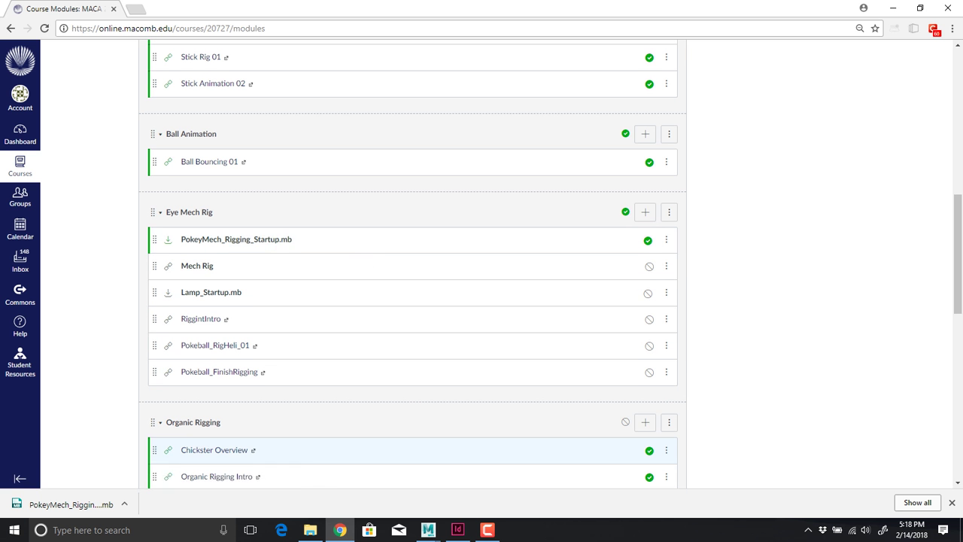
# Switch to the Autodesk Maya window with the PokeyMech_Rigging_Startup.mb scene and bring the whole model into view
pyautogui.click(429, 530)
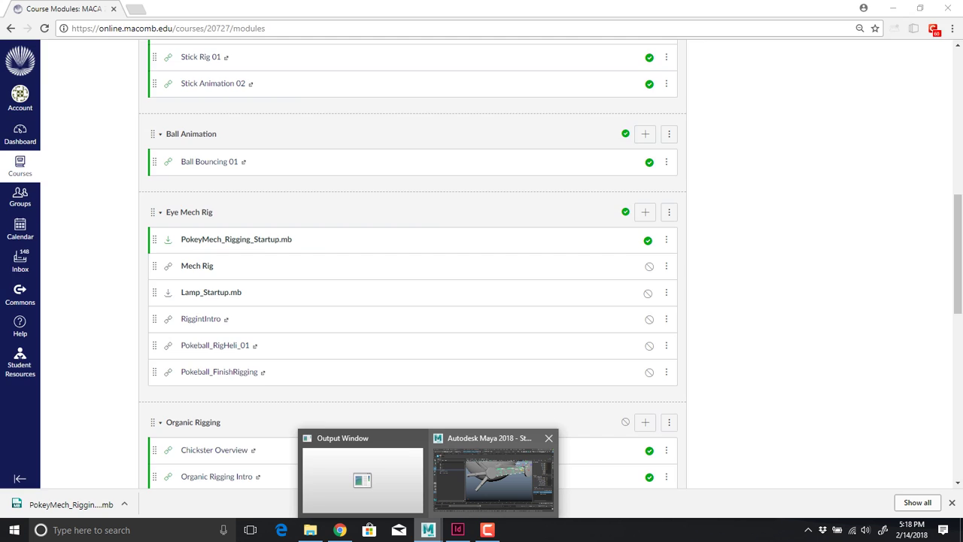
pyautogui.click(494, 472)
pyautogui.click(762, 9)
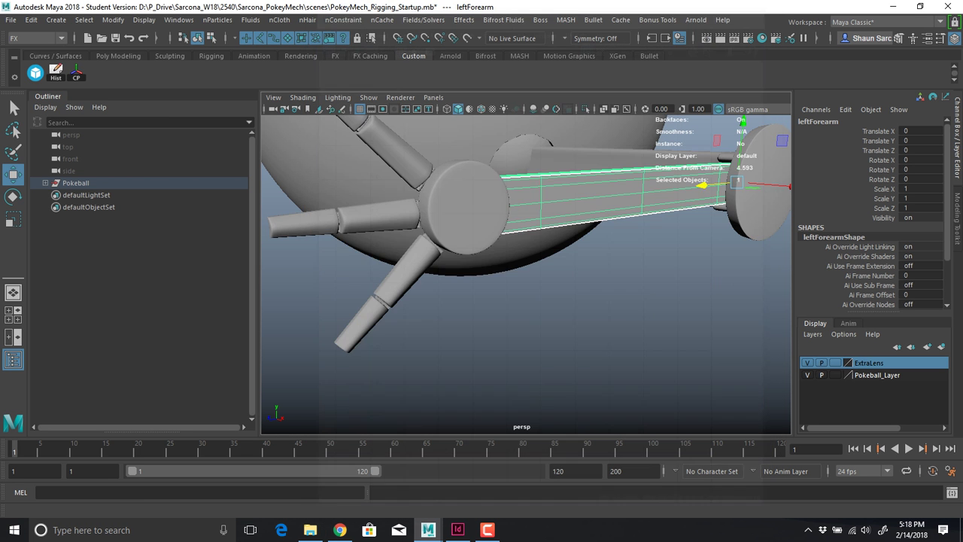
pyautogui.scroll(-6, 526, 275)
# Try naming a new project with the owner's surname followed by _PokeyMech, and leave the project settings unsaved
pyautogui.click(10, 19)
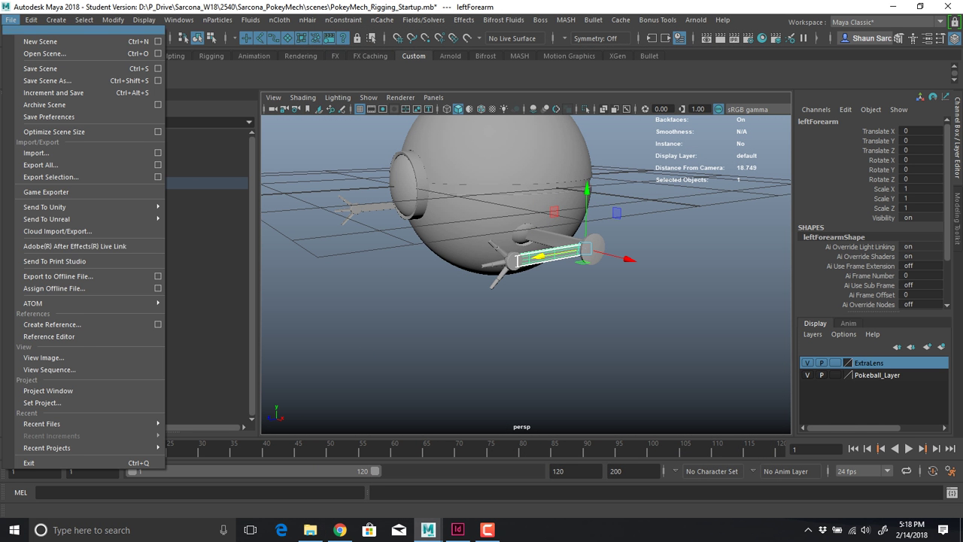
pyautogui.click(49, 391)
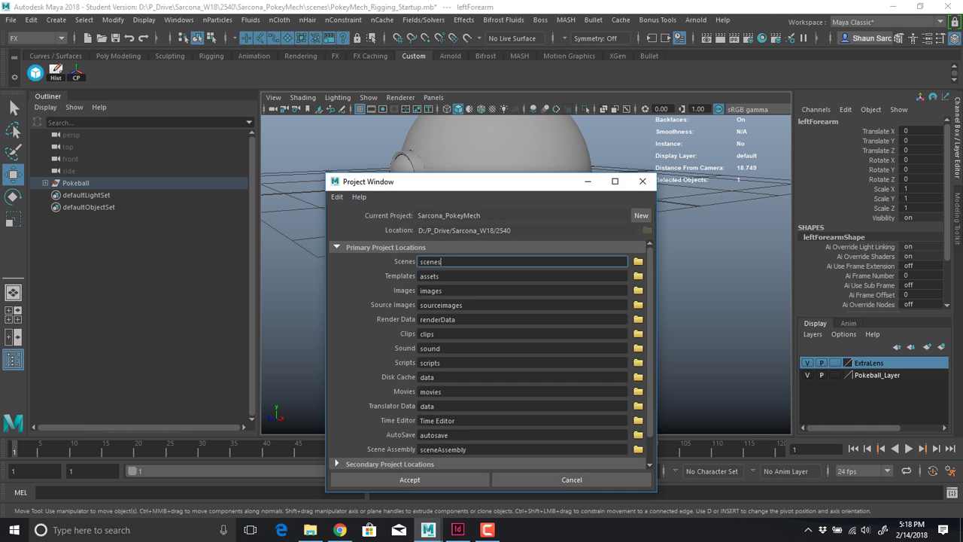
pyautogui.click(641, 216)
pyautogui.moveTo(518, 232); pyautogui.dragTo(416, 216)
pyautogui.write('Sarc')
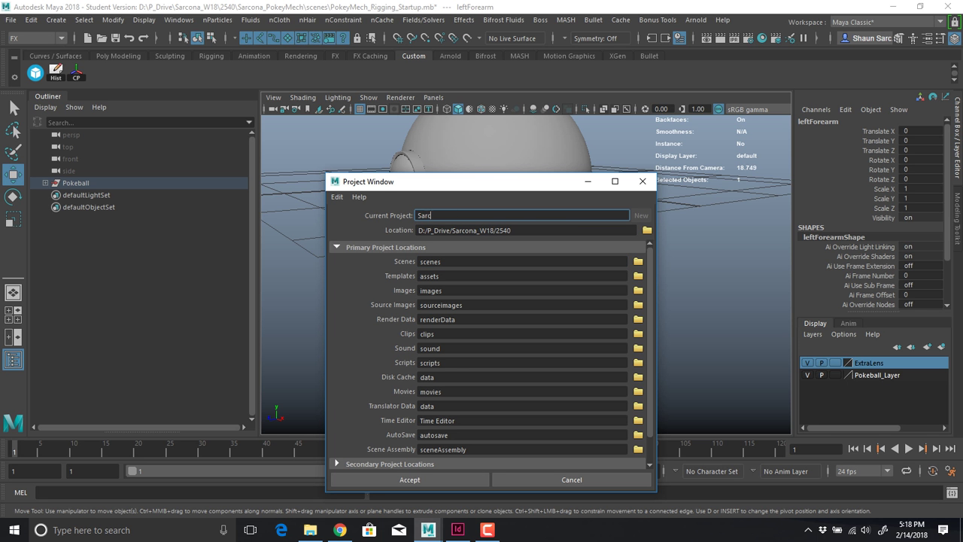
pyautogui.write('ona_PokeyMech')
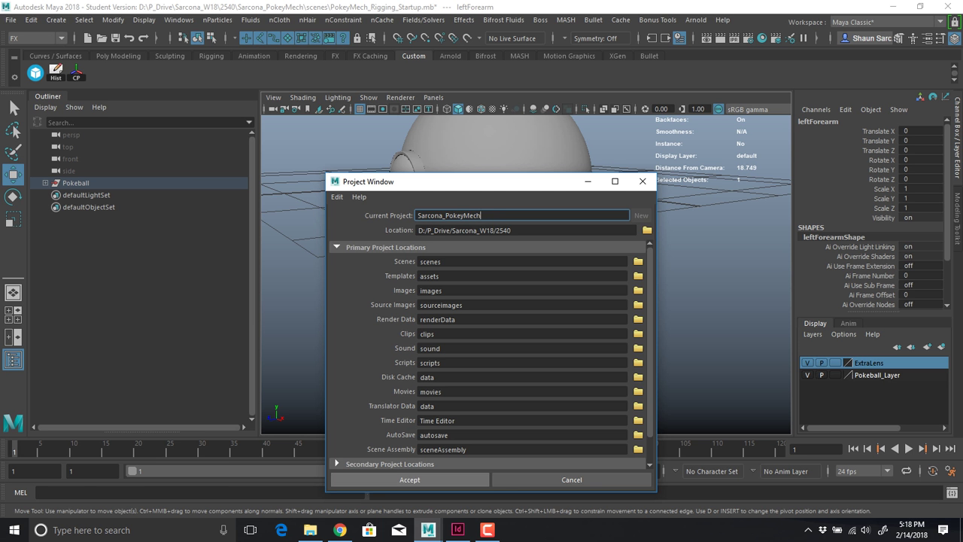
pyautogui.click(572, 480)
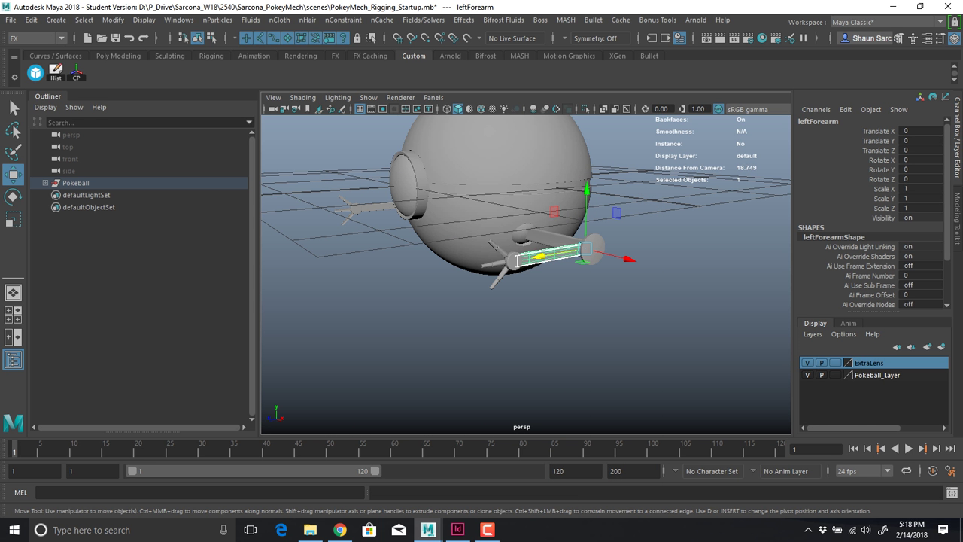
# Clear the selection and examine the overall model, including the ball body, both arms and the helicopter mast
pyautogui.click(647, 316)
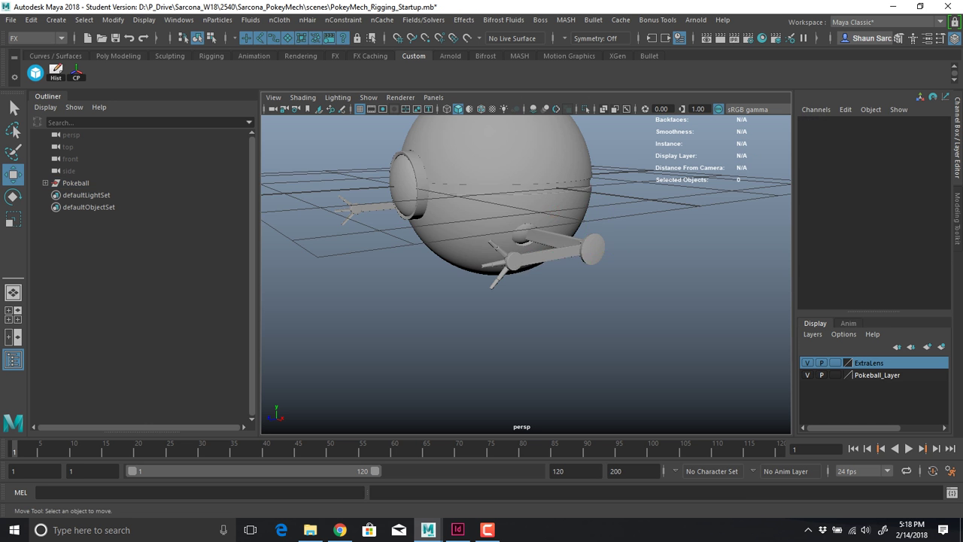
pyautogui.keyDown('alt'); pyautogui.moveTo(527, 264); pyautogui.dragTo(648, 365, button='middle'); pyautogui.keyUp('alt')
pyautogui.keyDown('alt'); pyautogui.moveTo(648, 364); pyautogui.dragTo(652, 344); pyautogui.keyUp('alt')
pyautogui.keyDown('alt'); pyautogui.moveTo(651, 344); pyautogui.dragTo(570, 405, button='middle'); pyautogui.keyUp('alt')
pyautogui.keyDown('alt'); pyautogui.moveTo(570, 404); pyautogui.dragTo(497, 376, button='right'); pyautogui.keyUp('alt')
pyautogui.keyDown('alt'); pyautogui.moveTo(497, 316); pyautogui.dragTo(538, 358); pyautogui.keyUp('alt')
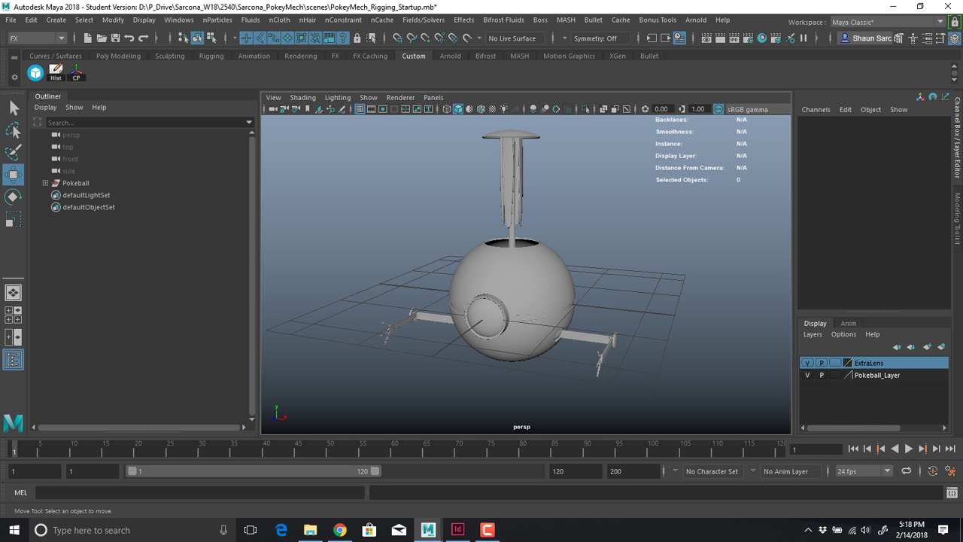
pyautogui.keyDown('alt'); pyautogui.moveTo(527, 286); pyautogui.dragTo(568, 241); pyautogui.keyUp('alt')
pyautogui.scroll(5, 527, 274)
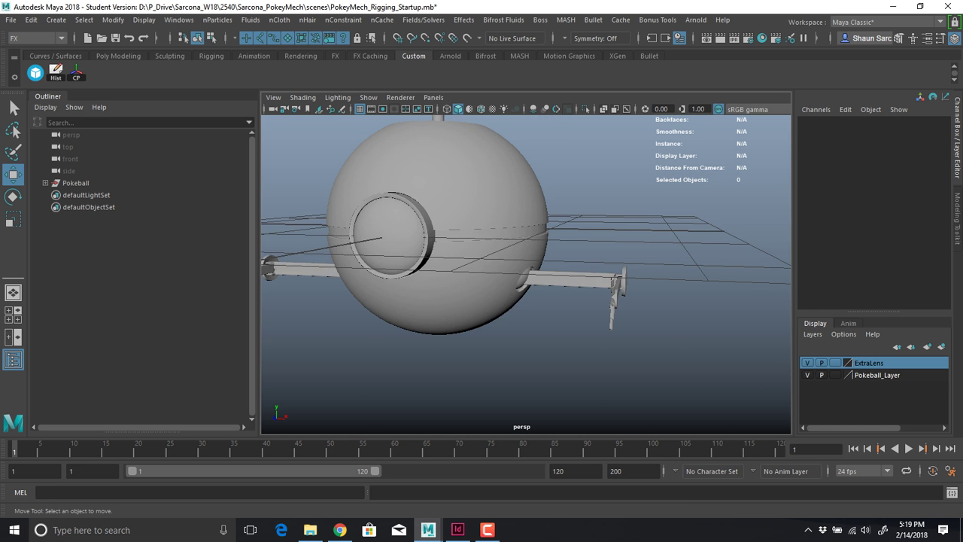
# Inspect both arms up close, selecting the left bicep and the base segment of the left index finger
pyautogui.scroll(5, 526, 275)
pyautogui.keyDown('alt'); pyautogui.moveTo(526, 275); pyautogui.dragTo(561, 292); pyautogui.keyUp('alt')
pyautogui.click(602, 272)
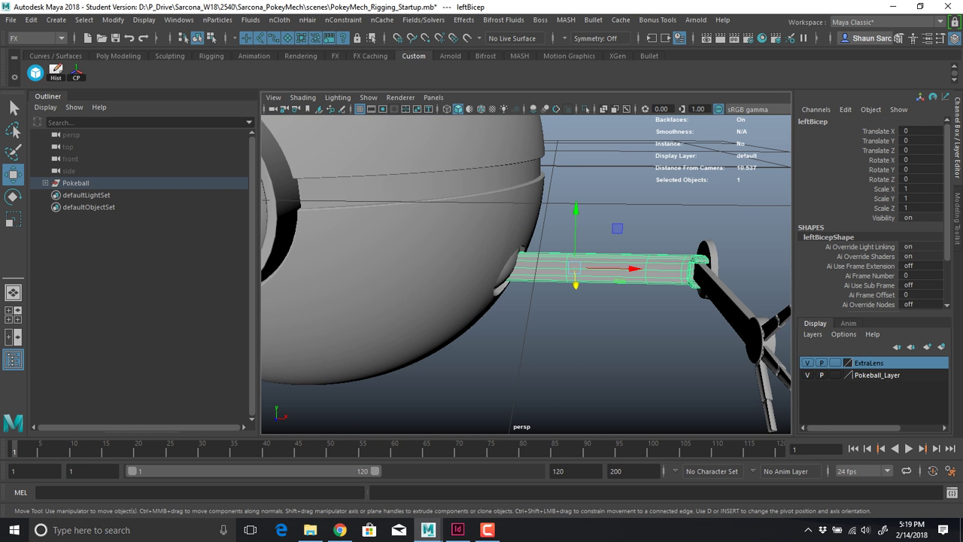
pyautogui.keyDown('alt'); pyautogui.moveTo(564, 286); pyautogui.dragTo(519, 290); pyautogui.keyUp('alt')
pyautogui.scroll(-4, 557, 279)
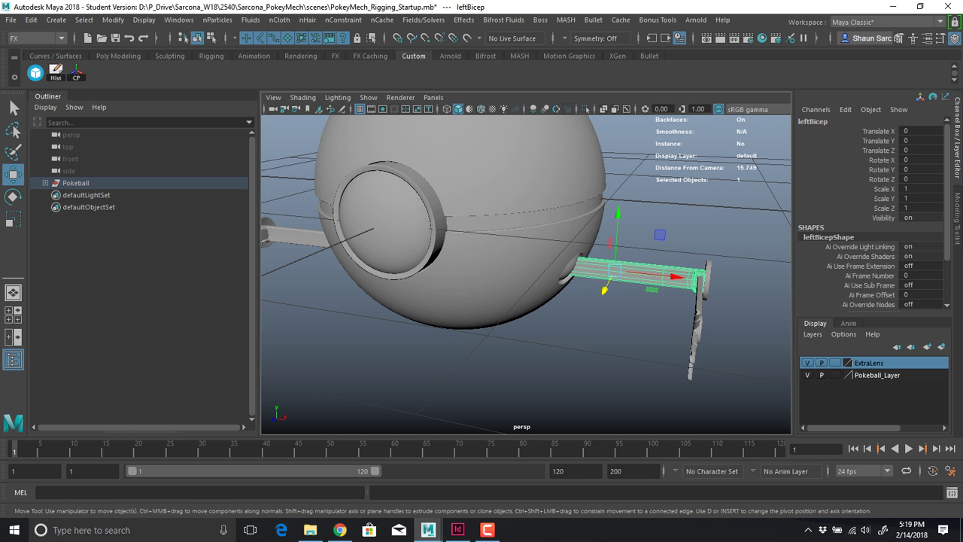
pyautogui.keyDown('alt'); pyautogui.moveTo(520, 279); pyautogui.dragTo(620, 308, button='middle'); pyautogui.keyUp('alt')
pyautogui.keyDown('alt'); pyautogui.moveTo(497, 294); pyautogui.dragTo(617, 289); pyautogui.keyUp('alt')
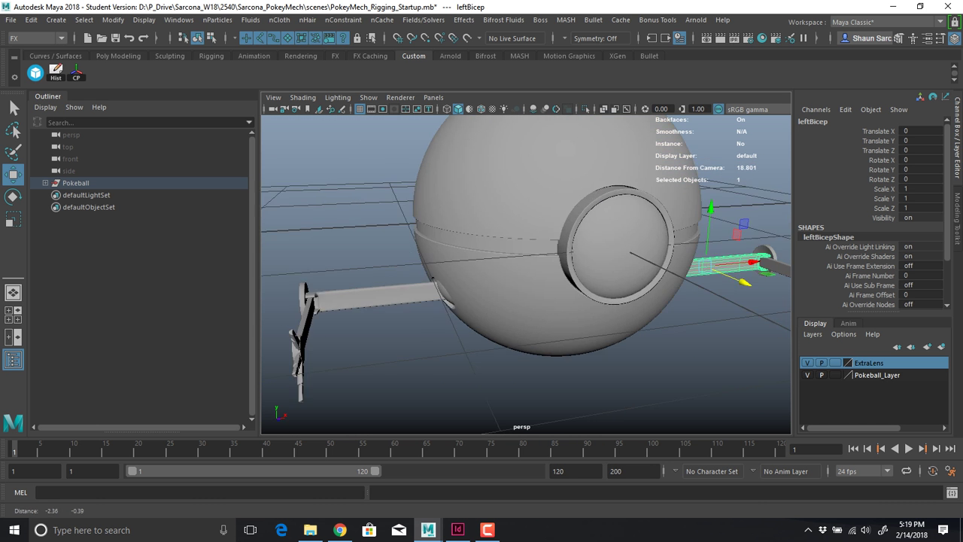
pyautogui.keyDown('alt'); pyautogui.moveTo(511, 290); pyautogui.dragTo(399, 284, button='middle'); pyautogui.keyUp('alt')
pyautogui.keyDown('alt'); pyautogui.moveTo(602, 283); pyautogui.dragTo(451, 286, button='middle'); pyautogui.keyUp('alt')
pyautogui.scroll(7, 527, 275)
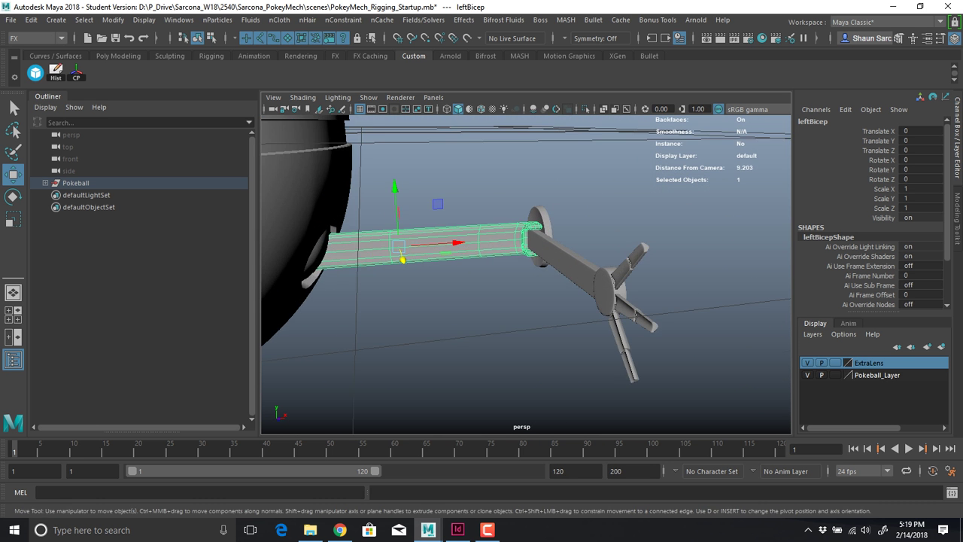
pyautogui.keyDown('alt'); pyautogui.moveTo(519, 282); pyautogui.dragTo(564, 274); pyautogui.keyUp('alt')
pyautogui.scroll(2, 527, 275)
pyautogui.click(626, 269)
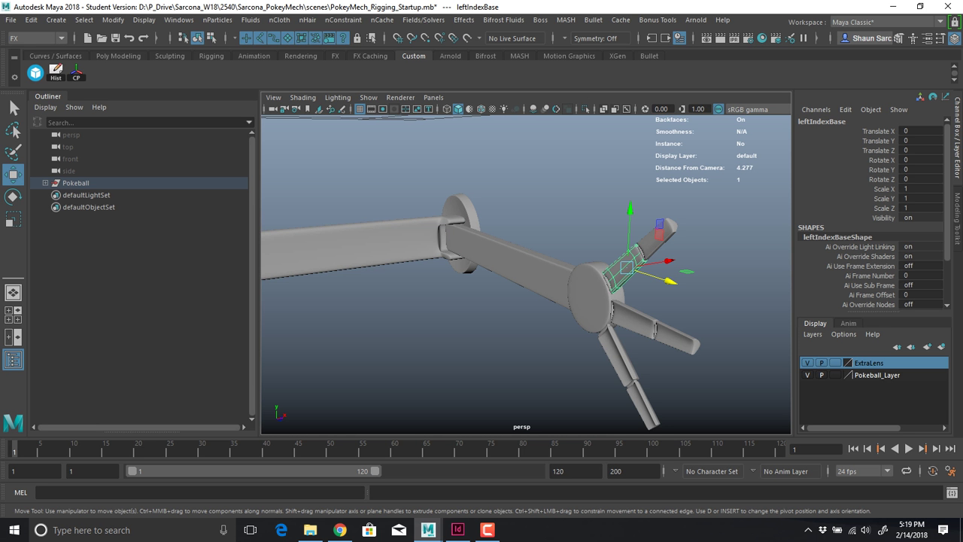
# Try lowering the helicopter top, mast and blades together toward the ball's opening, and undo the move
pyautogui.scroll(-12, 526, 275)
pyautogui.scroll(1, 527, 275)
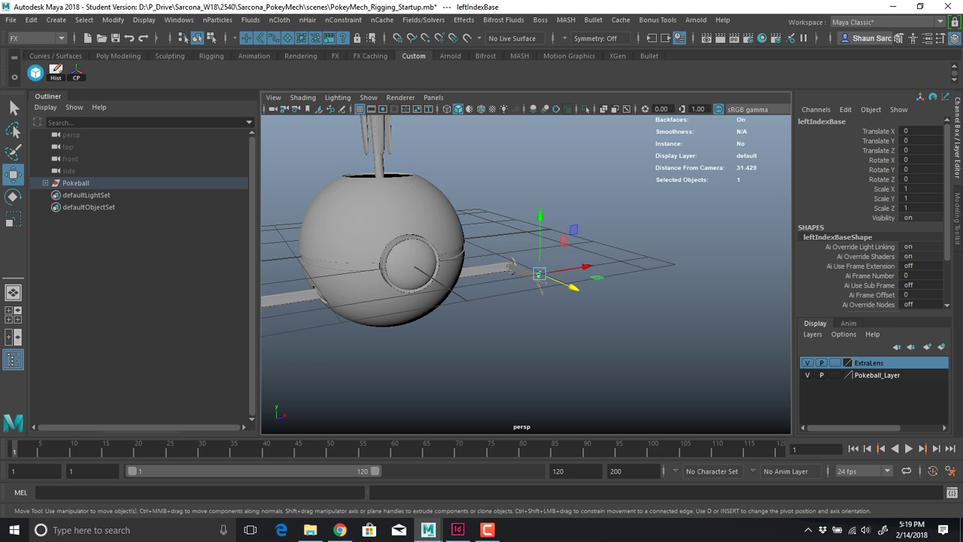
pyautogui.keyDown('alt'); pyautogui.moveTo(482, 203); pyautogui.dragTo(569, 361, button='middle'); pyautogui.keyUp('alt')
pyautogui.keyDown('alt'); pyautogui.moveTo(542, 316); pyautogui.dragTo(523, 283); pyautogui.keyUp('alt')
pyautogui.scroll(6, 527, 275)
pyautogui.keyDown('alt'); pyautogui.moveTo(467, 248); pyautogui.dragTo(538, 289, button='middle'); pyautogui.keyUp('alt')
pyautogui.keyDown('alt'); pyautogui.moveTo(538, 290); pyautogui.dragTo(568, 293); pyautogui.keyUp('alt')
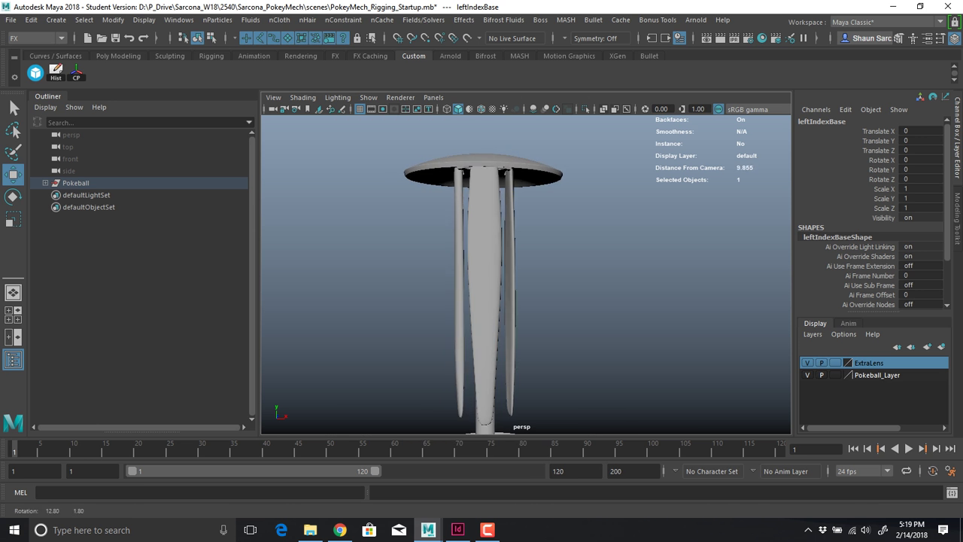
pyautogui.scroll(-5, 527, 275)
pyautogui.moveTo(433, 175); pyautogui.dragTo(576, 316)
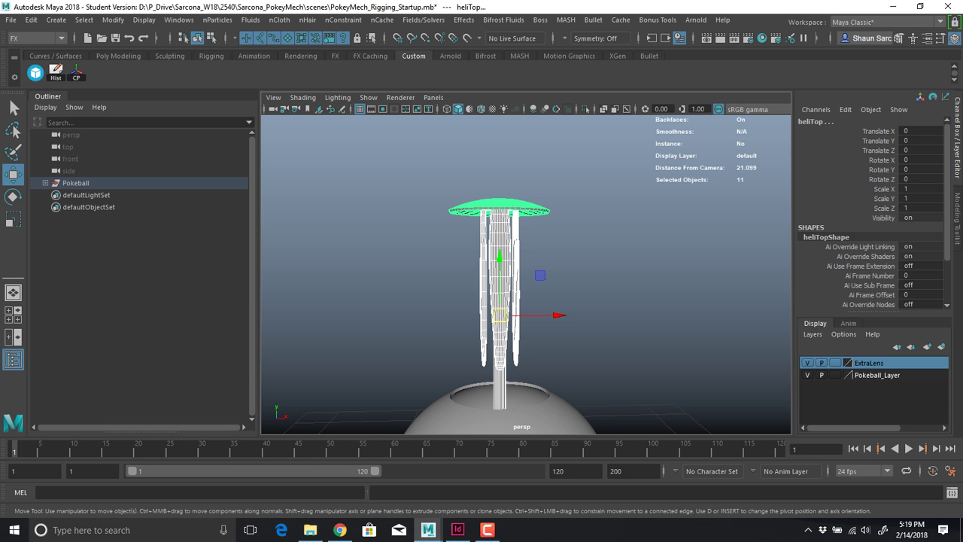
pyautogui.moveTo(499, 257); pyautogui.dragTo(466, 322)
pyautogui.hotkey('ctrl', 'z')
# Try rotating the heliBlade3 helicopter blade by about 109 degrees around Z, and undo the rotation
pyautogui.click(579, 259)
pyautogui.click(517, 294)
pyautogui.press('e')
pyautogui.hotkey('ctrl', 'z')
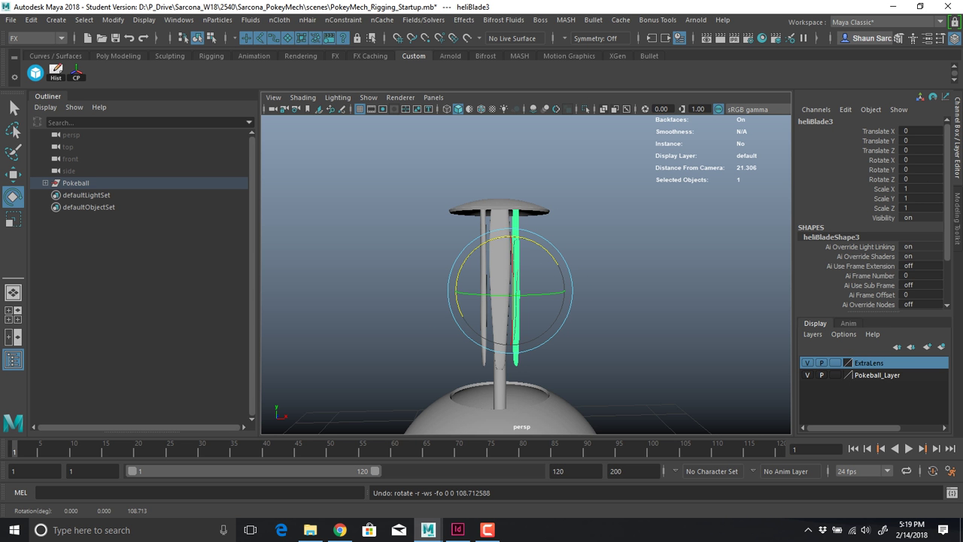
# Examine the ball body from several angles and its interior in wireframe display, and return to shaded display
pyautogui.click(587, 259)
pyautogui.keyDown('alt'); pyautogui.moveTo(587, 259); pyautogui.dragTo(628, 395); pyautogui.keyUp('alt')
pyautogui.keyDown('alt'); pyautogui.moveTo(628, 395); pyautogui.dragTo(557, 376, button='right'); pyautogui.keyUp('alt')
pyautogui.keyDown('alt'); pyautogui.moveTo(557, 376); pyautogui.dragTo(519, 203); pyautogui.keyUp('alt')
pyautogui.keyDown('alt'); pyautogui.moveTo(519, 203); pyautogui.dragTo(753, 429, button='right'); pyautogui.keyUp('alt')
pyautogui.keyDown('alt'); pyautogui.moveTo(753, 429); pyautogui.dragTo(752, 264, button='middle'); pyautogui.keyUp('alt')
pyautogui.keyDown('alt'); pyautogui.moveTo(753, 264); pyautogui.dragTo(647, 260); pyautogui.keyUp('alt')
pyautogui.press('4')
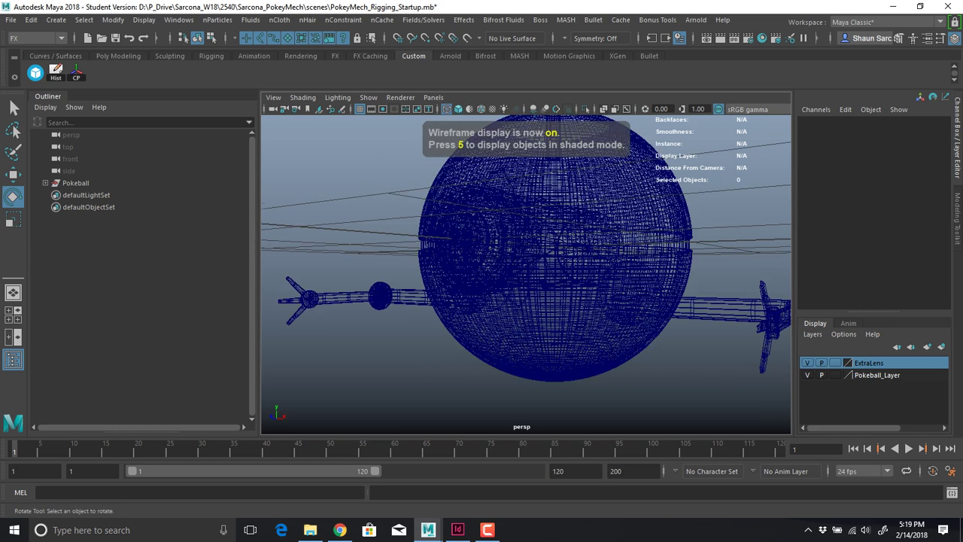
pyautogui.keyDown('alt'); pyautogui.moveTo(647, 260); pyautogui.dragTo(738, 323, button='right'); pyautogui.keyUp('alt')
pyautogui.moveTo(647, 260)
pyautogui.keyDown('alt'); pyautogui.mouseDown()
pyautogui.moveTo(700, 264)
pyautogui.moveTo(723, 290)
pyautogui.mouseUp(); pyautogui.keyUp('alt')
pyautogui.moveTo(527, 263)
pyautogui.keyDown('alt'); pyautogui.mouseDown()
pyautogui.moveTo(519, 252)
pyautogui.moveTo(444, 255)
pyautogui.mouseUp(); pyautogui.keyUp('alt')
pyautogui.press('5')
# Hide the outer lens sphere covering the eye on the front of the ball
pyautogui.click(437, 255)
pyautogui.keyDown('alt'); pyautogui.moveTo(437, 256); pyautogui.dragTo(339, 252, button='right'); pyautogui.keyUp('alt')
pyautogui.press('w')
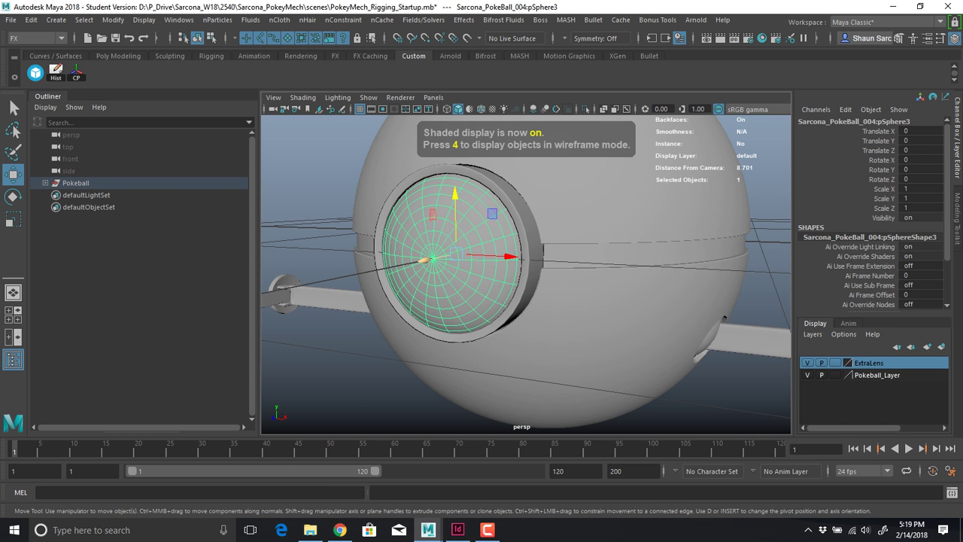
pyautogui.press('h')
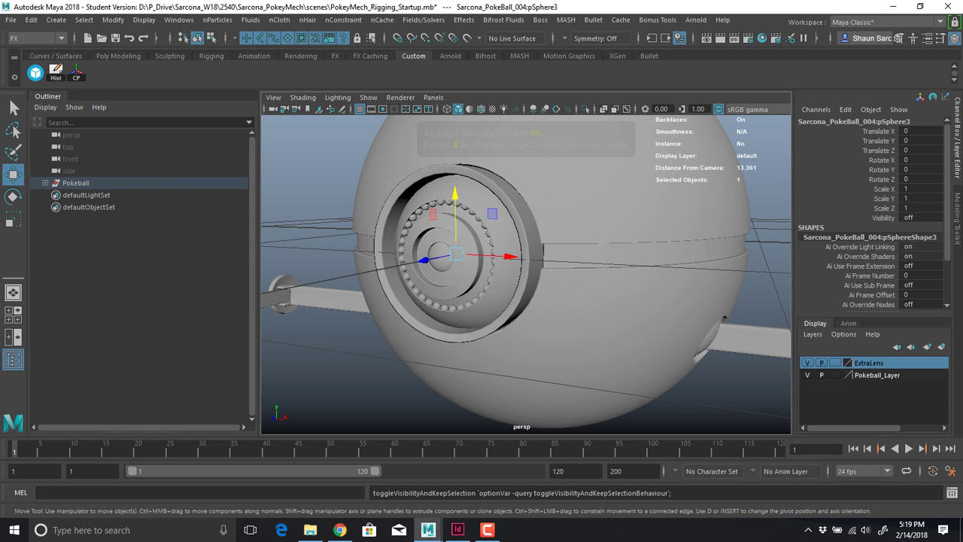
# Turn off the ExtraLens layer's visibility and hide the remaining lens sphere inside the eye socket
pyautogui.click(807, 362)
pyautogui.keyDown('alt'); pyautogui.moveTo(640, 301); pyautogui.dragTo(674, 301); pyautogui.keyUp('alt')
pyautogui.click(497, 290)
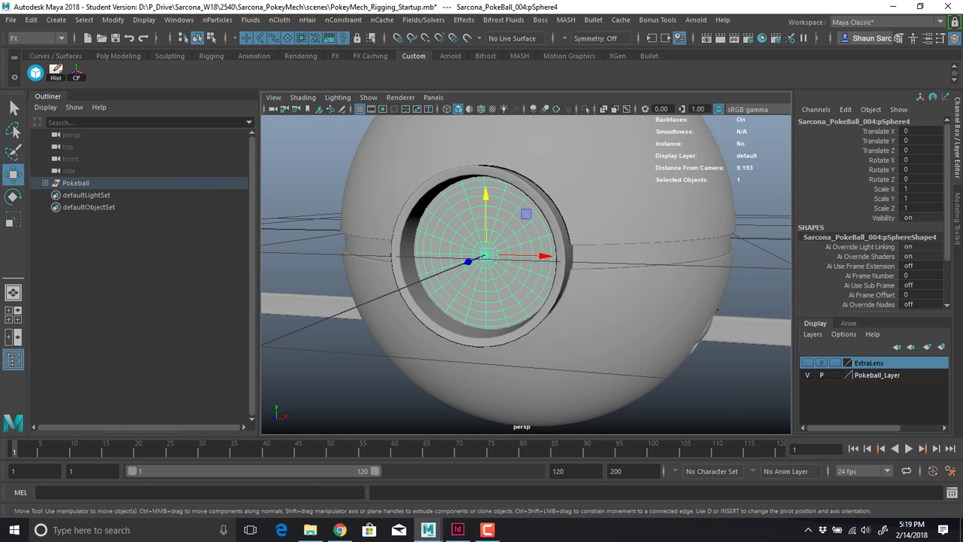
pyautogui.press('h')
pyautogui.moveTo(497, 290)
pyautogui.keyDown('alt'); pyautogui.mouseDown()
pyautogui.moveTo(538, 275)
pyautogui.moveTo(489, 277)
pyautogui.moveTo(507, 274)
pyautogui.mouseUp(); pyautogui.keyUp('alt')
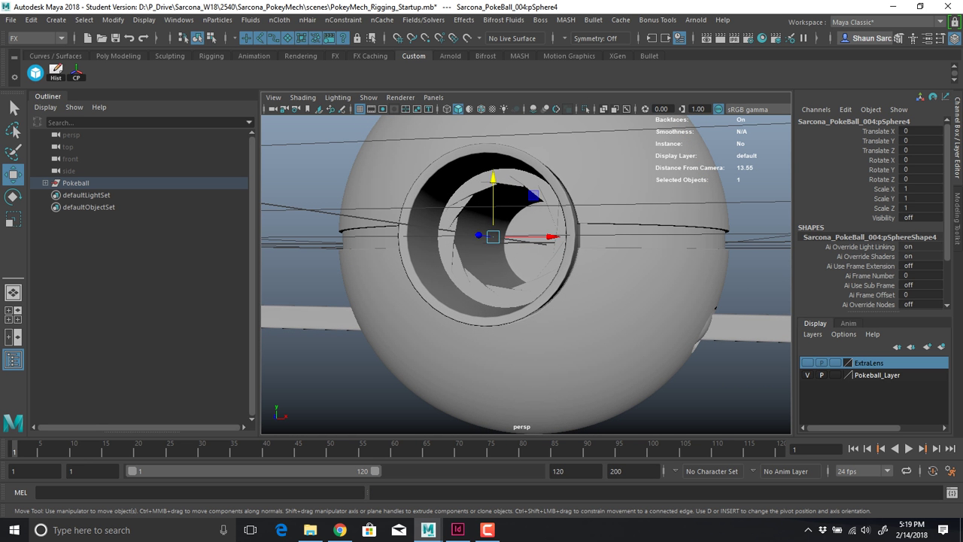
# Undo hiding the inner lens sphere and the ExtraLens layer's visibility change
pyautogui.hotkey('ctrl', 'z')
pyautogui.hotkey('ctrl', 'z')
pyautogui.hotkey('ctrl', 'z')
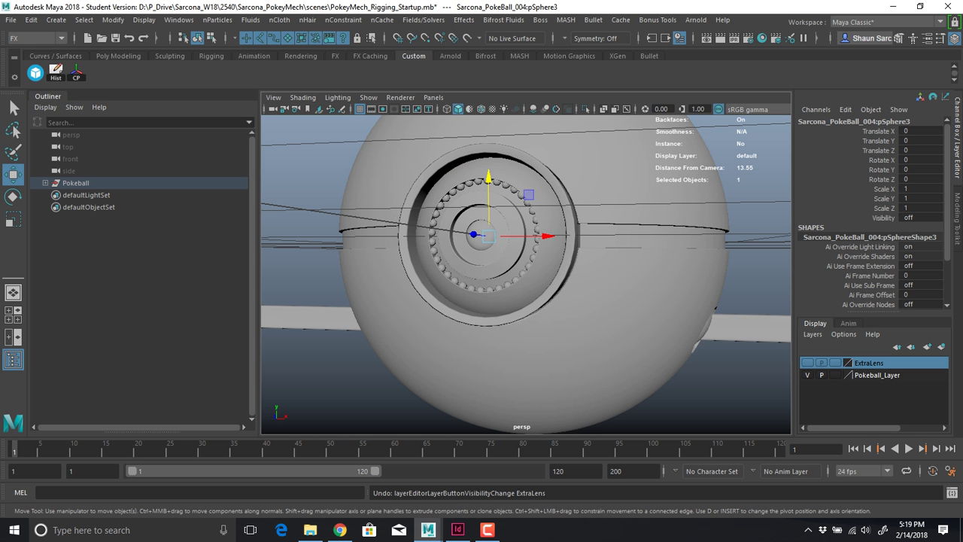
# Toggle the ExtraLens layer to compare the eye with and without it, leave it hidden and clear the selection
pyautogui.click(807, 363)
pyautogui.click(808, 363)
pyautogui.keyDown('alt'); pyautogui.moveTo(602, 301); pyautogui.dragTo(692, 308); pyautogui.keyUp('alt')
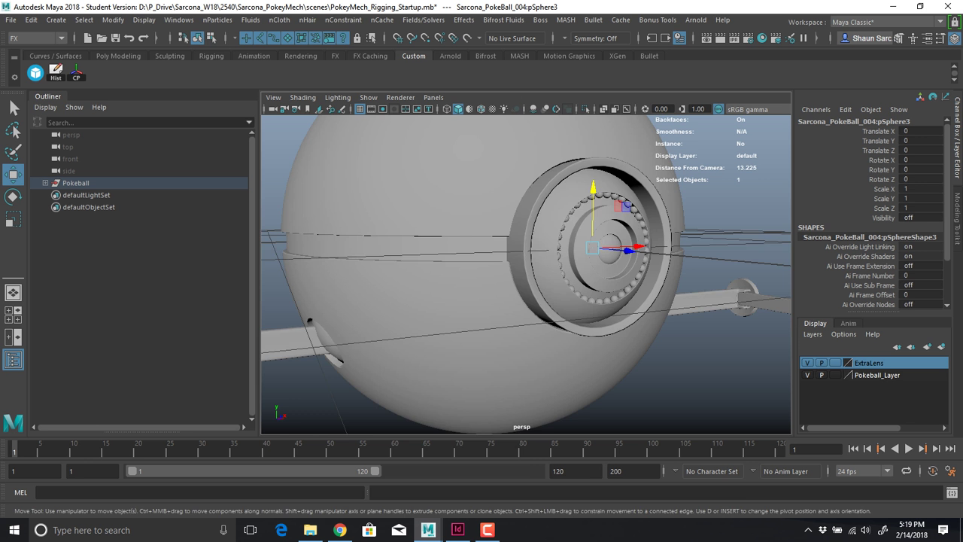
pyautogui.keyDown('alt'); pyautogui.moveTo(632, 301); pyautogui.dragTo(580, 302); pyautogui.keyUp('alt')
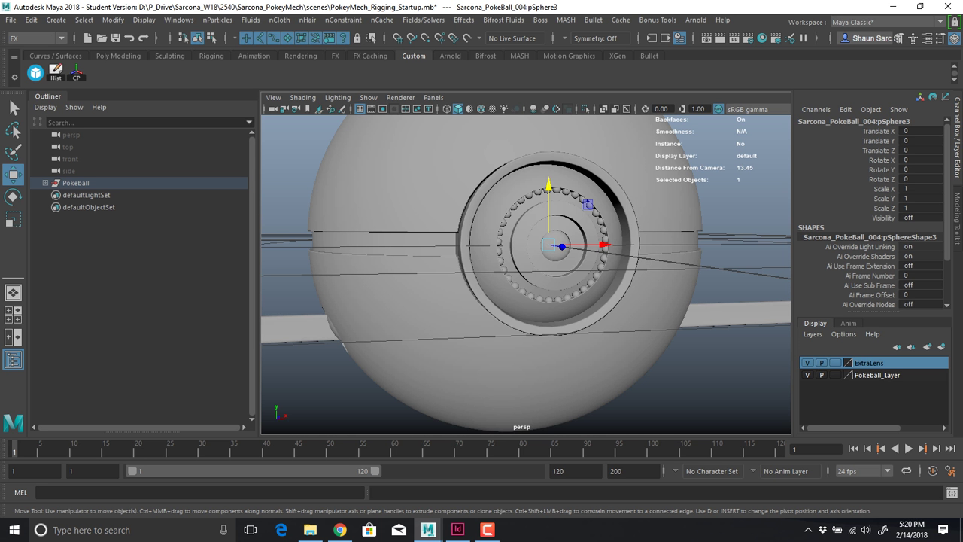
pyautogui.click(807, 363)
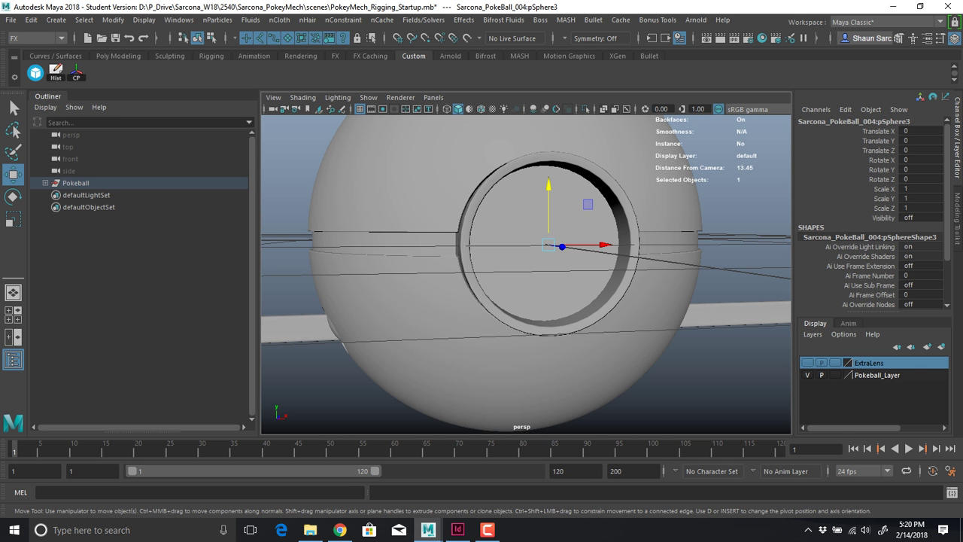
pyautogui.click(765, 358)
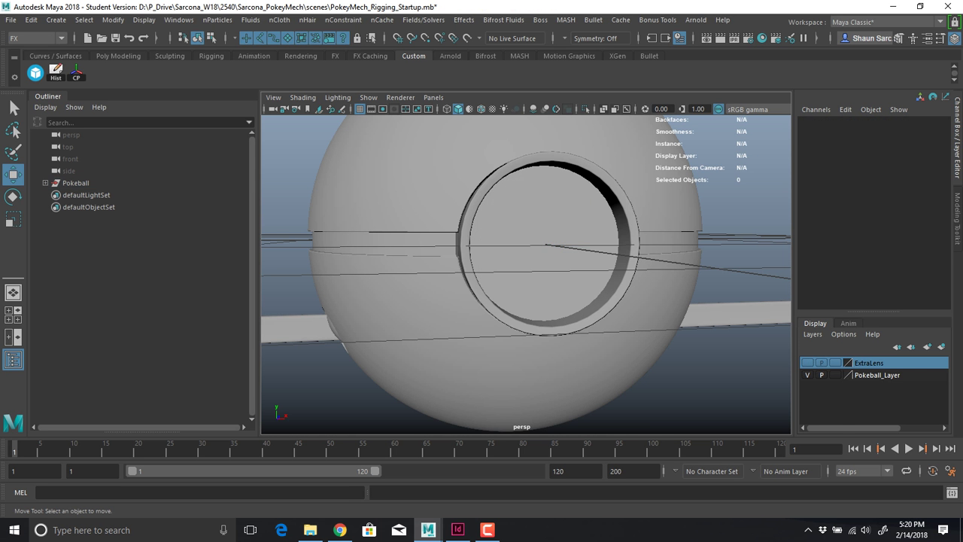
# Reopen the PokeyMech_Rigging_Startup.mb scene without saving the changes made to it
pyautogui.press('space')
pyautogui.press('space')
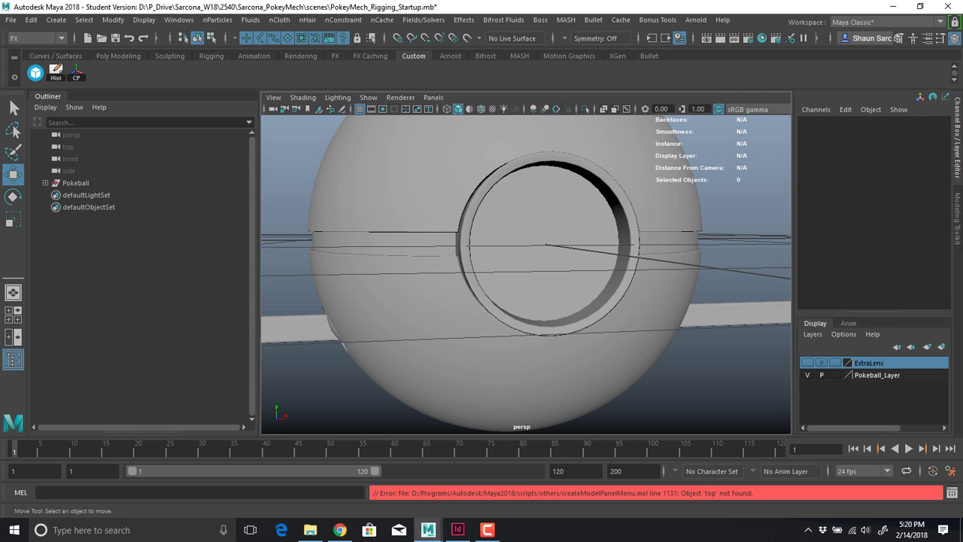
pyautogui.hotkey('ctrl', 'o')
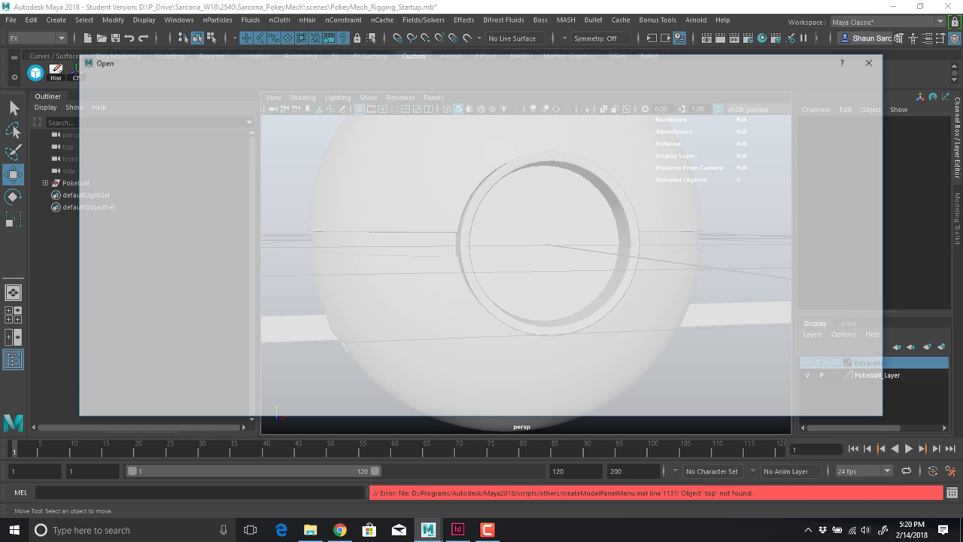
pyautogui.doubleClick(221, 115)
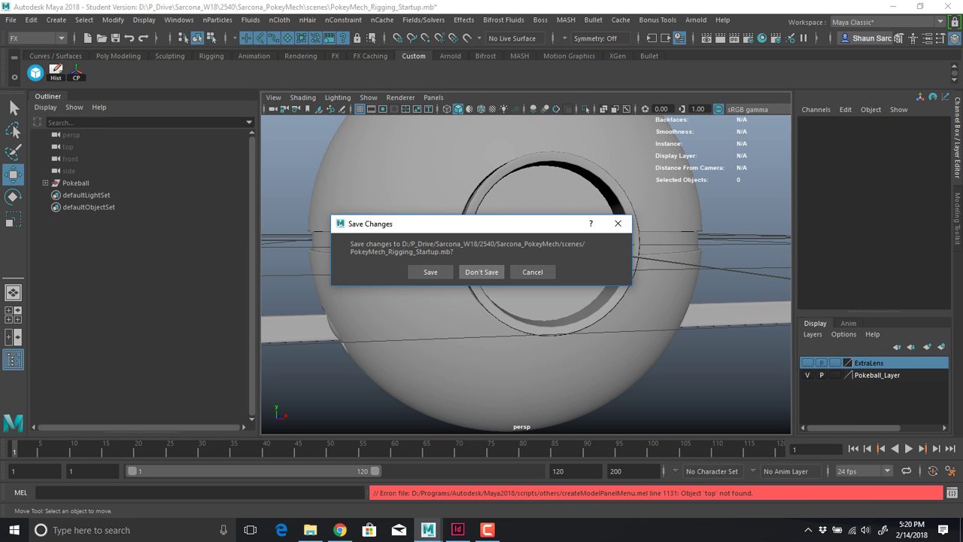
pyautogui.click(482, 272)
pyautogui.click(455, 275)
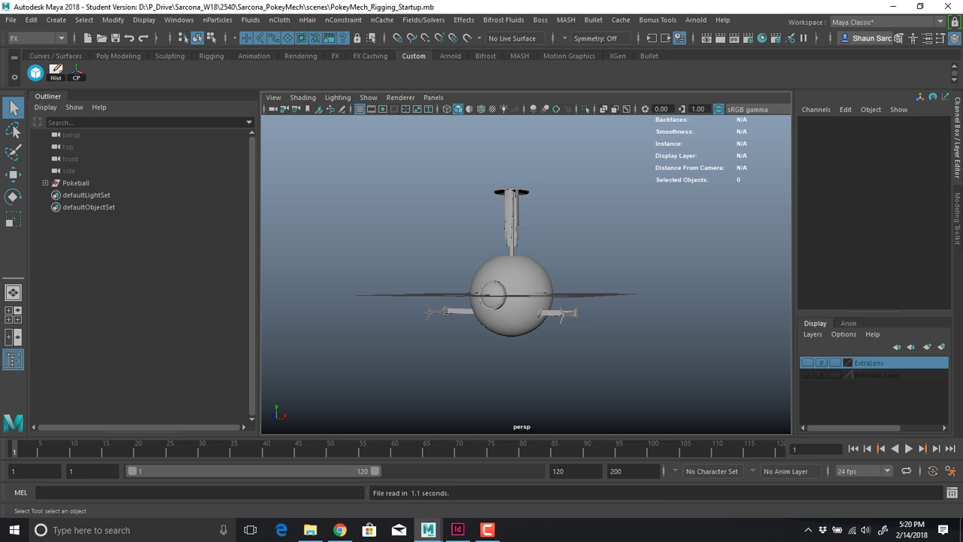
pyautogui.keyDown('alt'); pyautogui.moveTo(519, 286); pyautogui.dragTo(500, 308); pyautogui.keyUp('alt')
pyautogui.keyDown('alt'); pyautogui.moveTo(500, 309); pyautogui.dragTo(542, 310, button='right'); pyautogui.keyUp('alt')
pyautogui.keyDown('alt'); pyautogui.moveTo(542, 310); pyautogui.dragTo(531, 333); pyautogui.keyUp('alt')
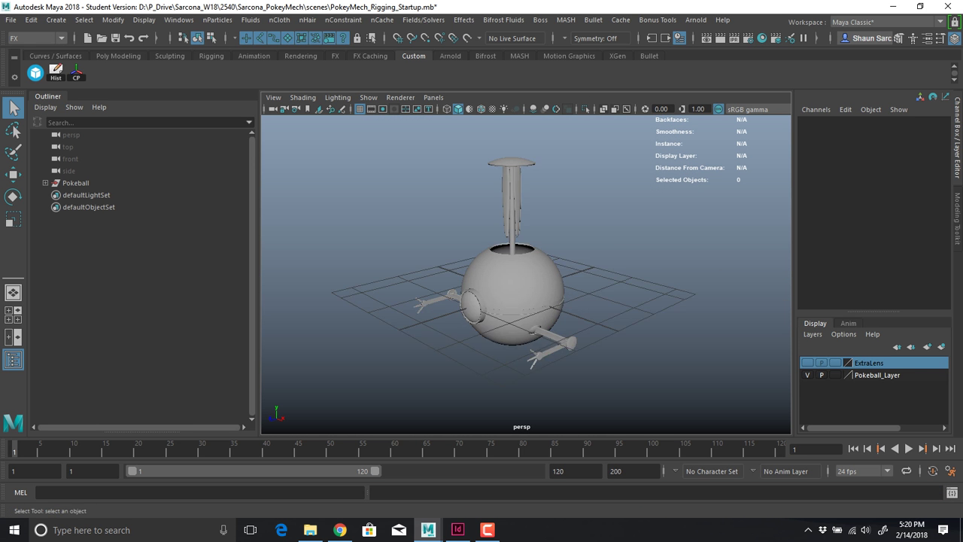
pyautogui.keyDown('alt'); pyautogui.moveTo(531, 333); pyautogui.dragTo(569, 333, button='right'); pyautogui.keyUp('alt')
pyautogui.keyDown('alt'); pyautogui.moveTo(569, 333); pyautogui.dragTo(556, 292, button='middle'); pyautogui.keyUp('alt')
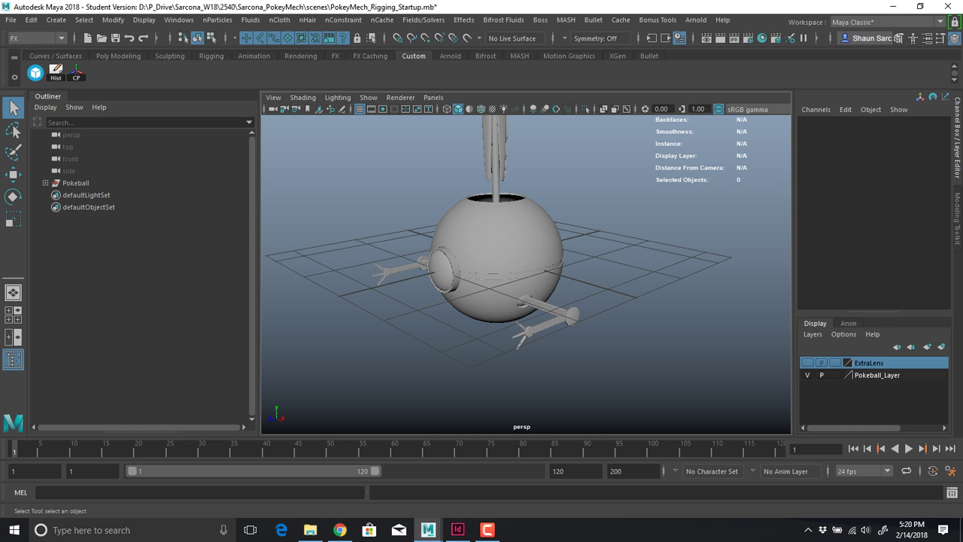
# Test-rotate the left middle fingertip mesh (leftMiddleTip) about its own pivot in Y and undo the rotations
pyautogui.click(516, 336)
pyautogui.press('f')
pyautogui.keyDown('alt'); pyautogui.moveTo(517, 336); pyautogui.dragTo(531, 305); pyautogui.keyUp('alt')
pyautogui.keyDown('alt'); pyautogui.moveTo(532, 305); pyautogui.dragTo(542, 305, button='right'); pyautogui.keyUp('alt')
pyautogui.keyDown('alt'); pyautogui.moveTo(542, 304); pyautogui.dragTo(444, 307, button='middle'); pyautogui.keyUp('alt')
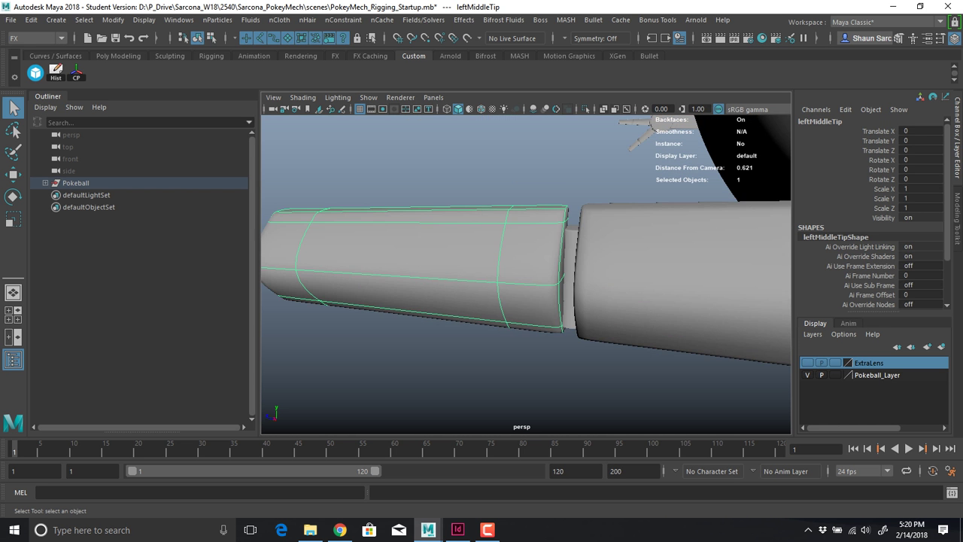
pyautogui.keyDown('alt'); pyautogui.moveTo(444, 307); pyautogui.dragTo(462, 298); pyautogui.keyUp('alt')
pyautogui.keyDown('alt'); pyautogui.moveTo(463, 297); pyautogui.dragTo(391, 297, button='right'); pyautogui.keyUp('alt')
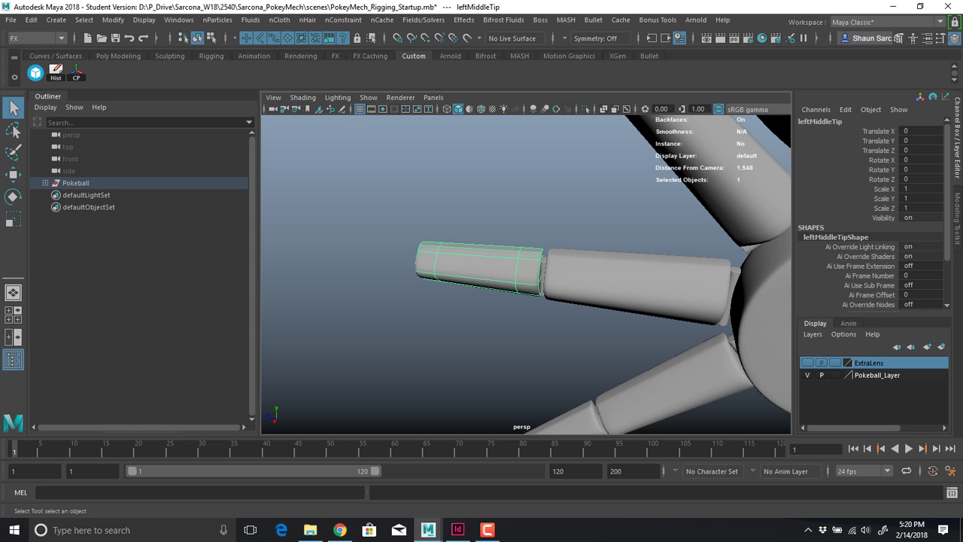
pyautogui.press('e')
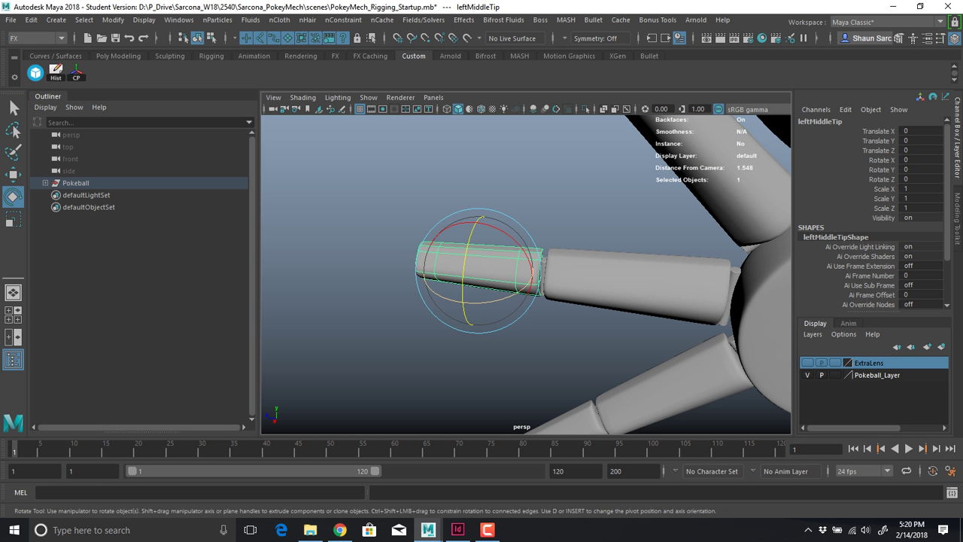
pyautogui.moveTo(515, 294)
pyautogui.mouseDown()
pyautogui.moveTo(443, 296)
pyautogui.moveTo(424, 280)
pyautogui.moveTo(468, 303)
pyautogui.moveTo(518, 291)
pyautogui.mouseUp()
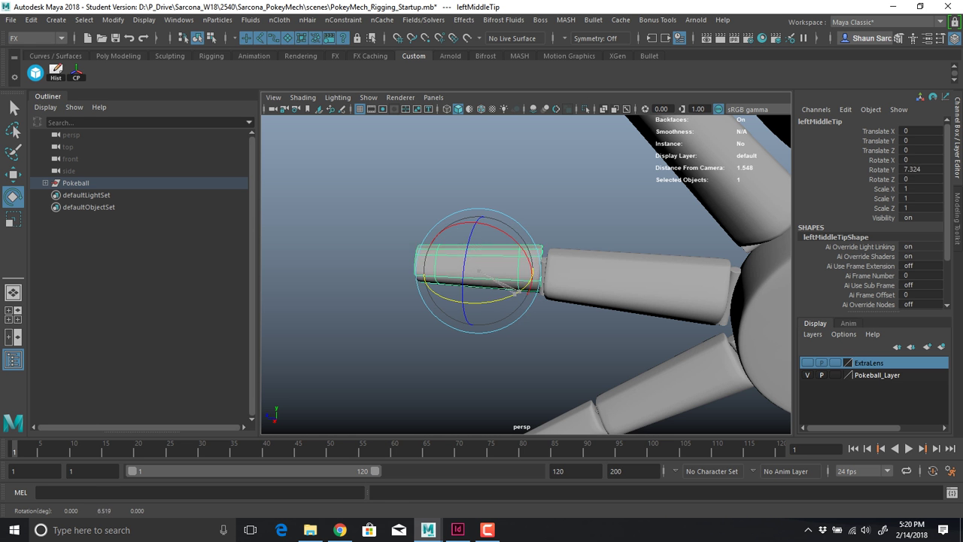
pyautogui.hotkey('ctrl', 'z')
pyautogui.hotkey('ctrl', 'z')
pyautogui.hotkey('ctrl', 'z')
pyautogui.hotkey('ctrl', 'z')
pyautogui.hotkey('ctrl', 'z')
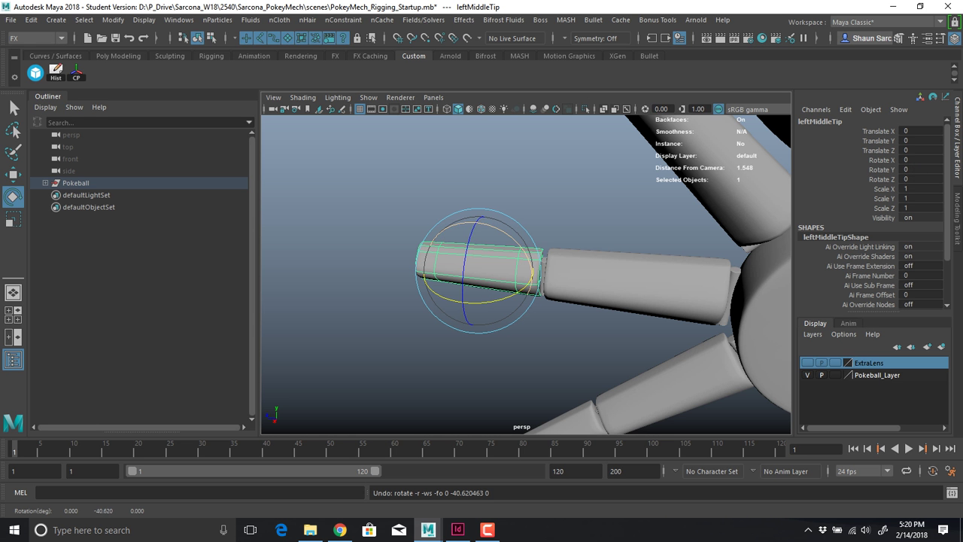
# Test-rotate the base segment of the left middle finger in Y and undo the rotation
pyautogui.keyDown('alt'); pyautogui.moveTo(497, 290); pyautogui.dragTo(528, 292); pyautogui.keyUp('alt')
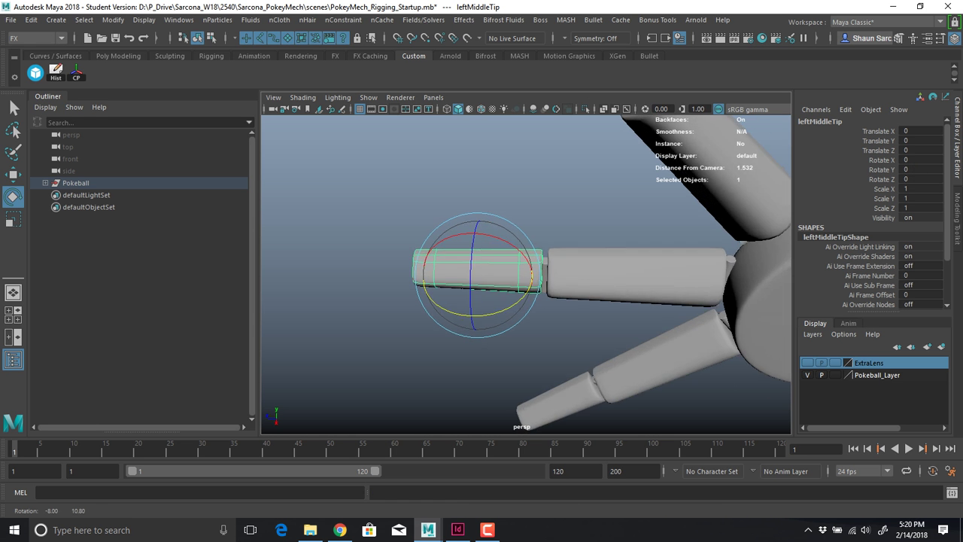
pyautogui.keyDown('alt'); pyautogui.moveTo(528, 292); pyautogui.dragTo(572, 294, button='right'); pyautogui.keyUp('alt')
pyautogui.keyDown('alt'); pyautogui.moveTo(556, 290); pyautogui.dragTo(479, 289, button='middle'); pyautogui.keyUp('alt')
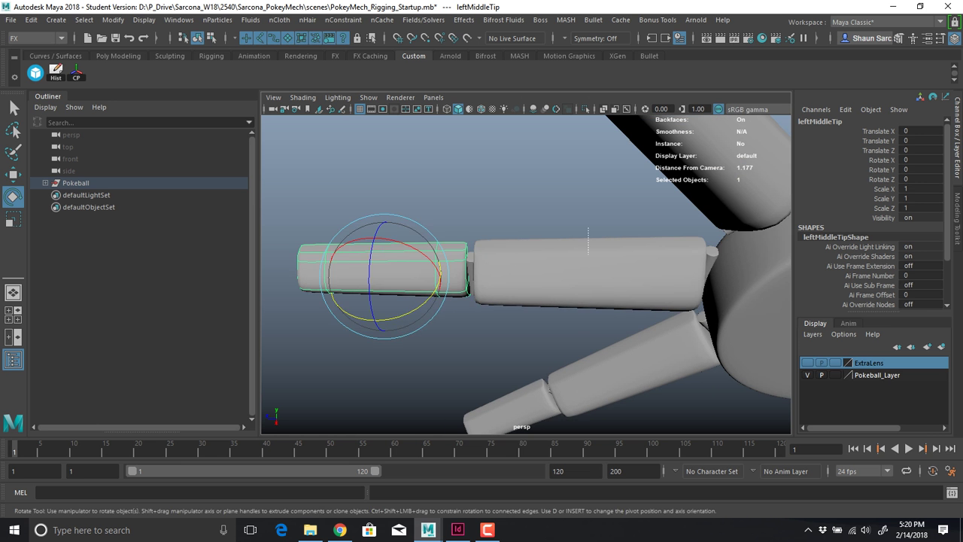
pyautogui.moveTo(588, 255); pyautogui.dragTo(589, 258)
pyautogui.moveTo(618, 322); pyautogui.dragTo(554, 319)
pyautogui.hotkey('ctrl', 'z')
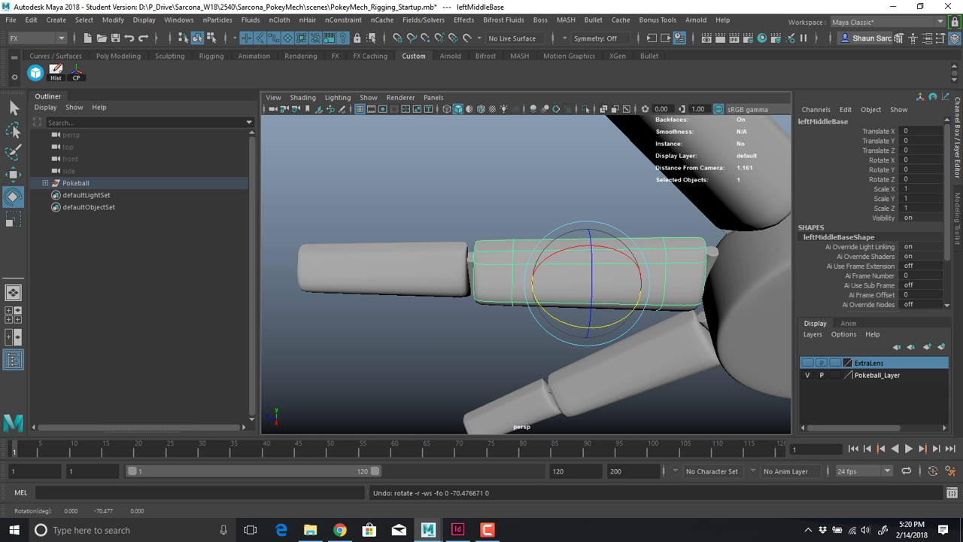
# Select the left middle fingertip together with its connecting rod, and clear the selection
pyautogui.click(415, 269)
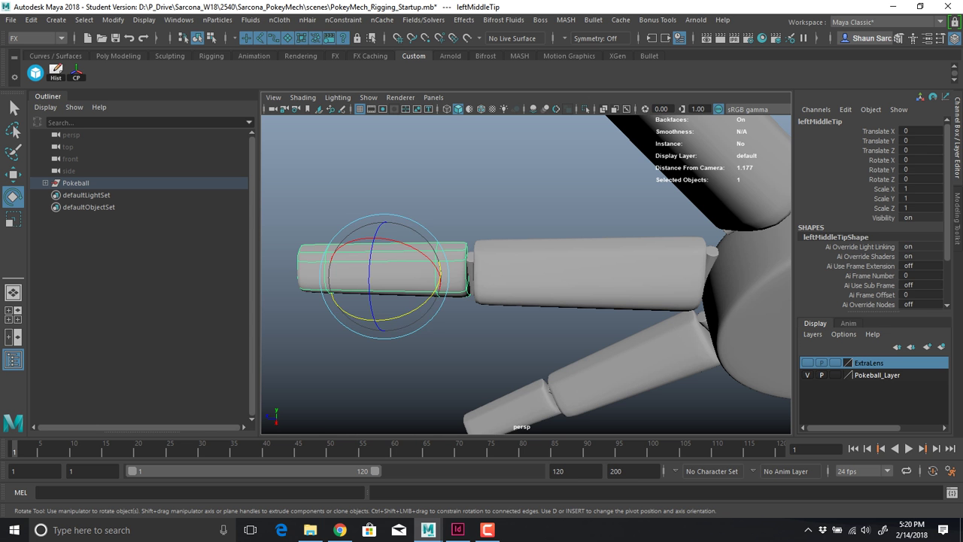
pyautogui.keyDown('shift'); pyautogui.click(471, 259); pyautogui.keyUp('shift')
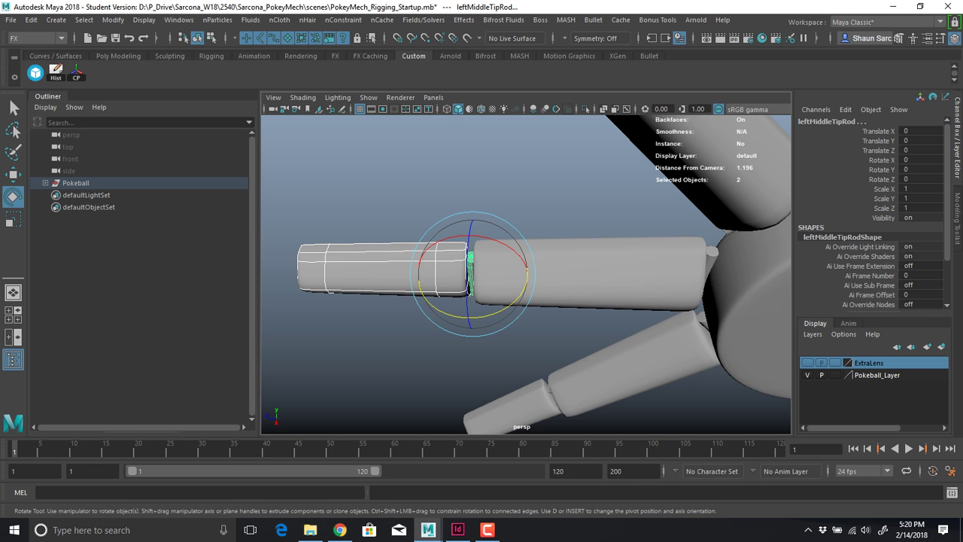
pyautogui.click(471, 180)
pyautogui.scroll(-8, 526, 275)
pyautogui.keyDown('alt'); pyautogui.moveTo(587, 274); pyautogui.dragTo(474, 273, button='middle'); pyautogui.keyUp('alt')
pyautogui.scroll(-4, 526, 275)
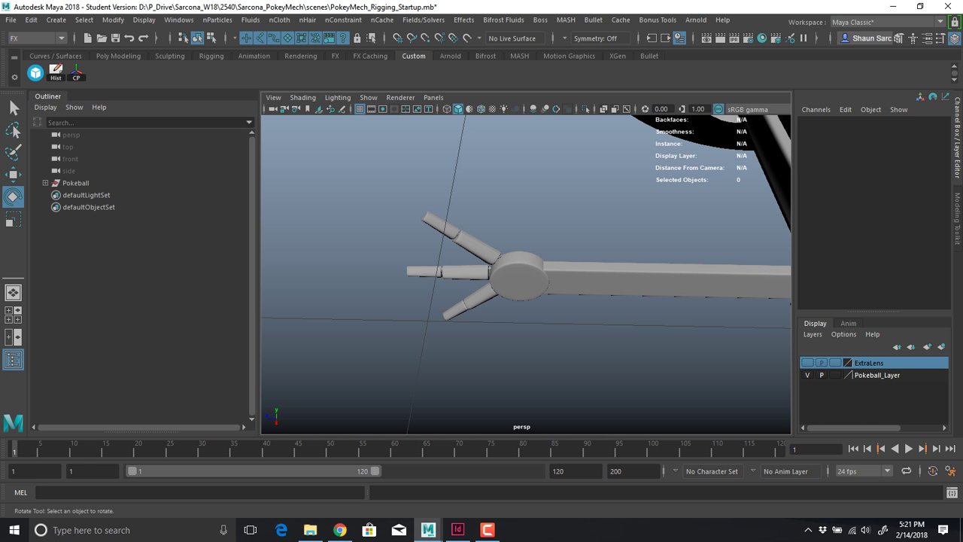
# Switch to the Rigging menu set, activate Create Joints and show the front view with empty space beside the robot
pyautogui.click(40, 38)
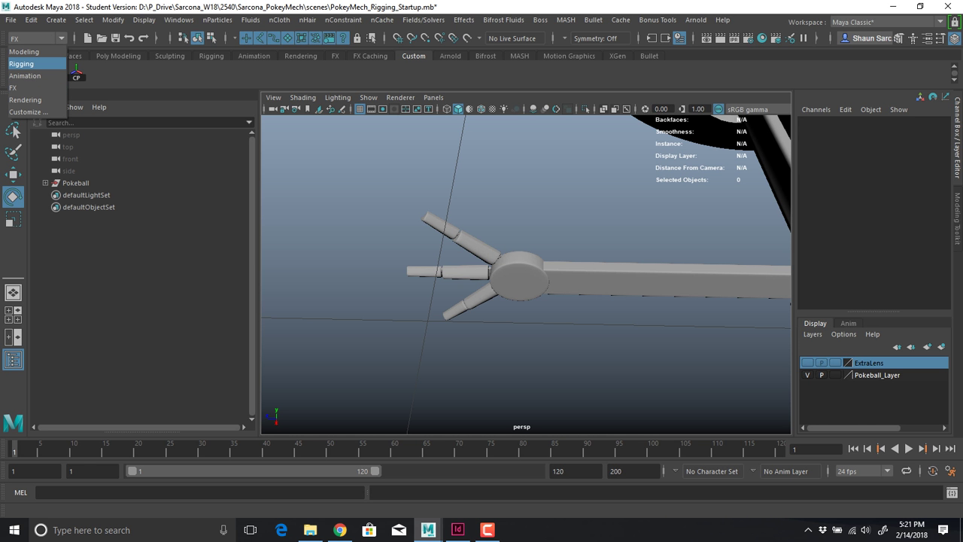
pyautogui.click(22, 63)
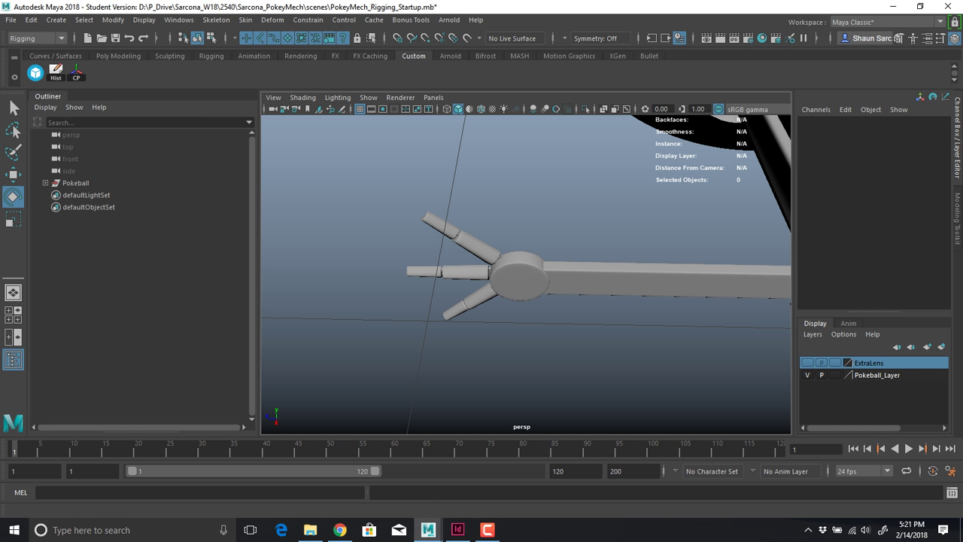
pyautogui.click(216, 20)
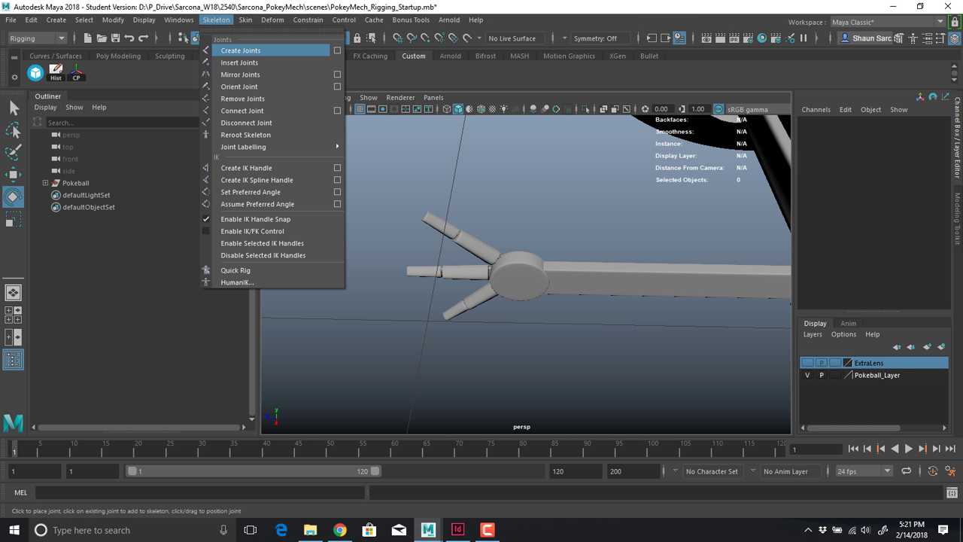
pyautogui.click(241, 50)
pyautogui.press('space')
pyautogui.moveTo(531, 226); pyautogui.dragTo(531, 260)
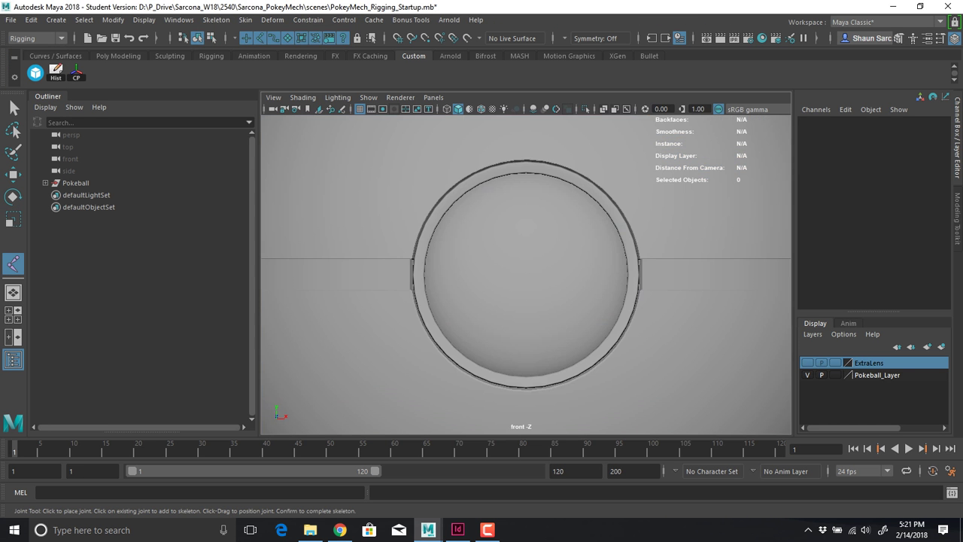
pyautogui.keyDown('alt'); pyautogui.moveTo(532, 259); pyautogui.dragTo(440, 269, button='right'); pyautogui.keyUp('alt')
pyautogui.keyDown('alt'); pyautogui.moveTo(440, 269); pyautogui.dragTo(528, 256, button='middle'); pyautogui.keyUp('alt')
pyautogui.keyDown('alt'); pyautogui.moveTo(528, 257); pyautogui.dragTo(470, 262, button='right'); pyautogui.keyUp('alt')
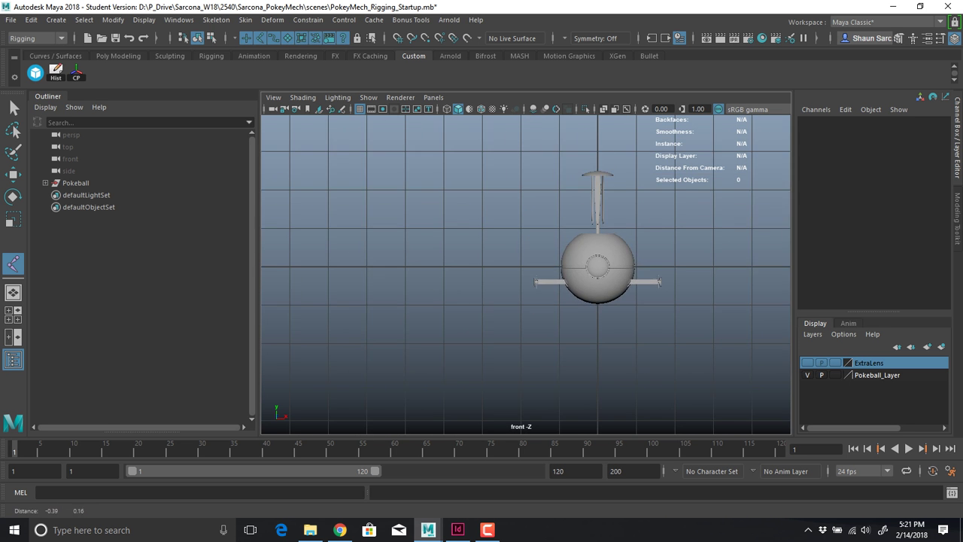
pyautogui.keyDown('alt'); pyautogui.moveTo(471, 261); pyautogui.dragTo(704, 289, button='middle'); pyautogui.keyUp('alt')
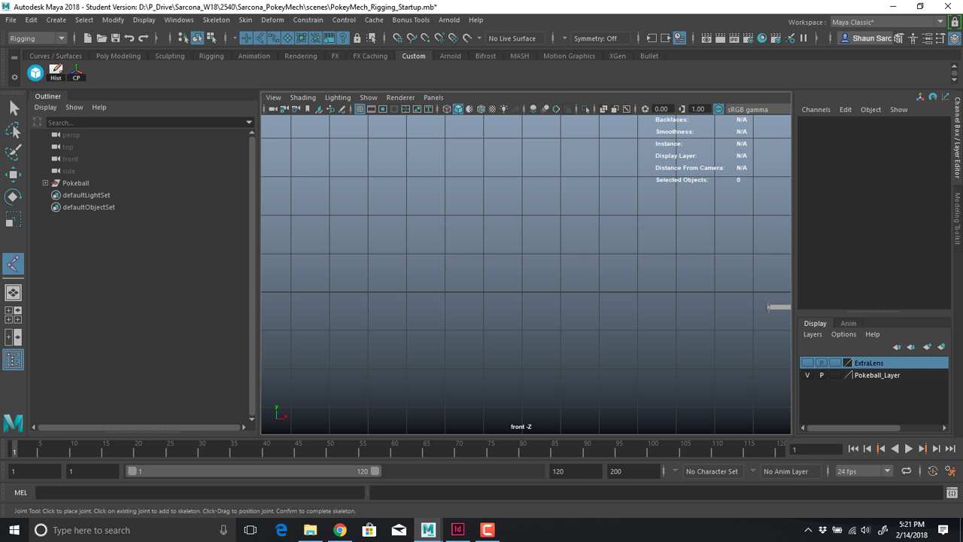
# Place a six-joint chain beside the robot, running down from the root and bending across towards the model, and complete the skeleton
pyautogui.click(412, 167)
pyautogui.moveTo(389, 230); pyautogui.dragTo(383, 250)
pyautogui.moveTo(394, 304); pyautogui.dragTo(496, 344)
pyautogui.click(443, 372)
pyautogui.moveTo(551, 331); pyautogui.dragTo(591, 350)
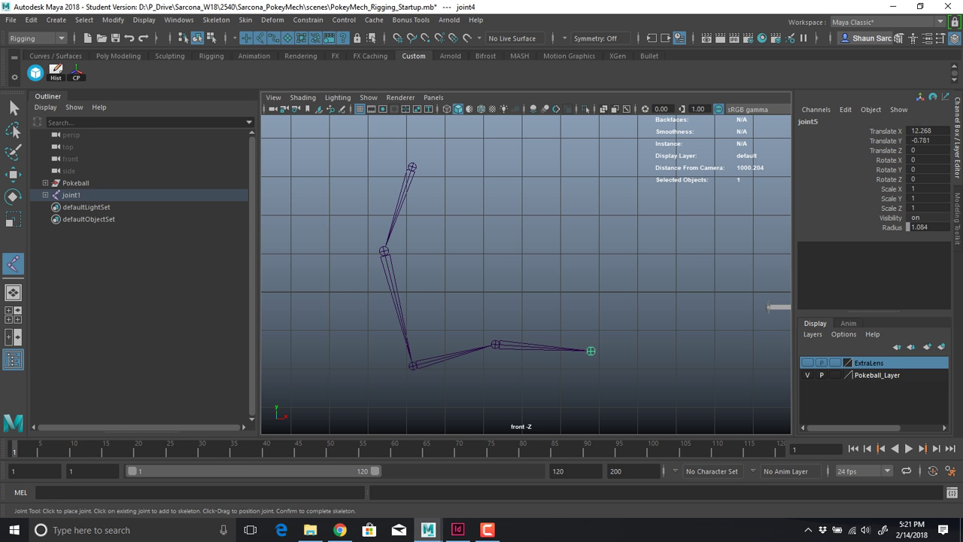
pyautogui.moveTo(660, 348); pyautogui.dragTo(696, 342)
pyautogui.press('Return')
pyautogui.press('w')
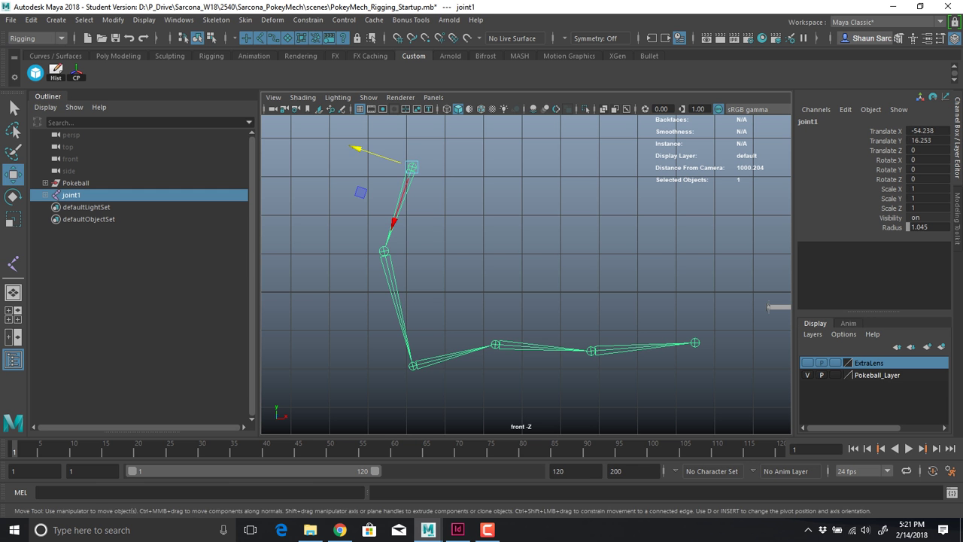
# Expand the full hierarchy under joint1 to examine the parented joints, and collapse it
pyautogui.press('q')
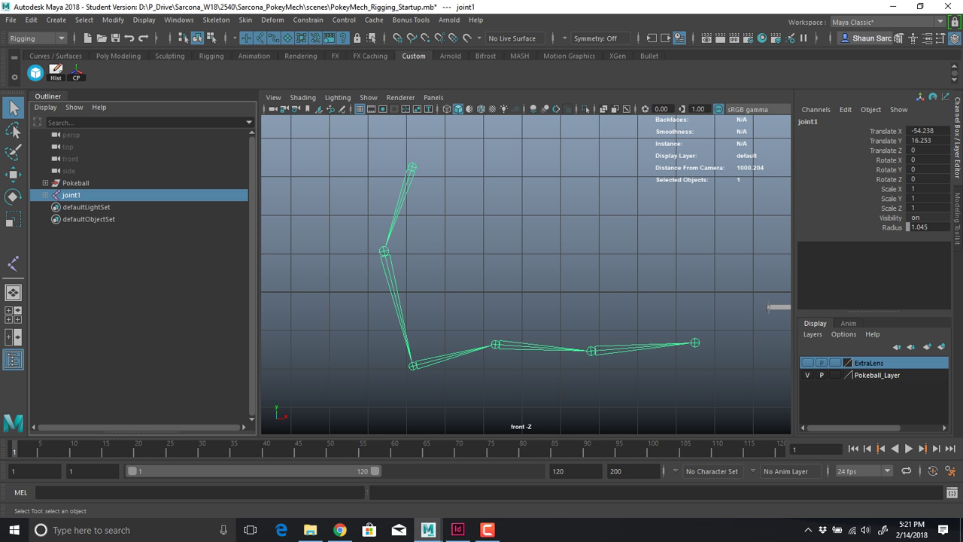
pyautogui.keyDown('shift'); pyautogui.click(45, 194); pyautogui.keyUp('shift')
pyautogui.keyDown('shift'); pyautogui.click(45, 194); pyautogui.keyUp('shift')
# Test-move the whole chain by its root joint, undo the move and clear the selection
pyautogui.press('w')
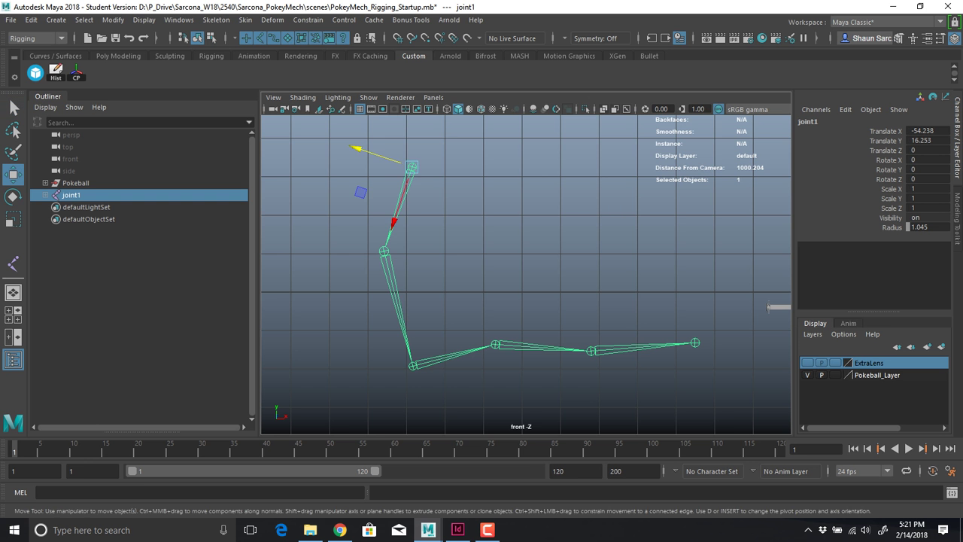
pyautogui.keyDown('alt'); pyautogui.moveTo(526, 275); pyautogui.dragTo(502, 250, button='middle'); pyautogui.keyUp('alt')
pyautogui.keyDown('alt'); pyautogui.moveTo(503, 250); pyautogui.dragTo(492, 250, button='right'); pyautogui.keyUp('alt')
pyautogui.keyDown('alt'); pyautogui.moveTo(492, 250); pyautogui.dragTo(503, 277, button='middle'); pyautogui.keyUp('alt')
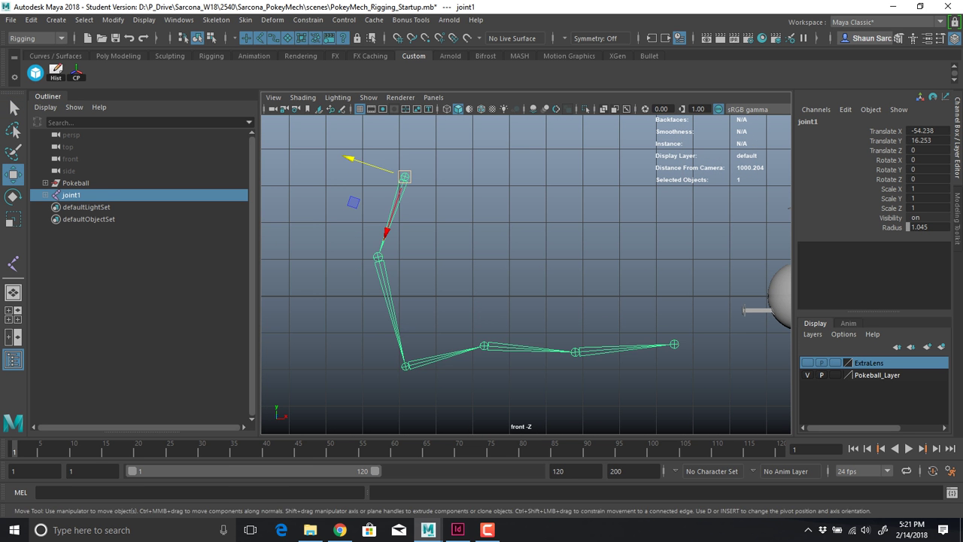
pyautogui.moveTo(405, 177); pyautogui.dragTo(356, 150)
pyautogui.hotkey('ctrl', 'z')
pyautogui.click(429, 226)
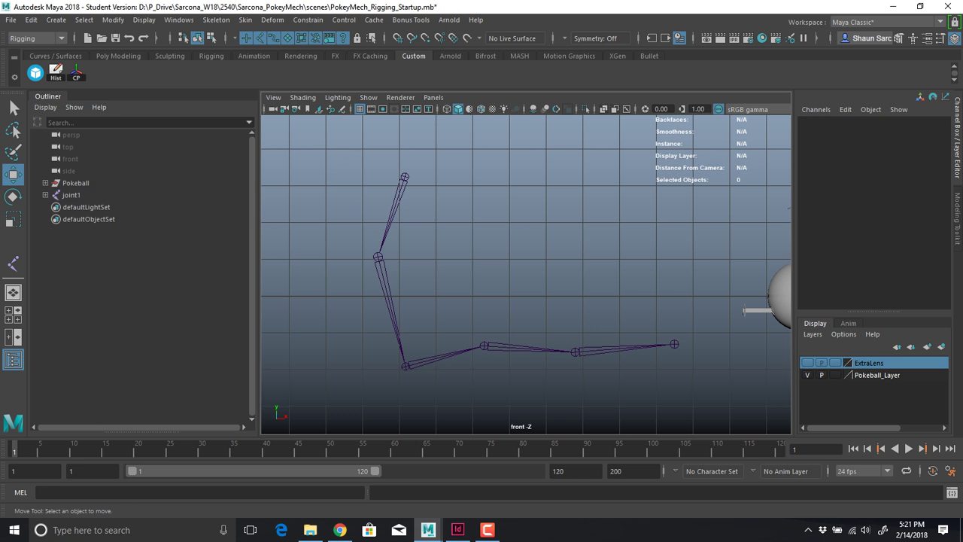
# Test-rotate the chain about its root joint in Z and undo the rotation
pyautogui.click(405, 178)
pyautogui.press('e')
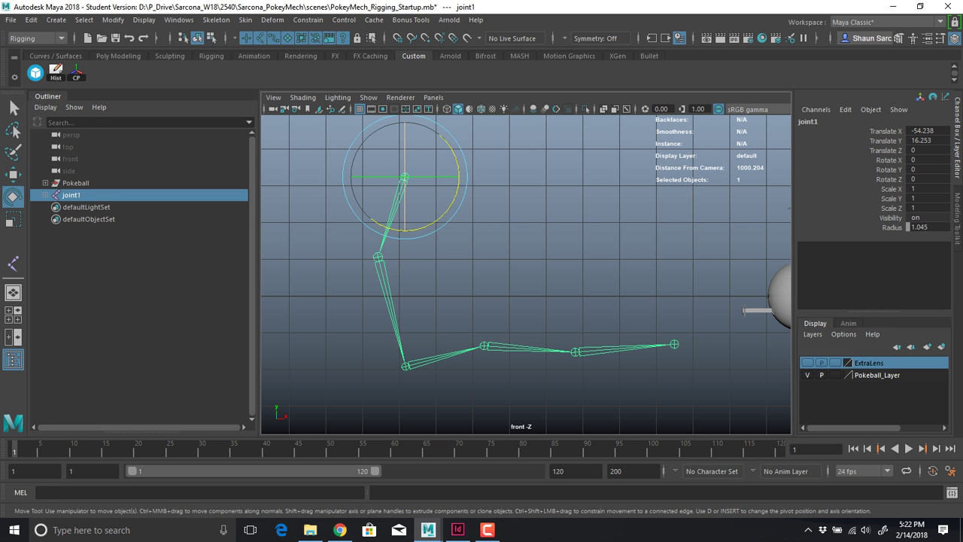
pyautogui.moveTo(420, 229)
pyautogui.mouseDown()
pyautogui.moveTo(450, 209)
pyautogui.moveTo(431, 225)
pyautogui.mouseUp()
pyautogui.hotkey('ctrl', 'z')
# Test-move the second joint with its children away from the root joint and undo the moves
pyautogui.click(379, 257)
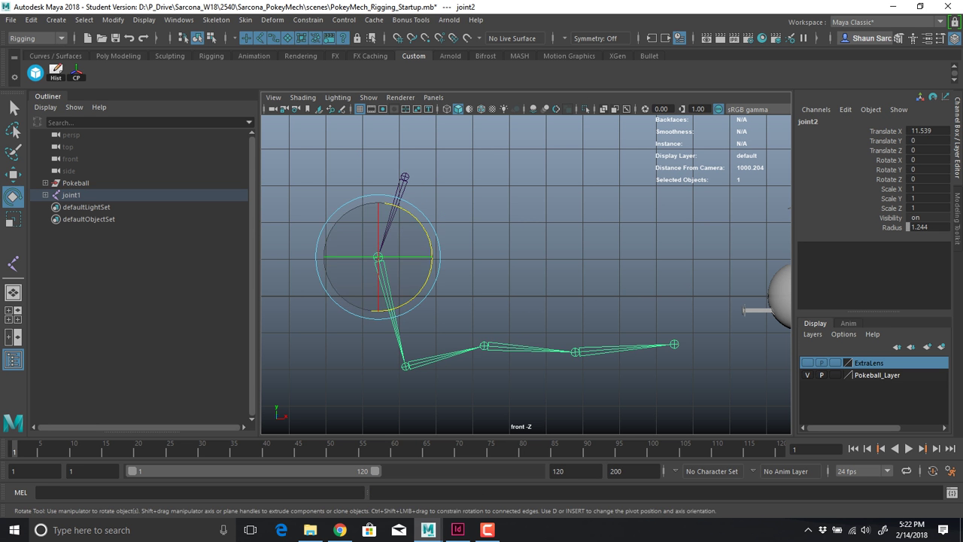
pyautogui.press('w')
pyautogui.moveTo(378, 257); pyautogui.dragTo(520, 422)
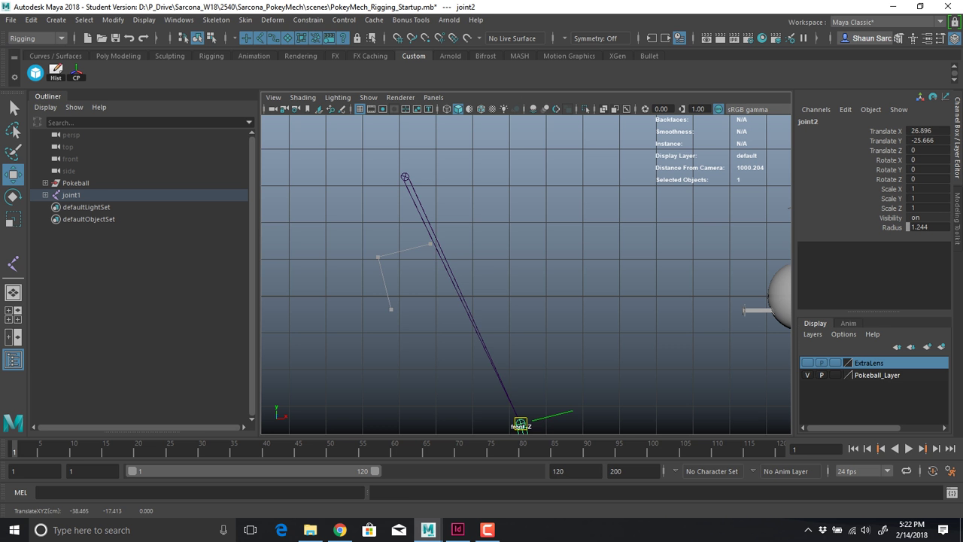
pyautogui.hotkey('ctrl', 'z')
pyautogui.hotkey('ctrl', 'z')
pyautogui.hotkey('ctrl', 'z')
pyautogui.hotkey('ctrl', 'z')
pyautogui.hotkey('ctrl', 'z')
pyautogui.hotkey('ctrl', 'z')
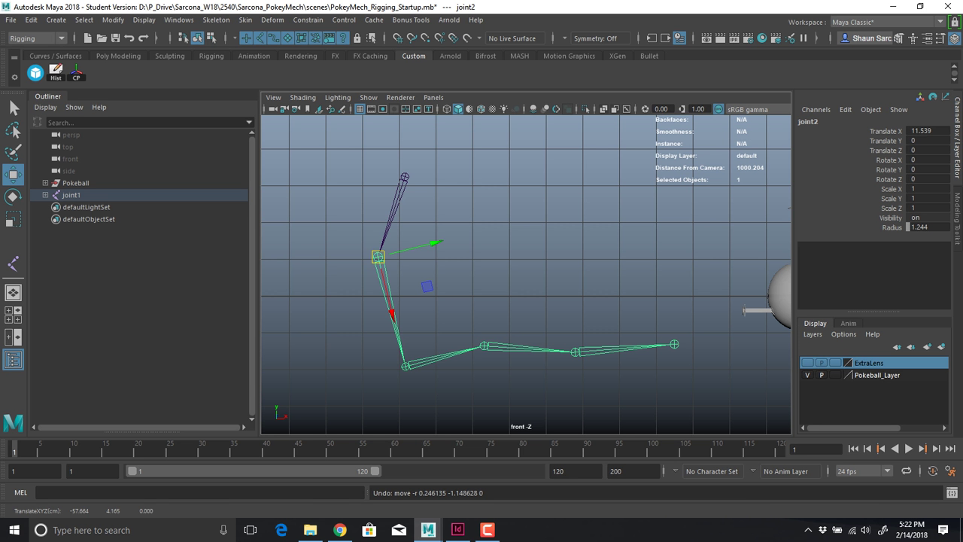
# Select the joints one by one from the root to joint5 to examine which part of the chain each controls
pyautogui.click(405, 177)
pyautogui.keyDown('alt'); pyautogui.moveTo(405, 177); pyautogui.dragTo(430, 197, button='middle'); pyautogui.keyUp('alt')
pyautogui.keyDown('alt'); pyautogui.moveTo(430, 196); pyautogui.dragTo(338, 196, button='right'); pyautogui.keyUp('alt')
pyautogui.keyDown('alt'); pyautogui.moveTo(339, 197); pyautogui.dragTo(281, 190, button='middle'); pyautogui.keyUp('alt')
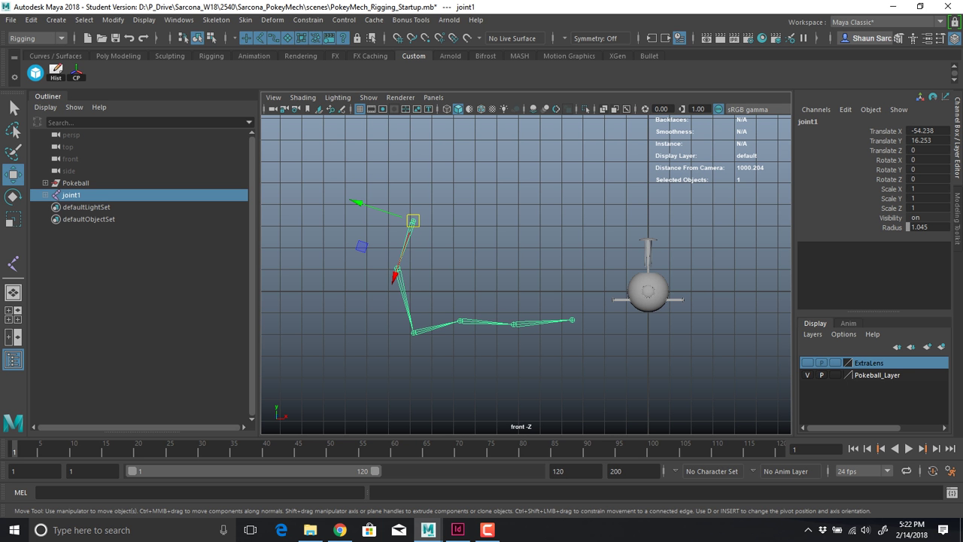
pyautogui.keyDown('alt'); pyautogui.moveTo(421, 263); pyautogui.dragTo(466, 264, button='right'); pyautogui.keyUp('alt')
pyautogui.keyDown('alt'); pyautogui.moveTo(467, 264); pyautogui.dragTo(586, 248, button='middle'); pyautogui.keyUp('alt')
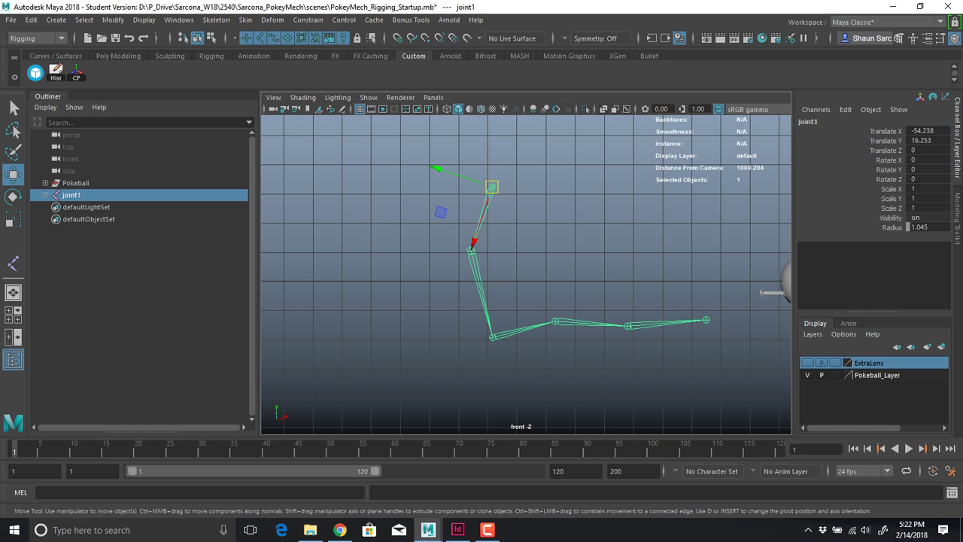
pyautogui.moveTo(453, 286); pyautogui.dragTo(495, 289)
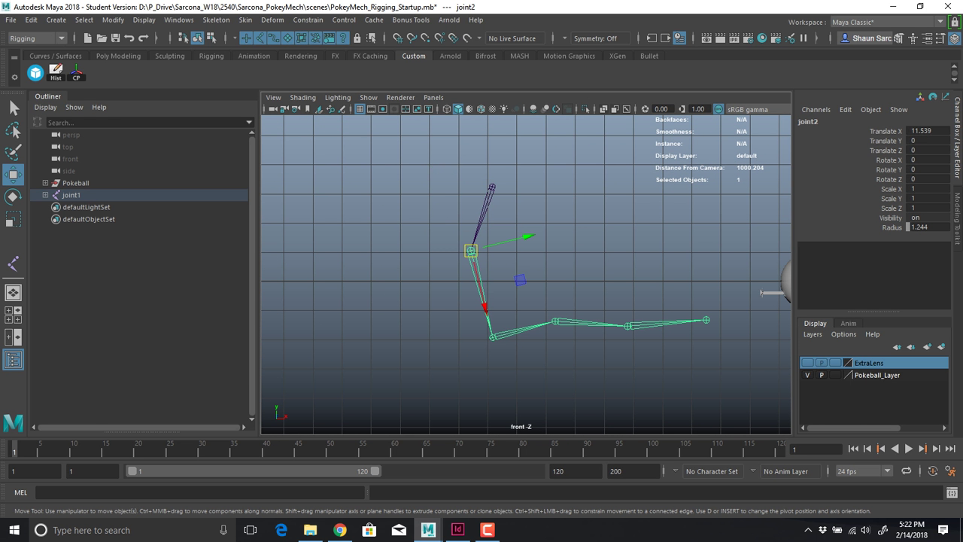
pyautogui.moveTo(520, 319); pyautogui.dragTo(526, 341)
pyautogui.moveTo(576, 316); pyautogui.dragTo(584, 334)
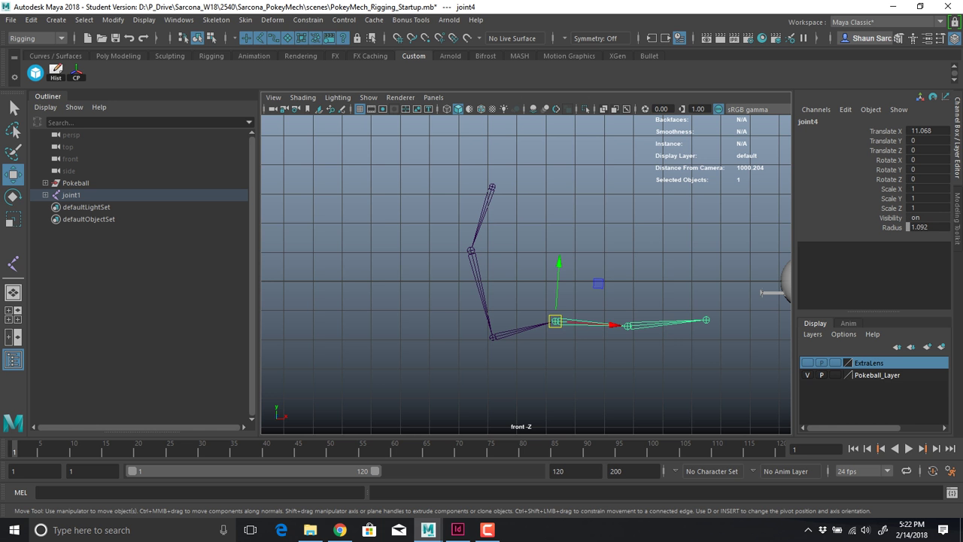
pyautogui.moveTo(663, 314); pyautogui.dragTo(667, 332)
pyautogui.keyDown('alt'); pyautogui.moveTo(662, 324); pyautogui.dragTo(566, 321, button='middle'); pyautogui.keyUp('alt')
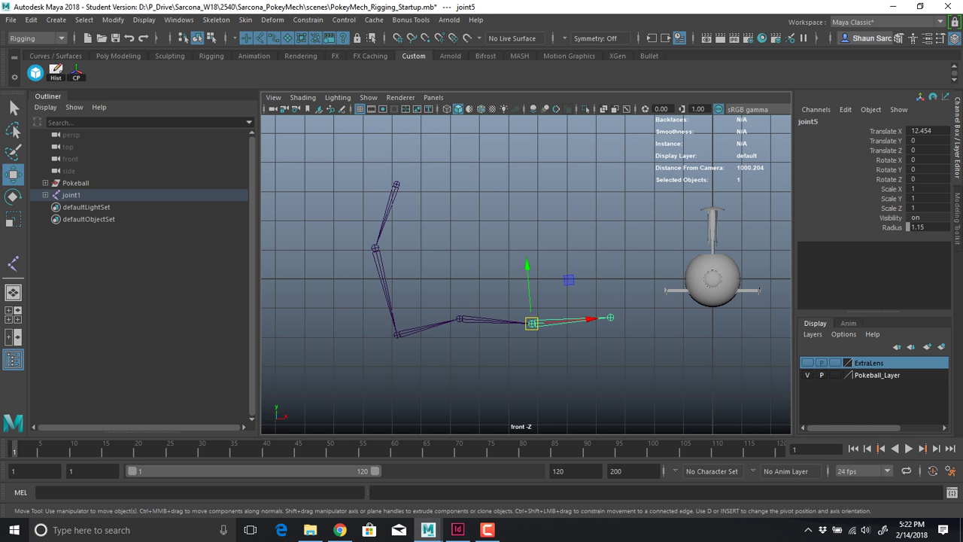
# Test-rotate joint5 about its X axis and undo the rotation
pyautogui.moveTo(471, 218)
pyautogui.mouseDown(button='right')
pyautogui.moveTo(433, 218)
pyautogui.moveTo(471, 218)
pyautogui.mouseUp(button='right')
pyautogui.scroll(5, 471, 218)
pyautogui.keyDown('alt'); pyautogui.moveTo(471, 218); pyautogui.dragTo(511, 159, button='middle'); pyautogui.keyUp('alt')
pyautogui.press('e')
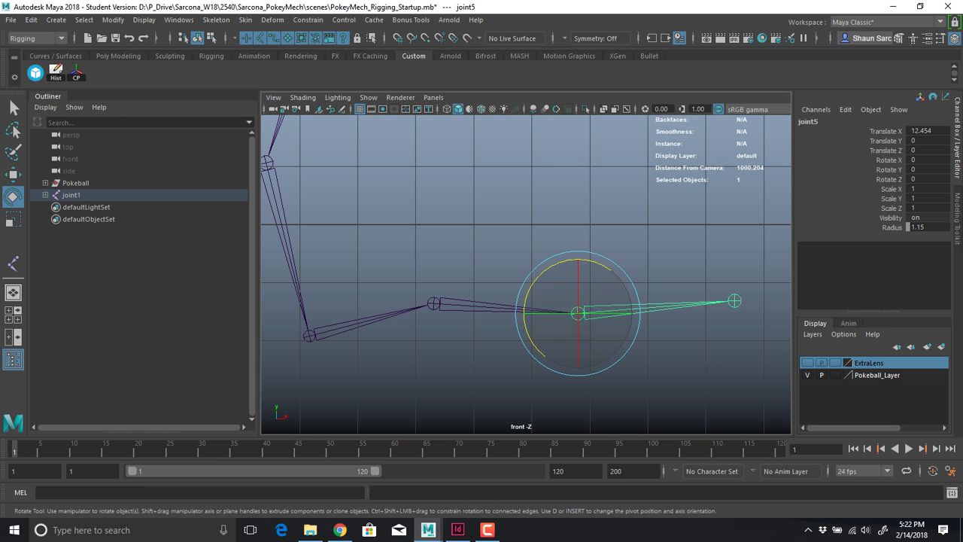
pyautogui.moveTo(578, 276); pyautogui.dragTo(578, 301)
pyautogui.hotkey('ctrl', 'z')
# Test-rotate joint4 about its X axis and undo the rotation
pyautogui.moveTo(445, 266); pyautogui.dragTo(456, 330)
pyautogui.moveTo(433, 250); pyautogui.dragTo(433, 304)
pyautogui.hotkey('ctrl', 'z')
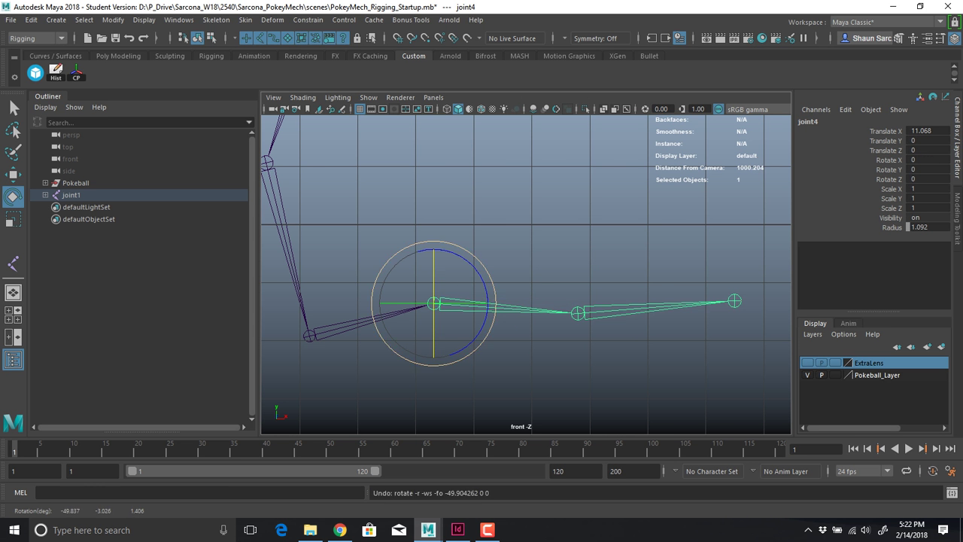
# Test-rotate the joint at the chain's lower corner about its X axis and undo the rotation
pyautogui.click(361, 322)
pyautogui.keyDown('alt'); pyautogui.moveTo(362, 322); pyautogui.dragTo(426, 316, button='middle'); pyautogui.keyUp('alt')
pyautogui.moveTo(372, 301); pyautogui.dragTo(373, 346)
pyautogui.hotkey('ctrl', 'z')
# Test-rotate joint2 about the world Y axis and undo the rotation
pyautogui.click(330, 155)
pyautogui.keyDown('alt'); pyautogui.moveTo(331, 157); pyautogui.dragTo(382, 201, button='middle'); pyautogui.keyUp('alt')
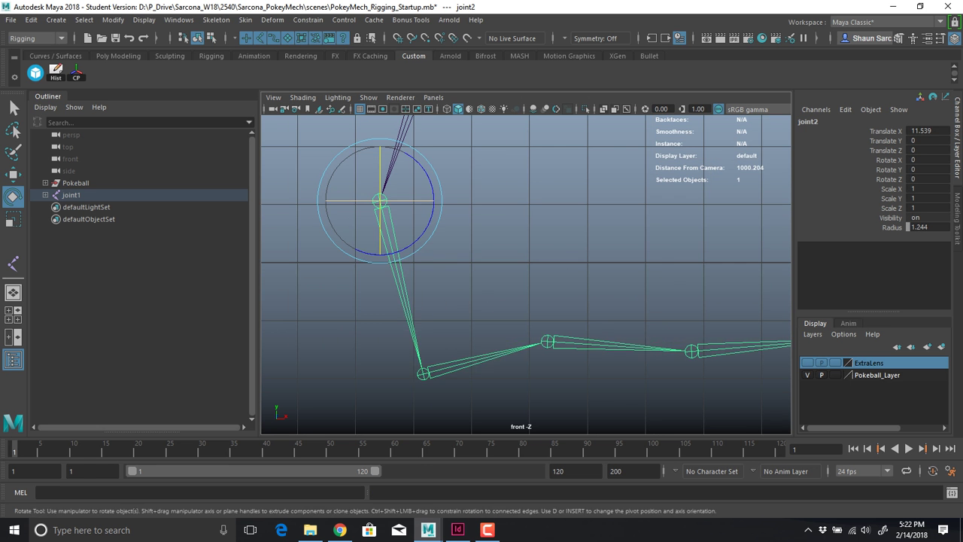
pyautogui.moveTo(422, 201); pyautogui.dragTo(457, 200)
pyautogui.hotkey('ctrl', 'z')
# Switch the Rotate tool to object-space axes, then test-rotate joint2 about its own X axis and undo the rotation
pyautogui.press('w')
pyautogui.click(478, 187)
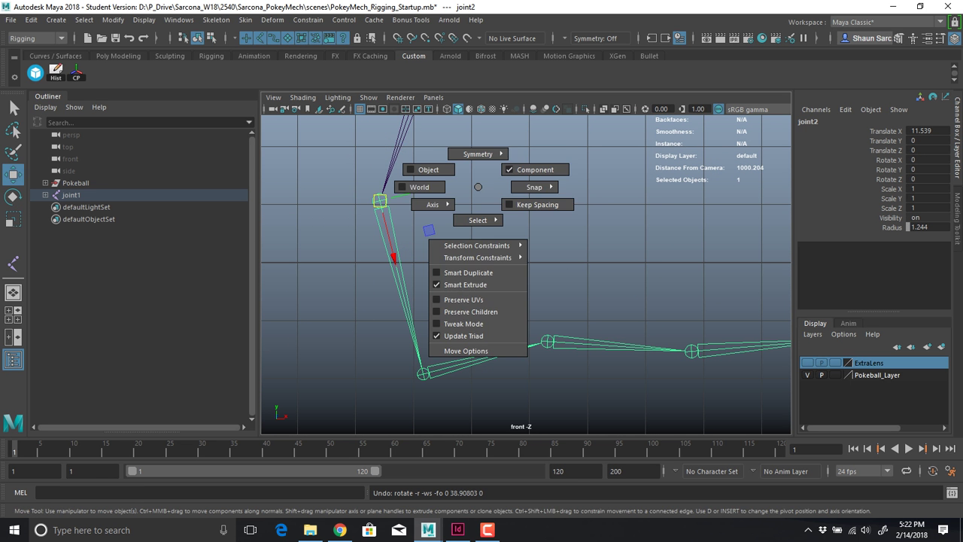
pyautogui.press('e')
pyautogui.click(478, 186)
pyautogui.moveTo(478, 187); pyautogui.dragTo(423, 189)
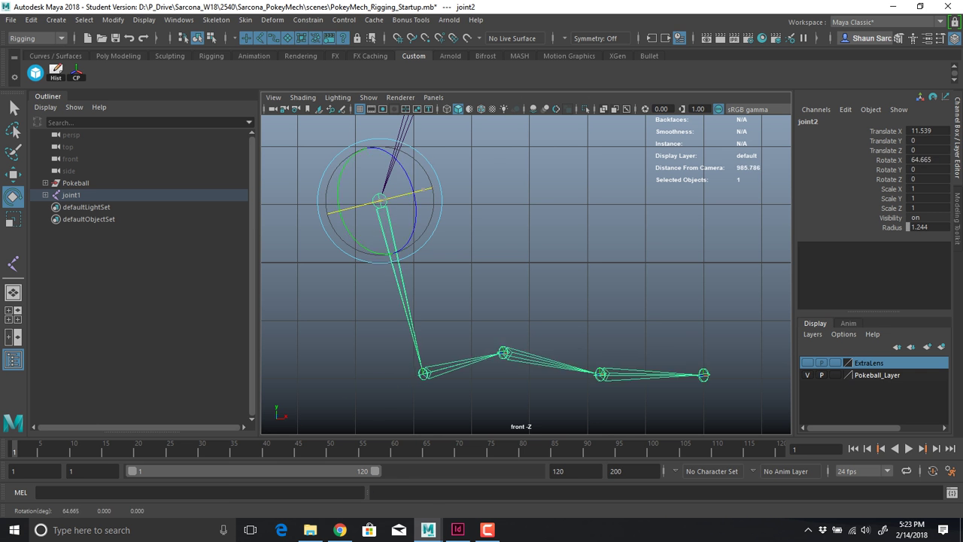
pyautogui.hotkey('ctrl', 'z')
# Test-rotate joint3, joint4 and joint5 in turn with object-space axes, undoing each rotation
pyautogui.press('Down')
pyautogui.moveTo(416, 344); pyautogui.dragTo(421, 365)
pyautogui.hotkey('ctrl', 'z')
pyautogui.press('Down')
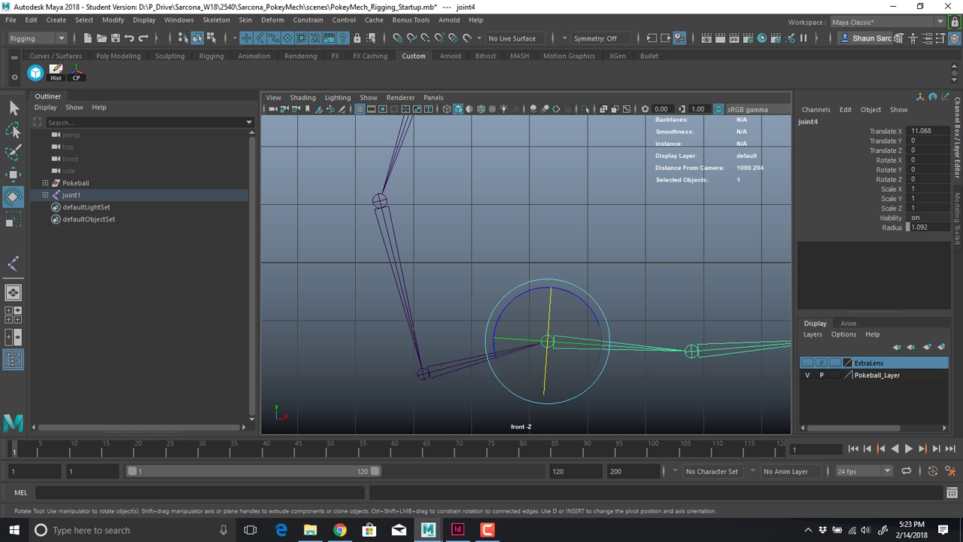
pyautogui.moveTo(549, 316); pyautogui.dragTo(551, 295)
pyautogui.hotkey('ctrl', 'z')
pyautogui.moveTo(705, 307); pyautogui.dragTo(729, 362)
pyautogui.moveTo(690, 331); pyautogui.dragTo(689, 311)
pyautogui.hotkey('ctrl', 'z')
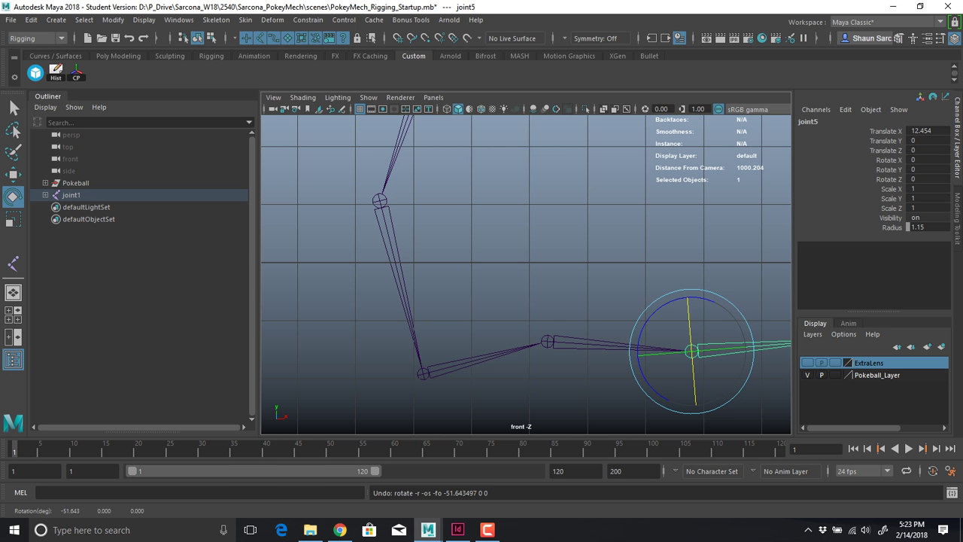
# Select the root of the sample joint chain and delete the whole chain
pyautogui.press('Up')
pyautogui.press('Up')
pyautogui.press('Up')
pyautogui.press('Up')
pyautogui.press('Delete')
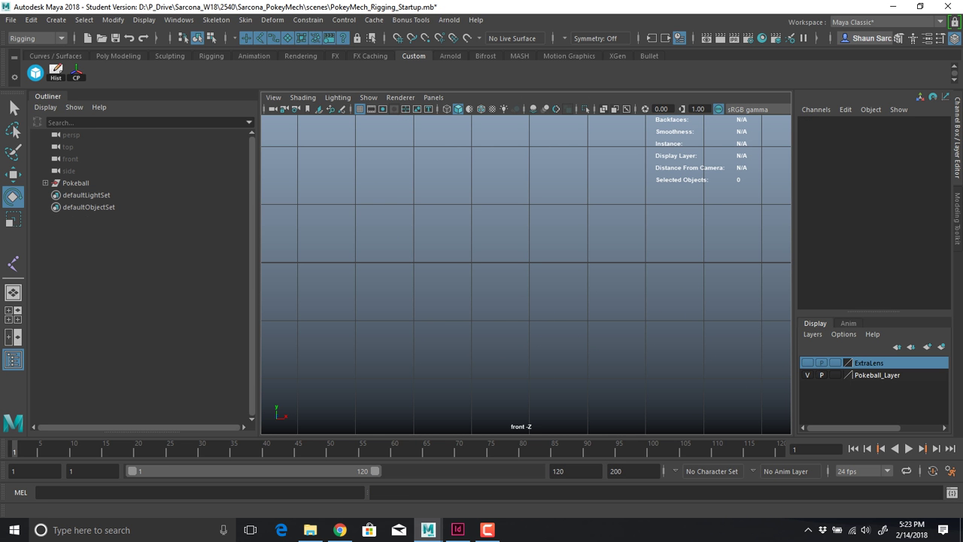
# Start a new joint chain with a wrist root at X -60, Y 10 and a first knuckle joint about 11.2 units away, diagonally below it
pyautogui.click(216, 20)
pyautogui.click(240, 50)
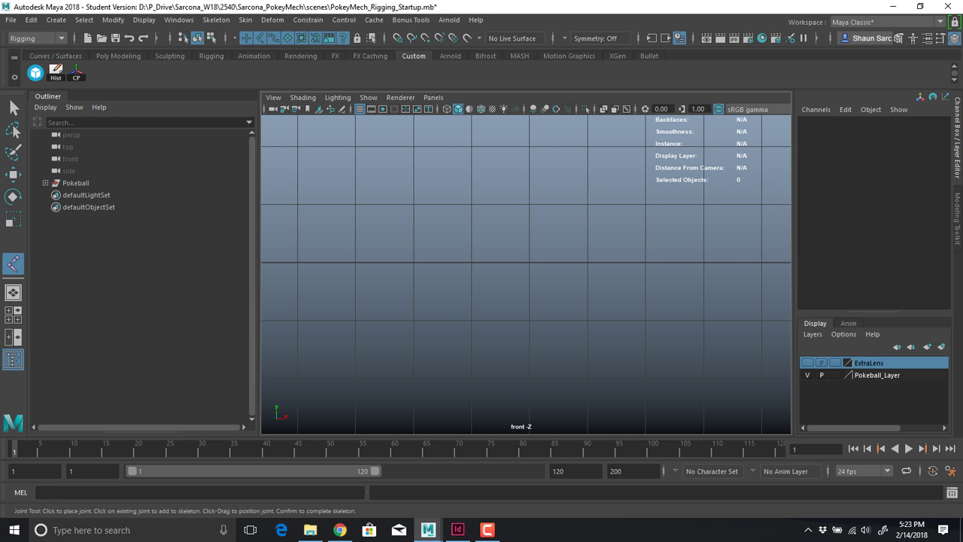
pyautogui.scroll(-1, 526, 275)
pyautogui.keyDown('alt'); pyautogui.moveTo(526, 275); pyautogui.dragTo(482, 293, button='middle'); pyautogui.keyUp('alt')
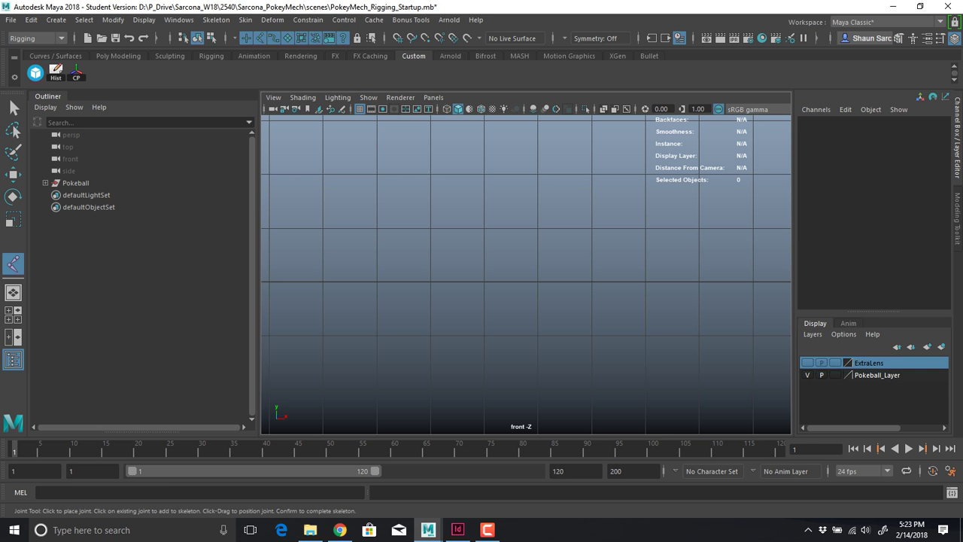
pyautogui.click(484, 174)
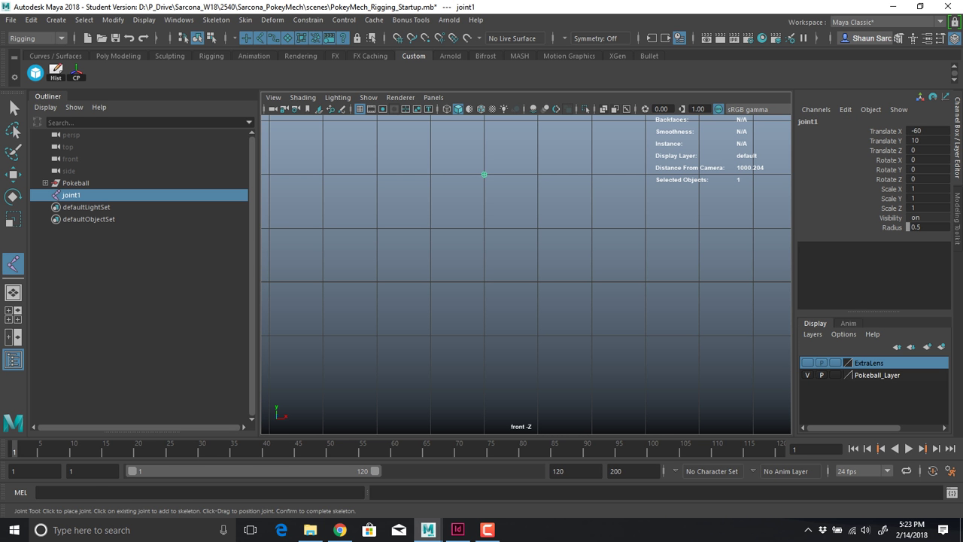
pyautogui.moveTo(385, 242)
pyautogui.mouseDown()
pyautogui.moveTo(396, 245)
pyautogui.moveTo(383, 238)
pyautogui.mouseUp()
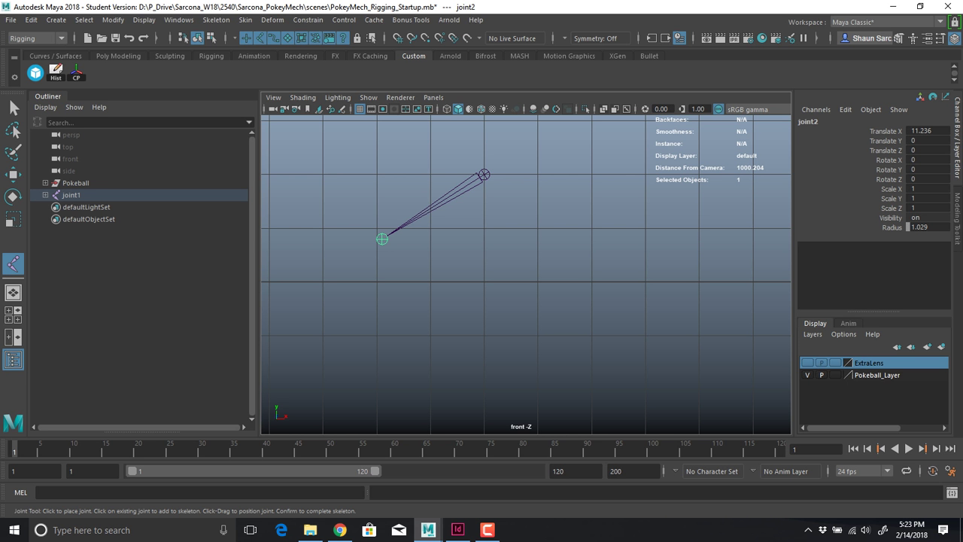
# Complete the first finger with three joints straight below the knuckle, spaced about 6, 5.8 and 5.1 units apart
pyautogui.moveTo(381, 277); pyautogui.dragTo(381, 303)
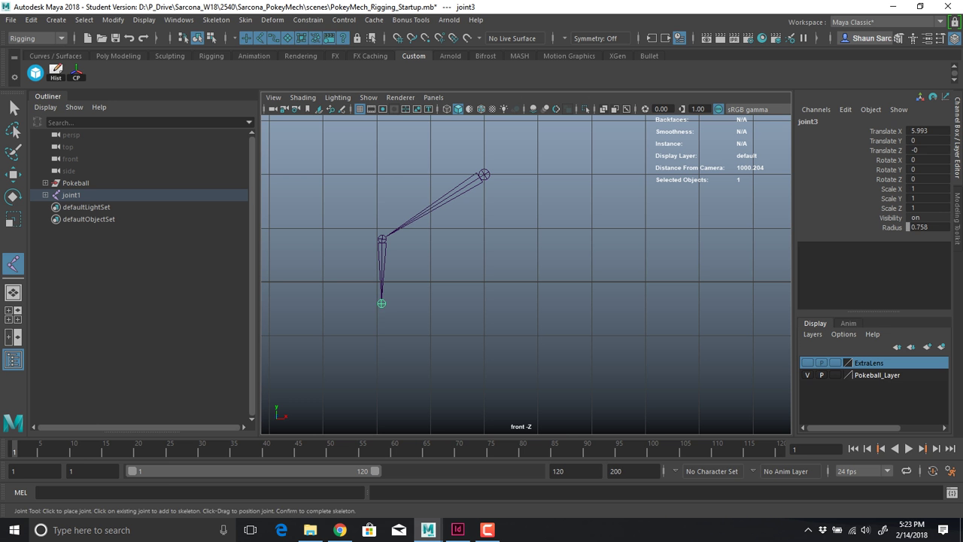
pyautogui.click(381, 351)
pyautogui.moveTo(380, 351); pyautogui.dragTo(381, 366)
pyautogui.moveTo(382, 414); pyautogui.dragTo(382, 420)
pyautogui.keyDown('alt'); pyautogui.moveTo(382, 421); pyautogui.dragTo(388, 365, button='middle'); pyautogui.keyUp('alt')
pyautogui.keyDown('alt'); pyautogui.moveTo(388, 364); pyautogui.dragTo(375, 364, button='right'); pyautogui.keyUp('alt')
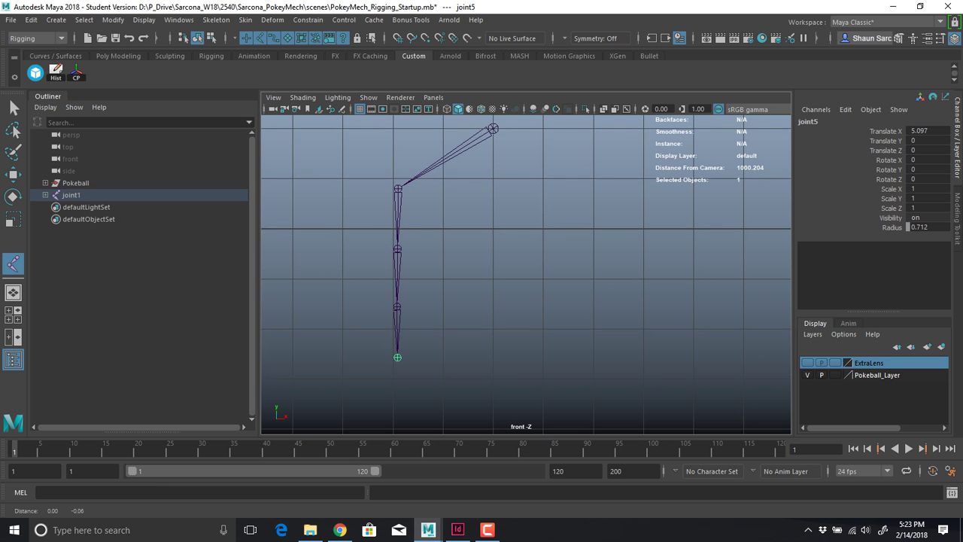
pyautogui.keyDown('alt'); pyautogui.moveTo(375, 364); pyautogui.dragTo(375, 371, button='middle'); pyautogui.keyUp('alt')
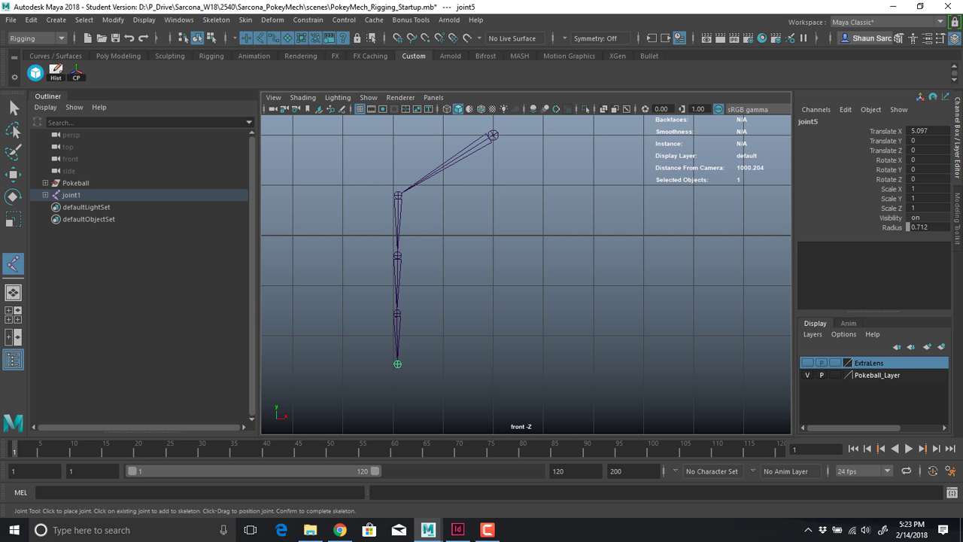
pyautogui.press('Return')
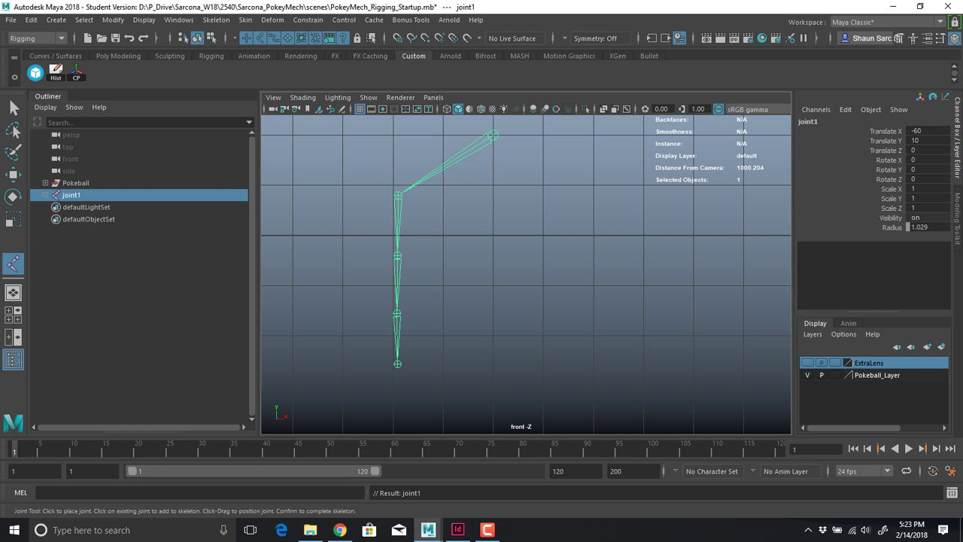
# Add a second finger chain of four joints from the wrist root, running down beside the first finger
pyautogui.moveTo(437, 208); pyautogui.dragTo(432, 213)
pyautogui.click(434, 270)
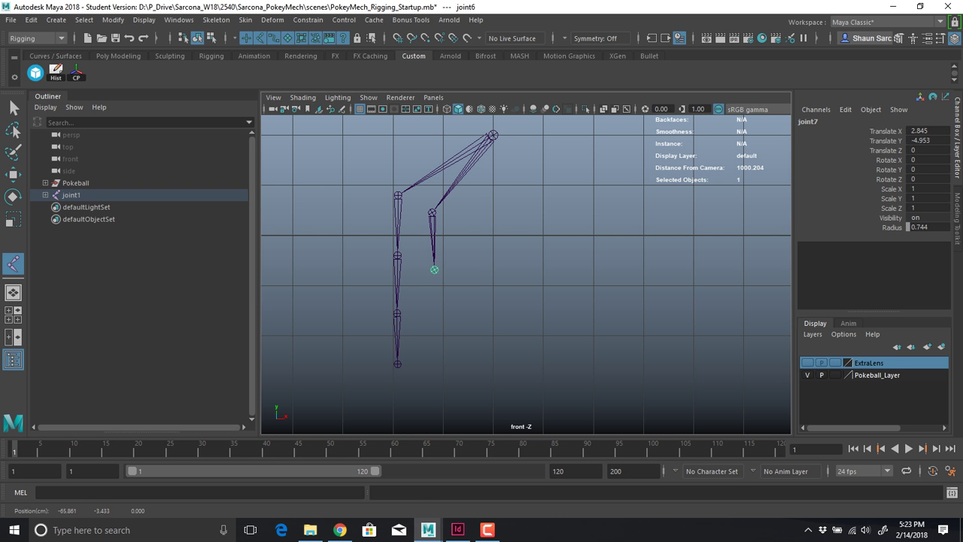
pyautogui.moveTo(434, 270); pyautogui.dragTo(432, 279)
pyautogui.moveTo(430, 323); pyautogui.dragTo(431, 326)
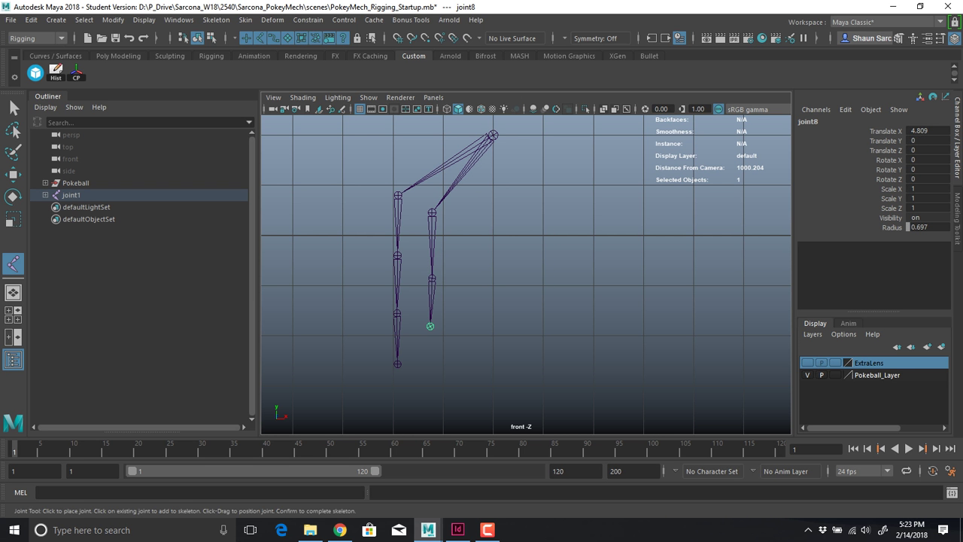
pyautogui.moveTo(429, 372); pyautogui.dragTo(429, 389)
# Return to the wrist root and add a third, longer finger chain of four joints beside the second finger
pyautogui.press('Up')
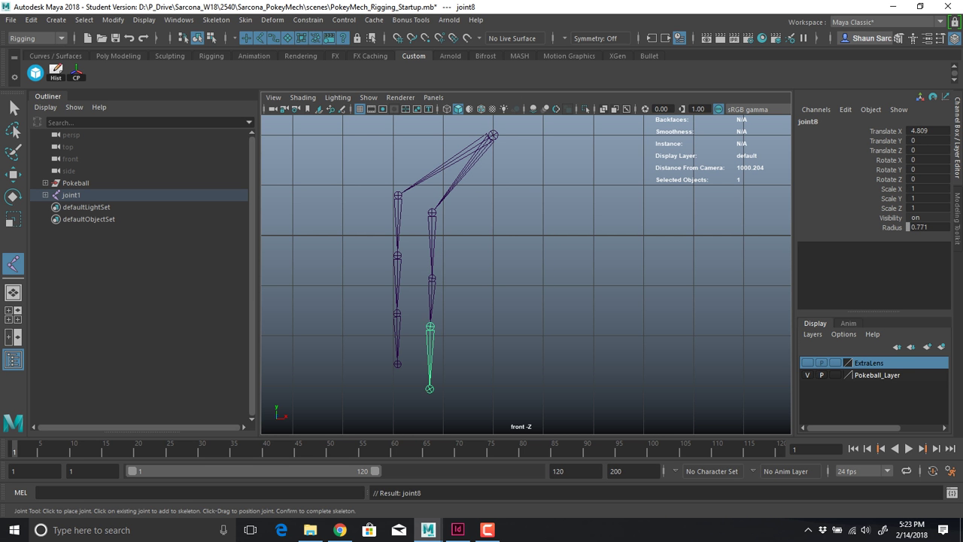
pyautogui.press('Up')
pyautogui.press('Up')
pyautogui.press('Up')
pyautogui.moveTo(471, 215); pyautogui.dragTo(471, 224)
pyautogui.moveTo(470, 263); pyautogui.dragTo(469, 291)
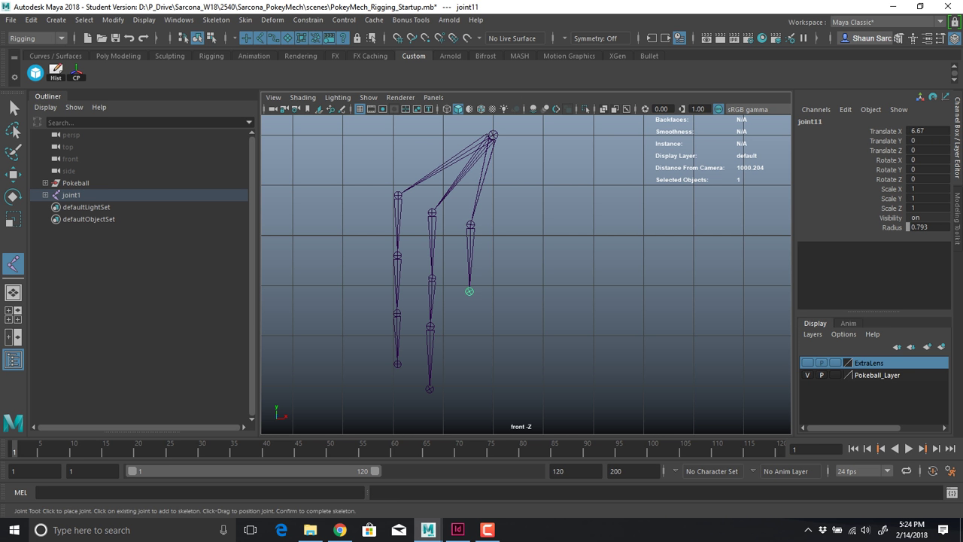
pyautogui.moveTo(470, 326); pyautogui.dragTo(469, 347)
pyautogui.moveTo(472, 395); pyautogui.dragTo(469, 417)
# Return to the wrist root and add a fourth finger chain of four joints beside the third finger
pyautogui.press('Up')
pyautogui.press('Up')
pyautogui.press('Up')
pyautogui.press('Up')
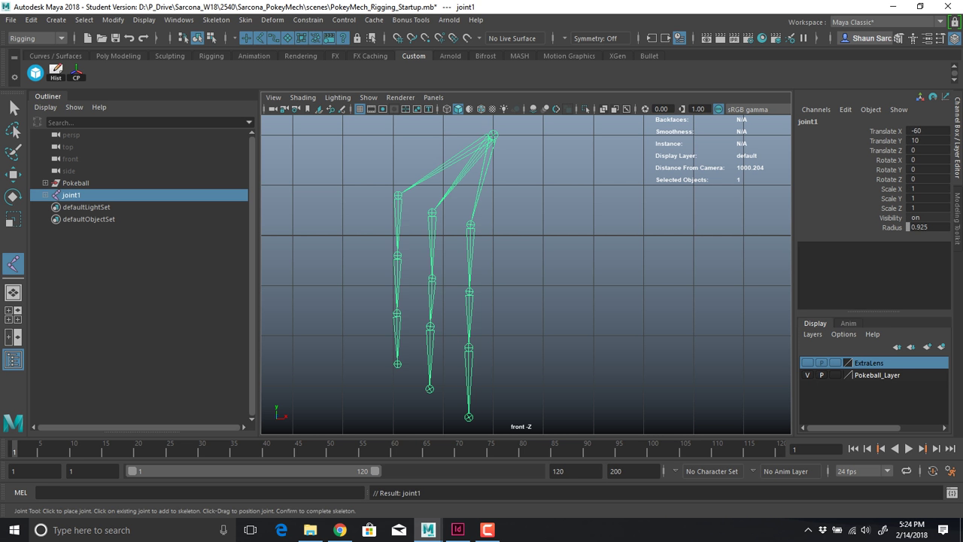
pyautogui.moveTo(516, 209); pyautogui.dragTo(515, 220)
pyautogui.moveTo(513, 274); pyautogui.dragTo(515, 289)
pyautogui.moveTo(515, 335); pyautogui.dragTo(515, 347)
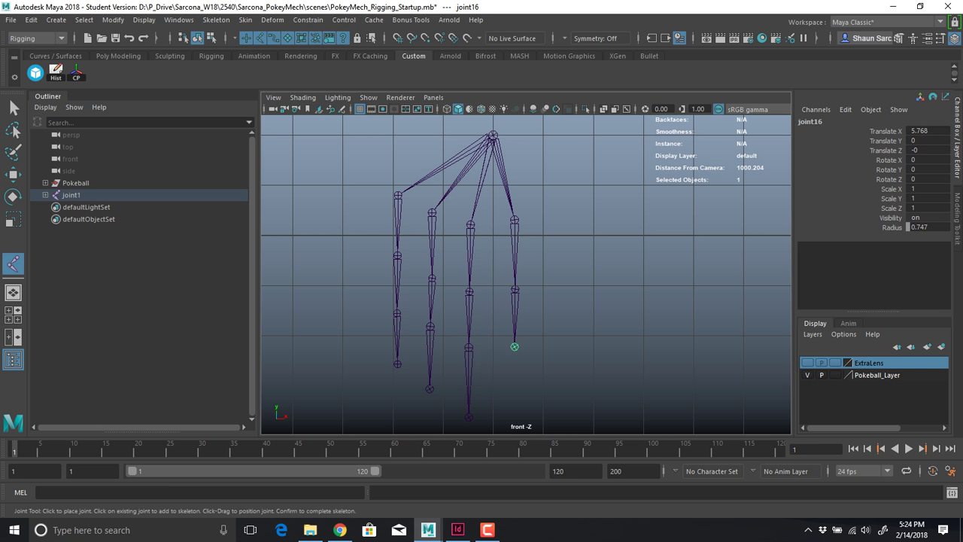
pyautogui.moveTo(514, 388); pyautogui.dragTo(512, 395)
# Return to the wrist root and add a thumb chain of four joints angled away from the fingers, then finish the chain
pyautogui.press('Up')
pyautogui.press('Up')
pyautogui.press('Up')
pyautogui.press('Up')
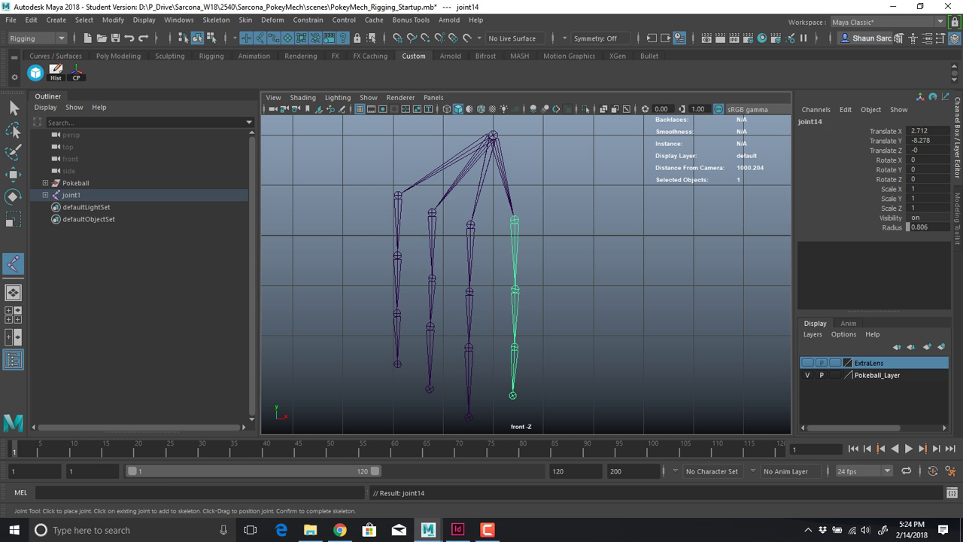
pyautogui.click(553, 151)
pyautogui.click(596, 201)
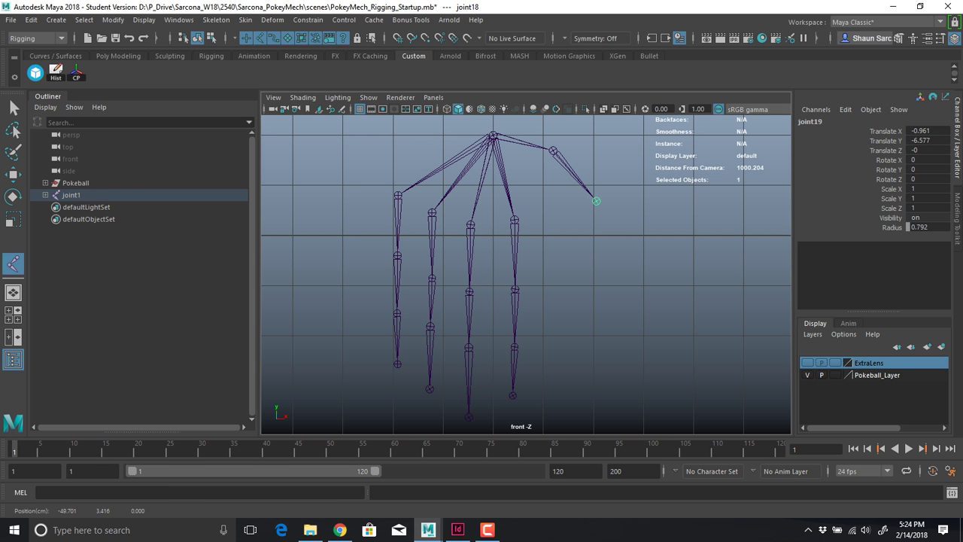
pyautogui.moveTo(600, 254); pyautogui.dragTo(596, 279)
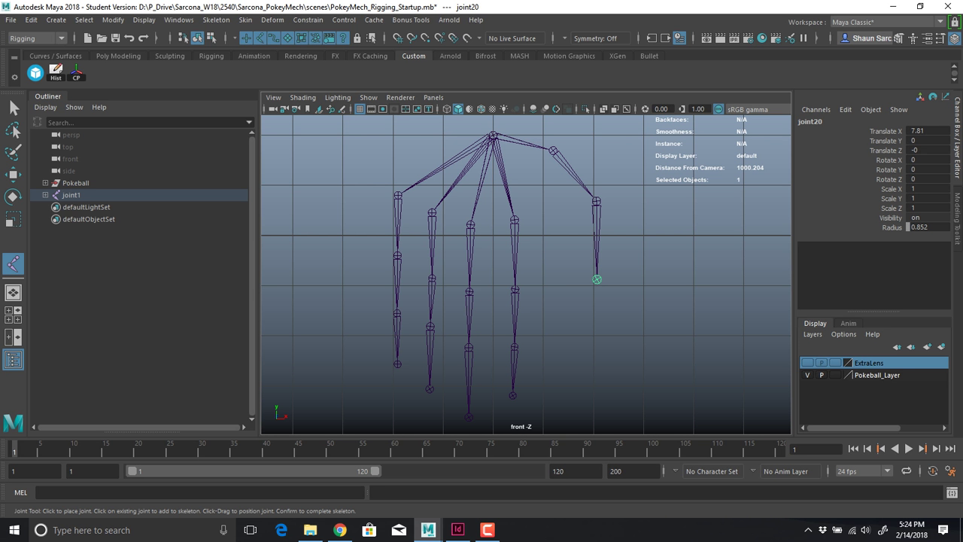
pyautogui.moveTo(589, 320); pyautogui.dragTo(592, 330)
pyautogui.press('Return')
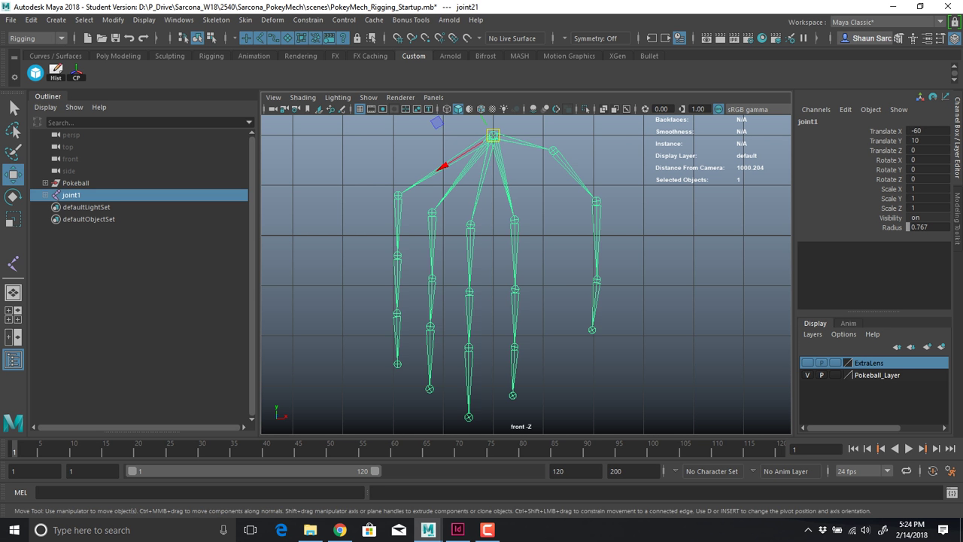
# Reposition the thumb's four joints individually, bringing each closer to the fingers and shortening the thumb
pyautogui.click(573, 173)
pyautogui.press('d')
pyautogui.moveTo(553, 151); pyautogui.dragTo(534, 151)
pyautogui.click(597, 201)
pyautogui.press('d')
pyautogui.moveTo(596, 201); pyautogui.dragTo(563, 184)
pyautogui.click(597, 279)
pyautogui.press('d')
pyautogui.moveTo(597, 279); pyautogui.dragTo(573, 243)
pyautogui.click(592, 330)
pyautogui.moveTo(592, 330); pyautogui.dragTo(572, 288)
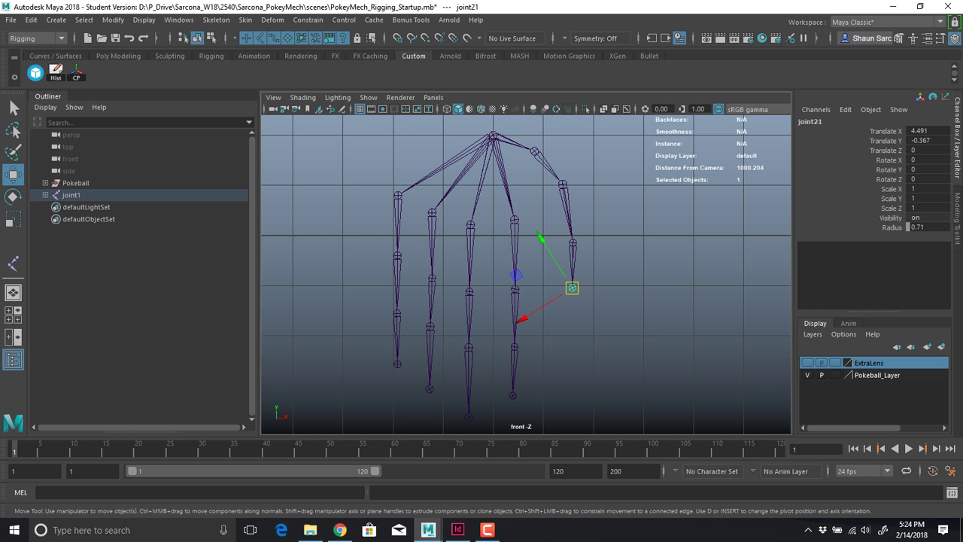
# Switch to the perspective view and examine the whole hand skeleton at an angle
pyautogui.keyDown('alt'); pyautogui.moveTo(596, 191); pyautogui.dragTo(605, 231, button='middle'); pyautogui.keyUp('alt')
pyautogui.press('space')
pyautogui.moveTo(604, 231); pyautogui.dragTo(604, 201)
pyautogui.press('f')
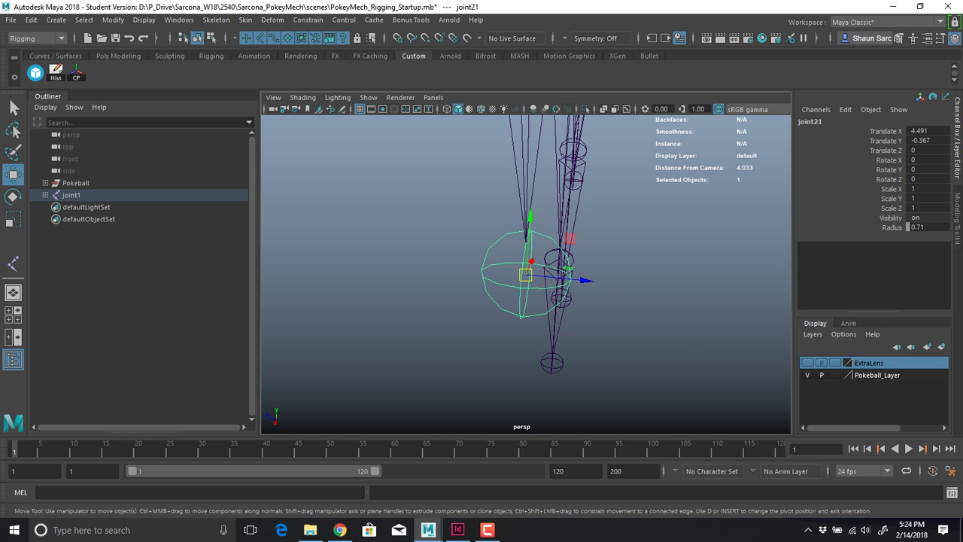
pyautogui.scroll(-10, 604, 201)
pyautogui.keyDown('alt'); pyautogui.moveTo(604, 201); pyautogui.dragTo(606, 274, button='middle'); pyautogui.keyUp('alt')
pyautogui.scroll(-4, 607, 274)
pyautogui.keyDown('alt'); pyautogui.moveTo(606, 274); pyautogui.dragTo(723, 275); pyautogui.keyUp('alt')
pyautogui.scroll(4, 723, 274)
pyautogui.keyDown('alt'); pyautogui.moveTo(722, 275); pyautogui.dragTo(758, 259, button='middle'); pyautogui.keyUp('alt')
# Select the first finger's three upper joints together, test-curl them about their Y axes and undo the rotation
pyautogui.click(419, 157)
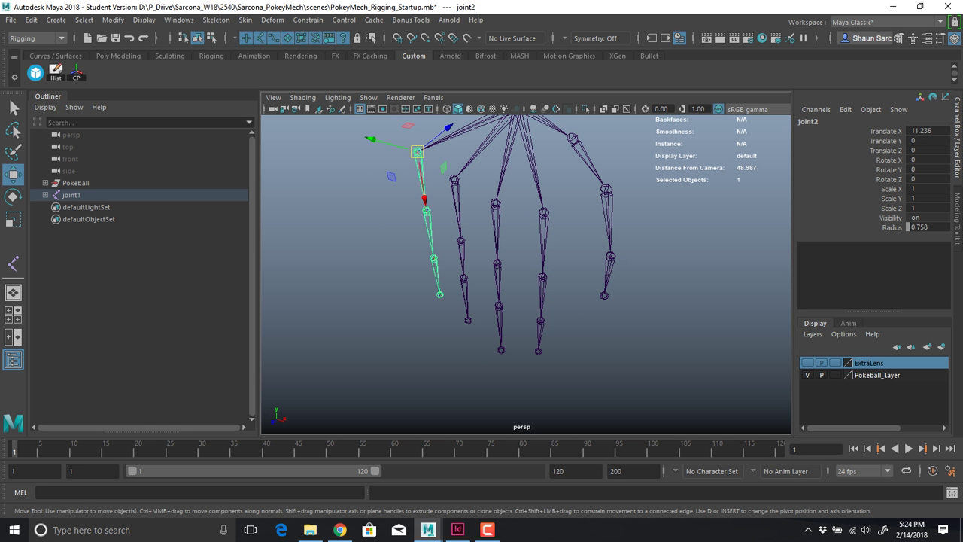
pyautogui.press('q')
pyautogui.keyDown('alt'); pyautogui.moveTo(419, 156); pyautogui.dragTo(469, 125); pyautogui.keyUp('alt')
pyautogui.press('e')
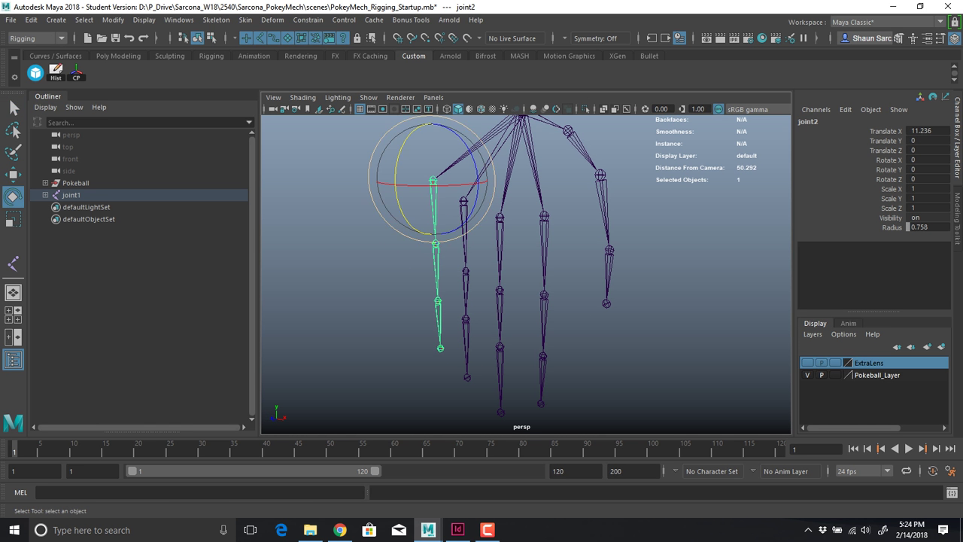
pyautogui.press('q')
pyautogui.keyDown('shift'); pyautogui.moveTo(429, 254); pyautogui.dragTo(442, 263); pyautogui.keyUp('shift')
pyautogui.keyDown('shift'); pyautogui.moveTo(430, 310); pyautogui.dragTo(415, 264); pyautogui.keyUp('shift')
pyautogui.press('e')
pyautogui.moveTo(400, 305); pyautogui.dragTo(425, 253)
pyautogui.hotkey('ctrl', 'z')
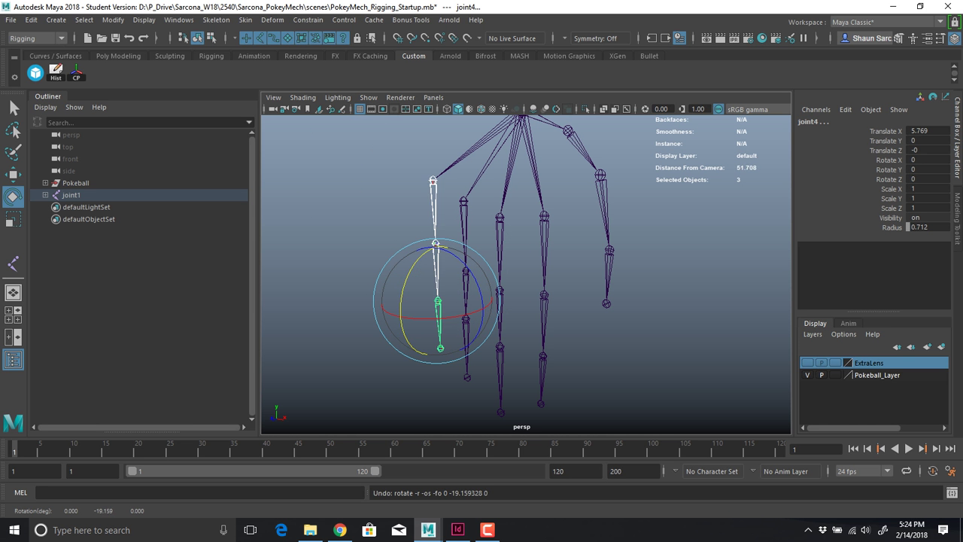
# Select the thumb's three upper joints together, test-rotate them about their local axes and undo the rotations
pyautogui.click(568, 131)
pyautogui.press('q')
pyautogui.keyDown('shift'); pyautogui.click(600, 175); pyautogui.keyUp('shift')
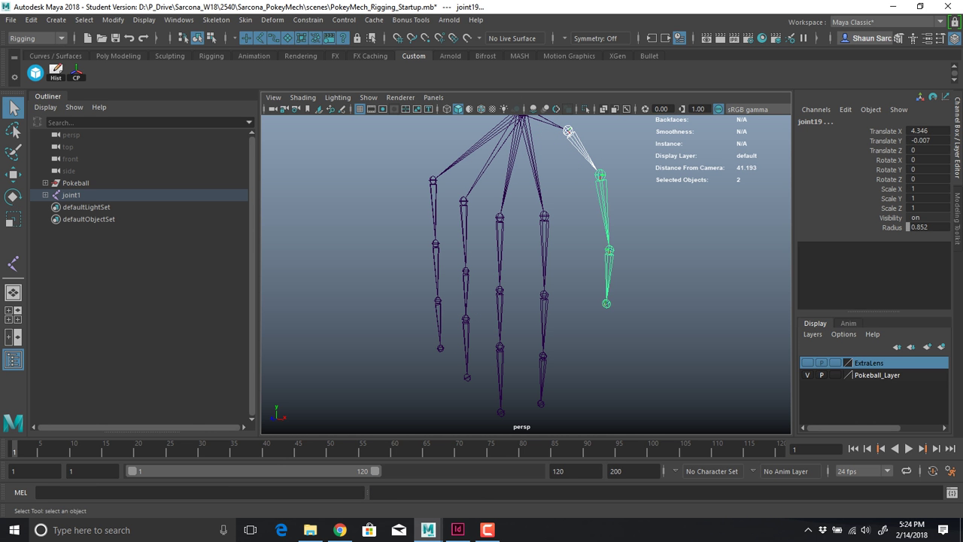
pyautogui.keyDown('shift'); pyautogui.click(609, 250); pyautogui.keyUp('shift')
pyautogui.press('e')
pyautogui.hotkey('ctrl', 'z')
pyautogui.hotkey('ctrl', 'z')
pyautogui.hotkey('ctrl', 'z')
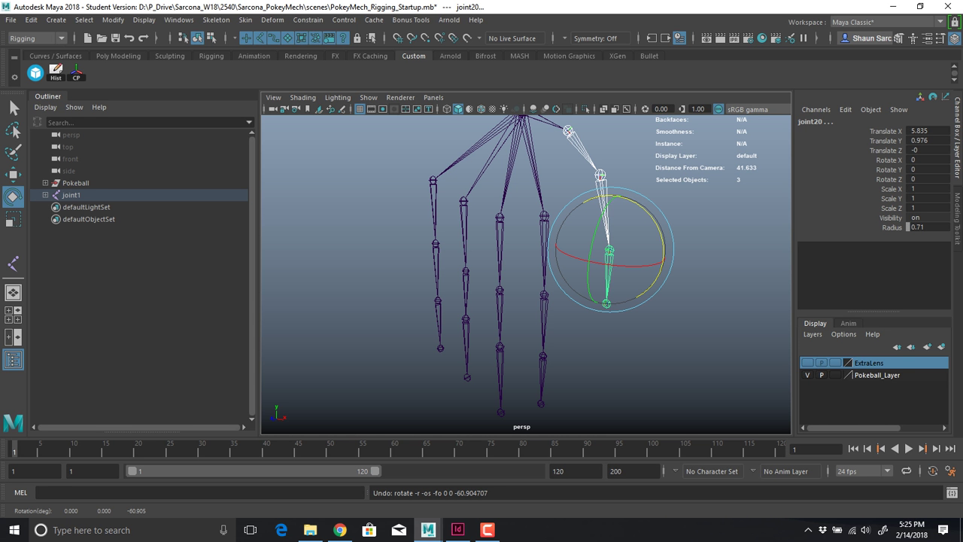
# Rotate the thumb's joints individually to fold it across the palm, turning joint20 about 57 degrees in Z
pyautogui.scroll(-5, 526, 274)
pyautogui.click(587, 188)
pyautogui.moveTo(569, 191); pyautogui.dragTo(563, 202)
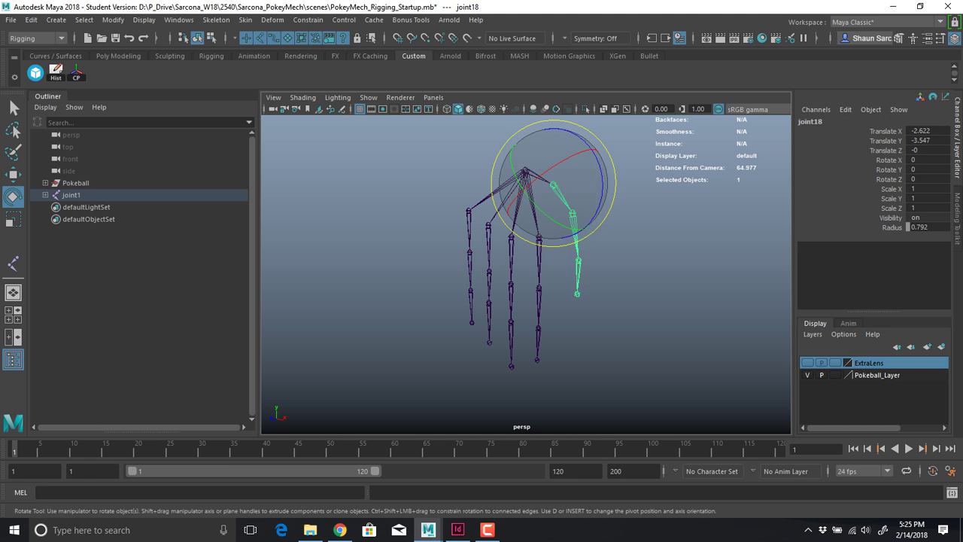
pyautogui.moveTo(602, 172); pyautogui.dragTo(565, 277)
pyautogui.click(555, 241)
pyautogui.click(518, 247)
pyautogui.keyDown('alt'); pyautogui.moveTo(564, 277); pyautogui.dragTo(519, 283); pyautogui.keyUp('alt')
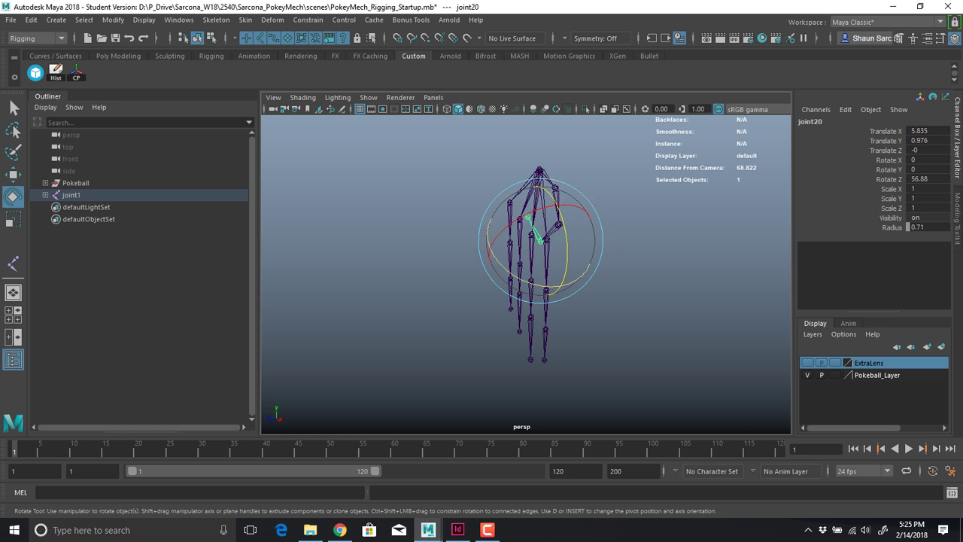
# Undo the individual thumb joint rotations back to the straight pose
pyautogui.click(625, 242)
pyautogui.hotkey('ctrl', 'z')
pyautogui.hotkey('ctrl', 'z')
pyautogui.hotkey('ctrl', 'z')
pyautogui.hotkey('ctrl', 'z')
pyautogui.hotkey('ctrl', 'z')
pyautogui.hotkey('ctrl', 'z')
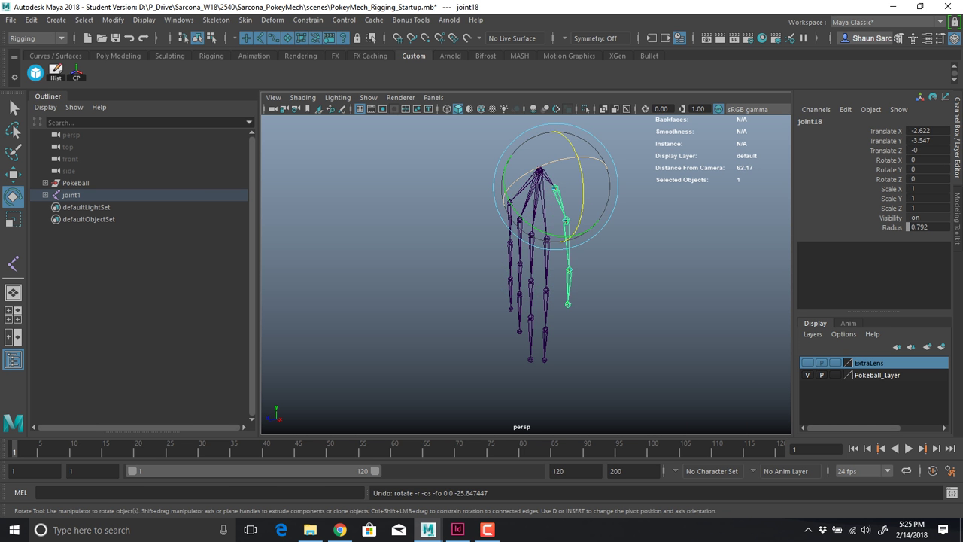
pyautogui.keyDown('alt'); pyautogui.moveTo(520, 283); pyautogui.dragTo(602, 282); pyautogui.keyUp('alt')
pyautogui.scroll(-3, 579, 279)
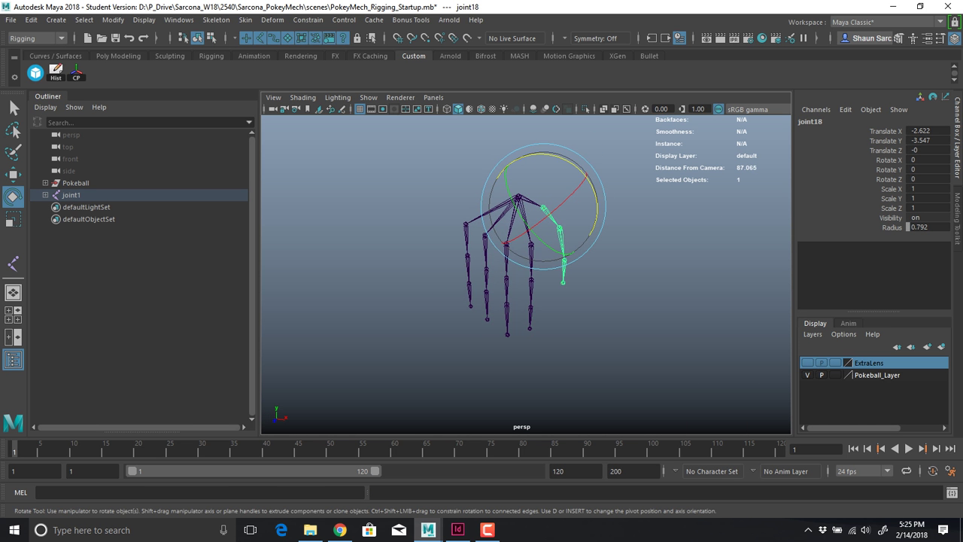
# Move the outer finger's base joint and the thumb-side base joints along Z to cup the palm, placing joint18 at 4.292 in Z
pyautogui.click(467, 227)
pyautogui.keyDown('alt'); pyautogui.moveTo(470, 230); pyautogui.dragTo(518, 309); pyautogui.keyUp('alt')
pyautogui.press('w')
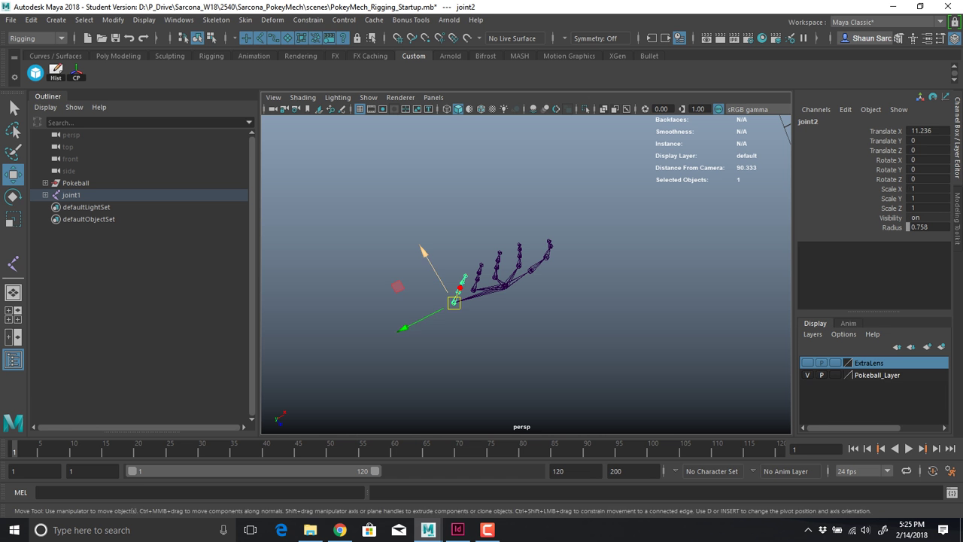
pyautogui.moveTo(425, 254); pyautogui.dragTo(421, 247)
pyautogui.click(519, 263)
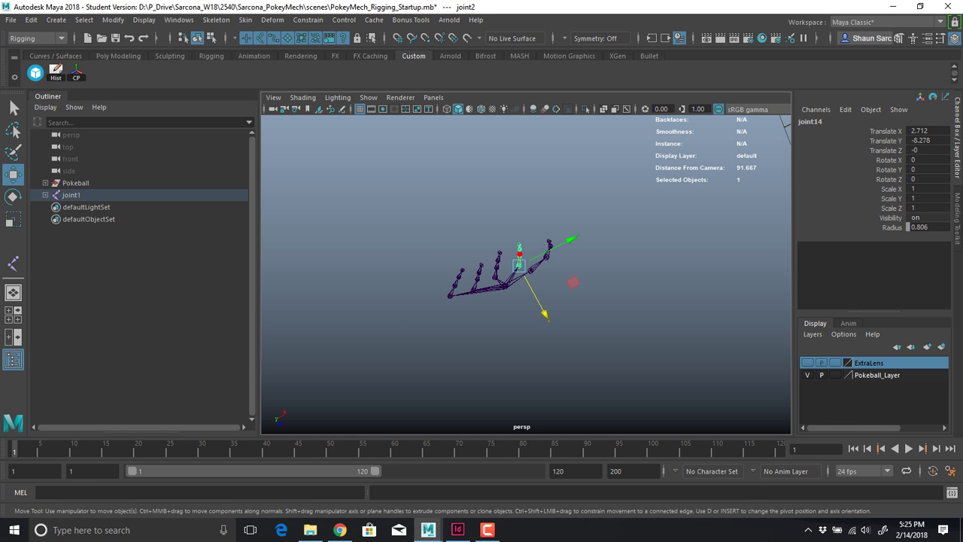
pyautogui.moveTo(545, 315); pyautogui.dragTo(542, 294)
pyautogui.click(531, 270)
# Test-rotate the thumb from joint18 about its different local axes, undoing the first two trial rotations
pyautogui.press('e')
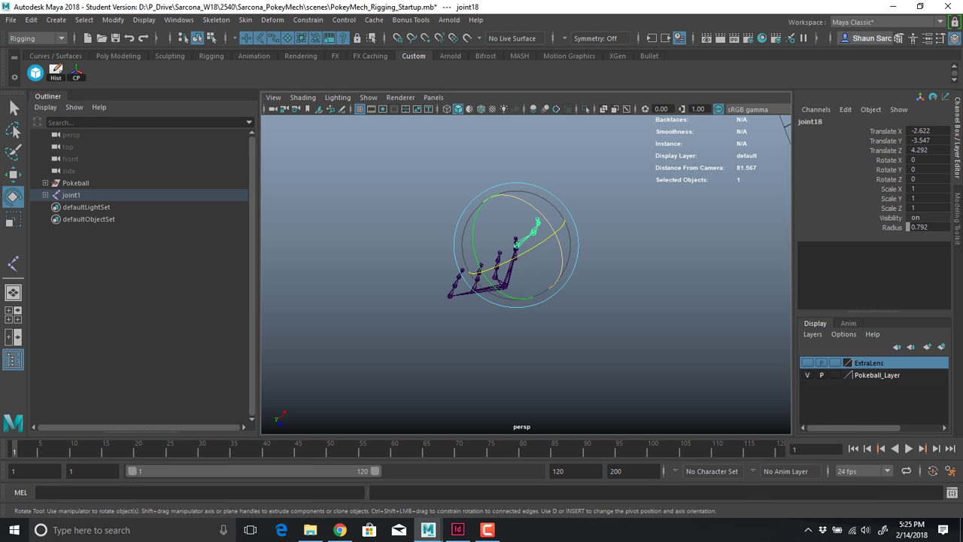
pyautogui.moveTo(556, 234); pyautogui.dragTo(454, 154)
pyautogui.hotkey('ctrl', 'z')
pyautogui.moveTo(545, 211); pyautogui.dragTo(530, 217)
pyautogui.hotkey('ctrl', 'z')
pyautogui.moveTo(545, 256); pyautogui.dragTo(595, 301)
# Delete the whole sample hand skeleton from its root joint and frame the robot model
pyautogui.click(576, 298)
pyautogui.click(529, 198)
pyautogui.press('Delete')
pyautogui.press('a')
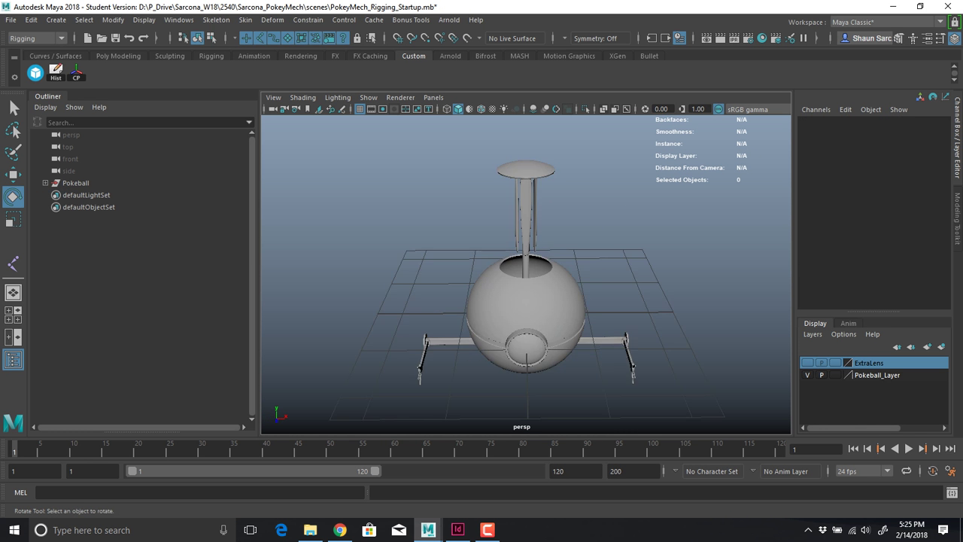
# Examine the robot's left hand up close, focusing on leftIndexTip and the hinge rod between the index finger's segments
pyautogui.keyDown('alt'); pyautogui.moveTo(587, 309); pyautogui.dragTo(588, 223, button='middle'); pyautogui.keyUp('alt')
pyautogui.keyDown('alt'); pyautogui.moveTo(589, 256); pyautogui.dragTo(512, 211); pyautogui.keyUp('alt')
pyautogui.keyDown('alt'); pyautogui.moveTo(511, 226); pyautogui.dragTo(617, 237, button='right'); pyautogui.keyUp('alt')
pyautogui.keyDown('alt'); pyautogui.moveTo(617, 237); pyautogui.dragTo(535, 234, button='middle'); pyautogui.keyUp('alt')
pyautogui.keyDown('alt'); pyautogui.moveTo(534, 235); pyautogui.dragTo(516, 235); pyautogui.keyUp('alt')
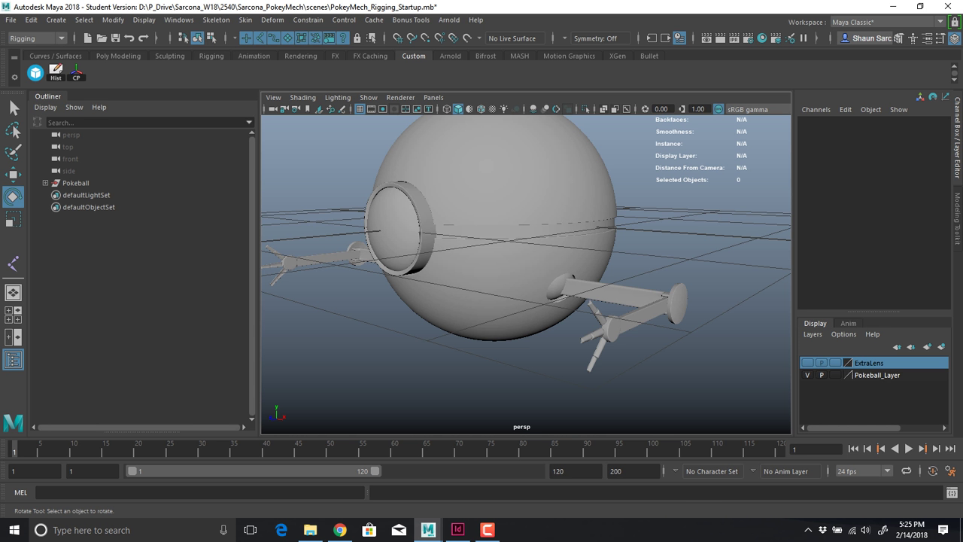
pyautogui.click(592, 305)
pyautogui.press('f')
pyautogui.keyDown('alt'); pyautogui.moveTo(592, 306); pyautogui.dragTo(726, 308); pyautogui.keyUp('alt')
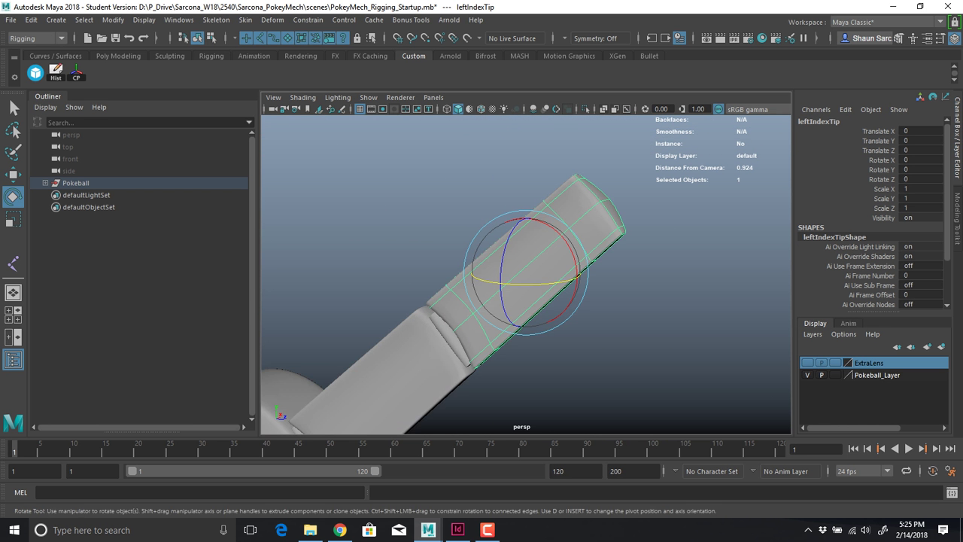
pyautogui.keyDown('alt'); pyautogui.moveTo(639, 307); pyautogui.dragTo(702, 296); pyautogui.keyUp('alt')
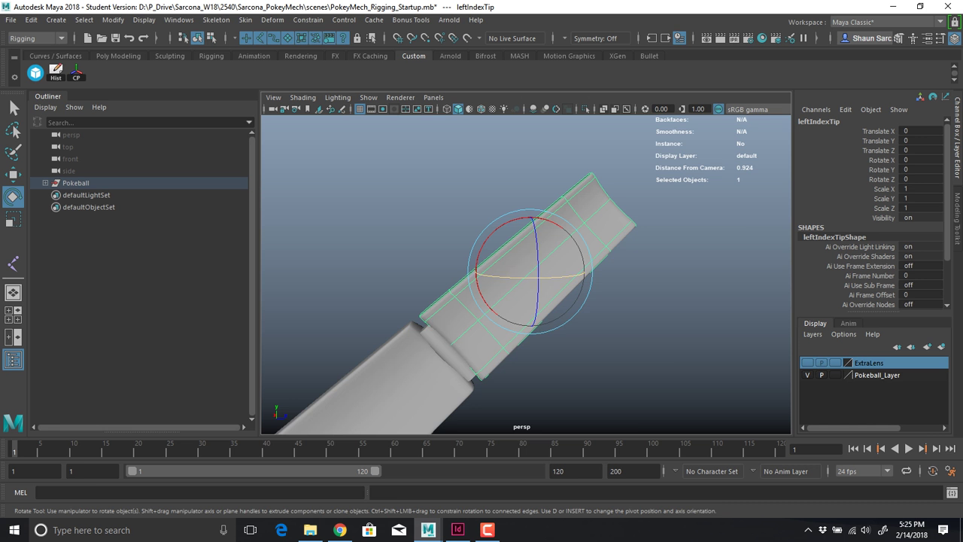
pyautogui.click(450, 354)
pyautogui.press('f')
pyautogui.keyDown('alt'); pyautogui.moveTo(450, 354); pyautogui.dragTo(594, 421); pyautogui.keyUp('alt')
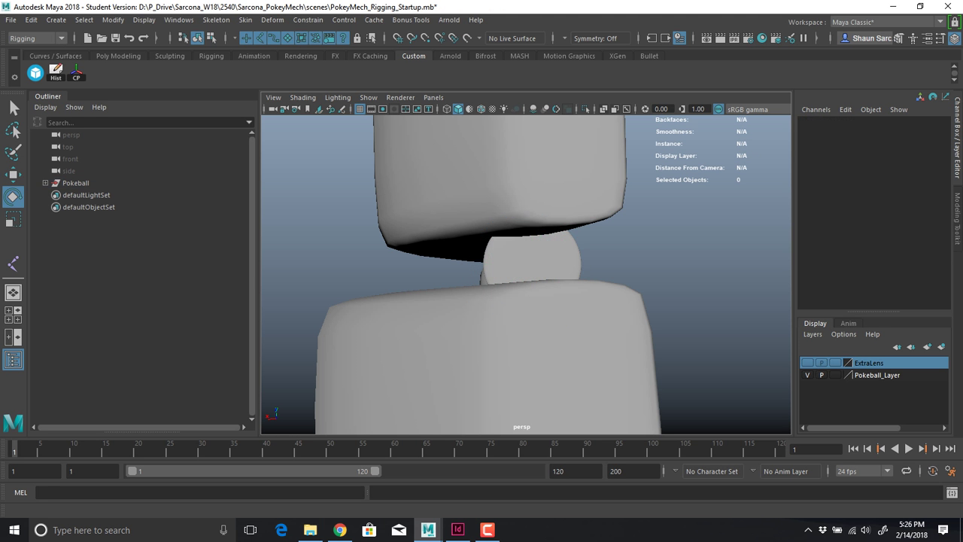
# Create a two-joint chain with point snapping, from the index tip's hinge rod to the end of the fingertip
pyautogui.click(216, 21)
pyautogui.click(235, 49)
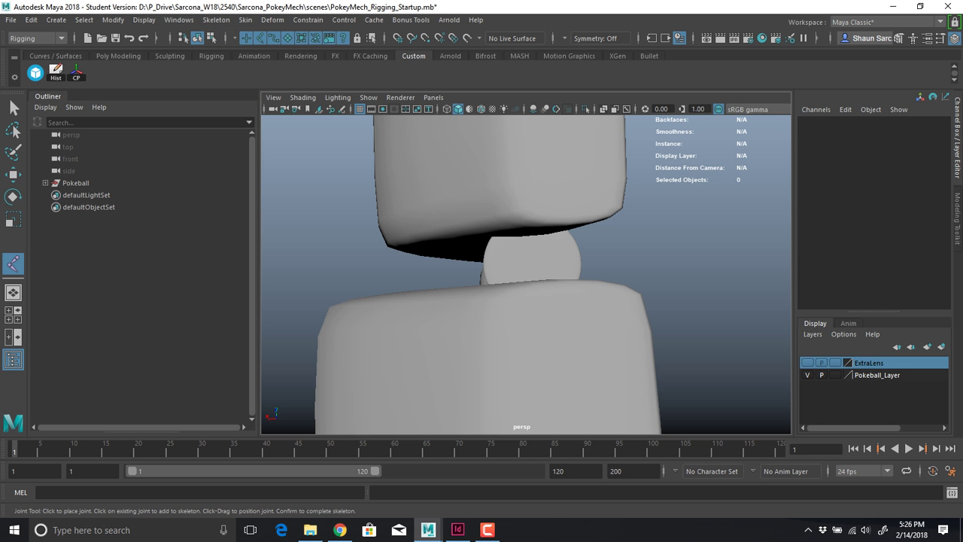
pyautogui.press('v')
pyautogui.click(533, 264)
pyautogui.keyDown('alt'); pyautogui.moveTo(533, 264); pyautogui.dragTo(475, 266, button='right'); pyautogui.keyUp('alt')
pyautogui.keyDown('alt'); pyautogui.moveTo(475, 266); pyautogui.dragTo(640, 283); pyautogui.keyUp('alt')
pyautogui.keyDown('alt'); pyautogui.moveTo(639, 282); pyautogui.dragTo(666, 304, button='middle'); pyautogui.keyUp('alt')
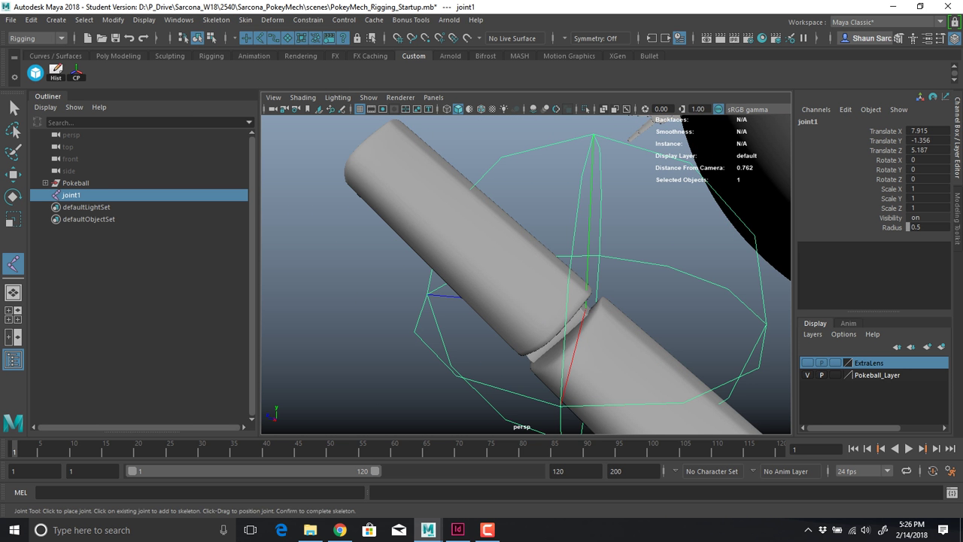
pyautogui.press('v')
pyautogui.click(351, 154)
pyautogui.press('w')
pyautogui.keyDown('alt'); pyautogui.moveTo(350, 154); pyautogui.dragTo(290, 158, button='right'); pyautogui.keyUp('alt')
pyautogui.keyDown('alt'); pyautogui.moveTo(290, 158); pyautogui.dragTo(304, 179); pyautogui.keyUp('alt')
# Set the joint display size to 0.2 after trying 0.1
pyautogui.click(144, 20)
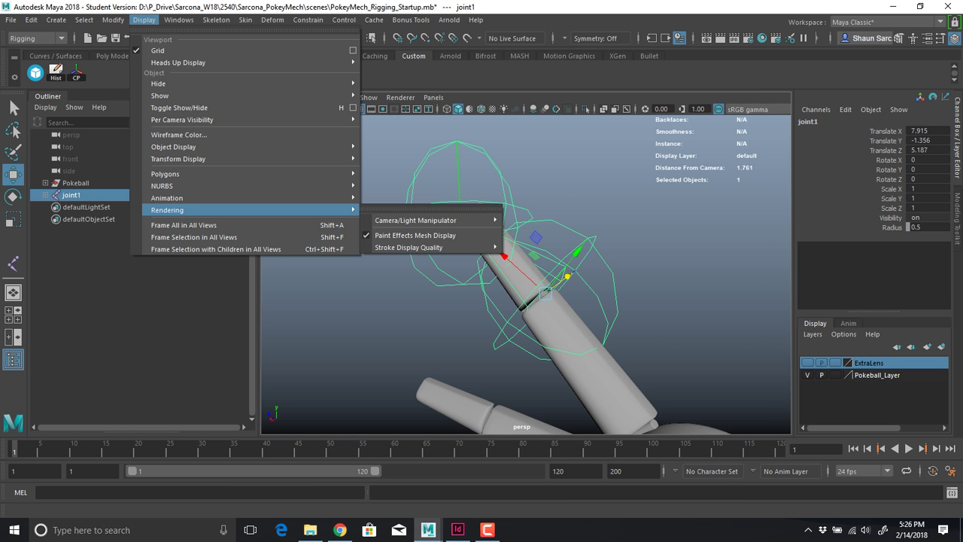
pyautogui.moveTo(181, 198)
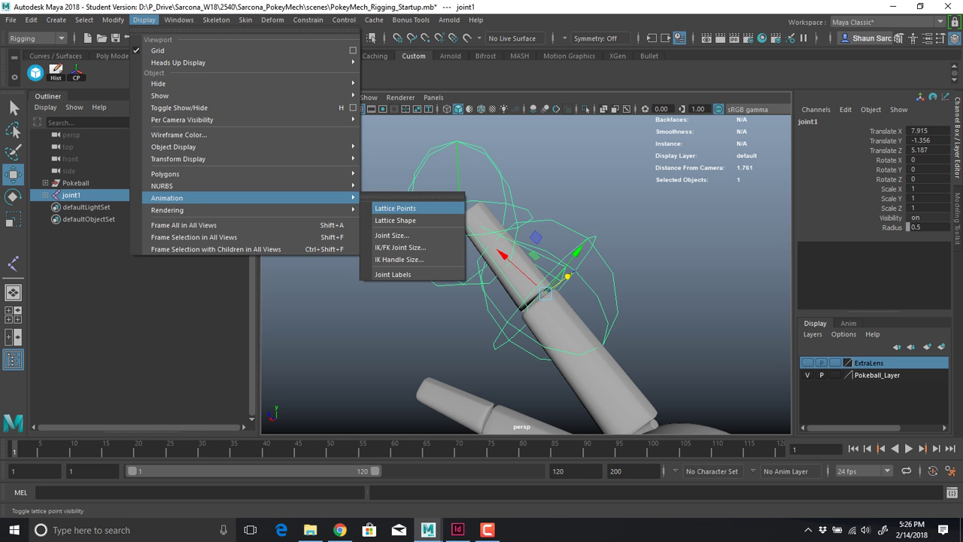
pyautogui.click(392, 235)
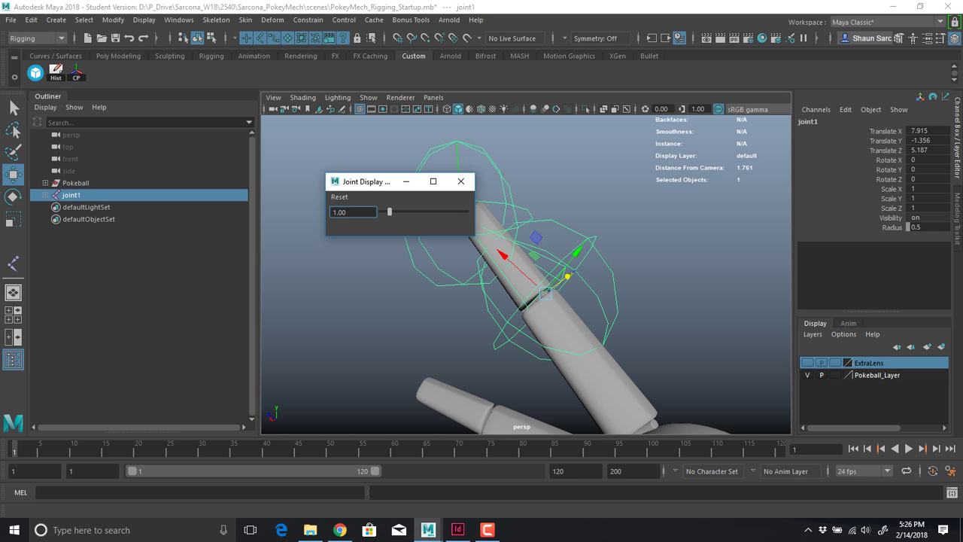
pyautogui.doubleClick(340, 212)
pyautogui.write('.1')
pyautogui.press('Return')
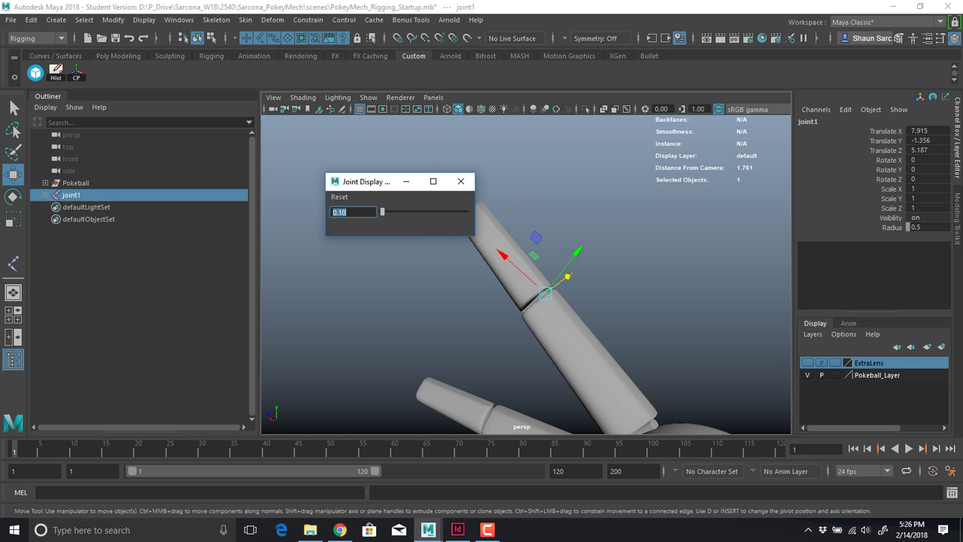
pyautogui.write('.2')
pyautogui.press('Return')
pyautogui.click(460, 182)
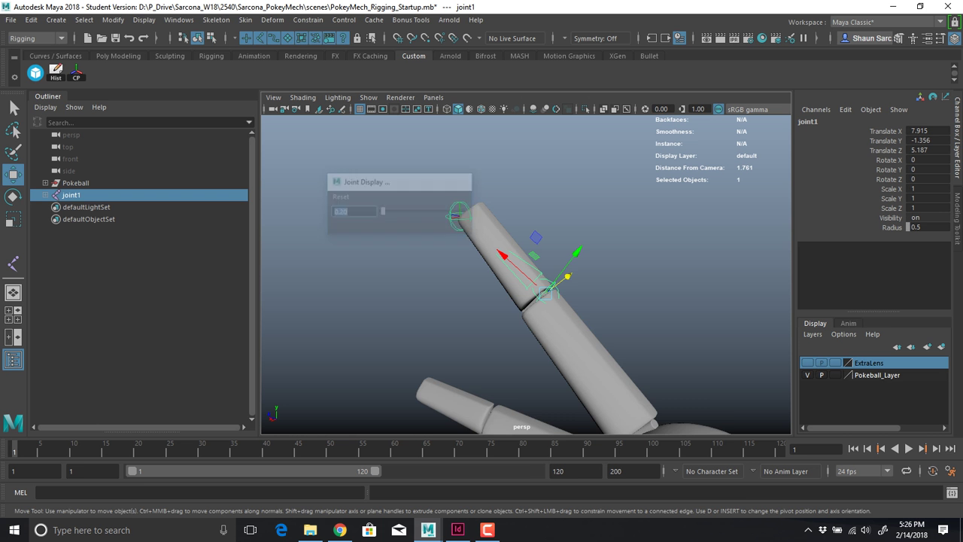
# Move the root joint off the index tip's hinge rod to X 8.011, Y -1.376, Z 5.186
pyautogui.keyDown('alt'); pyautogui.moveTo(663, 263); pyautogui.dragTo(549, 296); pyautogui.keyUp('alt')
pyautogui.keyDown('alt'); pyautogui.moveTo(549, 296); pyautogui.dragTo(608, 299, button='right'); pyautogui.keyUp('alt')
pyautogui.keyDown('alt'); pyautogui.moveTo(608, 300); pyautogui.dragTo(396, 268); pyautogui.keyUp('alt')
pyautogui.keyDown('alt'); pyautogui.moveTo(396, 268); pyautogui.dragTo(557, 290); pyautogui.keyUp('alt')
pyautogui.keyDown('alt'); pyautogui.moveTo(557, 290); pyautogui.dragTo(515, 248, button='middle'); pyautogui.keyUp('alt')
pyautogui.keyDown('alt'); pyautogui.moveTo(515, 248); pyautogui.dragTo(543, 227); pyautogui.keyUp('alt')
pyautogui.keyDown('alt'); pyautogui.moveTo(544, 227); pyautogui.dragTo(569, 234, button='right'); pyautogui.keyUp('alt')
pyautogui.keyDown('alt'); pyautogui.moveTo(568, 234); pyautogui.dragTo(786, 257, button='middle'); pyautogui.keyUp('alt')
pyautogui.keyDown('alt'); pyautogui.moveTo(786, 257); pyautogui.dragTo(668, 258, button='right'); pyautogui.keyUp('alt')
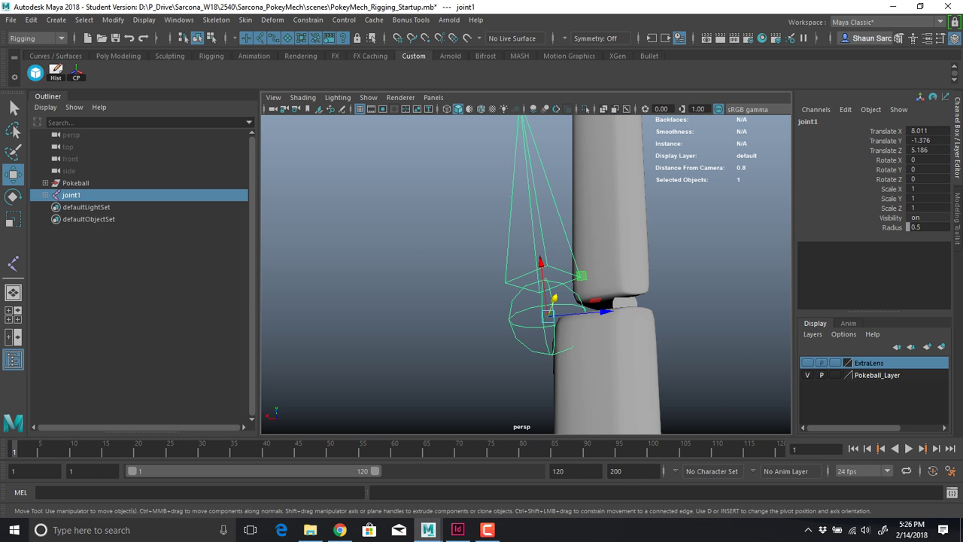
# Parent leftIndexTip to the root joint offset beside the hinge
pyautogui.click(611, 244)
pyautogui.keyDown('alt'); pyautogui.moveTo(611, 245); pyautogui.dragTo(520, 245, button='right'); pyautogui.keyUp('alt')
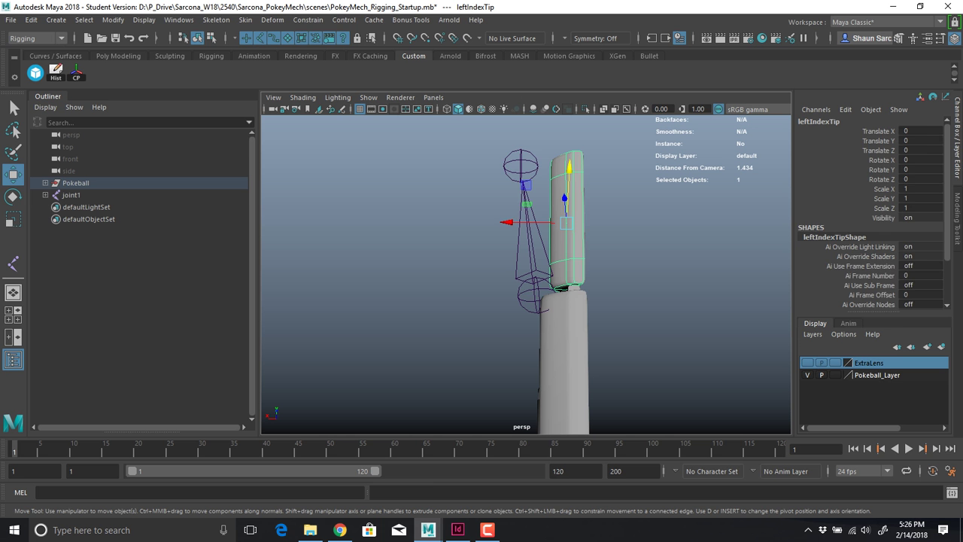
pyautogui.keyDown('shift'); pyautogui.click(519, 252); pyautogui.keyUp('shift')
pyautogui.press('p')
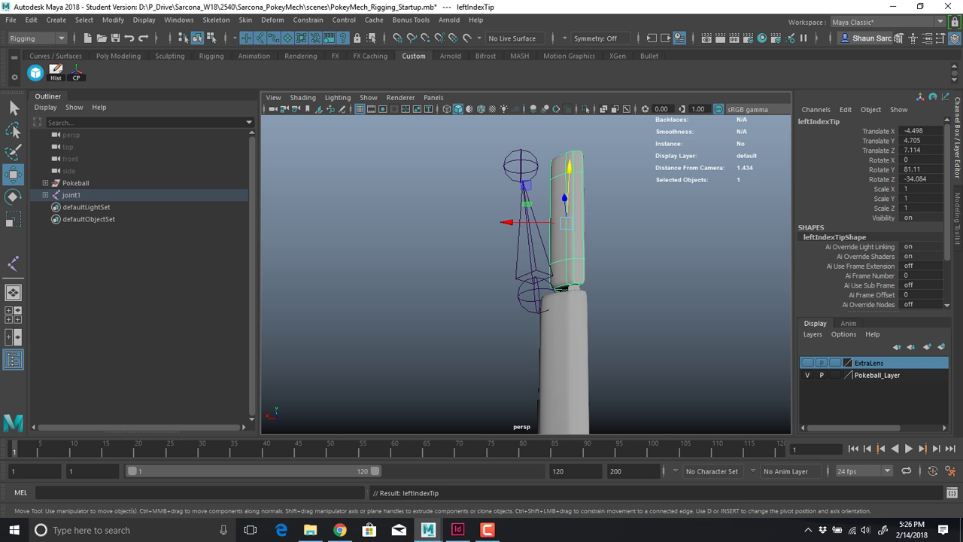
# Parent leftIndexTipRod to the same offset root joint
pyautogui.keyDown('alt'); pyautogui.moveTo(527, 226); pyautogui.dragTo(466, 235); pyautogui.keyUp('alt')
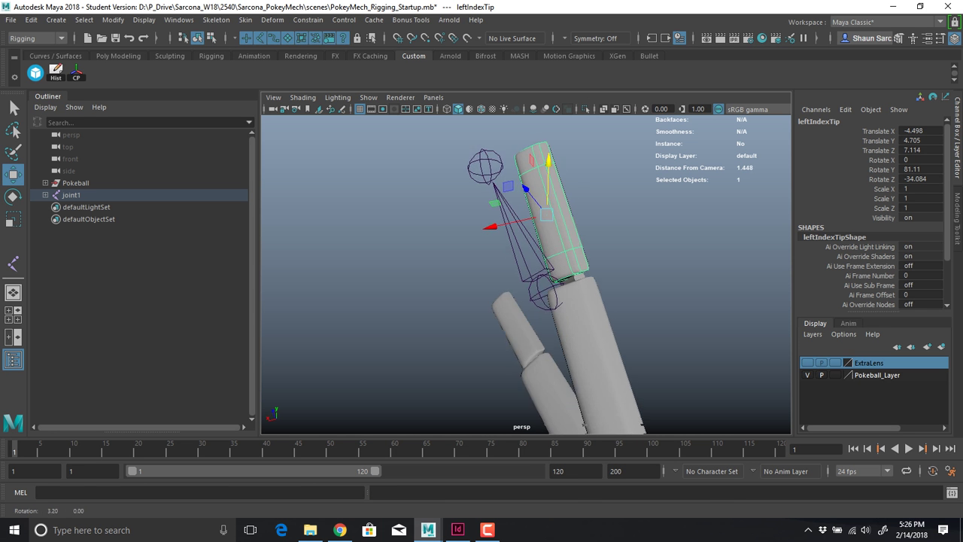
pyautogui.keyDown('alt'); pyautogui.moveTo(467, 235); pyautogui.dragTo(527, 238, button='right'); pyautogui.keyUp('alt')
pyautogui.keyDown('alt'); pyautogui.moveTo(526, 237); pyautogui.dragTo(512, 237); pyautogui.keyUp('alt')
pyautogui.click(589, 327)
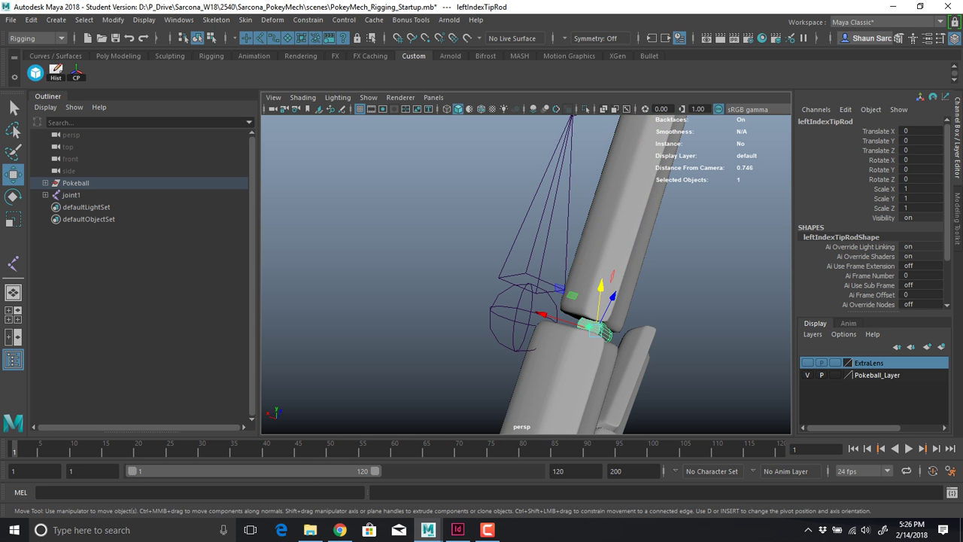
pyautogui.keyDown('shift'); pyautogui.click(513, 306); pyautogui.keyUp('shift')
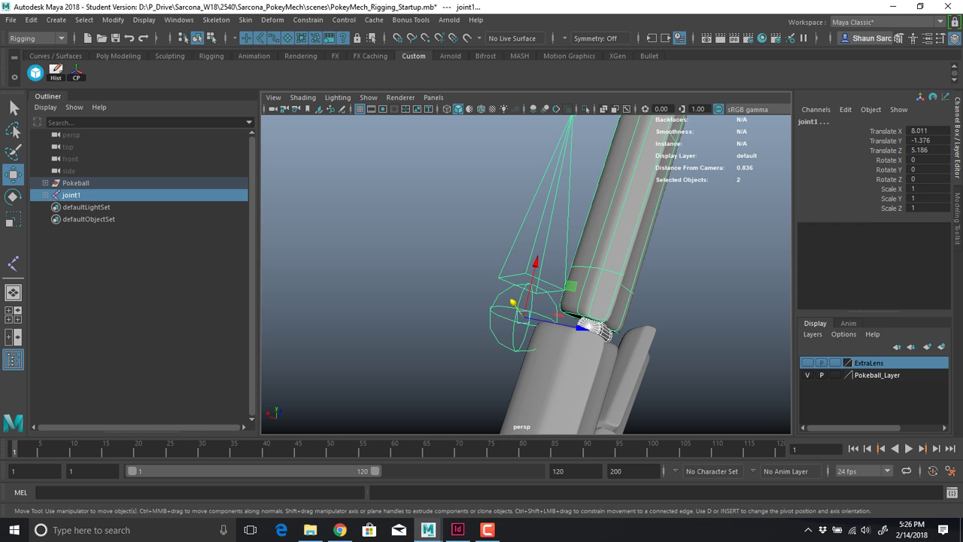
pyautogui.press('p')
# Test-rotate the offset root joint about 38 degrees in Y and undo the rotation
pyautogui.click(451, 301)
pyautogui.scroll(-6, 526, 275)
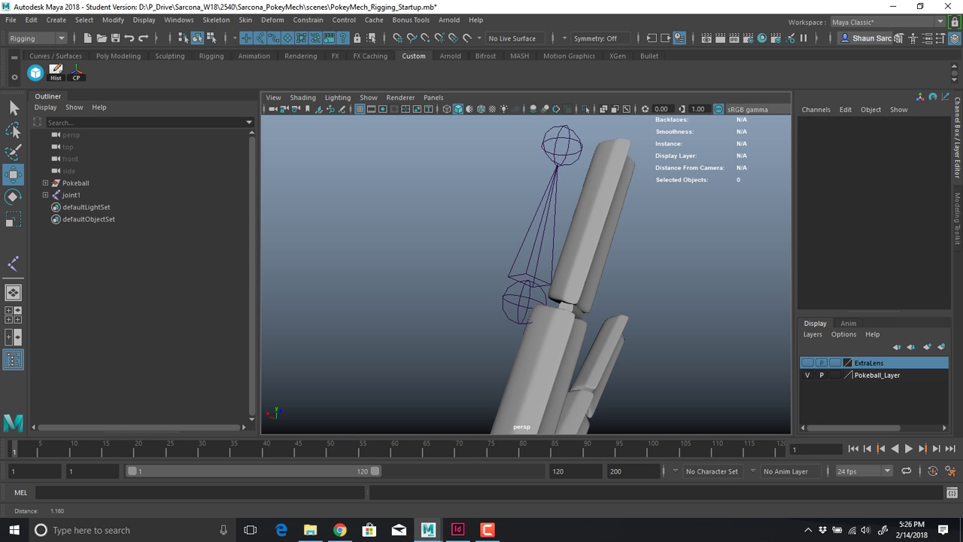
pyautogui.click(520, 301)
pyautogui.press('e')
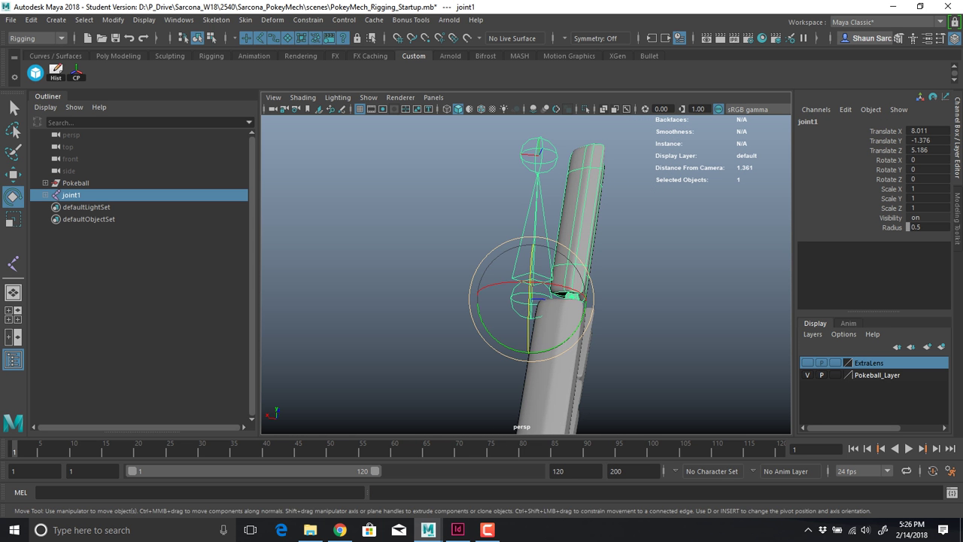
pyautogui.moveTo(582, 319); pyautogui.dragTo(585, 296)
pyautogui.hotkey('ctrl', 'z')
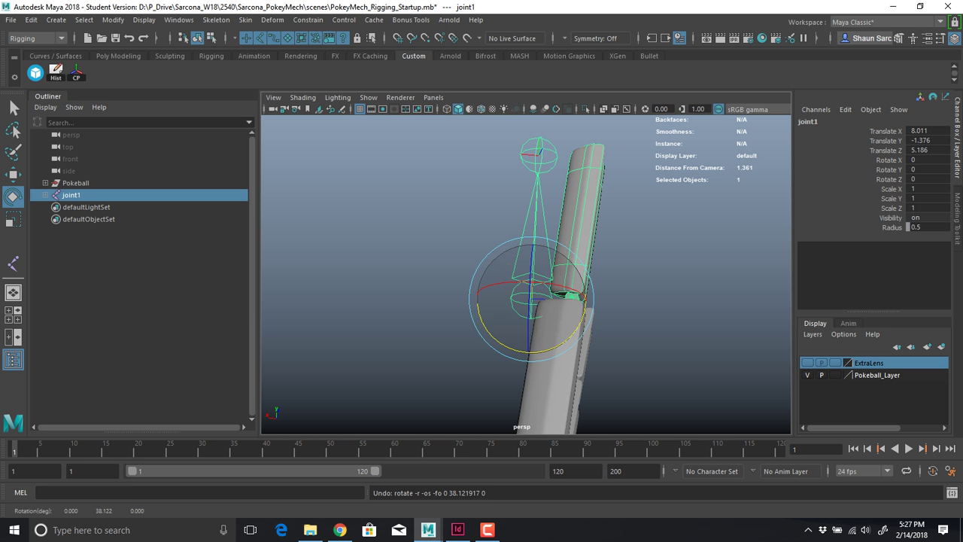
# Undo the parenting of leftIndexTipRod and leftIndexTip to the offset joint
pyautogui.hotkey('ctrl', 'z')
pyautogui.hotkey('ctrl', 'z')
pyautogui.hotkey('ctrl', 'z')
pyautogui.hotkey('ctrl', 'z')
pyautogui.hotkey('ctrl', 'z')
pyautogui.hotkey('ctrl', 'z')
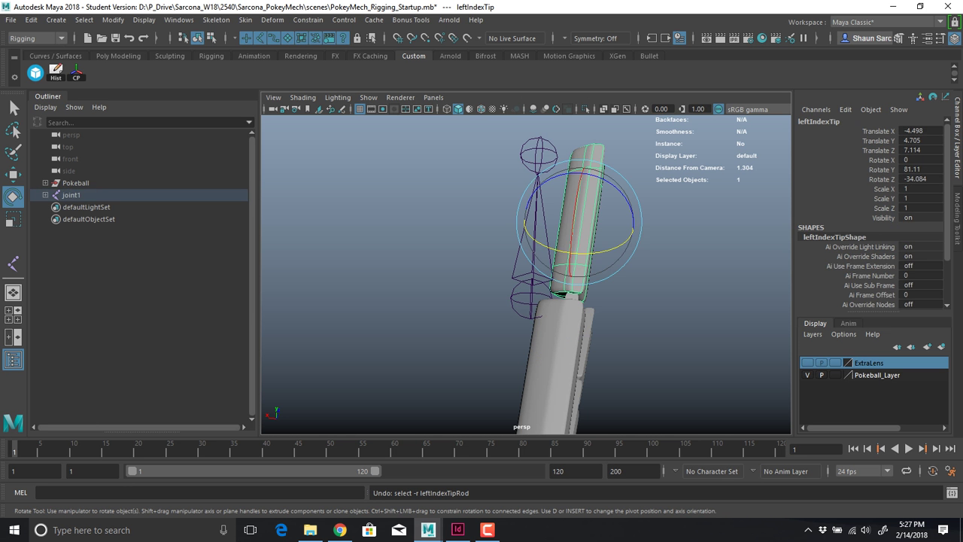
pyautogui.hotkey('ctrl', 'z')
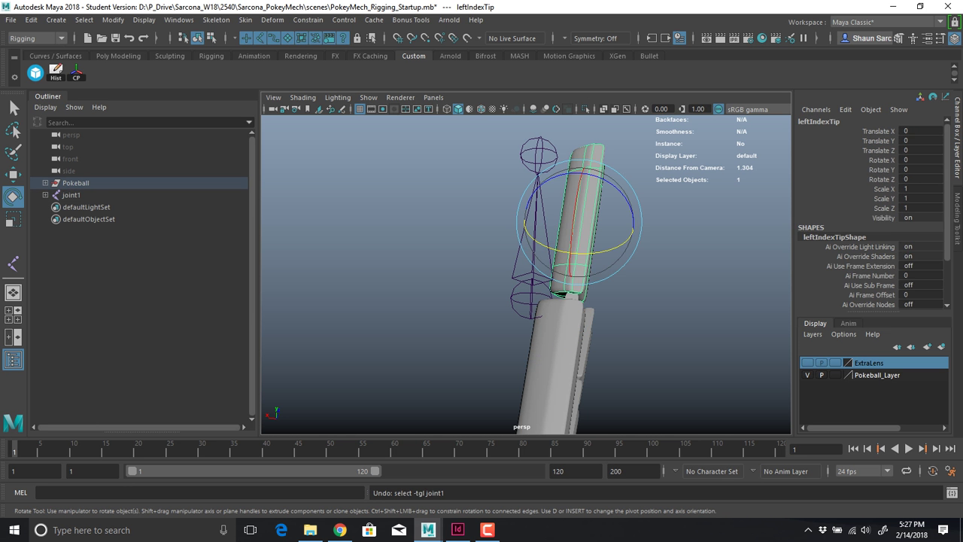
pyautogui.hotkey('ctrl', 'z')
pyautogui.hotkey('ctrl', 'z')
# Switch to wireframe display and snap the root joint onto the index tip's hinge rod at 7.915, -1.356, 5.187
pyautogui.scroll(5, 527, 275)
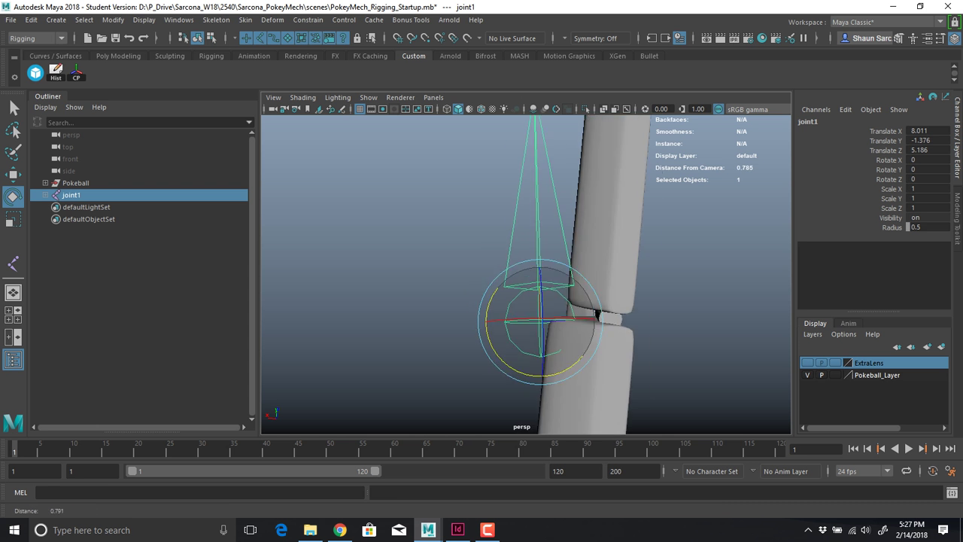
pyautogui.keyDown('alt'); pyautogui.moveTo(527, 301); pyautogui.dragTo(414, 264, button='middle'); pyautogui.keyUp('alt')
pyautogui.scroll(5, 414, 264)
pyautogui.keyDown('alt'); pyautogui.moveTo(414, 263); pyautogui.dragTo(308, 263, button='right'); pyautogui.keyUp('alt')
pyautogui.keyDown('alt'); pyautogui.moveTo(339, 331); pyautogui.dragTo(414, 279, button='middle'); pyautogui.keyUp('alt')
pyautogui.keyDown('alt'); pyautogui.moveTo(414, 279); pyautogui.dragTo(388, 278, button='right'); pyautogui.keyUp('alt')
pyautogui.press('w')
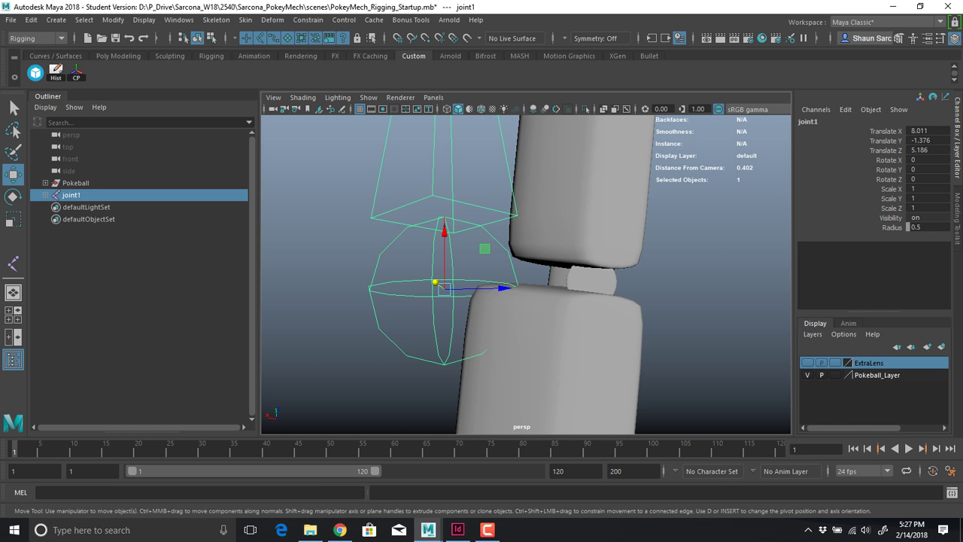
pyautogui.click(444, 289)
pyautogui.press('4')
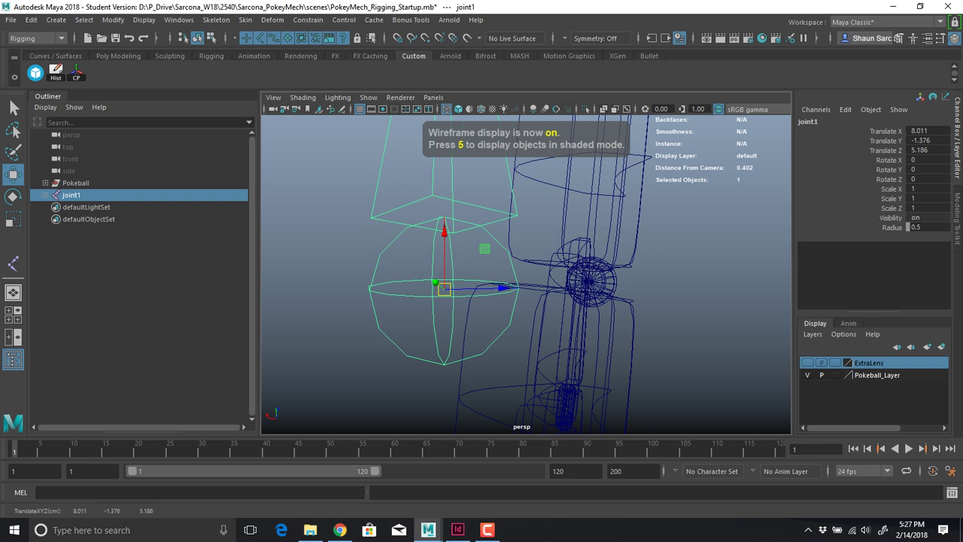
pyautogui.keyDown('alt'); pyautogui.moveTo(444, 289); pyautogui.dragTo(672, 297); pyautogui.keyUp('alt')
pyautogui.press('v')
pyautogui.keyDown('alt'); pyautogui.moveTo(672, 298); pyautogui.dragTo(591, 298, button='right'); pyautogui.keyUp('alt')
pyautogui.keyDown('alt'); pyautogui.moveTo(591, 297); pyautogui.dragTo(568, 395, button='middle'); pyautogui.keyUp('alt')
pyautogui.keyDown('alt'); pyautogui.moveTo(568, 395); pyautogui.dragTo(545, 395, button='right'); pyautogui.keyUp('alt')
# Snap the chain's end joint to a point at the end of the index fingertip
pyautogui.click(525, 186)
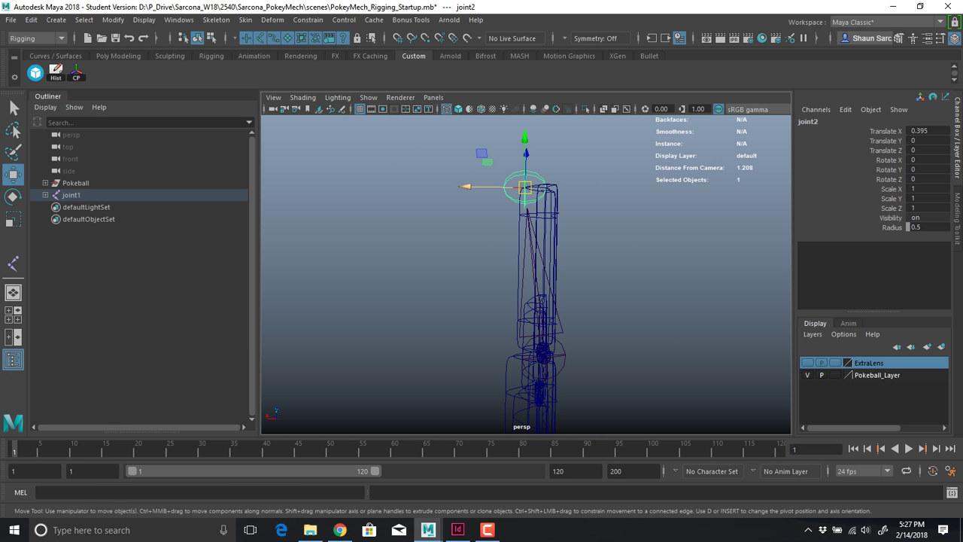
pyautogui.press('v')
pyautogui.moveTo(524, 186)
pyautogui.mouseDown()
pyautogui.moveTo(583, 197)
pyautogui.moveTo(536, 212)
pyautogui.mouseUp()
# Restore shaded display and parent leftIndexTip to the root joint centred on the hinge
pyautogui.press('5')
pyautogui.click(544, 225)
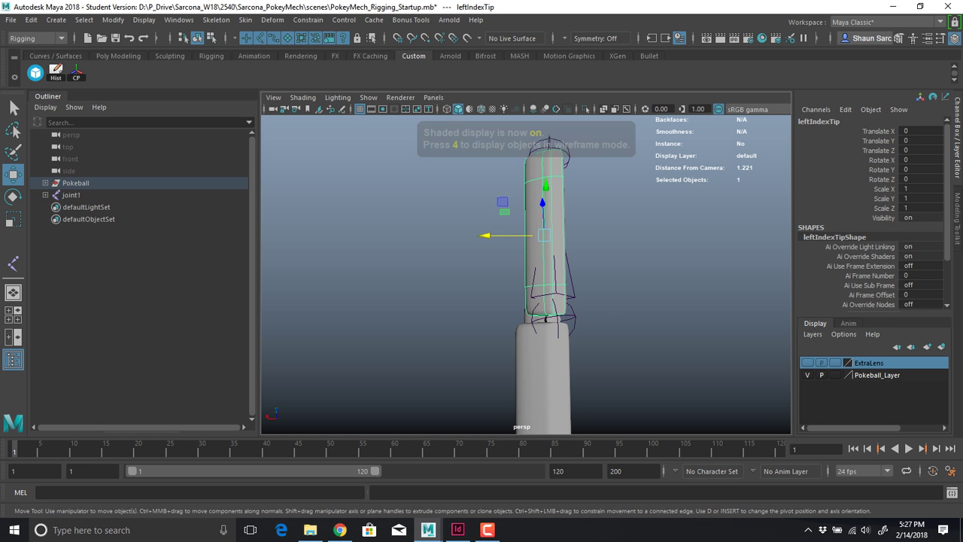
pyautogui.keyDown('shift'); pyautogui.click(570, 316); pyautogui.keyUp('shift')
pyautogui.press('p')
# Parent leftIndexTipRod to the root joint centred on the hinge
pyautogui.keyDown('alt'); pyautogui.moveTo(553, 301); pyautogui.dragTo(662, 338, button='right'); pyautogui.keyUp('alt')
pyautogui.keyDown('alt'); pyautogui.moveTo(663, 338); pyautogui.dragTo(625, 260, button='middle'); pyautogui.keyUp('alt')
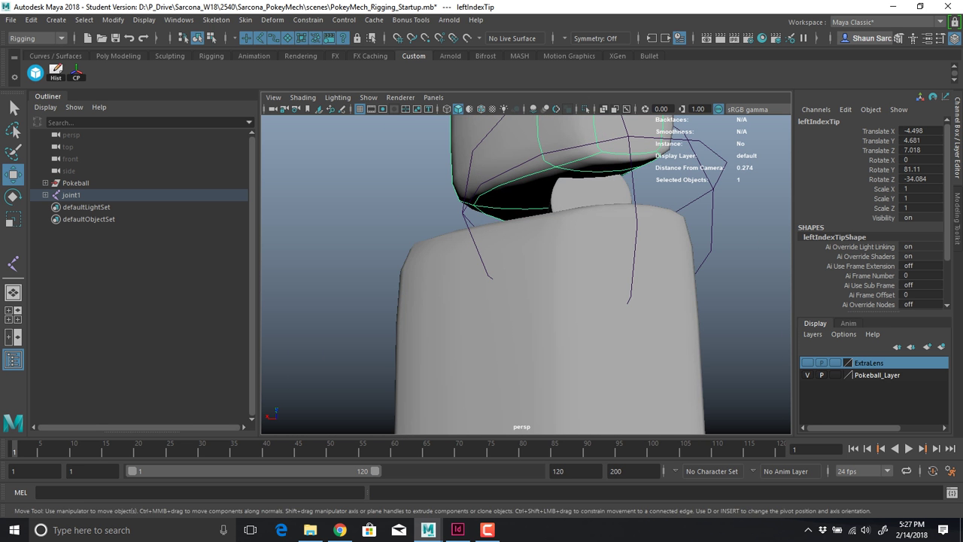
pyautogui.click(590, 194)
pyautogui.keyDown('shift'); pyautogui.click(636, 227); pyautogui.keyUp('shift')
pyautogui.press('p')
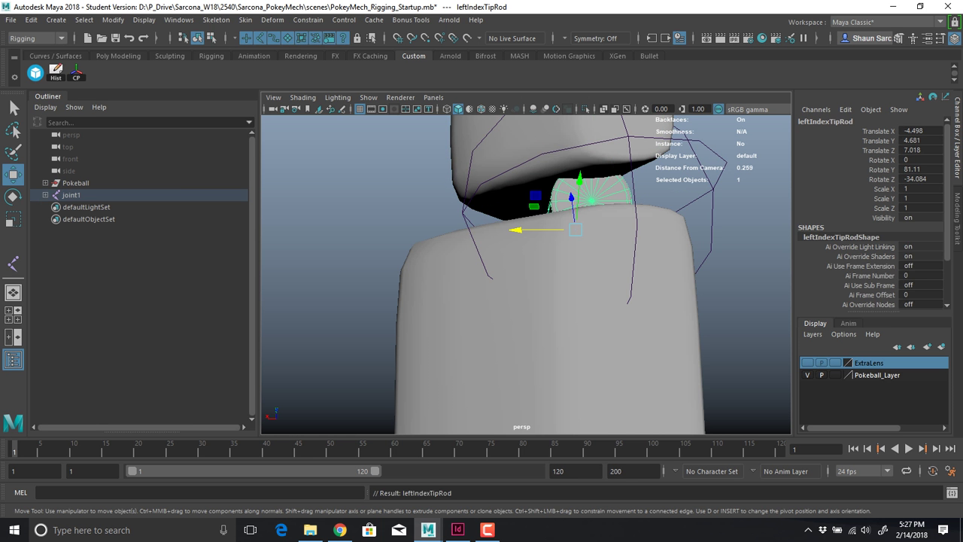
# Rotate the root joint at the index tip's hinge to test the fingertip's bend, and undo the rotation
pyautogui.click(637, 228)
pyautogui.keyDown('alt'); pyautogui.moveTo(636, 233); pyautogui.dragTo(595, 233, button='right'); pyautogui.keyUp('alt')
pyautogui.scroll(-5, 527, 275)
pyautogui.press('r')
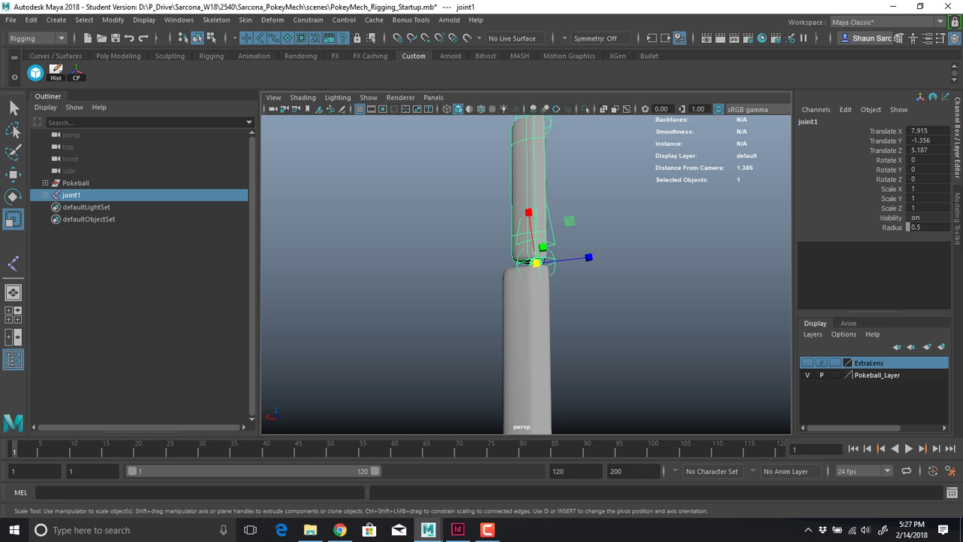
pyautogui.press('e')
pyautogui.moveTo(578, 299); pyautogui.dragTo(588, 274)
pyautogui.hotkey('ctrl', 'z')
# Undo the parenting of leftIndexTipRod and leftIndexTip to the root joint
pyautogui.hotkey('ctrl', 'z')
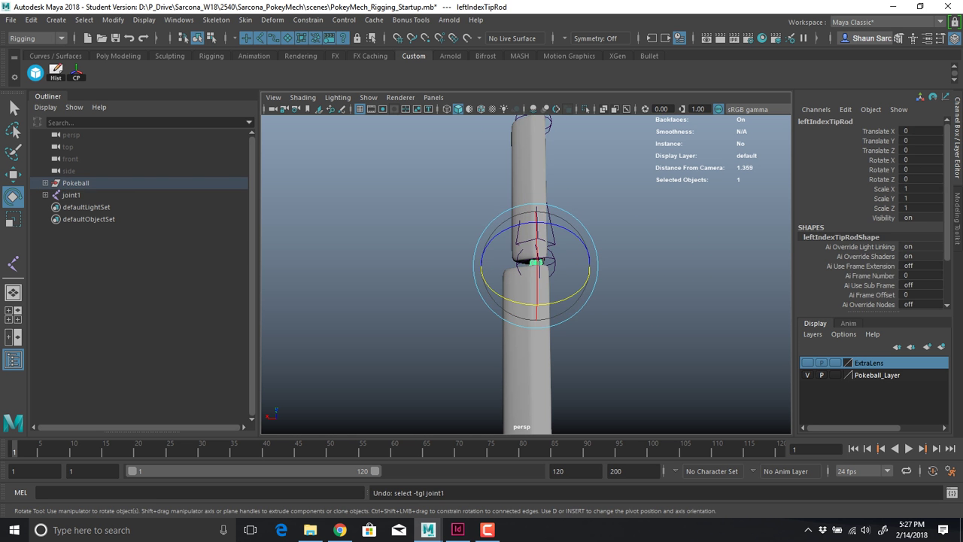
pyautogui.hotkey('ctrl', 'z')
pyautogui.hotkey('ctrl', 'z')
pyautogui.hotkey('ctrl', 'z')
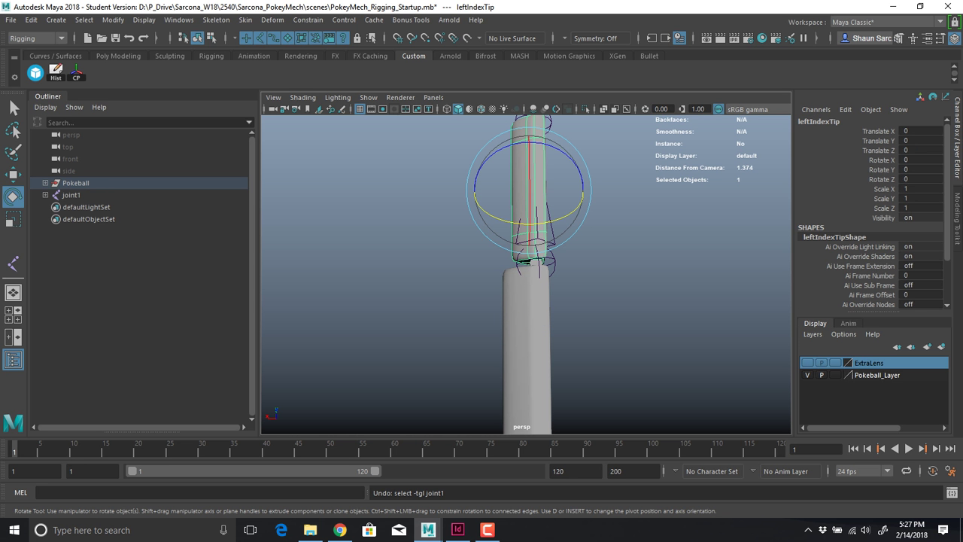
# Delete the whole joint chain from the left index fingertip
pyautogui.click(622, 263)
pyautogui.click(554, 262)
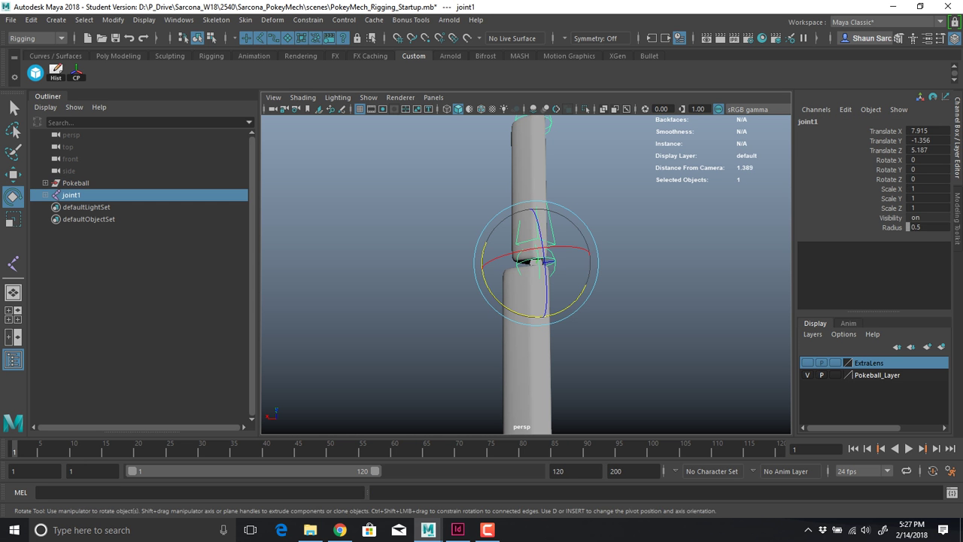
pyautogui.press('w')
pyautogui.moveTo(594, 256); pyautogui.dragTo(529, 264)
pyautogui.press('Delete')
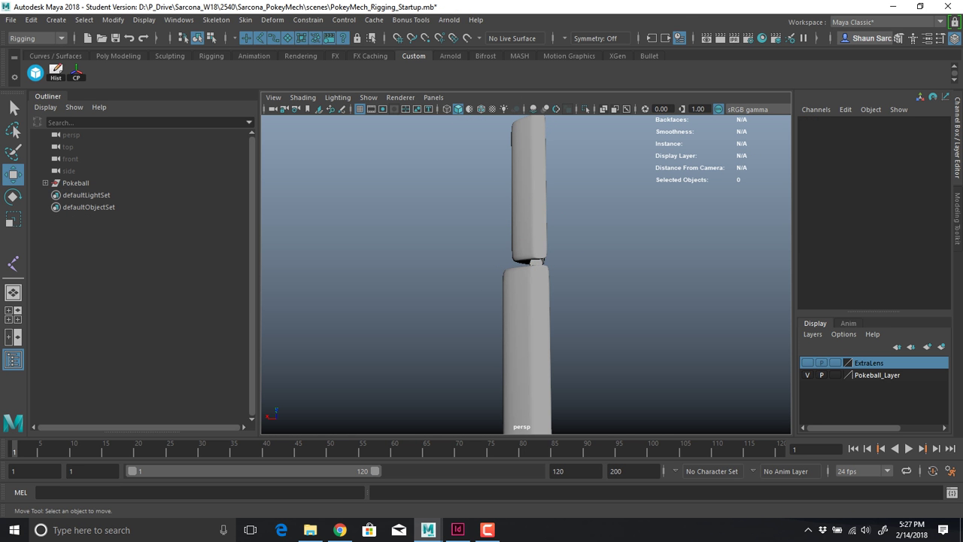
# Examine the finger segments of the left hand, picking out leftIndexTip and leftIndexBase
pyautogui.keyDown('alt'); pyautogui.moveTo(526, 279); pyautogui.dragTo(647, 210); pyautogui.keyUp('alt')
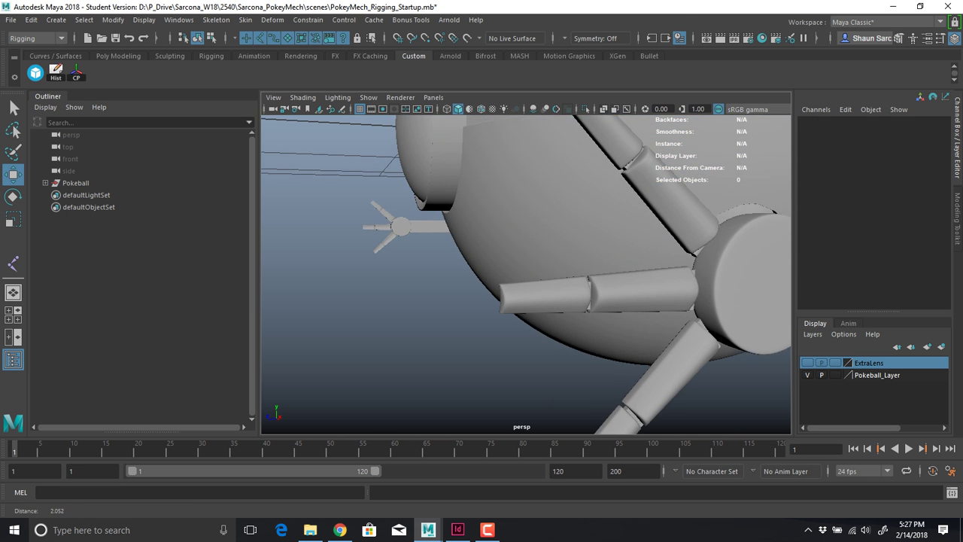
pyautogui.keyDown('alt'); pyautogui.moveTo(647, 210); pyautogui.dragTo(572, 226, button='right'); pyautogui.keyUp('alt')
pyautogui.keyDown('alt'); pyautogui.moveTo(572, 225); pyautogui.dragTo(489, 254, button='middle'); pyautogui.keyUp('alt')
pyautogui.keyDown('alt'); pyautogui.moveTo(526, 271); pyautogui.dragTo(482, 264); pyautogui.keyUp('alt')
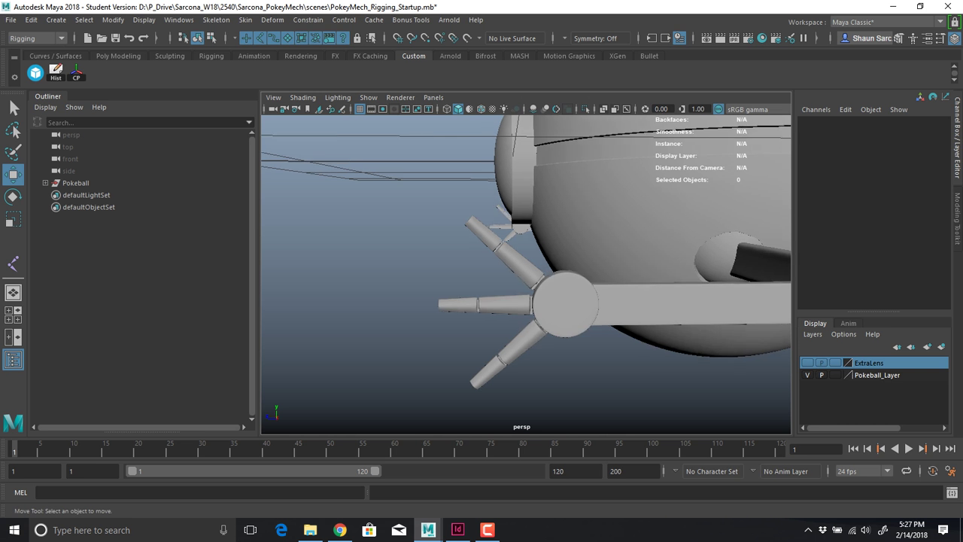
pyautogui.keyDown('alt'); pyautogui.moveTo(482, 264); pyautogui.dragTo(458, 279, button='middle'); pyautogui.keyUp('alt')
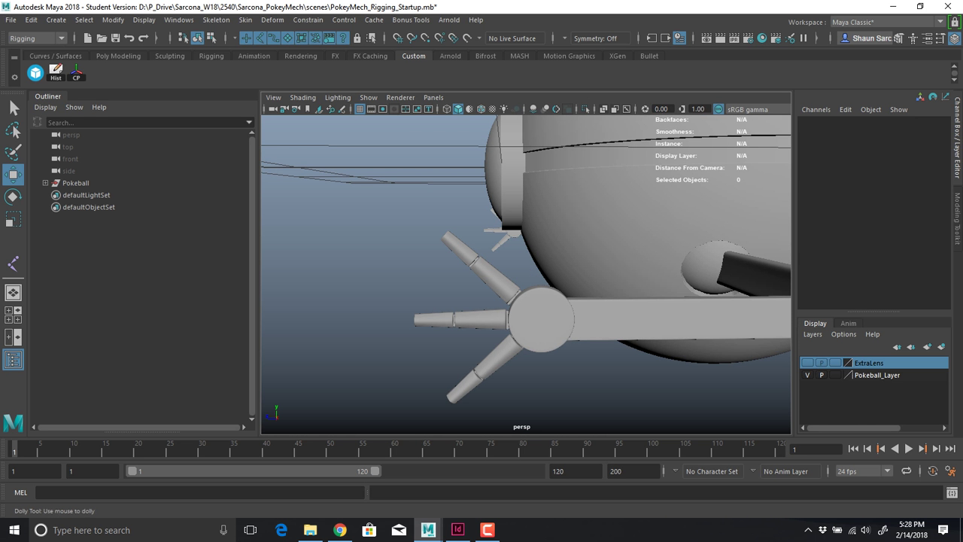
pyautogui.keyDown('alt'); pyautogui.moveTo(482, 275); pyautogui.dragTo(572, 274, button='right'); pyautogui.keyUp('alt')
pyautogui.keyDown('alt'); pyautogui.moveTo(572, 274); pyautogui.dragTo(566, 285); pyautogui.keyUp('alt')
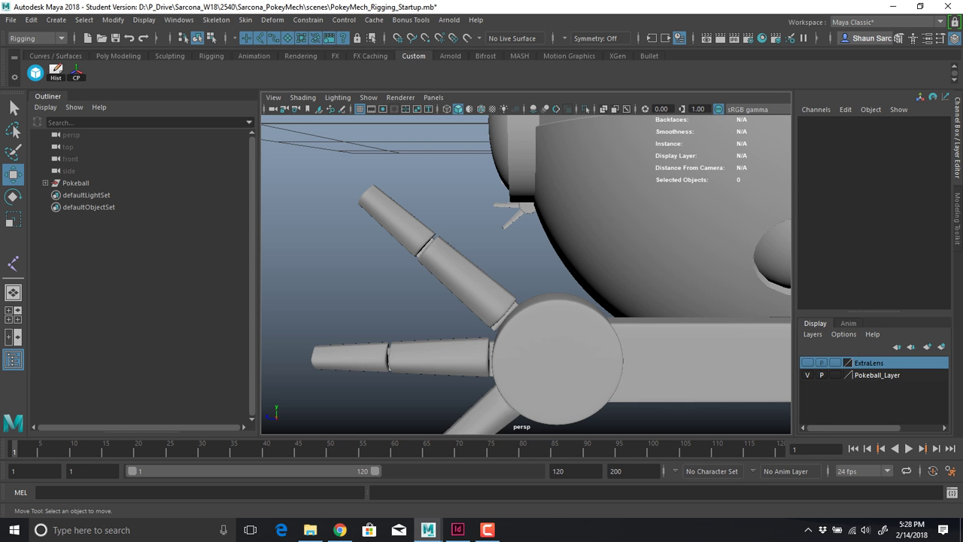
pyautogui.keyDown('alt'); pyautogui.moveTo(527, 275); pyautogui.dragTo(493, 301); pyautogui.keyUp('alt')
pyautogui.keyDown('alt'); pyautogui.moveTo(493, 301); pyautogui.dragTo(534, 301, button='right'); pyautogui.keyUp('alt')
pyautogui.keyDown('alt'); pyautogui.moveTo(534, 301); pyautogui.dragTo(565, 330, button='middle'); pyautogui.keyUp('alt')
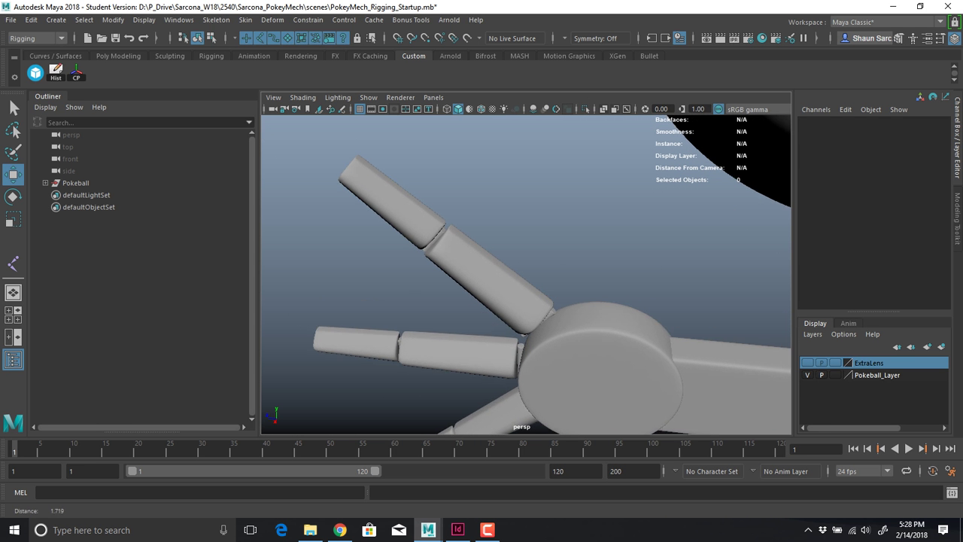
pyautogui.keyDown('alt'); pyautogui.moveTo(565, 329); pyautogui.dragTo(606, 330, button='right'); pyautogui.keyUp('alt')
pyautogui.click(357, 179)
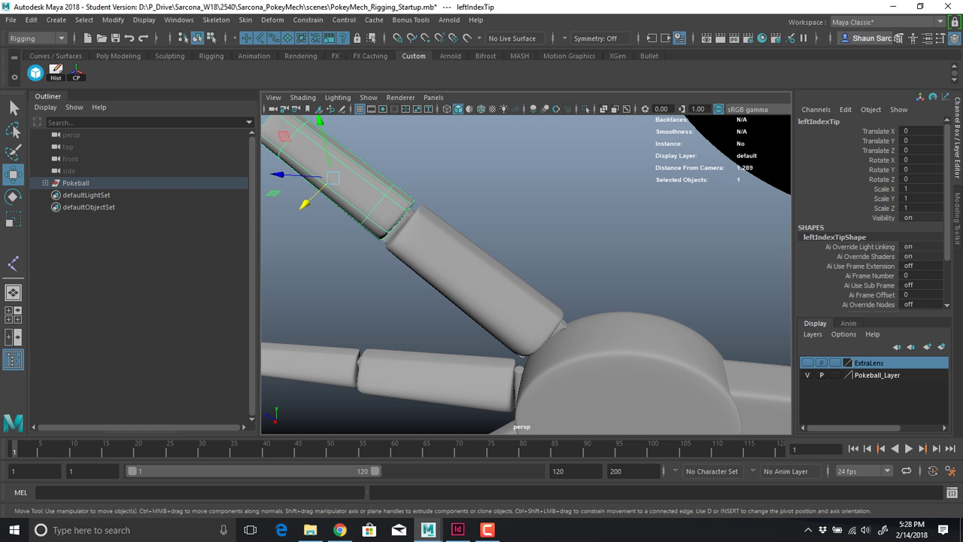
pyautogui.click(474, 275)
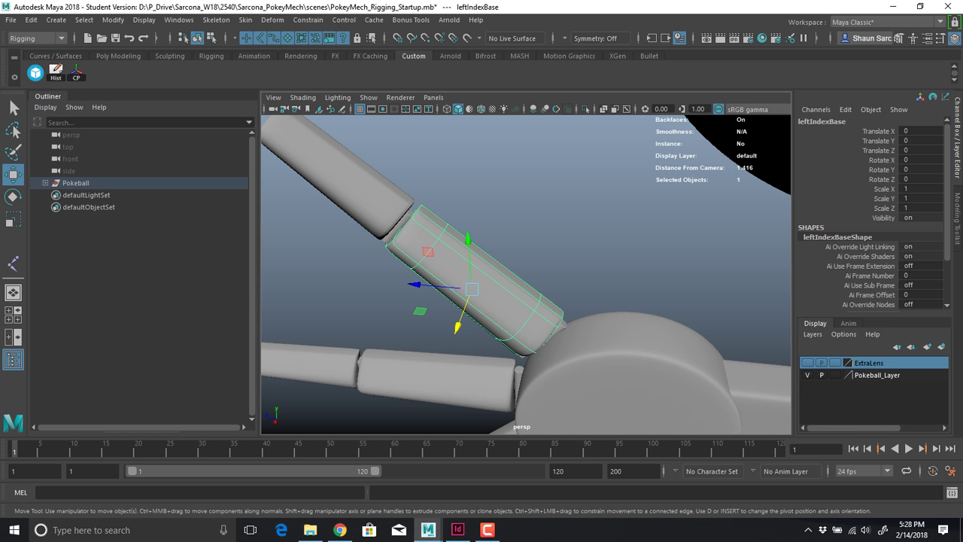
# Examine how the left index finger connects to the hand and arm, and select leftIndexTip
pyautogui.keyDown('alt'); pyautogui.moveTo(527, 286); pyautogui.dragTo(452, 286, button='right'); pyautogui.keyUp('alt')
pyautogui.keyDown('alt'); pyautogui.moveTo(572, 286); pyautogui.dragTo(395, 259, button='middle'); pyautogui.keyUp('alt')
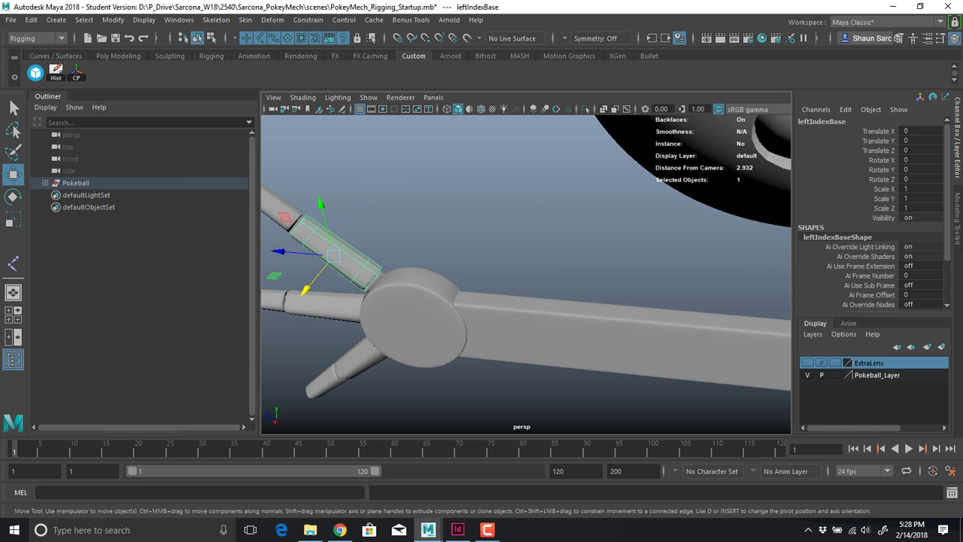
pyautogui.keyDown('alt'); pyautogui.moveTo(527, 286); pyautogui.dragTo(436, 286, button='right'); pyautogui.keyUp('alt')
pyautogui.keyDown('alt'); pyautogui.moveTo(542, 271); pyautogui.dragTo(436, 309, button='middle'); pyautogui.keyUp('alt')
pyautogui.keyDown('alt'); pyautogui.moveTo(466, 301); pyautogui.dragTo(516, 313); pyautogui.keyUp('alt')
pyautogui.click(505, 232)
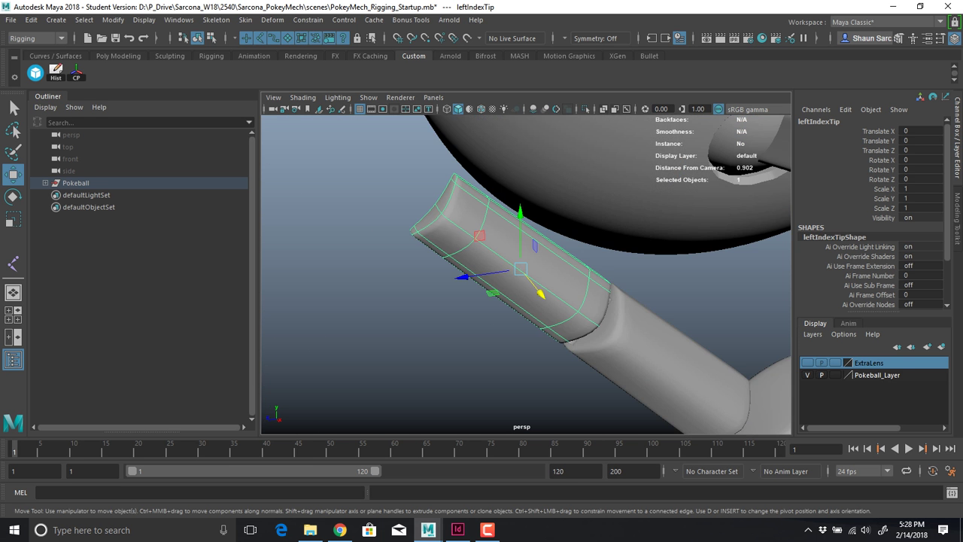
# Create a root joint in wireframe display, snapped to the centre of the index tip hinge rod's end cap at 7.915, -1.356, 5.187
pyautogui.keyDown('alt'); pyautogui.moveTo(542, 270); pyautogui.dragTo(361, 263); pyautogui.keyUp('alt')
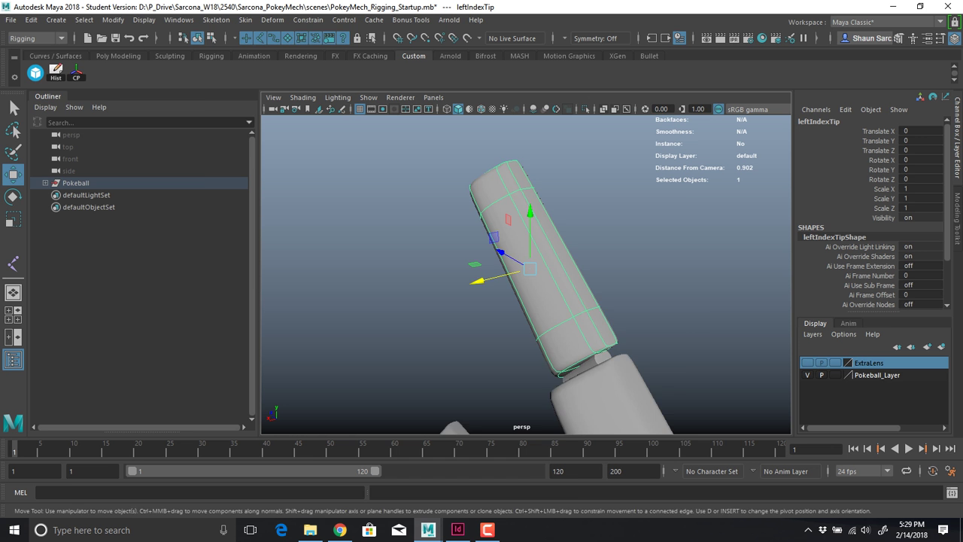
pyautogui.keyDown('alt'); pyautogui.moveTo(451, 271); pyautogui.dragTo(527, 271, button='right'); pyautogui.keyUp('alt')
pyautogui.keyDown('alt'); pyautogui.moveTo(527, 270); pyautogui.dragTo(486, 178, button='middle'); pyautogui.keyUp('alt')
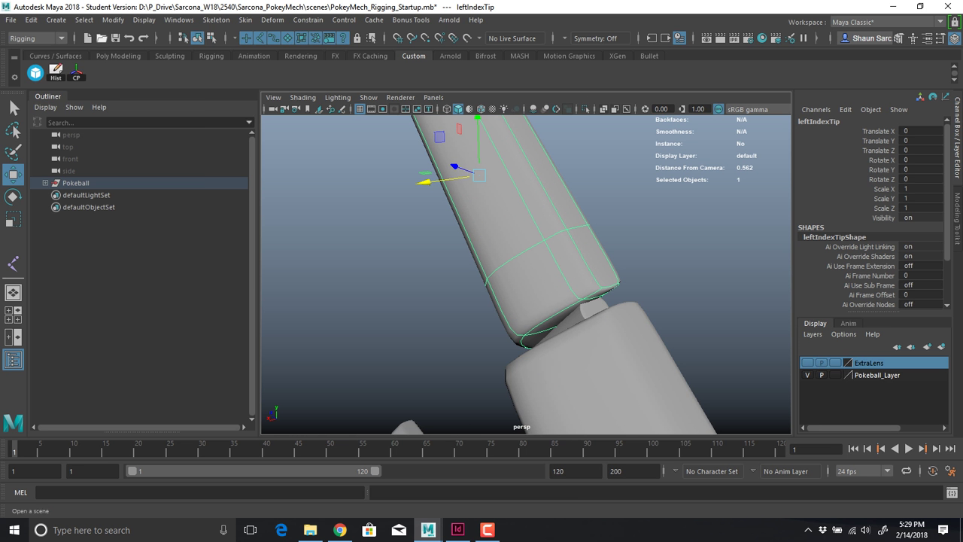
pyautogui.click(57, 20)
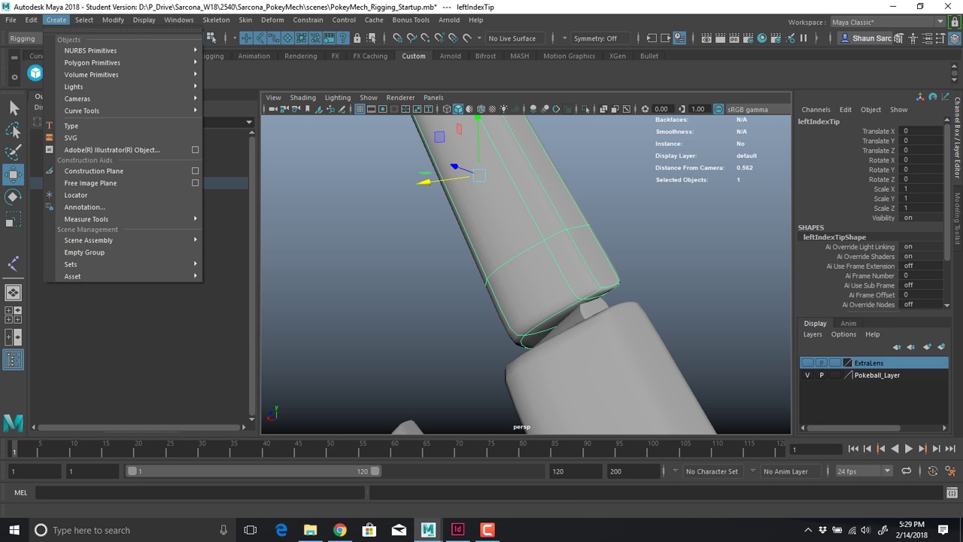
pyautogui.moveTo(216, 20)
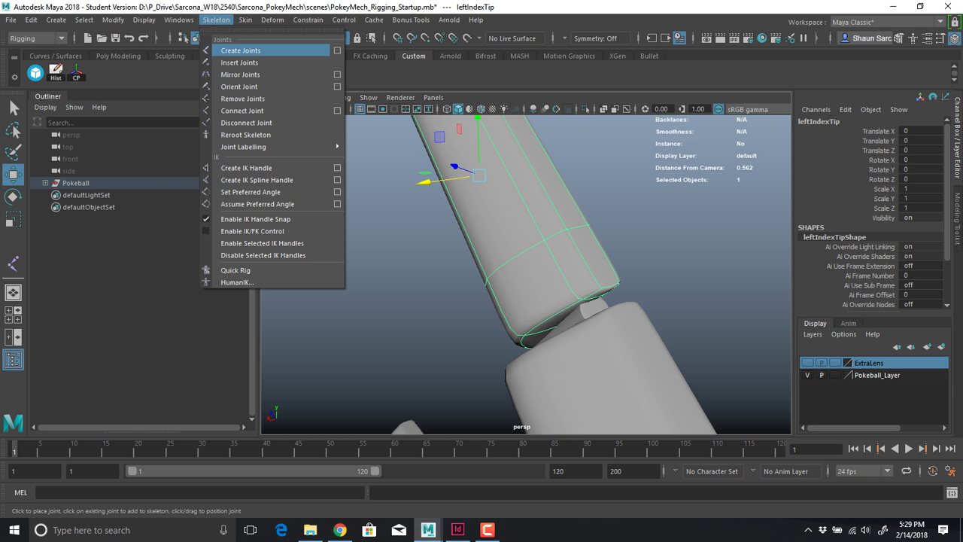
pyautogui.click(241, 51)
pyautogui.keyDown('alt'); pyautogui.moveTo(542, 271); pyautogui.dragTo(392, 271); pyautogui.keyUp('alt')
pyautogui.scroll(5, 526, 274)
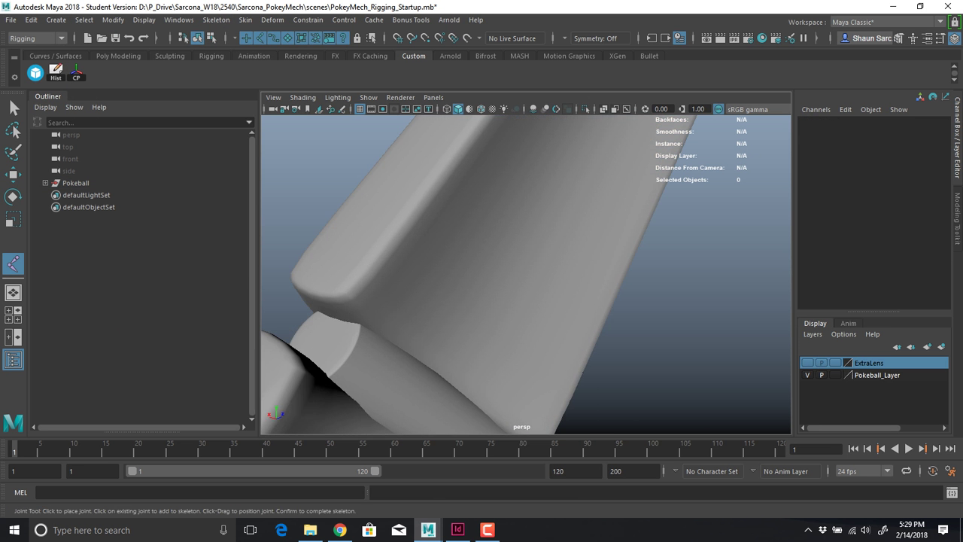
pyautogui.keyDown('alt'); pyautogui.moveTo(526, 274); pyautogui.dragTo(548, 279); pyautogui.keyUp('alt')
pyautogui.press('4')
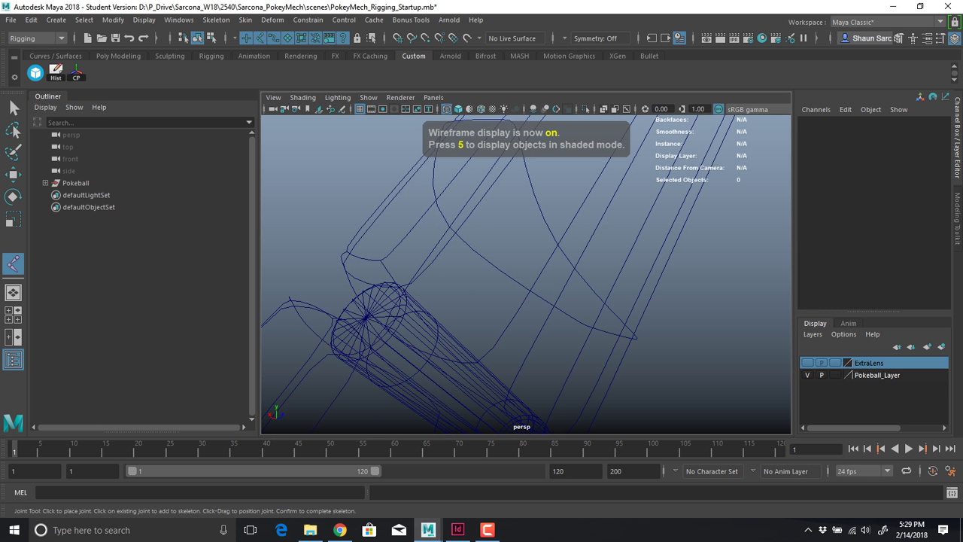
pyautogui.click(367, 317)
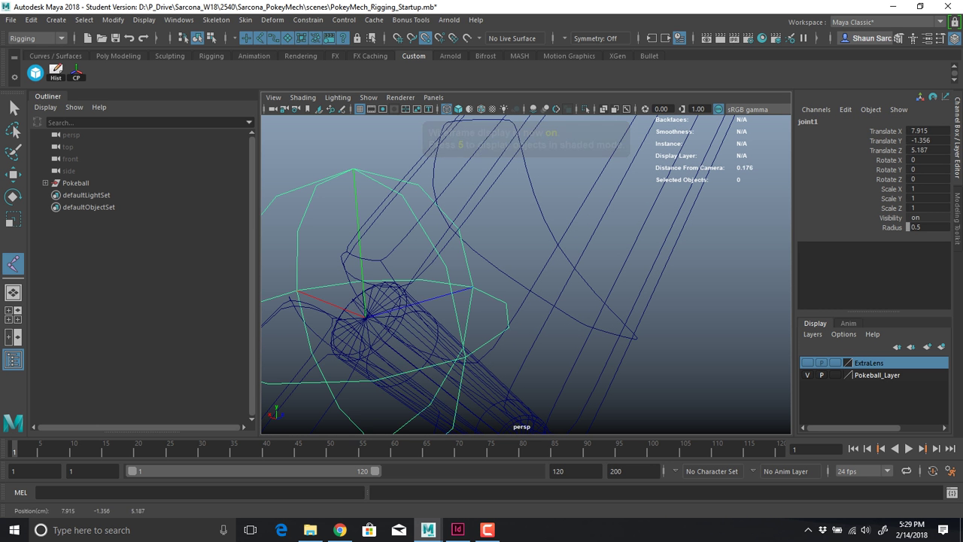
# Snap an end joint to the index fingertip at 7.915, -1.135, 5.511, finish the chain and restore shaded display
pyautogui.keyDown('alt'); pyautogui.moveTo(368, 317); pyautogui.dragTo(310, 299); pyautogui.keyUp('alt')
pyautogui.scroll(-8, 310, 299)
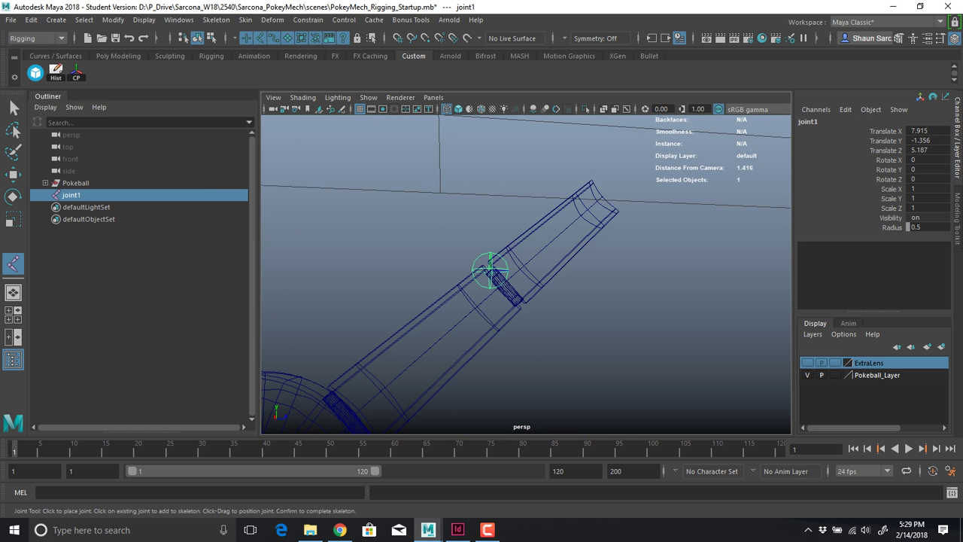
pyautogui.keyDown('alt'); pyautogui.moveTo(490, 271); pyautogui.dragTo(469, 304, button='middle'); pyautogui.keyUp('alt')
pyautogui.press('v')
pyautogui.click(585, 227)
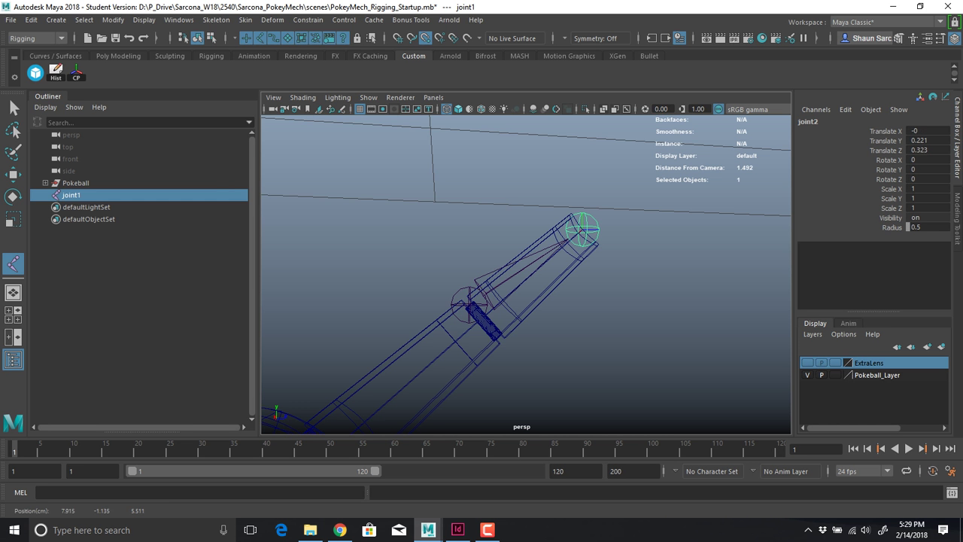
pyautogui.keyDown('alt'); pyautogui.moveTo(584, 226); pyautogui.dragTo(595, 236); pyautogui.keyUp('alt')
pyautogui.press('5')
pyautogui.press('Return')
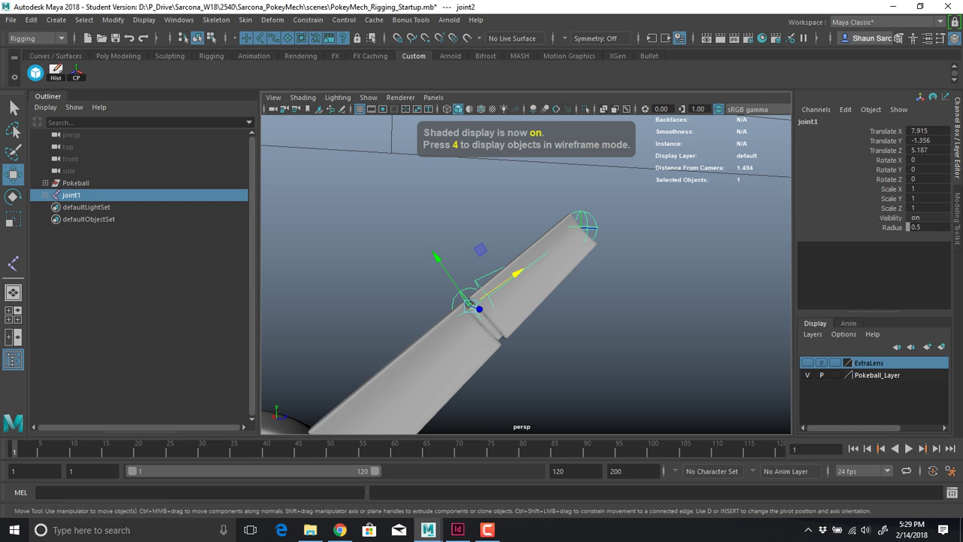
# Try rotating the root joint in different directions without attached geometry, and undo the rotations
pyautogui.keyDown('alt'); pyautogui.moveTo(527, 286); pyautogui.dragTo(557, 278); pyautogui.keyUp('alt')
pyautogui.keyDown('alt'); pyautogui.moveTo(492, 368); pyautogui.dragTo(519, 322, button='middle'); pyautogui.keyUp('alt')
pyautogui.press('e')
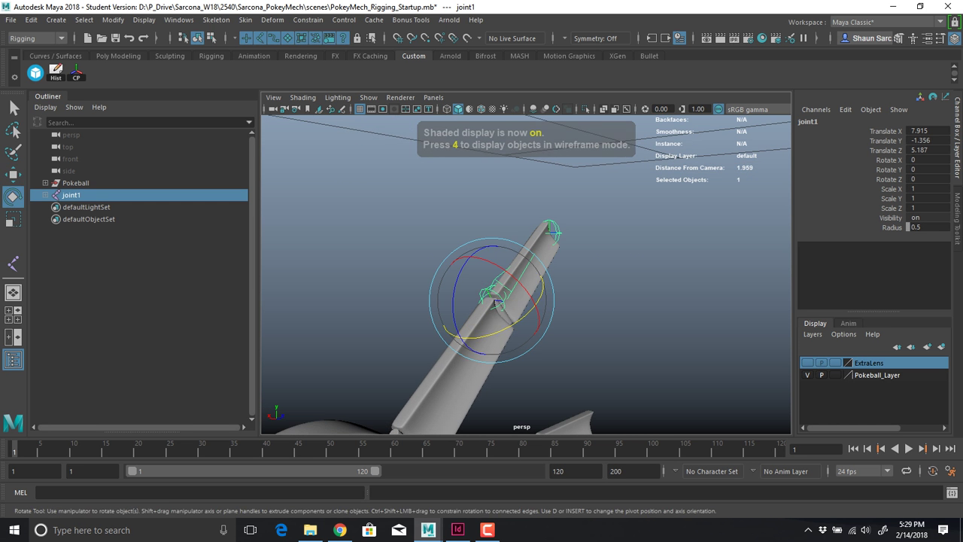
pyautogui.moveTo(519, 322); pyautogui.dragTo(558, 303)
pyautogui.hotkey('ctrl', 'z')
pyautogui.hotkey('ctrl', 'z')
pyautogui.hotkey('ctrl', 'z')
pyautogui.hotkey('ctrl', 'z')
pyautogui.moveTo(465, 250); pyautogui.dragTo(434, 242)
pyautogui.hotkey('ctrl', 'z')
pyautogui.press('q')
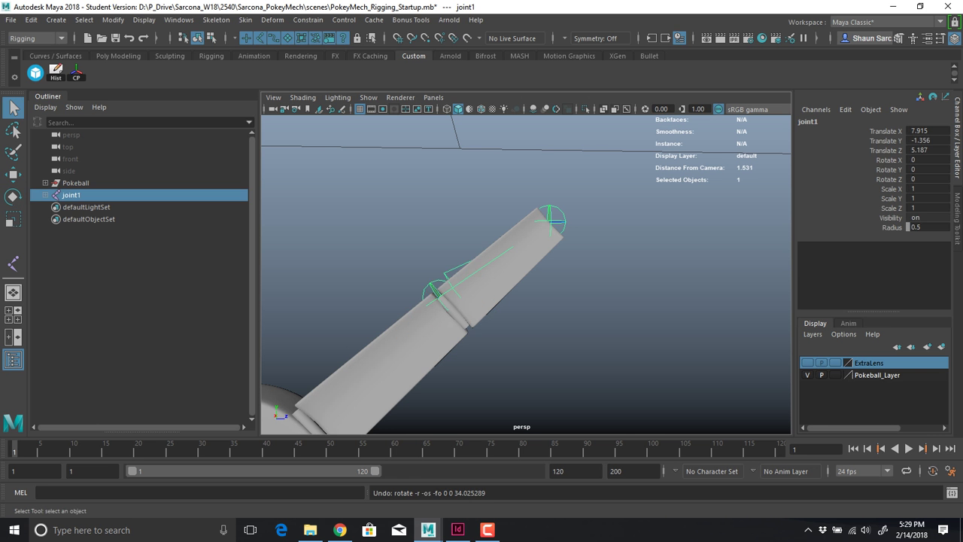
# Parent leftIndexTip to the root joint placed at the rod's end cap
pyautogui.click(509, 274)
pyautogui.keyDown('shift'); pyautogui.click(451, 269); pyautogui.keyUp('shift')
pyautogui.press('p')
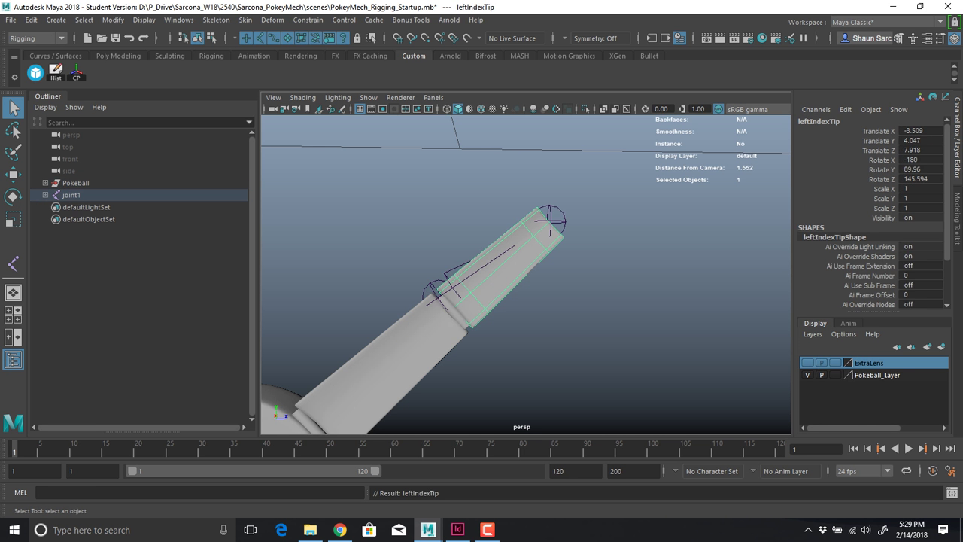
# Rotate the root joint about several axes to test how leftIndexTip pivots from the off-centre joint
pyautogui.click(452, 269)
pyautogui.press('e')
pyautogui.moveTo(460, 282); pyautogui.dragTo(290, 298)
pyautogui.moveTo(520, 247); pyautogui.dragTo(383, 254)
pyautogui.hotkey('ctrl', 'z')
pyautogui.hotkey('ctrl', 'z')
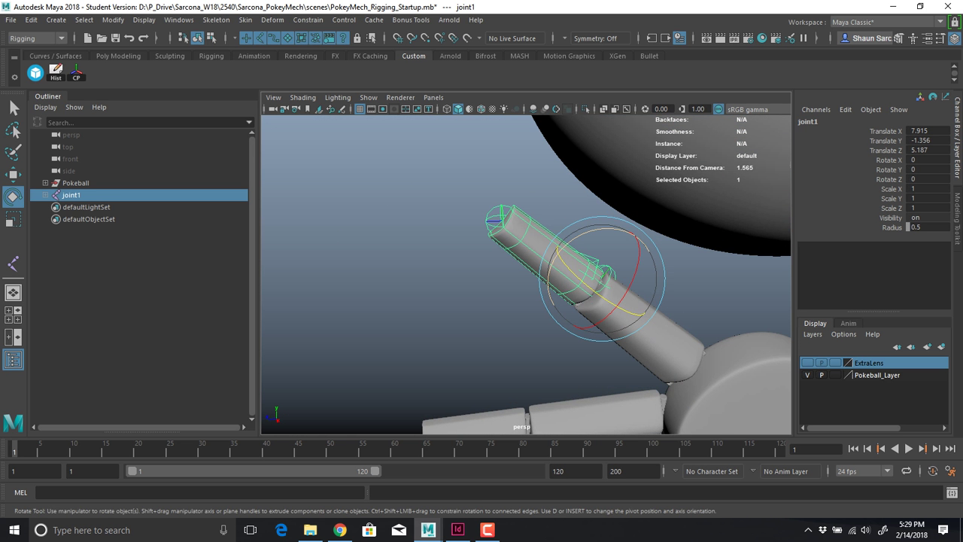
pyautogui.moveTo(551, 260); pyautogui.dragTo(617, 231)
pyautogui.keyDown('alt'); pyautogui.moveTo(618, 230); pyautogui.dragTo(623, 185); pyautogui.keyUp('alt')
pyautogui.hotkey('ctrl', 'z')
pyautogui.moveTo(618, 242); pyautogui.dragTo(604, 279)
# Undo the remaining test rotation and the parenting of leftIndexTip to the root joint
pyautogui.hotkey('ctrl', 'z')
pyautogui.hotkey('ctrl', 'z')
pyautogui.hotkey('ctrl', 'z')
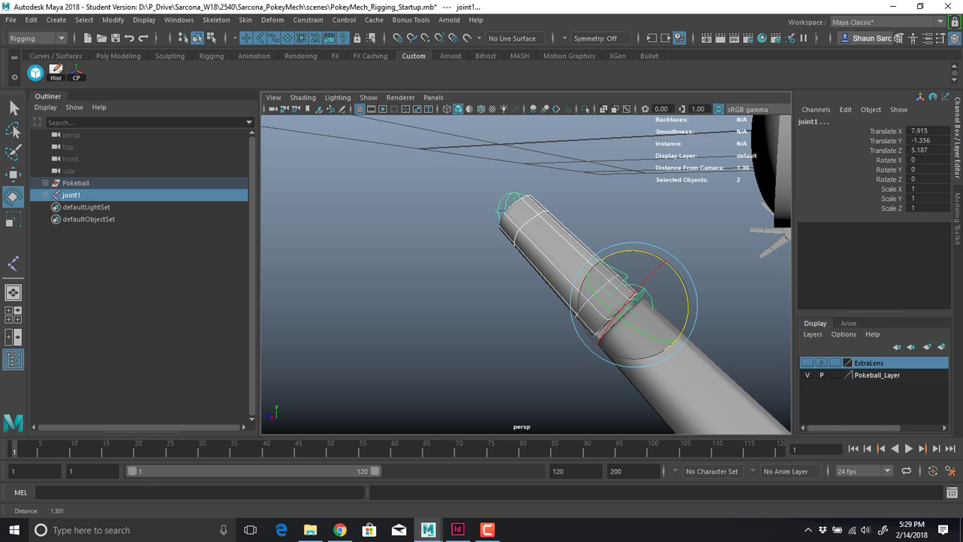
pyautogui.keyDown('alt'); pyautogui.moveTo(603, 279); pyautogui.dragTo(487, 257, button='middle'); pyautogui.keyUp('alt')
pyautogui.hotkey('ctrl', 'z')
pyautogui.hotkey('ctrl', 'z')
pyautogui.hotkey('ctrl', 'z')
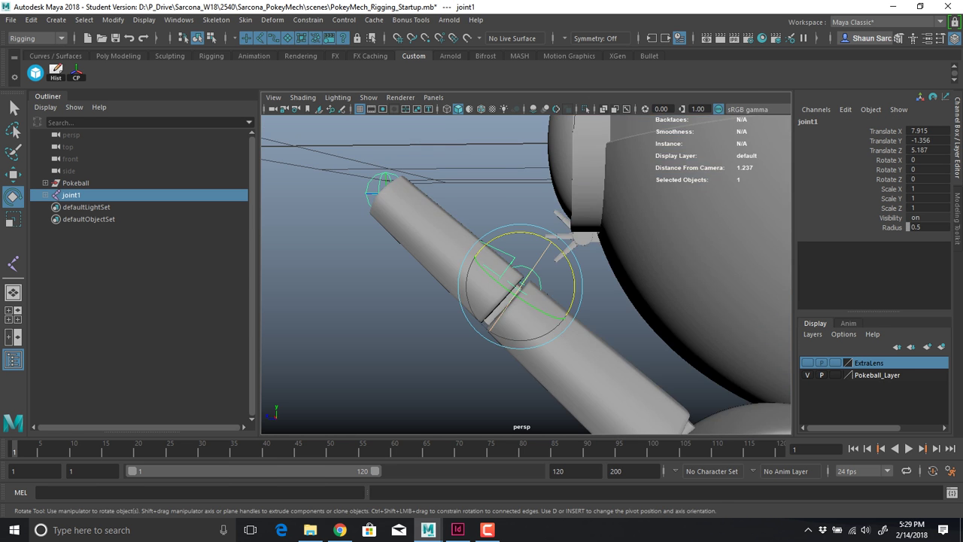
# Move the root joint in wireframe display to the middle of the index tip's hinge rod, at about 7.916, -1.398, 5.227
pyautogui.press('4')
pyautogui.keyDown('alt'); pyautogui.moveTo(519, 279); pyautogui.dragTo(542, 286); pyautogui.keyUp('alt')
pyautogui.keyDown('alt'); pyautogui.moveTo(542, 286); pyautogui.dragTo(512, 286, button='right'); pyautogui.keyUp('alt')
pyautogui.keyDown('alt'); pyautogui.moveTo(512, 286); pyautogui.dragTo(542, 297); pyautogui.keyUp('alt')
pyautogui.keyDown('alt'); pyautogui.moveTo(542, 297); pyautogui.dragTo(602, 309, button='right'); pyautogui.keyUp('alt')
pyautogui.keyDown('alt'); pyautogui.moveTo(602, 309); pyautogui.dragTo(533, 173, button='middle'); pyautogui.keyUp('alt')
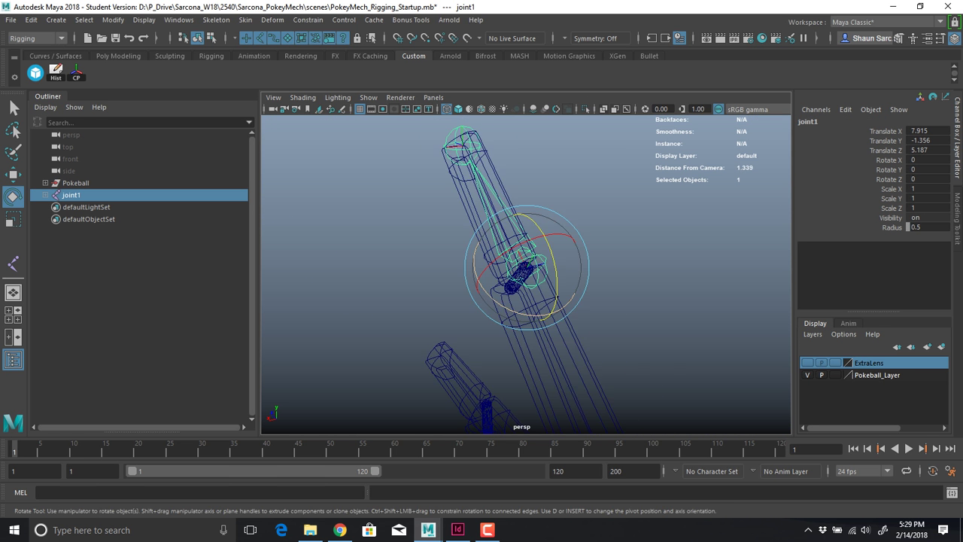
pyautogui.keyDown('alt'); pyautogui.moveTo(534, 173); pyautogui.dragTo(593, 177, button='right'); pyautogui.keyUp('alt')
pyautogui.keyDown('alt'); pyautogui.moveTo(519, 256); pyautogui.dragTo(658, 265); pyautogui.keyUp('alt')
pyautogui.press('w')
pyautogui.moveTo(538, 206); pyautogui.dragTo(507, 252)
pyautogui.moveTo(475, 302); pyautogui.dragTo(468, 298)
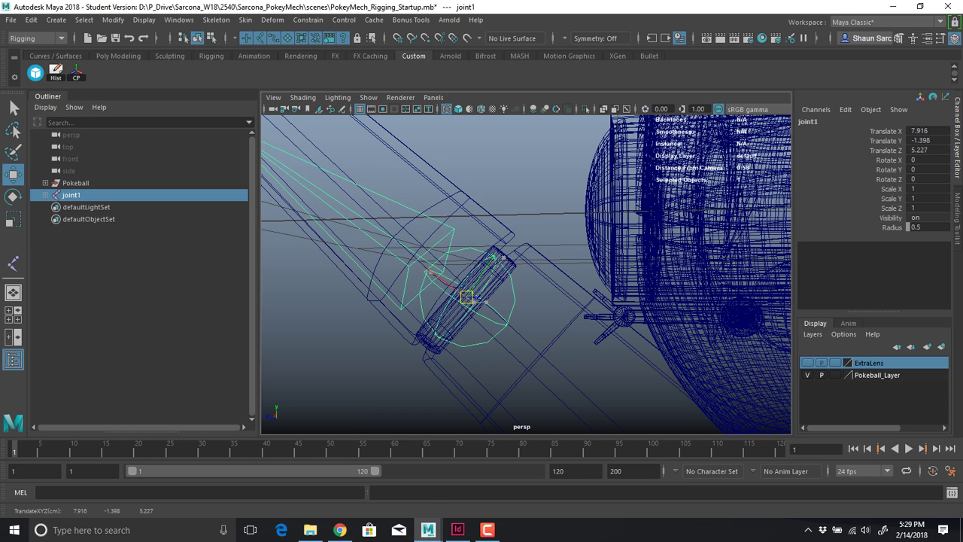
# Move the chain's end joint to about 0.419, 0.054, -0.001 near the index fingertip and restore shaded display
pyautogui.keyDown('alt'); pyautogui.moveTo(469, 298); pyautogui.dragTo(354, 297, button='right'); pyautogui.keyUp('alt')
pyautogui.press('Down')
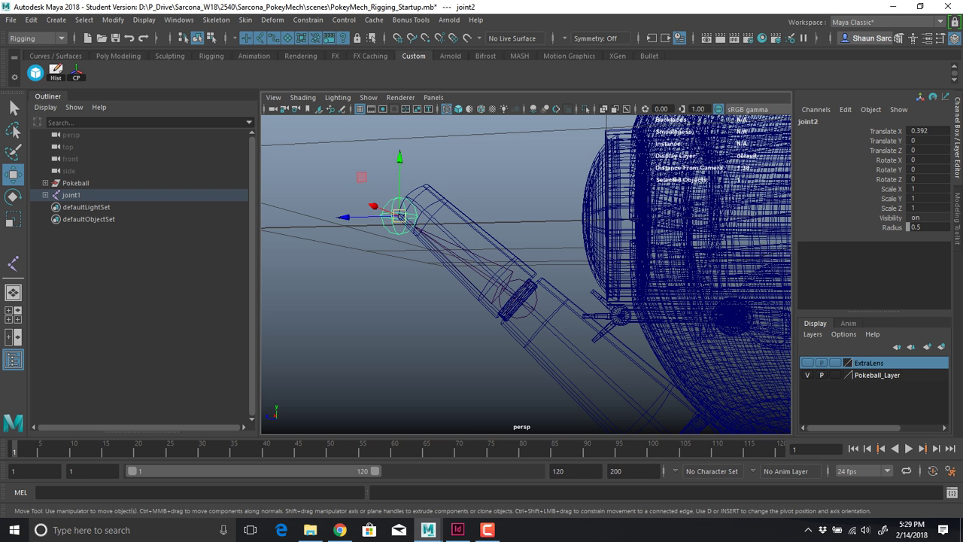
pyautogui.moveTo(400, 217)
pyautogui.mouseDown()
pyautogui.moveTo(411, 188)
pyautogui.moveTo(402, 194)
pyautogui.mouseUp()
pyautogui.press('5')
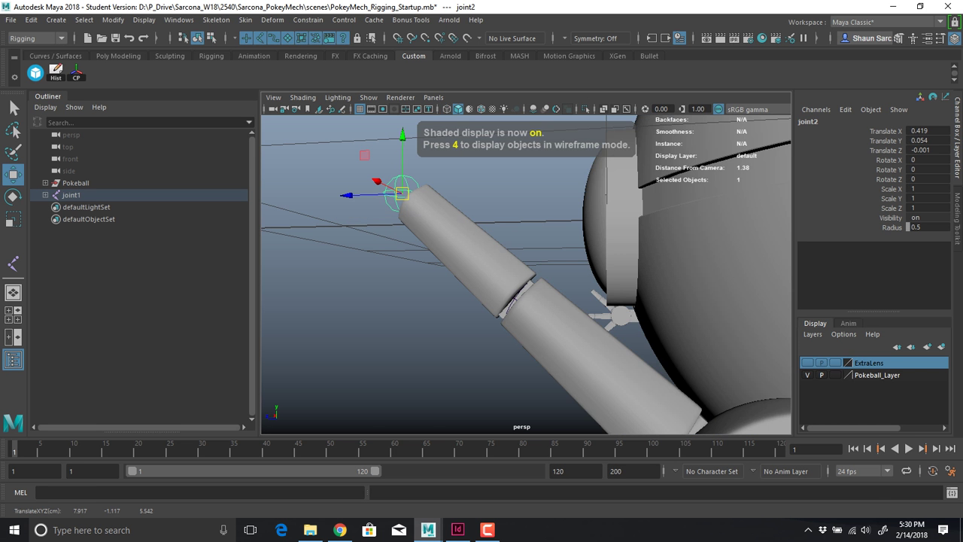
# Test-rotate the root joint about its Y axis and its Z axis, undoing each rotation
pyautogui.press('Up')
pyautogui.press('4')
pyautogui.keyDown('alt'); pyautogui.moveTo(482, 279); pyautogui.dragTo(421, 282); pyautogui.keyUp('alt')
pyautogui.keyDown('alt'); pyautogui.moveTo(422, 282); pyautogui.dragTo(376, 282, button='right'); pyautogui.keyUp('alt')
pyautogui.press('e')
pyautogui.press('5')
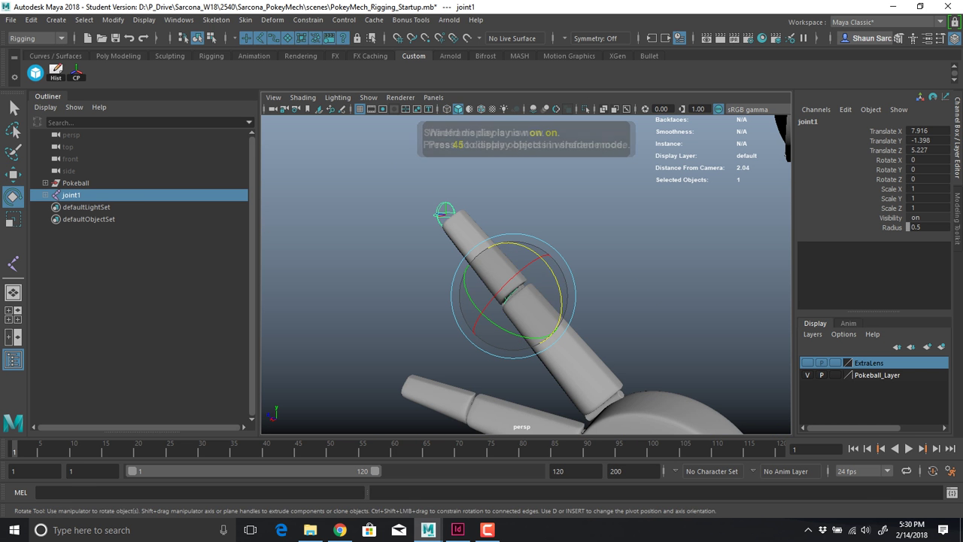
pyautogui.moveTo(497, 324)
pyautogui.mouseDown()
pyautogui.moveTo(467, 285)
pyautogui.moveTo(501, 326)
pyautogui.mouseUp()
pyautogui.hotkey('ctrl', 'z')
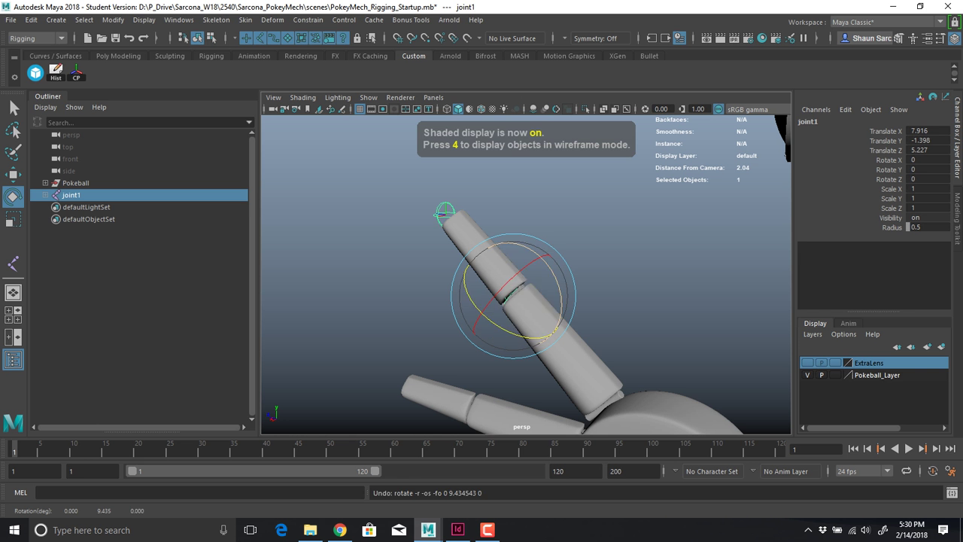
pyautogui.moveTo(550, 268); pyautogui.dragTo(563, 307)
pyautogui.hotkey('ctrl', 'z')
pyautogui.hotkey('ctrl', 'z')
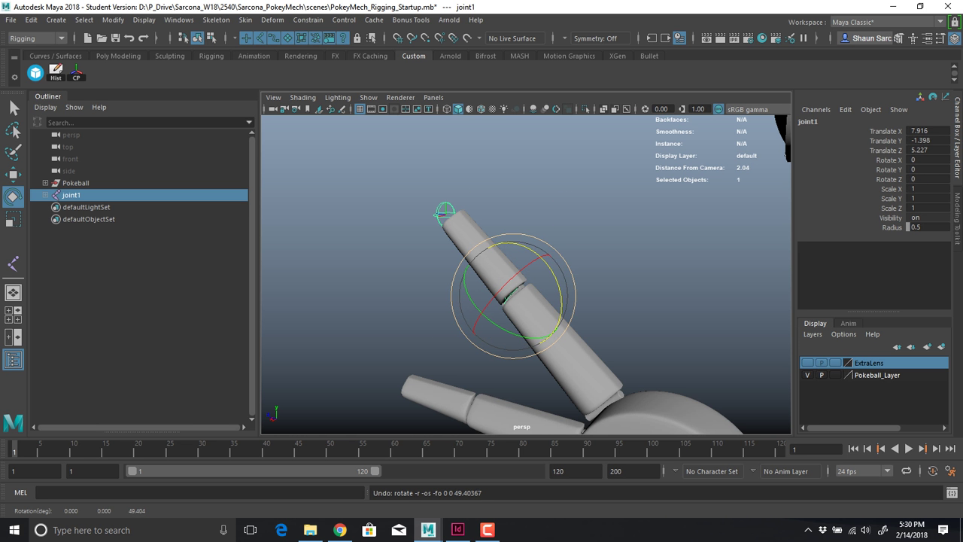
# Delete the demonstration joint chain from the left index finger
pyautogui.press('Delete')
pyautogui.keyDown('alt'); pyautogui.moveTo(490, 286); pyautogui.dragTo(455, 282); pyautogui.keyUp('alt')
pyautogui.scroll(-5, 527, 275)
pyautogui.scroll(5, 527, 275)
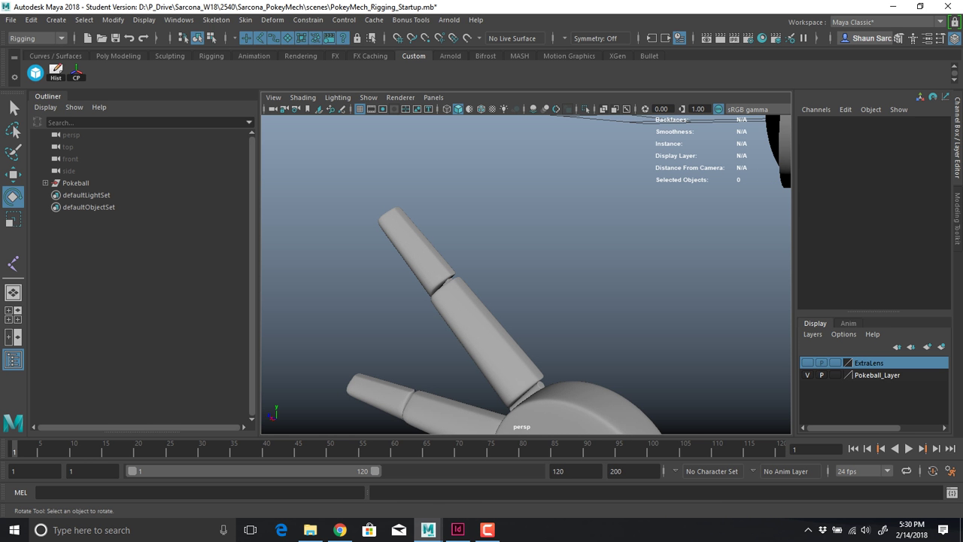
# Move two adjacent faces at the hinge end of leftIndexTip away from the finger to demonstrate deforming its geometry
pyautogui.click(418, 252)
pyautogui.press('f')
pyautogui.keyDown('alt'); pyautogui.moveTo(421, 256); pyautogui.dragTo(316, 256); pyautogui.keyUp('alt')
pyautogui.keyDown('alt'); pyautogui.moveTo(316, 256); pyautogui.dragTo(340, 181, button='middle'); pyautogui.keyUp('alt')
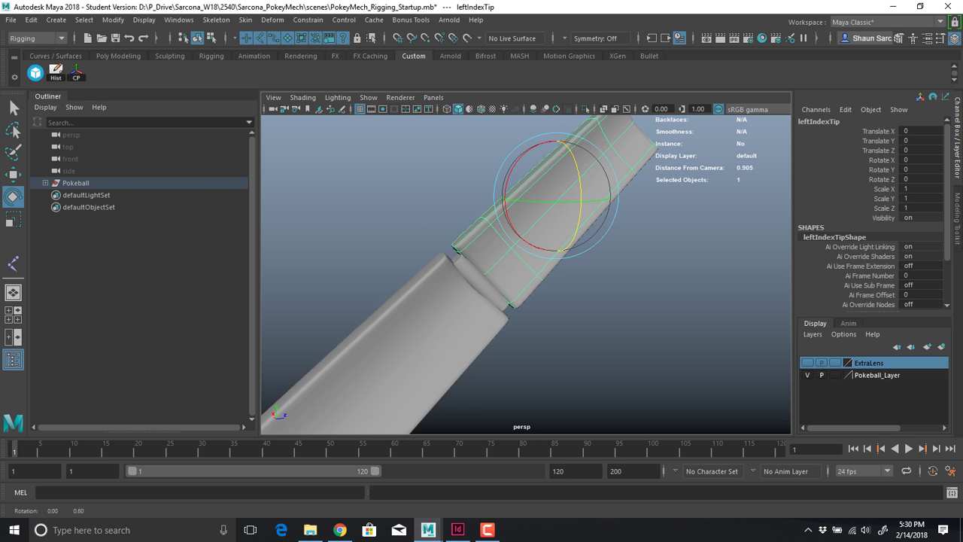
pyautogui.keyDown('alt'); pyautogui.moveTo(519, 199); pyautogui.dragTo(581, 224); pyautogui.keyUp('alt')
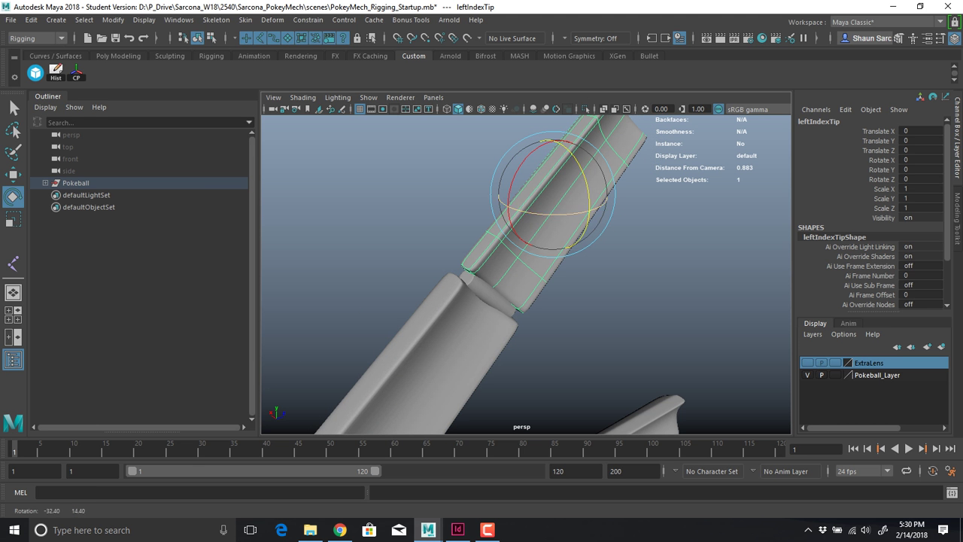
pyautogui.press('e')
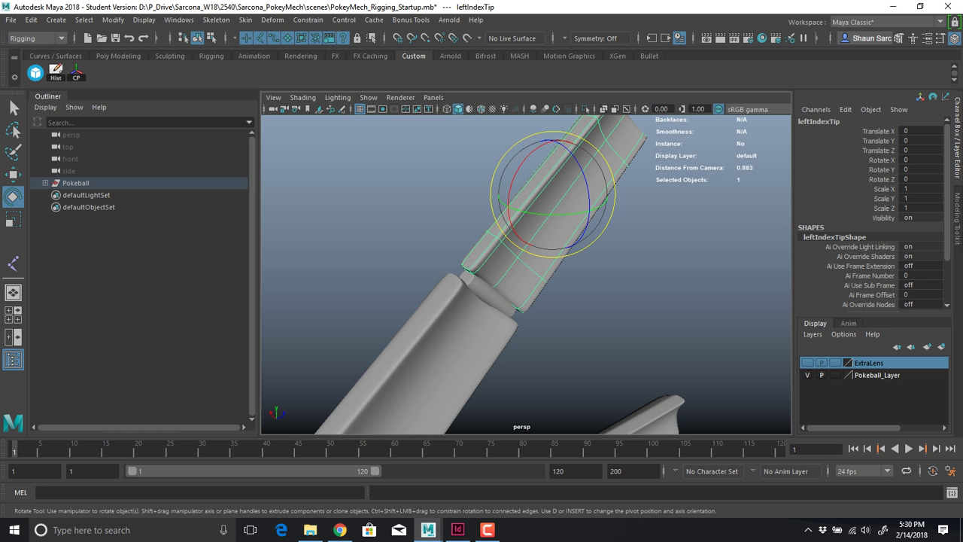
pyautogui.press('F11')
pyautogui.click(497, 263)
pyautogui.press('q')
pyautogui.keyDown('shift'); pyautogui.click(520, 283); pyautogui.keyUp('shift')
pyautogui.press('w')
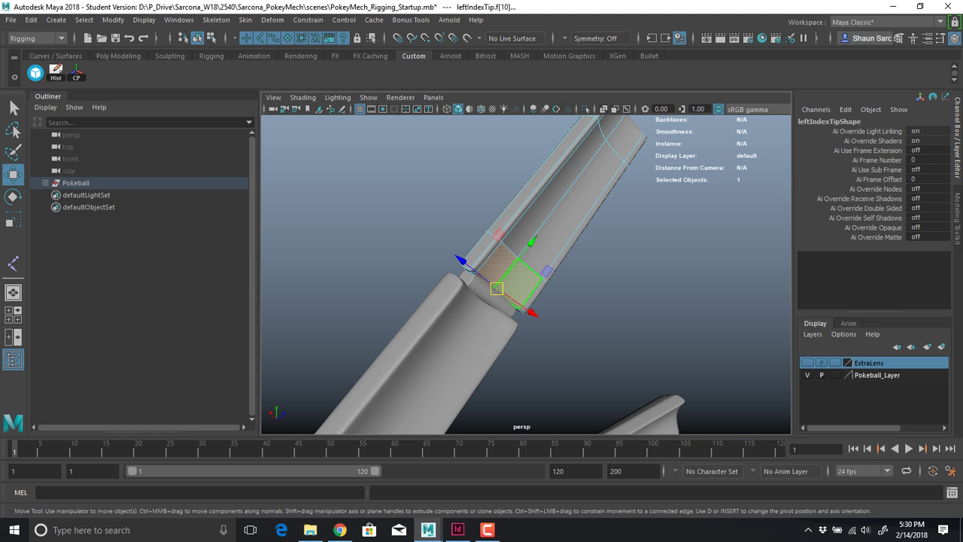
pyautogui.moveTo(532, 312); pyautogui.dragTo(578, 345)
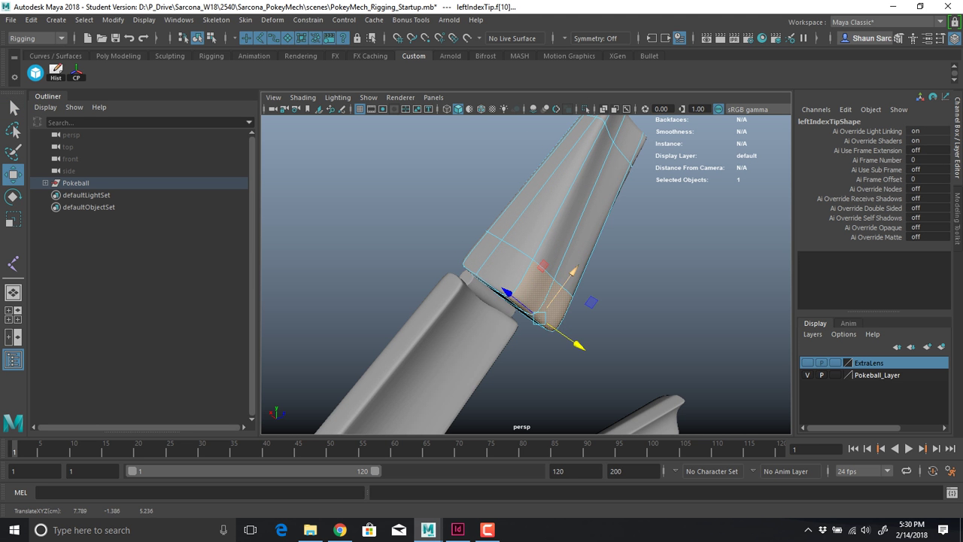
pyautogui.moveTo(573, 271); pyautogui.dragTo(572, 350)
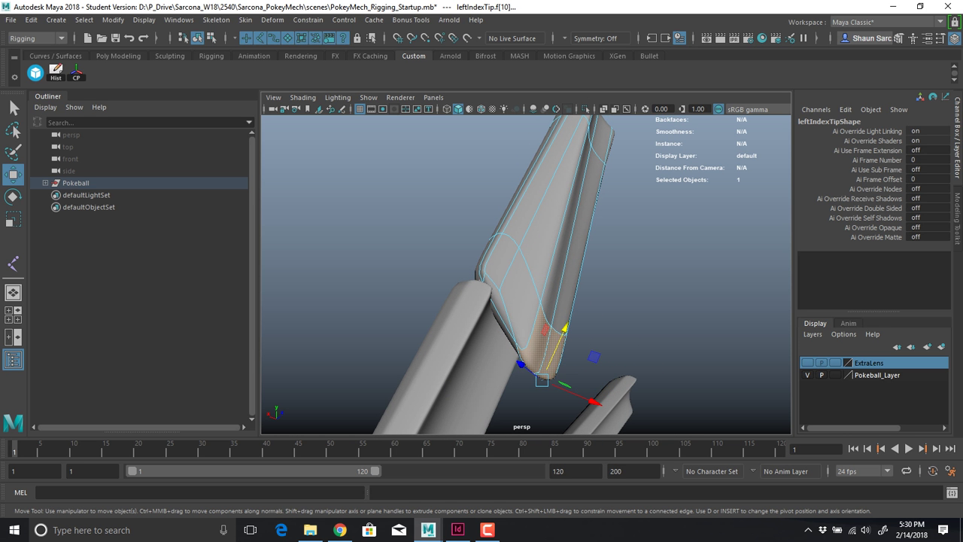
# Undo the face moves on leftIndexTip, return to object selection and deselect everything
pyautogui.hotkey('ctrl', 'z')
pyautogui.moveTo(515, 237); pyautogui.dragTo(568, 162, button='right')
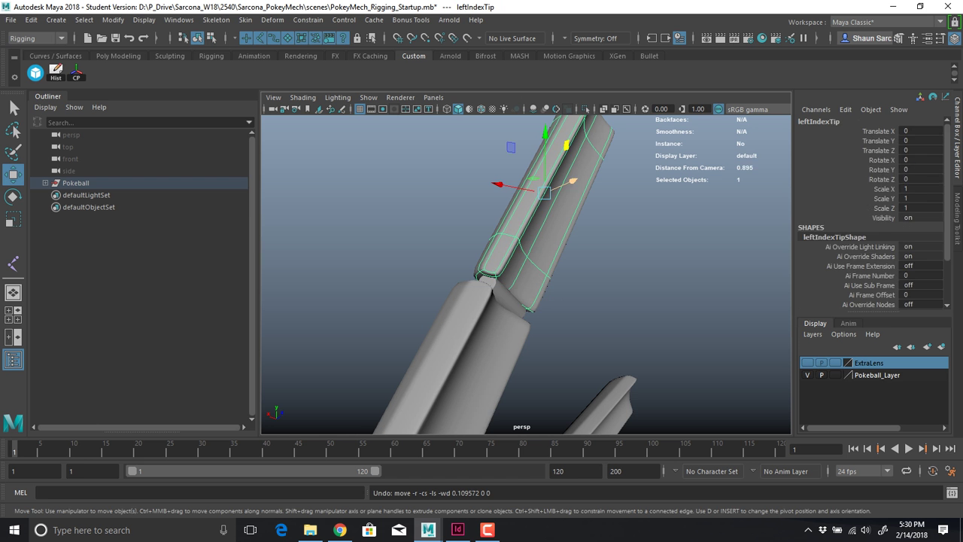
pyautogui.click(640, 218)
# Examine the whole robot from several angles in shaded and wireframe display
pyautogui.keyDown('alt'); pyautogui.moveTo(571, 248); pyautogui.dragTo(563, 248); pyautogui.keyUp('alt')
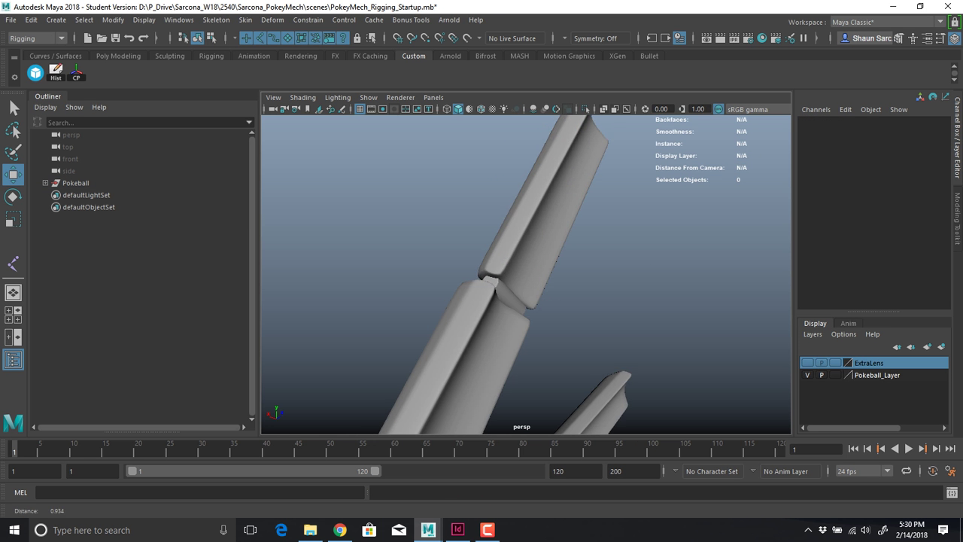
pyautogui.keyDown('alt'); pyautogui.moveTo(563, 248); pyautogui.dragTo(452, 259, button='right'); pyautogui.keyUp('alt')
pyautogui.keyDown('alt'); pyautogui.moveTo(640, 259); pyautogui.dragTo(482, 259); pyautogui.keyUp('alt')
pyautogui.keyDown('alt'); pyautogui.moveTo(481, 259); pyautogui.dragTo(422, 263, button='right'); pyautogui.keyUp('alt')
pyautogui.keyDown('alt'); pyautogui.moveTo(421, 264); pyautogui.dragTo(625, 267, button='middle'); pyautogui.keyUp('alt')
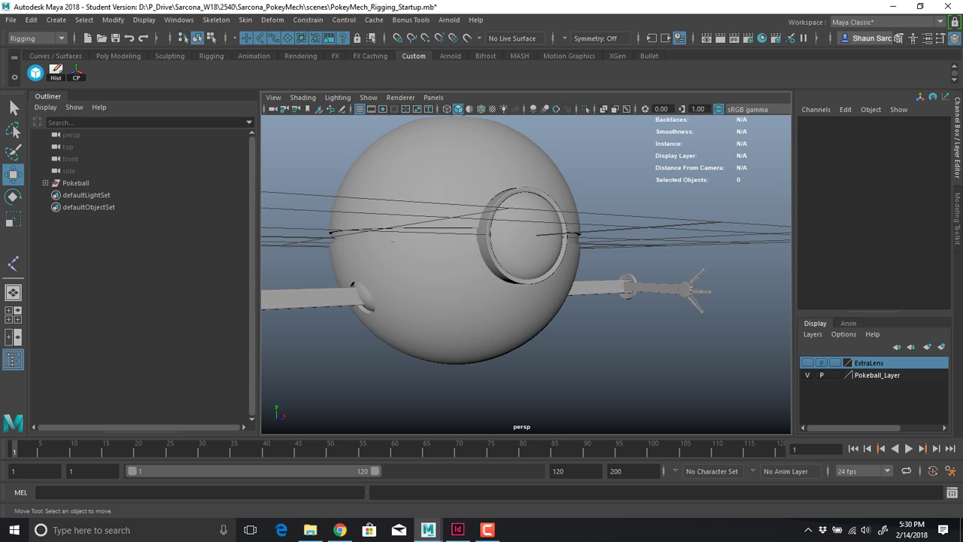
pyautogui.keyDown('alt'); pyautogui.moveTo(587, 256); pyautogui.dragTo(459, 289); pyautogui.keyUp('alt')
pyautogui.keyDown('alt'); pyautogui.moveTo(459, 289); pyautogui.dragTo(398, 289, button='right'); pyautogui.keyUp('alt')
pyautogui.keyDown('alt'); pyautogui.moveTo(489, 279); pyautogui.dragTo(477, 348, button='middle'); pyautogui.keyUp('alt')
pyautogui.scroll(-3, 476, 312)
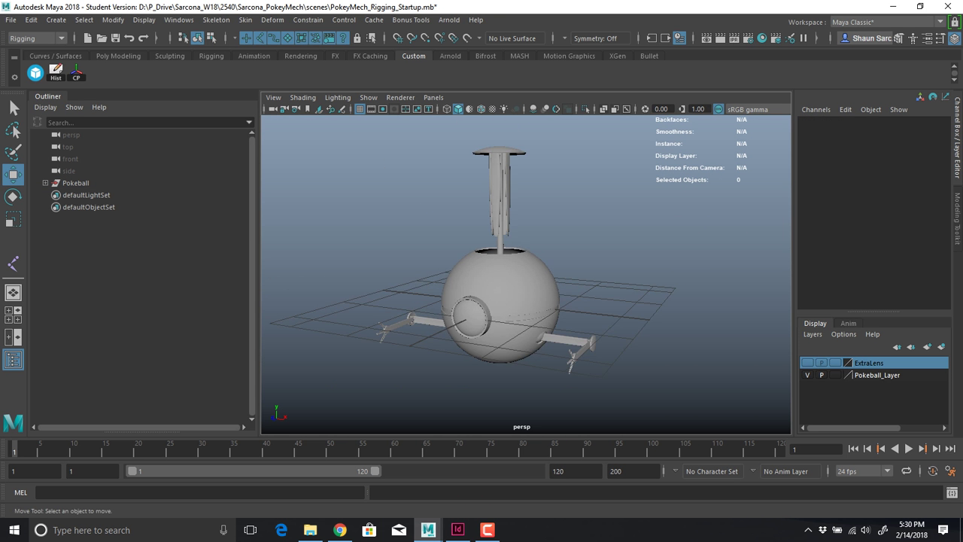
pyautogui.press('4')
pyautogui.press('5')
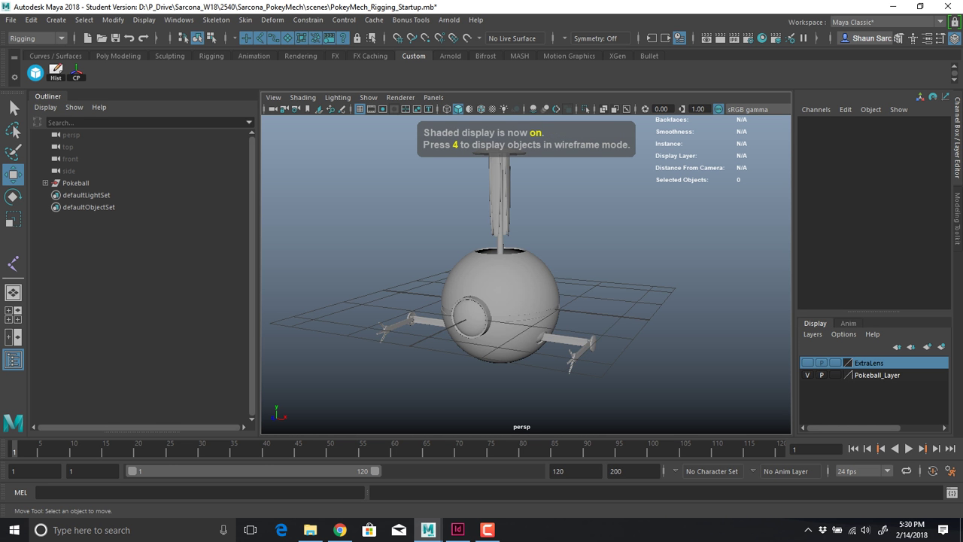
pyautogui.keyDown('alt'); pyautogui.moveTo(476, 312); pyautogui.dragTo(507, 295); pyautogui.keyUp('alt')
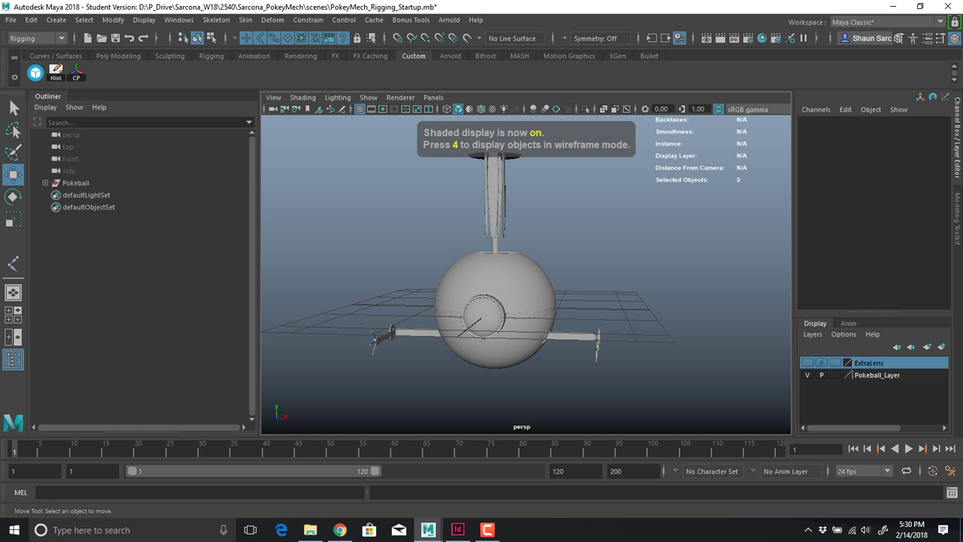
# Create a locator in wireframe display, move it to about -9.711, 6.255, 0.692 and scale it uniformly to about 4.623
pyautogui.press('4')
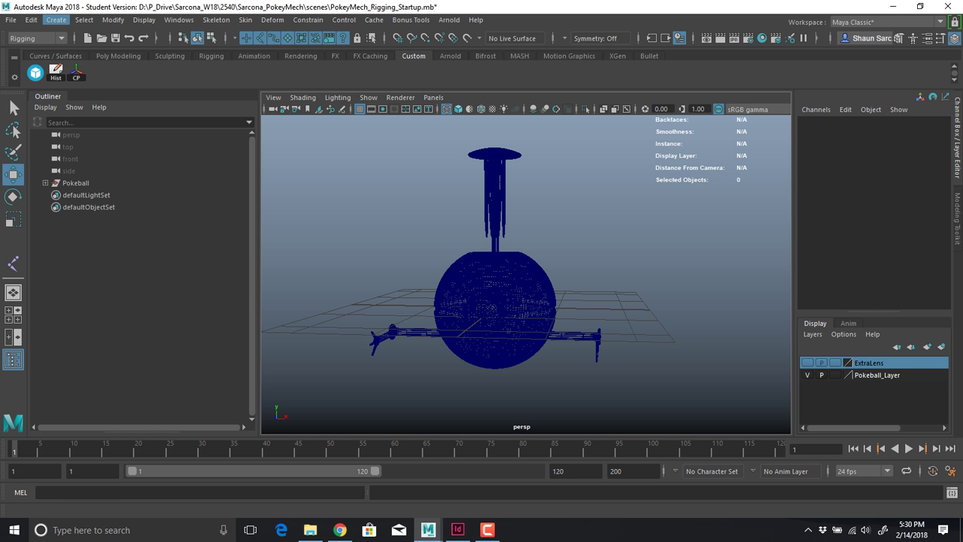
pyautogui.click(56, 20)
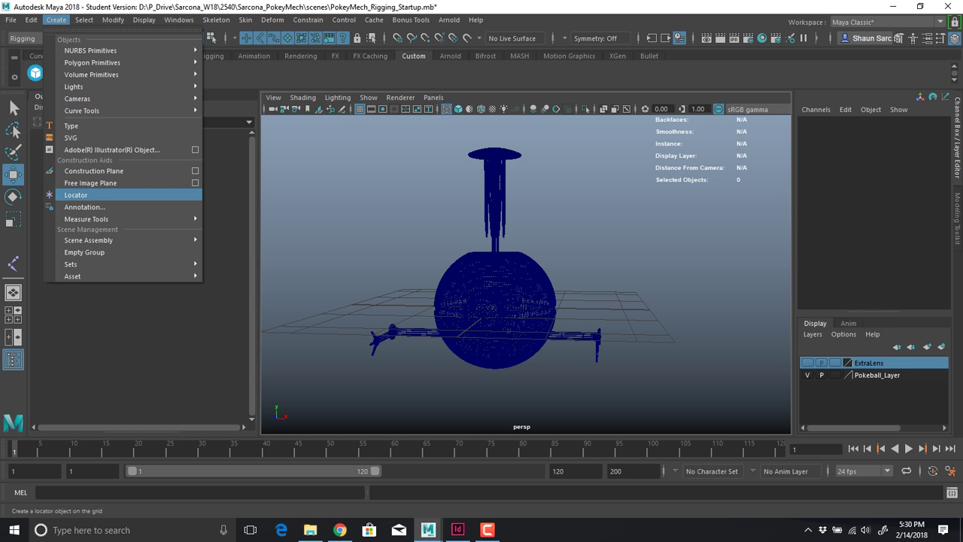
pyautogui.click(76, 195)
pyautogui.moveTo(494, 307); pyautogui.dragTo(538, 256)
pyautogui.press('r')
pyautogui.press('q')
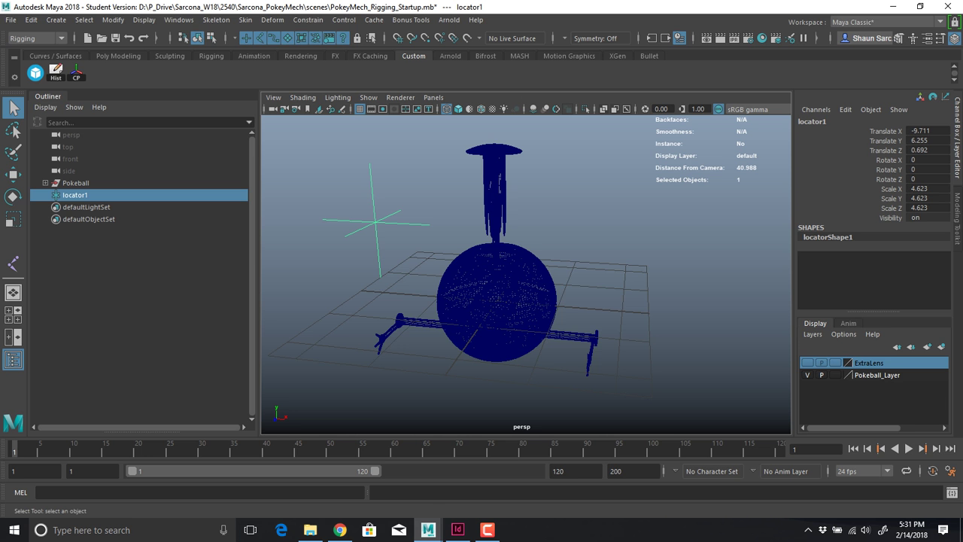
# Examine the robot's left hand and the hinge rods of its index finger in wireframe
pyautogui.keyDown('alt'); pyautogui.moveTo(538, 256); pyautogui.dragTo(493, 267); pyautogui.keyUp('alt')
pyautogui.press('w')
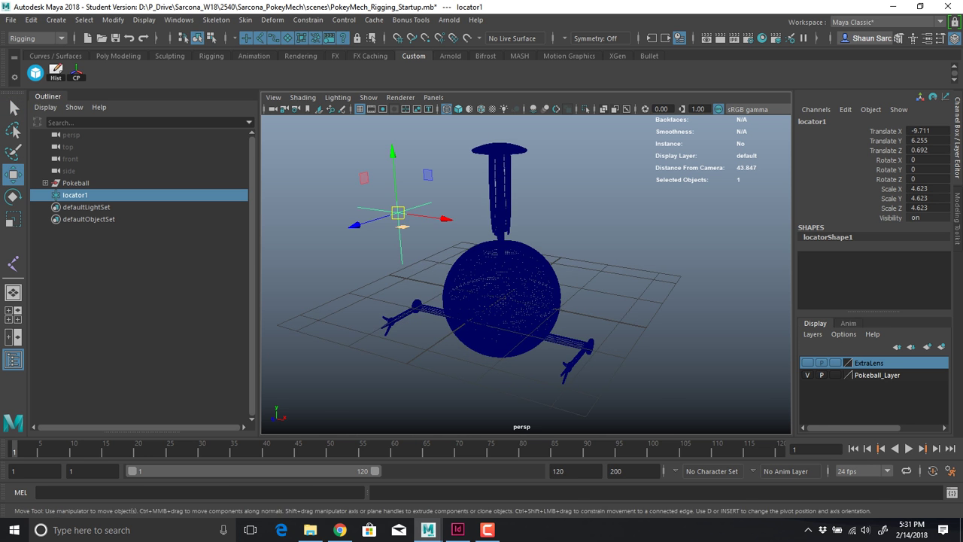
pyautogui.keyDown('alt'); pyautogui.moveTo(493, 266); pyautogui.dragTo(568, 278, button='right'); pyautogui.keyUp('alt')
pyautogui.keyDown('alt'); pyautogui.moveTo(568, 278); pyautogui.dragTo(576, 180, button='middle'); pyautogui.keyUp('alt')
pyautogui.keyDown('alt'); pyautogui.moveTo(575, 181); pyautogui.dragTo(614, 196); pyautogui.keyUp('alt')
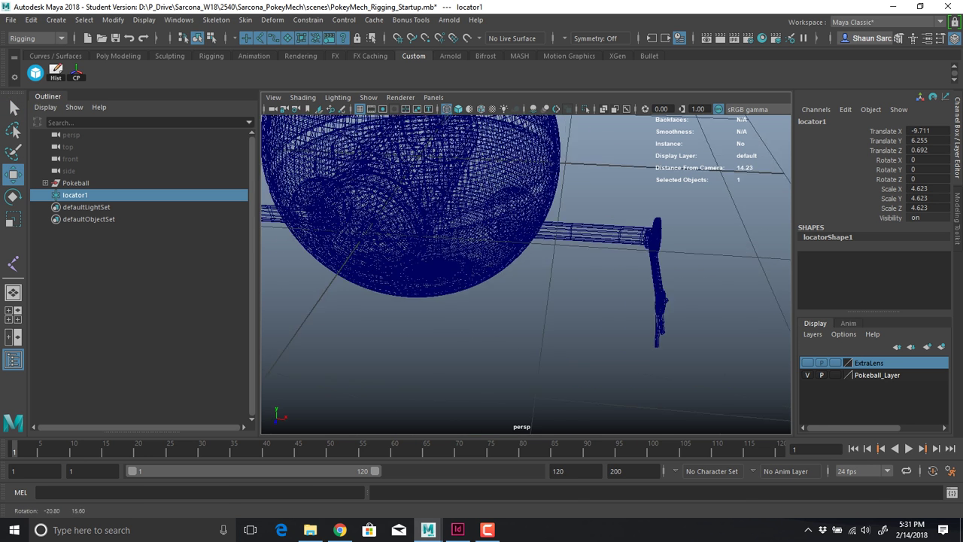
pyautogui.keyDown('alt'); pyautogui.moveTo(613, 196); pyautogui.dragTo(538, 196, button='right'); pyautogui.keyUp('alt')
pyautogui.keyDown('alt'); pyautogui.moveTo(538, 196); pyautogui.dragTo(422, 169); pyautogui.keyUp('alt')
pyautogui.keyDown('alt'); pyautogui.moveTo(422, 169); pyautogui.dragTo(505, 181, button='right'); pyautogui.keyUp('alt')
pyautogui.keyDown('alt'); pyautogui.moveTo(504, 180); pyautogui.dragTo(552, 143, button='middle'); pyautogui.keyUp('alt')
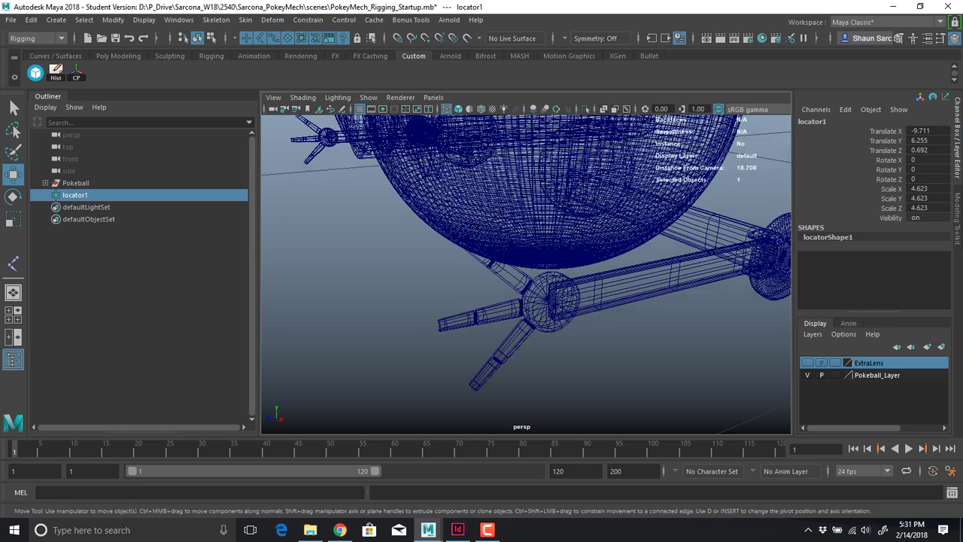
pyautogui.keyDown('alt'); pyautogui.moveTo(551, 142); pyautogui.dragTo(651, 154, button='right'); pyautogui.keyUp('alt')
pyautogui.keyDown('alt'); pyautogui.moveTo(651, 154); pyautogui.dragTo(727, 181, button='middle'); pyautogui.keyUp('alt')
pyautogui.keyDown('alt'); pyautogui.moveTo(726, 181); pyautogui.dragTo(689, 177); pyautogui.keyUp('alt')
pyautogui.keyDown('shift'); pyautogui.click(359, 187); pyautogui.keyUp('shift')
pyautogui.hotkey('ctrl', 'z')
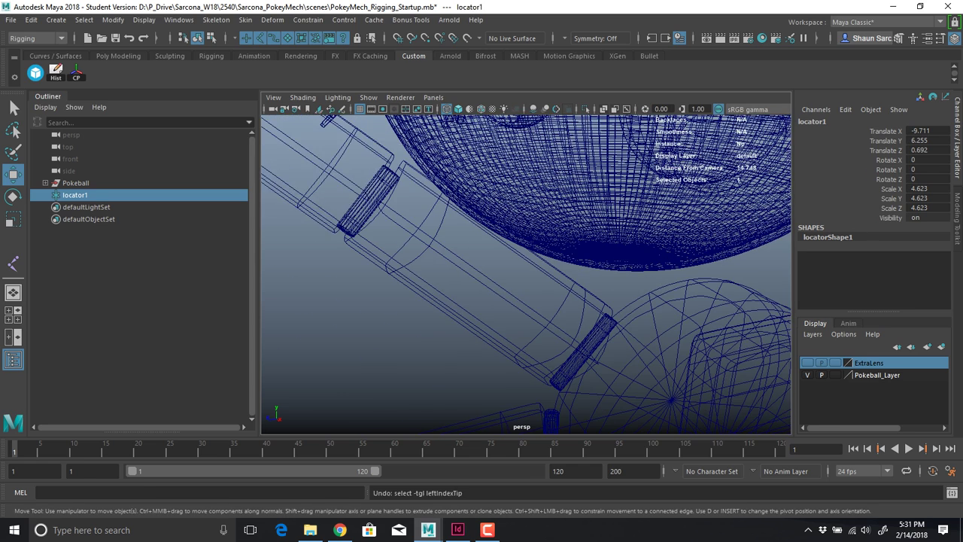
pyautogui.keyDown('shift'); pyautogui.click(369, 200); pyautogui.keyUp('shift')
pyautogui.keyDown('alt'); pyautogui.moveTo(422, 226); pyautogui.dragTo(353, 226, button='right'); pyautogui.keyUp('alt')
pyautogui.moveTo(451, 233)
pyautogui.keyDown('alt'); pyautogui.mouseDown()
pyautogui.moveTo(361, 230)
pyautogui.moveTo(452, 237)
pyautogui.moveTo(436, 237)
pyautogui.mouseUp(); pyautogui.keyUp('alt')
pyautogui.keyDown('alt'); pyautogui.moveTo(437, 237); pyautogui.dragTo(436, 259, button='middle'); pyautogui.keyUp('alt')
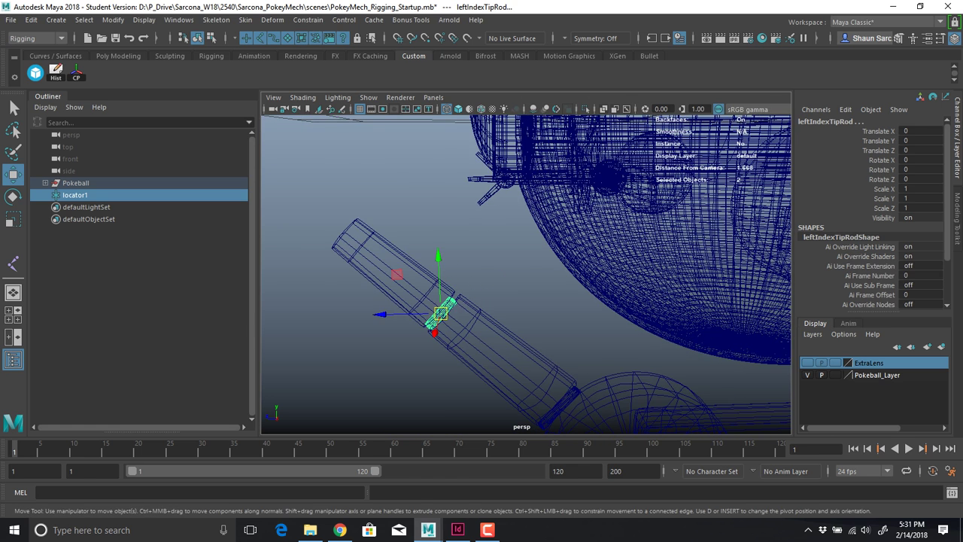
pyautogui.hotkey('ctrl', 'z')
# Move the locator close to the left index tip's hinge rod, at about 7.977, -1.343, 5.279
pyautogui.keyDown('alt'); pyautogui.moveTo(451, 256); pyautogui.dragTo(279, 256, button='right'); pyautogui.keyUp('alt')
pyautogui.keyDown('alt'); pyautogui.moveTo(278, 256); pyautogui.dragTo(271, 269, button='middle'); pyautogui.keyUp('alt')
pyautogui.moveTo(561, 151); pyautogui.dragTo(512, 297)
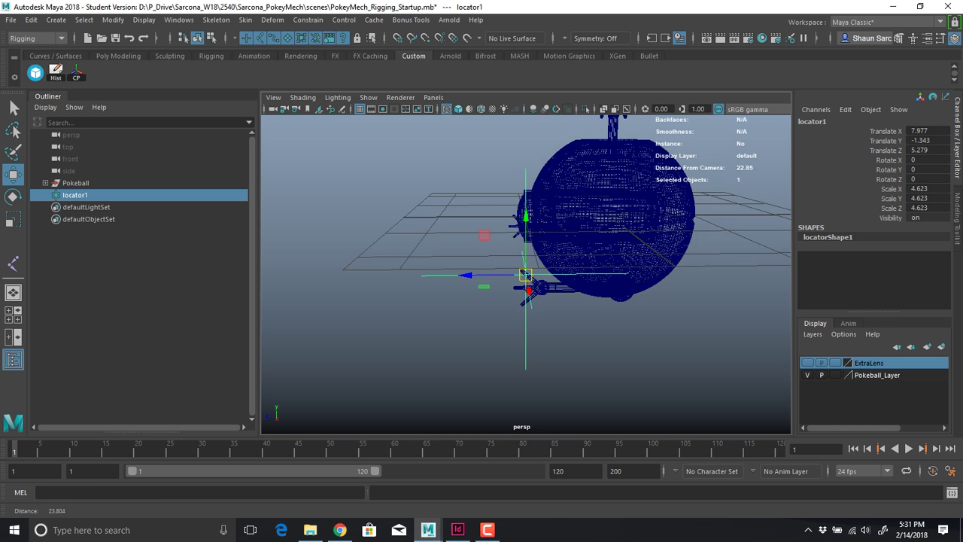
pyautogui.press('f')
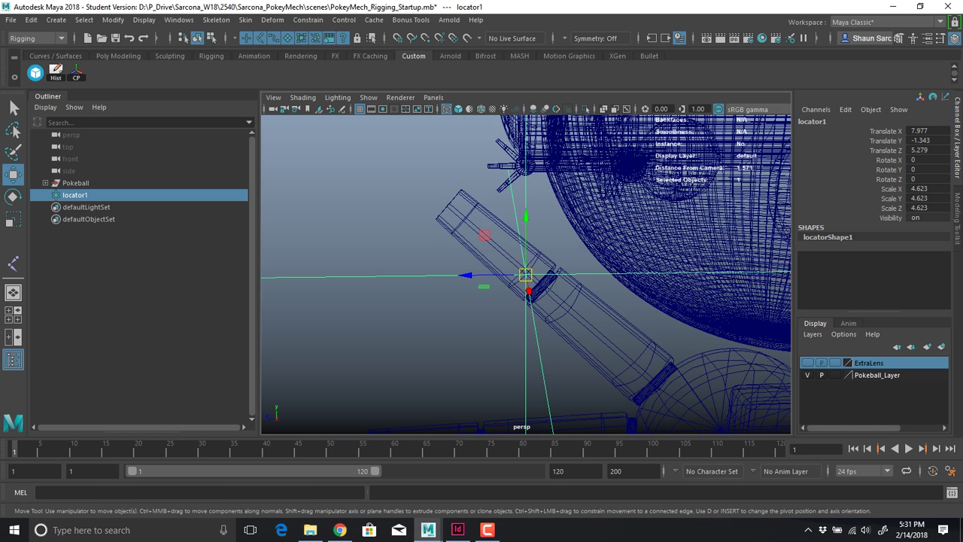
# Add the index tip's hinge rod to the locator selection and set Align Objects to Mid in World X, Y and Z, to the last selected object
pyautogui.keyDown('alt'); pyautogui.moveTo(525, 274); pyautogui.dragTo(557, 275, button='right'); pyautogui.keyUp('alt')
pyautogui.keyDown('alt'); pyautogui.moveTo(557, 274); pyautogui.dragTo(573, 302); pyautogui.keyUp('alt')
pyautogui.press('v')
pyautogui.keyDown('alt'); pyautogui.moveTo(572, 302); pyautogui.dragTo(640, 307, button='right'); pyautogui.keyUp('alt')
pyautogui.keyDown('shift'); pyautogui.click(640, 307); pyautogui.keyUp('shift')
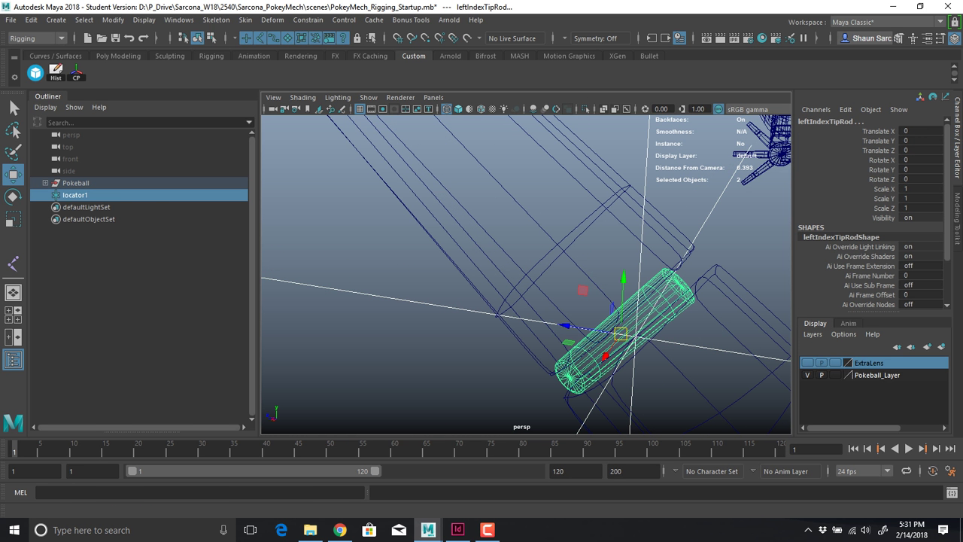
pyautogui.click(113, 19)
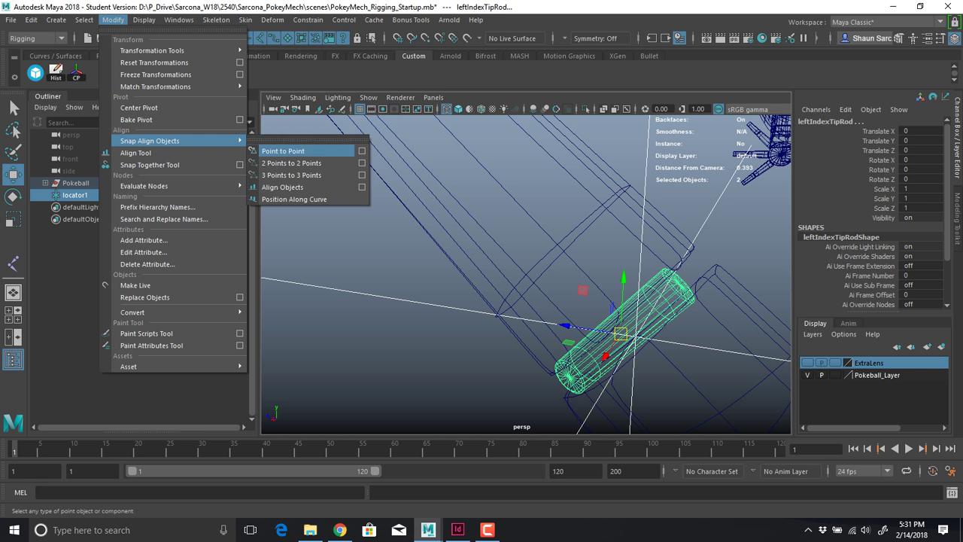
pyautogui.click(362, 187)
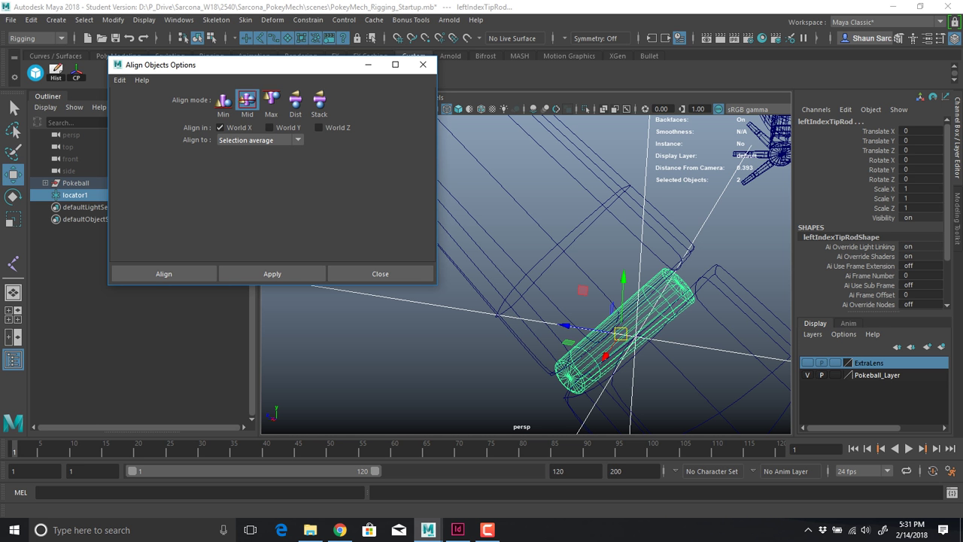
pyautogui.click(260, 140)
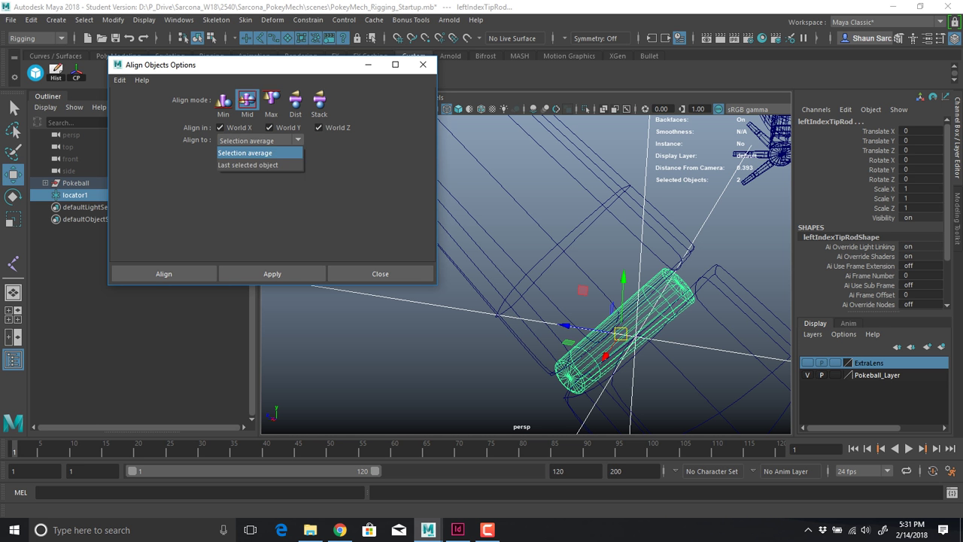
pyautogui.click(248, 166)
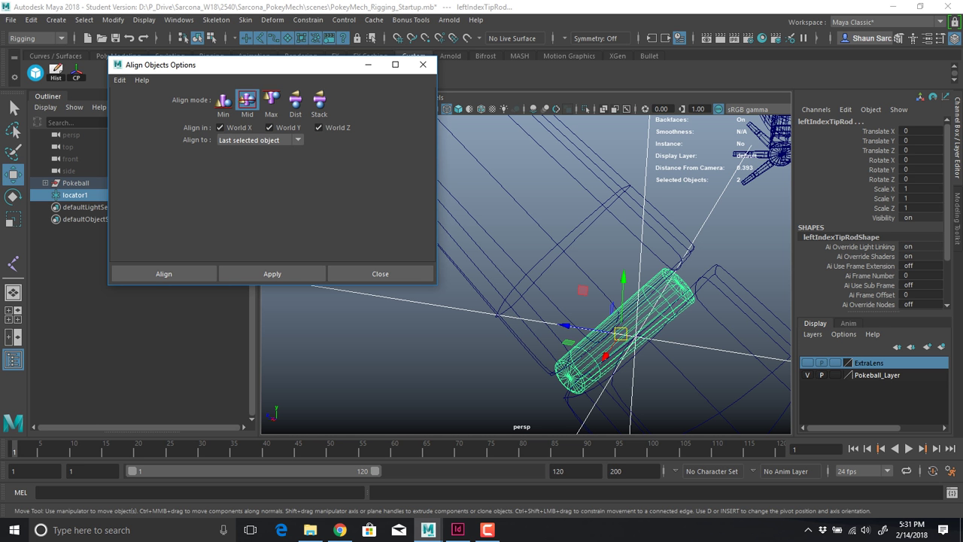
# Align the locator to the centre of leftIndexTipRod with the chosen Align Objects options
pyautogui.click(715, 348)
pyautogui.keyDown('shift'); pyautogui.click(658, 301); pyautogui.keyUp('shift')
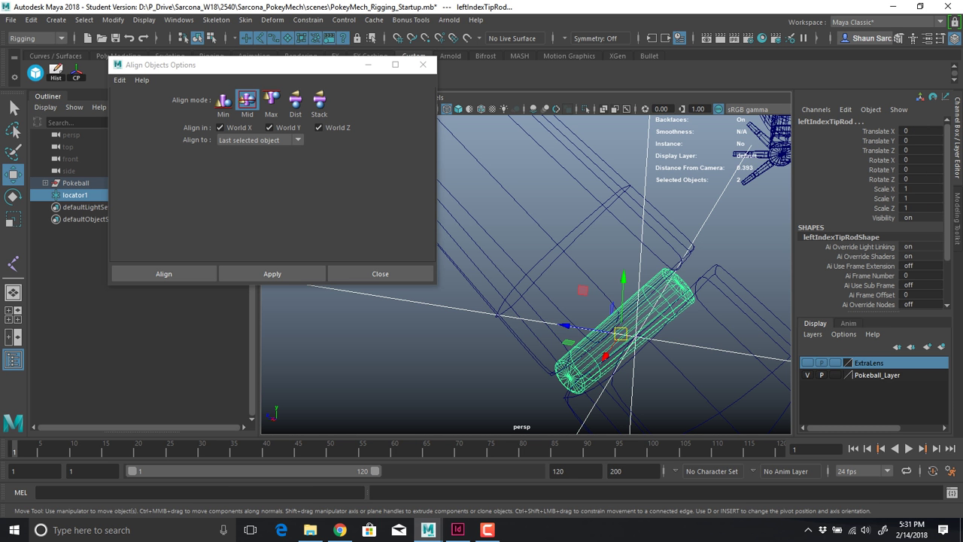
pyautogui.keyDown('alt'); pyautogui.moveTo(639, 308); pyautogui.dragTo(666, 263); pyautogui.keyUp('alt')
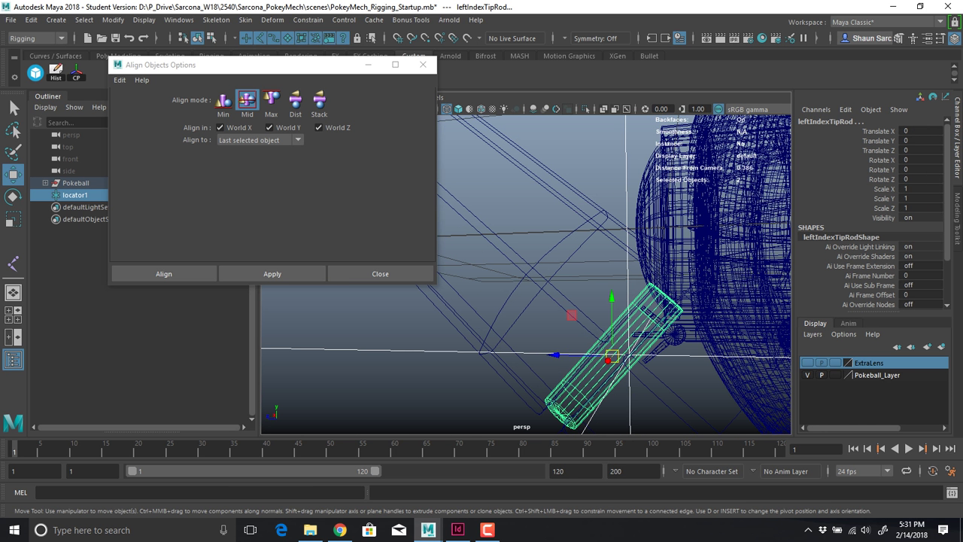
pyautogui.click(272, 274)
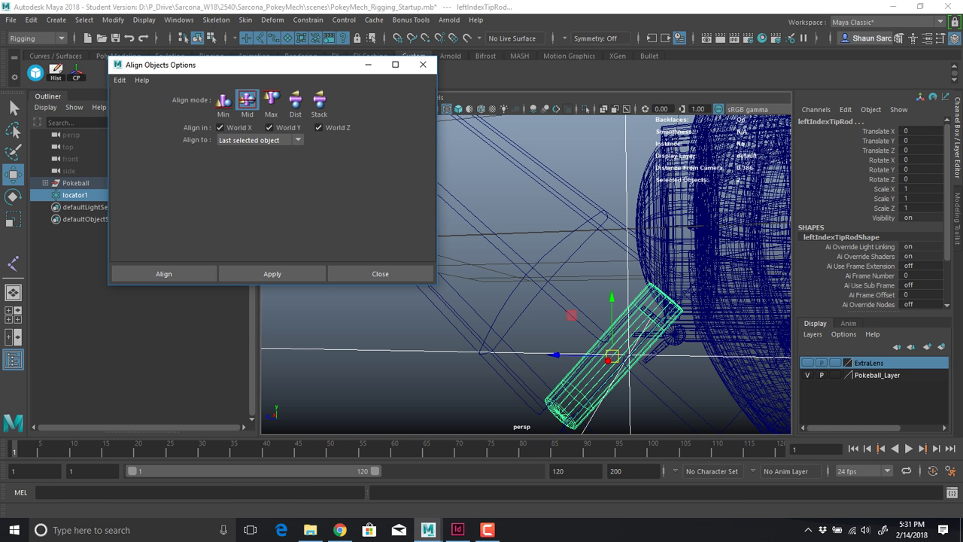
pyautogui.click(164, 274)
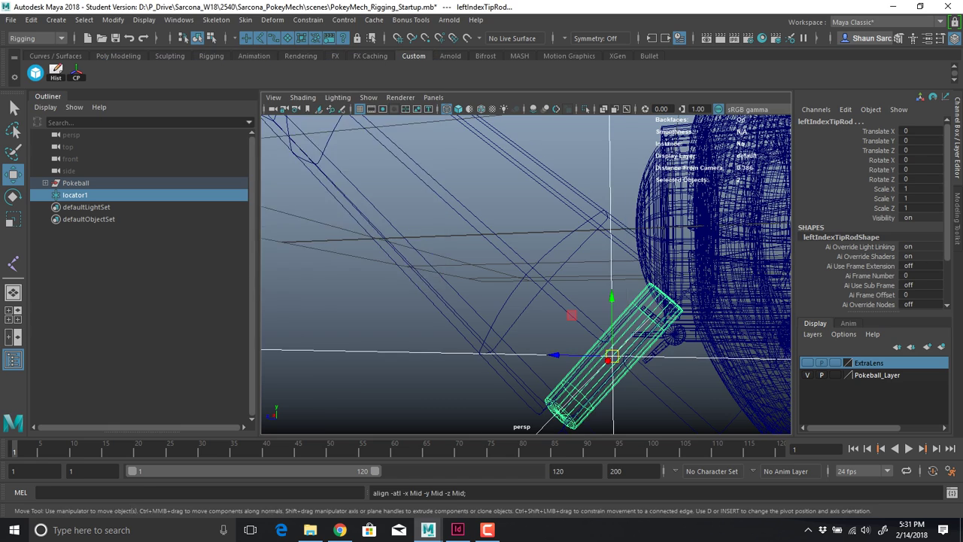
# Duplicate the locator centred on the left index finger's tip rod
pyautogui.keyDown('alt'); pyautogui.moveTo(572, 301); pyautogui.dragTo(624, 256); pyautogui.keyUp('alt')
pyautogui.keyDown('alt'); pyautogui.moveTo(624, 256); pyautogui.dragTo(481, 265, button='right'); pyautogui.keyUp('alt')
pyautogui.keyDown('alt'); pyautogui.moveTo(527, 301); pyautogui.dragTo(406, 256); pyautogui.keyUp('alt')
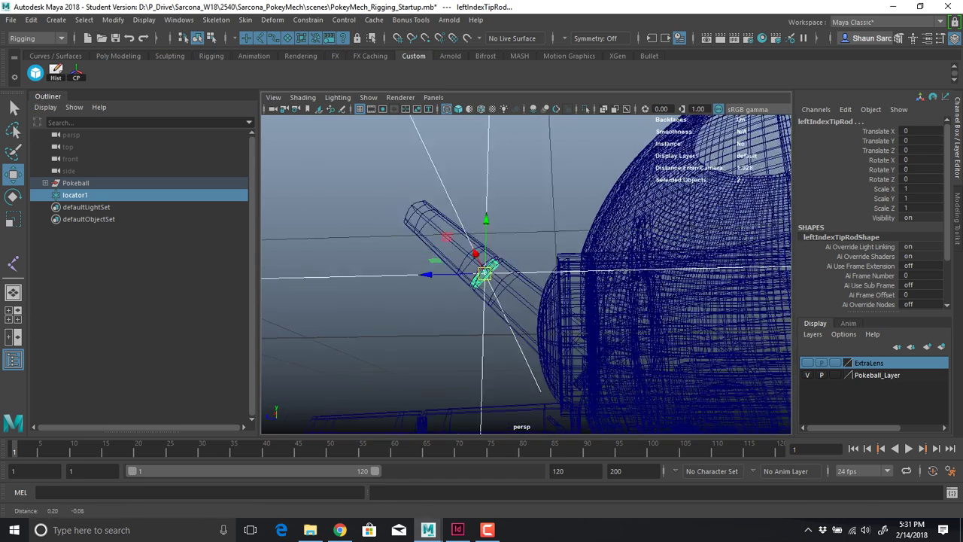
pyautogui.keyDown('alt'); pyautogui.moveTo(481, 286); pyautogui.dragTo(466, 263); pyautogui.keyUp('alt')
pyautogui.click(468, 177)
pyautogui.keyDown('alt'); pyautogui.moveTo(468, 188); pyautogui.dragTo(474, 293); pyautogui.keyUp('alt')
pyautogui.hotkey('ctrl', 'd')
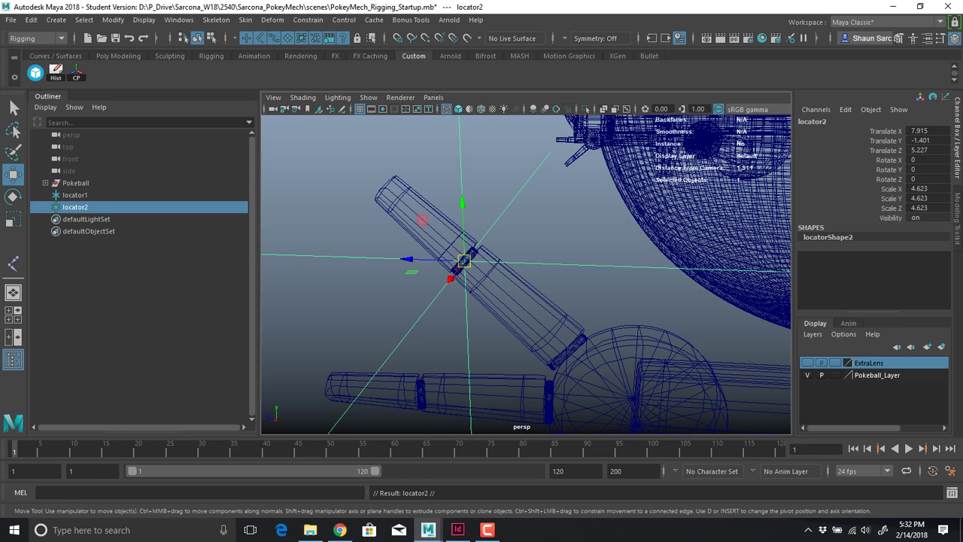
# Add leftIndexBaseRod to the selection and align the duplicated locator to the rod's centre by repeating Align Objects
pyautogui.keyDown('alt'); pyautogui.moveTo(482, 293); pyautogui.dragTo(418, 205, button='middle'); pyautogui.keyUp('alt')
pyautogui.keyDown('alt'); pyautogui.moveTo(419, 205); pyautogui.dragTo(496, 211, button='right'); pyautogui.keyUp('alt')
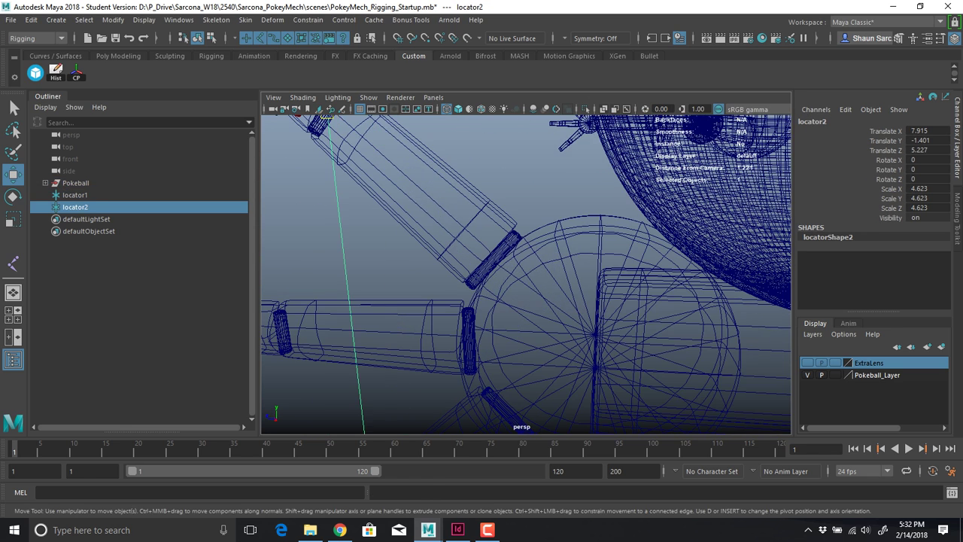
pyautogui.keyDown('shift'); pyautogui.click(498, 256); pyautogui.keyUp('shift')
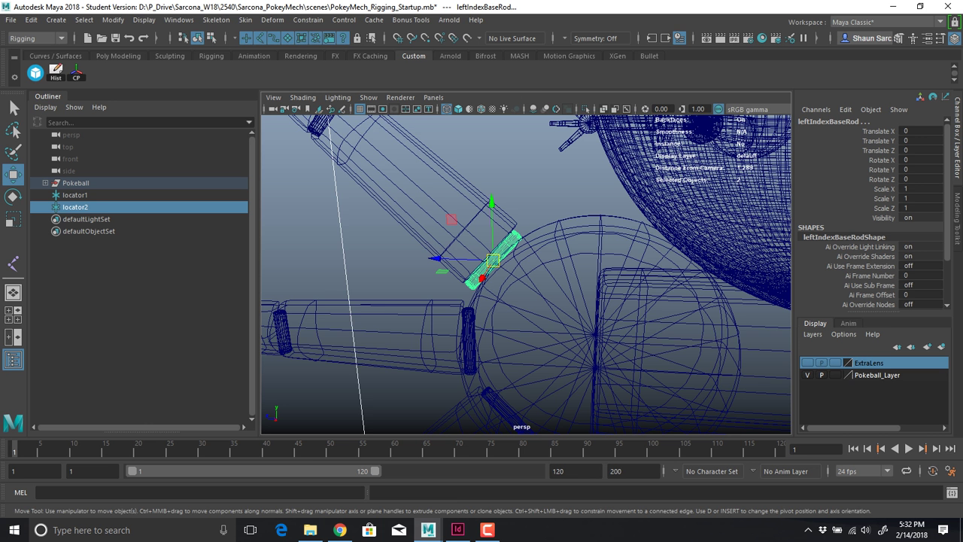
pyautogui.press('g')
pyautogui.keyDown('alt'); pyautogui.moveTo(498, 257); pyautogui.dragTo(440, 257, button='right'); pyautogui.keyUp('alt')
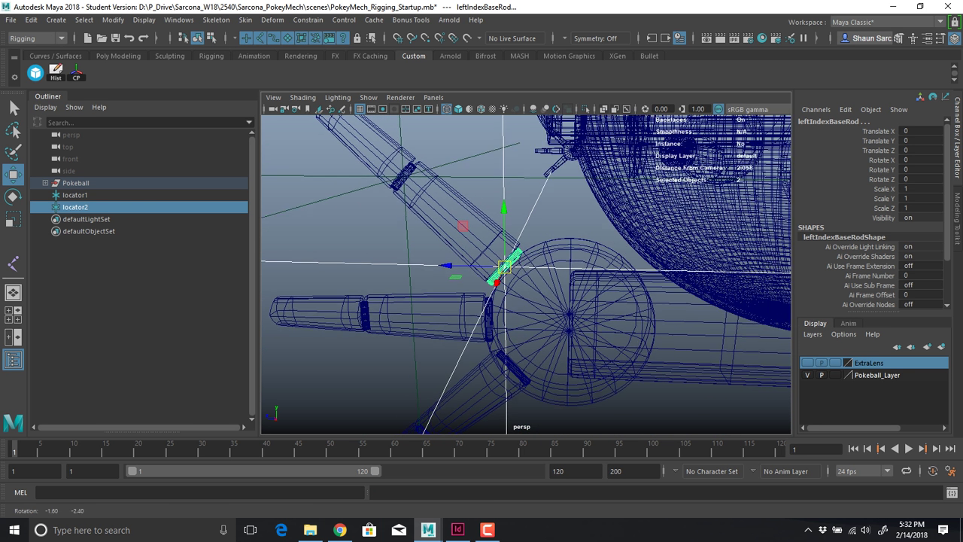
pyautogui.keyDown('alt'); pyautogui.moveTo(440, 258); pyautogui.dragTo(442, 247); pyautogui.keyUp('alt')
# Duplicate the index base locator and align the copy to the centre of leftMiddleTipRod
pyautogui.click(75, 207)
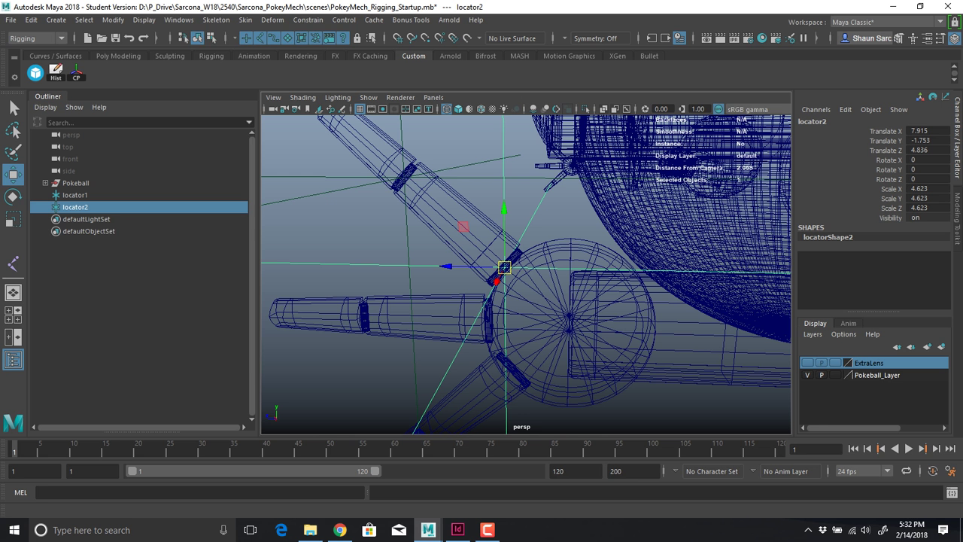
pyautogui.click(113, 19)
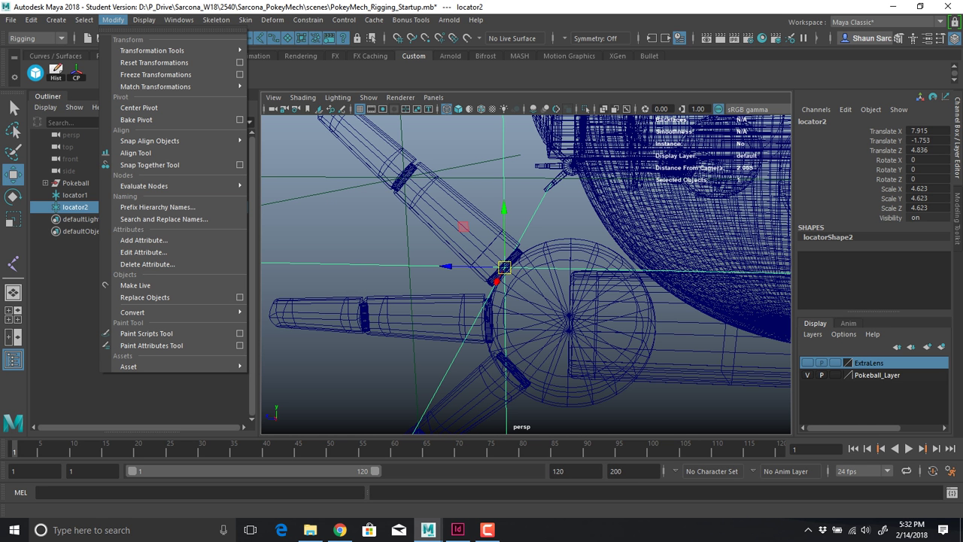
pyautogui.press('Escape')
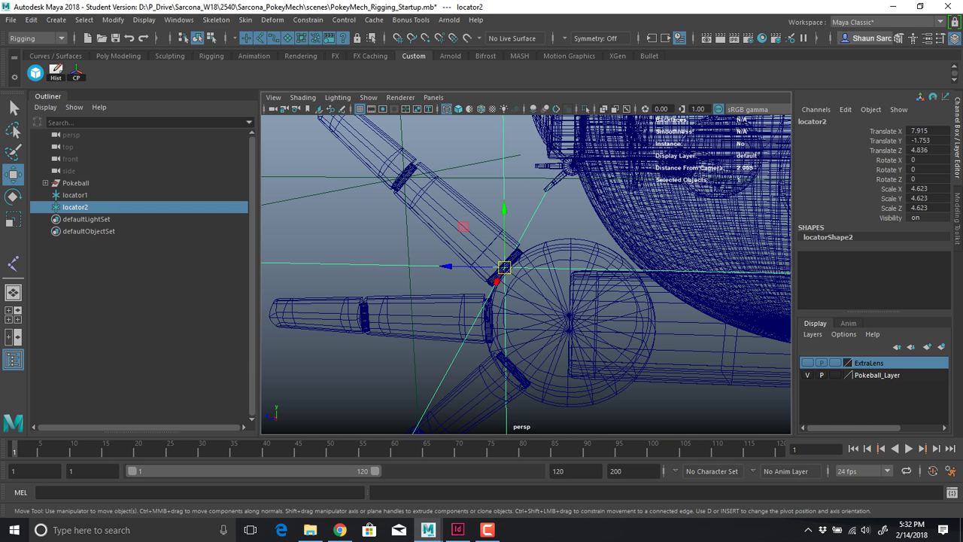
pyautogui.hotkey('ctrl', 'd')
pyautogui.keyDown('alt'); pyautogui.moveTo(466, 293); pyautogui.dragTo(602, 279); pyautogui.keyUp('alt')
pyautogui.keyDown('shift'); pyautogui.click(361, 279); pyautogui.keyUp('shift')
pyautogui.press('g')
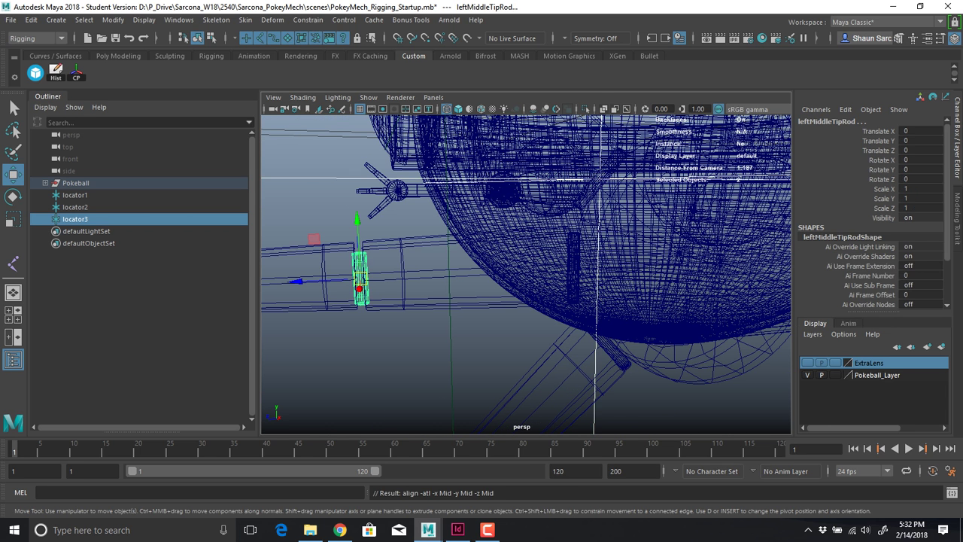
# Duplicate the middle tip locator and align the copy to the centre of leftMiddleBaseRod
pyautogui.keyDown('shift'); pyautogui.click(360, 278); pyautogui.keyUp('shift')
pyautogui.hotkey('ctrl', 'd')
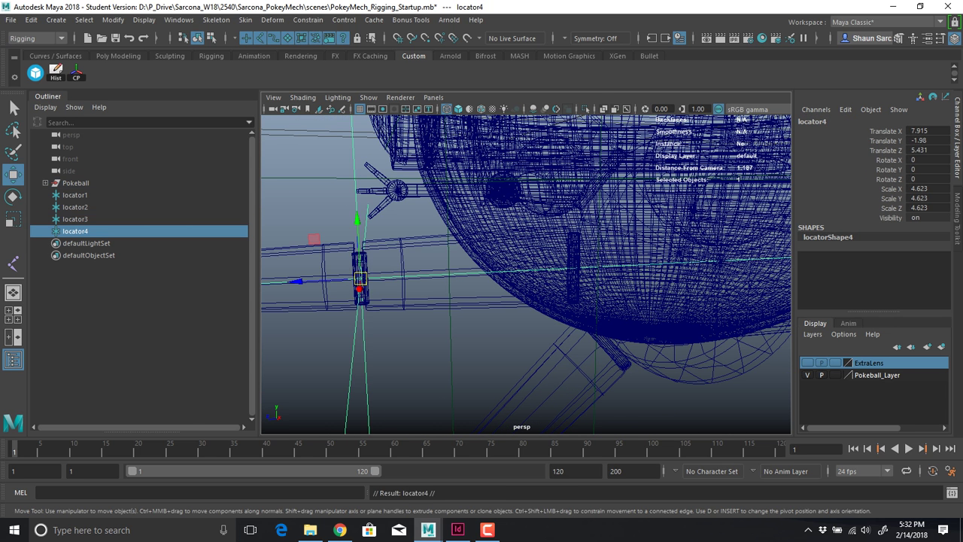
pyautogui.keyDown('alt'); pyautogui.moveTo(512, 286); pyautogui.dragTo(440, 283); pyautogui.keyUp('alt')
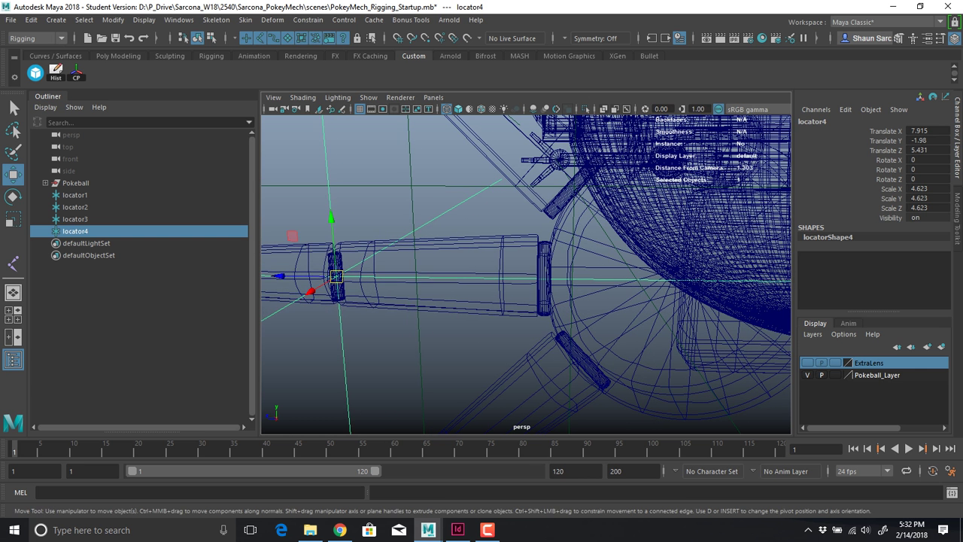
pyautogui.keyDown('shift'); pyautogui.click(544, 289); pyautogui.keyUp('shift')
pyautogui.press('g')
# Duplicate the middle base locator and align the copy to the centre of leftPinkyBaseRod
pyautogui.keyDown('shift'); pyautogui.click(544, 305); pyautogui.keyUp('shift')
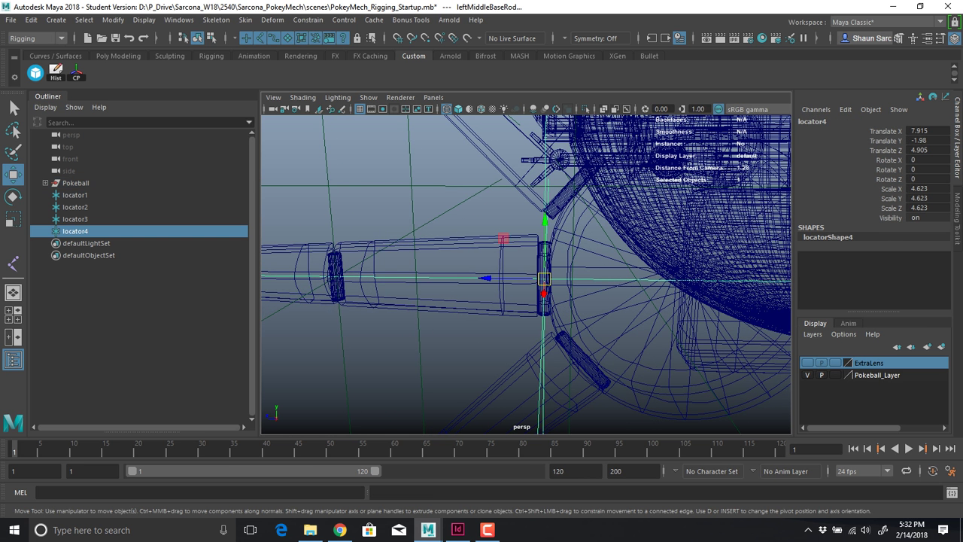
pyautogui.hotkey('ctrl', 'd')
pyautogui.keyDown('alt'); pyautogui.moveTo(538, 309); pyautogui.dragTo(448, 254, button='middle'); pyautogui.keyUp('alt')
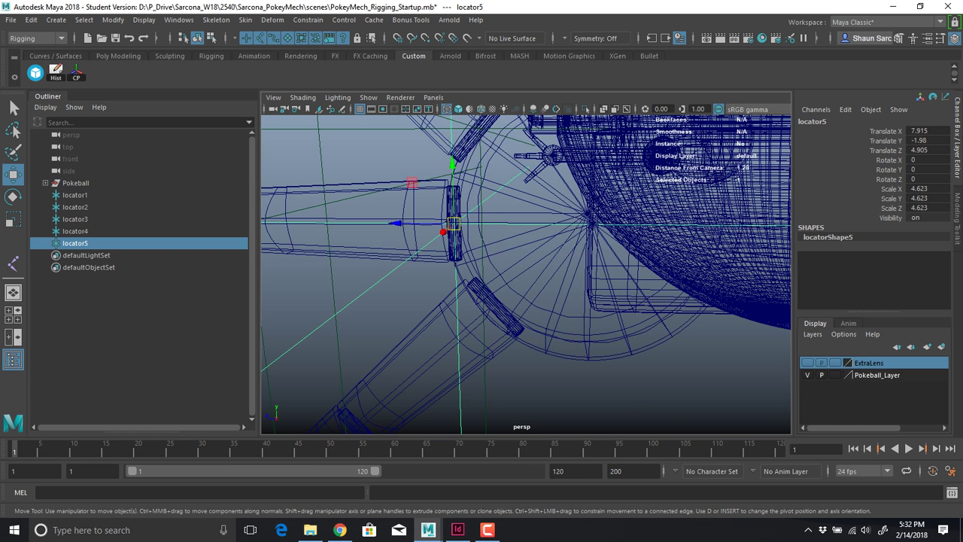
pyautogui.keyDown('shift'); pyautogui.click(503, 301); pyautogui.keyUp('shift')
pyautogui.hotkey('ctrl', 'z')
pyautogui.keyDown('shift'); pyautogui.click(497, 307); pyautogui.keyUp('shift')
pyautogui.press('g')
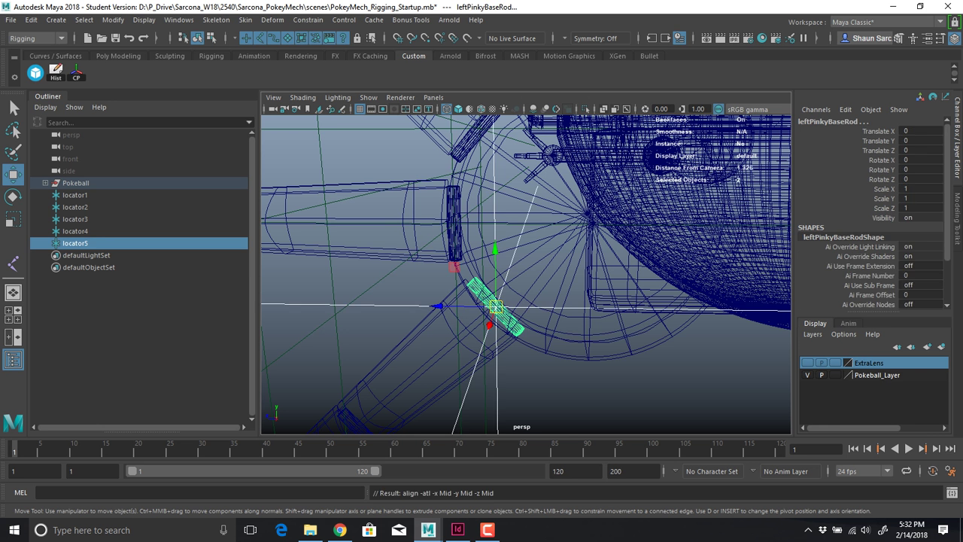
# Duplicate the pinky base locator and align the copy to the centre of leftPinkyTipRod
pyautogui.click(498, 386)
pyautogui.hotkey('ctrl', 'd')
pyautogui.keyDown('alt'); pyautogui.moveTo(497, 380); pyautogui.dragTo(550, 323, button='middle'); pyautogui.keyUp('alt')
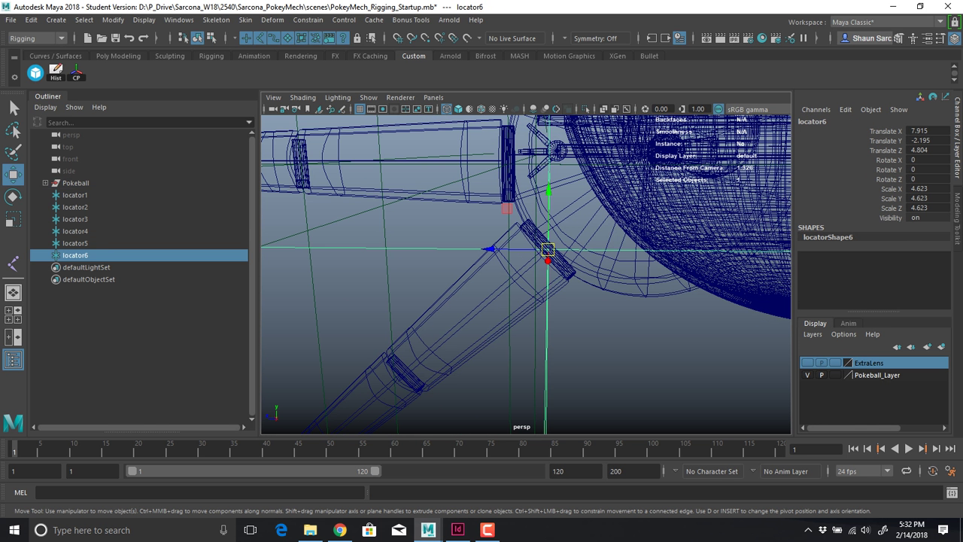
pyautogui.press('v')
pyautogui.click(413, 375)
pyautogui.hotkey('ctrl', 'z')
pyautogui.keyDown('shift'); pyautogui.click(407, 375); pyautogui.keyUp('shift')
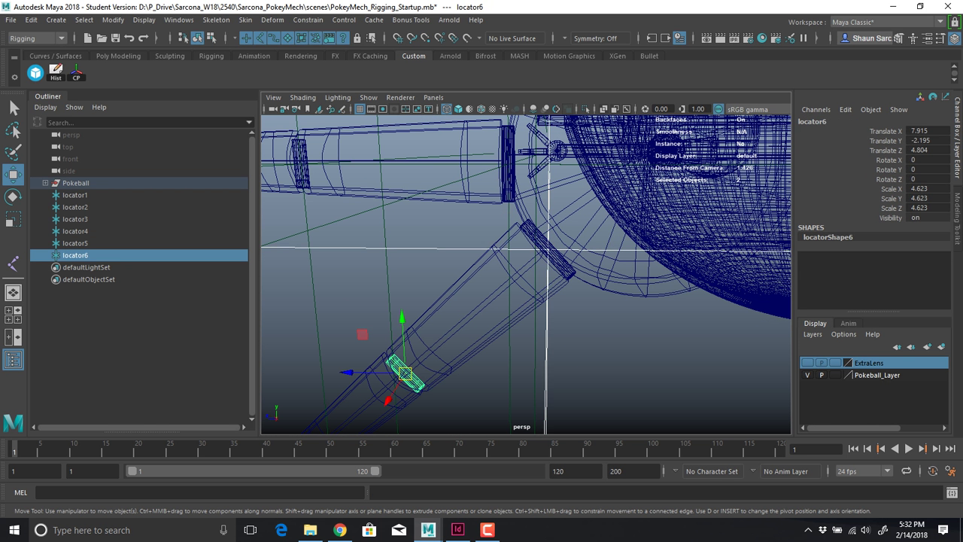
pyautogui.press('g')
# Scale all six locators down uniformly to about 0.173 and clear the selection
pyautogui.keyDown('alt'); pyautogui.moveTo(407, 375); pyautogui.dragTo(346, 375, button='right'); pyautogui.keyUp('alt')
pyautogui.moveTo(347, 375)
pyautogui.keyDown('alt'); pyautogui.mouseDown()
pyautogui.moveTo(404, 377)
pyautogui.moveTo(331, 376)
pyautogui.mouseUp(); pyautogui.keyUp('alt')
pyautogui.keyDown('alt'); pyautogui.moveTo(331, 377); pyautogui.dragTo(290, 375, button='right'); pyautogui.keyUp('alt')
pyautogui.keyDown('alt'); pyautogui.moveTo(290, 374); pyautogui.dragTo(260, 374); pyautogui.keyUp('alt')
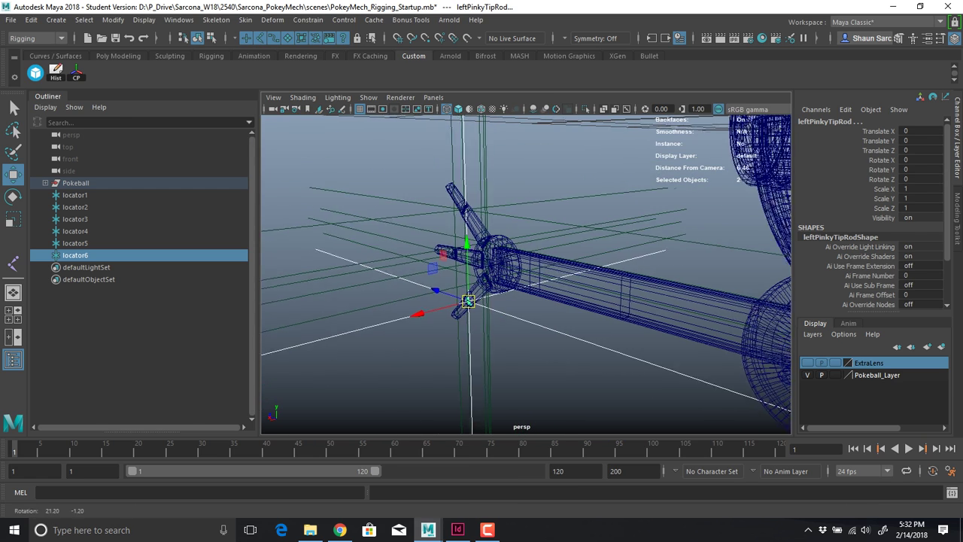
pyautogui.keyDown('alt'); pyautogui.moveTo(468, 301); pyautogui.dragTo(470, 300); pyautogui.keyUp('alt')
pyautogui.moveTo(75, 255); pyautogui.dragTo(75, 195)
pyautogui.press('r')
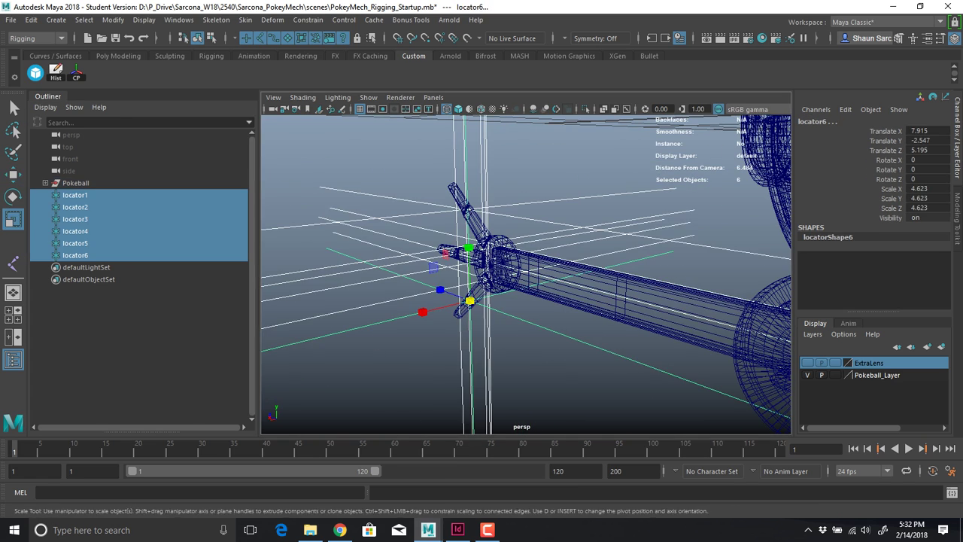
pyautogui.moveTo(470, 301); pyautogui.dragTo(449, 302)
pyautogui.moveTo(470, 301); pyautogui.dragTo(435, 301)
pyautogui.moveTo(470, 301); pyautogui.dragTo(420, 301)
pyautogui.moveTo(471, 301); pyautogui.dragTo(426, 301)
pyautogui.keyDown('alt'); pyautogui.moveTo(426, 301); pyautogui.dragTo(480, 304); pyautogui.keyUp('alt')
pyautogui.click(451, 361)
pyautogui.keyDown('alt'); pyautogui.moveTo(452, 361); pyautogui.dragTo(520, 353); pyautogui.keyUp('alt')
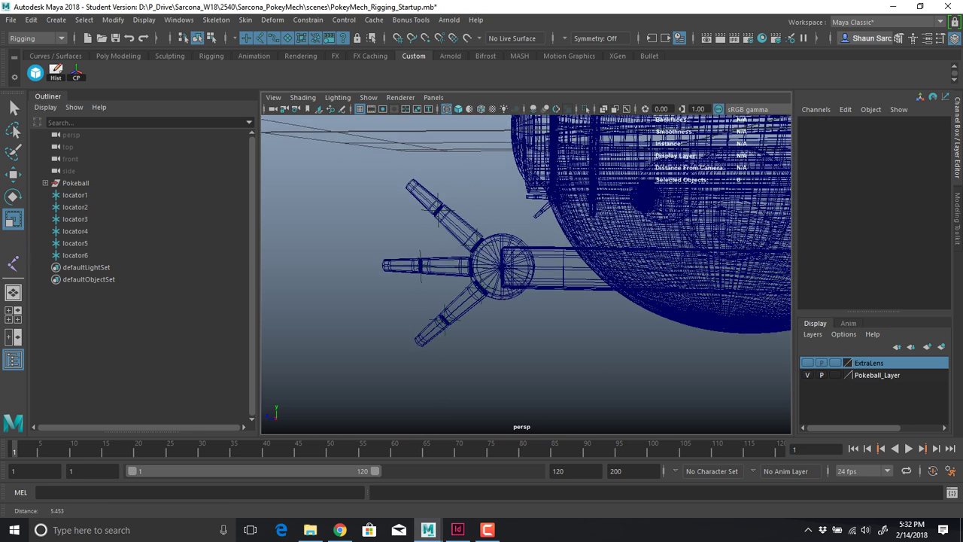
# Duplicate the index tip rod's locator and move the copy to the outer end of the left index finger
pyautogui.keyDown('alt'); pyautogui.moveTo(481, 324); pyautogui.dragTo(542, 328, button='right'); pyautogui.keyUp('alt')
pyautogui.keyDown('alt'); pyautogui.moveTo(497, 293); pyautogui.dragTo(642, 361, button='middle'); pyautogui.keyUp('alt')
pyautogui.keyDown('alt'); pyautogui.moveTo(482, 301); pyautogui.dragTo(602, 307, button='right'); pyautogui.keyUp('alt')
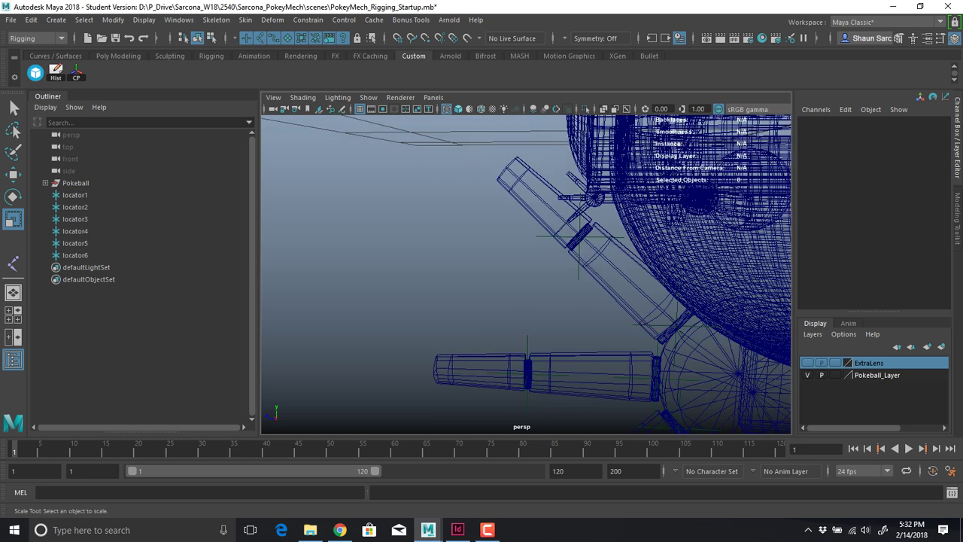
pyautogui.keyDown('alt'); pyautogui.moveTo(576, 248); pyautogui.dragTo(445, 297, button='middle'); pyautogui.keyUp('alt')
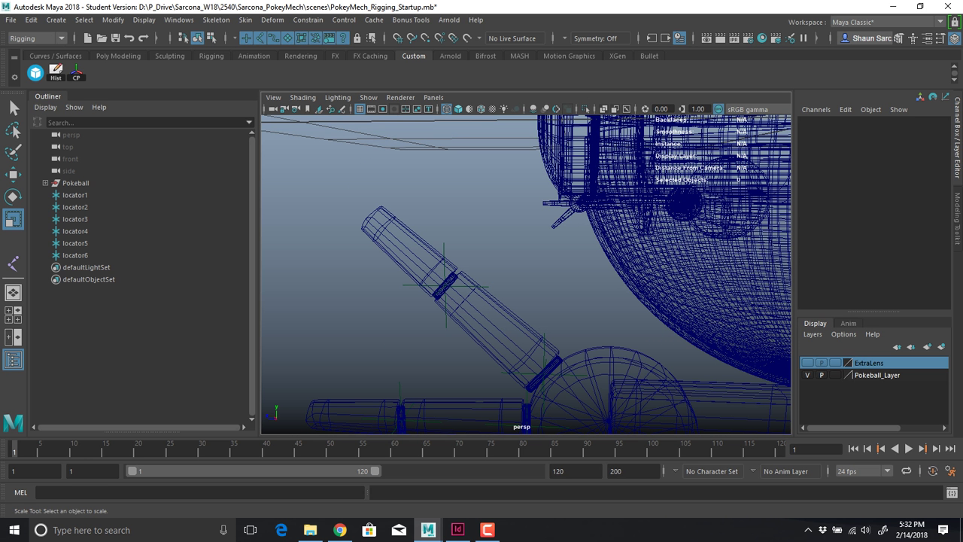
pyautogui.click(459, 286)
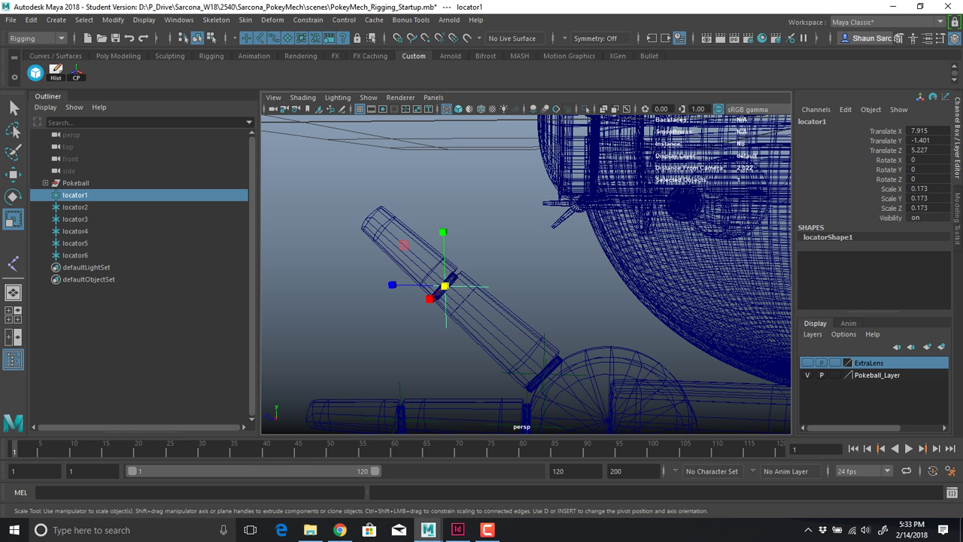
pyautogui.press('w')
pyautogui.hotkey('ctrl', 'd')
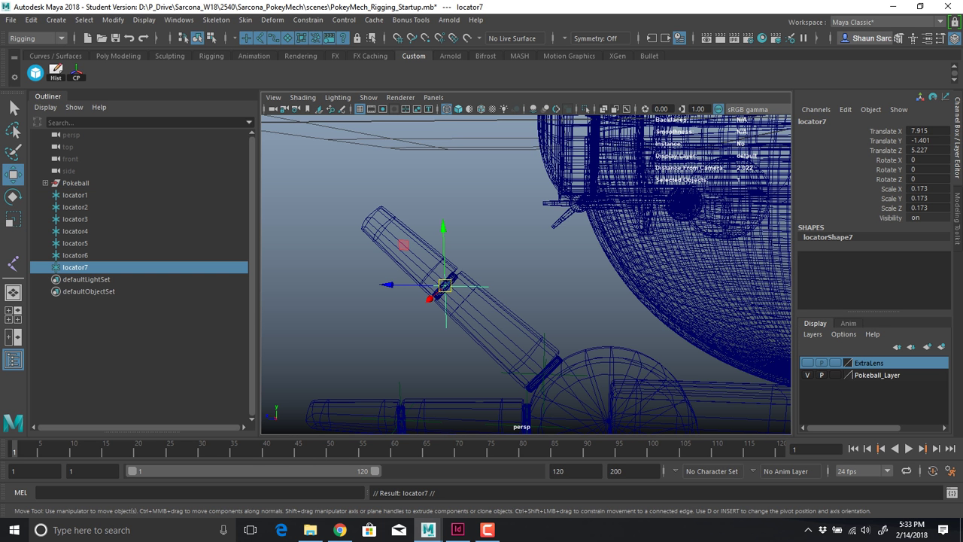
pyautogui.moveTo(445, 285); pyautogui.dragTo(366, 219)
pyautogui.keyDown('alt'); pyautogui.moveTo(366, 219); pyautogui.dragTo(388, 150, button='middle'); pyautogui.keyUp('alt')
# Duplicate the fingertip locator and move the copy to the middle finger's outer end, at about 7.965, -1.972, 5.82
pyautogui.hotkey('ctrl', 'd')
pyautogui.moveTo(387, 149); pyautogui.dragTo(324, 358)
pyautogui.keyDown('alt'); pyautogui.moveTo(324, 357); pyautogui.dragTo(354, 168, button='middle'); pyautogui.keyUp('alt')
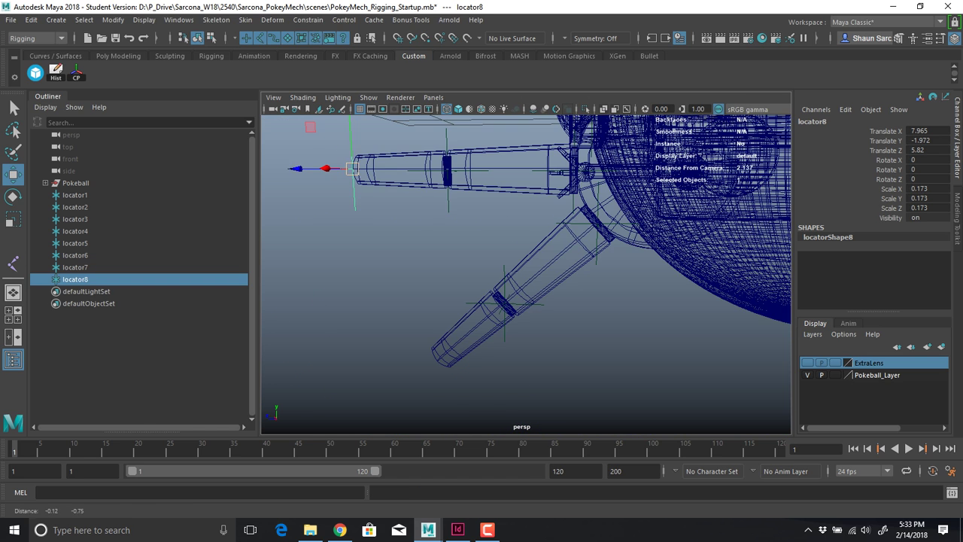
# Duplicate the middle fingertip locator and move the copy to the pinky's outer end, at about 7.965, -2.8, 5.489
pyautogui.hotkey('ctrl', 'd')
pyautogui.moveTo(353, 169); pyautogui.dragTo(437, 361)
pyautogui.keyDown('alt'); pyautogui.moveTo(438, 361); pyautogui.dragTo(369, 331, button='right'); pyautogui.keyUp('alt')
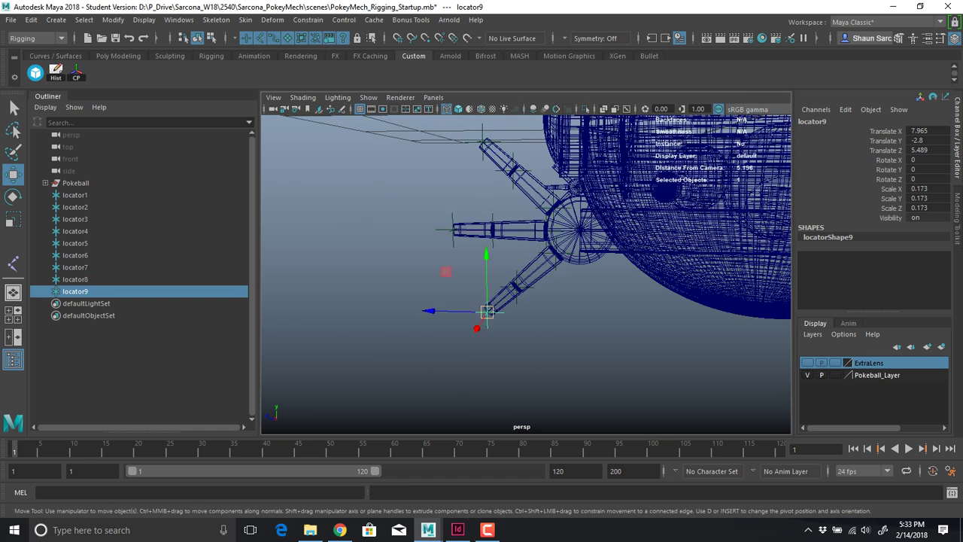
pyautogui.keyDown('alt'); pyautogui.moveTo(368, 331); pyautogui.dragTo(312, 324); pyautogui.keyUp('alt')
pyautogui.press('v')
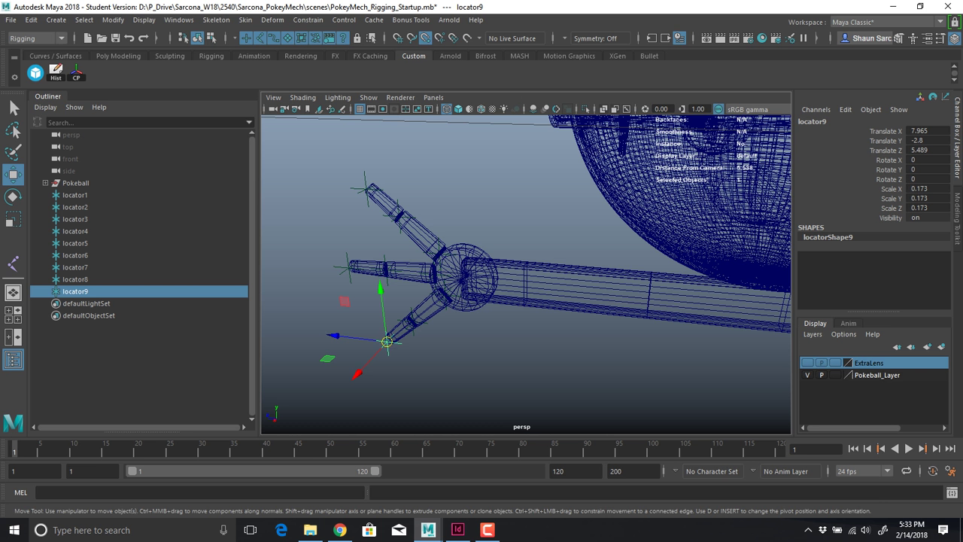
pyautogui.keyDown('alt'); pyautogui.moveTo(380, 339); pyautogui.dragTo(369, 316); pyautogui.keyUp('alt')
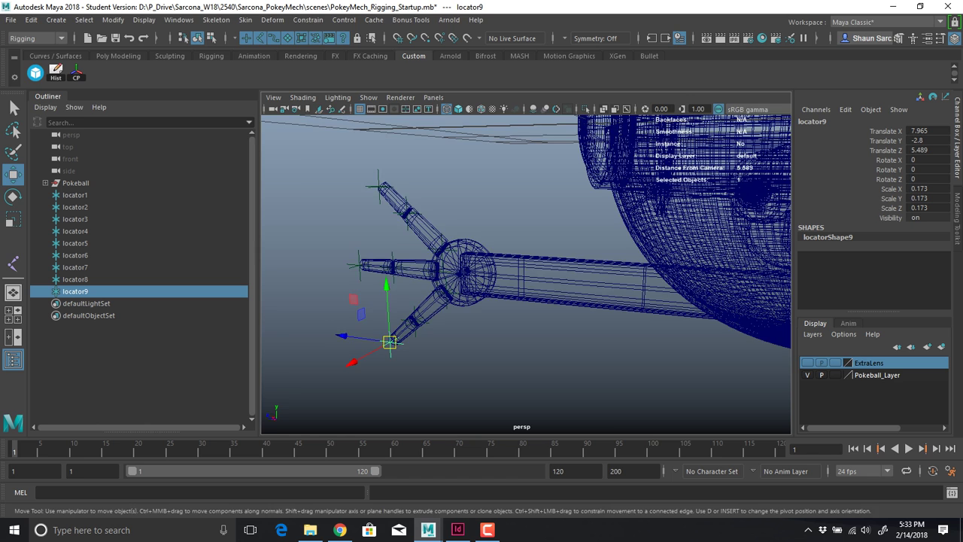
# Duplicate the pinky fingertip locator and add leftPalm to the selection
pyautogui.keyDown('alt'); pyautogui.moveTo(369, 316); pyautogui.dragTo(459, 323, button='right'); pyautogui.keyUp('alt')
pyautogui.keyDown('alt'); pyautogui.moveTo(384, 308); pyautogui.dragTo(512, 324, button='middle'); pyautogui.keyUp('alt')
pyautogui.moveTo(512, 324)
pyautogui.keyDown('alt'); pyautogui.mouseDown()
pyautogui.moveTo(576, 324)
pyautogui.moveTo(527, 322)
pyautogui.mouseUp(); pyautogui.keyUp('alt')
pyautogui.keyDown('alt'); pyautogui.moveTo(527, 322); pyautogui.dragTo(510, 295, button='middle'); pyautogui.keyUp('alt')
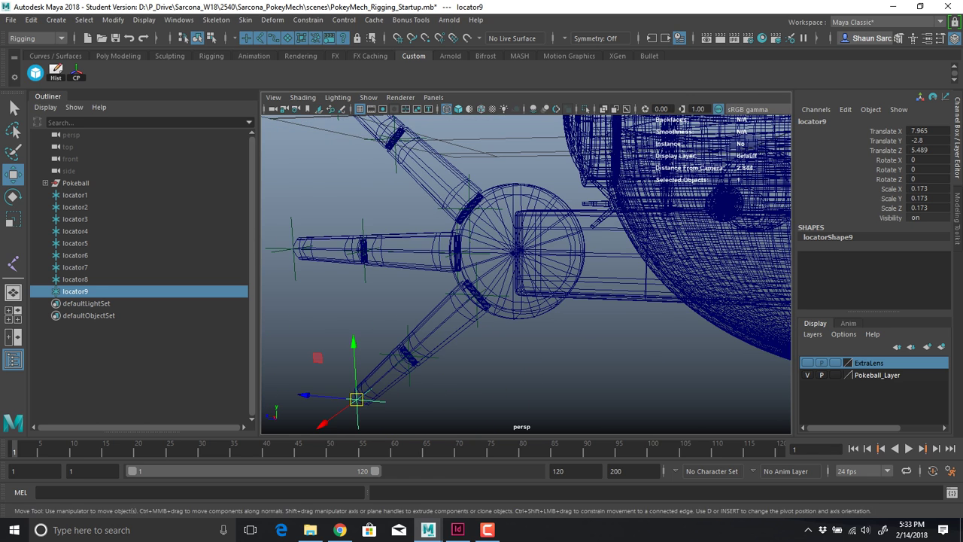
pyautogui.hotkey('ctrl', 'd')
pyautogui.keyDown('shift'); pyautogui.click(502, 277); pyautogui.keyUp('shift')
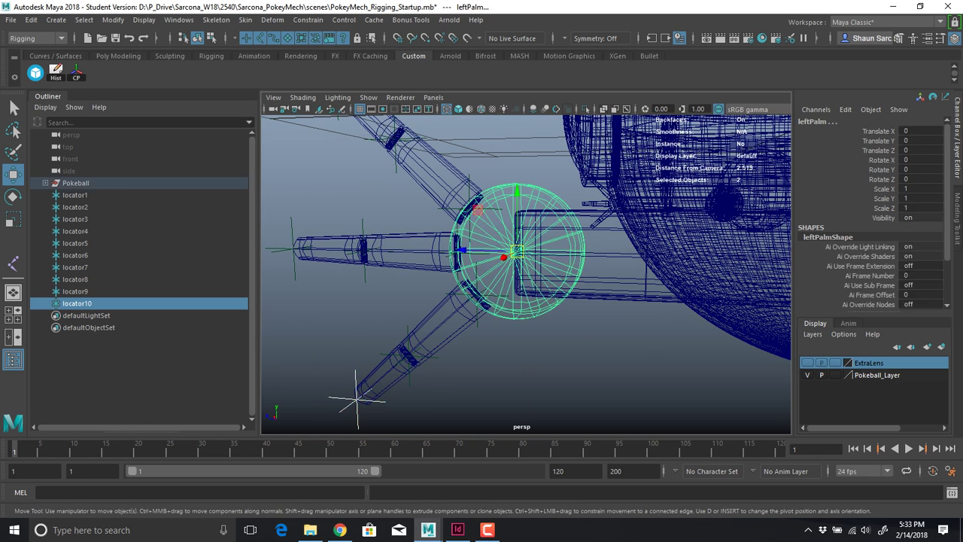
# Add the Align Objects command to the Custom shelf and use it to align the duplicated locator to the palm's centre
pyautogui.click(113, 19)
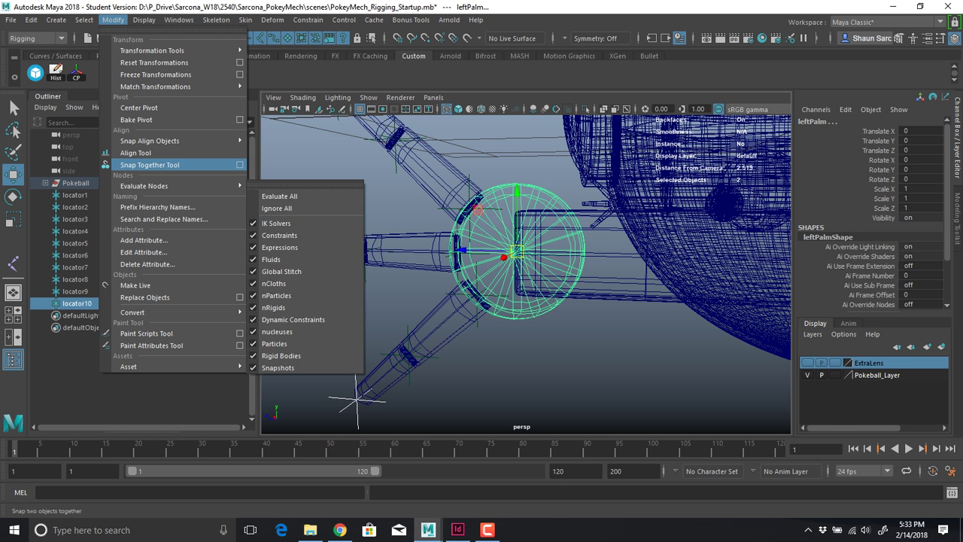
pyautogui.moveTo(149, 141)
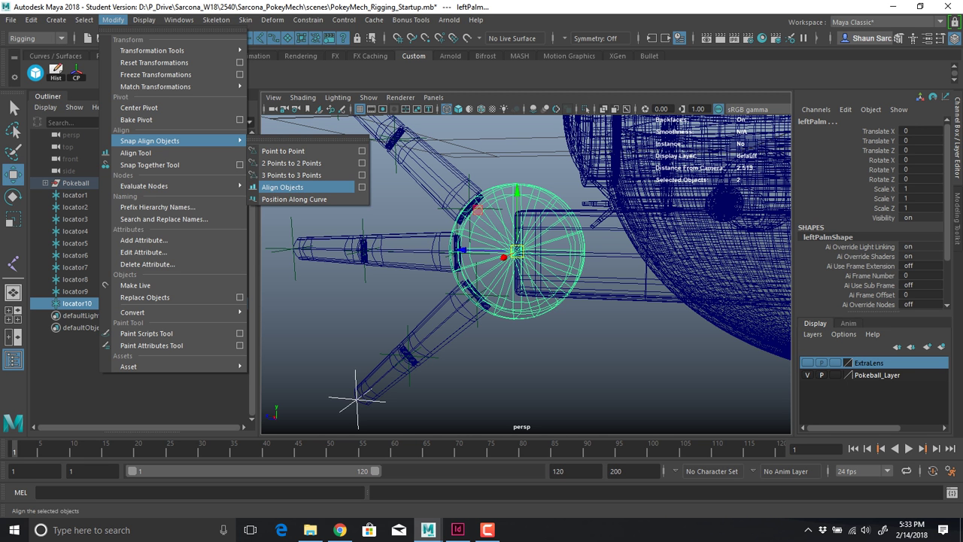
pyautogui.keyDown('ctrl'); pyautogui.keyDown('shift'); pyautogui.click(283, 187); pyautogui.keyUp('shift'); pyautogui.keyUp('ctrl')
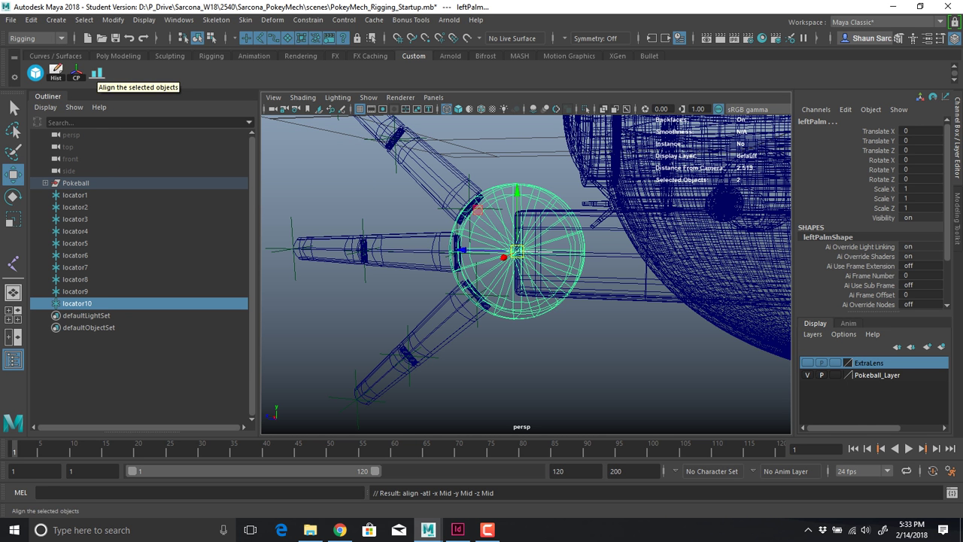
pyautogui.click(96, 73)
pyautogui.click(346, 181)
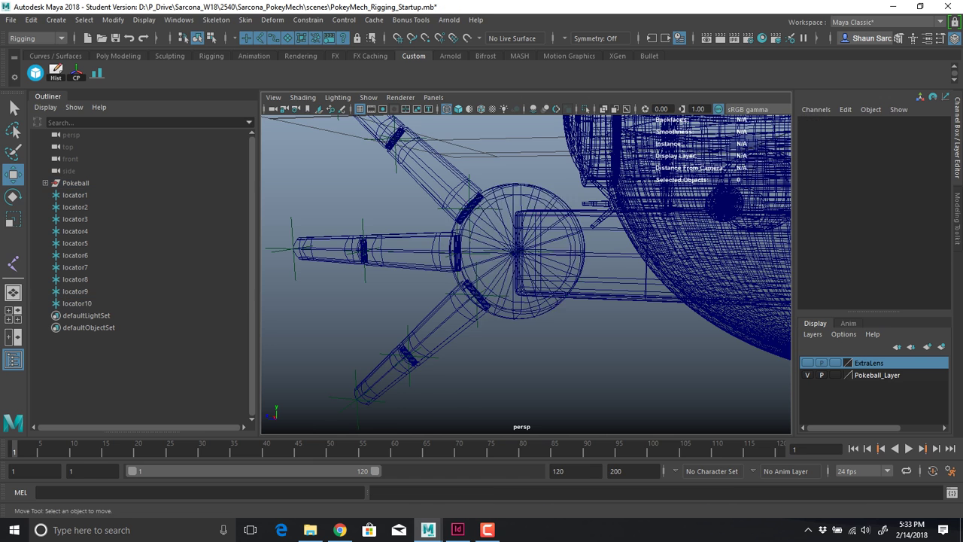
# Duplicate the locator at the pinky's base rod for use further up the left arm
pyautogui.scroll(-4, 526, 275)
pyautogui.click(495, 302)
pyautogui.keyDown('alt'); pyautogui.moveTo(495, 303); pyautogui.dragTo(441, 331); pyautogui.keyUp('alt')
pyautogui.hotkey('ctrl', 'd')
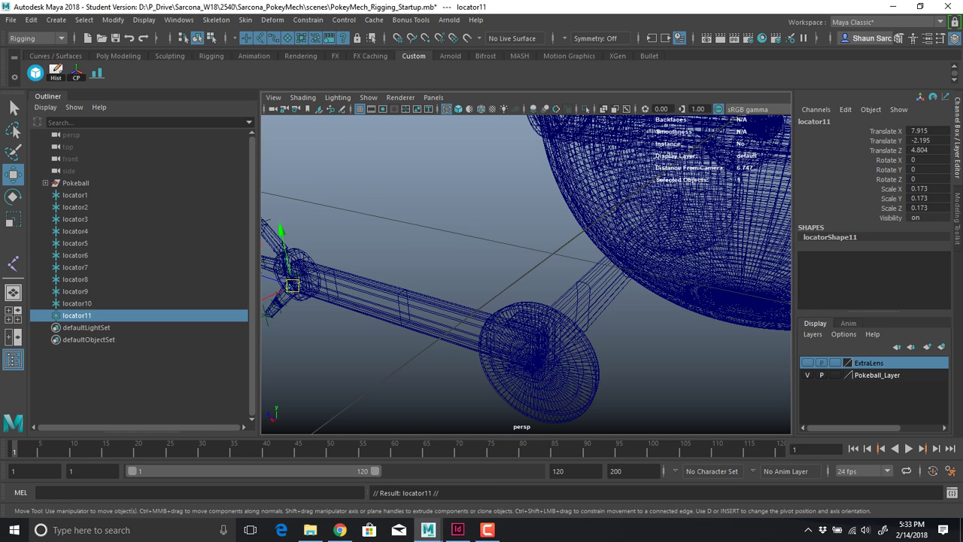
# Snap the duplicated locator to a vertex at the left elbow, at about 8.15, -1.971, 1.036
pyautogui.press('4')
pyautogui.press('5')
pyautogui.keyDown('alt'); pyautogui.moveTo(519, 294); pyautogui.dragTo(346, 282); pyautogui.keyUp('alt')
pyautogui.keyDown('alt'); pyautogui.moveTo(482, 286); pyautogui.dragTo(369, 264); pyautogui.keyUp('alt')
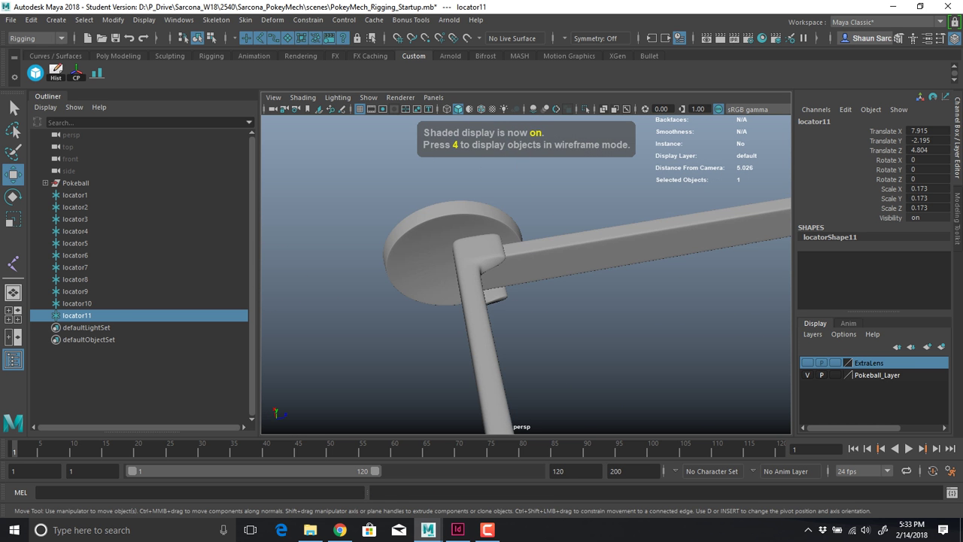
pyautogui.press('4')
pyautogui.moveTo(421, 278)
pyautogui.keyDown('alt'); pyautogui.mouseDown()
pyautogui.moveTo(587, 301)
pyautogui.moveTo(553, 308)
pyautogui.mouseUp(); pyautogui.keyUp('alt')
pyautogui.press('v')
pyautogui.moveTo(651, 225); pyautogui.dragTo(433, 315)
pyautogui.press('5')
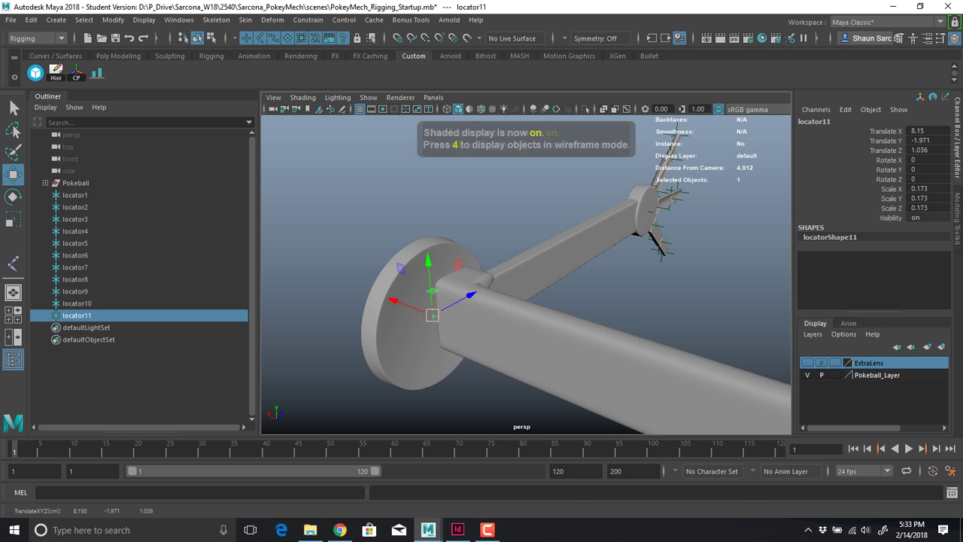
# Centre the elbow locator in the left elbow joint by moving it horizontally to about X 7.982, Z 1.148
pyautogui.scroll(3, 433, 316)
pyautogui.scroll(2, 432, 316)
pyautogui.keyDown('alt'); pyautogui.moveTo(433, 316); pyautogui.dragTo(519, 264, button='middle'); pyautogui.keyUp('alt')
pyautogui.scroll(3, 519, 265)
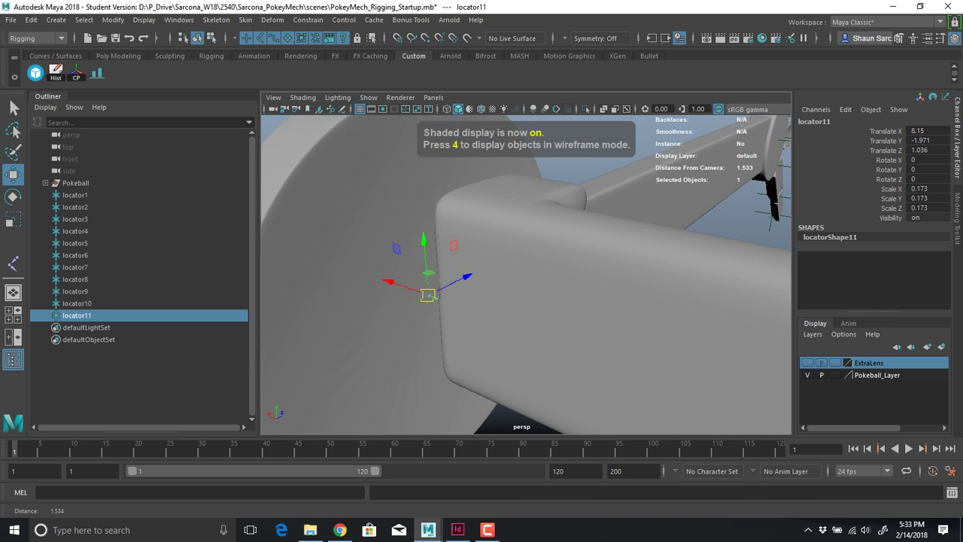
pyautogui.keyDown('alt'); pyautogui.moveTo(519, 265); pyautogui.dragTo(324, 262); pyautogui.keyUp('alt')
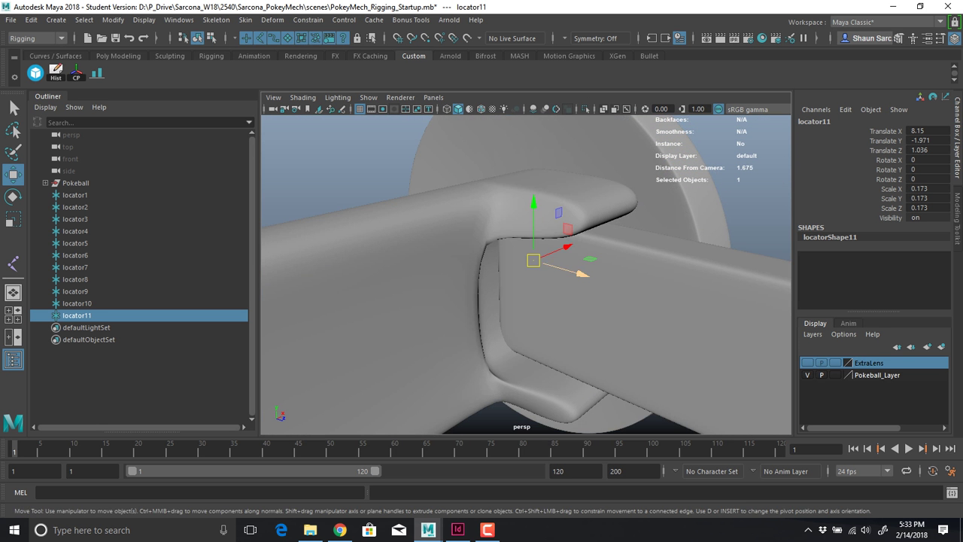
pyautogui.press('space')
pyautogui.moveTo(511, 260); pyautogui.dragTo(476, 263)
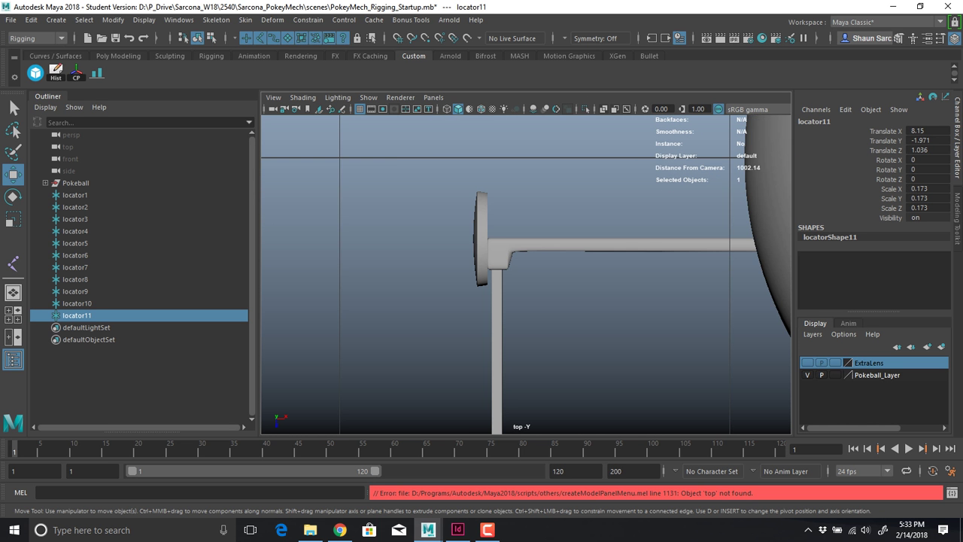
pyautogui.press('4')
pyautogui.press('f')
pyautogui.scroll(-1, 477, 263)
pyautogui.scroll(-4, 526, 275)
pyautogui.keyDown('alt'); pyautogui.moveTo(526, 274); pyautogui.dragTo(535, 263, button='middle'); pyautogui.keyUp('alt')
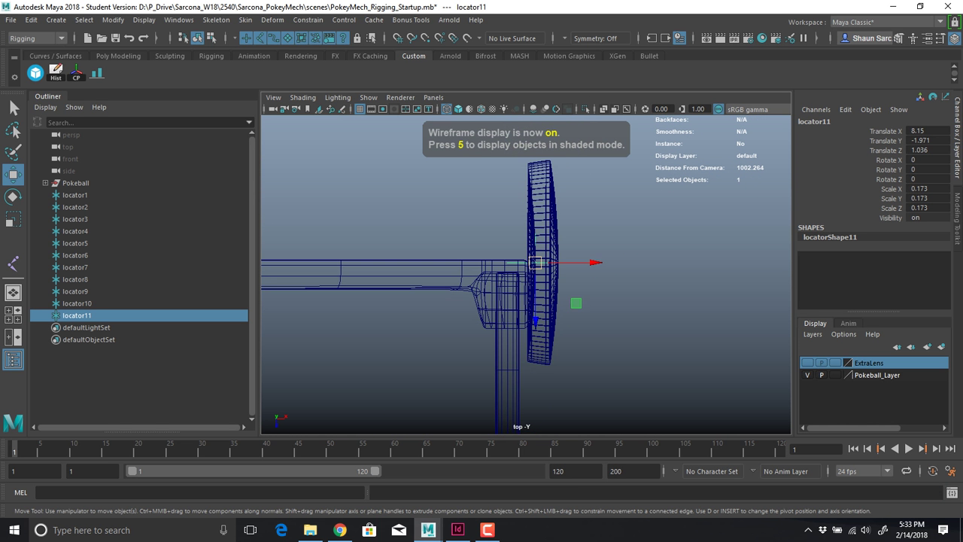
pyautogui.moveTo(535, 262); pyautogui.dragTo(465, 263)
pyautogui.scroll(7, 508, 281)
pyautogui.press('space')
pyautogui.press('5')
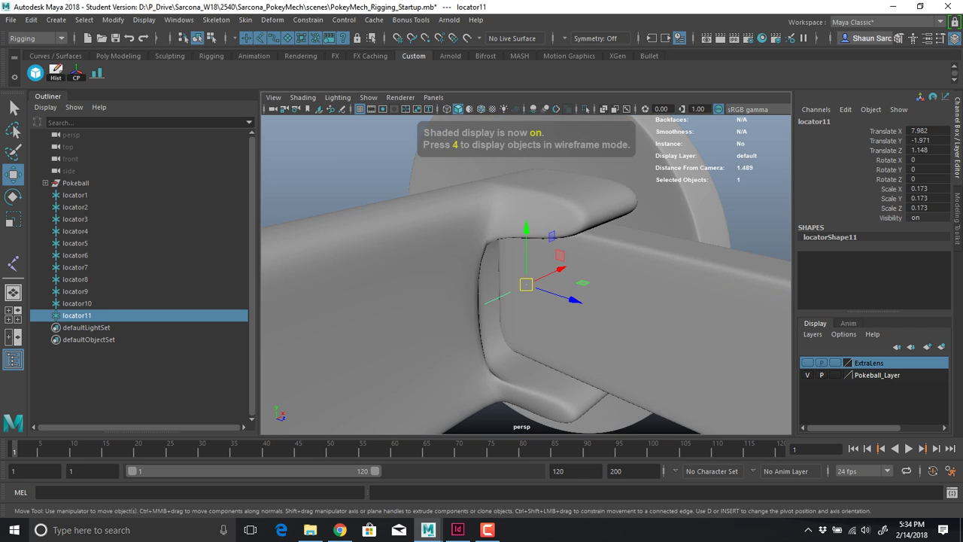
# Duplicate the elbow locator and align the copy to the centre of leftShoulder
pyautogui.scroll(-13, 526, 276)
pyautogui.moveTo(527, 286)
pyautogui.keyDown('alt'); pyautogui.mouseDown()
pyautogui.moveTo(391, 288)
pyautogui.moveTo(346, 312)
pyautogui.mouseUp(); pyautogui.keyUp('alt')
pyautogui.hotkey('ctrl', 'd')
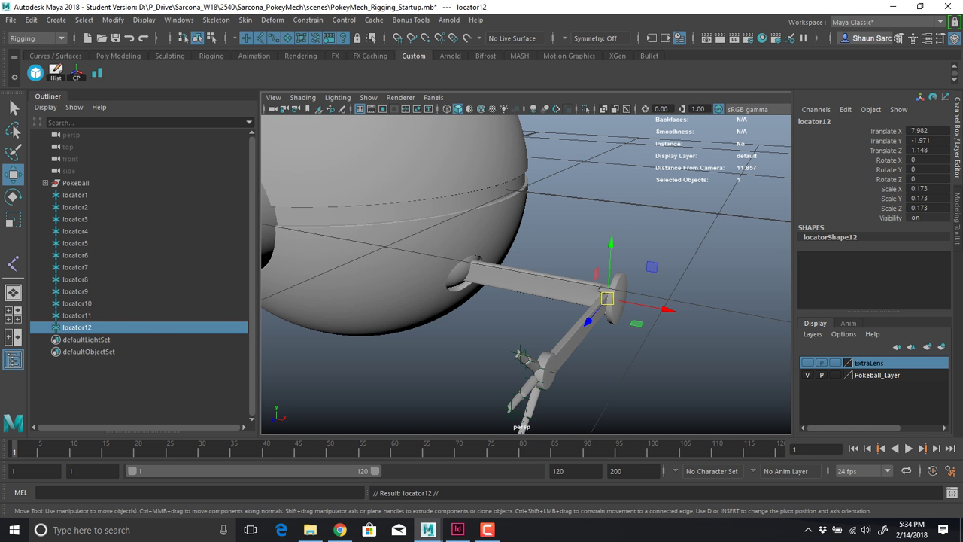
pyautogui.keyDown('shift'); pyautogui.click(455, 271); pyautogui.keyUp('shift')
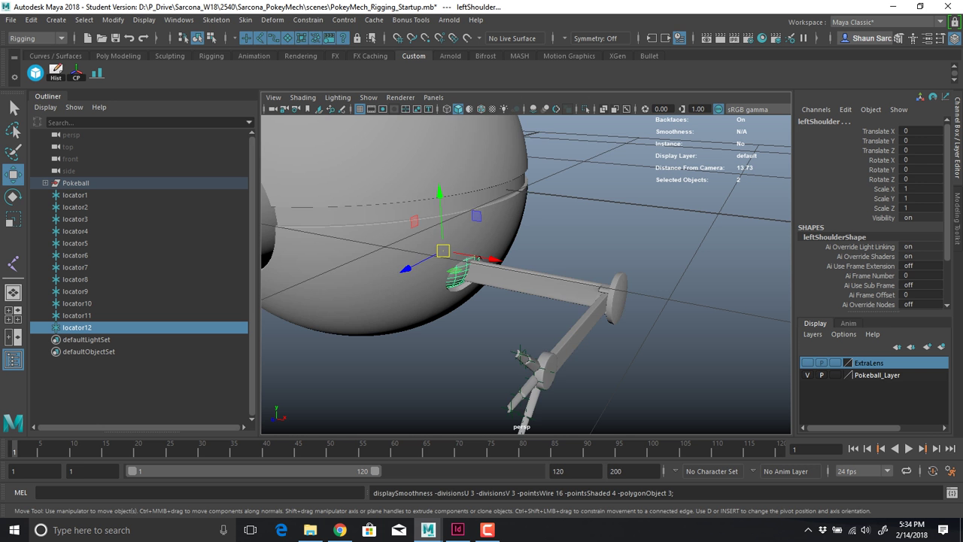
pyautogui.press('4')
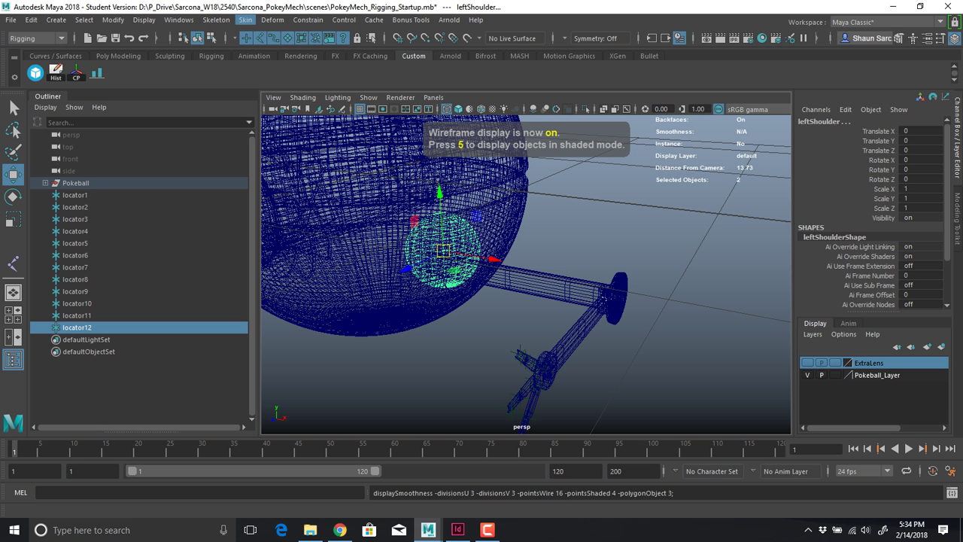
pyautogui.click(97, 73)
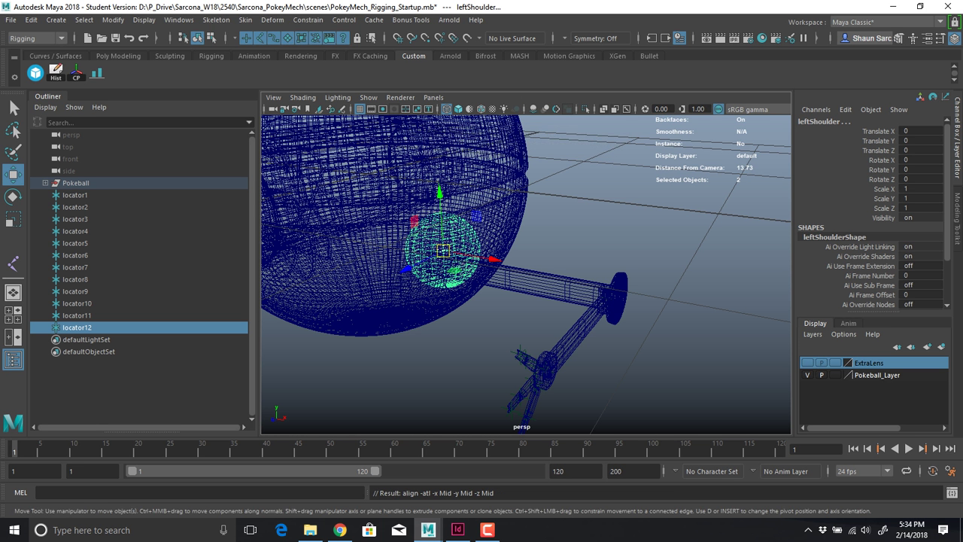
pyautogui.click(399, 376)
# Select locator1 through locator12 and isolate them in the perspective view
pyautogui.press('5')
pyautogui.moveTo(399, 376)
pyautogui.keyDown('alt'); pyautogui.mouseDown()
pyautogui.moveTo(470, 348)
pyautogui.moveTo(553, 346)
pyautogui.mouseUp(); pyautogui.keyUp('alt')
pyautogui.press('4')
pyautogui.scroll(-3, 526, 275)
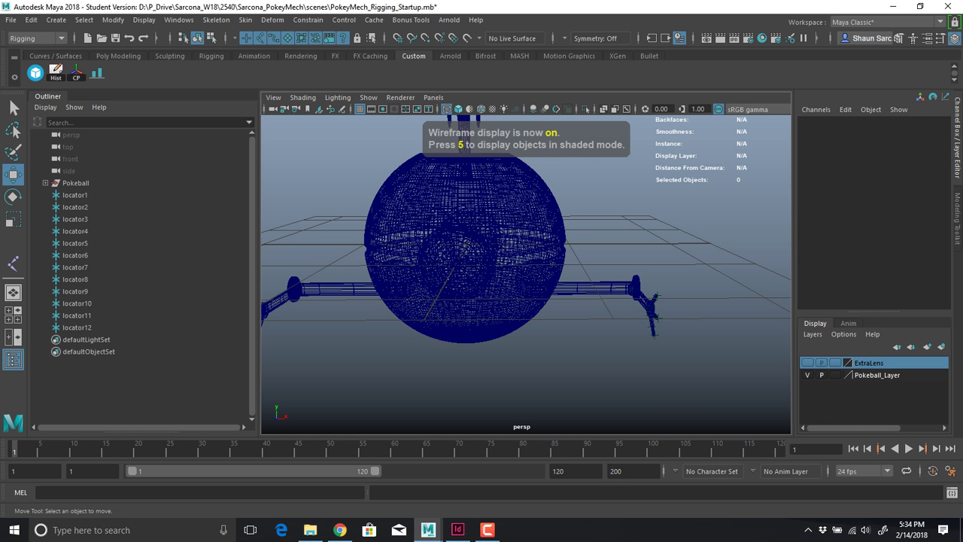
pyautogui.moveTo(79, 327); pyautogui.dragTo(79, 195)
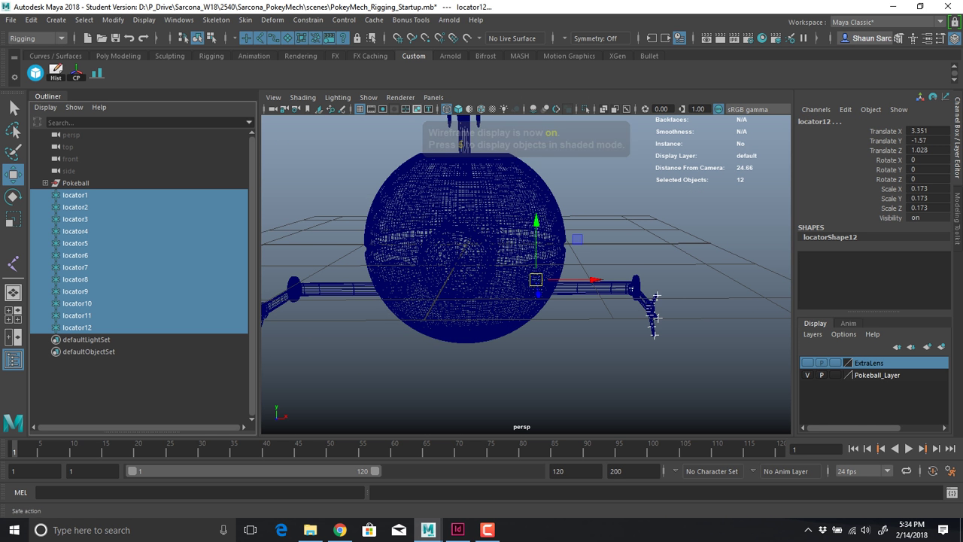
pyautogui.click(585, 109)
pyautogui.keyDown('alt'); pyautogui.moveTo(553, 253); pyautogui.dragTo(566, 290); pyautogui.keyUp('alt')
pyautogui.scroll(2, 614, 260)
pyautogui.scroll(2, 566, 290)
pyautogui.press('q')
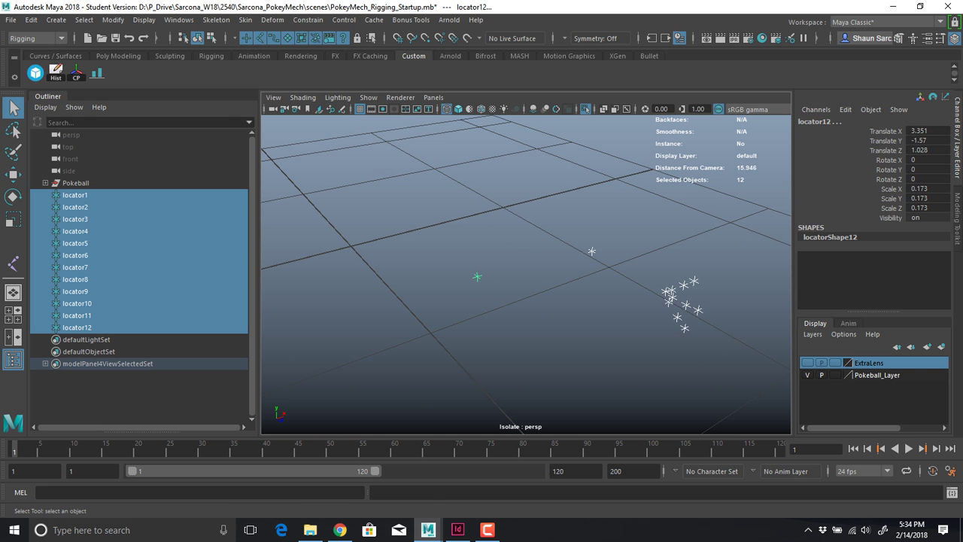
# Examine the isolated shoulder, elbow and finger locators by selecting them in turn
pyautogui.moveTo(464, 263); pyautogui.dragTo(493, 291)
pyautogui.moveTo(577, 226); pyautogui.dragTo(599, 256)
pyautogui.keyDown('alt'); pyautogui.moveTo(600, 256); pyautogui.dragTo(611, 240); pyautogui.keyUp('alt')
pyautogui.scroll(5, 611, 241)
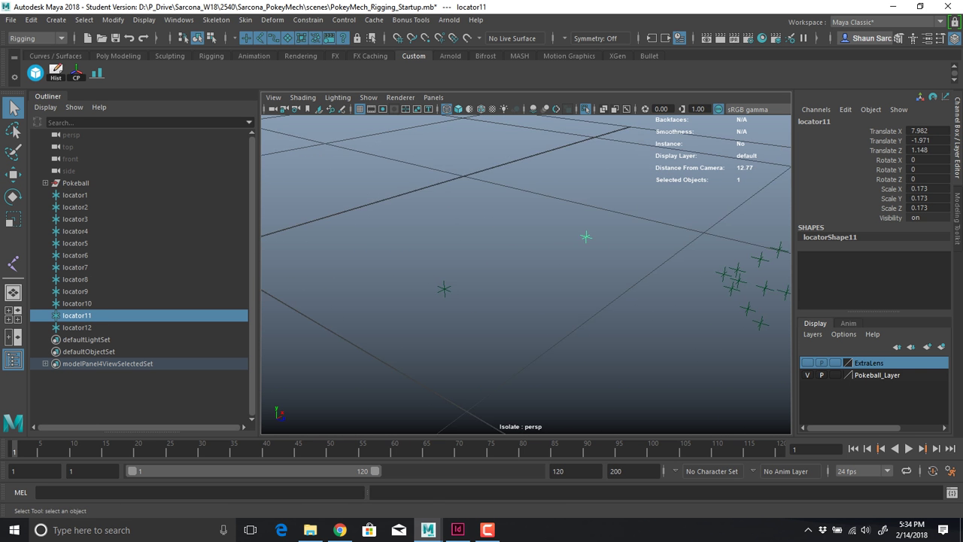
pyautogui.keyDown('alt'); pyautogui.moveTo(612, 241); pyautogui.dragTo(474, 215, button='middle'); pyautogui.keyUp('alt')
pyautogui.click(641, 246)
pyautogui.keyDown('alt'); pyautogui.moveTo(640, 246); pyautogui.dragTo(653, 214); pyautogui.keyUp('alt')
pyautogui.moveTo(635, 246); pyautogui.dragTo(709, 275)
pyautogui.keyDown('shift'); pyautogui.click(663, 225); pyautogui.keyUp('shift')
pyautogui.keyDown('shift'); pyautogui.click(686, 207); pyautogui.keyUp('shift')
pyautogui.keyDown('shift'); pyautogui.moveTo(653, 301); pyautogui.dragTo(678, 329); pyautogui.keyUp('shift')
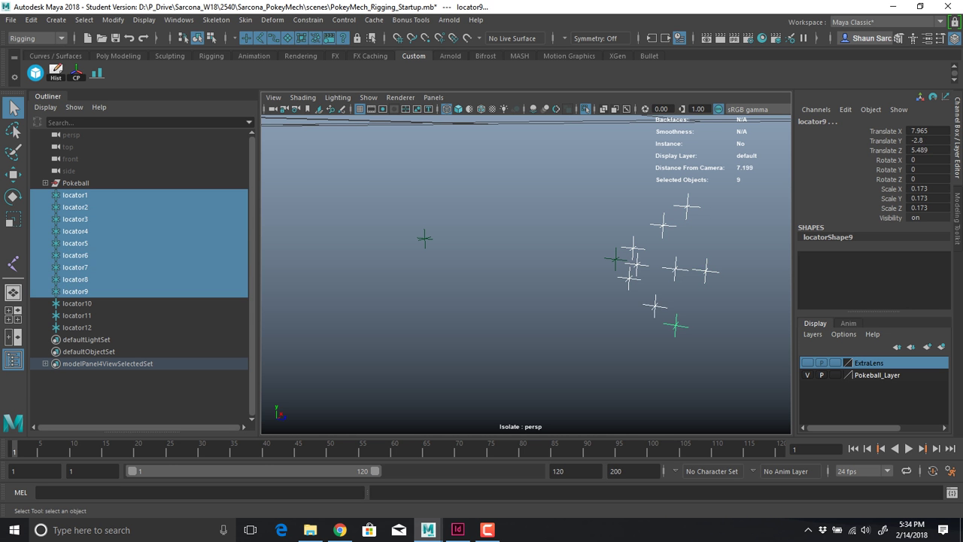
# Clear the selection and end the isolation to show the whole robot with its locators
pyautogui.click(587, 331)
pyautogui.scroll(-5, 587, 302)
pyautogui.keyDown('alt'); pyautogui.moveTo(587, 301); pyautogui.dragTo(511, 267); pyautogui.keyUp('alt')
pyautogui.click(585, 109)
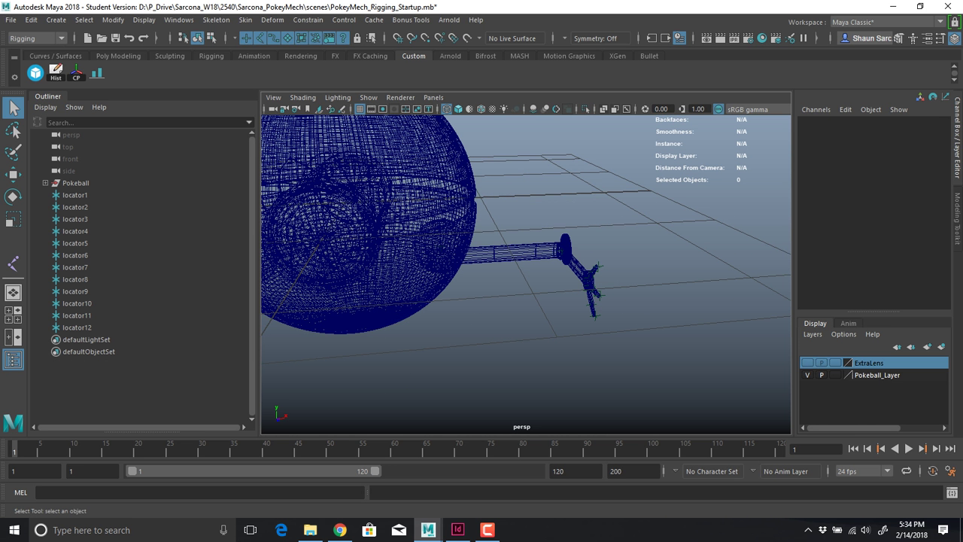
pyautogui.keyDown('alt'); pyautogui.moveTo(482, 279); pyautogui.dragTo(595, 256, button='middle'); pyautogui.keyUp('alt')
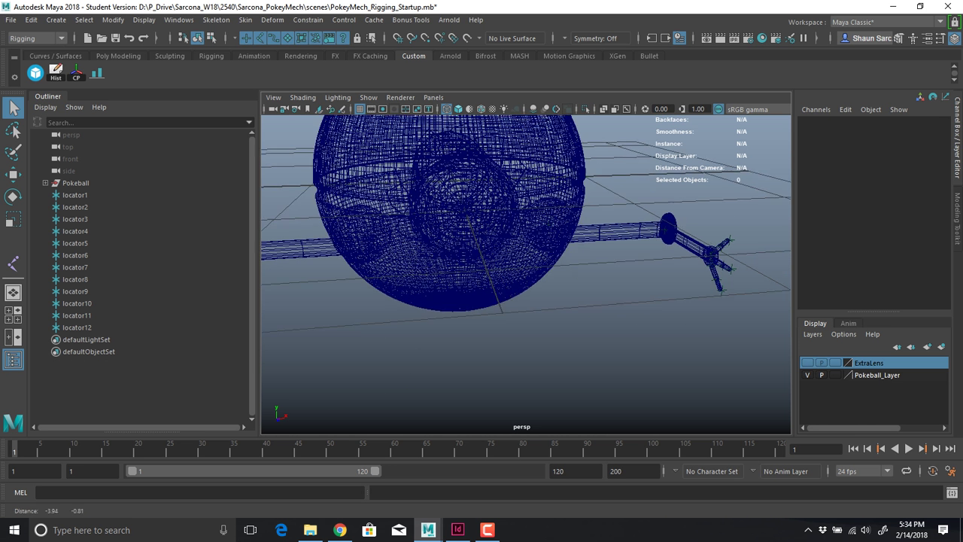
pyautogui.scroll(-3, 526, 271)
pyautogui.keyDown('alt'); pyautogui.moveTo(527, 271); pyautogui.dragTo(534, 252); pyautogui.keyUp('alt')
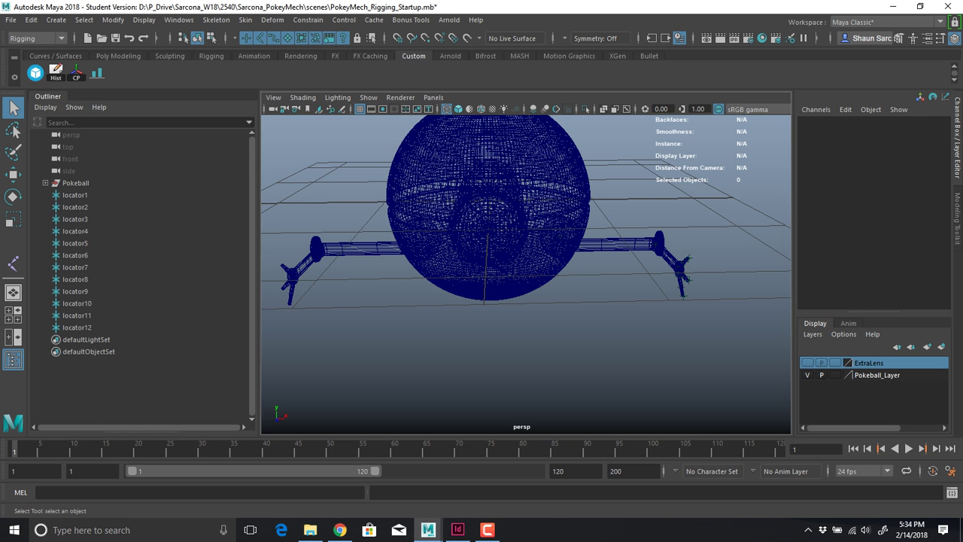
# Select locator1 through locator12 and group them
pyautogui.moveTo(83, 196); pyautogui.dragTo(86, 329)
pyautogui.keyDown('alt'); pyautogui.moveTo(542, 301); pyautogui.dragTo(478, 289); pyautogui.keyUp('alt')
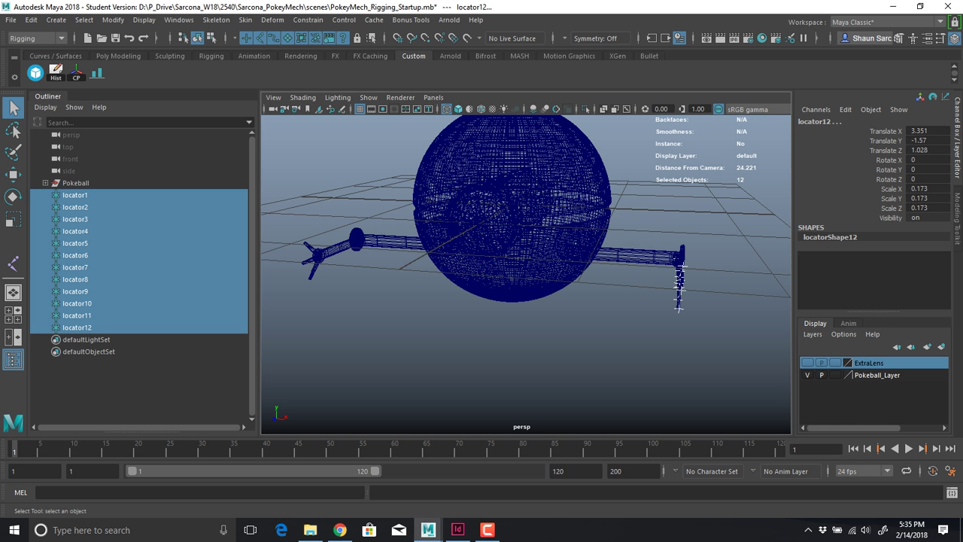
pyautogui.hotkey('ctrl', 'g')
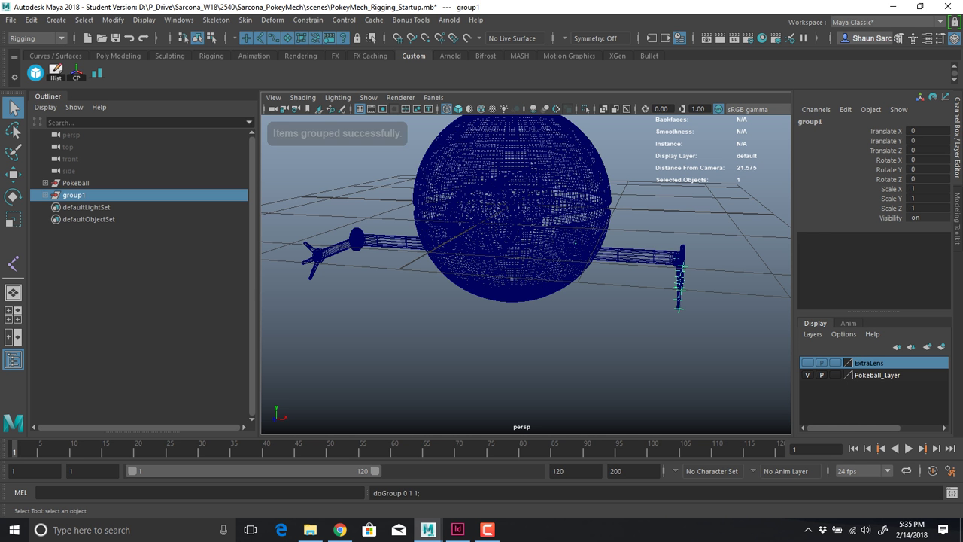
# Duplicate the locator group and mirror the copy to the right arm with a Scale X of -1
pyautogui.press('r')
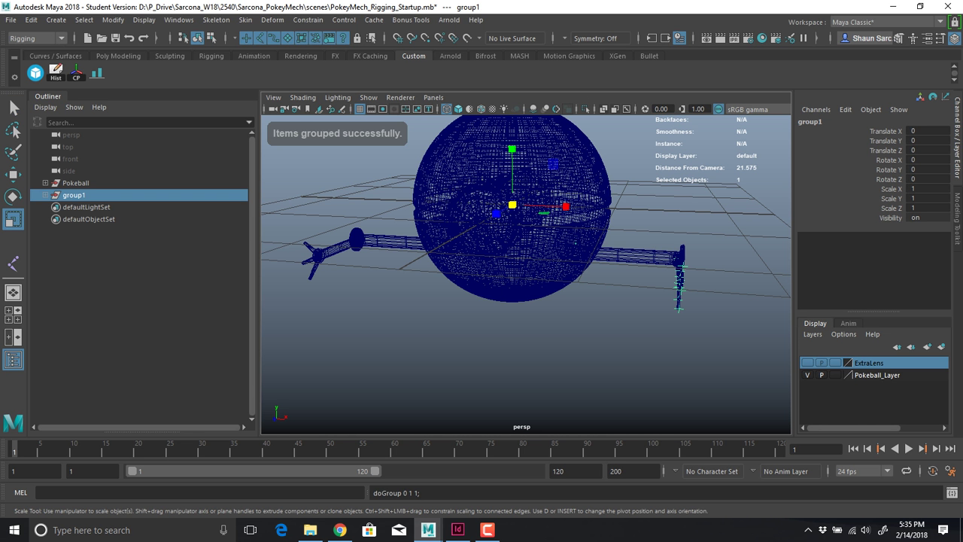
pyautogui.hotkey('ctrl', 'g')
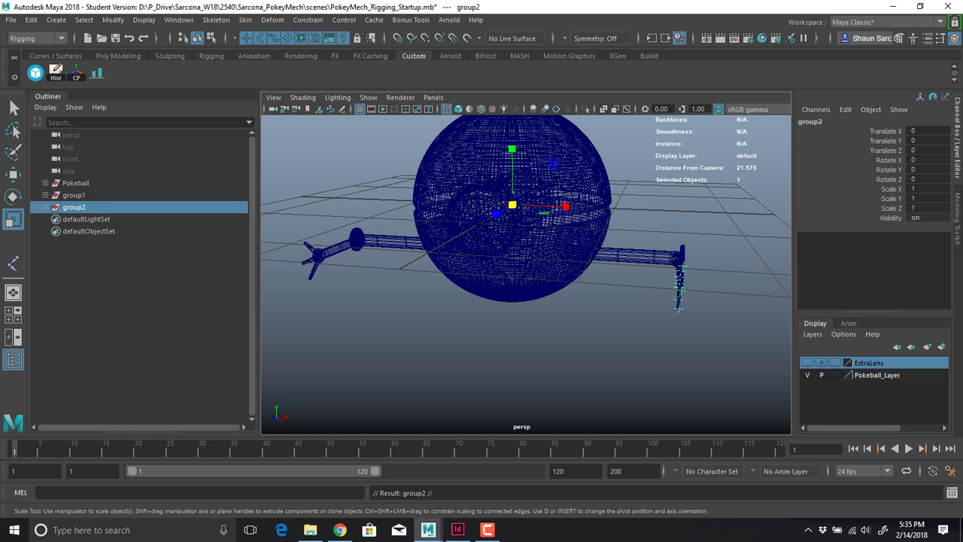
pyautogui.keyDown('alt'); pyautogui.moveTo(566, 207); pyautogui.dragTo(629, 217); pyautogui.keyUp('alt')
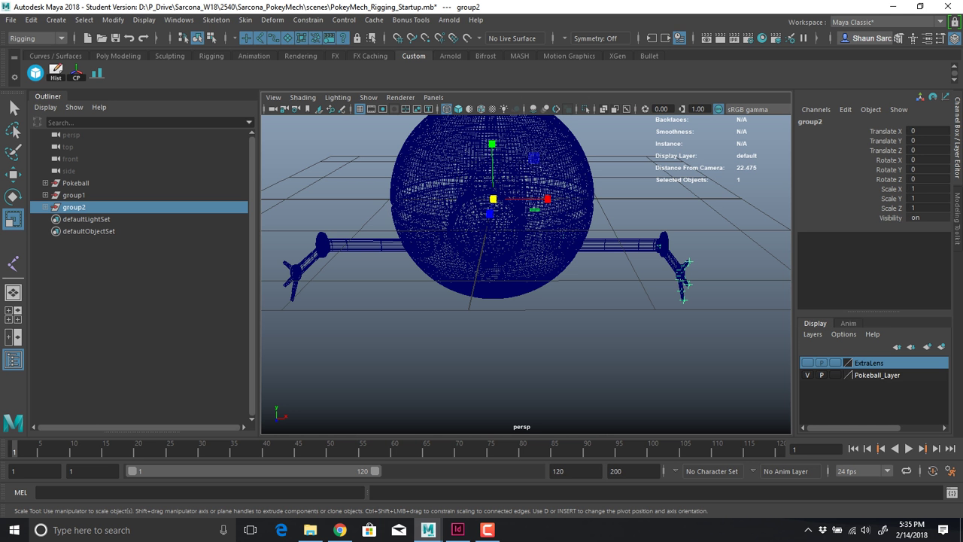
pyautogui.click(924, 189)
pyautogui.write('-')
pyautogui.press('Return')
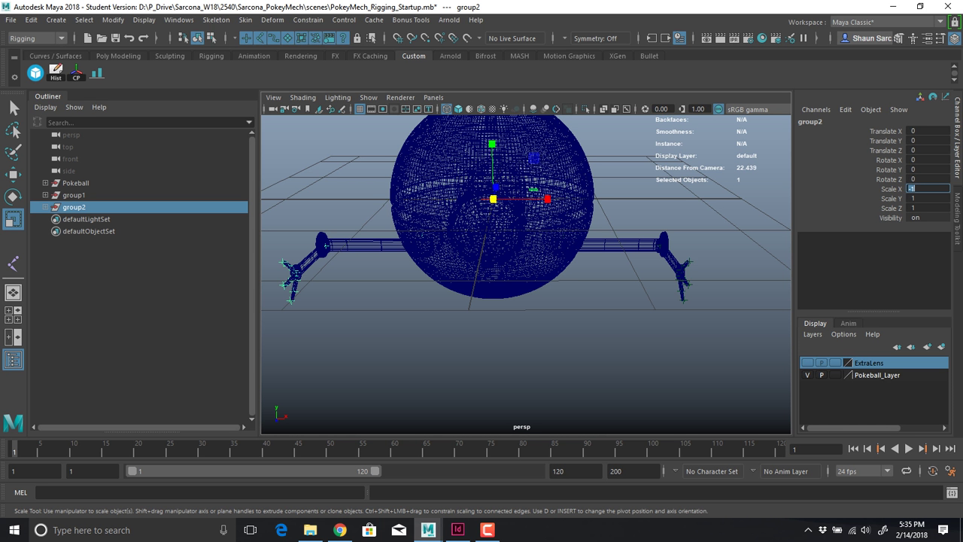
# Examine how the mirrored locators line up with the right hand's finger joints, palm, elbow and shoulder
pyautogui.keyDown('alt'); pyautogui.moveTo(451, 278); pyautogui.dragTo(497, 274); pyautogui.keyUp('alt')
pyautogui.keyDown('alt'); pyautogui.moveTo(376, 263); pyautogui.dragTo(523, 279, button='middle'); pyautogui.keyUp('alt')
pyautogui.keyDown('alt'); pyautogui.moveTo(451, 279); pyautogui.dragTo(572, 278, button='right'); pyautogui.keyUp('alt')
pyautogui.keyDown('alt'); pyautogui.moveTo(527, 278); pyautogui.dragTo(466, 240); pyautogui.keyUp('alt')
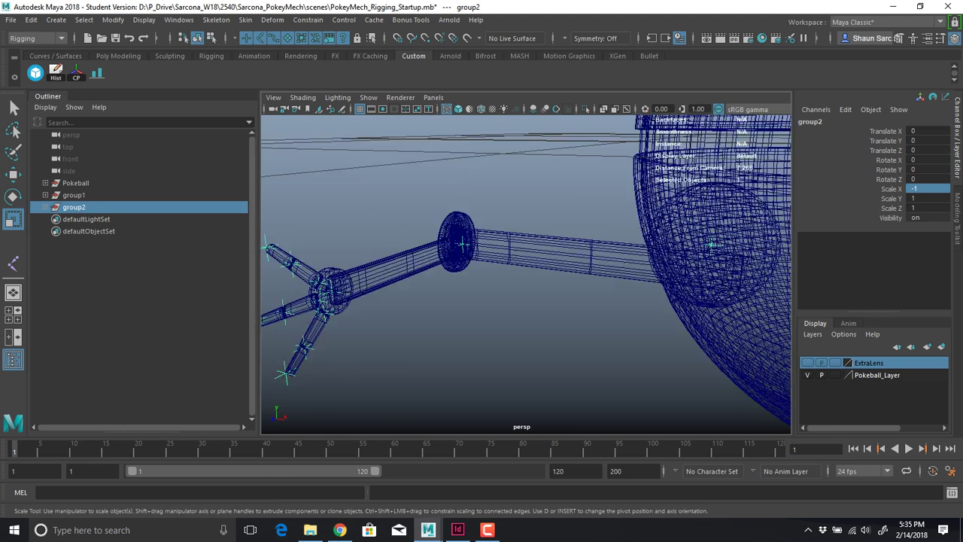
pyautogui.keyDown('alt'); pyautogui.moveTo(399, 278); pyautogui.dragTo(523, 268, button='middle'); pyautogui.keyUp('alt')
pyautogui.keyDown('alt'); pyautogui.moveTo(467, 279); pyautogui.dragTo(549, 279, button='right'); pyautogui.keyUp('alt')
pyautogui.keyDown('alt'); pyautogui.moveTo(451, 271); pyautogui.dragTo(584, 283, button='middle'); pyautogui.keyUp('alt')
pyautogui.keyDown('alt'); pyautogui.moveTo(512, 278); pyautogui.dragTo(624, 279, button='right'); pyautogui.keyUp('alt')
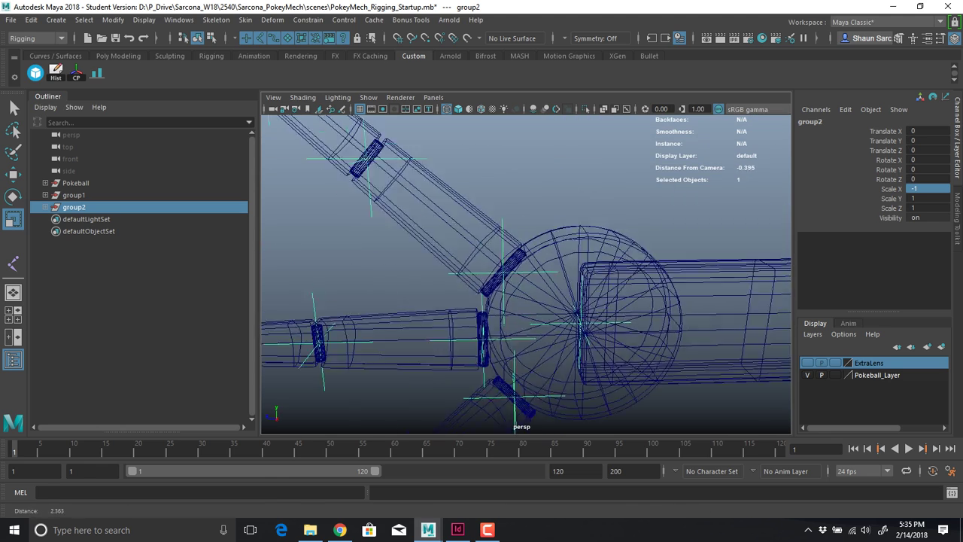
pyautogui.keyDown('alt'); pyautogui.moveTo(527, 294); pyautogui.dragTo(553, 286); pyautogui.keyUp('alt')
pyautogui.keyDown('alt'); pyautogui.moveTo(602, 301); pyautogui.dragTo(516, 279, button='middle'); pyautogui.keyUp('alt')
pyautogui.keyDown('alt'); pyautogui.moveTo(526, 301); pyautogui.dragTo(553, 301); pyautogui.keyUp('alt')
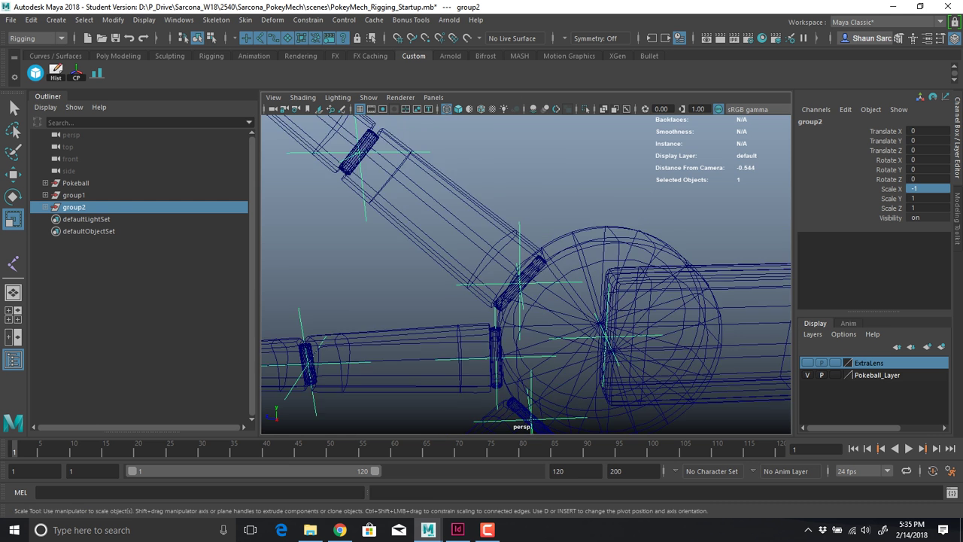
pyautogui.moveTo(557, 301)
pyautogui.keyDown('alt'); pyautogui.mouseDown(button='right')
pyautogui.moveTo(452, 301)
pyautogui.moveTo(481, 293)
pyautogui.mouseUp(button='right'); pyautogui.keyUp('alt')
pyautogui.keyDown('alt'); pyautogui.moveTo(527, 289); pyautogui.dragTo(489, 294); pyautogui.keyUp('alt')
pyautogui.press('5')
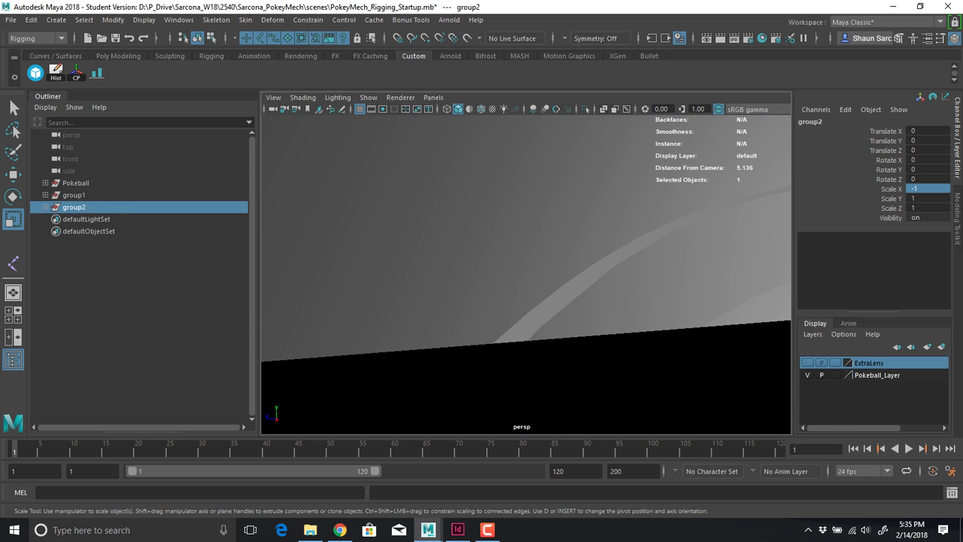
pyautogui.keyDown('alt'); pyautogui.moveTo(647, 278); pyautogui.dragTo(482, 255); pyautogui.keyUp('alt')
pyautogui.press('4')
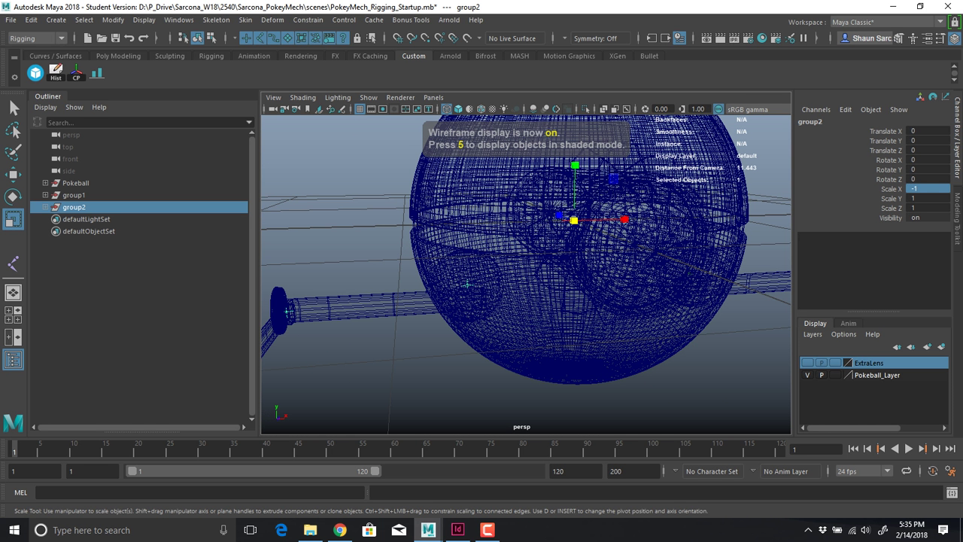
# Duplicate locator1 inside the mirrored group and snap the copy to the grid origin at 0, 0, 0
pyautogui.click(45, 207)
pyautogui.click(82, 219)
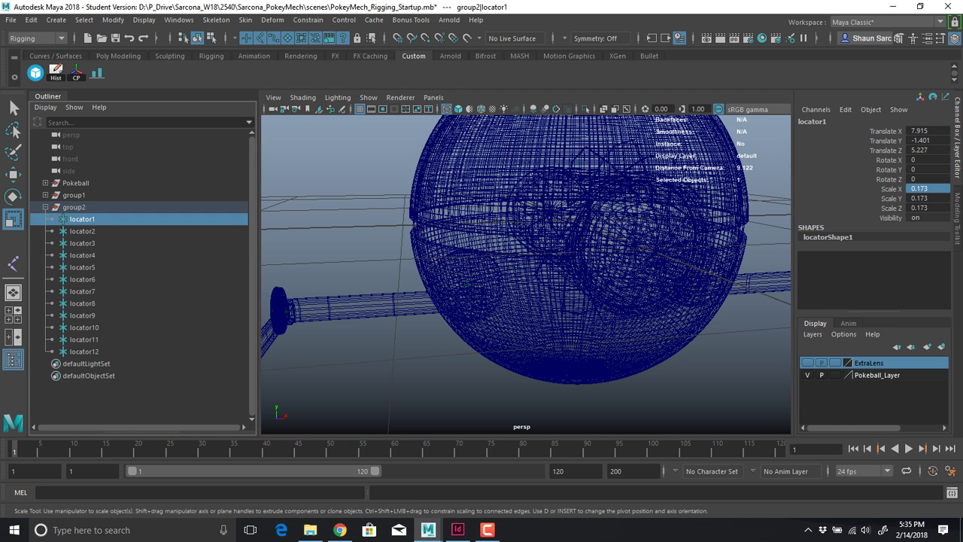
pyautogui.hotkey('ctrl', 'd')
pyautogui.keyDown('alt'); pyautogui.moveTo(467, 263); pyautogui.dragTo(549, 316); pyautogui.keyUp('alt')
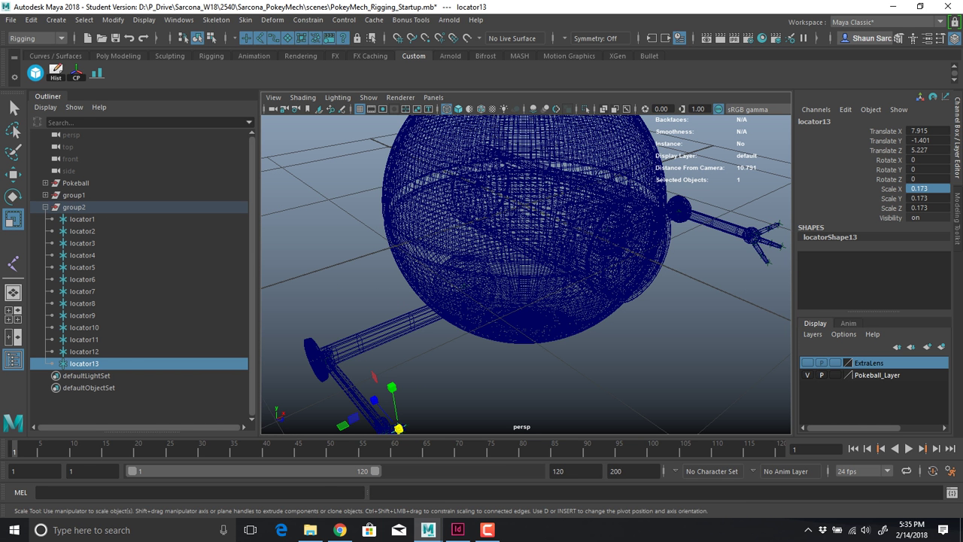
pyautogui.press('w')
pyautogui.press('x')
pyautogui.moveTo(399, 429); pyautogui.dragTo(425, 158)
pyautogui.keyDown('alt'); pyautogui.moveTo(549, 224); pyautogui.dragTo(480, 237, button='middle'); pyautogui.keyUp('alt')
# Scale the body locator at the origin up uniformly to 2.66
pyautogui.press('r')
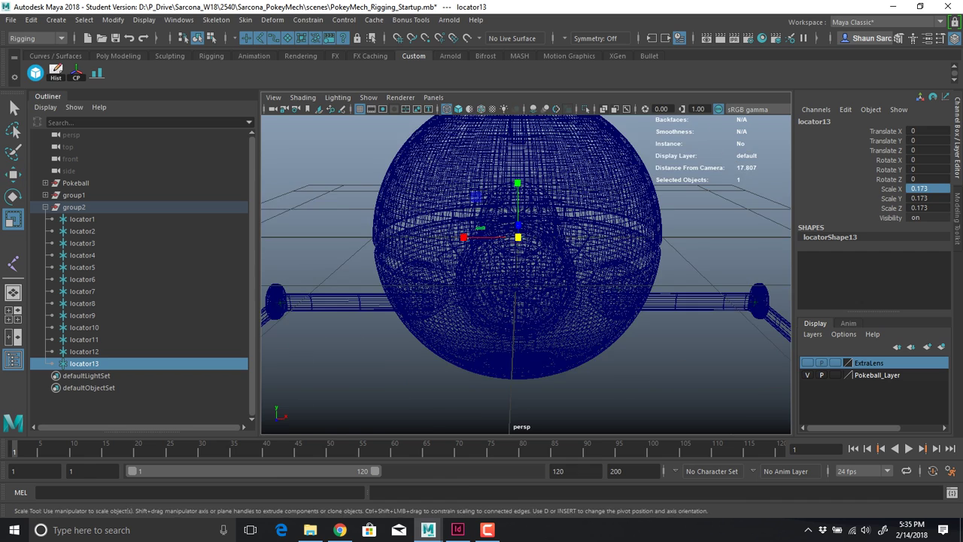
pyautogui.moveTo(518, 237); pyautogui.dragTo(598, 250)
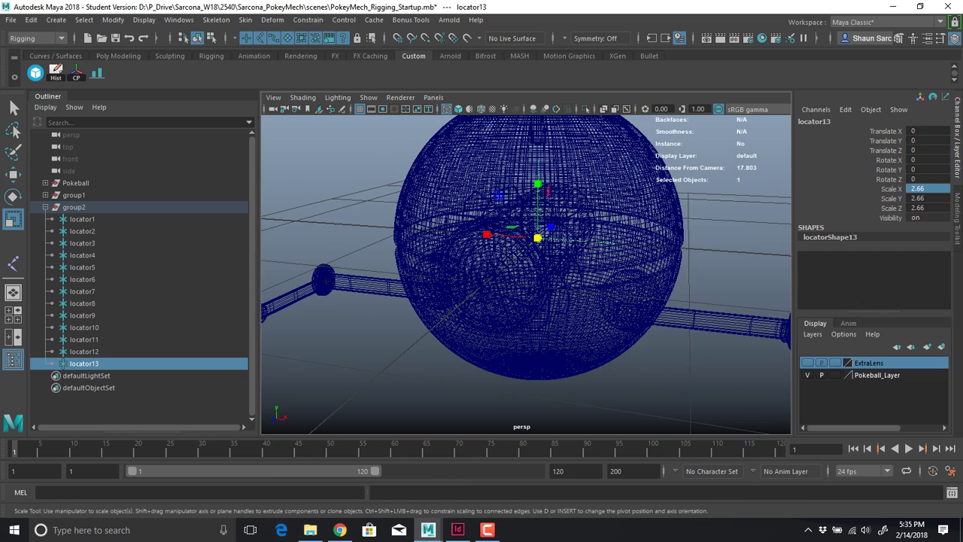
pyautogui.moveTo(85, 363); pyautogui.dragTo(74, 207, button='middle')
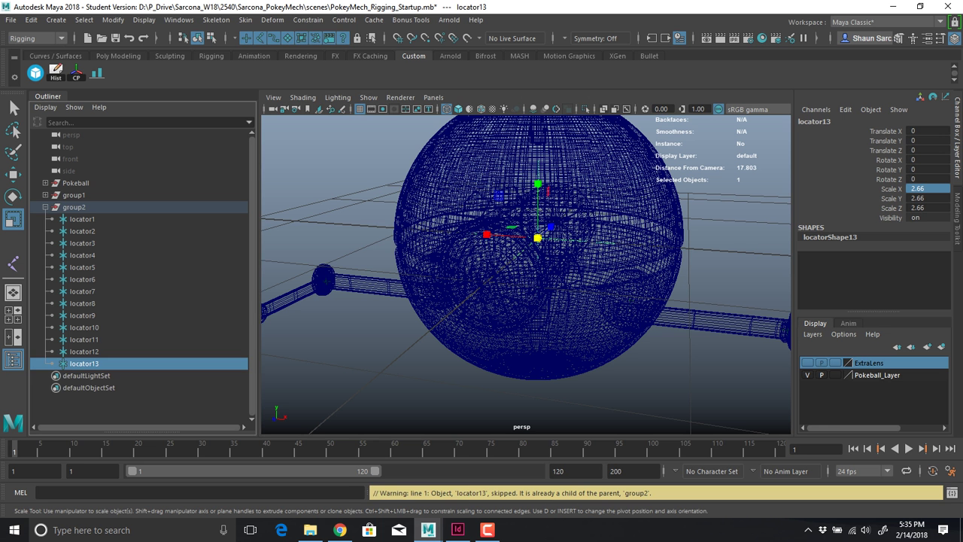
# Collapse group2, select both locator groups and isolate them in the perspective view
pyautogui.click(45, 207)
pyautogui.moveTo(74, 195); pyautogui.dragTo(74, 207)
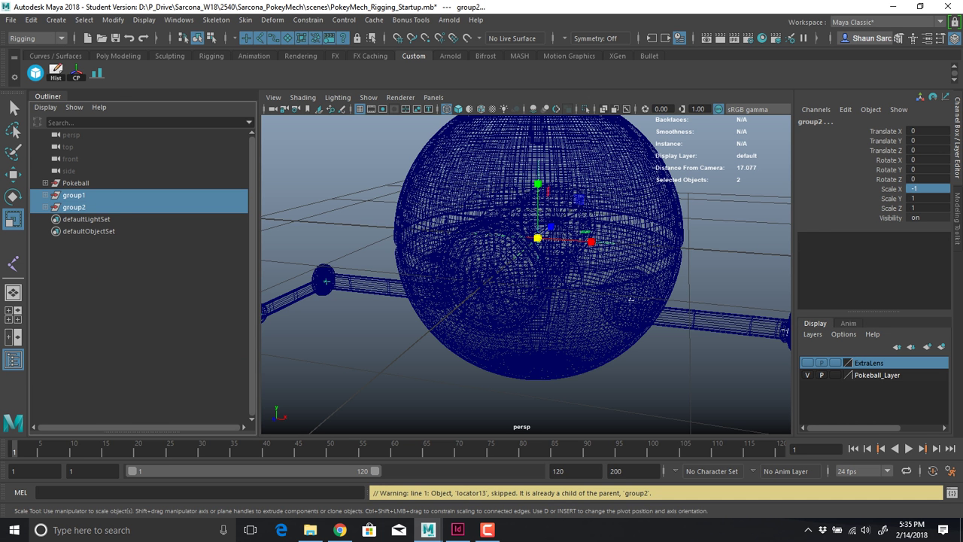
pyautogui.click(586, 109)
pyautogui.click(526, 331)
pyautogui.scroll(-4, 527, 332)
pyautogui.keyDown('alt'); pyautogui.moveTo(527, 331); pyautogui.dragTo(557, 367); pyautogui.keyUp('alt')
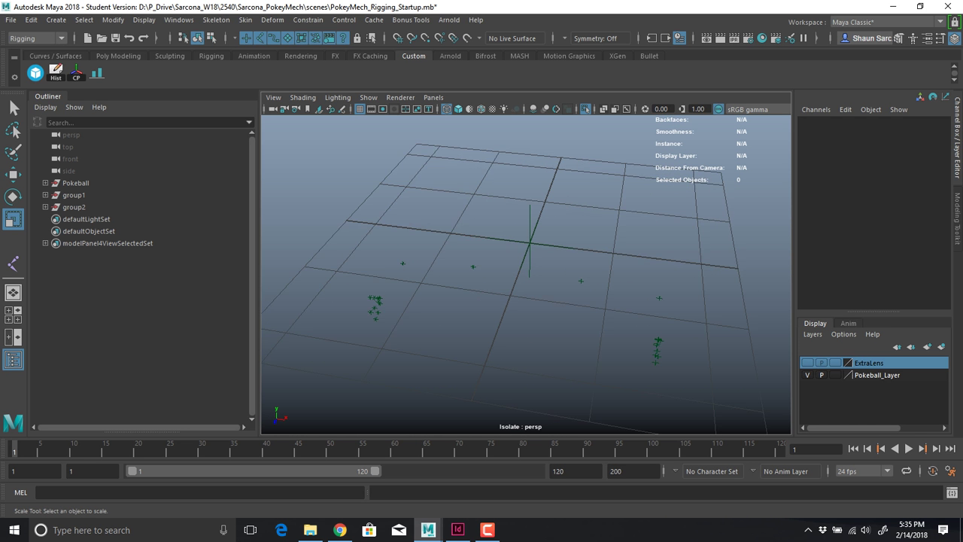
pyautogui.scroll(3, 557, 368)
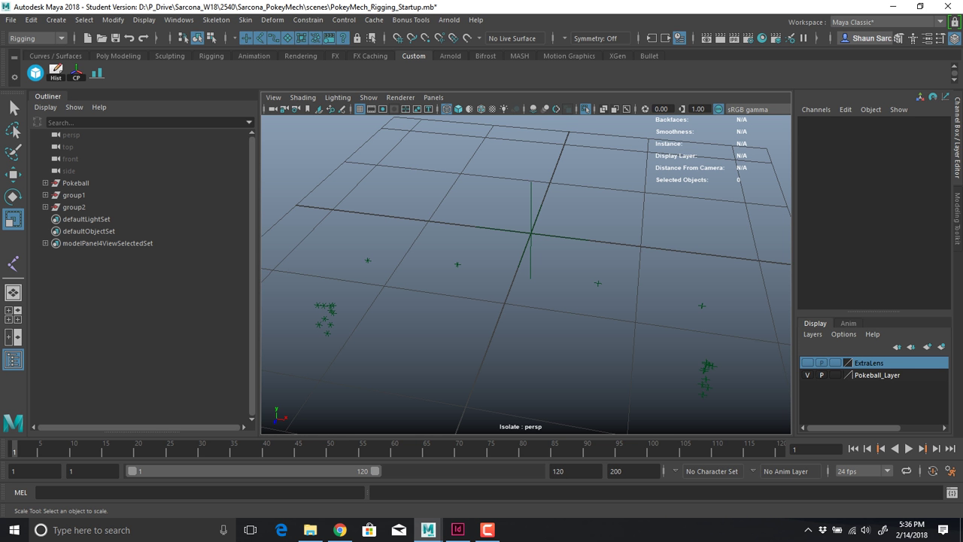
# With the Joint tool at its existing settings, place joints snapped to the body locator at the origin, the left shoulder locator and the left elbow locator
pyautogui.click(216, 19)
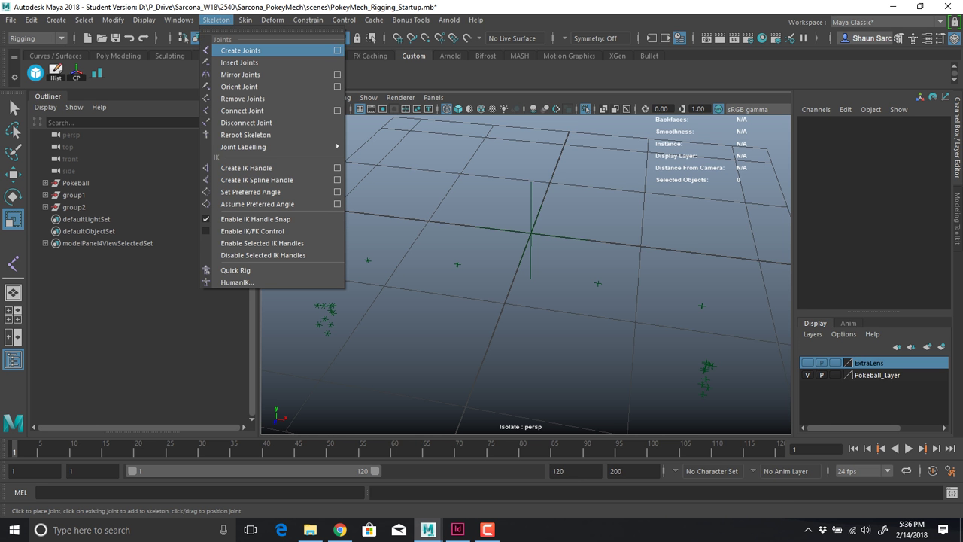
pyautogui.click(337, 51)
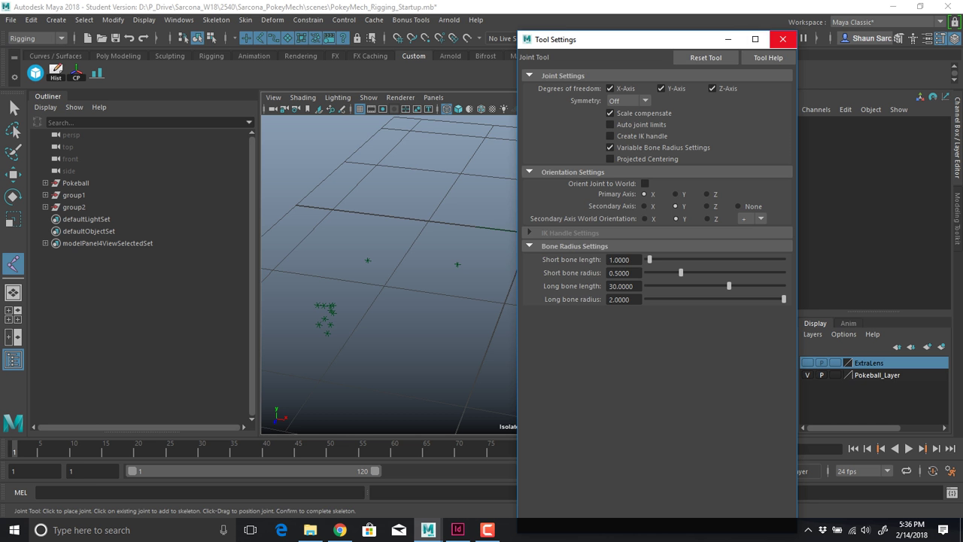
pyautogui.click(783, 39)
pyautogui.keyDown('alt'); pyautogui.moveTo(526, 275); pyautogui.dragTo(451, 293); pyautogui.keyUp('alt')
pyautogui.scroll(3, 544, 283)
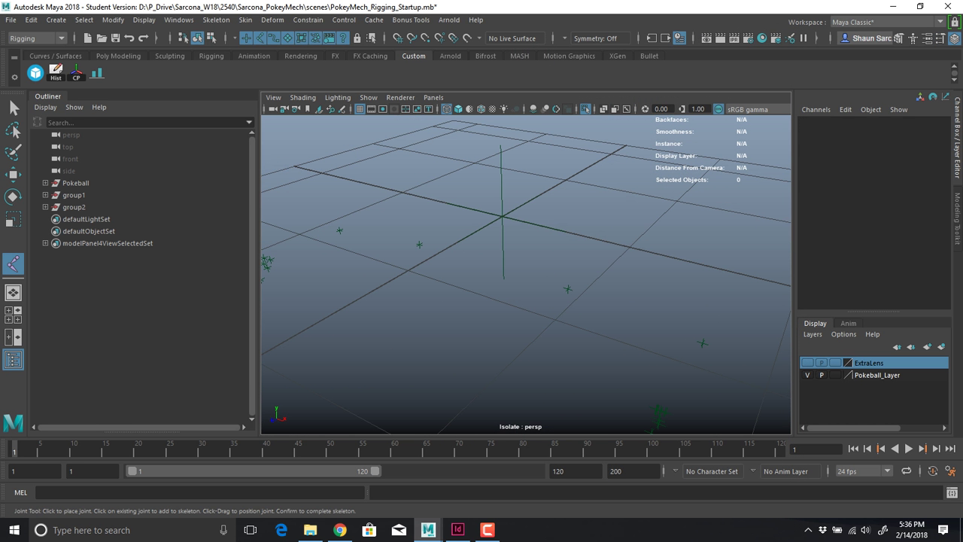
pyautogui.press('v')
pyautogui.click(503, 217)
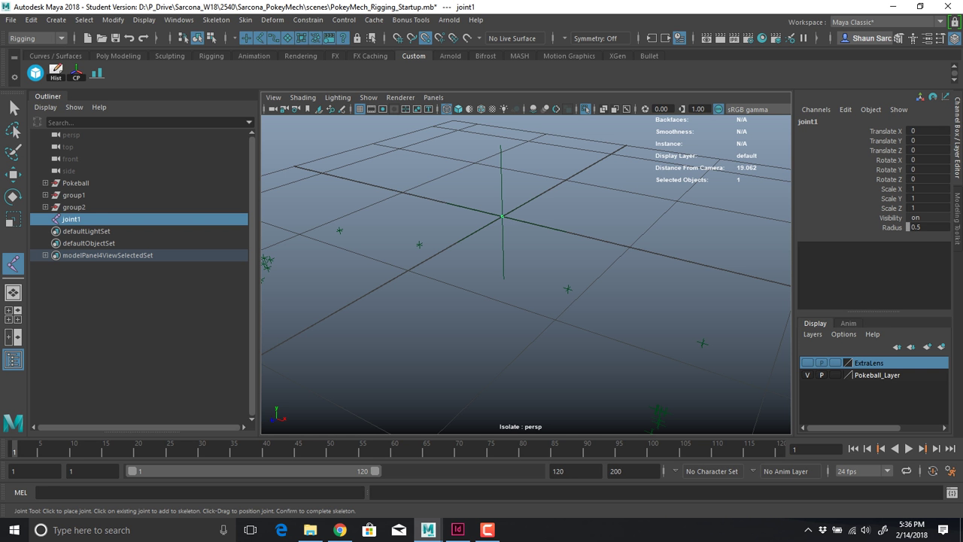
pyautogui.click(568, 289)
pyautogui.click(703, 343)
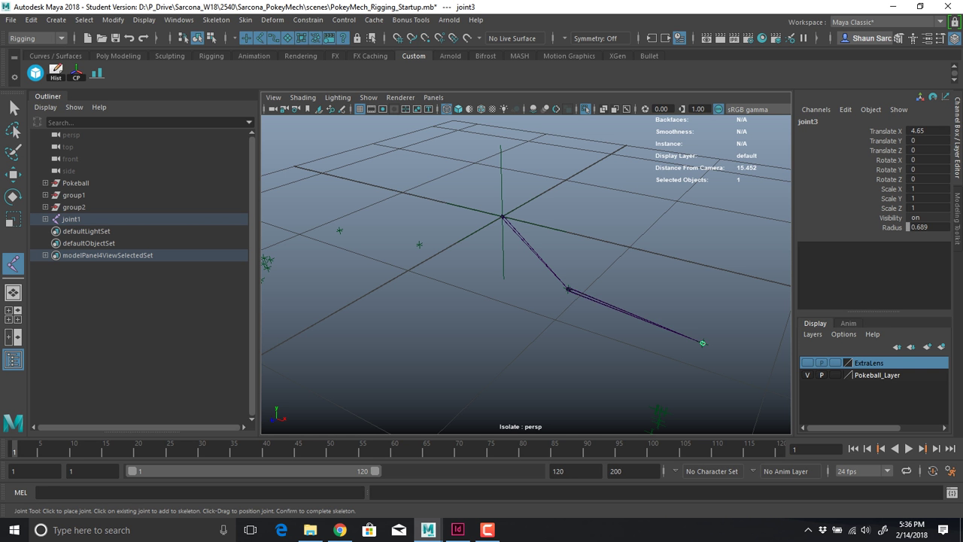
# Extend the left arm chain with a joint snapped to the left palm locator
pyautogui.keyDown('alt'); pyautogui.moveTo(703, 343); pyautogui.dragTo(591, 259); pyautogui.keyUp('alt')
pyautogui.scroll(5, 613, 260)
pyautogui.press('v')
pyautogui.click(442, 288)
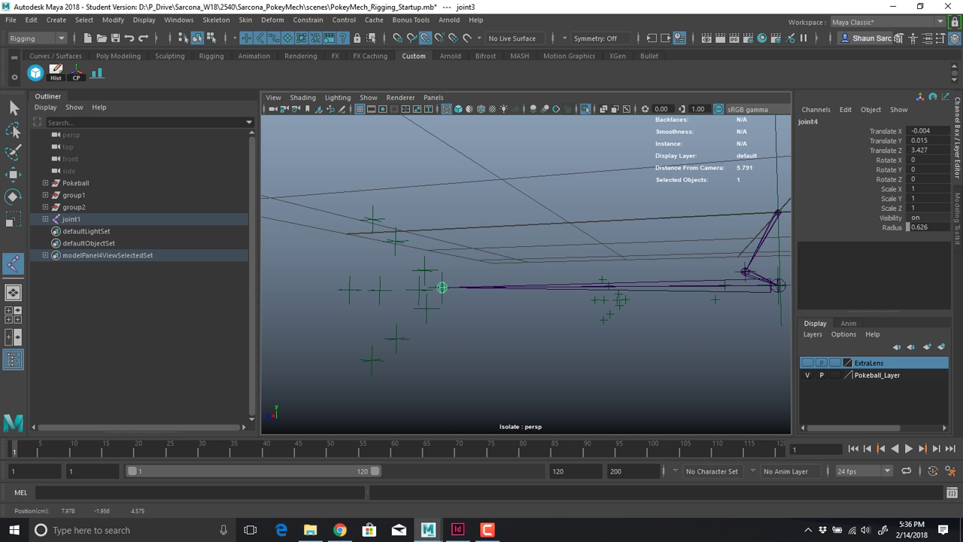
# Add three joints snapped to the left hand's upper finger locators, and return to the palm joint
pyautogui.scroll(3, 442, 287)
pyautogui.keyDown('alt'); pyautogui.moveTo(442, 288); pyautogui.dragTo(476, 271, button='middle'); pyautogui.keyUp('alt')
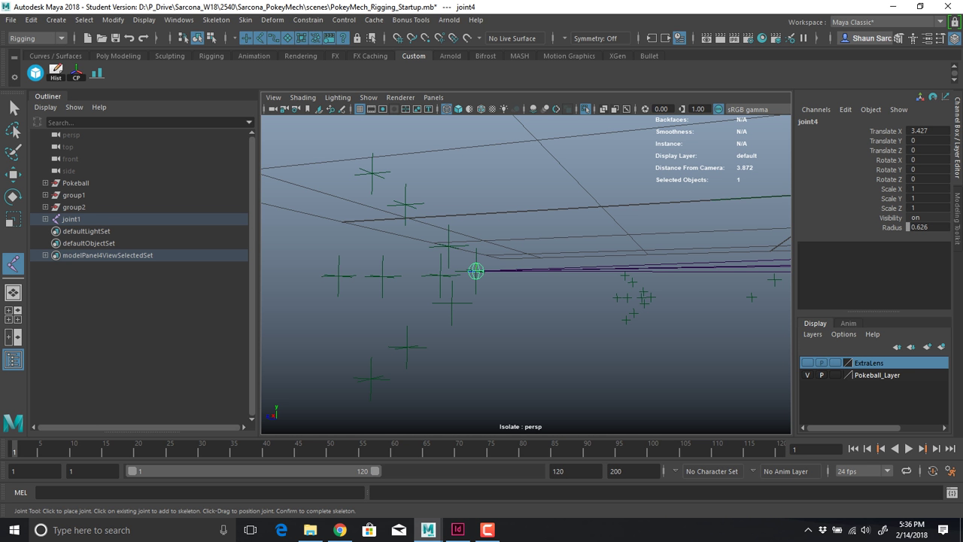
pyautogui.press('v')
pyautogui.click(449, 246)
pyautogui.click(405, 202)
pyautogui.click(371, 172)
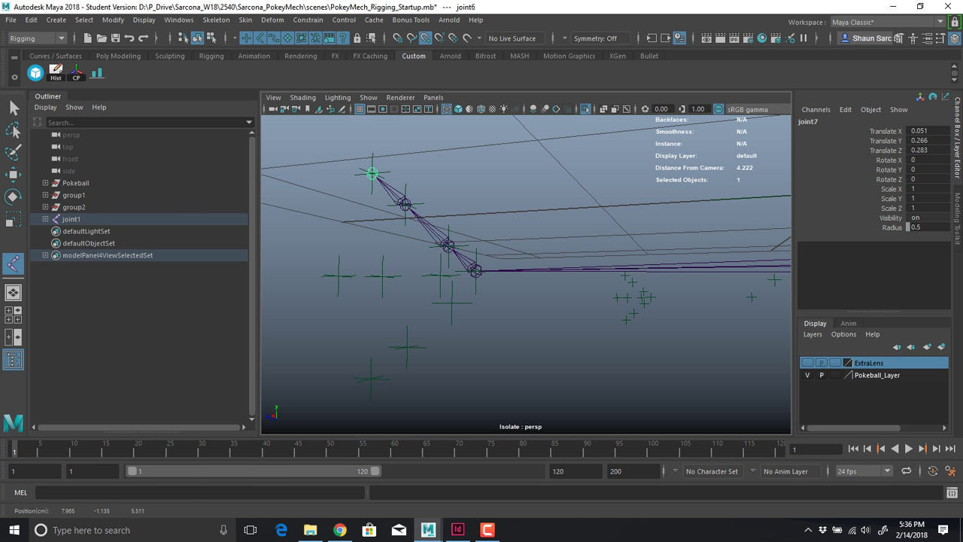
pyautogui.keyDown('alt'); pyautogui.moveTo(452, 248); pyautogui.dragTo(415, 237); pyautogui.keyUp('alt')
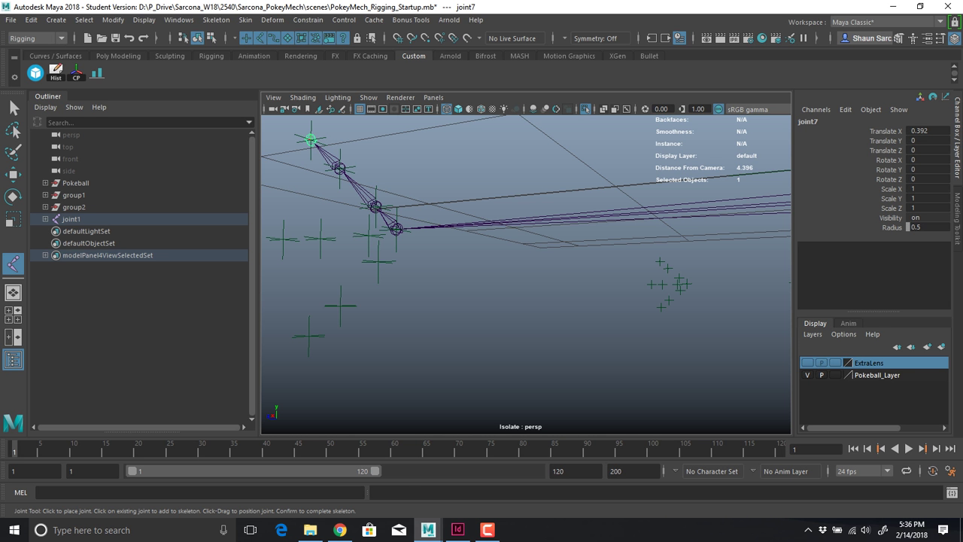
pyautogui.press('Return')
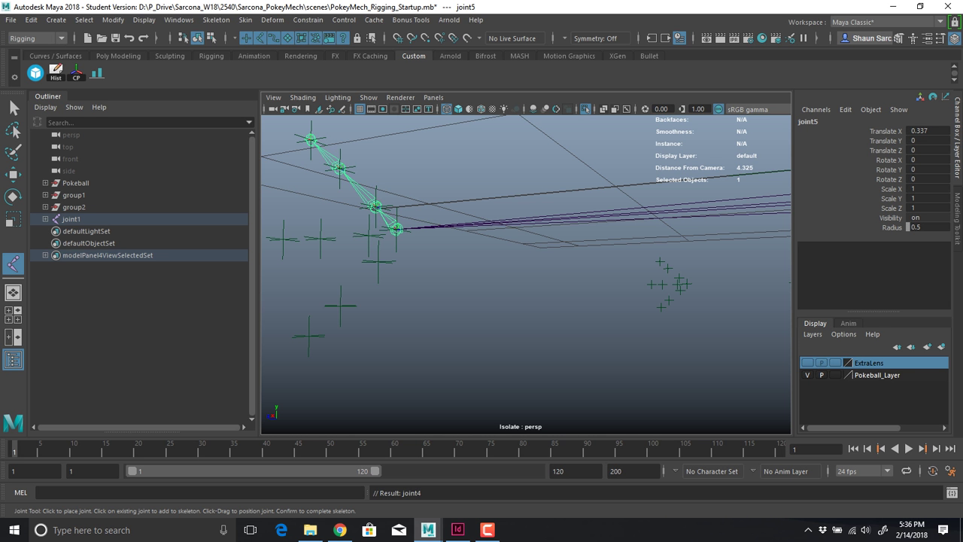
# Branch the left hand's middle finger from the palm joint with three joints snapped to its locators
pyautogui.keyDown('alt'); pyautogui.moveTo(451, 248); pyautogui.dragTo(491, 254, button='middle'); pyautogui.keyUp('alt')
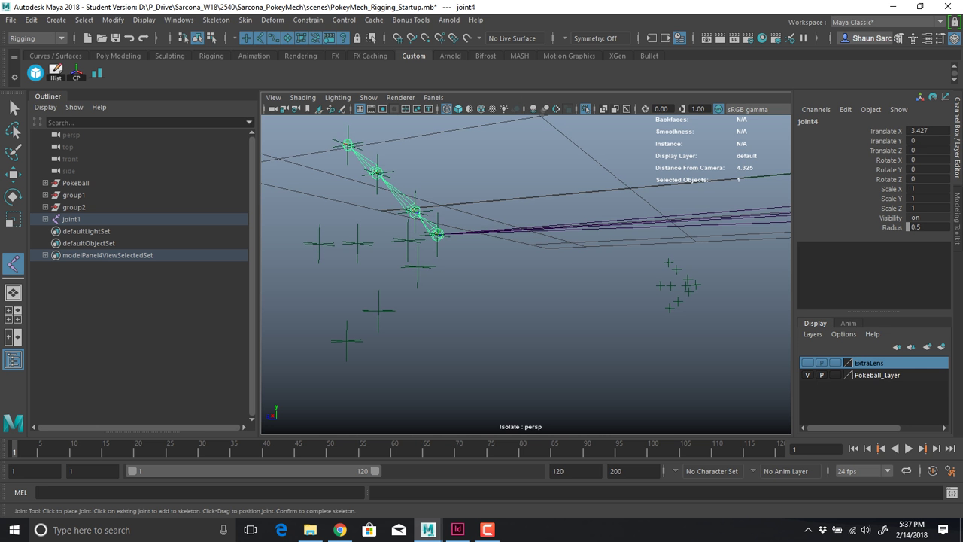
pyautogui.press('v')
pyautogui.click(408, 241)
pyautogui.click(358, 244)
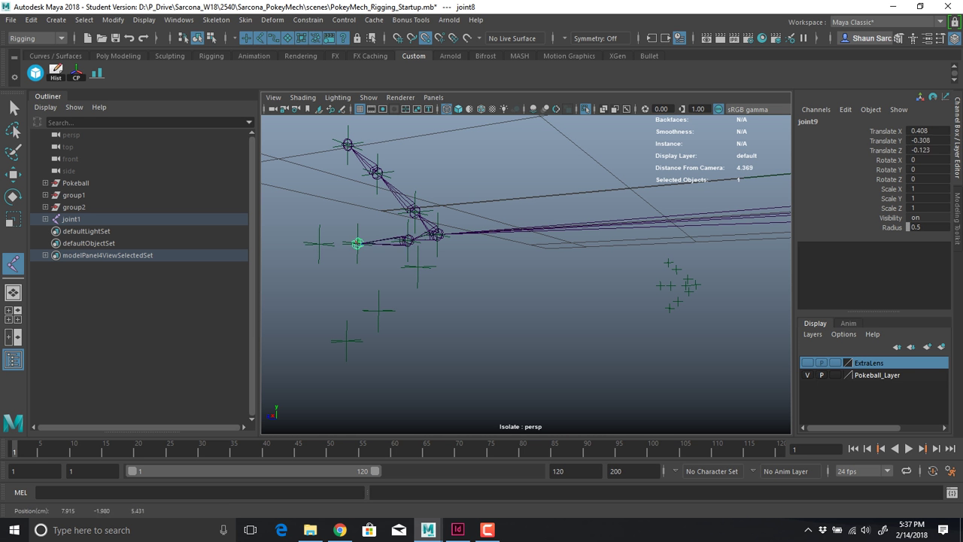
pyautogui.click(319, 244)
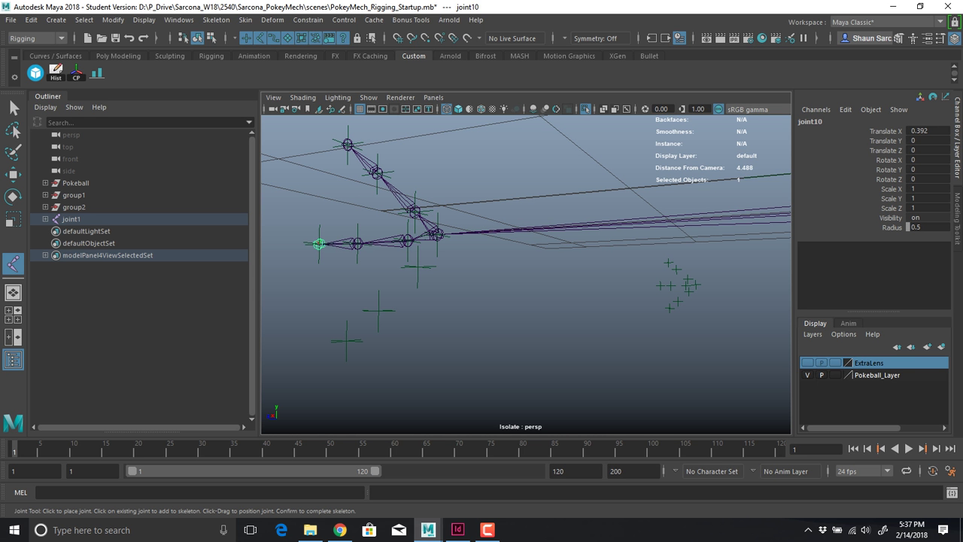
pyautogui.press('Return')
pyautogui.press('space')
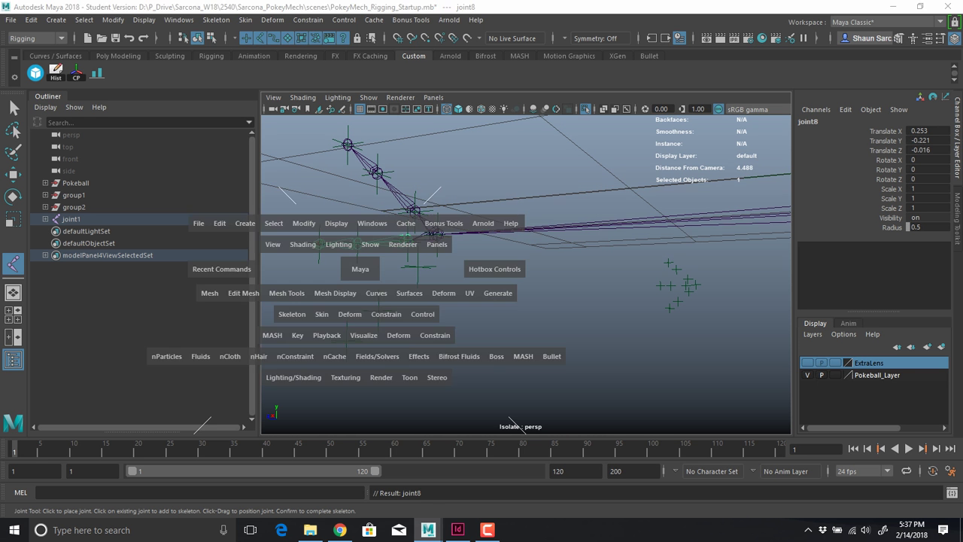
pyautogui.moveTo(359, 269); pyautogui.dragTo(311, 255)
pyautogui.press('space')
pyautogui.moveTo(505, 269); pyautogui.dragTo(505, 234)
# Branch the left hand's lower finger from the palm joint with three joints snapped to its locators, and complete the chain
pyautogui.click(437, 234)
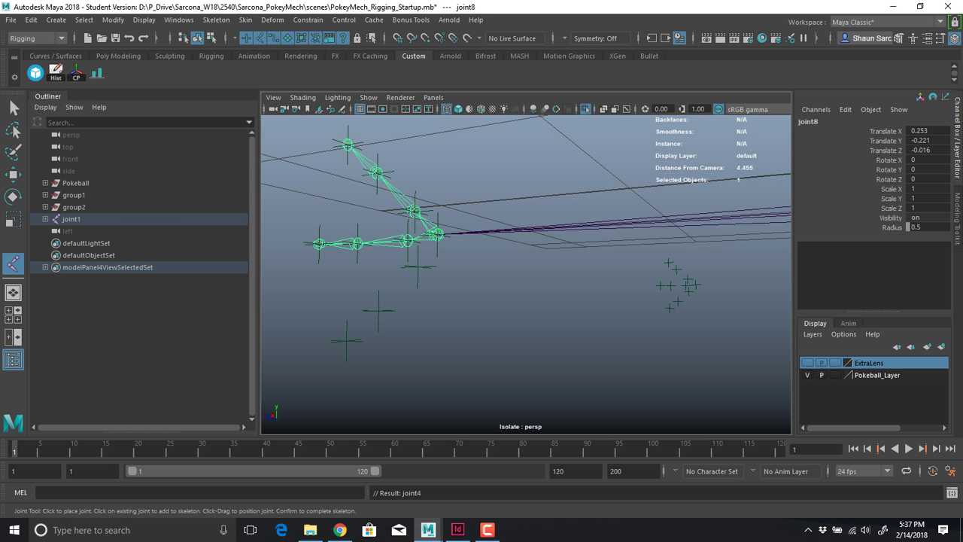
pyautogui.press('v')
pyautogui.click(418, 266)
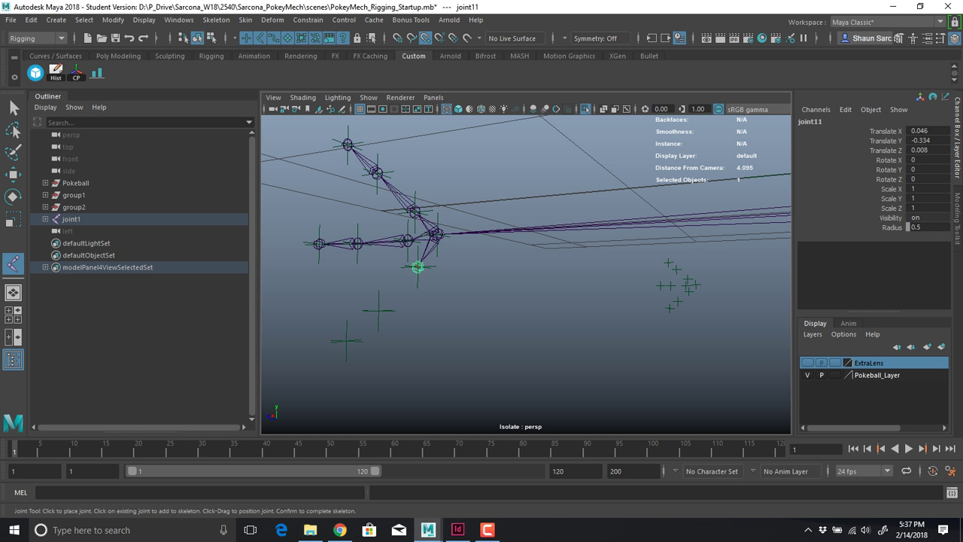
pyautogui.click(378, 311)
pyautogui.click(346, 340)
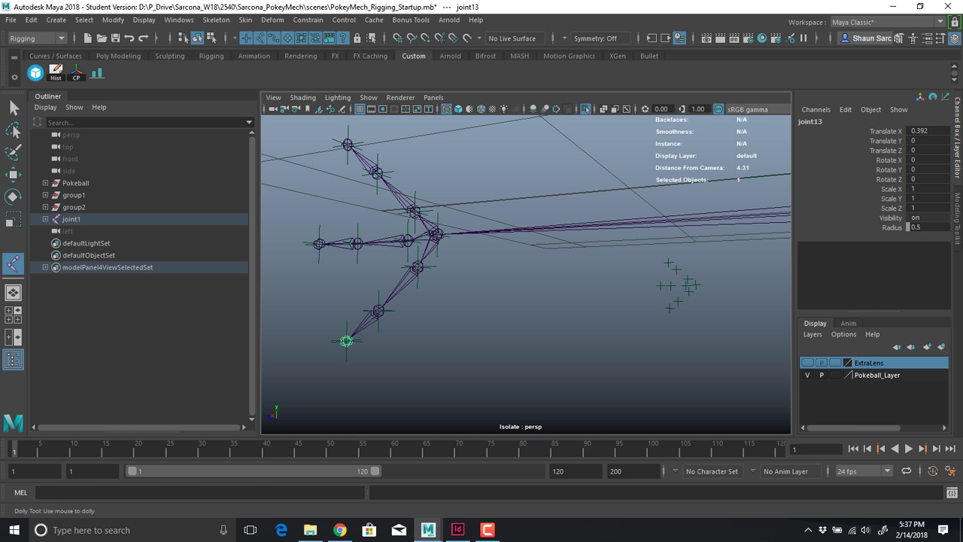
pyautogui.keyDown('alt'); pyautogui.moveTo(353, 335); pyautogui.dragTo(278, 327, button='right'); pyautogui.keyUp('alt')
pyautogui.keyDown('alt'); pyautogui.moveTo(301, 301); pyautogui.dragTo(466, 339); pyautogui.keyUp('alt')
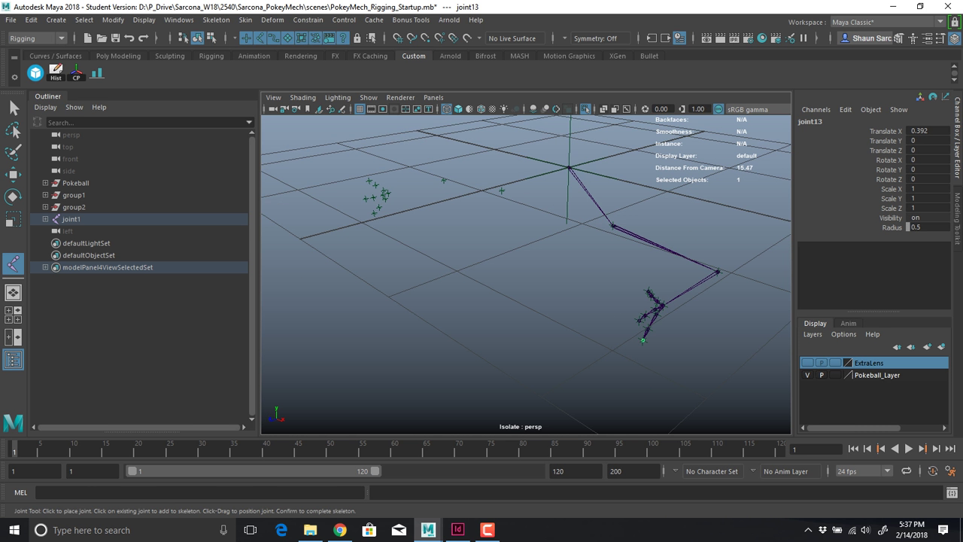
pyautogui.press('Return')
# Branch the right arm from the root joint at the origin with joints snapped to the right shoulder and elbow locators
pyautogui.keyDown('alt'); pyautogui.moveTo(452, 301); pyautogui.dragTo(520, 267); pyautogui.keyUp('alt')
pyautogui.keyDown('alt'); pyautogui.moveTo(519, 266); pyautogui.dragTo(579, 271, button='right'); pyautogui.keyUp('alt')
pyautogui.keyDown('alt'); pyautogui.moveTo(526, 271); pyautogui.dragTo(601, 263, button='middle'); pyautogui.keyUp('alt')
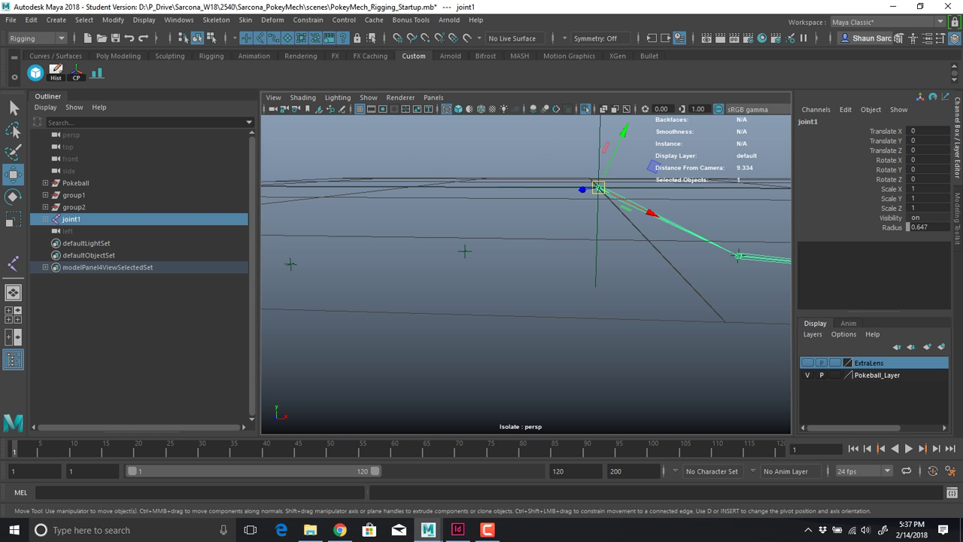
pyautogui.press('y')
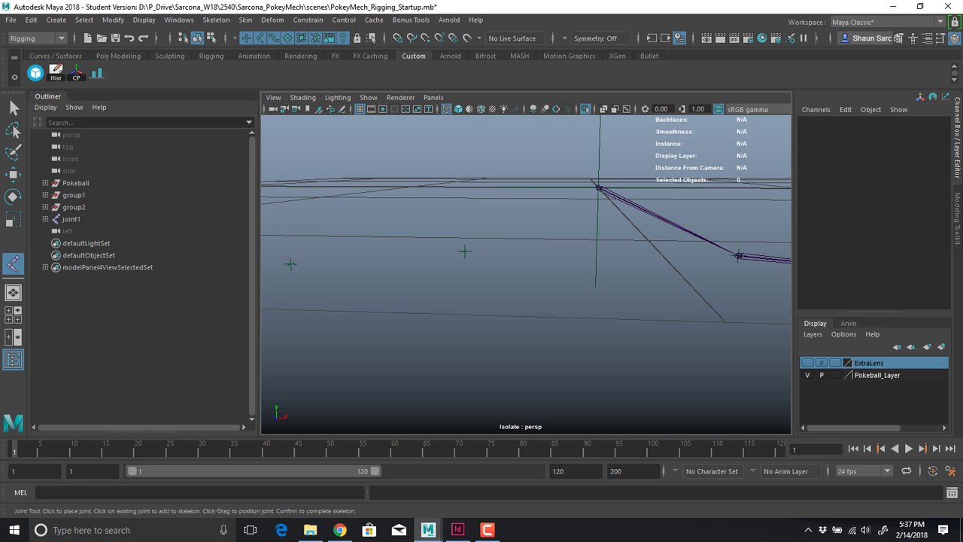
pyautogui.press('v')
pyautogui.click(598, 187)
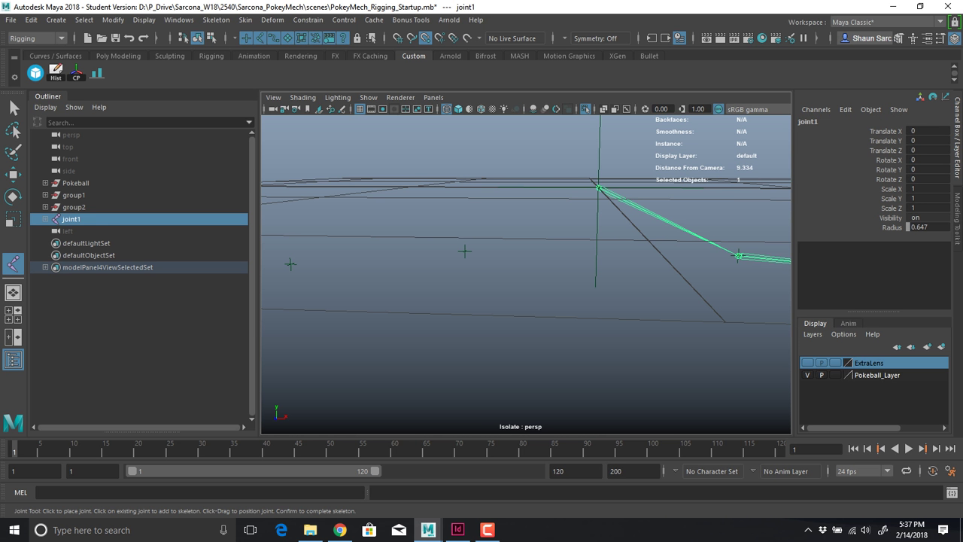
pyautogui.click(465, 251)
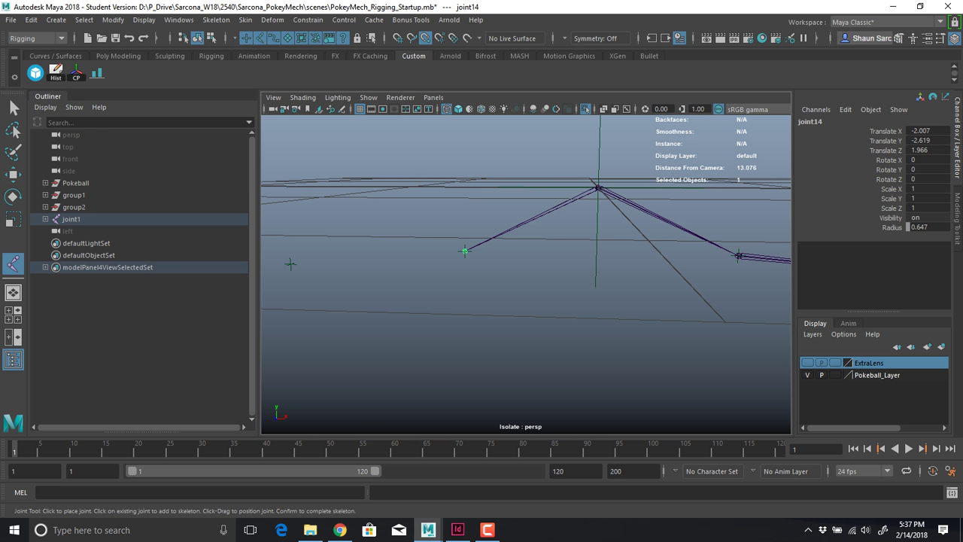
pyautogui.click(291, 264)
# Continue the right arm chain with joints snapped to the palm locator and the three upper finger locators, and return to the palm joint
pyautogui.keyDown('alt'); pyautogui.moveTo(291, 263); pyautogui.dragTo(418, 271); pyautogui.keyUp('alt')
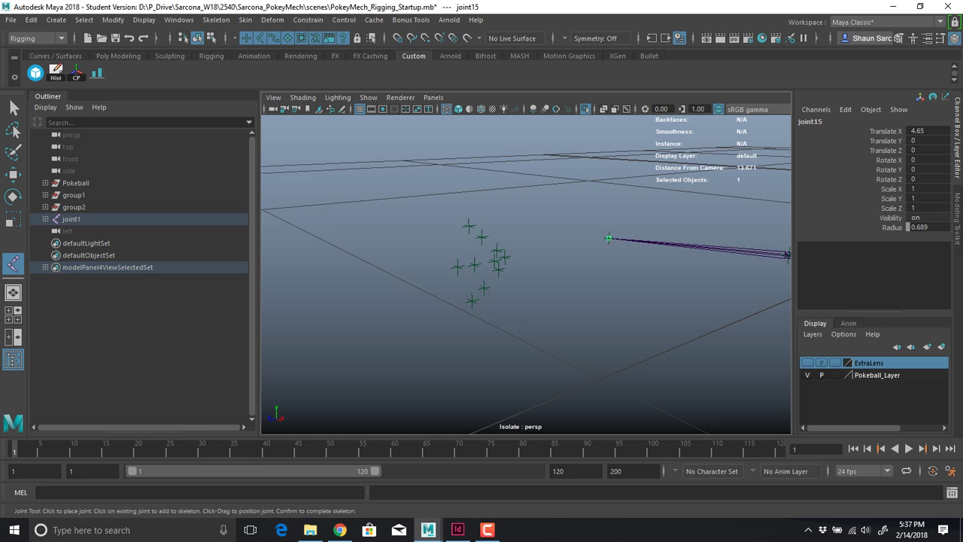
pyautogui.keyDown('alt'); pyautogui.moveTo(527, 283); pyautogui.dragTo(350, 235); pyautogui.keyUp('alt')
pyautogui.press('v')
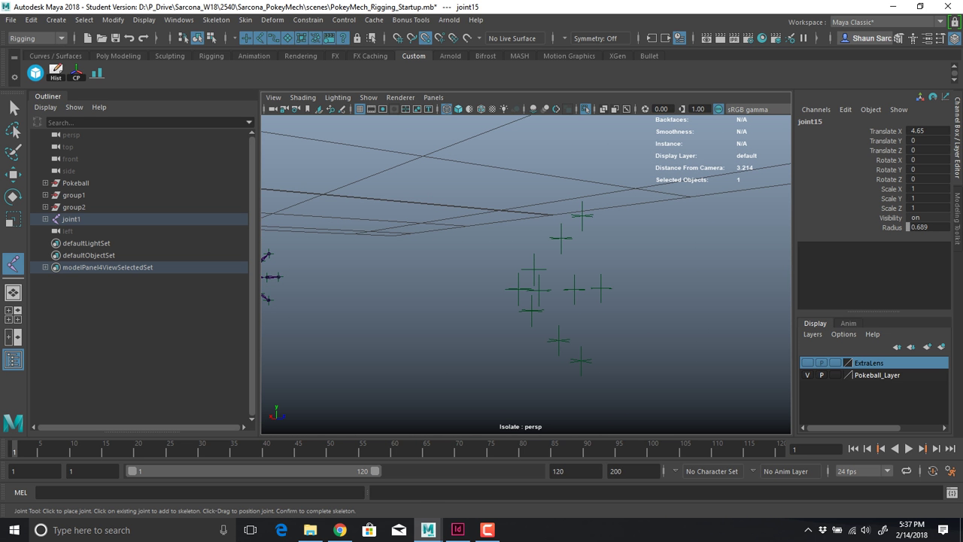
pyautogui.click(519, 289)
pyautogui.click(534, 269)
pyautogui.click(562, 237)
pyautogui.click(581, 216)
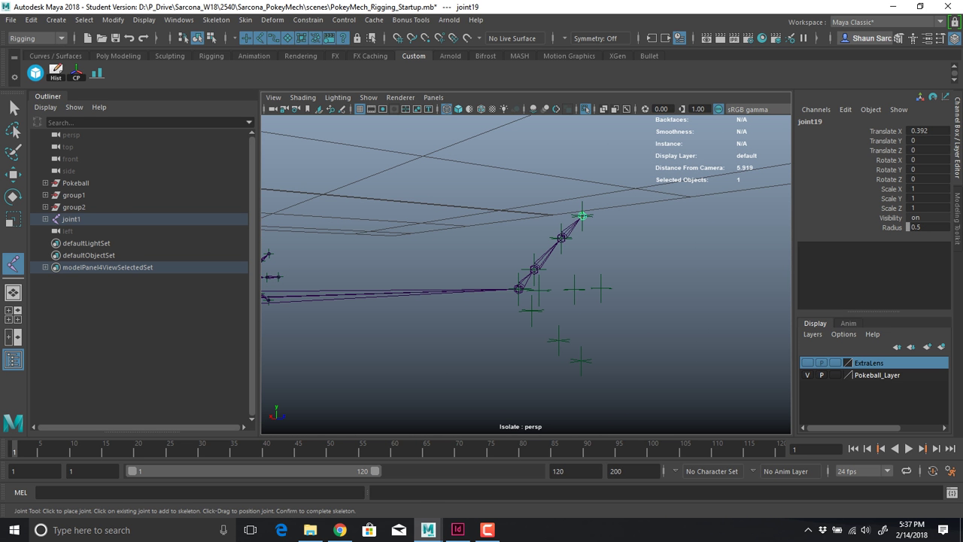
pyautogui.press('Return')
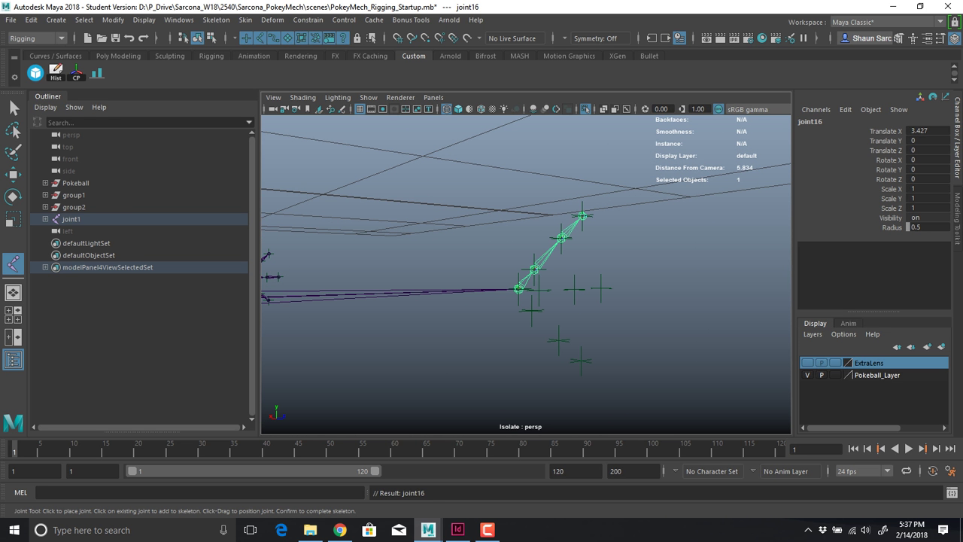
# Branch the right hand's middle finger from the palm joint with three joints snapped to its locators
pyautogui.press('v')
pyautogui.click(539, 290)
pyautogui.click(574, 289)
pyautogui.click(600, 289)
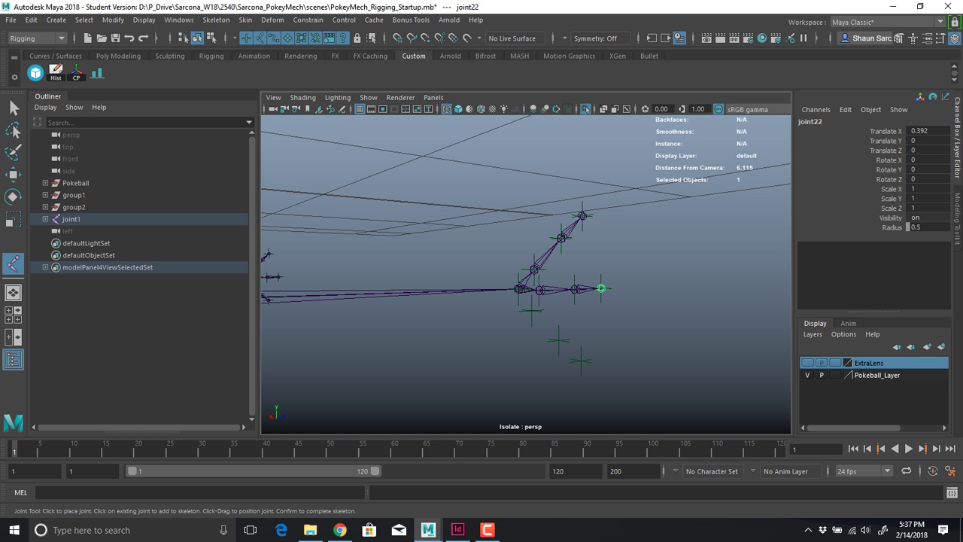
pyautogui.press('Return')
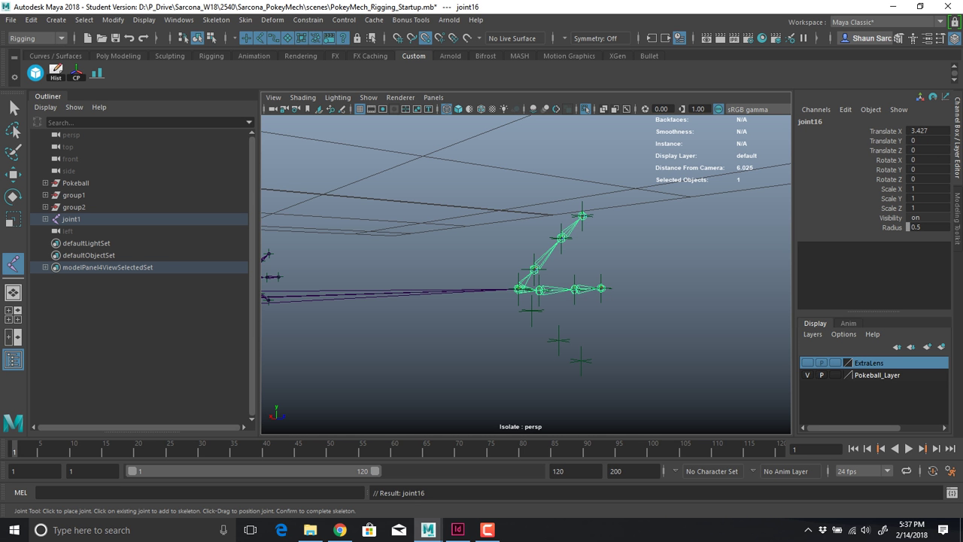
# Branch the right hand's lower finger from the palm joint with three joints snapped to its locators, and complete the skeleton
pyautogui.click(519, 289)
pyautogui.click(532, 310)
pyautogui.click(560, 341)
pyautogui.click(581, 361)
pyautogui.press('w')
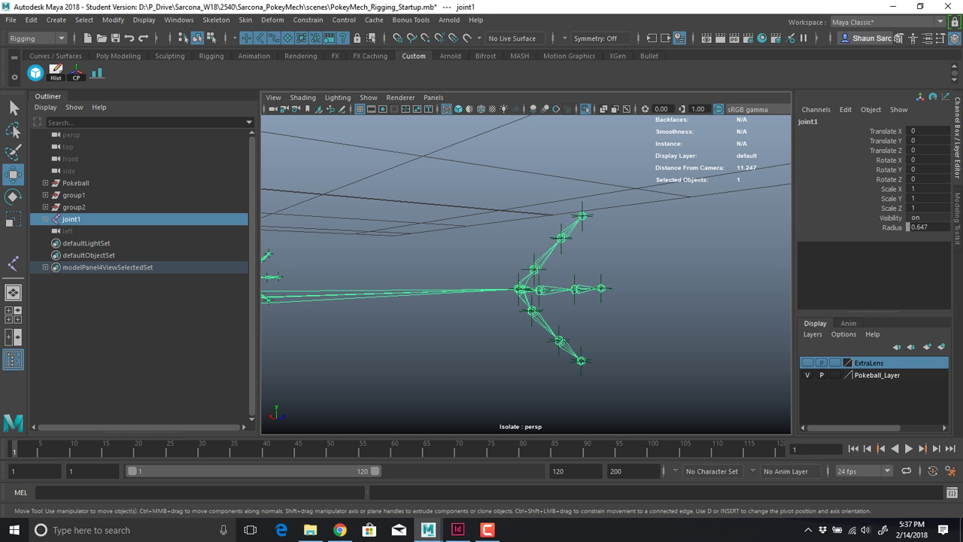
# Delete the right arm's whole joint chain from the shoulder joint outward, keeping the root joint and the locators
pyautogui.press('f')
pyautogui.keyDown('alt'); pyautogui.moveTo(466, 256); pyautogui.dragTo(609, 286); pyautogui.keyUp('alt')
pyautogui.keyDown('alt'); pyautogui.moveTo(527, 286); pyautogui.dragTo(648, 294, button='right'); pyautogui.keyUp('alt')
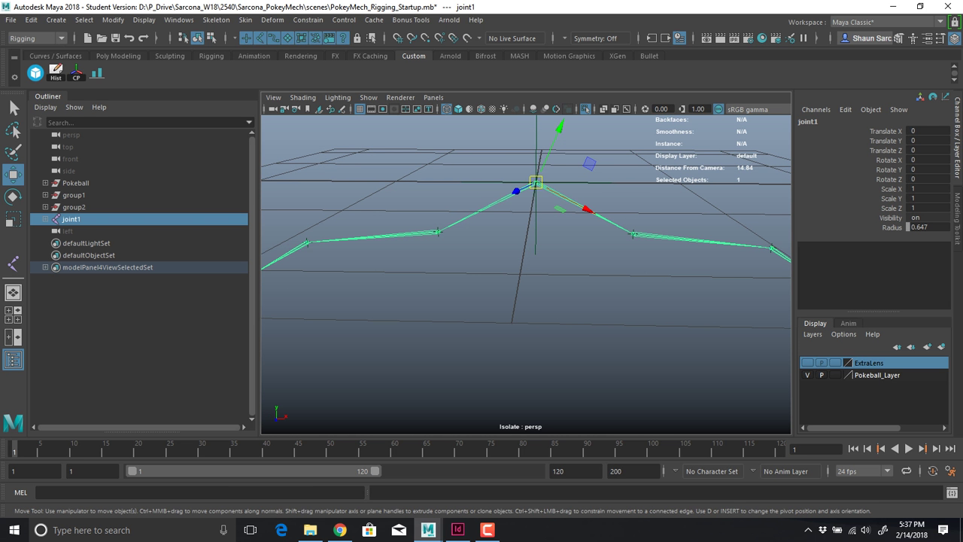
pyautogui.click(438, 232)
pyautogui.press('Delete')
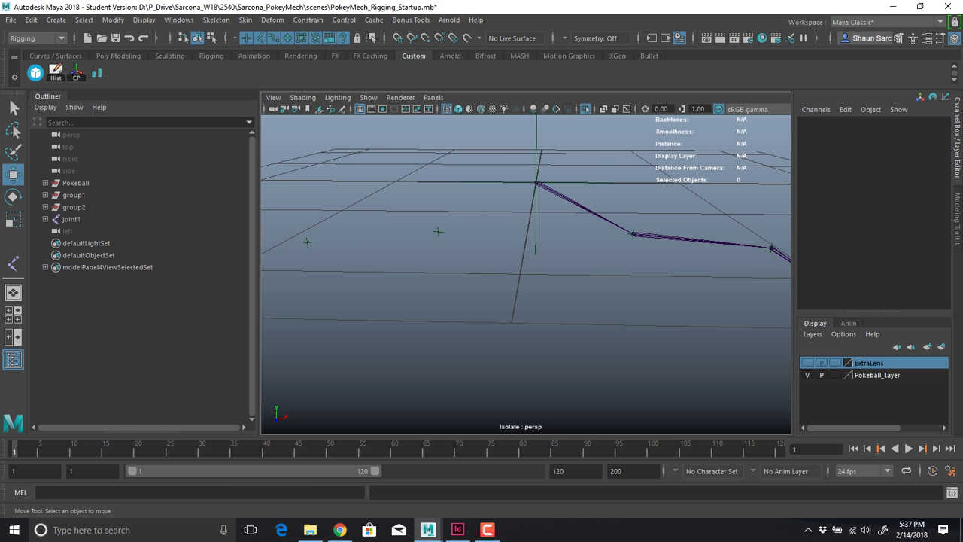
# Mirror the left arm's joint chain from its shoulder joint across YZ with the Behavior mirror function
pyautogui.moveTo(674, 208); pyautogui.dragTo(690, 289)
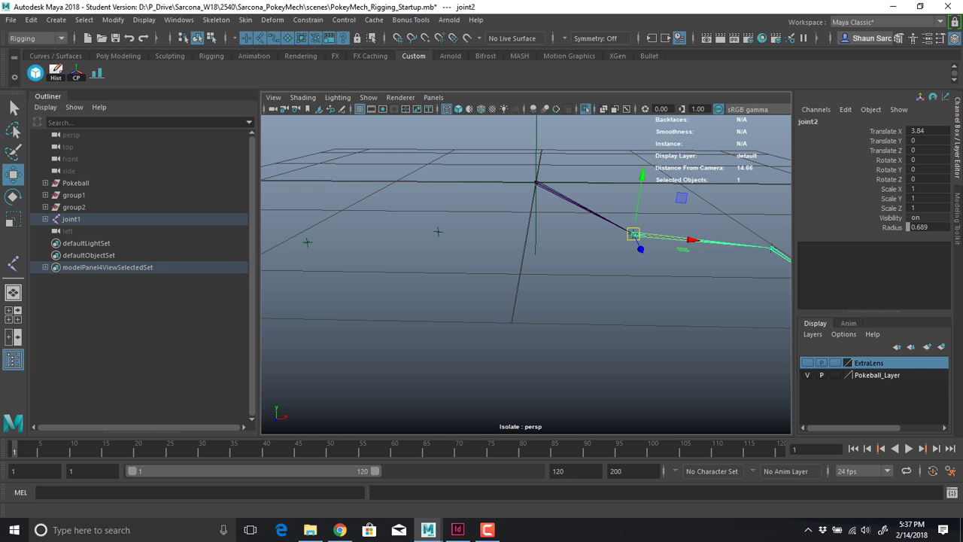
pyautogui.click(216, 21)
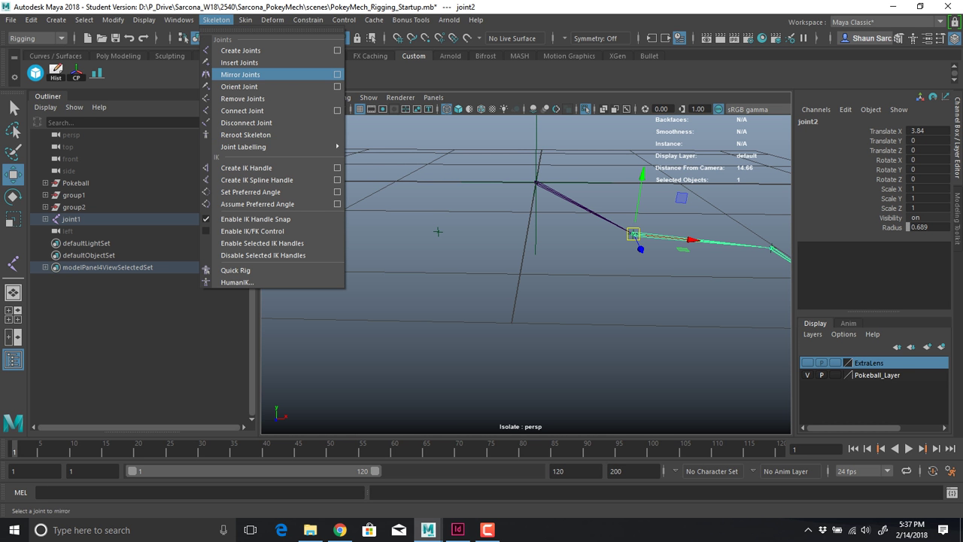
pyautogui.click(337, 75)
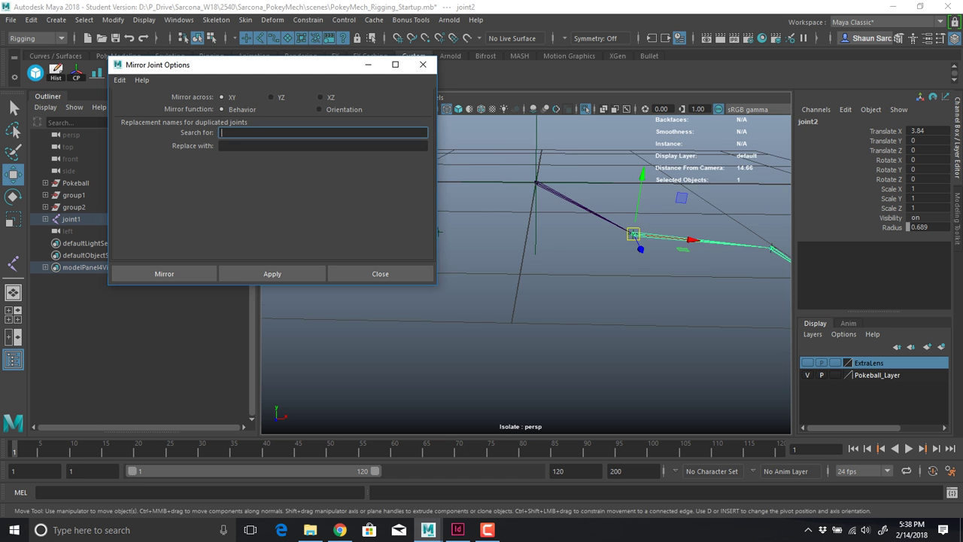
pyautogui.keyDown('alt'); pyautogui.moveTo(542, 308); pyautogui.dragTo(466, 338); pyautogui.keyUp('alt')
pyautogui.keyDown('alt'); pyautogui.moveTo(467, 339); pyautogui.dragTo(398, 324, button='middle'); pyautogui.keyUp('alt')
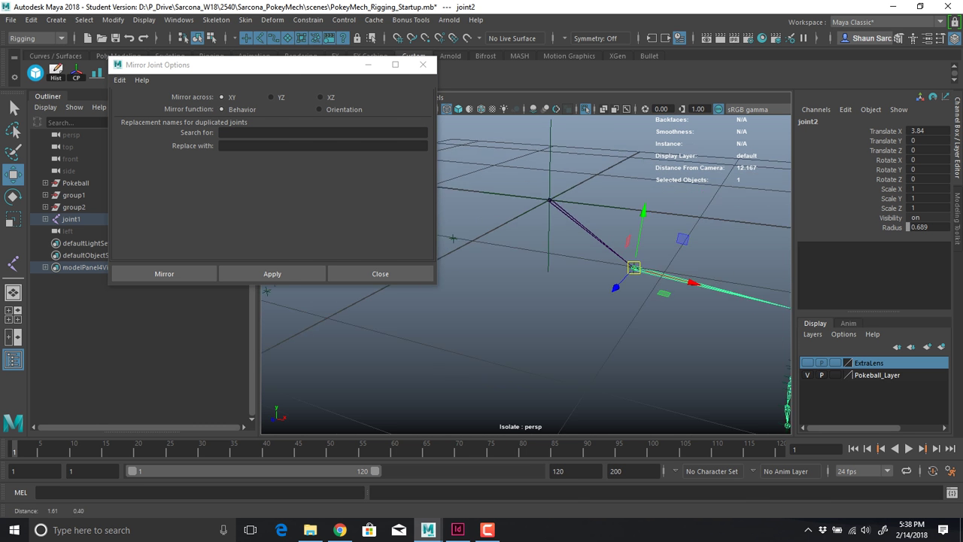
pyautogui.keyDown('alt'); pyautogui.moveTo(452, 324); pyautogui.dragTo(527, 300); pyautogui.keyUp('alt')
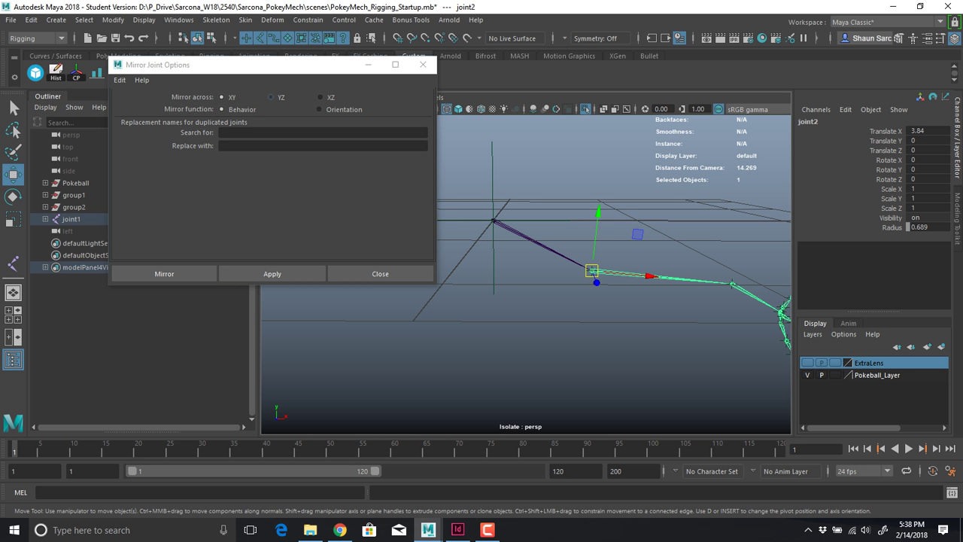
pyautogui.click(271, 97)
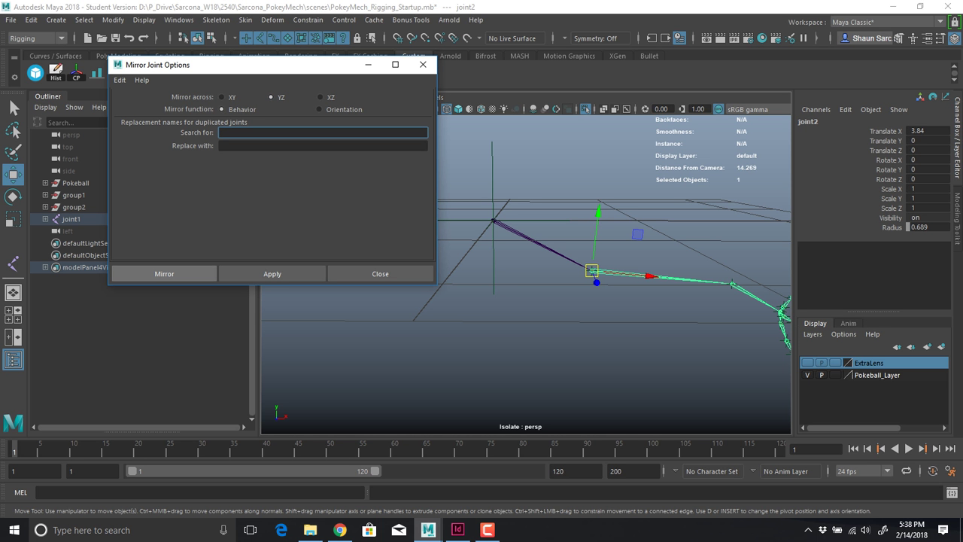
pyautogui.click(165, 273)
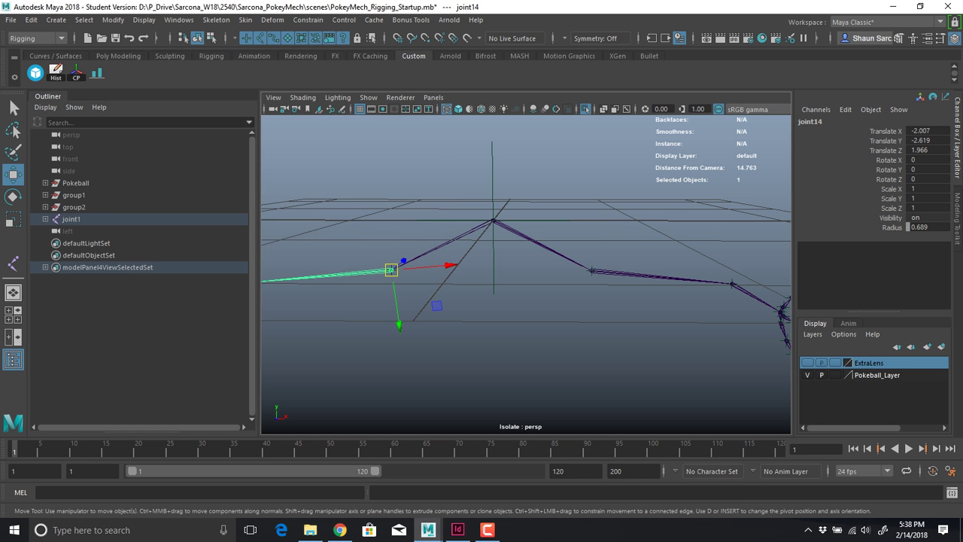
# Examine how the mirrored arm, palm and finger joints line up with the locators on the right side
pyautogui.keyDown('alt'); pyautogui.moveTo(411, 294); pyautogui.dragTo(587, 272, button='middle'); pyautogui.keyUp('alt')
pyautogui.keyDown('alt'); pyautogui.moveTo(586, 272); pyautogui.dragTo(512, 277); pyautogui.keyUp('alt')
pyautogui.keyDown('alt'); pyautogui.moveTo(511, 277); pyautogui.dragTo(610, 282, button='right'); pyautogui.keyUp('alt')
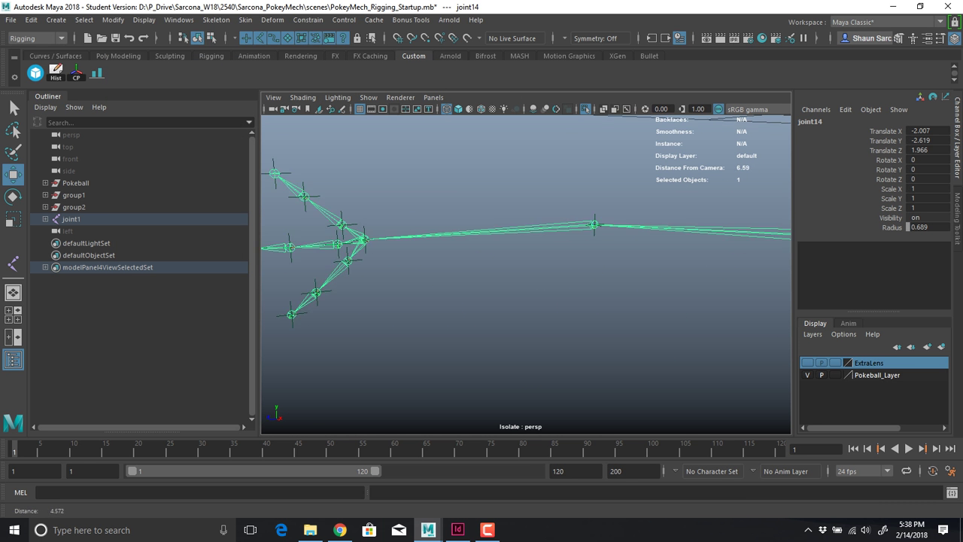
pyautogui.keyDown('alt'); pyautogui.moveTo(542, 279); pyautogui.dragTo(482, 281); pyautogui.keyUp('alt')
pyautogui.moveTo(482, 282)
pyautogui.keyDown('alt'); pyautogui.mouseDown(button='right')
pyautogui.moveTo(589, 285)
pyautogui.moveTo(490, 281)
pyautogui.mouseUp(button='right'); pyautogui.keyUp('alt')
pyautogui.keyDown('alt'); pyautogui.moveTo(526, 279); pyautogui.dragTo(388, 277, button='middle'); pyautogui.keyUp('alt')
pyautogui.keyDown('alt'); pyautogui.moveTo(451, 277); pyautogui.dragTo(403, 276, button='right'); pyautogui.keyUp('alt')
pyautogui.keyDown('alt'); pyautogui.moveTo(422, 276); pyautogui.dragTo(511, 285); pyautogui.keyUp('alt')
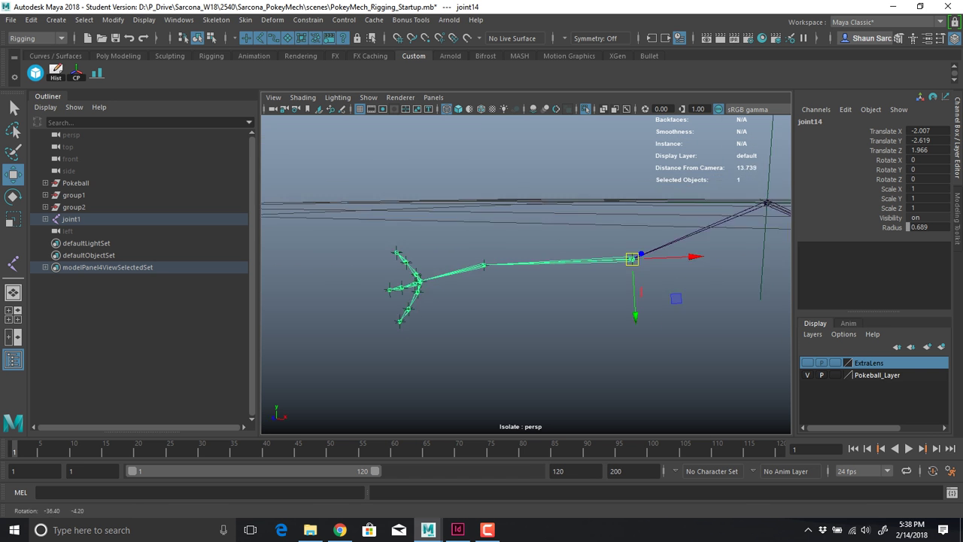
# Delete the mirrored arm chain from its shoulder joint outward
pyautogui.keyDown('alt'); pyautogui.moveTo(542, 283); pyautogui.dragTo(343, 275, button='middle'); pyautogui.keyUp('alt')
pyautogui.keyDown('alt'); pyautogui.moveTo(466, 279); pyautogui.dragTo(399, 277, button='right'); pyautogui.keyUp('alt')
pyautogui.keyDown('alt'); pyautogui.moveTo(451, 277); pyautogui.dragTo(463, 302); pyautogui.keyUp('alt')
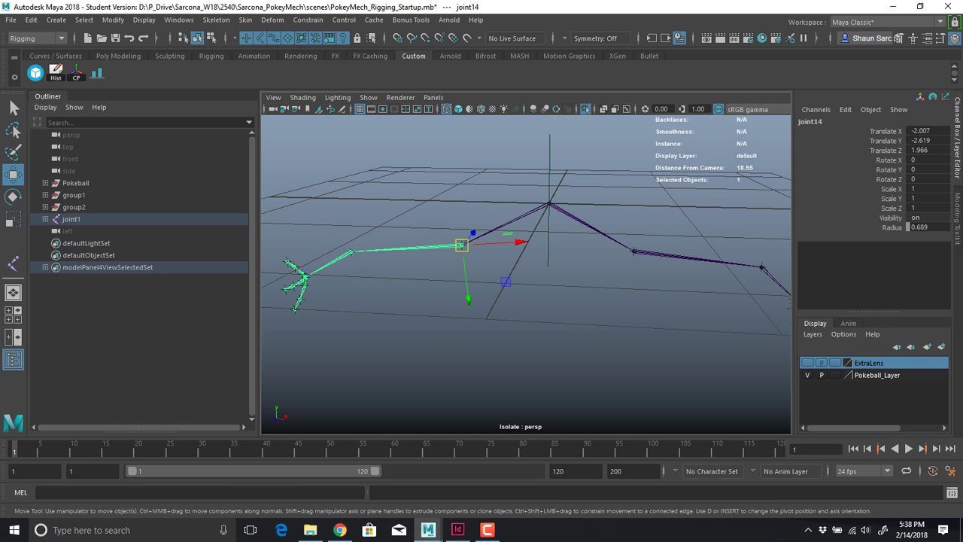
pyautogui.press('Delete')
# Rename the skeleton's top joint at the origin as root
pyautogui.keyDown('alt'); pyautogui.moveTo(557, 275); pyautogui.dragTo(440, 294, button='middle'); pyautogui.keyUp('alt')
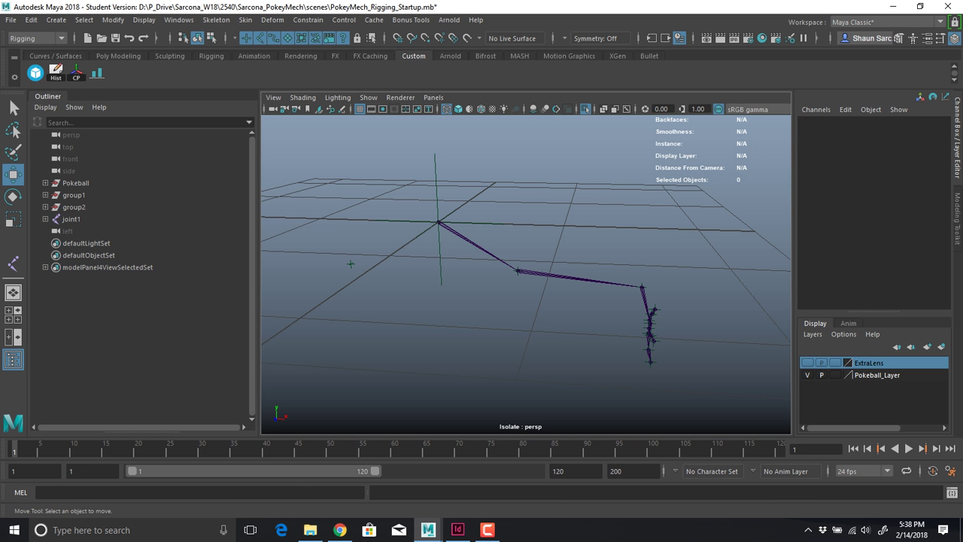
pyautogui.click(472, 241)
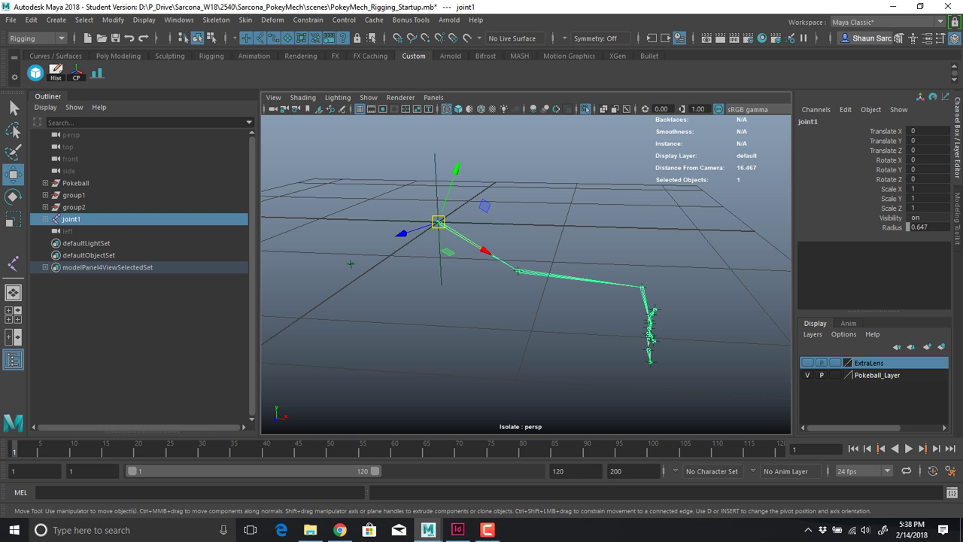
pyautogui.click(813, 122)
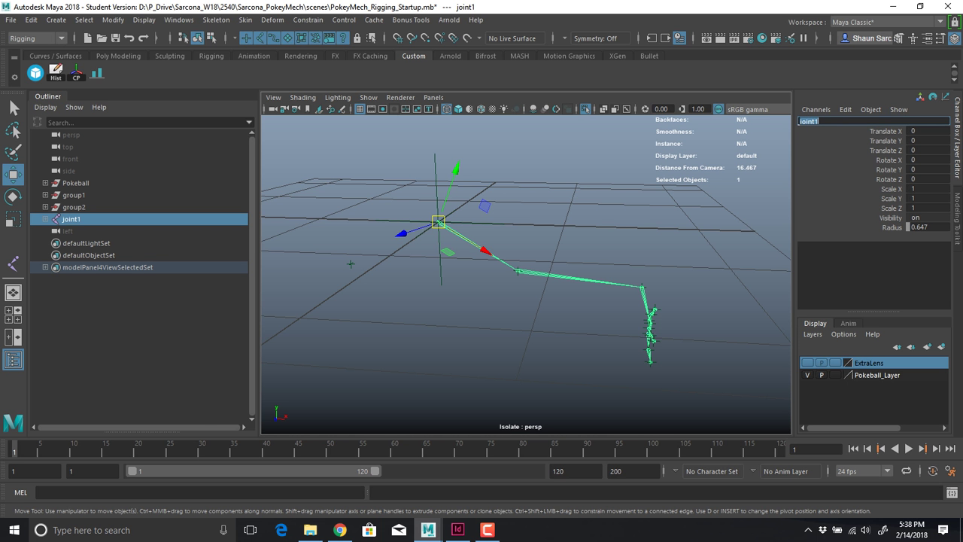
pyautogui.write('root')
pyautogui.press('Return')
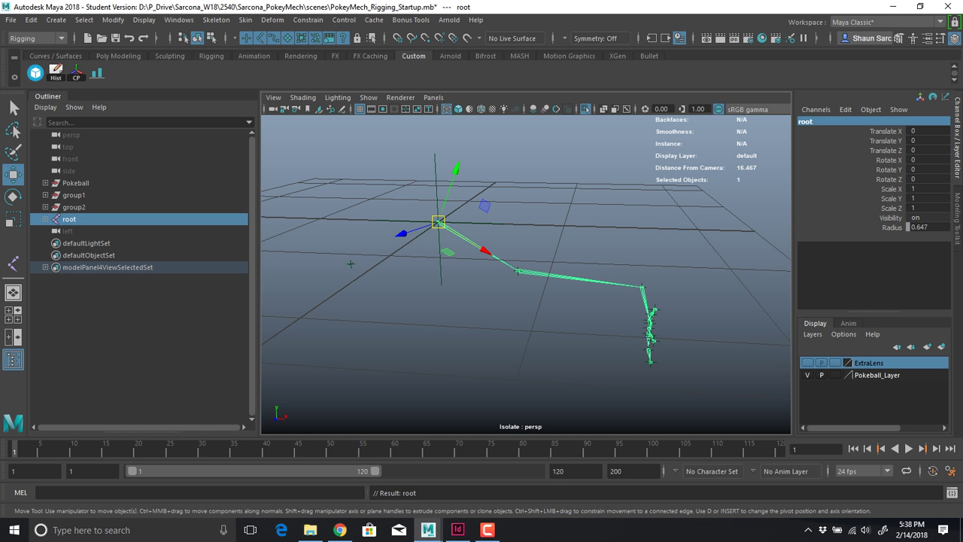
# Rename the shoulder joint below the root as rShoulder
pyautogui.press('Down')
pyautogui.click(813, 122)
pyautogui.write('_shoulder')
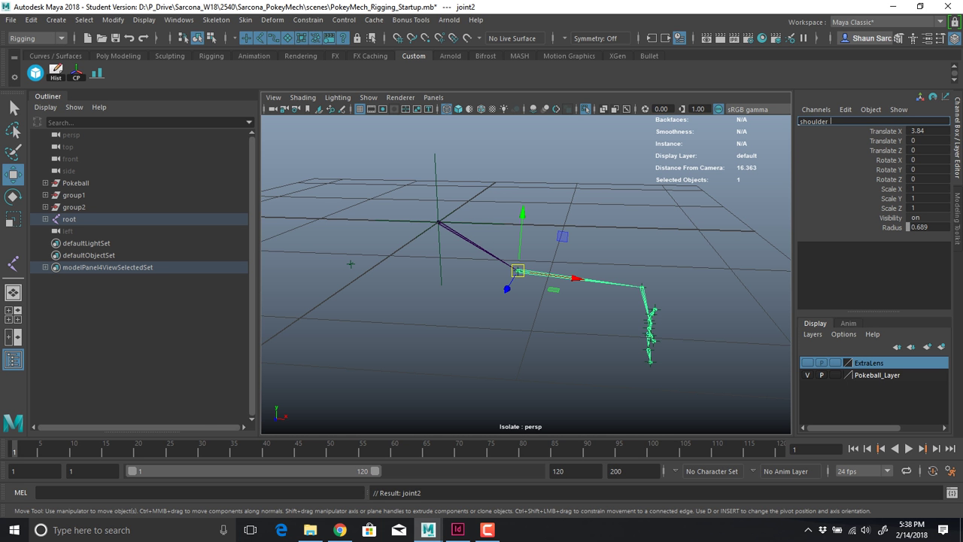
pyautogui.write('_right')
pyautogui.press('Return')
pyautogui.write('rShoulder')
pyautogui.press('Return')
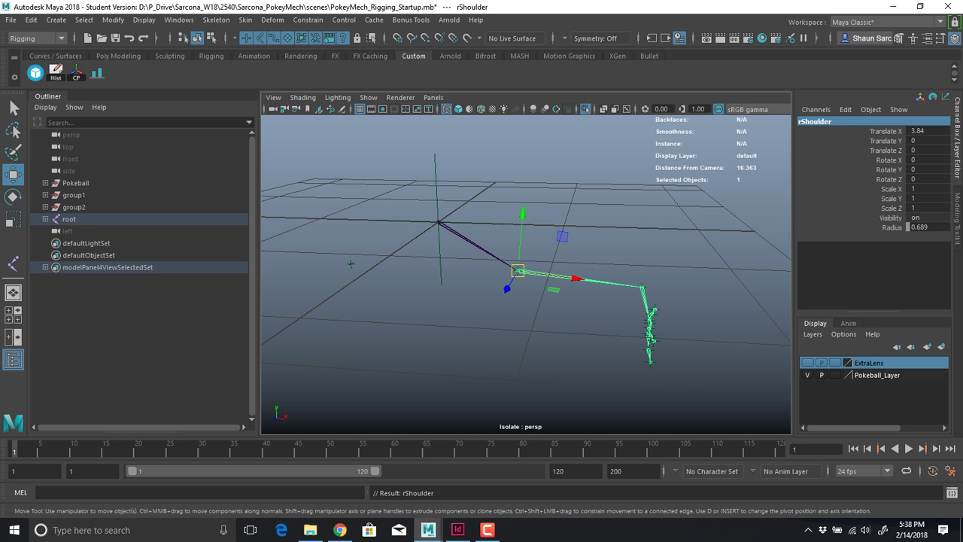
# Rename the elbow joint below the shoulder as rElbow
pyautogui.press('Down')
pyautogui.click(819, 121)
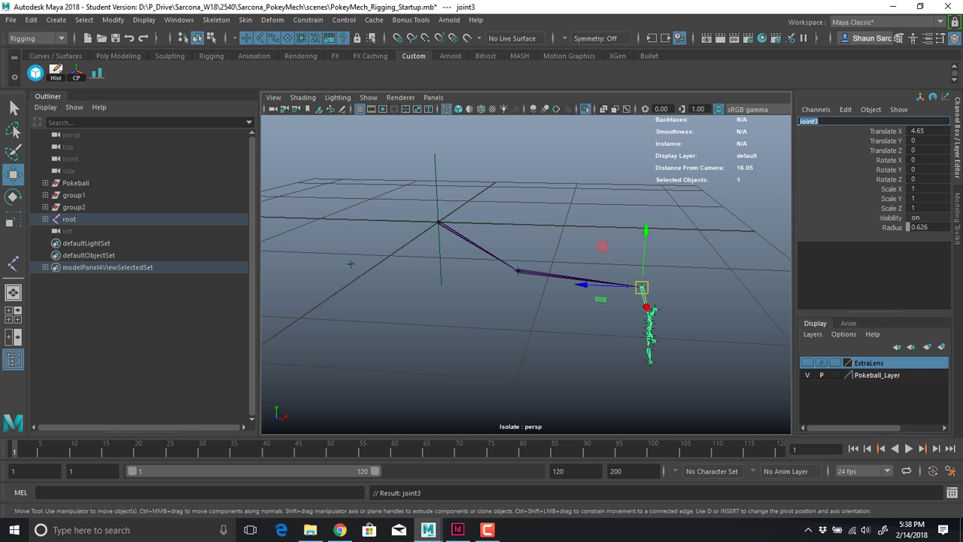
pyautogui.write('rElbow')
pyautogui.press('Return')
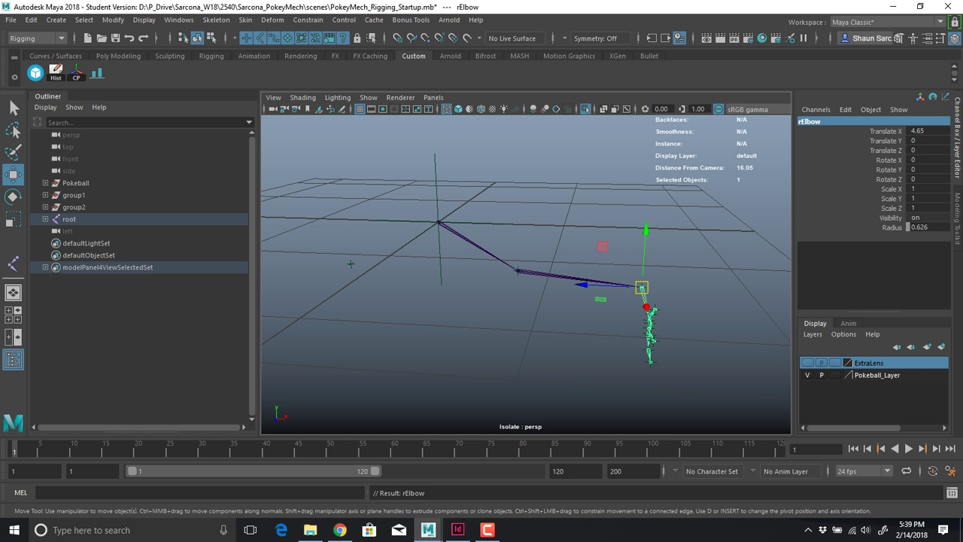
# Go back to the shoulder joint and rename it as rightShoulder
pyautogui.press('Up')
pyautogui.click(815, 121)
pyautogui.write('r')
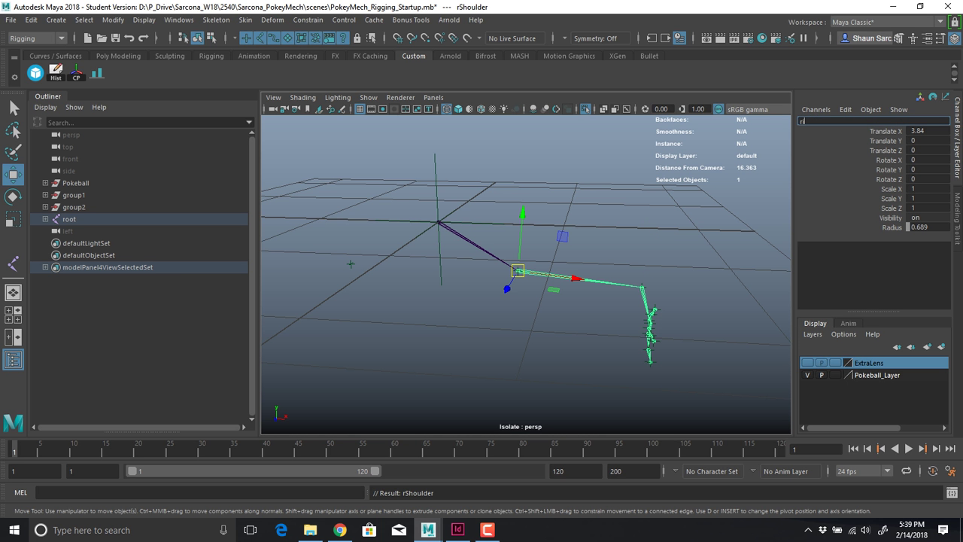
pyautogui.write('ight_Shoulder')
pyautogui.press('BackSpace')
pyautogui.press('BackSpace')
pyautogui.press('BackSpace')
pyautogui.press('BackSpace')
pyautogui.press('BackSpace')
pyautogui.press('BackSpace')
pyautogui.press('BackSpace')
pyautogui.press('BackSpace')
pyautogui.press('BackSpace')
pyautogui.write('Shoulder')
pyautogui.press('Return')
# Rename the elbow joint as rightElbow
pyautogui.press('Down')
pyautogui.click(812, 122)
pyautogui.write('rightElb')
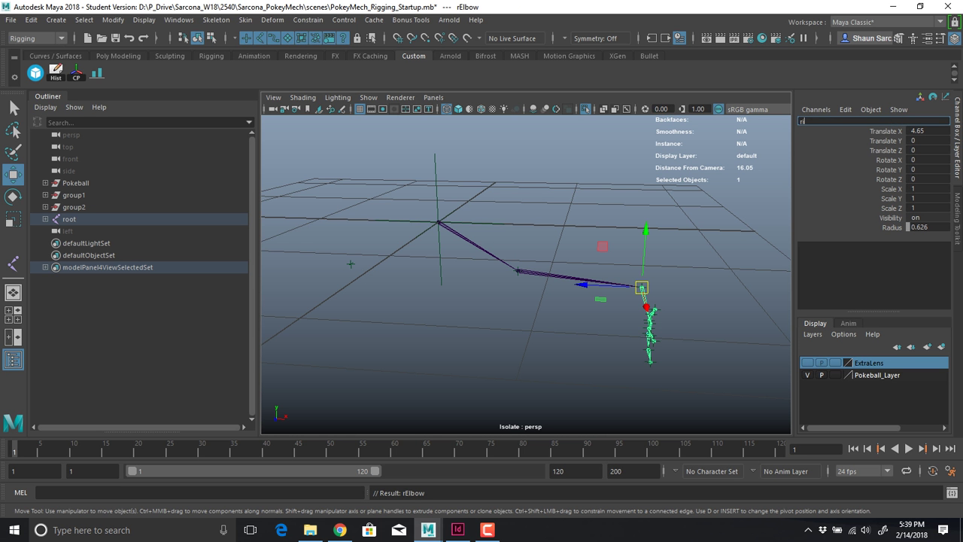
pyautogui.write('ow')
pyautogui.press('Return')
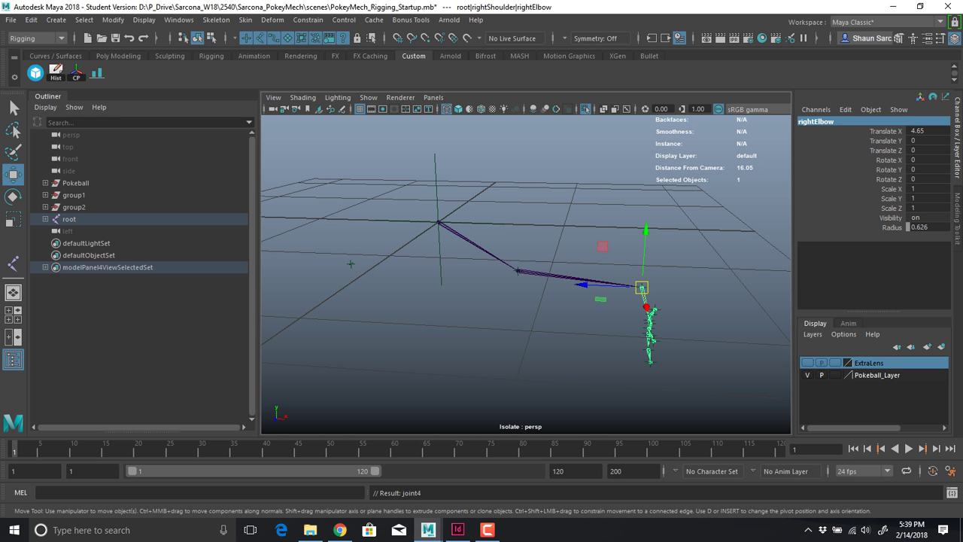
# Undo the last elbow joint rename and return the selection to the shoulder joint
pyautogui.press('Down')
pyautogui.keyDown('alt'); pyautogui.moveTo(617, 290); pyautogui.dragTo(621, 269); pyautogui.keyUp('alt')
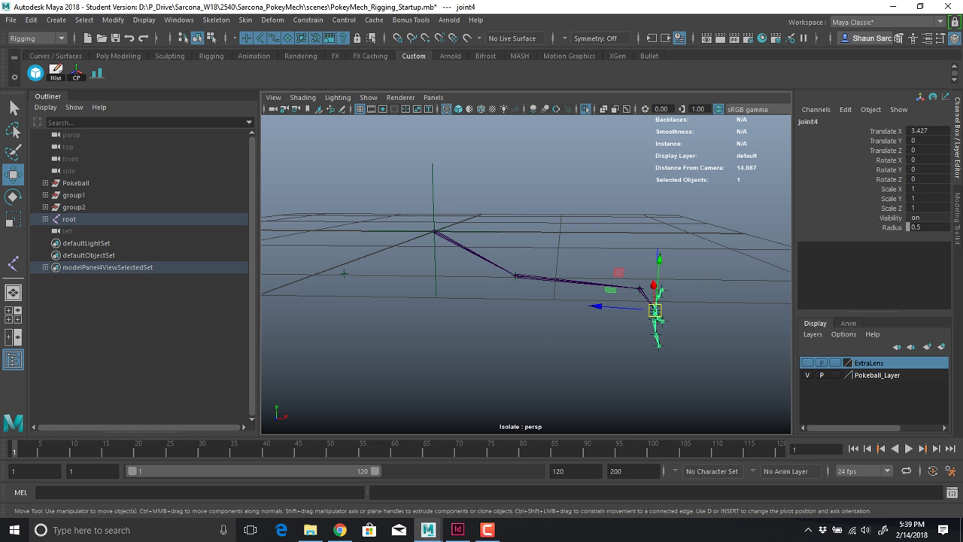
pyautogui.hotkey('ctrl', 'z')
pyautogui.hotkey('ctrl', 'z')
pyautogui.hotkey('ctrl', 'z')
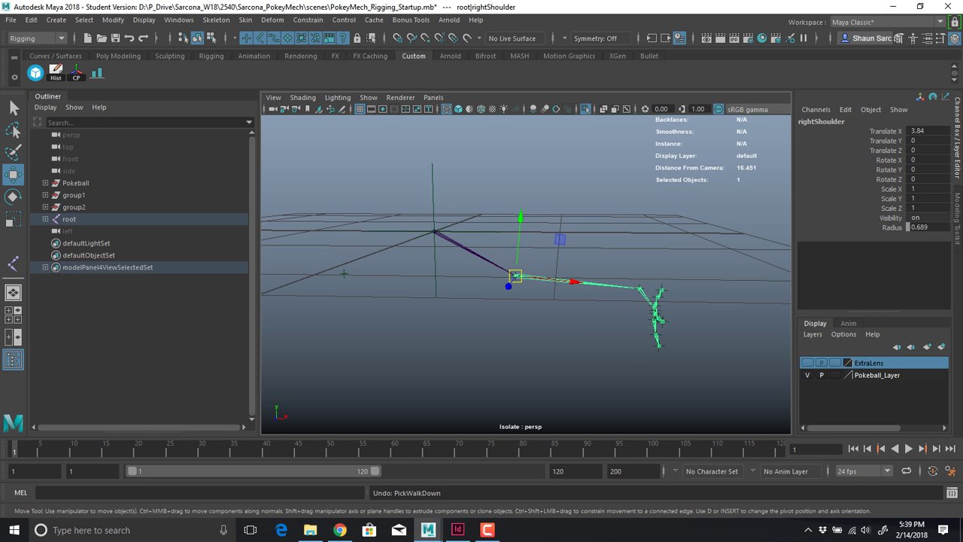
# Rename the shoulder joint as leftShoulder and the elbow joint as leftElbow
pyautogui.click(821, 121)
pyautogui.write('leftShoulder')
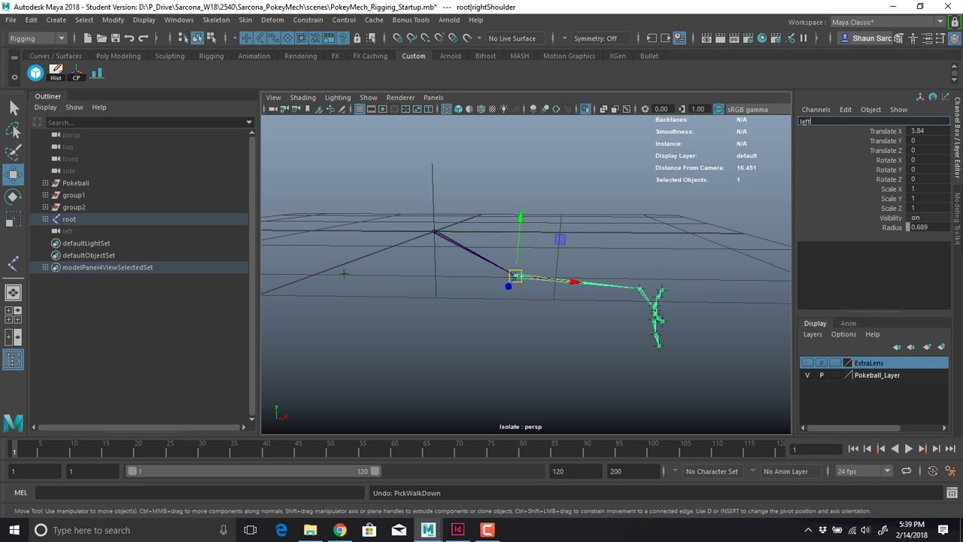
pyautogui.press('Return')
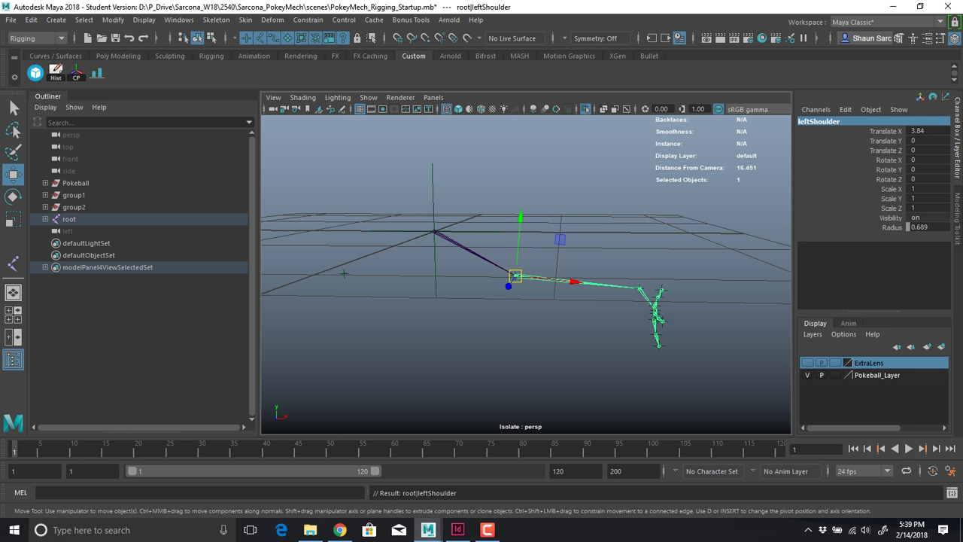
pyautogui.press('Down')
pyautogui.click(822, 121)
pyautogui.write('le')
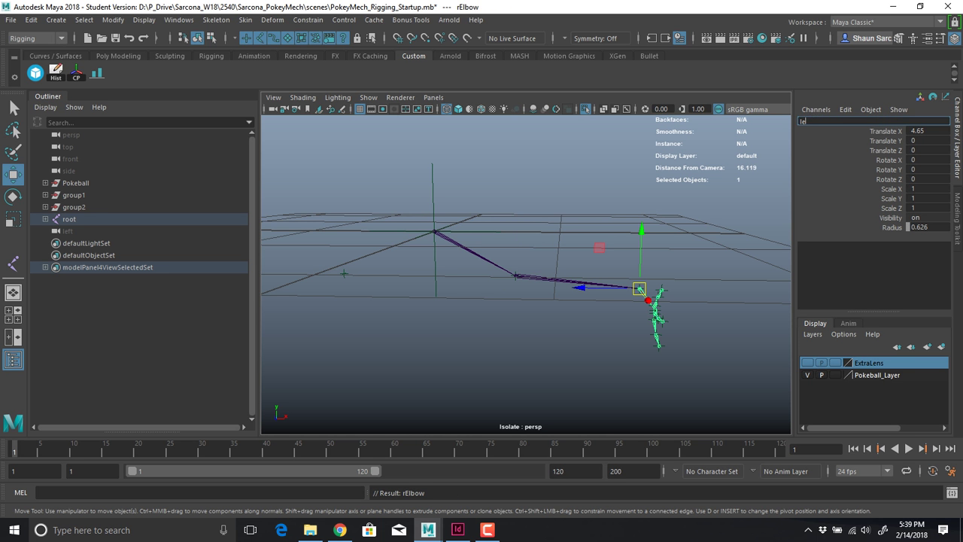
pyautogui.write('ftElbow')
pyautogui.press('Return')
# Rename the palm joint below the elbow as leftPalm
pyautogui.press('Down')
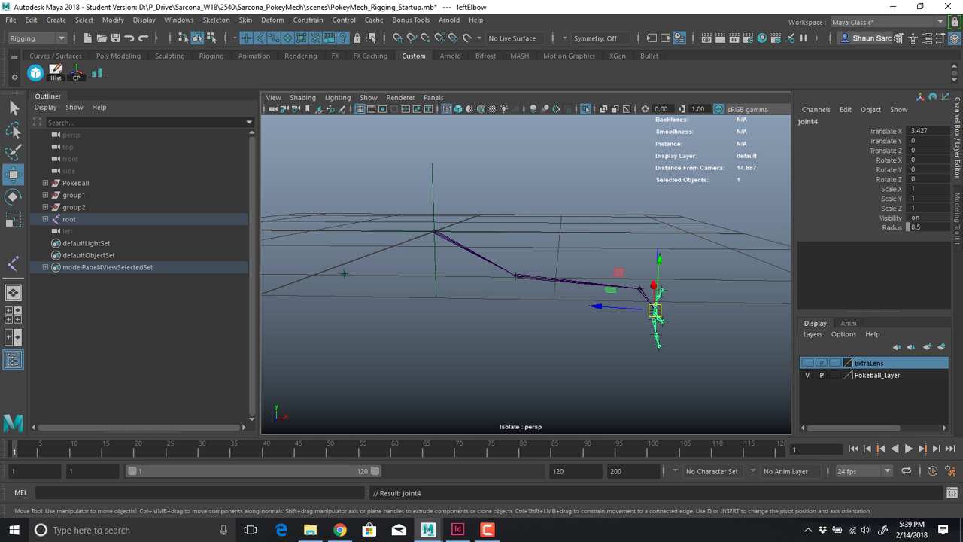
pyautogui.click(822, 121)
pyautogui.write('le')
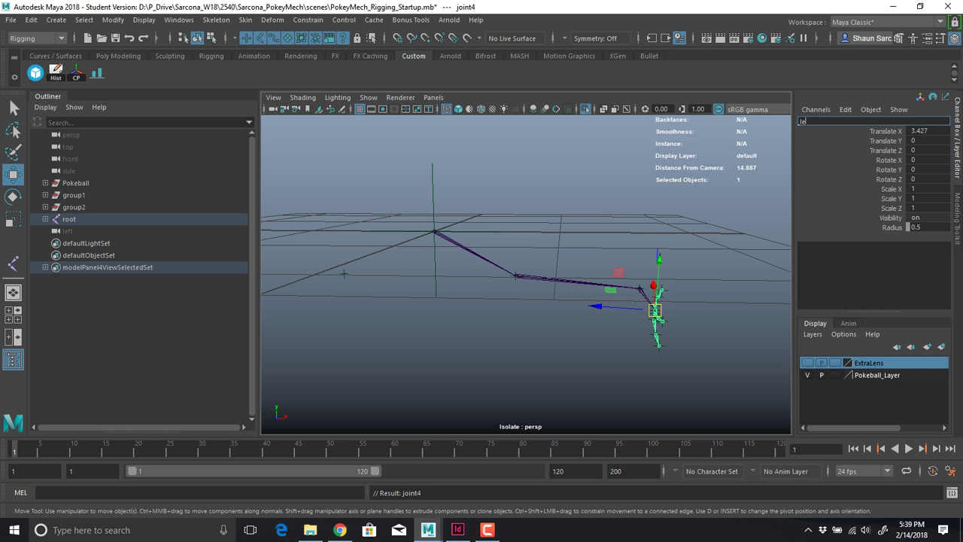
pyautogui.write('ftPalm')
pyautogui.press('Return')
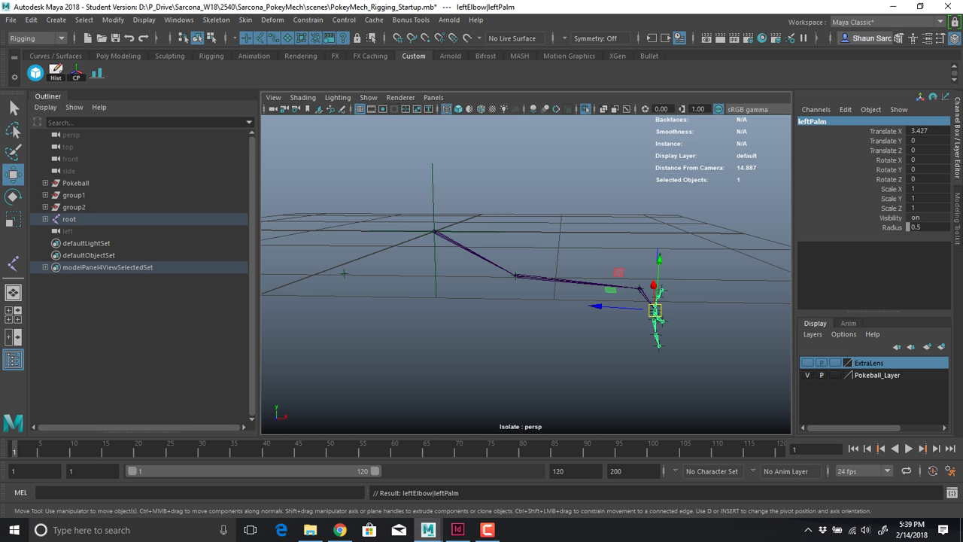
# Rename the upper finger's first joint next to the palm as leftIndexB
pyautogui.keyDown('alt'); pyautogui.moveTo(602, 286); pyautogui.dragTo(406, 290); pyautogui.keyUp('alt')
pyautogui.keyDown('alt'); pyautogui.moveTo(406, 290); pyautogui.dragTo(519, 297, button='right'); pyautogui.keyUp('alt')
pyautogui.keyDown('alt'); pyautogui.moveTo(520, 297); pyautogui.dragTo(697, 256, button='middle'); pyautogui.keyUp('alt')
pyautogui.keyDown('alt'); pyautogui.moveTo(698, 256); pyautogui.dragTo(779, 260, button='right'); pyautogui.keyUp('alt')
pyautogui.click(507, 279)
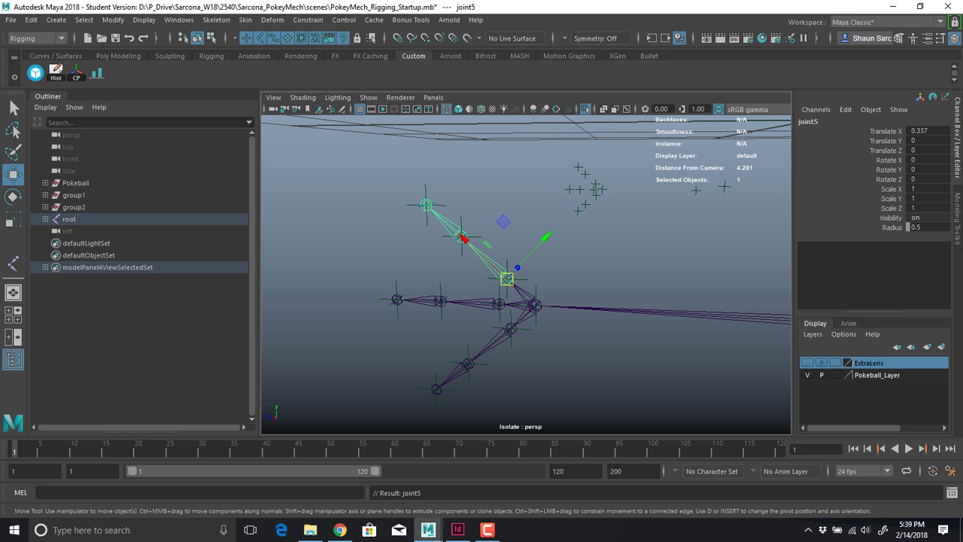
pyautogui.click(810, 121)
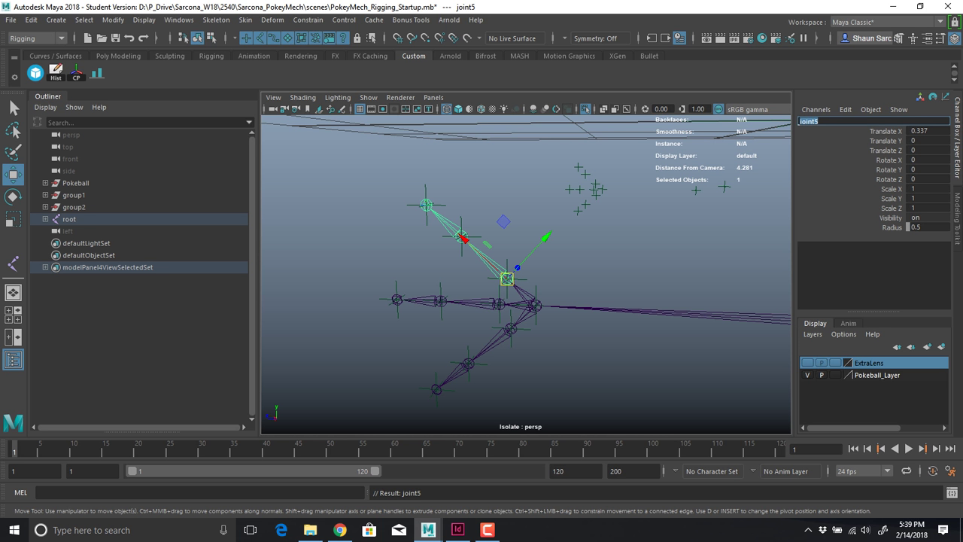
pyautogui.write('leftIndexB')
pyautogui.press('Return')
# Rename the upper finger's middle joint as leftIndexM
pyautogui.press('Down')
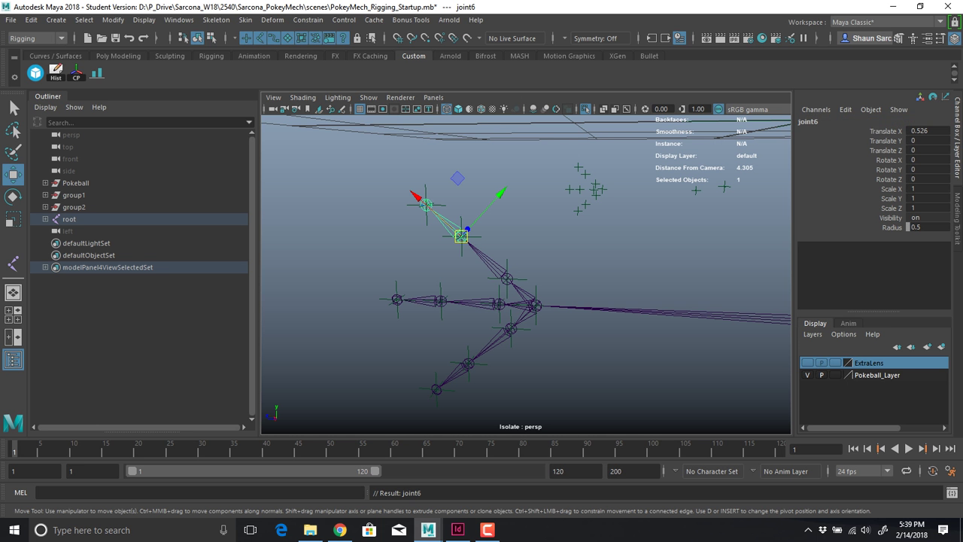
pyautogui.click(809, 122)
pyautogui.write('leftIn')
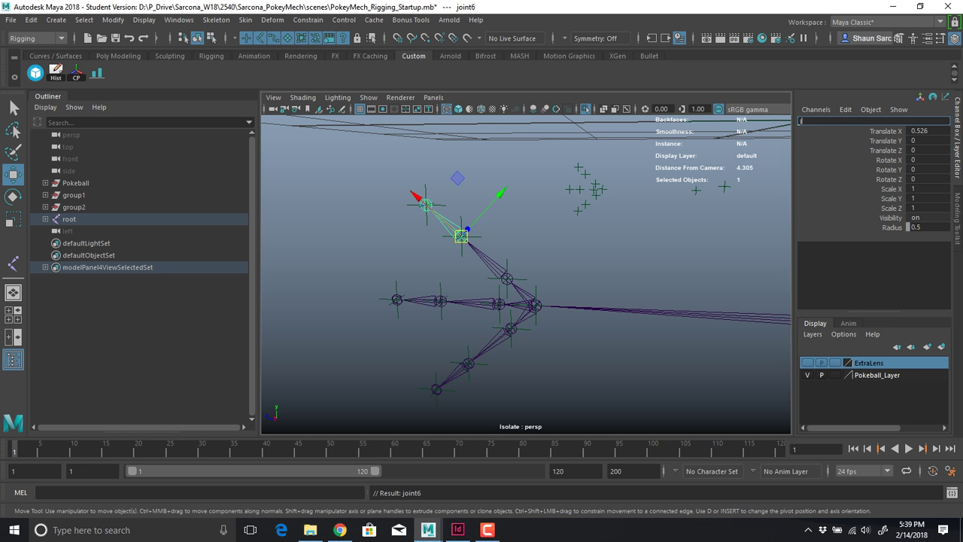
pyautogui.write('dexM')
pyautogui.press('Return')
# Rename the upper finger's tip joint as leftIndexT
pyautogui.press('Down')
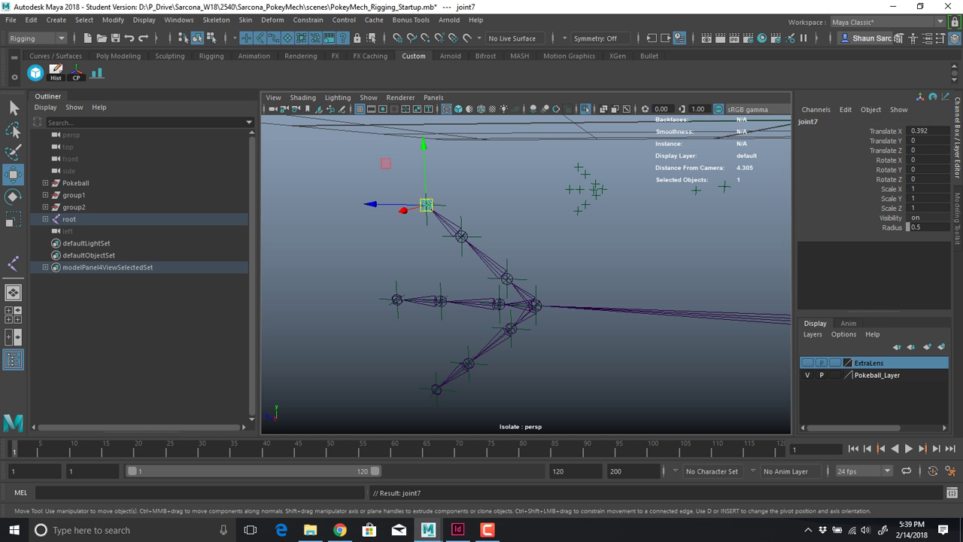
pyautogui.click(809, 121)
pyautogui.write('lef')
pyautogui.press('BackSpace')
pyautogui.press('BackSpace')
pyautogui.press('BackSpace')
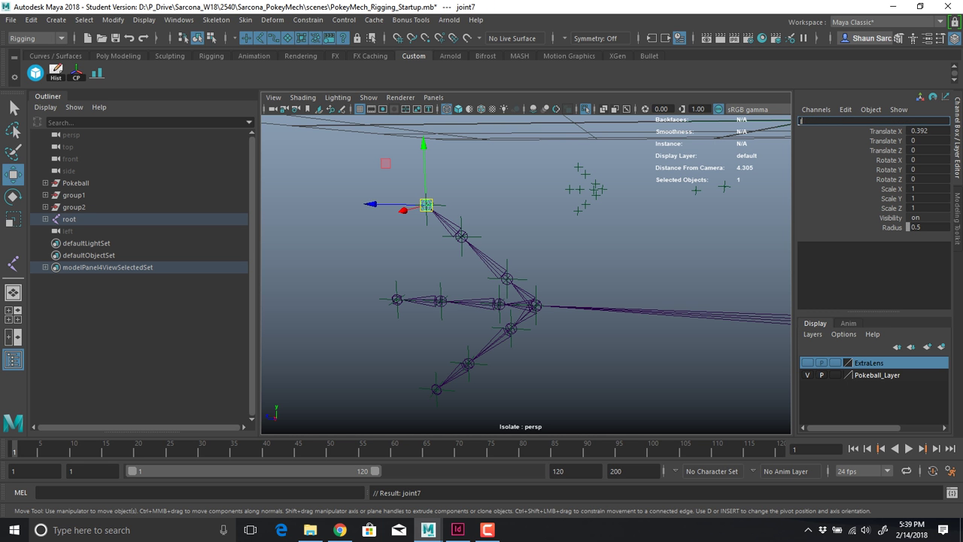
pyautogui.write('leftInde')
pyautogui.write('xT')
pyautogui.press('Return')
# Rename the middle finger's first joint next to the palm as leftMiddleB
pyautogui.press('Up')
pyautogui.press('Up')
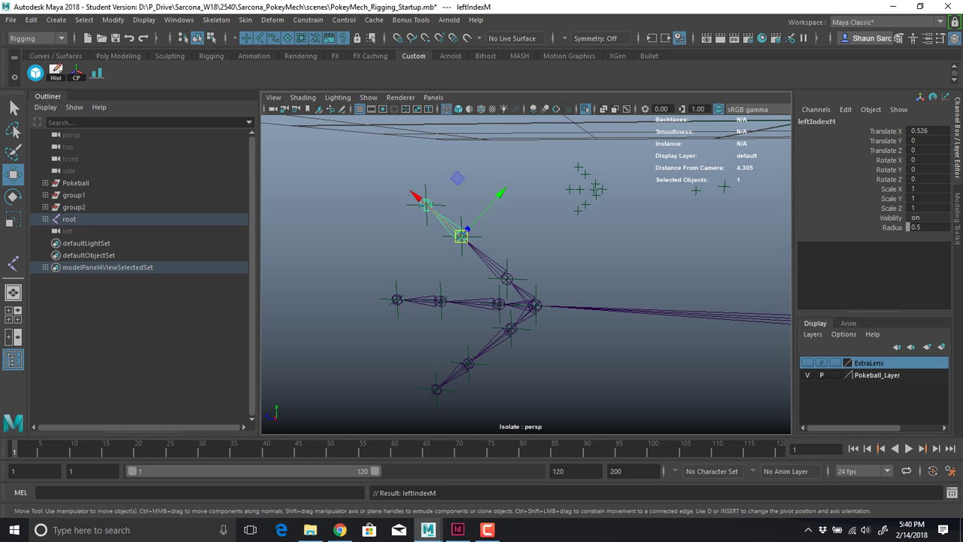
pyautogui.press('Right')
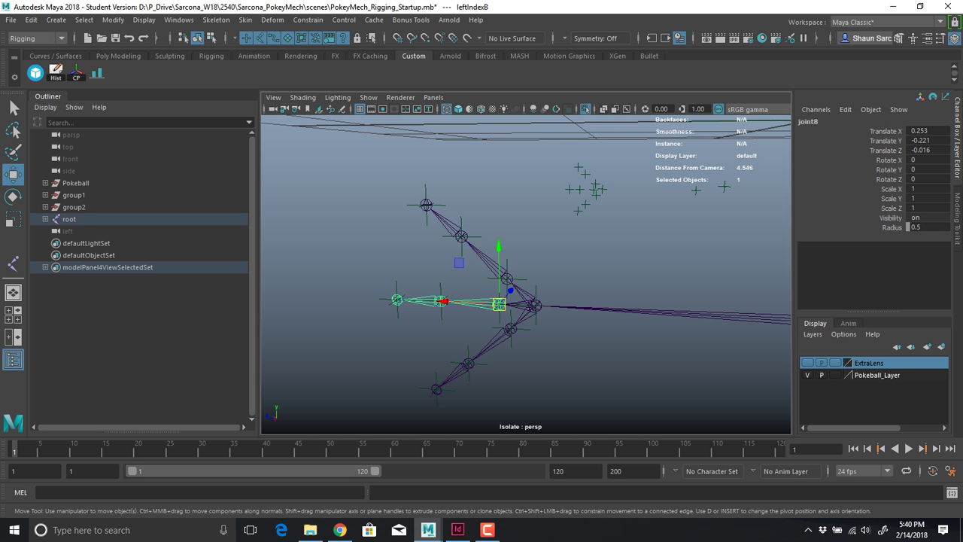
pyautogui.click(819, 121)
pyautogui.write('left')
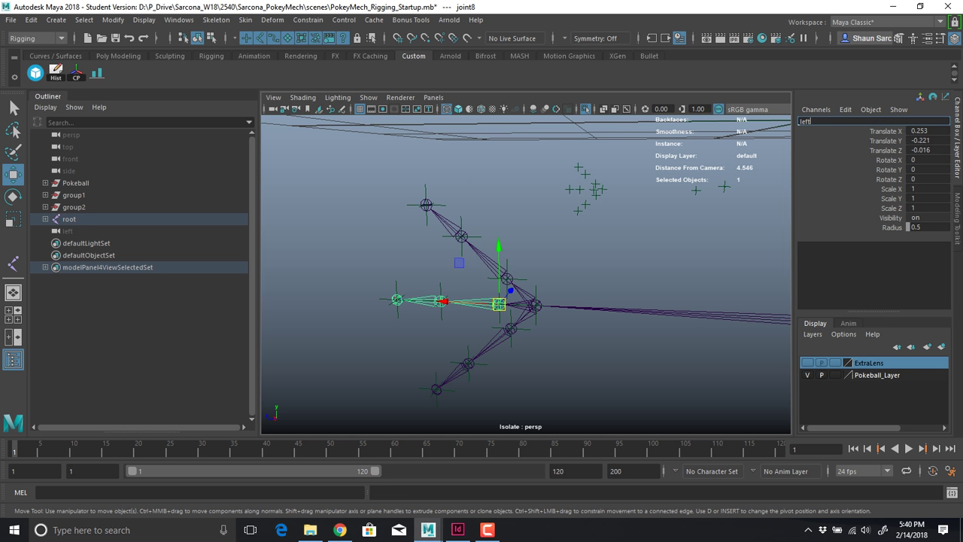
pyautogui.write('MiddleB')
pyautogui.press('Return')
# Rename the second joint of the middle finger as leftMiddleM
pyautogui.press('Down')
pyautogui.click(819, 121)
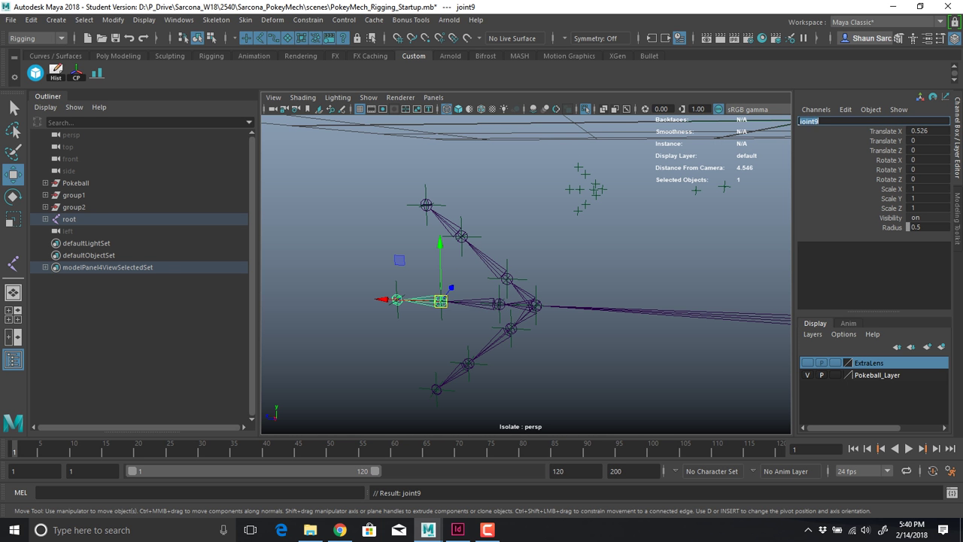
pyautogui.write('leftMiddle')
pyautogui.press('BackSpace')
pyautogui.press('BackSpace')
pyautogui.write('leM')
pyautogui.press('Return')
# Rename the middle finger's tip joint as leftMiddleT
pyautogui.press('Down')
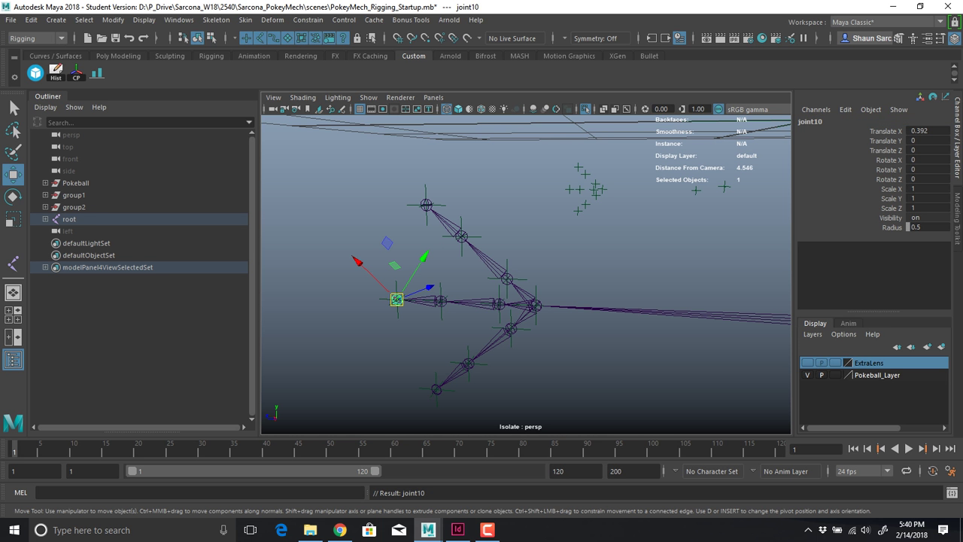
pyautogui.click(811, 121)
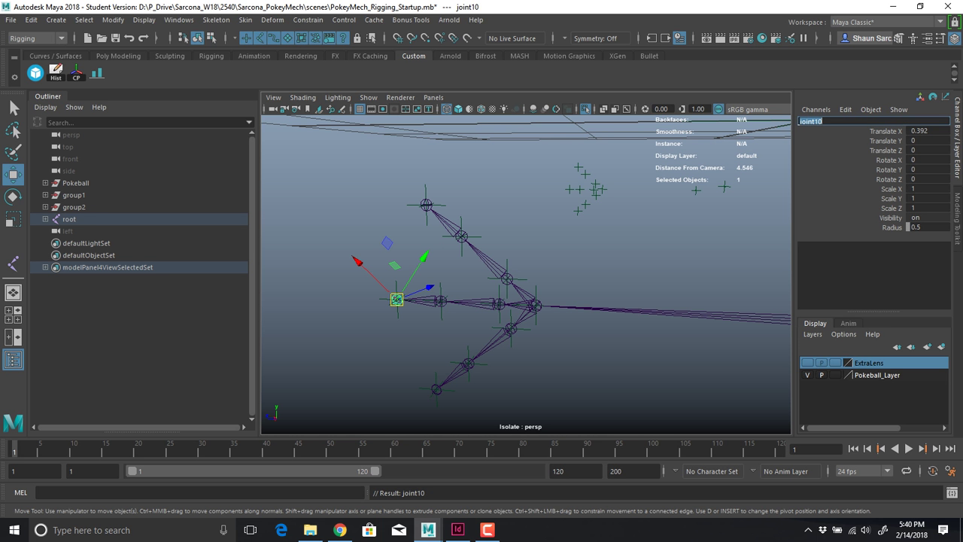
pyautogui.write('leftMiddleT')
pyautogui.press('Return')
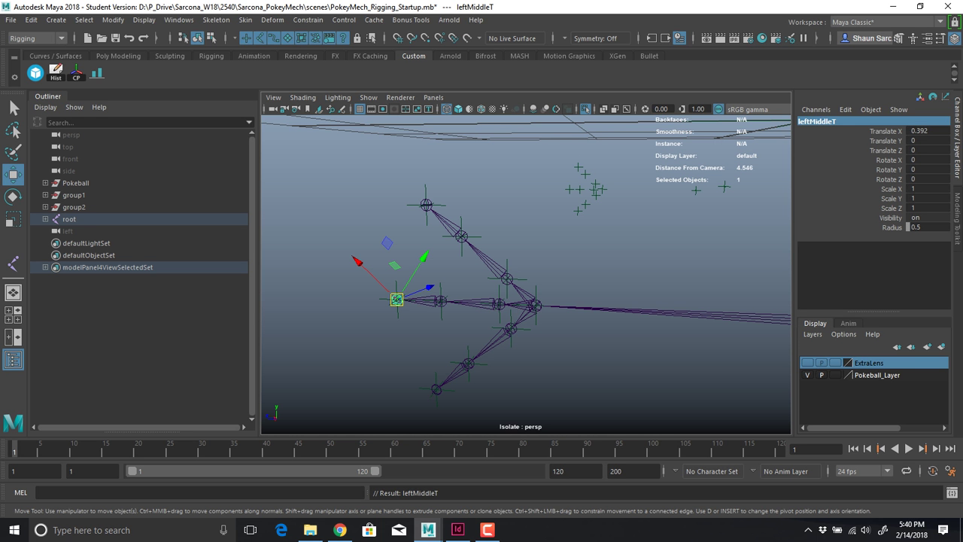
# Rename the lower finger's first joint next to the palm as leftPinkyB
pyautogui.click(511, 329)
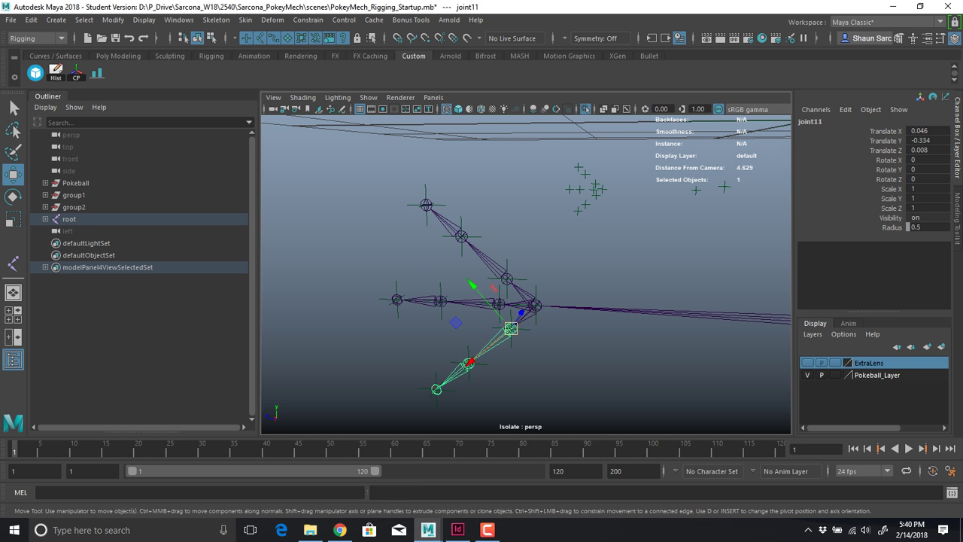
pyautogui.click(811, 121)
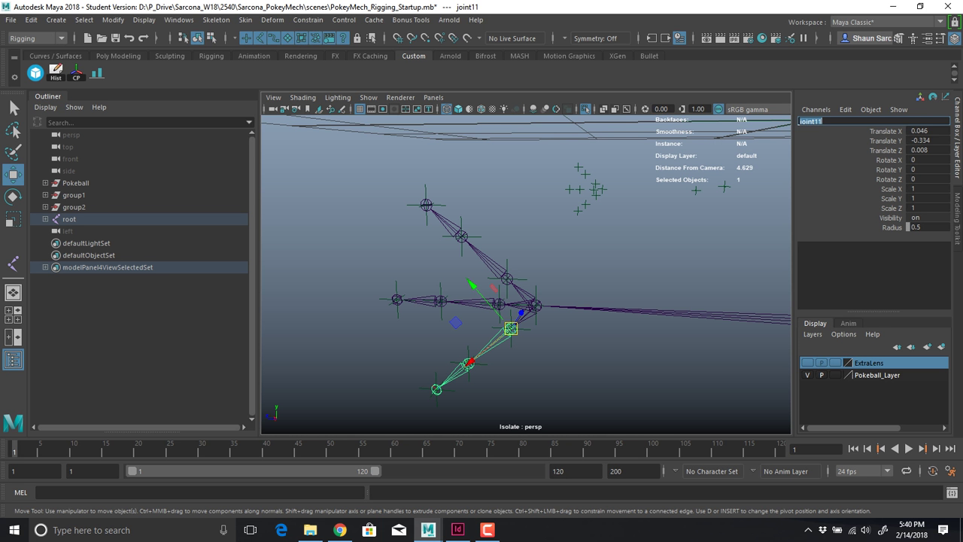
pyautogui.write('leftPinkyB')
pyautogui.press('Return')
# Rename the lower finger's middle joint as leftPinkyM
pyautogui.press('Up')
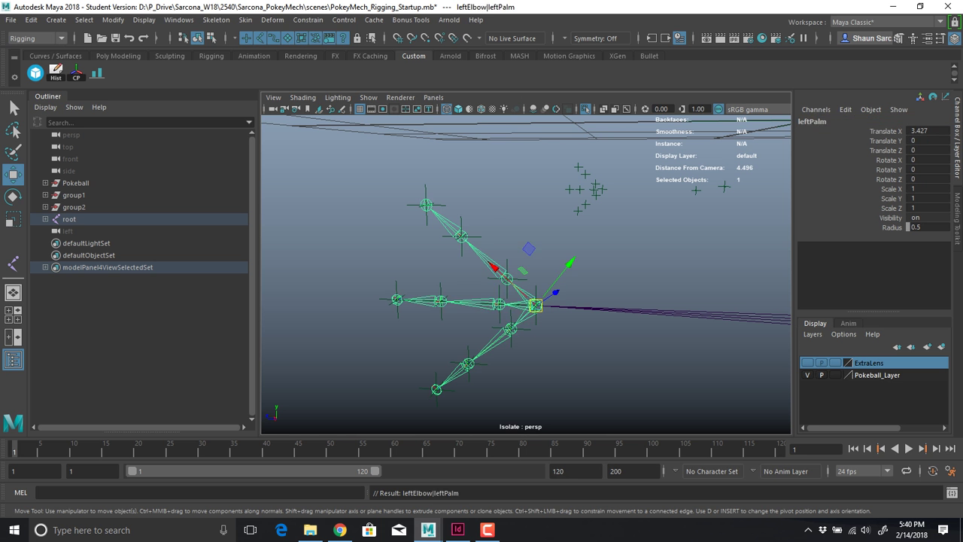
pyautogui.press('Down')
pyautogui.press('Down')
pyautogui.press('Up')
pyautogui.press('Right')
pyautogui.press('Right')
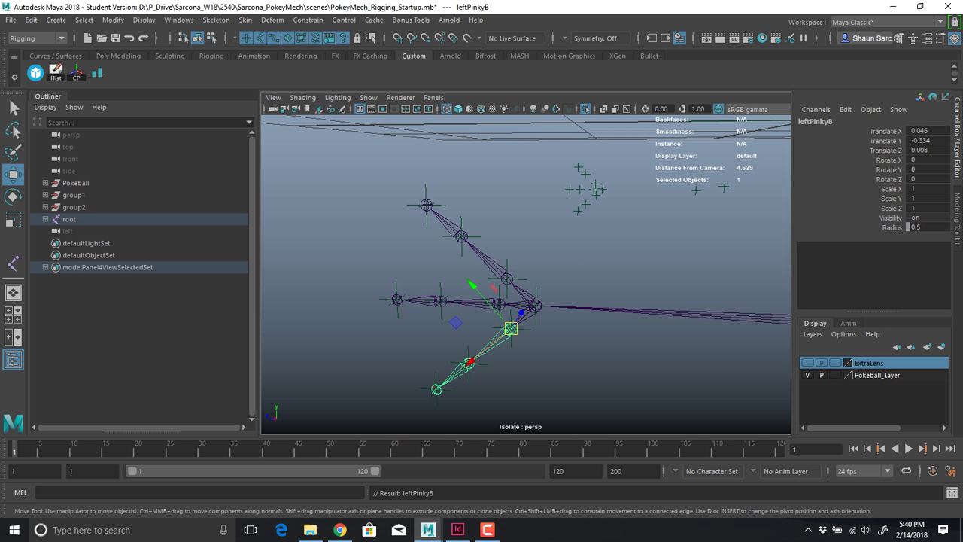
pyautogui.press('Down')
pyautogui.click(888, 131)
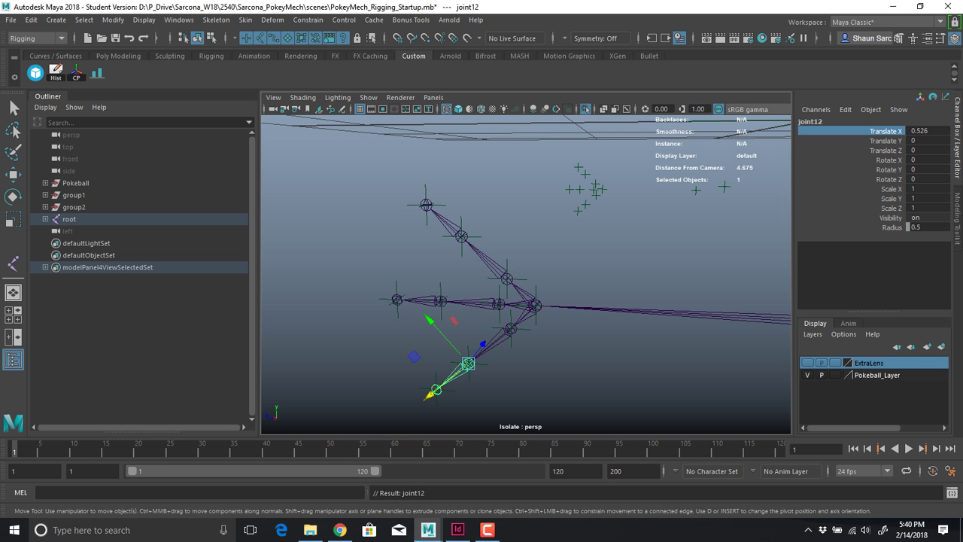
pyautogui.click(813, 122)
pyautogui.write('leftPi')
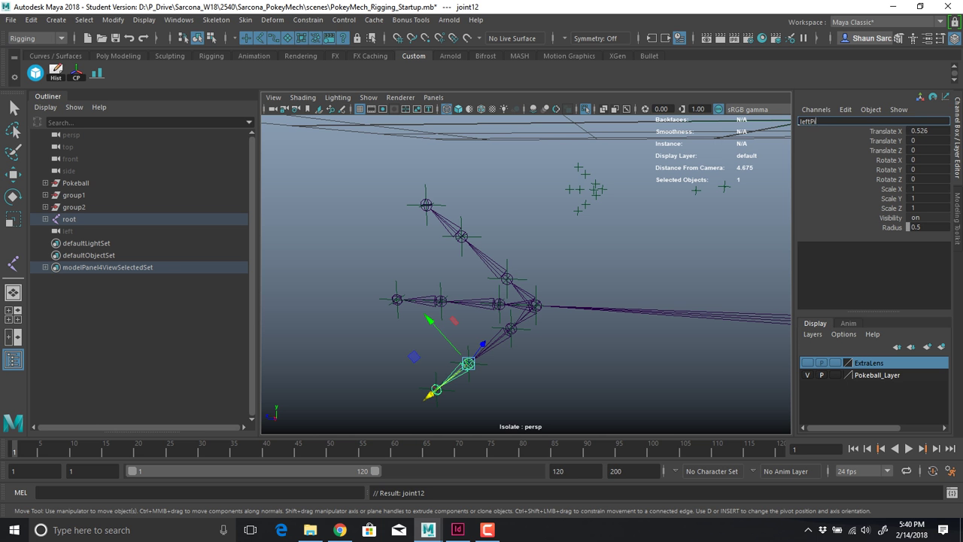
pyautogui.write('nkyM')
pyautogui.press('Return')
# Rename the lower finger's tip joint as leftPinkyTip
pyautogui.press('Down')
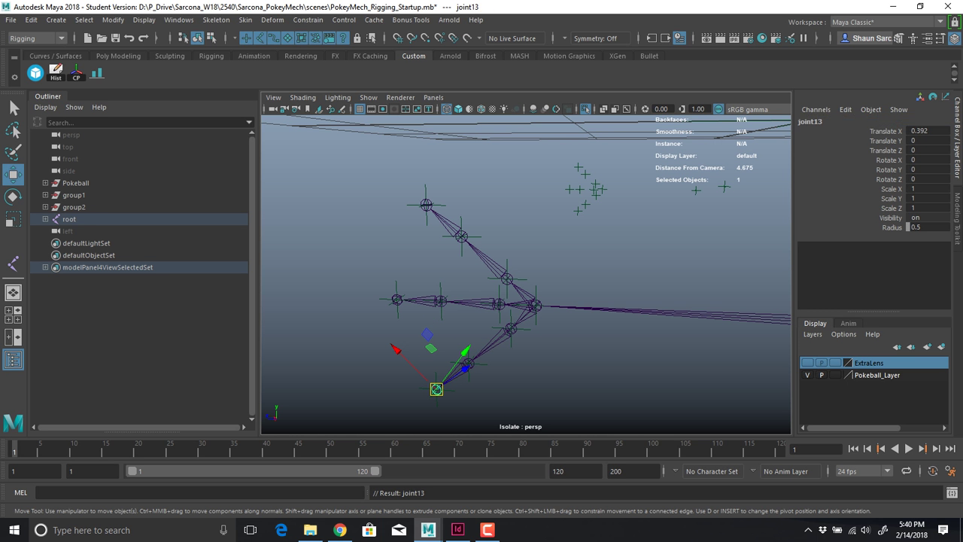
pyautogui.click(813, 121)
pyautogui.write('leftPinkyTip')
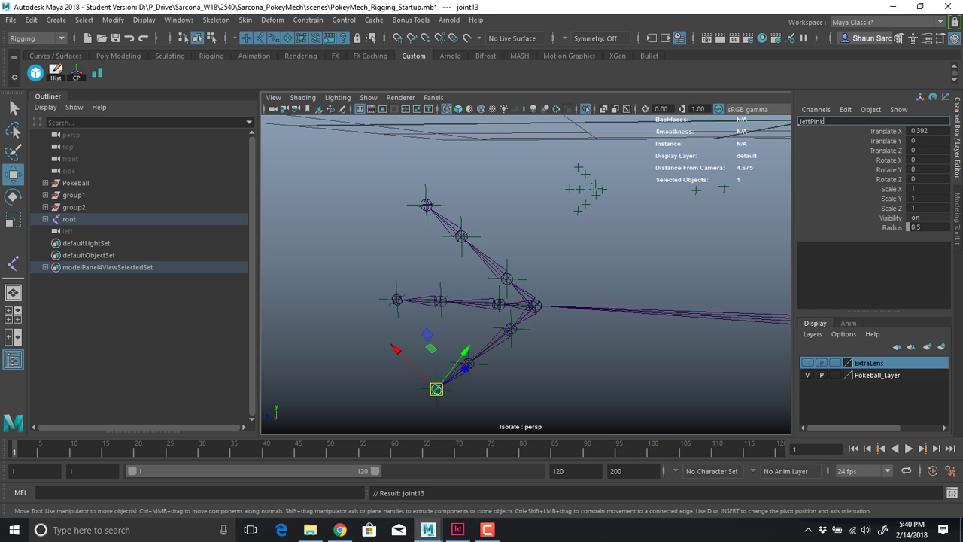
pyautogui.press('Return')
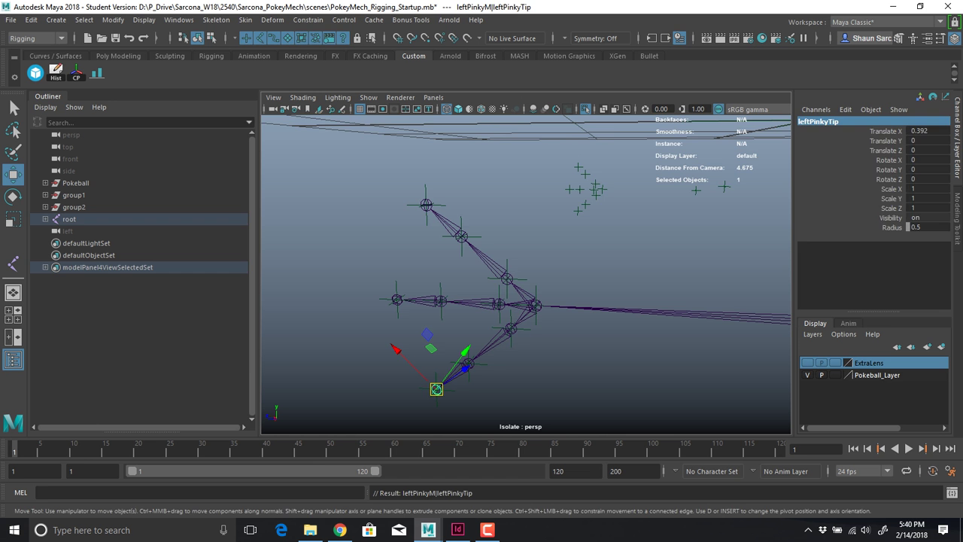
# Mirror the joint chain from leftShoulder across YZ with the Behavior function, replacing "left" with "right" in the duplicated joint names
pyautogui.click(572, 362)
pyautogui.keyDown('alt'); pyautogui.moveTo(482, 331); pyautogui.dragTo(557, 331); pyautogui.keyUp('alt')
pyautogui.keyDown('alt'); pyautogui.moveTo(557, 331); pyautogui.dragTo(496, 331, button='right'); pyautogui.keyUp('alt')
pyautogui.keyDown('alt'); pyautogui.moveTo(497, 331); pyautogui.dragTo(587, 331); pyautogui.keyUp('alt')
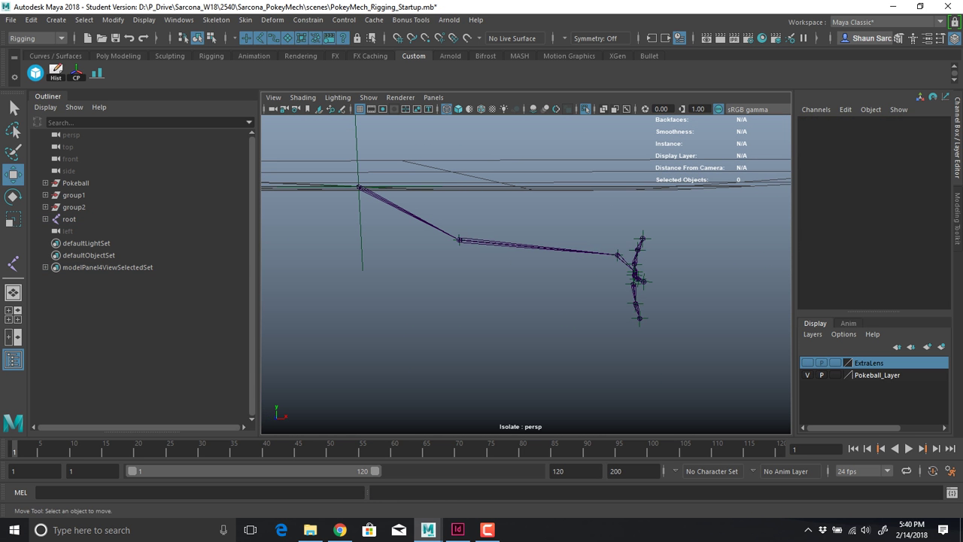
pyautogui.click(460, 240)
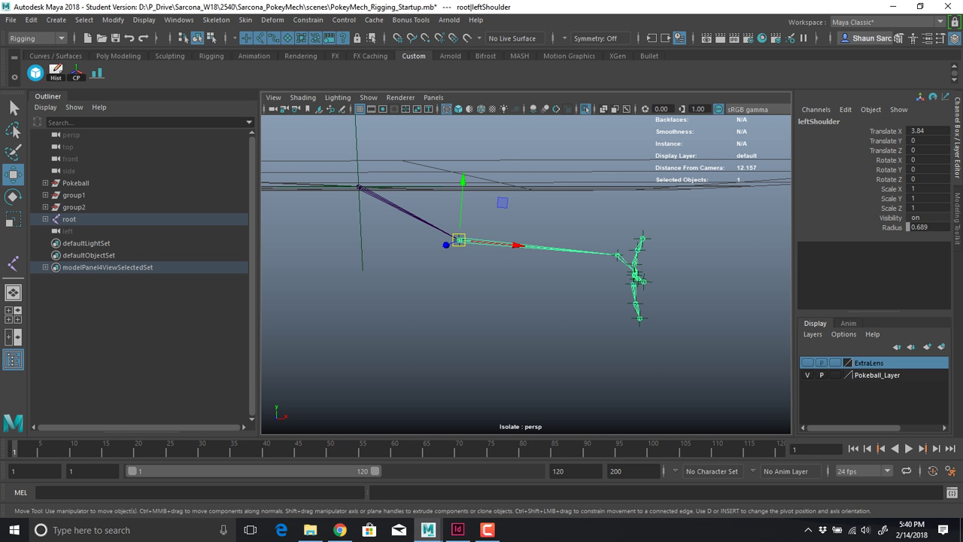
pyautogui.hotkey('ctrl', 'z')
pyautogui.click(406, 194)
pyautogui.moveTo(407, 193); pyautogui.dragTo(432, 286)
pyautogui.keyDown('alt'); pyautogui.moveTo(433, 286); pyautogui.dragTo(377, 286, button='right'); pyautogui.keyUp('alt')
pyautogui.keyDown('alt'); pyautogui.moveTo(376, 286); pyautogui.dragTo(443, 301, button='middle'); pyautogui.keyUp('alt')
pyautogui.press('Down')
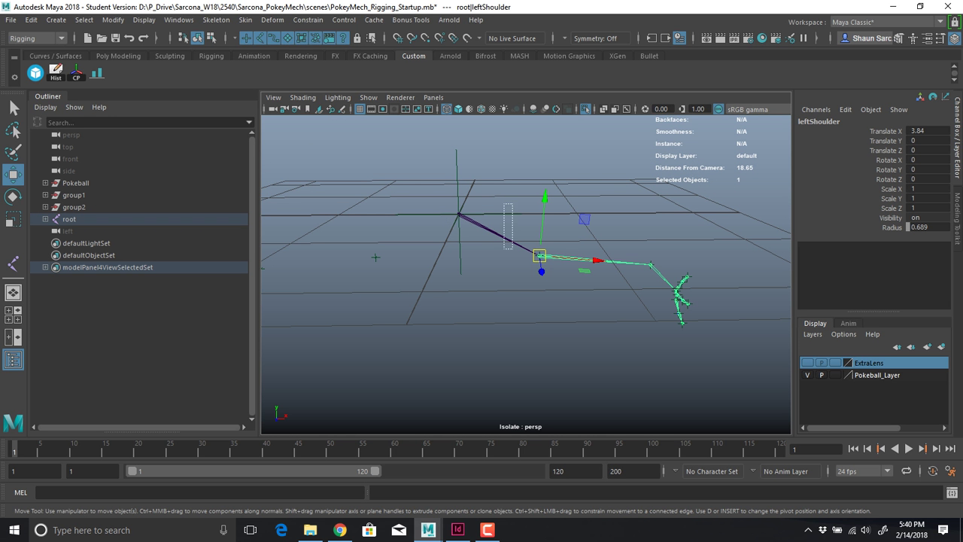
pyautogui.press('Up')
pyautogui.press('Down')
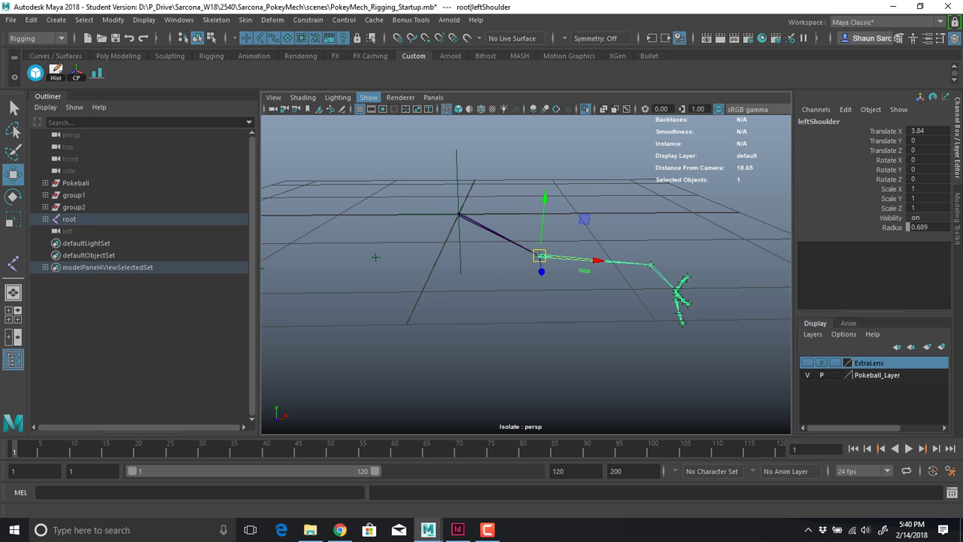
pyautogui.click(216, 20)
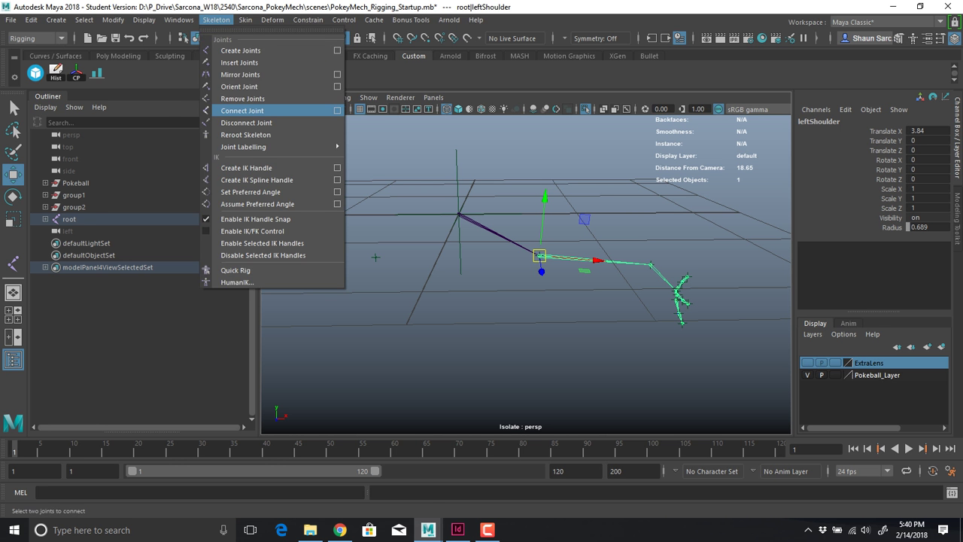
pyautogui.click(337, 75)
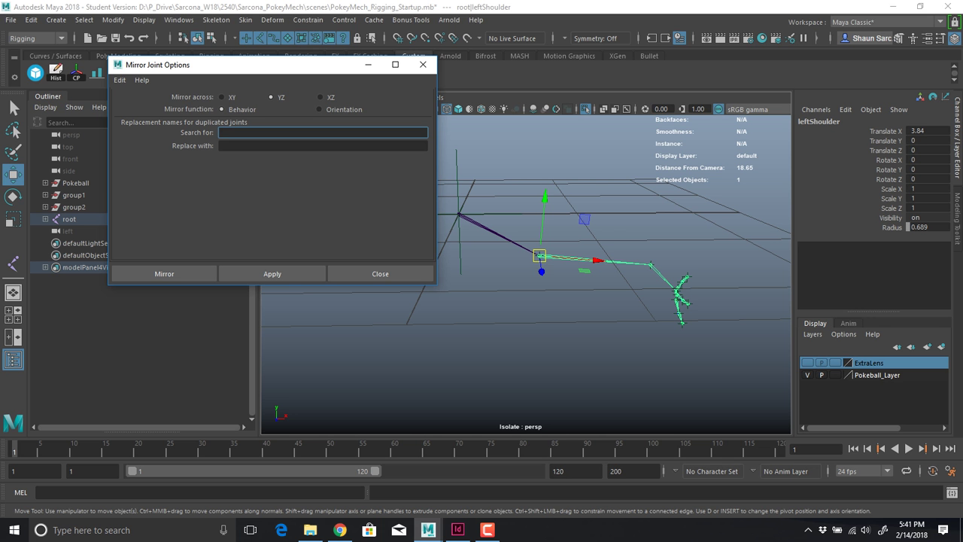
pyautogui.write('left')
pyautogui.press('Tab')
pyautogui.write('right')
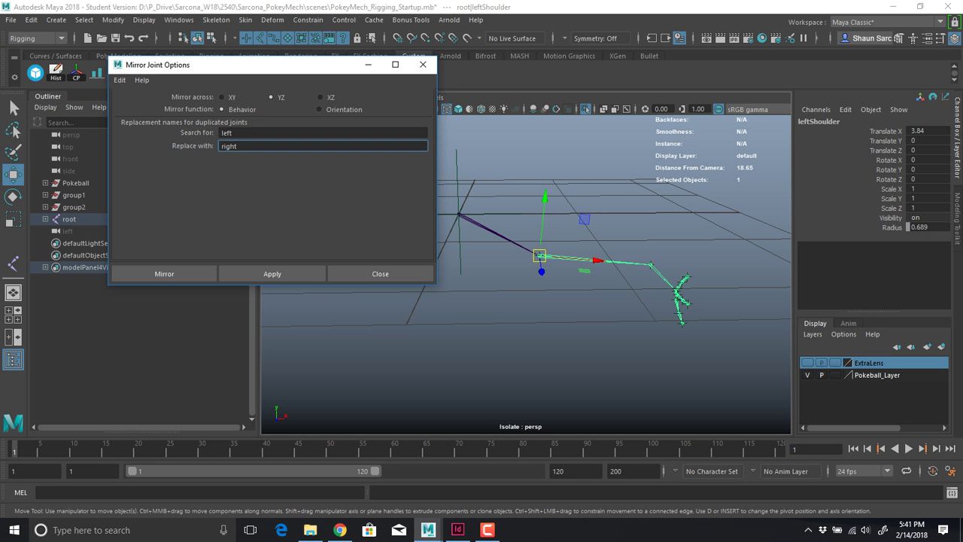
pyautogui.click(164, 273)
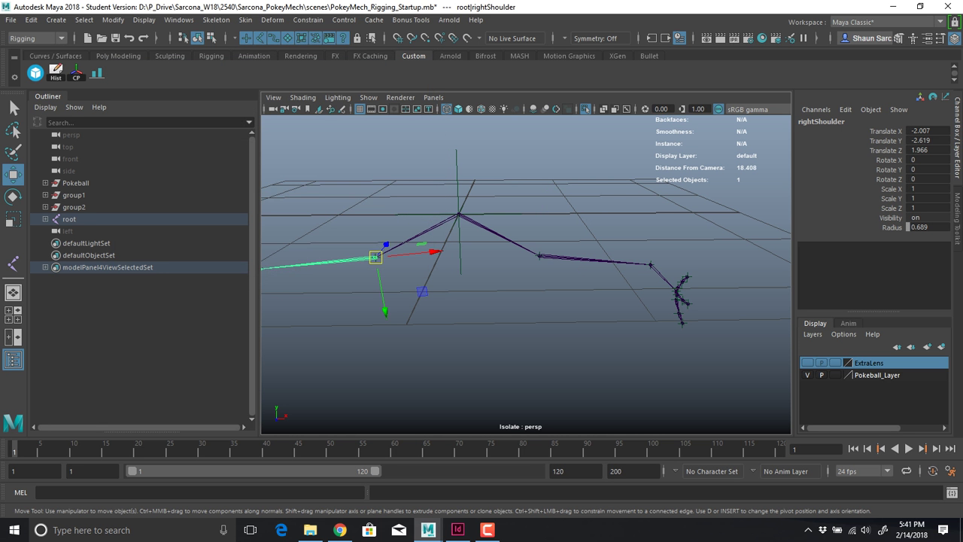
# Examine the mirrored right arm's joints and their names, and compare both arms of the skeleton
pyautogui.keyDown('alt'); pyautogui.moveTo(421, 271); pyautogui.dragTo(584, 258, button='middle'); pyautogui.keyUp('alt')
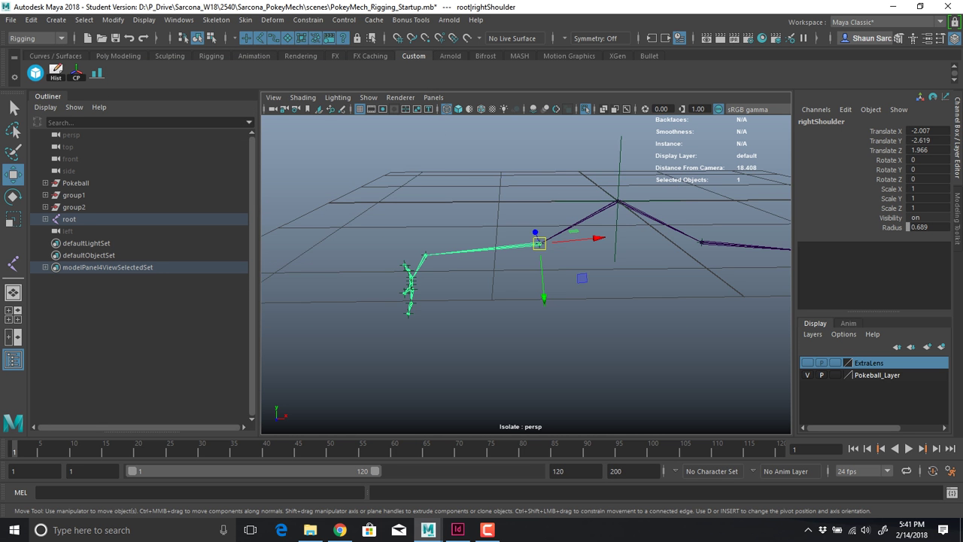
pyautogui.keyDown('alt'); pyautogui.moveTo(584, 257); pyautogui.dragTo(519, 278); pyautogui.keyUp('alt')
pyautogui.click(479, 238)
pyautogui.keyDown('alt'); pyautogui.moveTo(480, 249); pyautogui.dragTo(440, 268); pyautogui.keyUp('alt')
pyautogui.keyDown('alt'); pyautogui.moveTo(459, 271); pyautogui.dragTo(527, 274, button='right'); pyautogui.keyUp('alt')
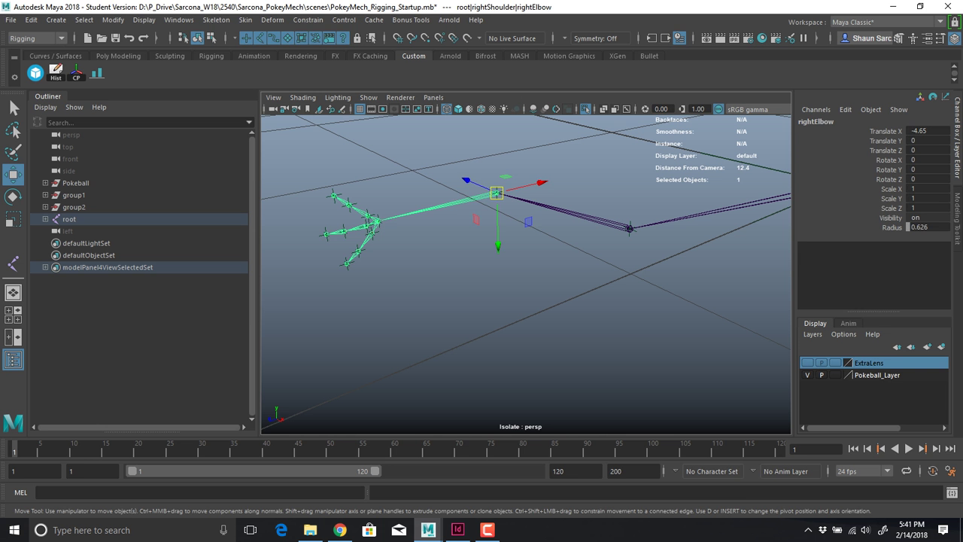
pyautogui.click(367, 216)
pyautogui.click(422, 285)
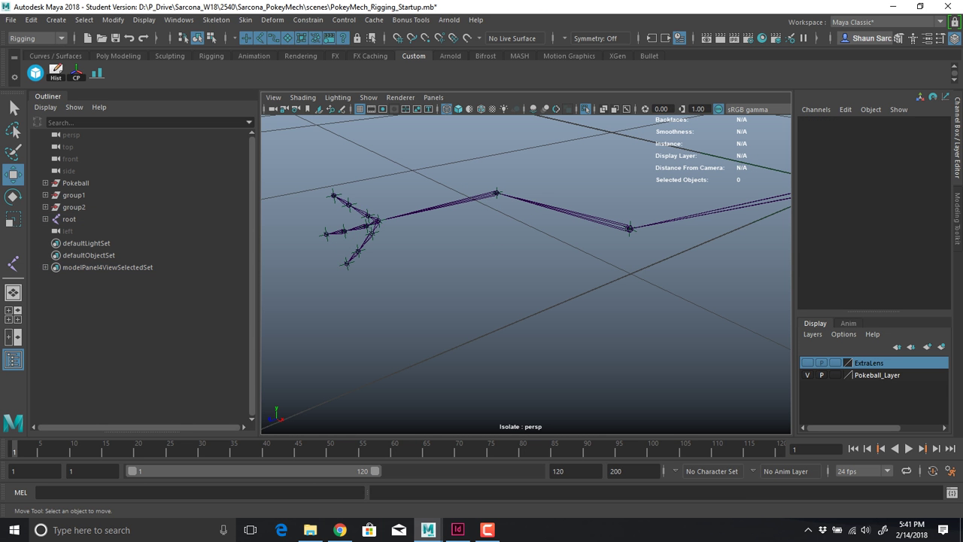
pyautogui.keyDown('alt'); pyautogui.moveTo(437, 297); pyautogui.dragTo(531, 286); pyautogui.keyUp('alt')
pyautogui.keyDown('alt'); pyautogui.moveTo(531, 286); pyautogui.dragTo(361, 327, button='middle'); pyautogui.keyUp('alt')
pyautogui.keyDown('alt'); pyautogui.moveTo(361, 327); pyautogui.dragTo(339, 331); pyautogui.keyUp('alt')
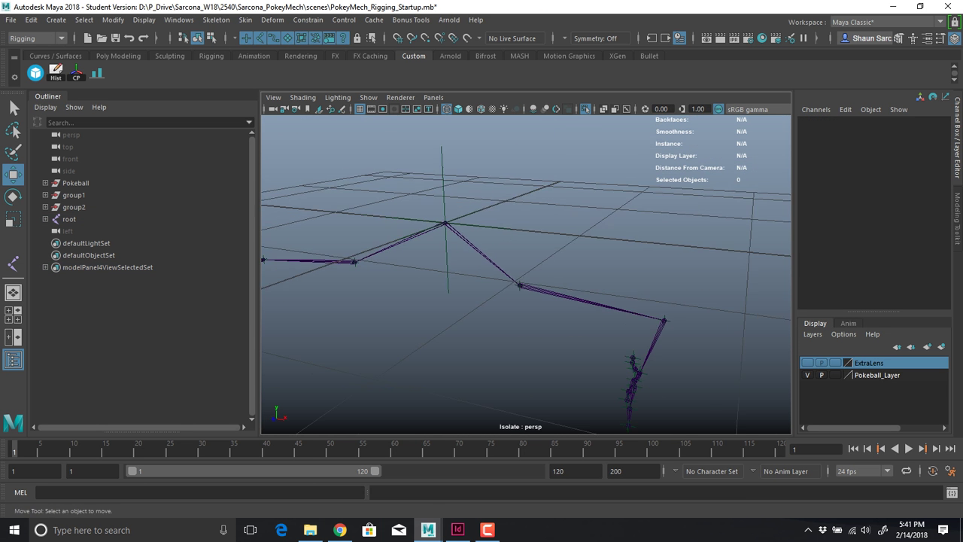
pyautogui.keyDown('alt'); pyautogui.moveTo(339, 332); pyautogui.dragTo(305, 327, button='right'); pyautogui.keyUp('alt')
pyautogui.keyDown('alt'); pyautogui.moveTo(305, 327); pyautogui.dragTo(376, 300, button='middle'); pyautogui.keyUp('alt')
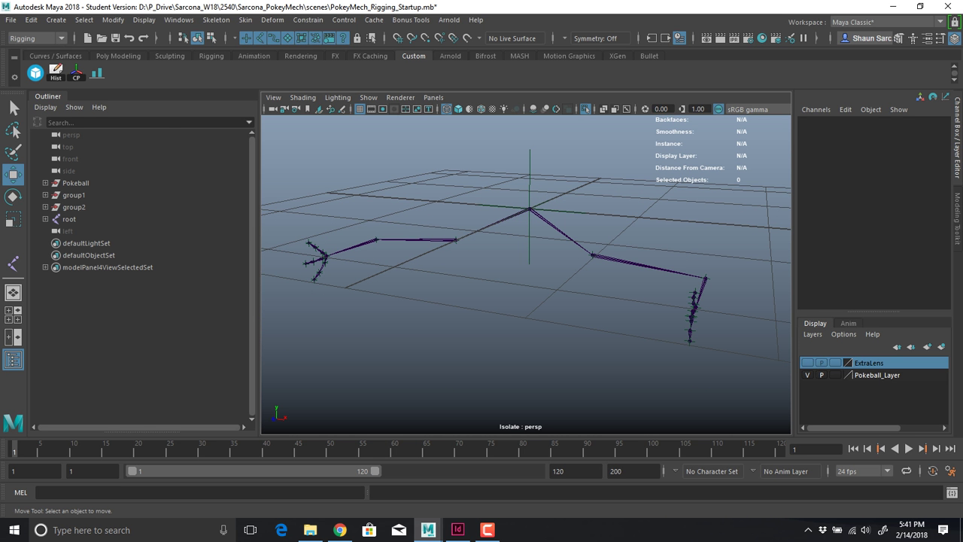
# Save the scene under a new file name by adding the author's surname and an underscore before PokeyMech_Rigging_Startup.mb
pyautogui.click(10, 21)
pyautogui.click(47, 80)
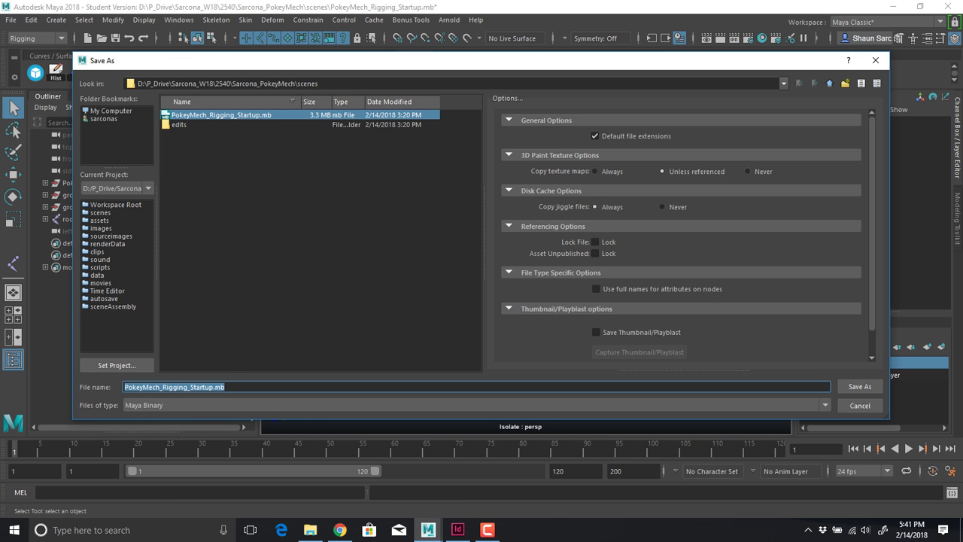
pyautogui.press('Home')
pyautogui.write('Sarcona_')
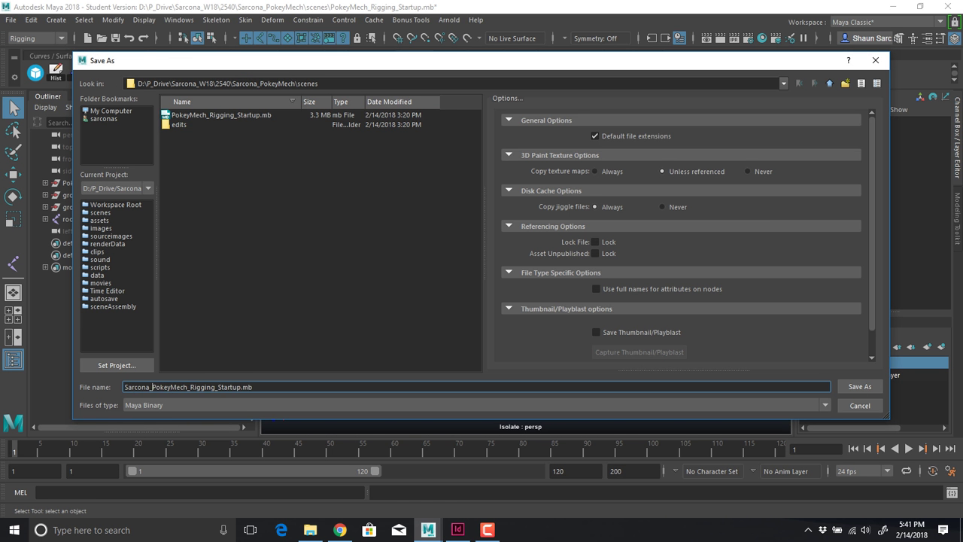
pyautogui.press('Return')
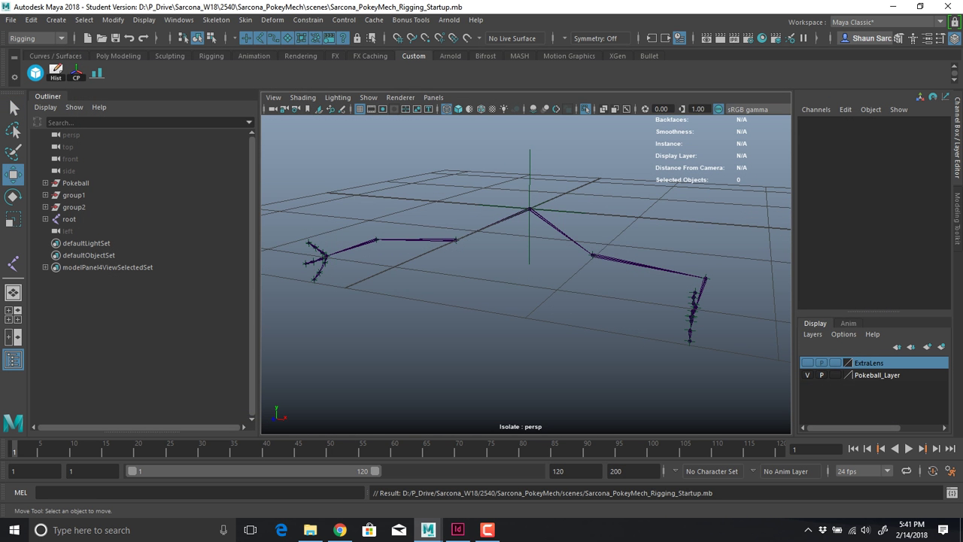
# Put group1 and group2 into a new display layer and hide that layer, leaving nothing selected
pyautogui.keyDown('alt'); pyautogui.moveTo(526, 301); pyautogui.dragTo(459, 301); pyautogui.keyUp('alt')
pyautogui.keyDown('alt'); pyautogui.moveTo(460, 301); pyautogui.dragTo(428, 256, button='middle'); pyautogui.keyUp('alt')
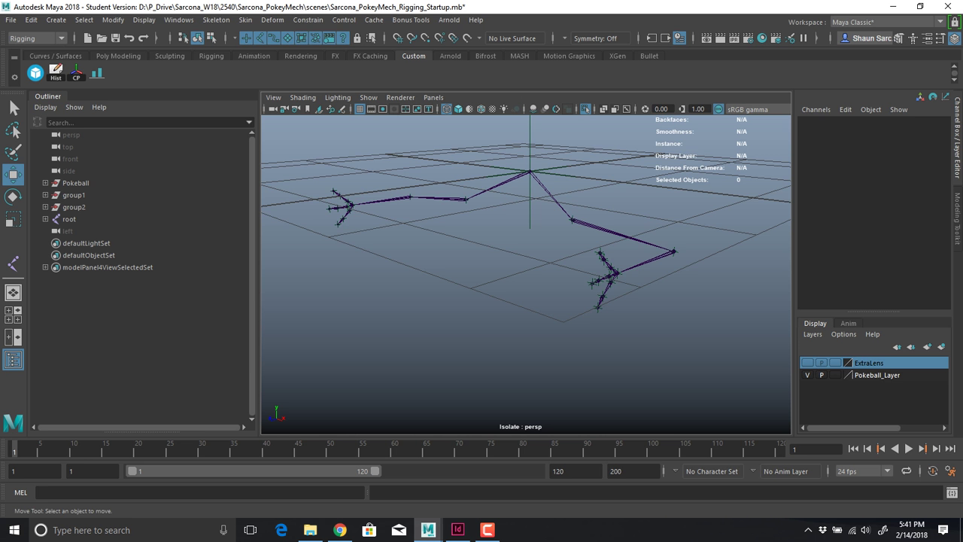
pyautogui.keyDown('alt'); pyautogui.moveTo(527, 286); pyautogui.dragTo(455, 286); pyautogui.keyUp('alt')
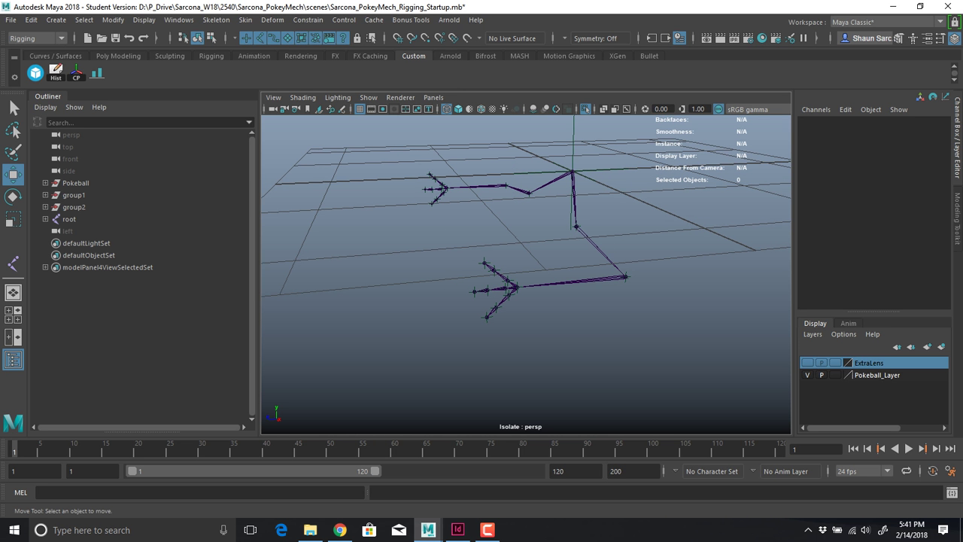
pyautogui.moveTo(75, 195); pyautogui.dragTo(74, 207)
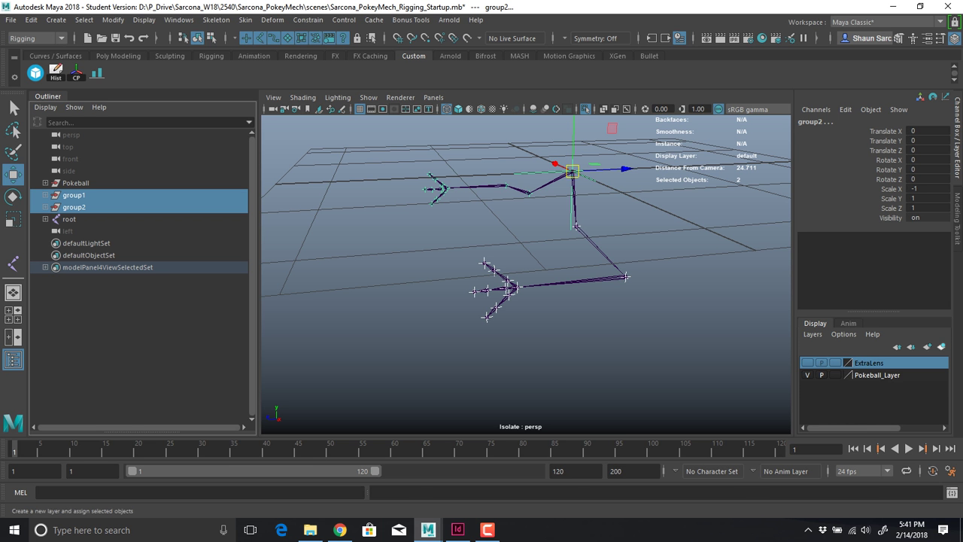
pyautogui.click(942, 346)
pyautogui.click(808, 363)
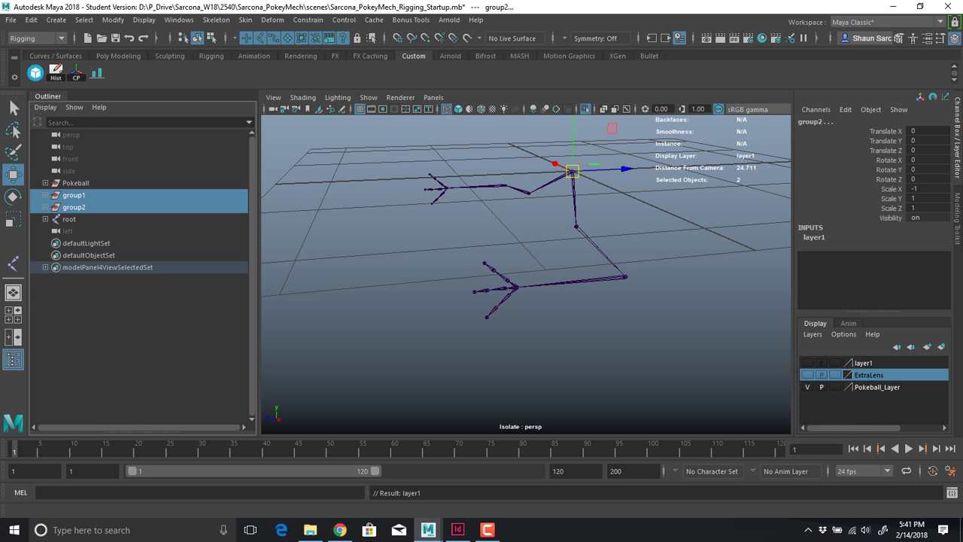
pyautogui.click(662, 332)
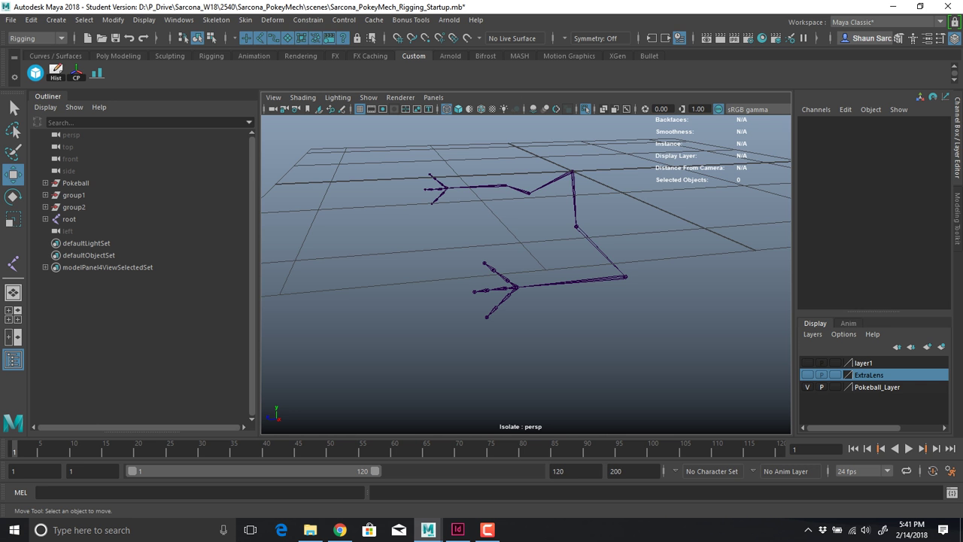
# Select the base and middle joints of the left index finger together
pyautogui.keyDown('alt'); pyautogui.moveTo(519, 286); pyautogui.dragTo(624, 286, button='right'); pyautogui.keyUp('alt')
pyautogui.keyDown('alt'); pyautogui.moveTo(481, 290); pyautogui.dragTo(525, 286, button='middle'); pyautogui.keyUp('alt')
pyautogui.click(488, 293)
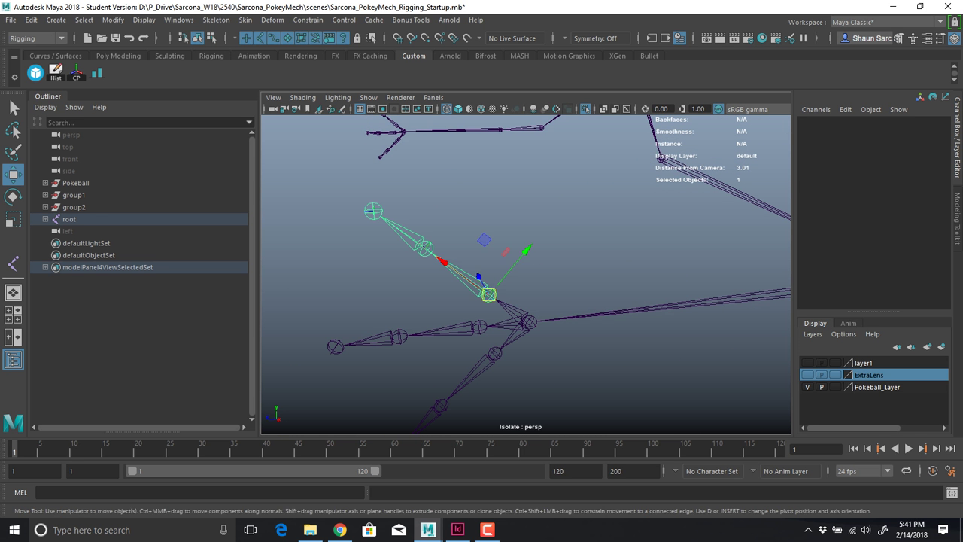
pyautogui.press('q')
pyautogui.keyDown('shift'); pyautogui.click(425, 248); pyautogui.keyUp('shift')
pyautogui.keyDown('alt'); pyautogui.moveTo(425, 250); pyautogui.dragTo(361, 252, button='right'); pyautogui.keyUp('alt')
pyautogui.keyDown('alt'); pyautogui.moveTo(361, 252); pyautogui.dragTo(440, 282, button='middle'); pyautogui.keyUp('alt')
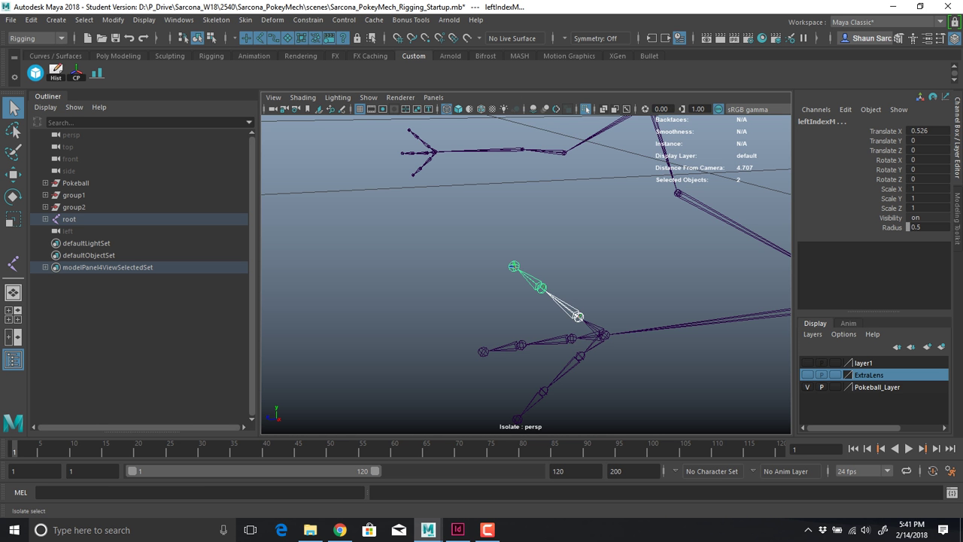
# Isolate the two selected left index finger joints in place of the previous isolation set and turn on shaded display
pyautogui.click(586, 109)
pyautogui.press('f')
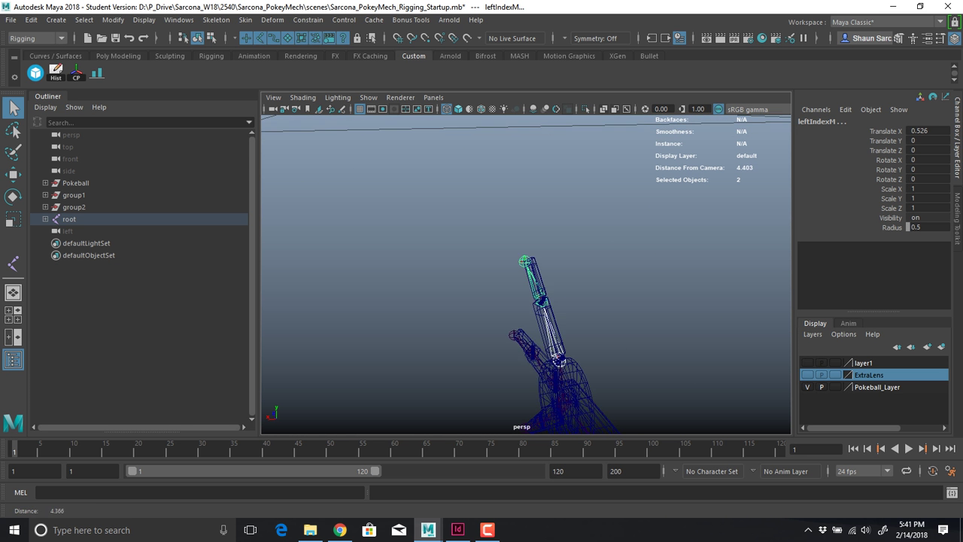
pyautogui.keyDown('alt'); pyautogui.moveTo(557, 325); pyautogui.dragTo(523, 274, button='middle'); pyautogui.keyUp('alt')
pyautogui.keyDown('alt'); pyautogui.moveTo(523, 273); pyautogui.dragTo(513, 292); pyautogui.keyUp('alt')
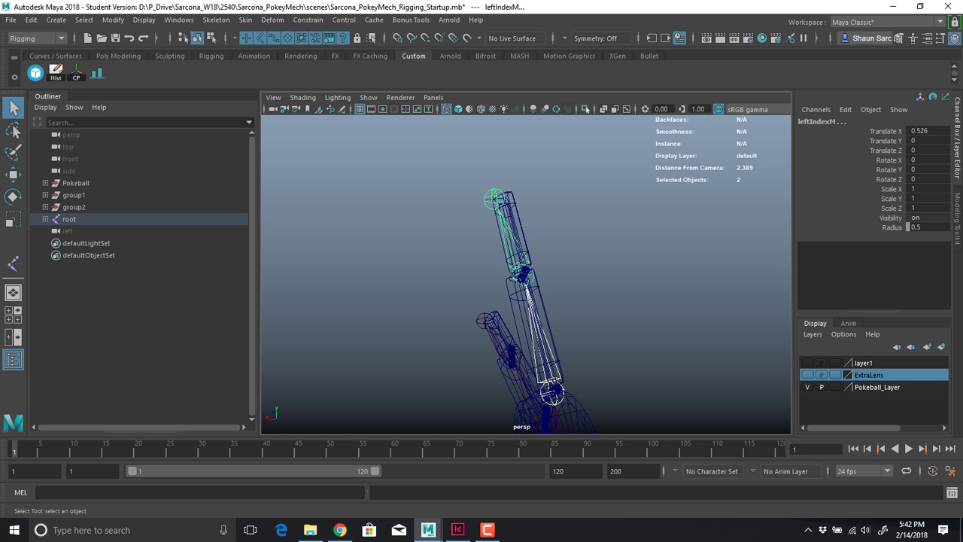
pyautogui.click(586, 110)
pyautogui.press('5')
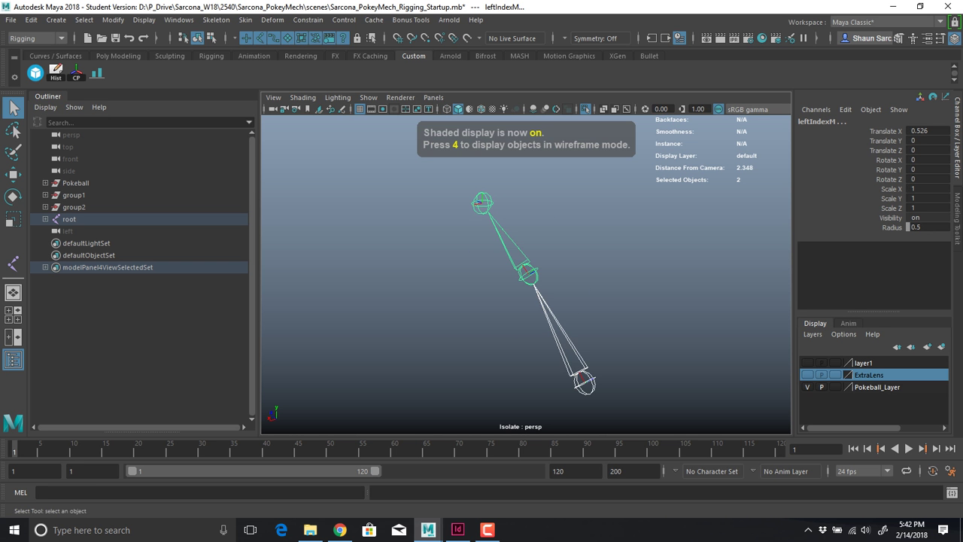
# Test-rotate the two selected left index finger joints together about Y and undo the rotation
pyautogui.press('e')
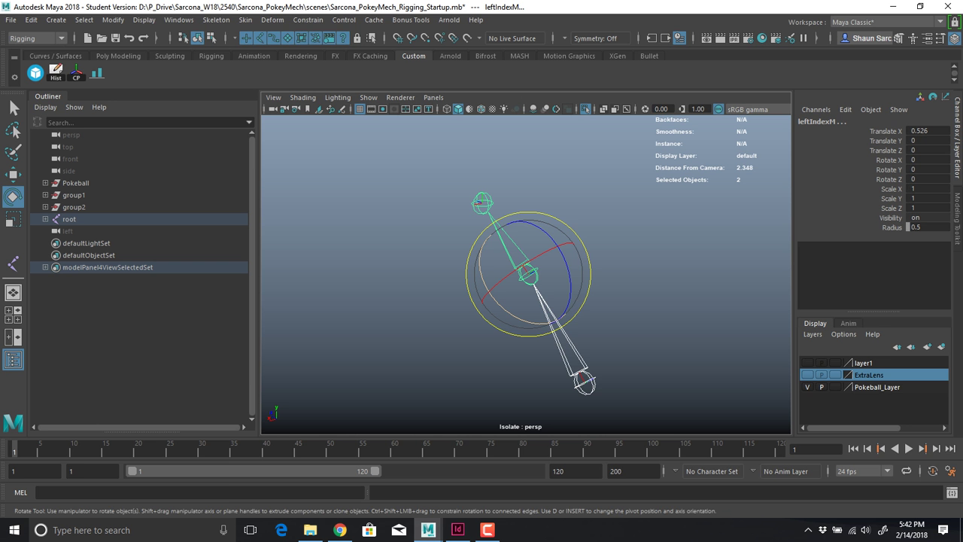
pyautogui.moveTo(511, 314); pyautogui.dragTo(494, 231)
pyautogui.hotkey('ctrl', 'z')
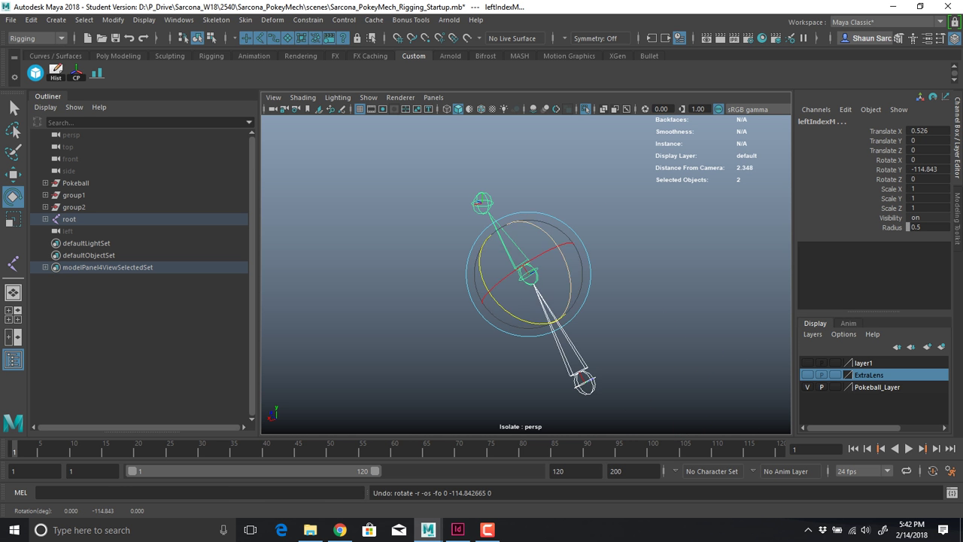
# Isolate the whole root skeleton in the perspective view without the mech geometry and clear the selection
pyautogui.click(586, 109)
pyautogui.keyDown('alt'); pyautogui.moveTo(570, 325); pyautogui.dragTo(534, 213, button='middle'); pyautogui.keyUp('alt')
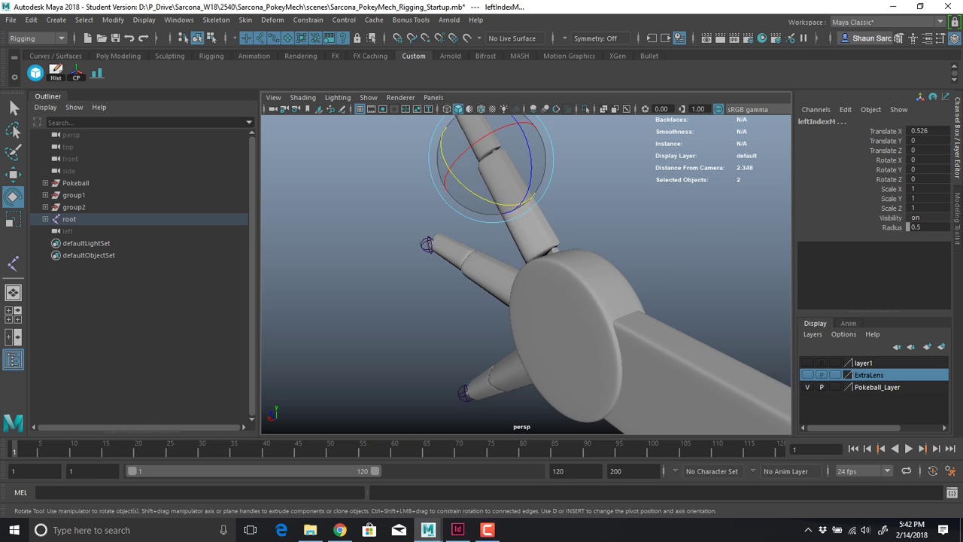
pyautogui.keyDown('alt'); pyautogui.moveTo(534, 213); pyautogui.dragTo(459, 219, button='right'); pyautogui.keyUp('alt')
pyautogui.click(69, 219)
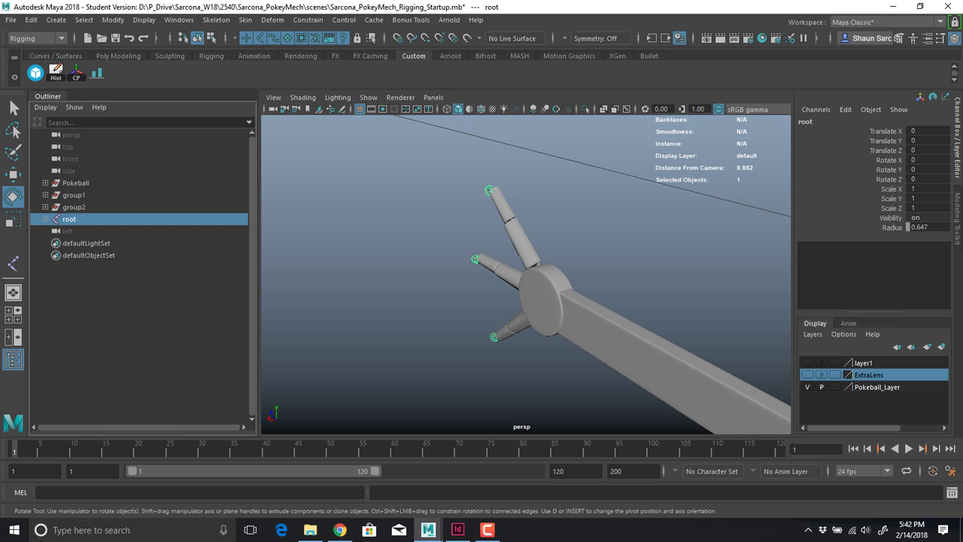
pyautogui.click(585, 109)
pyautogui.click(617, 218)
pyautogui.keyDown('alt'); pyautogui.moveTo(594, 245); pyautogui.dragTo(575, 226); pyautogui.keyUp('alt')
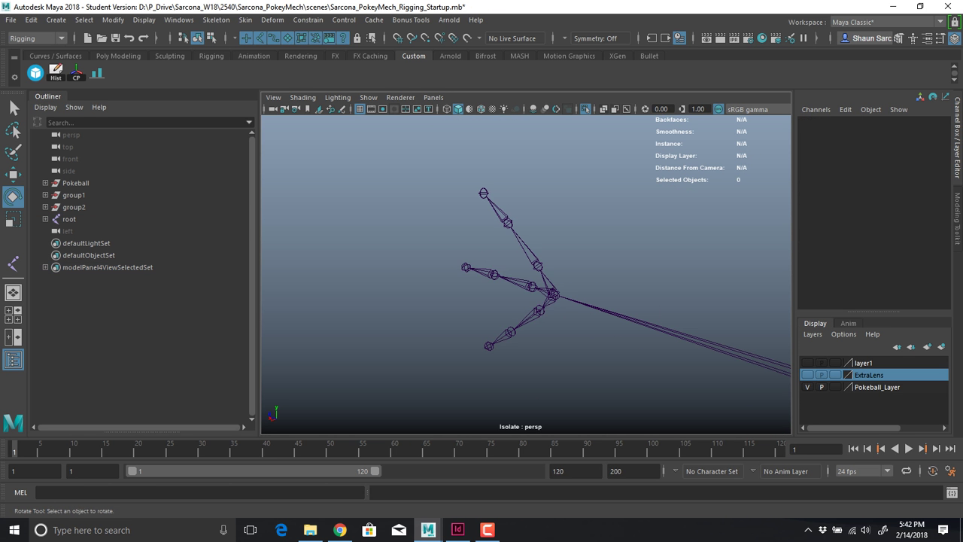
# Test-rotate the left middle finger joints together about Y and undo the rotation
pyautogui.click(530, 286)
pyautogui.press('q')
pyautogui.press('e')
pyautogui.keyDown('shift'); pyautogui.moveTo(489, 269); pyautogui.dragTo(477, 293); pyautogui.keyUp('shift')
pyautogui.hotkey('ctrl', 'z')
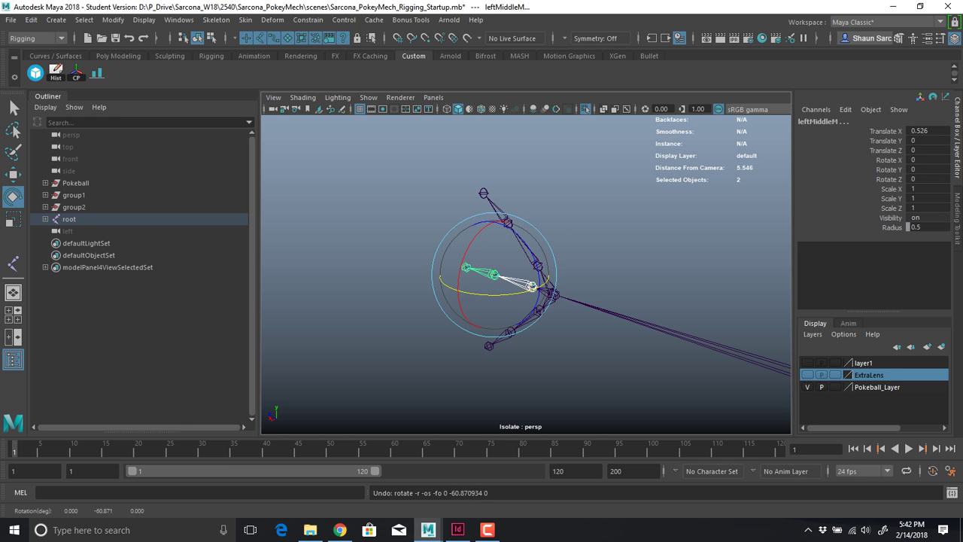
# Test-rotate the left pinky joints together about Y and undo the rotation
pyautogui.click(557, 336)
pyautogui.click(539, 310)
pyautogui.press('q')
pyautogui.keyDown('shift'); pyautogui.click(511, 332); pyautogui.keyUp('shift')
pyautogui.press('e')
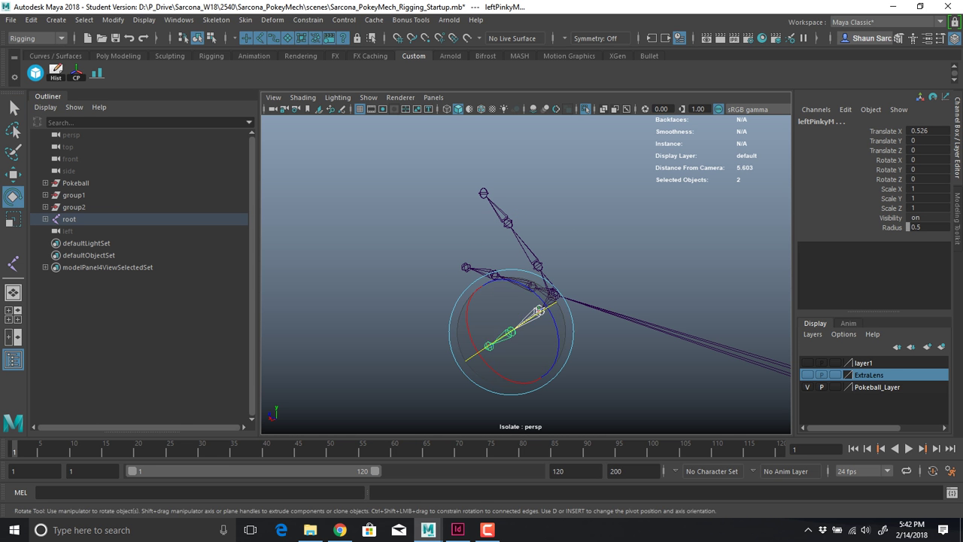
pyautogui.moveTo(539, 311); pyautogui.dragTo(539, 310)
pyautogui.moveTo(492, 344)
pyautogui.mouseDown()
pyautogui.moveTo(468, 360)
pyautogui.moveTo(499, 357)
pyautogui.mouseUp()
pyautogui.hotkey('ctrl', 'z')
# Switch to the side view and bring the empty grid area in front of the hand skeleton into frame
pyautogui.scroll(-3, 500, 357)
pyautogui.keyDown('alt'); pyautogui.moveTo(451, 331); pyautogui.dragTo(519, 320); pyautogui.keyUp('alt')
pyautogui.click(369, 255)
pyautogui.press('space')
pyautogui.click(363, 251)
pyautogui.moveTo(362, 251); pyautogui.dragTo(428, 254)
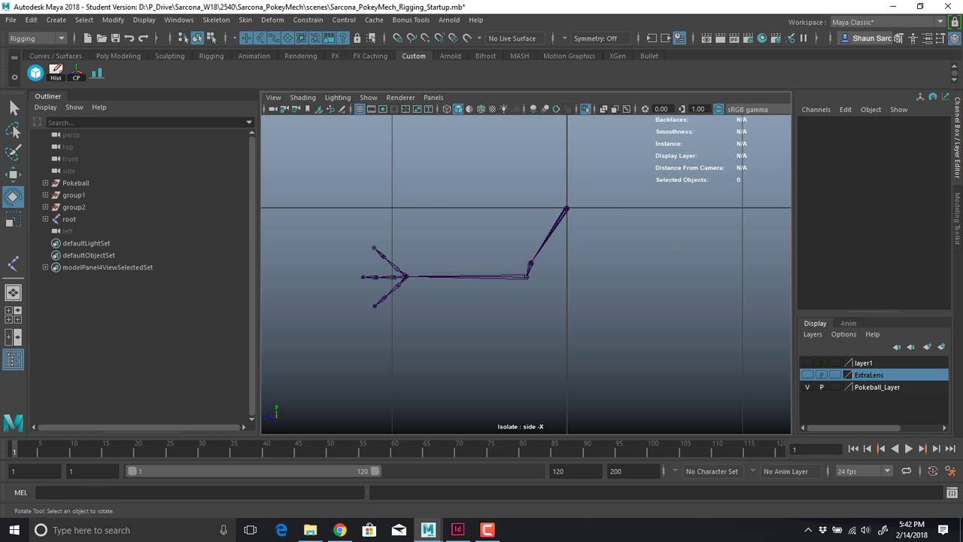
pyautogui.keyDown('alt'); pyautogui.moveTo(429, 255); pyautogui.dragTo(688, 250, button='middle'); pyautogui.keyUp('alt')
pyautogui.scroll(-3, 526, 256)
pyautogui.keyDown('alt'); pyautogui.moveTo(527, 256); pyautogui.dragTo(669, 248, button='middle'); pyautogui.keyUp('alt')
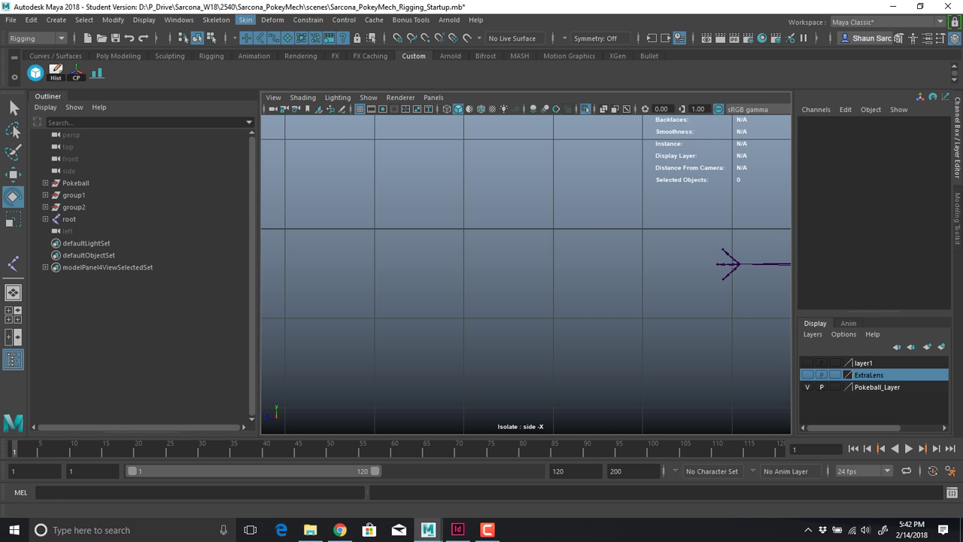
# Create an eight-joint S-shaped chain with the Joint tool in the empty area in front of the hand
pyautogui.click(216, 19)
pyautogui.click(226, 49)
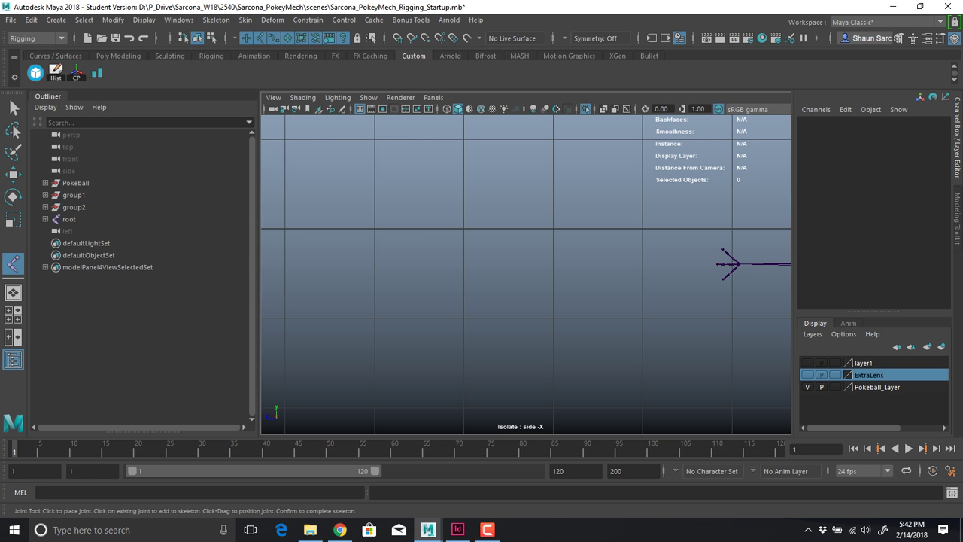
pyautogui.click(341, 158)
pyautogui.click(372, 180)
pyautogui.click(425, 244)
pyautogui.click(412, 299)
pyautogui.click(408, 343)
pyautogui.click(438, 386)
pyautogui.click(493, 392)
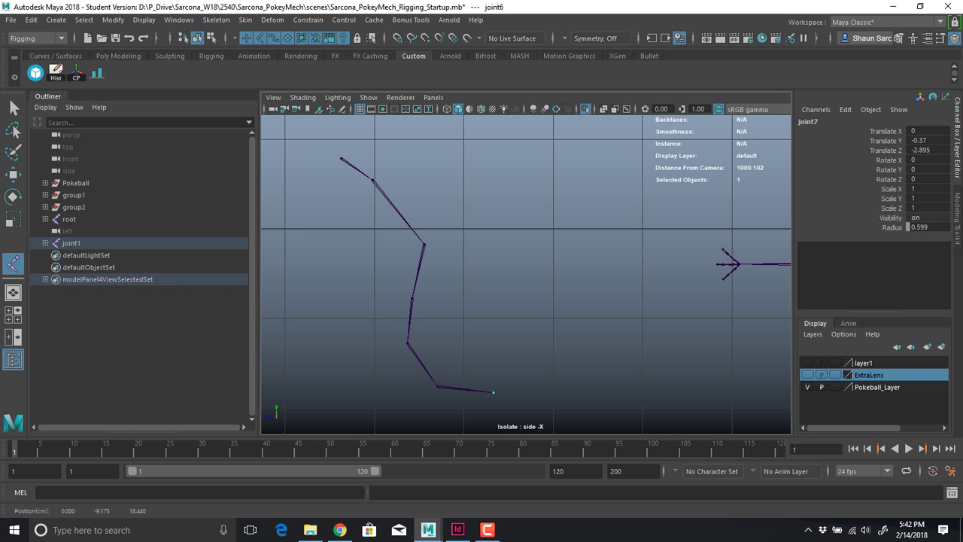
pyautogui.click(589, 396)
pyautogui.press('Return')
# Return to the perspective view and frame the new joint chain
pyautogui.press('space')
pyautogui.moveTo(523, 269); pyautogui.dragTo(523, 233)
pyautogui.scroll(-1, 524, 248)
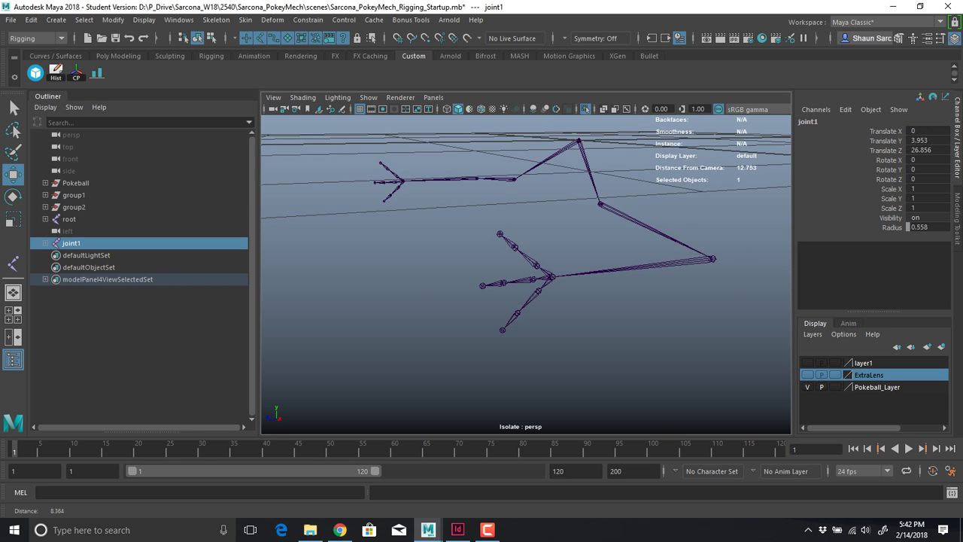
pyautogui.press('f')
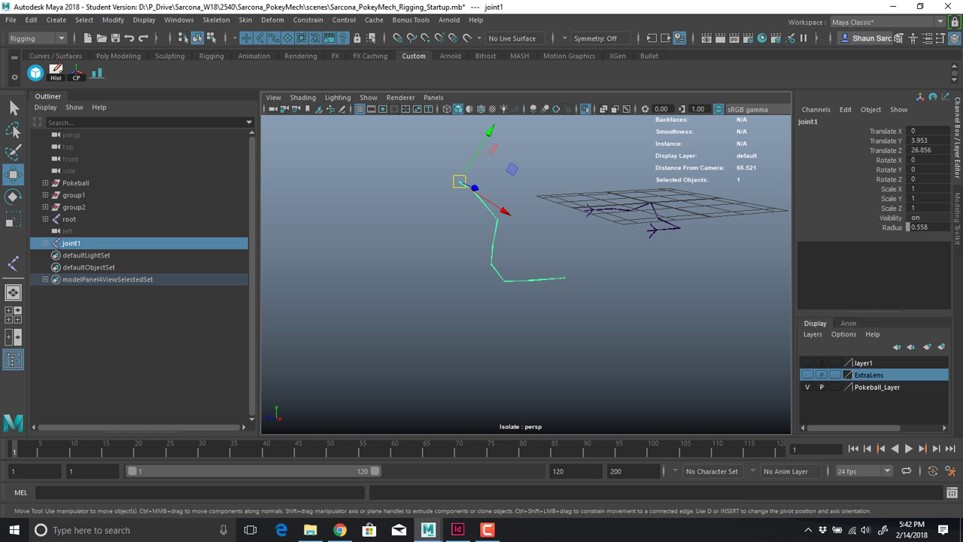
pyautogui.keyDown('alt'); pyautogui.moveTo(519, 264); pyautogui.dragTo(549, 267, button='right'); pyautogui.keyUp('alt')
pyautogui.moveTo(549, 268)
pyautogui.keyDown('alt'); pyautogui.mouseDown()
pyautogui.moveTo(523, 289)
pyautogui.moveTo(538, 271)
pyautogui.mouseUp(); pyautogui.keyUp('alt')
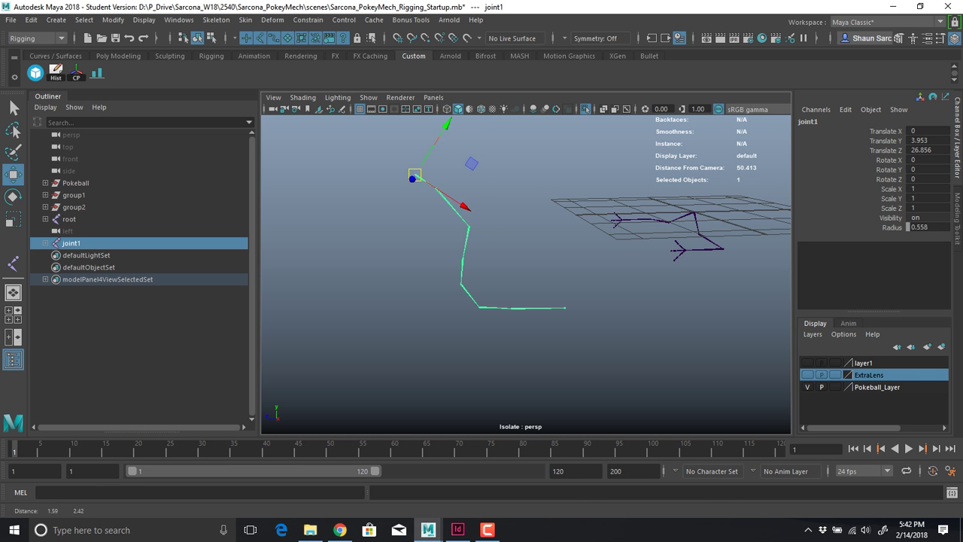
# Test-rotate only the top joint of the new chain and undo the rotation
pyautogui.press('q')
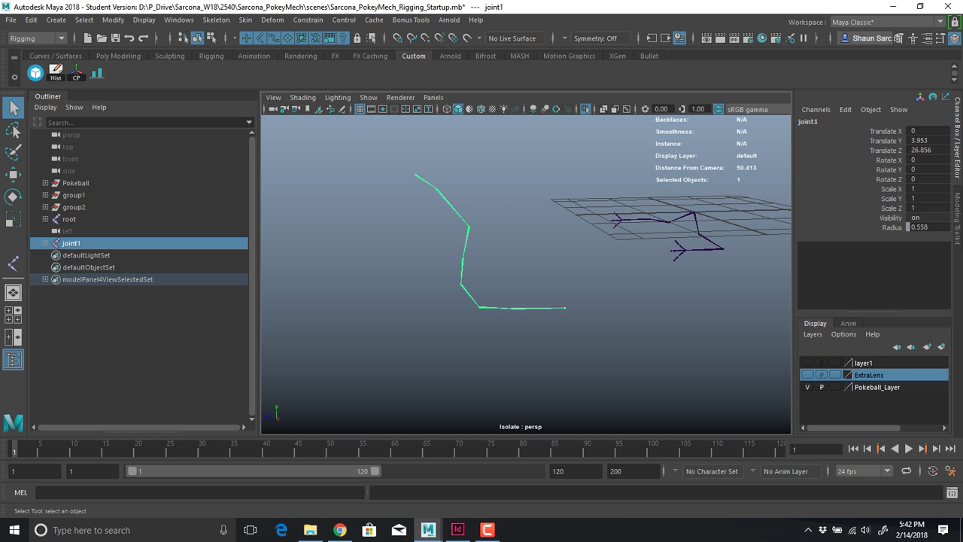
pyautogui.press('e')
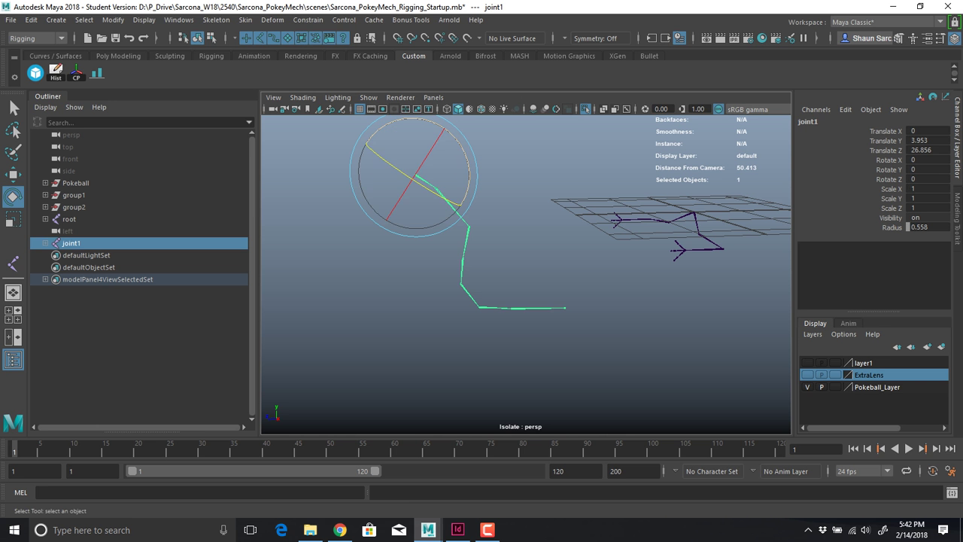
pyautogui.moveTo(469, 177); pyautogui.dragTo(444, 202)
pyautogui.hotkey('ctrl', 'z')
# Test-rotate all joints of the new chain together about Z in both directions, undoing each rotation
pyautogui.press('q')
pyautogui.keyDown('shift'); pyautogui.moveTo(480, 239); pyautogui.dragTo(531, 316); pyautogui.keyUp('shift')
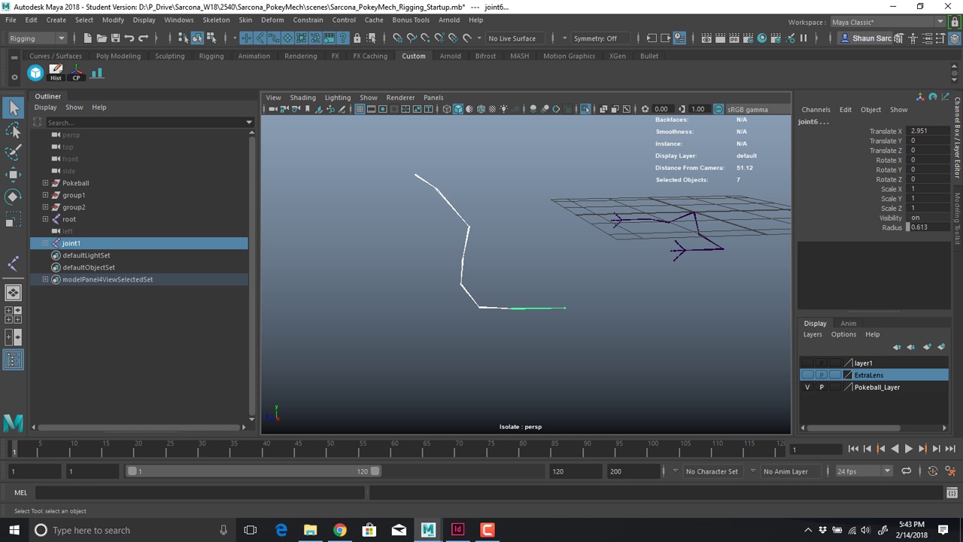
pyautogui.press('e')
pyautogui.moveTo(543, 264); pyautogui.dragTo(495, 259)
pyautogui.hotkey('ctrl', 'z')
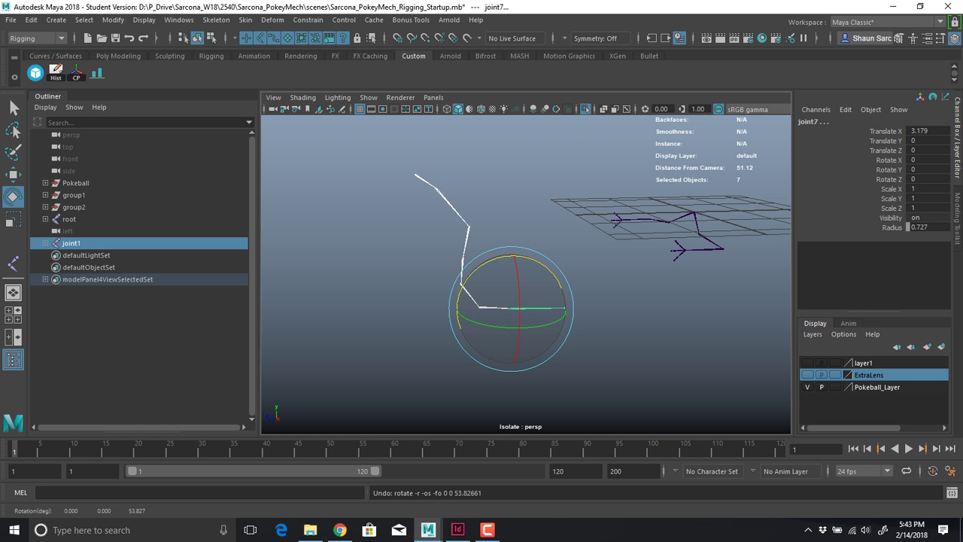
pyautogui.moveTo(490, 261); pyautogui.dragTo(456, 304)
pyautogui.hotkey('ctrl', 'z')
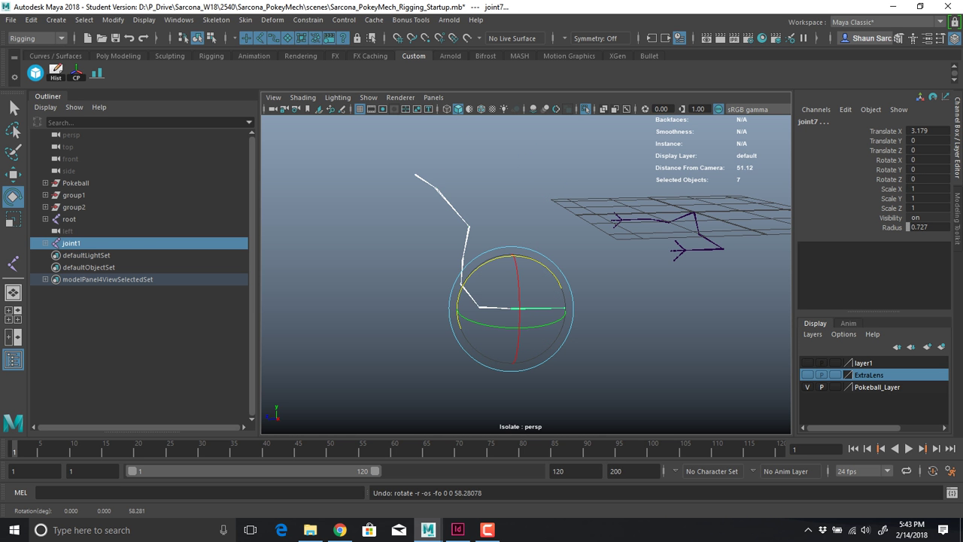
pyautogui.moveTo(494, 259); pyautogui.dragTo(457, 312)
pyautogui.hotkey('ctrl', 'z')
pyautogui.moveTo(531, 258); pyautogui.dragTo(564, 305)
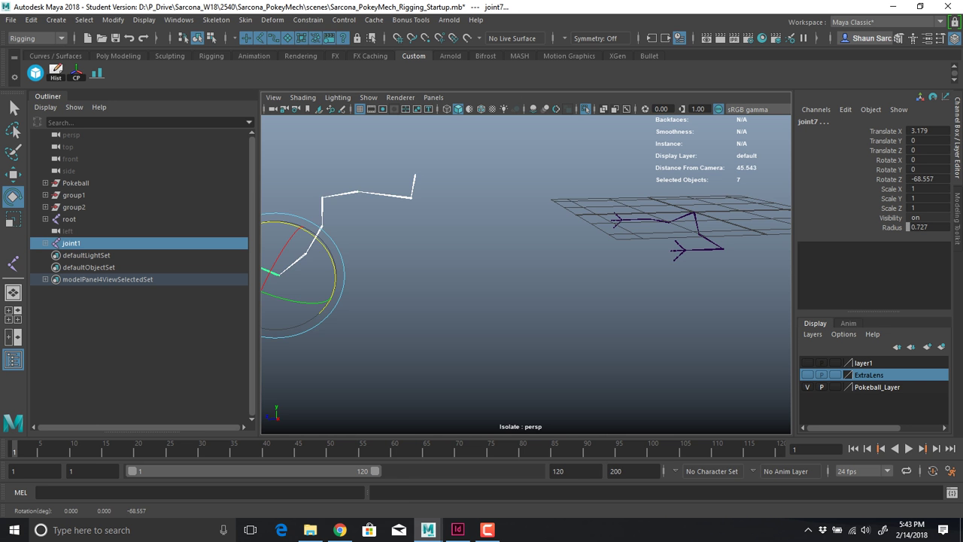
pyautogui.hotkey('ctrl', 'z')
# Display the local rotation axes of the new chain in component selection mode
pyautogui.scroll(4, 564, 305)
pyautogui.keyDown('alt'); pyautogui.moveTo(564, 305); pyautogui.dragTo(579, 326, button='middle'); pyautogui.keyUp('alt')
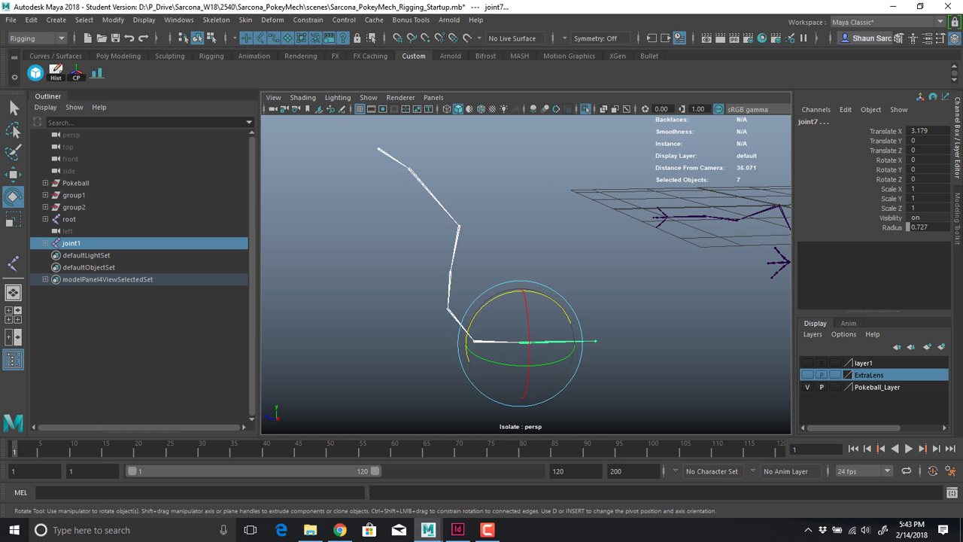
pyautogui.press('F8')
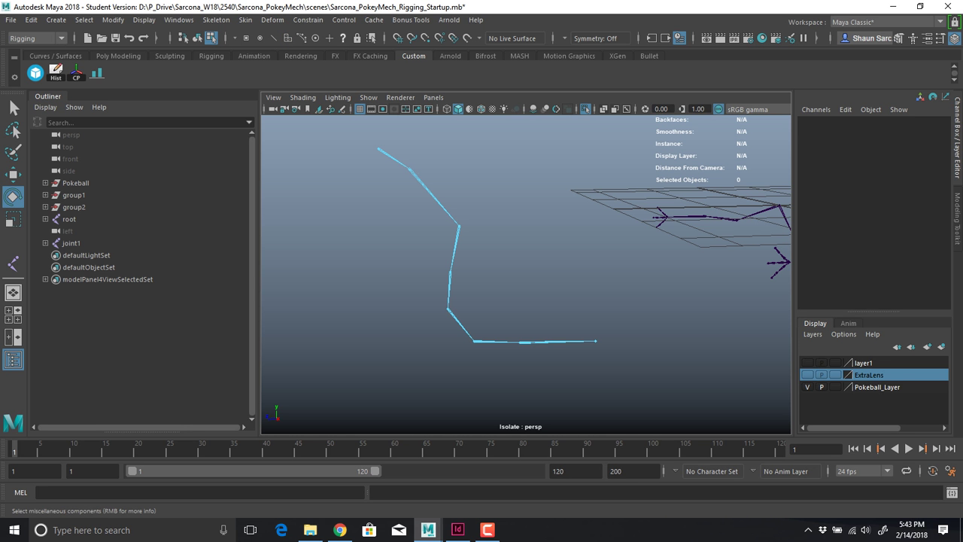
pyautogui.click(344, 38)
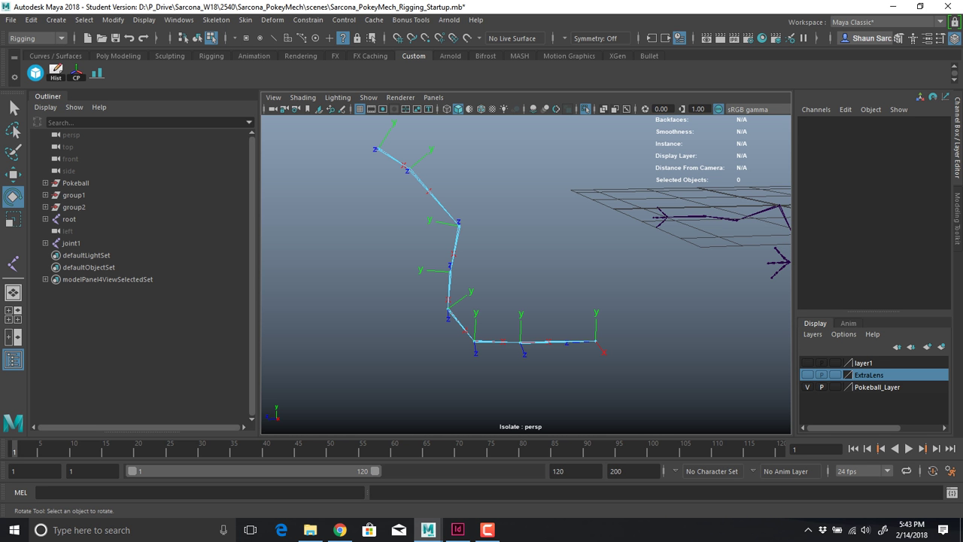
# Examine how the Y and Z rotation axes are oriented from joint to joint down the upper chain
pyautogui.keyDown('alt'); pyautogui.moveTo(556, 255); pyautogui.dragTo(482, 264); pyautogui.keyUp('alt')
pyautogui.keyDown('alt'); pyautogui.moveTo(481, 218); pyautogui.dragTo(550, 369, button='middle'); pyautogui.keyUp('alt')
pyautogui.keyDown('alt'); pyautogui.moveTo(549, 369); pyautogui.dragTo(519, 365); pyautogui.keyUp('alt')
pyautogui.keyDown('alt'); pyautogui.moveTo(482, 316); pyautogui.dragTo(549, 320, button='right'); pyautogui.keyUp('alt')
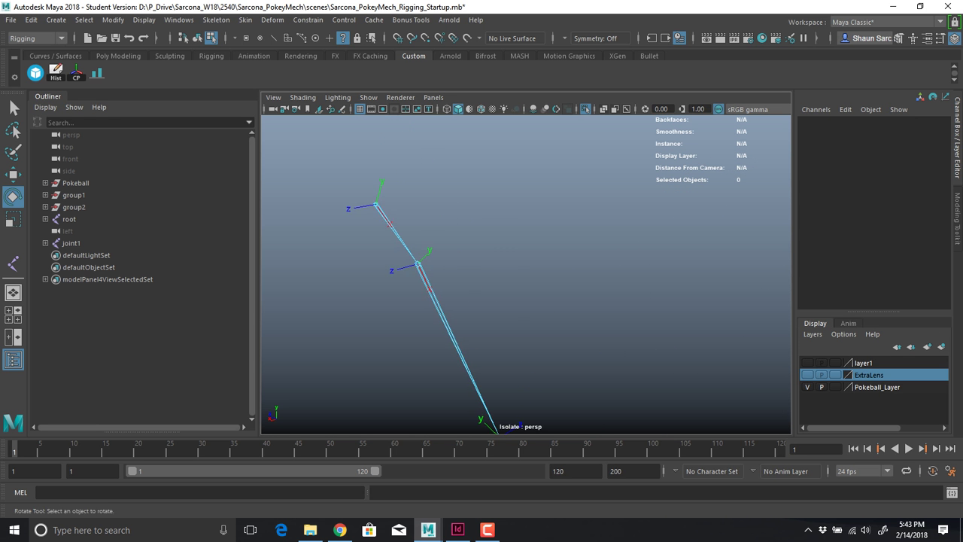
pyautogui.keyDown('alt'); pyautogui.moveTo(504, 316); pyautogui.dragTo(557, 318); pyautogui.keyUp('alt')
pyautogui.keyDown('alt'); pyautogui.moveTo(489, 301); pyautogui.dragTo(535, 303, button='right'); pyautogui.keyUp('alt')
pyautogui.keyDown('alt'); pyautogui.moveTo(414, 278); pyautogui.dragTo(574, 305, button='middle'); pyautogui.keyUp('alt')
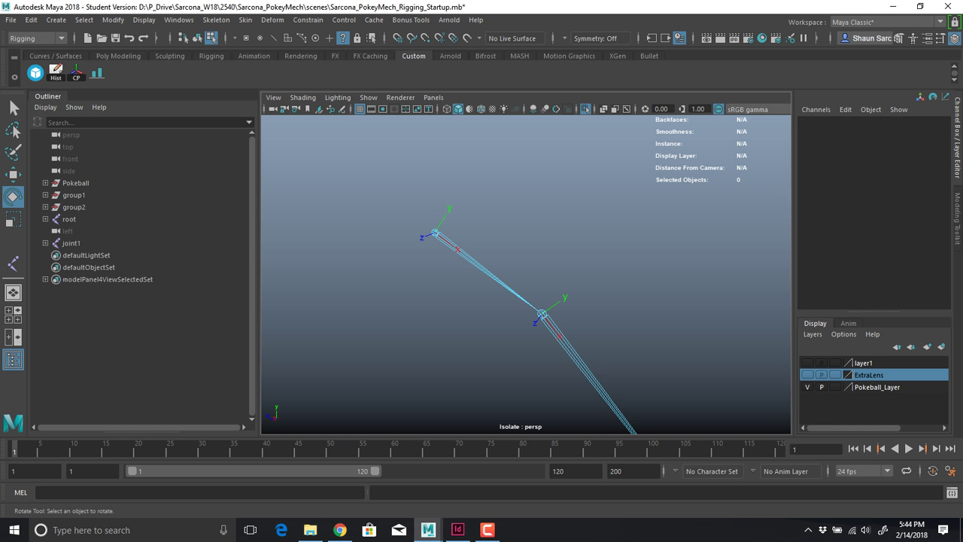
pyautogui.keyDown('alt'); pyautogui.moveTo(542, 313); pyautogui.dragTo(425, 96, button='middle'); pyautogui.keyUp('alt')
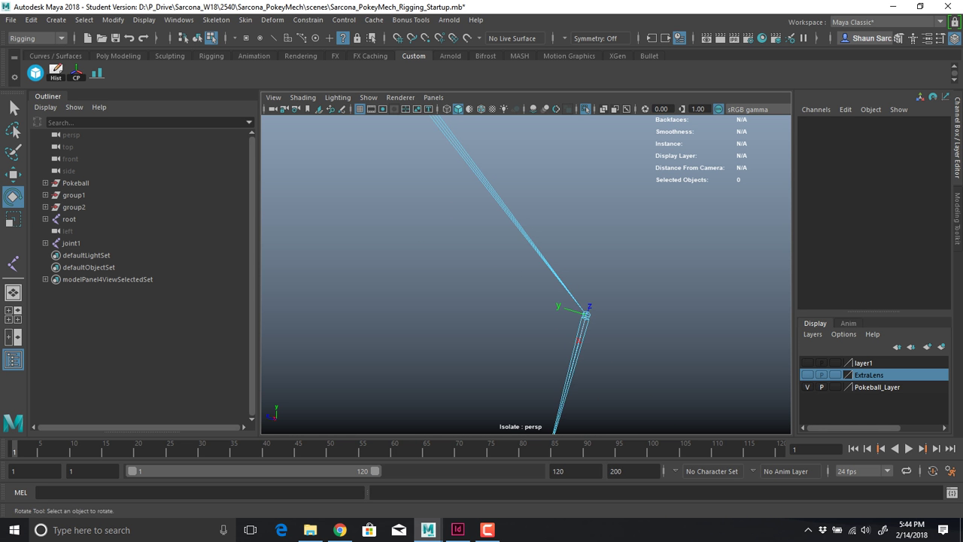
pyautogui.keyDown('alt'); pyautogui.moveTo(587, 314); pyautogui.dragTo(533, 232, button='middle'); pyautogui.keyUp('alt')
# Select the rotation axes of joint3 and joint4 and compare their orientation with the rest of the chain
pyautogui.moveTo(572, 208); pyautogui.dragTo(521, 248)
pyautogui.moveTo(534, 365); pyautogui.dragTo(479, 409)
pyautogui.keyDown('alt'); pyautogui.moveTo(489, 399); pyautogui.dragTo(485, 348, button='middle'); pyautogui.keyUp('alt')
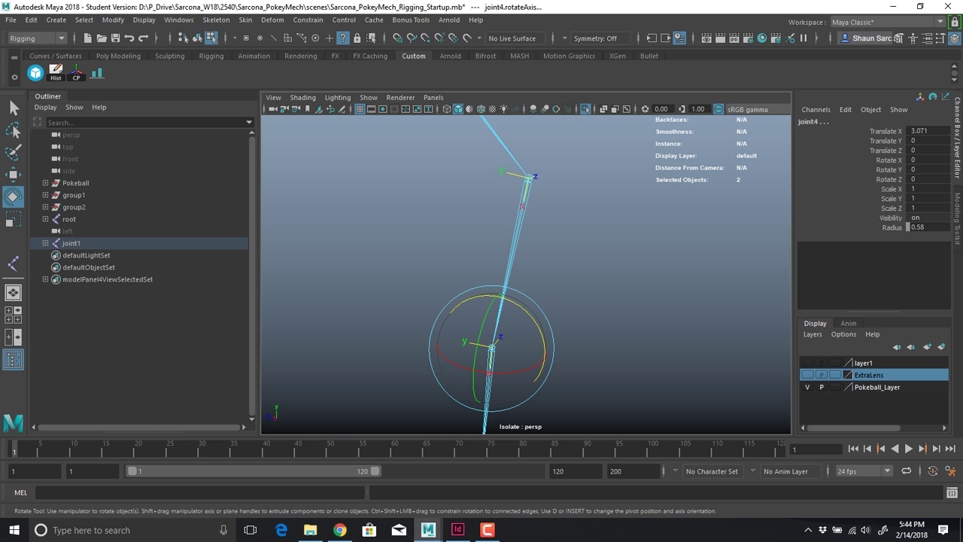
pyautogui.keyDown('alt'); pyautogui.moveTo(557, 331); pyautogui.dragTo(482, 339, button='right'); pyautogui.keyUp('alt')
pyautogui.keyDown('alt'); pyautogui.moveTo(519, 384); pyautogui.dragTo(519, 305, button='middle'); pyautogui.keyUp('alt')
pyautogui.keyDown('alt'); pyautogui.moveTo(519, 305); pyautogui.dragTo(456, 310, button='right'); pyautogui.keyUp('alt')
pyautogui.keyDown('alt'); pyautogui.moveTo(456, 310); pyautogui.dragTo(443, 377, button='middle'); pyautogui.keyUp('alt')
pyautogui.press('q')
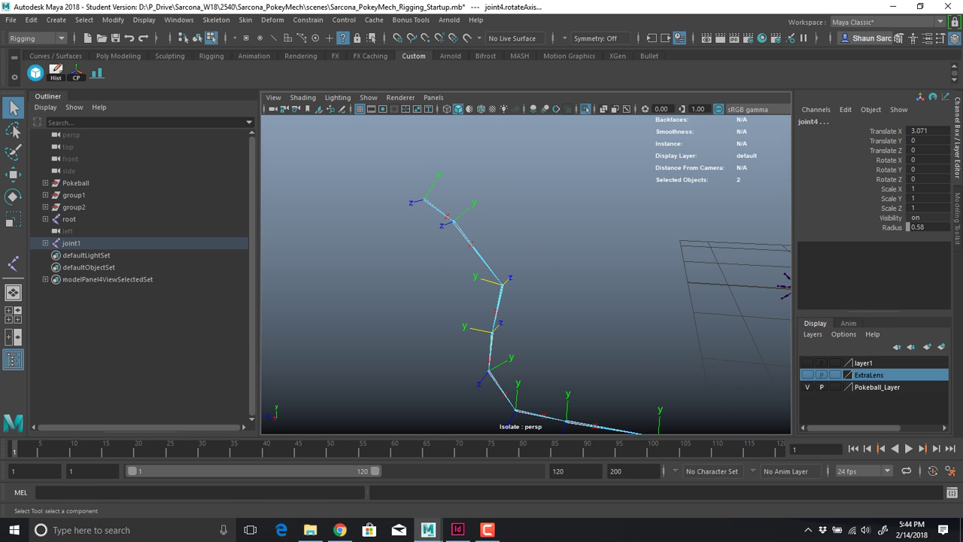
pyautogui.press('e')
pyautogui.keyDown('alt'); pyautogui.moveTo(489, 331); pyautogui.dragTo(487, 323, button='middle'); pyautogui.keyUp('alt')
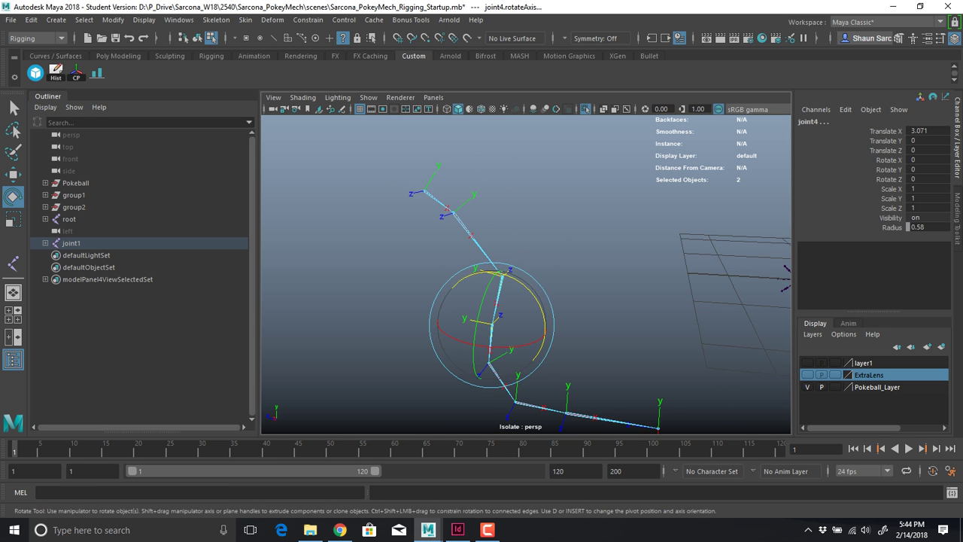
# Select only joint3's rotation axis and compare it with the axes of the joints above
pyautogui.keyDown('alt'); pyautogui.moveTo(487, 324); pyautogui.dragTo(535, 325, button='right'); pyautogui.keyUp('alt')
pyautogui.keyDown('alt'); pyautogui.moveTo(536, 325); pyautogui.dragTo(598, 300, button='middle'); pyautogui.keyUp('alt')
pyautogui.moveTo(518, 231); pyautogui.dragTo(555, 259)
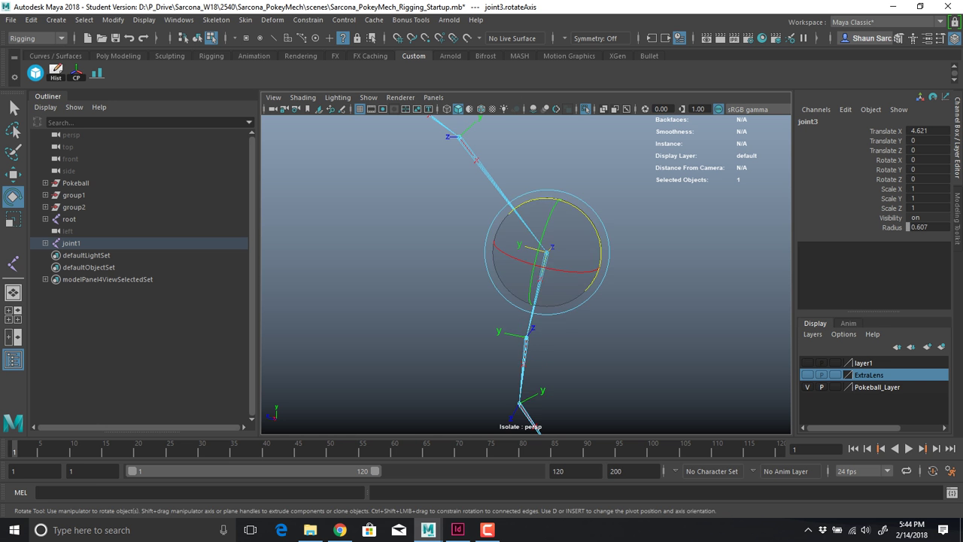
pyautogui.keyDown('alt'); pyautogui.moveTo(555, 259); pyautogui.dragTo(533, 259, button='right'); pyautogui.keyUp('alt')
pyautogui.keyDown('alt'); pyautogui.moveTo(533, 259); pyautogui.dragTo(531, 273, button='middle'); pyautogui.keyUp('alt')
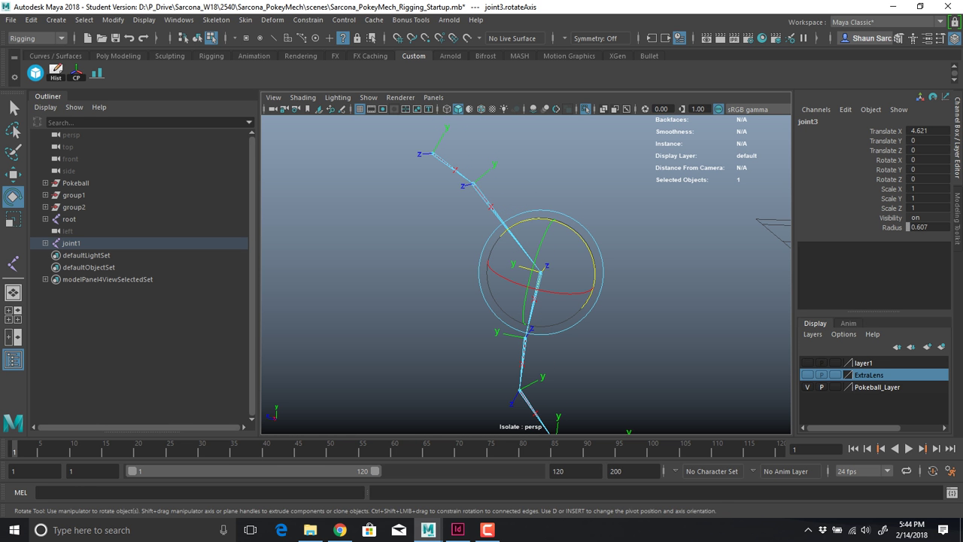
# Return to object selection mode and select the chain's second joint with the Move tool active
pyautogui.press('F8')
pyautogui.click(435, 155)
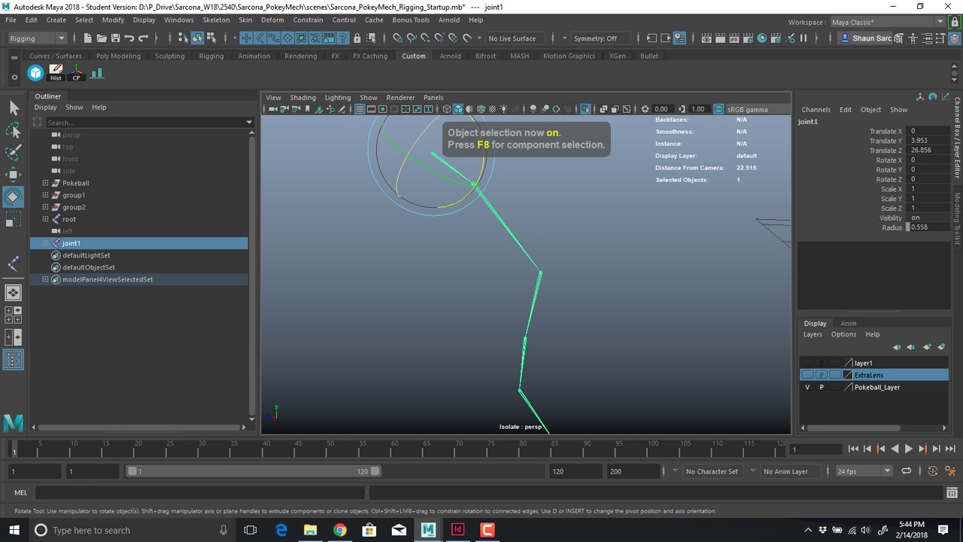
pyautogui.keyDown('alt'); pyautogui.moveTo(482, 226); pyautogui.dragTo(470, 268, button='middle'); pyautogui.keyUp('alt')
pyautogui.keyDown('alt'); pyautogui.moveTo(470, 268); pyautogui.dragTo(426, 268, button='right'); pyautogui.keyUp('alt')
pyautogui.keyDown('alt'); pyautogui.moveTo(426, 268); pyautogui.dragTo(396, 235, button='middle'); pyautogui.keyUp('alt')
pyautogui.press('w')
pyautogui.press('Down')
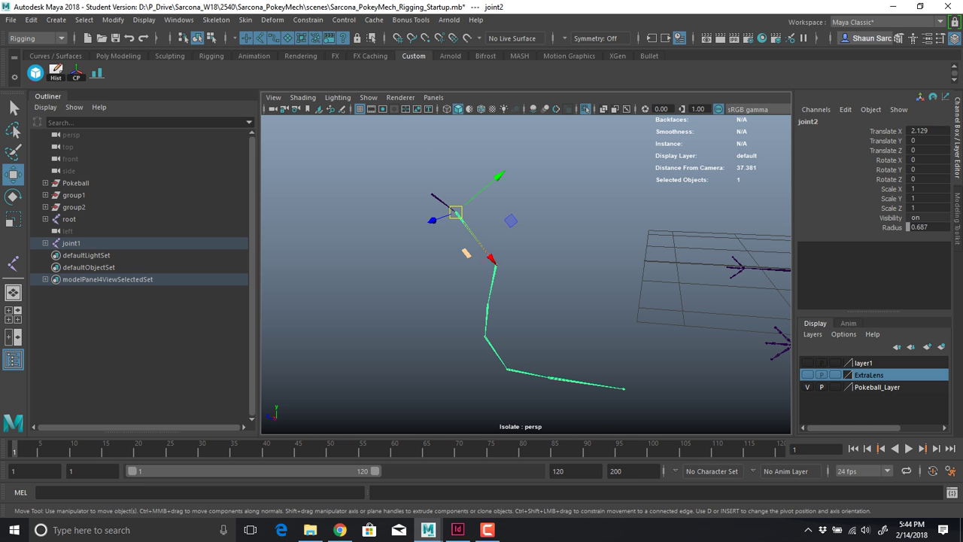
# Test-rotate the chain's second joint about its X axis and undo the rotation
pyautogui.scroll(-4, 497, 259)
pyautogui.keyDown('alt'); pyautogui.moveTo(512, 260); pyautogui.dragTo(437, 282); pyautogui.keyUp('alt')
pyautogui.scroll(9, 482, 260)
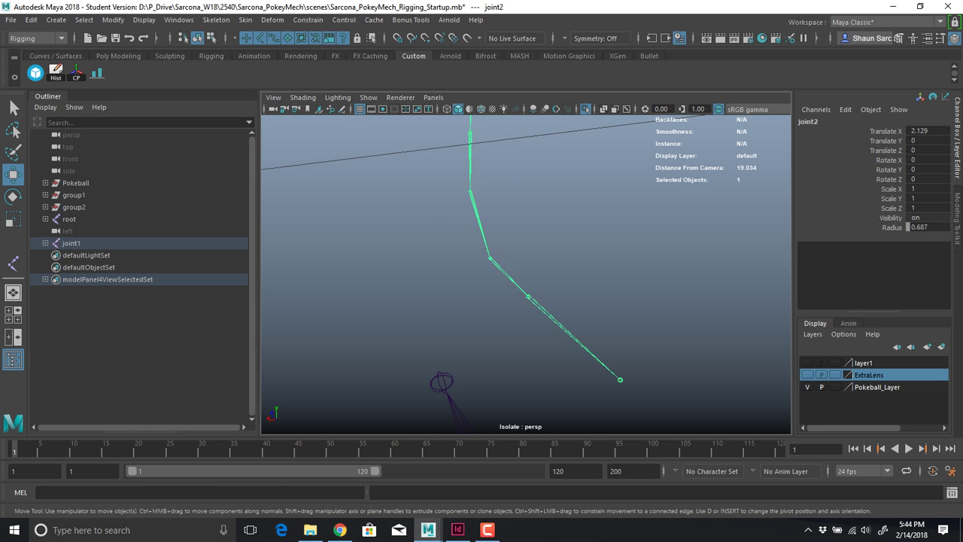
pyautogui.keyDown('alt'); pyautogui.moveTo(461, 124); pyautogui.dragTo(486, 428, button='middle'); pyautogui.keyUp('alt')
pyautogui.press('e')
pyautogui.moveTo(461, 213); pyautogui.dragTo(507, 210)
pyautogui.hotkey('ctrl', 'z')
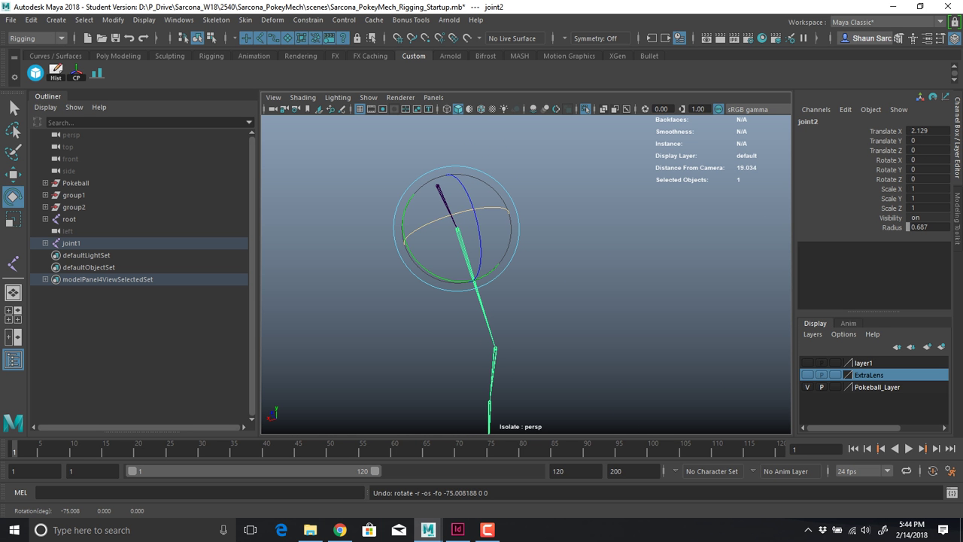
# Bend the chain by moving joint2 to about X 1.561, Y -1.915 and joint3 to about X 2.843, Y -3.302, Z 0.76
pyautogui.moveTo(443, 217); pyautogui.dragTo(458, 237)
pyautogui.hotkey('ctrl', 'z')
pyautogui.press('w')
pyautogui.keyDown('alt'); pyautogui.moveTo(458, 238); pyautogui.dragTo(482, 134, button='middle'); pyautogui.keyUp('alt')
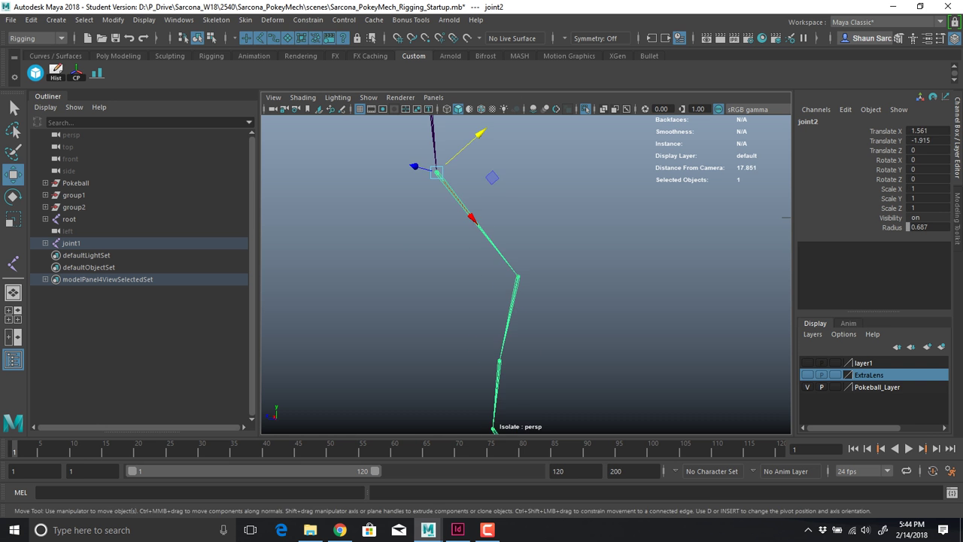
pyautogui.click(517, 279)
pyautogui.moveTo(517, 276); pyautogui.dragTo(409, 297)
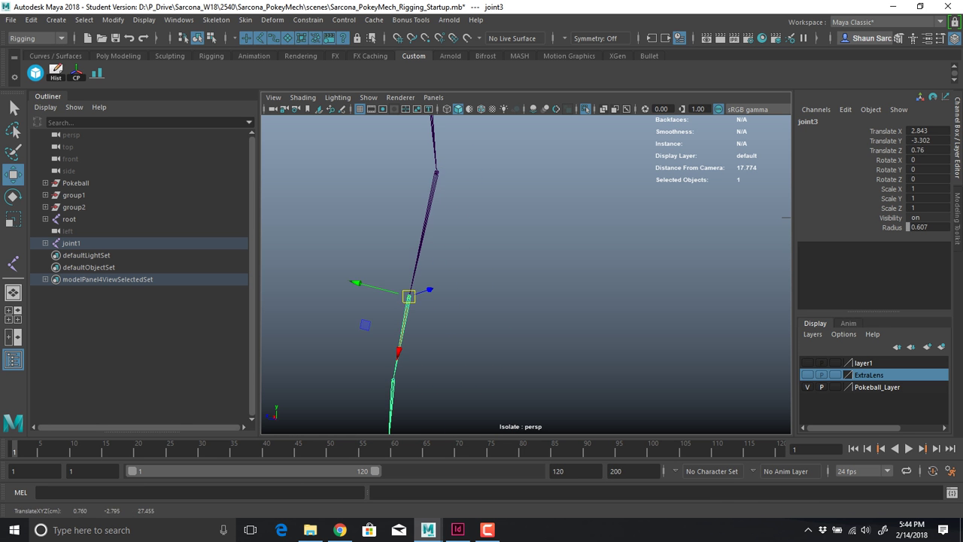
# Select joint2, test-rotate it about its X axis in the bent chain, and undo the rotation
pyautogui.click(435, 173)
pyautogui.press('e')
pyautogui.keyDown('alt'); pyautogui.moveTo(435, 177); pyautogui.dragTo(475, 218, button='middle'); pyautogui.keyUp('alt')
pyautogui.keyDown('alt'); pyautogui.moveTo(475, 217); pyautogui.dragTo(445, 215); pyautogui.keyUp('alt')
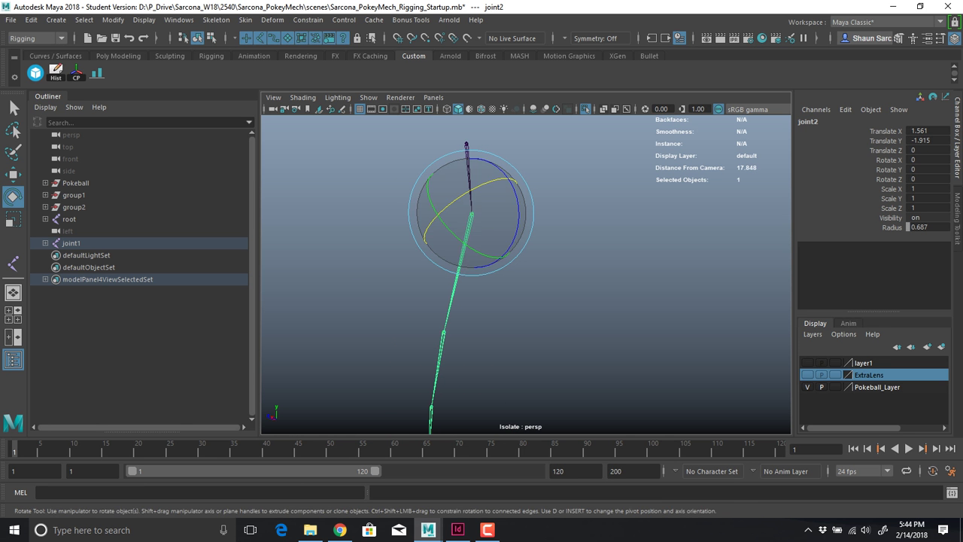
pyautogui.moveTo(481, 185); pyautogui.dragTo(515, 182)
pyautogui.moveTo(426, 234); pyautogui.dragTo(443, 208)
pyautogui.hotkey('ctrl', 'z')
pyautogui.hotkey('ctrl', 'z')
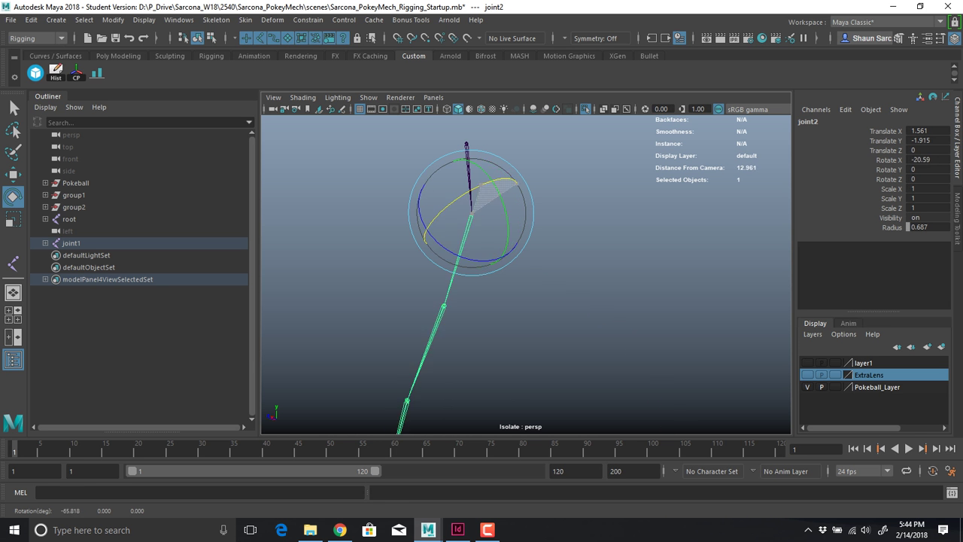
# Select joint2's rotation axis in component mode, compare the upper joints' axes with the bone directions, and return to object selection mode
pyautogui.press('F8')
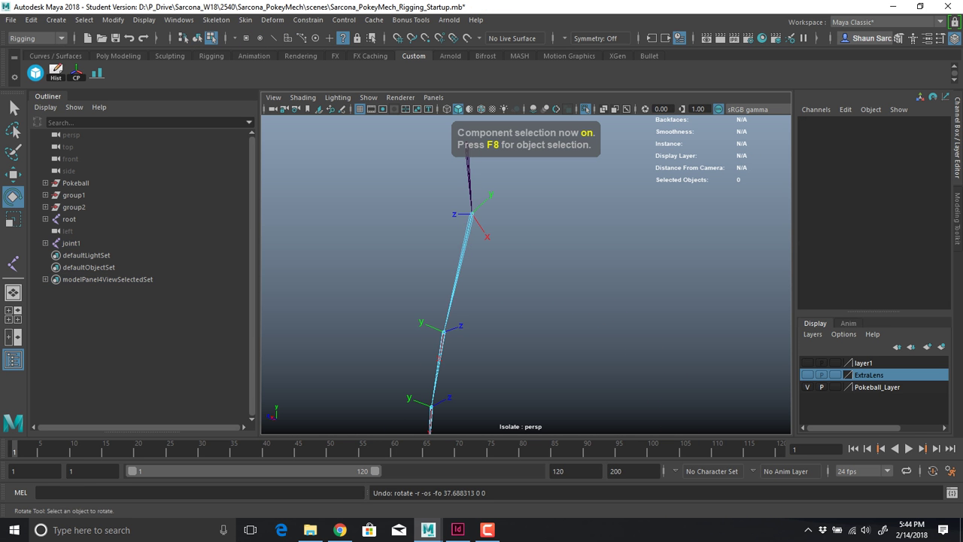
pyautogui.keyDown('alt'); pyautogui.moveTo(452, 249); pyautogui.dragTo(486, 252); pyautogui.keyUp('alt')
pyautogui.moveTo(531, 183)
pyautogui.mouseDown()
pyautogui.moveTo(498, 212)
pyautogui.moveTo(435, 227)
pyautogui.moveTo(478, 231)
pyautogui.mouseUp()
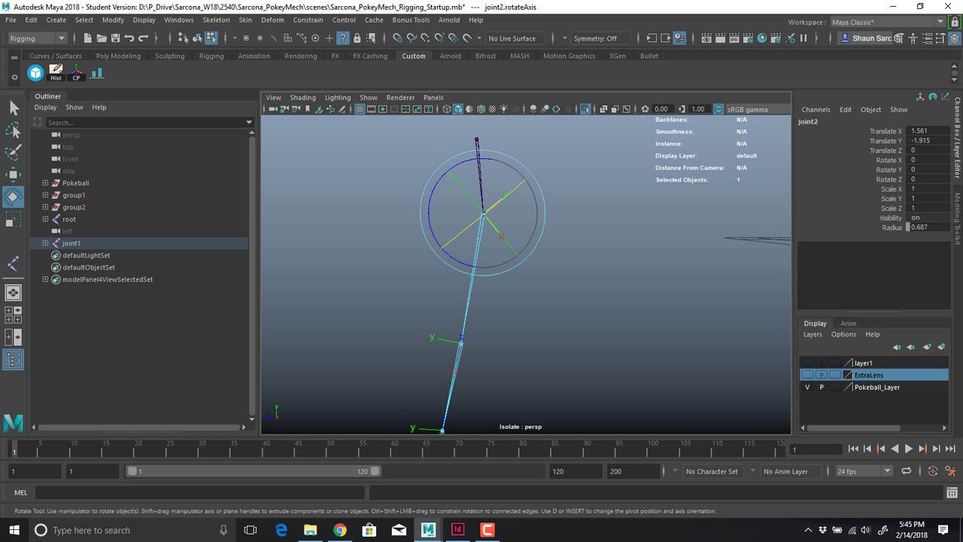
pyautogui.click(578, 259)
pyautogui.press('q')
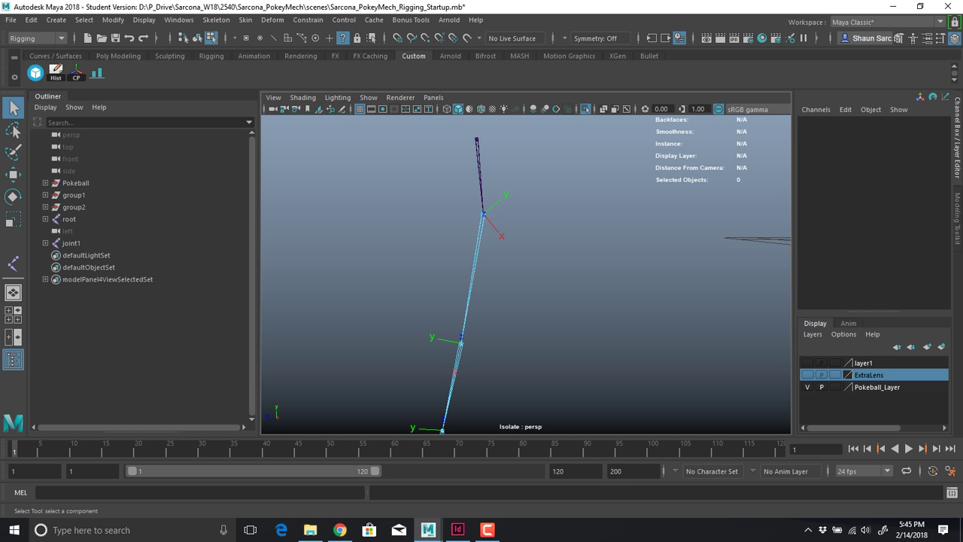
pyautogui.press('F8')
pyautogui.press('F8')
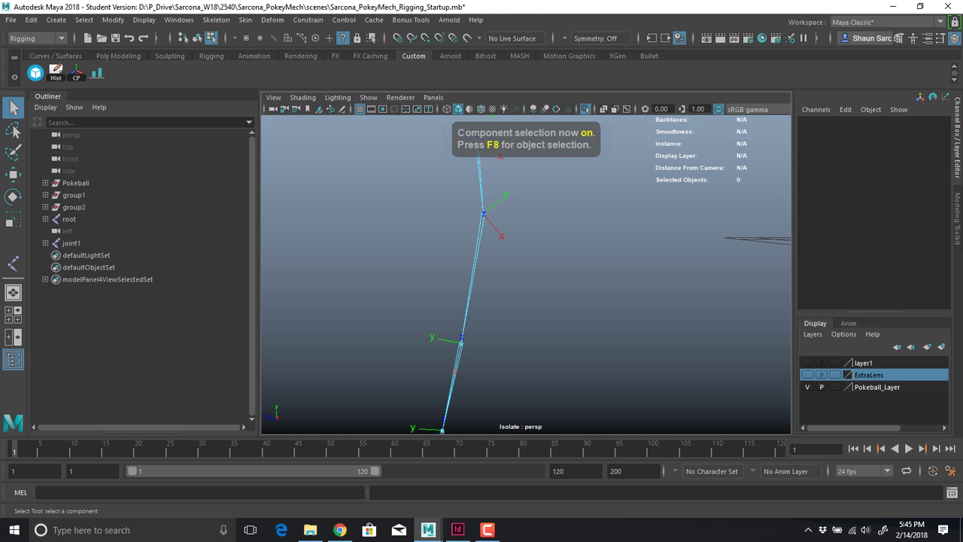
pyautogui.keyDown('alt'); pyautogui.moveTo(519, 241); pyautogui.dragTo(500, 306, button='middle'); pyautogui.keyUp('alt')
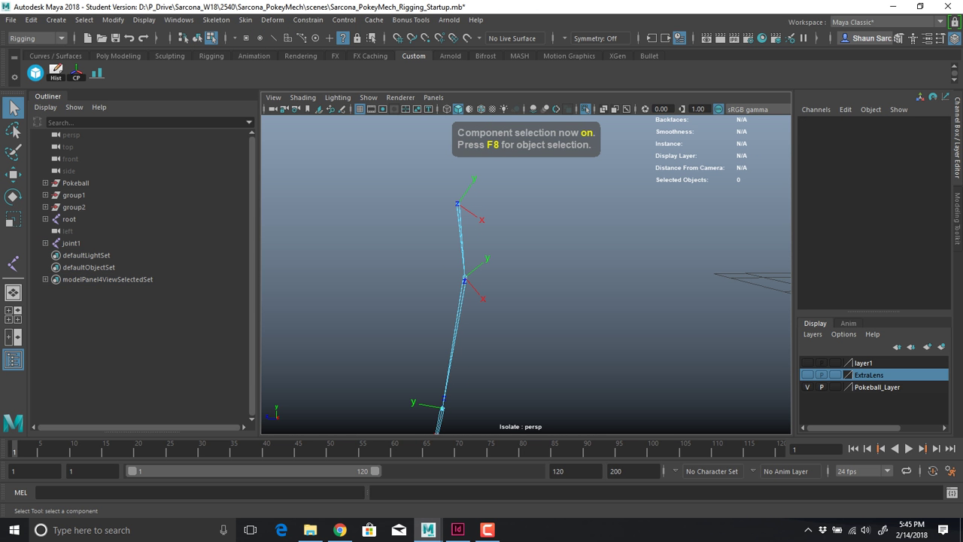
pyautogui.press('F8')
pyautogui.click(488, 530)
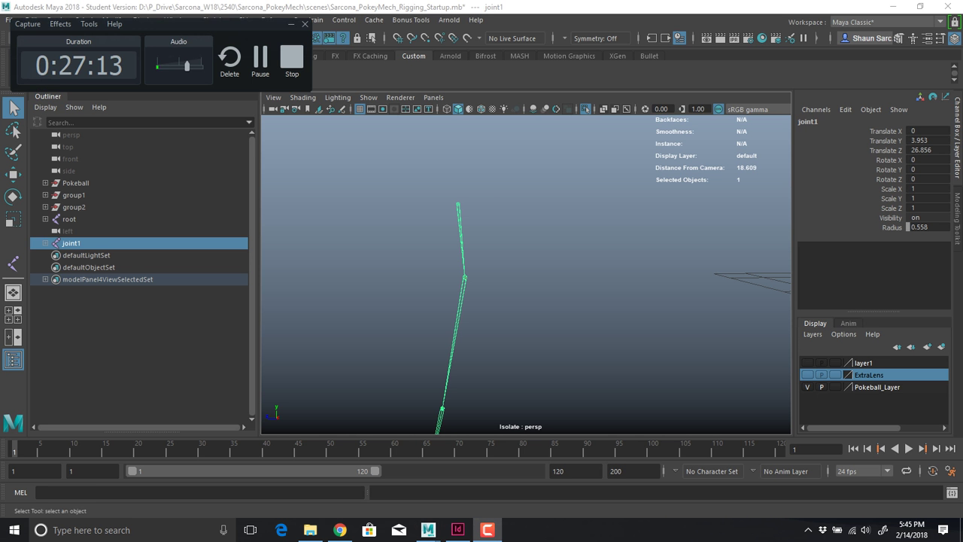
pyautogui.moveTo(179, 24); pyautogui.dragTo(917, 102)
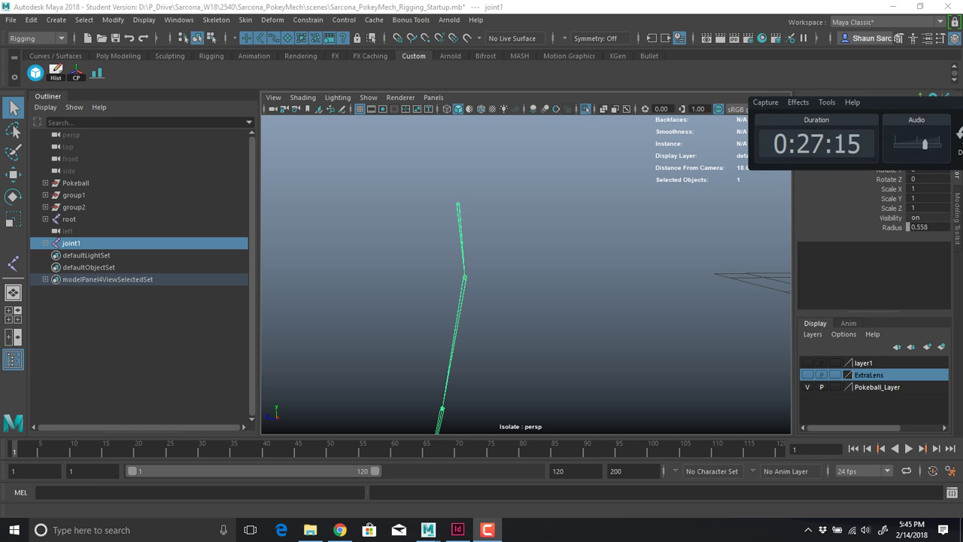
# Reset the Orient Joint options and orient joint1's whole chain with primary axis X, secondary axis Y and +Y world orientation
pyautogui.keyDown('alt'); pyautogui.moveTo(527, 286); pyautogui.dragTo(482, 293, button='right'); pyautogui.keyUp('alt')
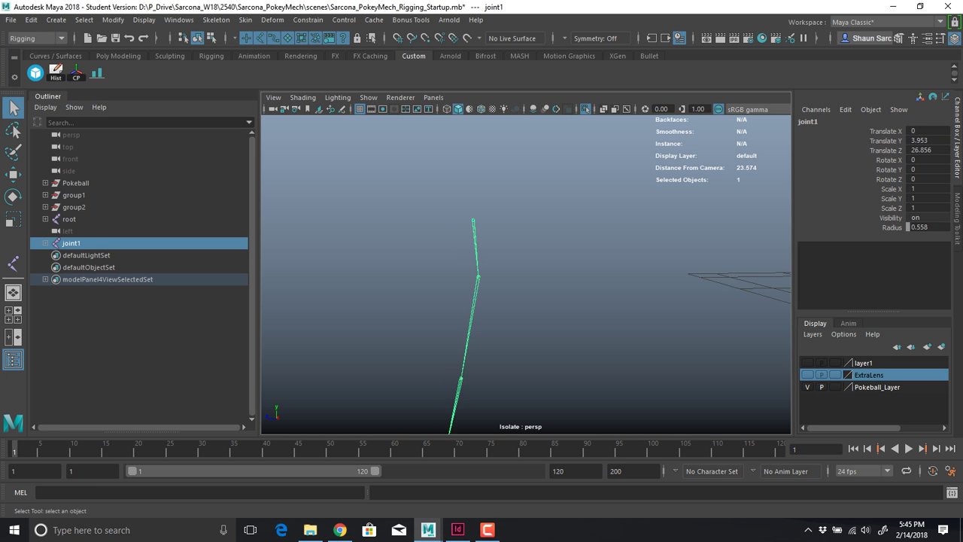
pyautogui.keyDown('alt'); pyautogui.moveTo(481, 294); pyautogui.dragTo(456, 215, button='middle'); pyautogui.keyUp('alt')
pyautogui.keyDown('alt'); pyautogui.moveTo(455, 214); pyautogui.dragTo(425, 222, button='right'); pyautogui.keyUp('alt')
pyautogui.keyDown('alt'); pyautogui.moveTo(425, 222); pyautogui.dragTo(452, 286); pyautogui.keyUp('alt')
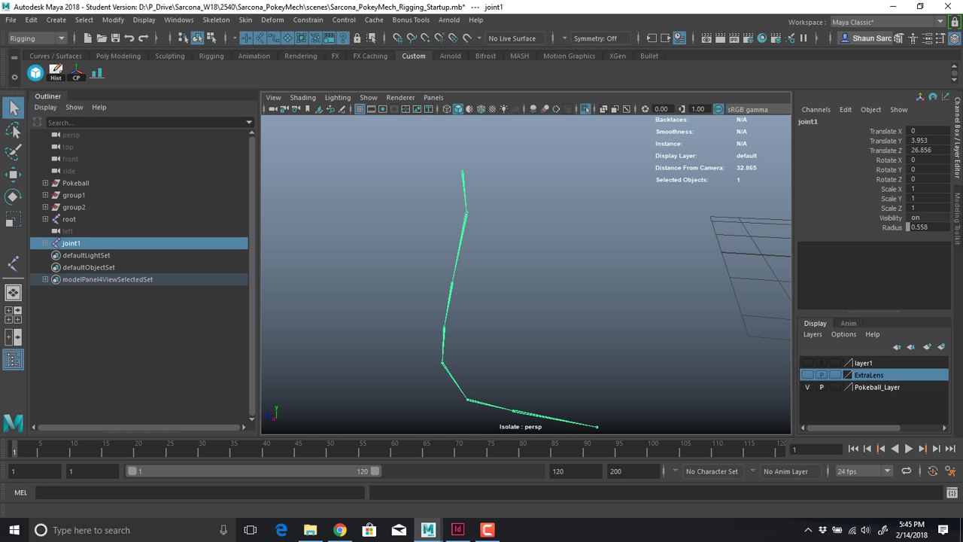
pyautogui.click(216, 21)
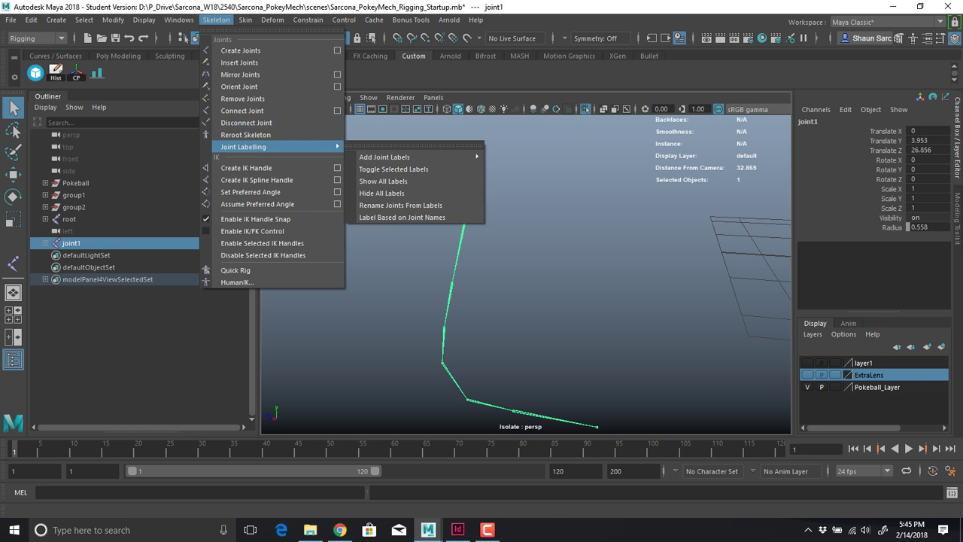
pyautogui.click(337, 87)
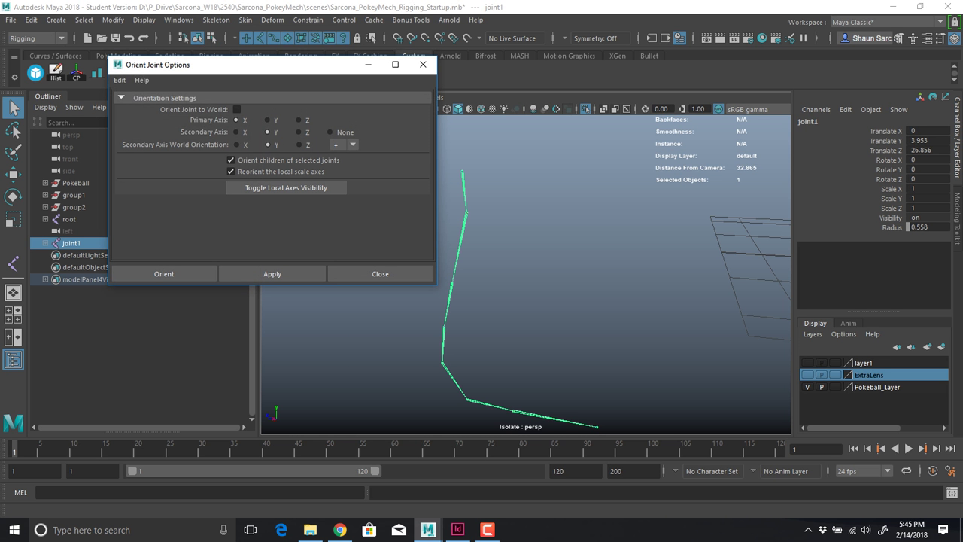
pyautogui.click(120, 80)
pyautogui.click(150, 104)
pyautogui.click(164, 273)
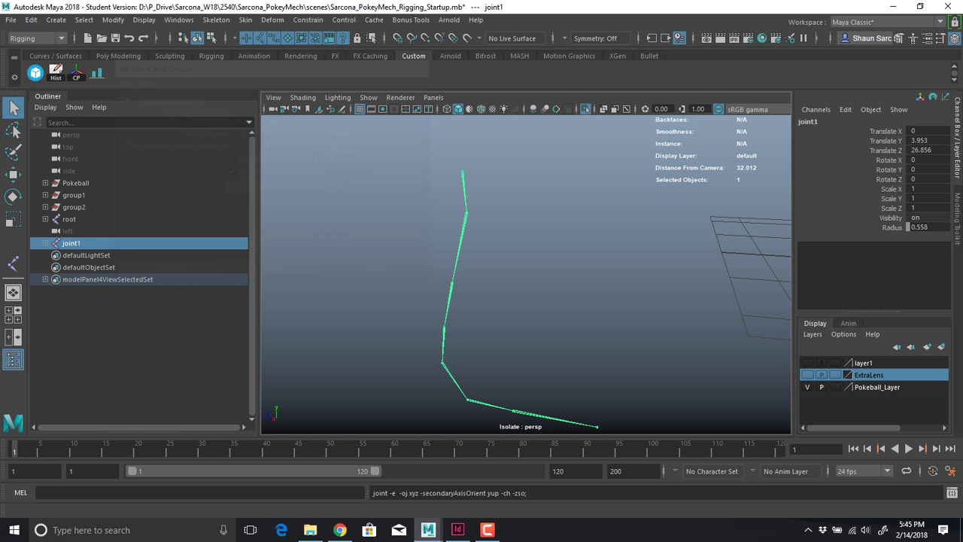
# Show the reoriented chain's local rotation axes and examine from several angles which joints have flipped Y and Z directions
pyautogui.keyDown('alt'); pyautogui.moveTo(519, 294); pyautogui.dragTo(526, 264); pyautogui.keyUp('alt')
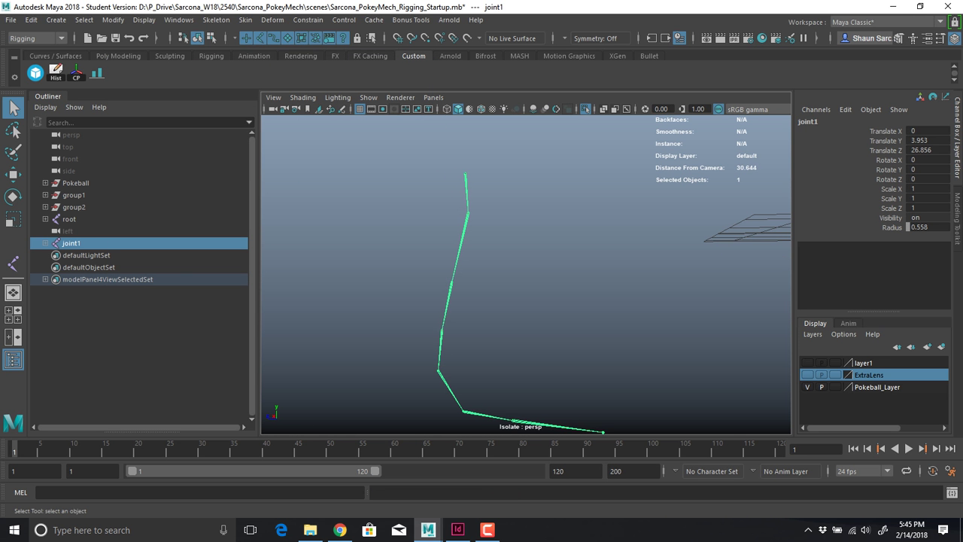
pyautogui.press('F8')
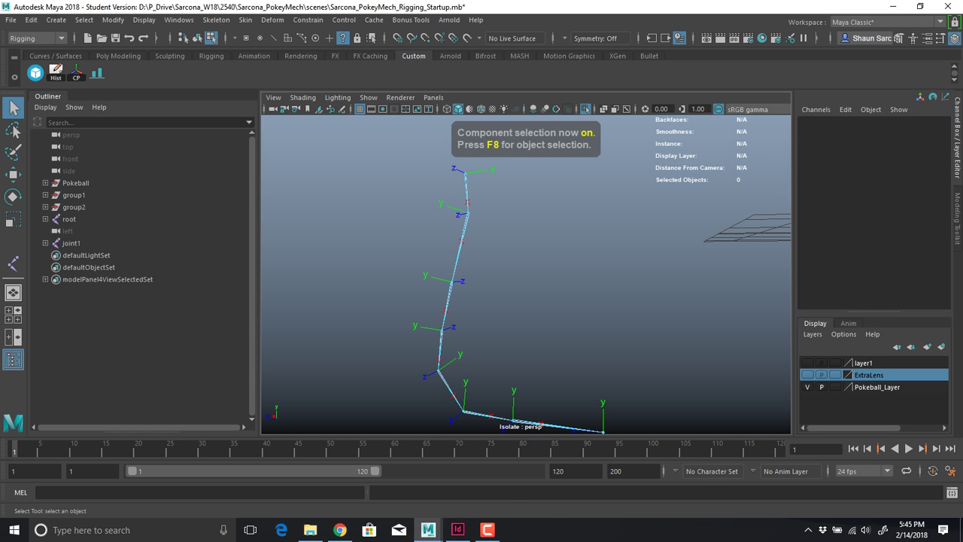
pyautogui.keyDown('alt'); pyautogui.moveTo(520, 286); pyautogui.dragTo(533, 290); pyautogui.keyUp('alt')
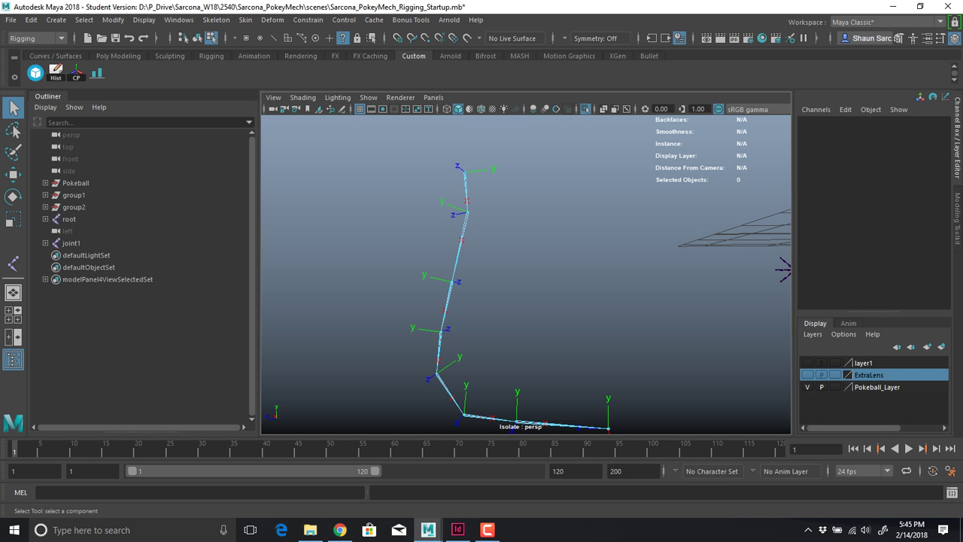
pyautogui.keyDown('alt'); pyautogui.moveTo(489, 286); pyautogui.dragTo(579, 289); pyautogui.keyUp('alt')
pyautogui.keyDown('alt'); pyautogui.moveTo(519, 249); pyautogui.dragTo(519, 331, button='middle'); pyautogui.keyUp('alt')
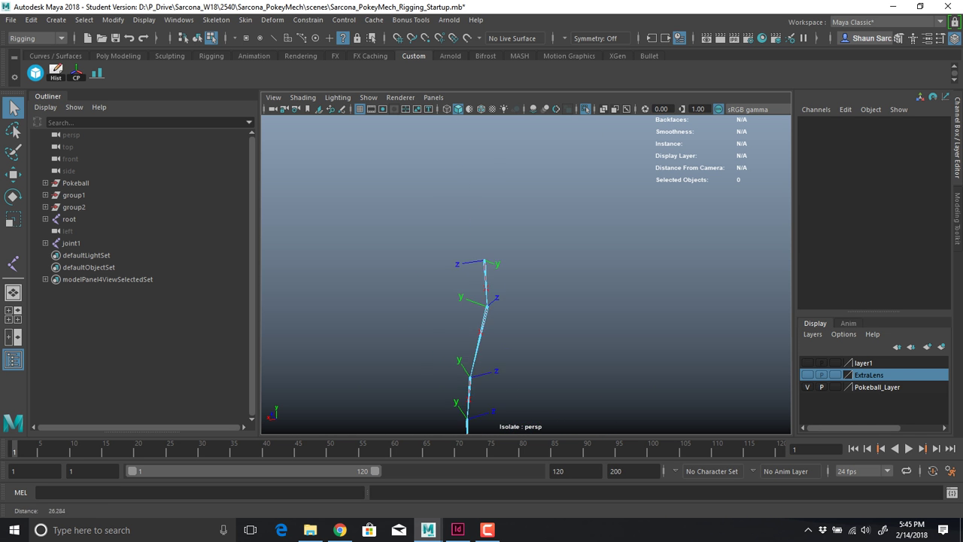
pyautogui.keyDown('alt'); pyautogui.moveTo(519, 301); pyautogui.dragTo(580, 301, button='right'); pyautogui.keyUp('alt')
pyautogui.keyDown('alt'); pyautogui.moveTo(519, 331); pyautogui.dragTo(525, 254, button='middle'); pyautogui.keyUp('alt')
pyautogui.keyDown('alt'); pyautogui.moveTo(519, 270); pyautogui.dragTo(542, 275); pyautogui.keyUp('alt')
pyautogui.click(474, 214)
pyautogui.moveTo(490, 248)
pyautogui.keyDown('alt'); pyautogui.mouseDown()
pyautogui.moveTo(480, 225)
pyautogui.moveTo(392, 245)
pyautogui.moveTo(481, 250)
pyautogui.mouseUp(); pyautogui.keyUp('alt')
pyautogui.keyDown('alt'); pyautogui.moveTo(482, 250); pyautogui.dragTo(451, 250, button='right'); pyautogui.keyUp('alt')
pyautogui.keyDown('alt'); pyautogui.moveTo(466, 264); pyautogui.dragTo(428, 215, button='middle'); pyautogui.keyUp('alt')
pyautogui.keyDown('alt'); pyautogui.moveTo(428, 215); pyautogui.dragTo(414, 297); pyautogui.keyUp('alt')
# Select joint2's rotation axis and rotate it about X by about 149.55 degrees
pyautogui.moveTo(451, 225); pyautogui.dragTo(429, 249)
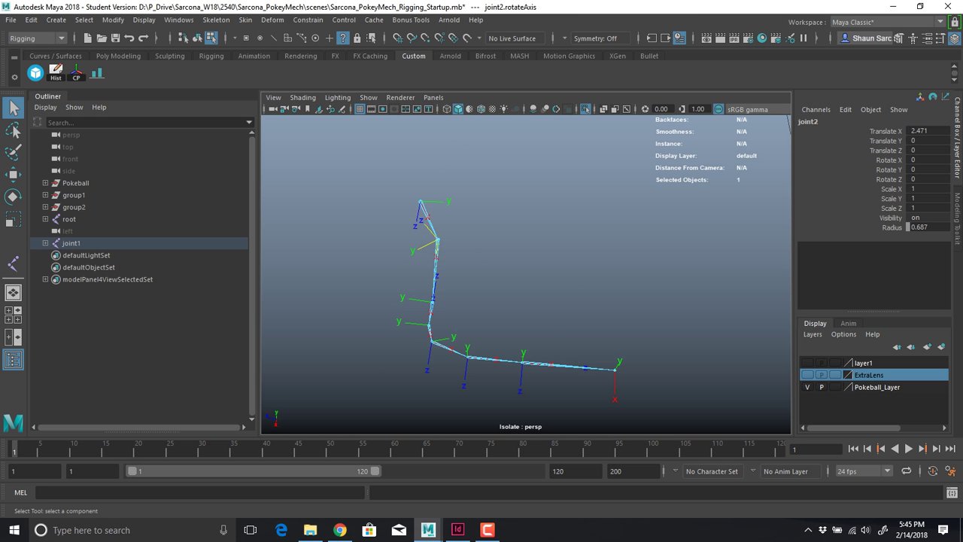
pyautogui.keyDown('alt'); pyautogui.moveTo(512, 263); pyautogui.dragTo(391, 256); pyautogui.keyUp('alt')
pyautogui.keyDown('alt'); pyautogui.moveTo(391, 256); pyautogui.dragTo(345, 331, button='middle'); pyautogui.keyUp('alt')
pyautogui.keyDown('alt'); pyautogui.moveTo(451, 301); pyautogui.dragTo(452, 248); pyautogui.keyUp('alt')
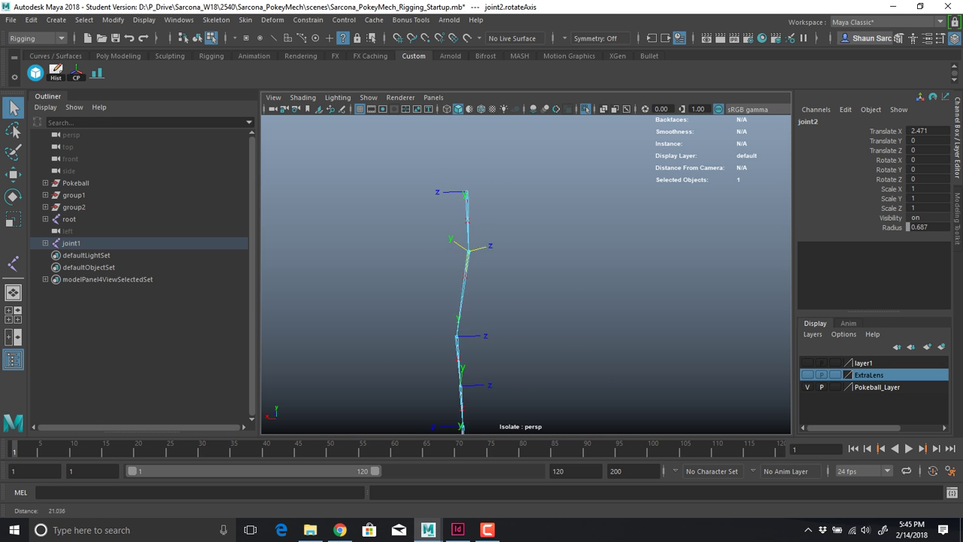
pyautogui.keyDown('alt'); pyautogui.moveTo(452, 248); pyautogui.dragTo(557, 248, button='right'); pyautogui.keyUp('alt')
pyautogui.keyDown('alt'); pyautogui.moveTo(376, 218); pyautogui.dragTo(451, 265, button='middle'); pyautogui.keyUp('alt')
pyautogui.press('e')
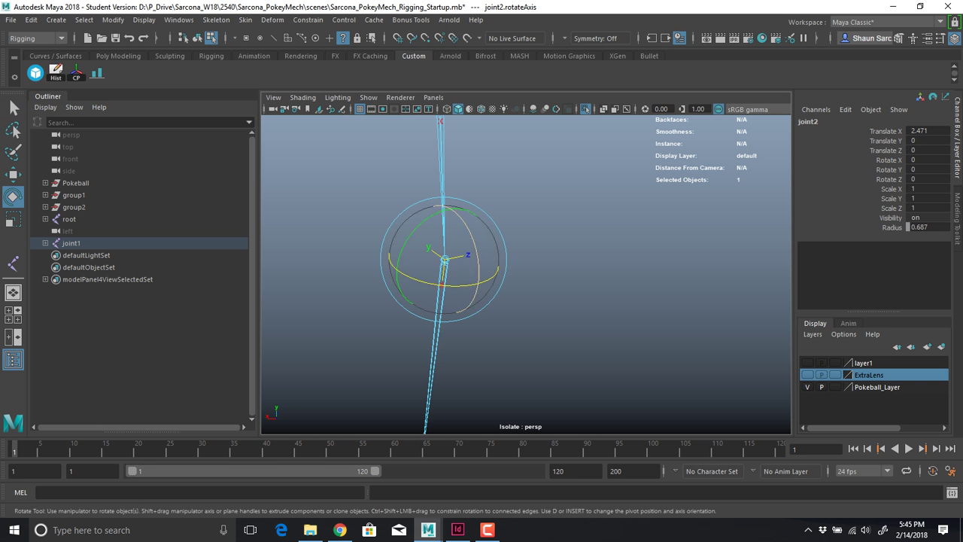
pyautogui.moveTo(475, 285); pyautogui.dragTo(579, 271)
# Frame joint2 in the top -Y view, rotate its rotation axis a further -12.33 degrees about X, and return to the perspective view
pyautogui.keyDown('alt'); pyautogui.moveTo(580, 270); pyautogui.dragTo(489, 271, button='right'); pyautogui.keyUp('alt')
pyautogui.keyDown('alt'); pyautogui.moveTo(489, 271); pyautogui.dragTo(508, 369); pyautogui.keyUp('alt')
pyautogui.press('space')
pyautogui.moveTo(417, 236); pyautogui.dragTo(368, 237)
pyautogui.press('f')
pyautogui.keyDown('alt'); pyautogui.moveTo(519, 265); pyautogui.dragTo(482, 268, button='right'); pyautogui.keyUp('alt')
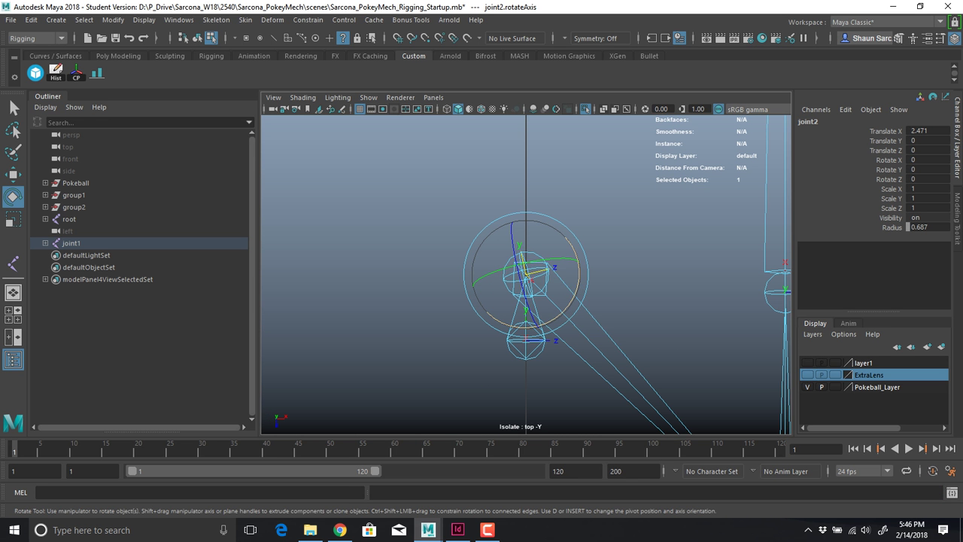
pyautogui.moveTo(578, 286); pyautogui.dragTo(575, 297)
pyautogui.keyDown('alt'); pyautogui.moveTo(573, 297); pyautogui.dragTo(523, 299, button='right'); pyautogui.keyUp('alt')
pyautogui.keyDown('alt'); pyautogui.moveTo(606, 322); pyautogui.dragTo(477, 215, button='middle'); pyautogui.keyUp('alt')
pyautogui.press('space')
pyautogui.moveTo(477, 215); pyautogui.dragTo(478, 182)
# Select joint3's rotation axis and rotate it about X by about -177.28 degrees
pyautogui.keyDown('alt'); pyautogui.moveTo(481, 226); pyautogui.dragTo(361, 245); pyautogui.keyUp('alt')
pyautogui.keyDown('alt'); pyautogui.moveTo(361, 245); pyautogui.dragTo(351, 175, button='middle'); pyautogui.keyUp('alt')
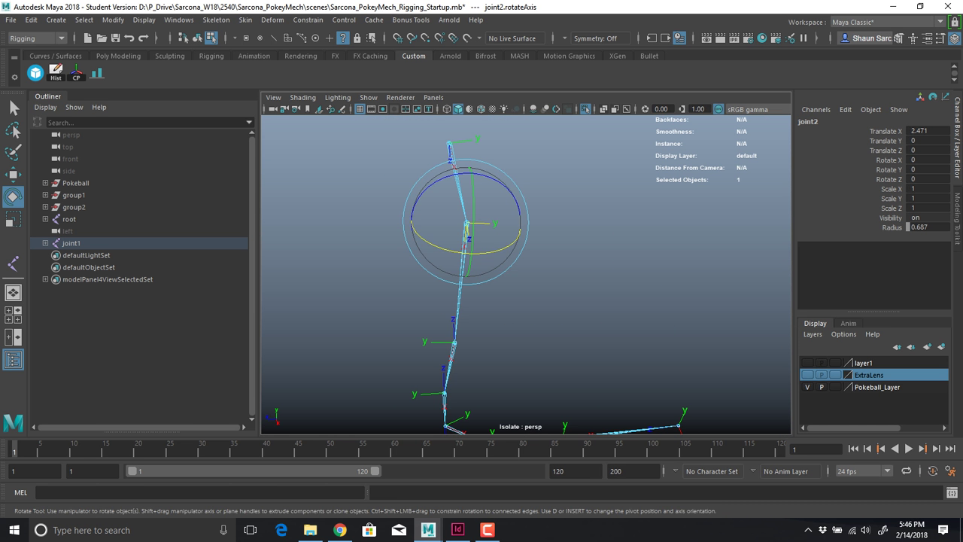
pyautogui.click(444, 342)
pyautogui.moveTo(481, 384); pyautogui.dragTo(301, 291)
# Undo the rotations and selections made on the rotation axes of joint3 and joint2
pyautogui.hotkey('ctrl', 'z')
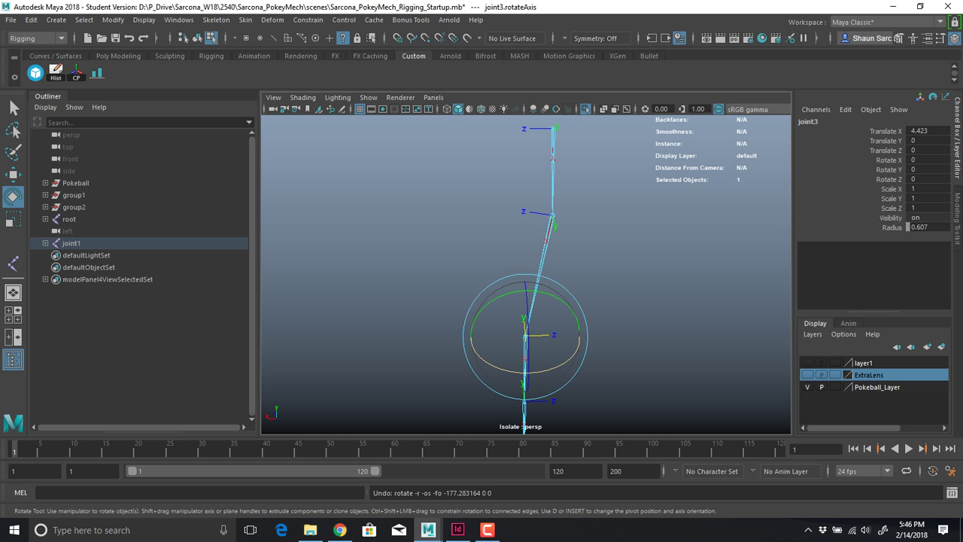
pyautogui.hotkey('ctrl', 'z')
pyautogui.hotkey('ctrl', 'z')
pyautogui.hotkey('ctrl', 'z')
pyautogui.hotkey('ctrl', 'z')
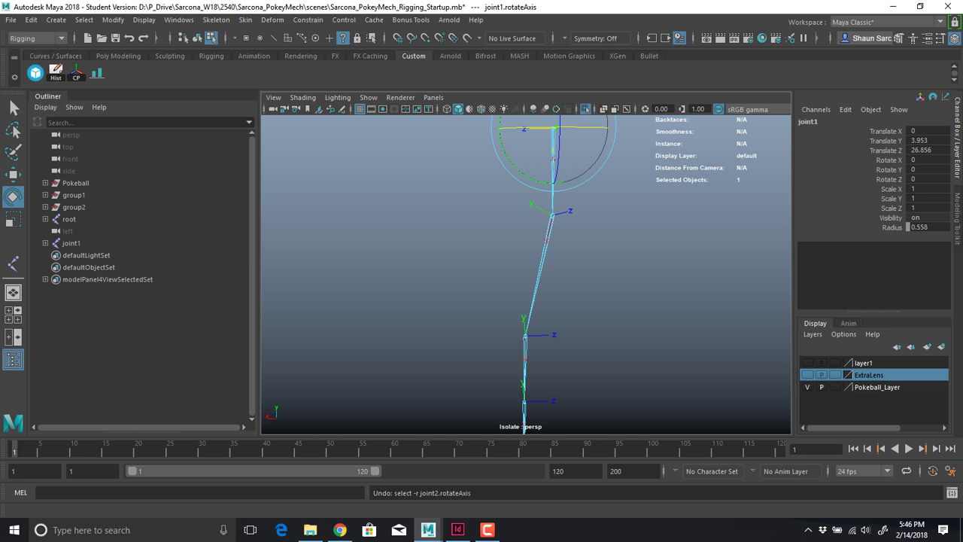
# Open the Script Editor and examine the logged rotate commands for the rotation axes of joint2 and joint3
pyautogui.click(953, 493)
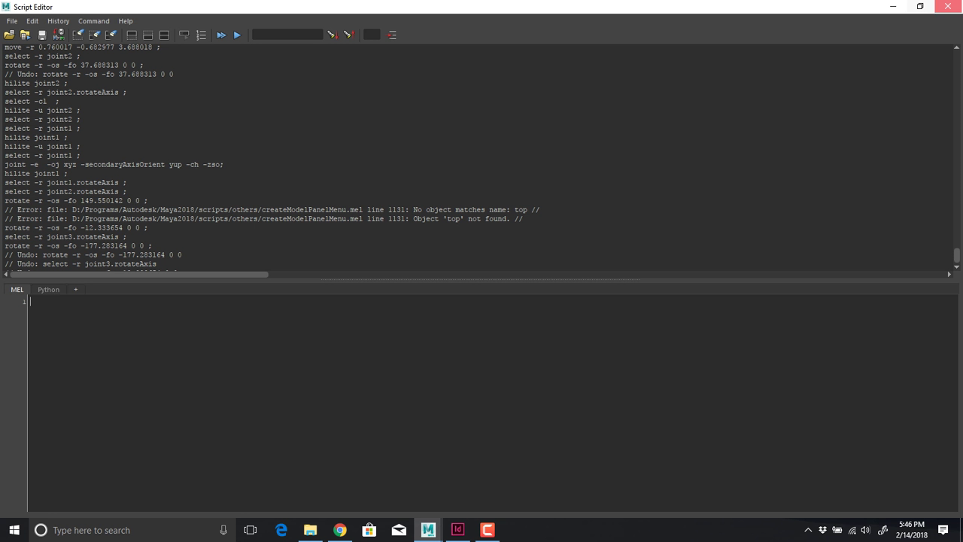
pyautogui.click(949, 6)
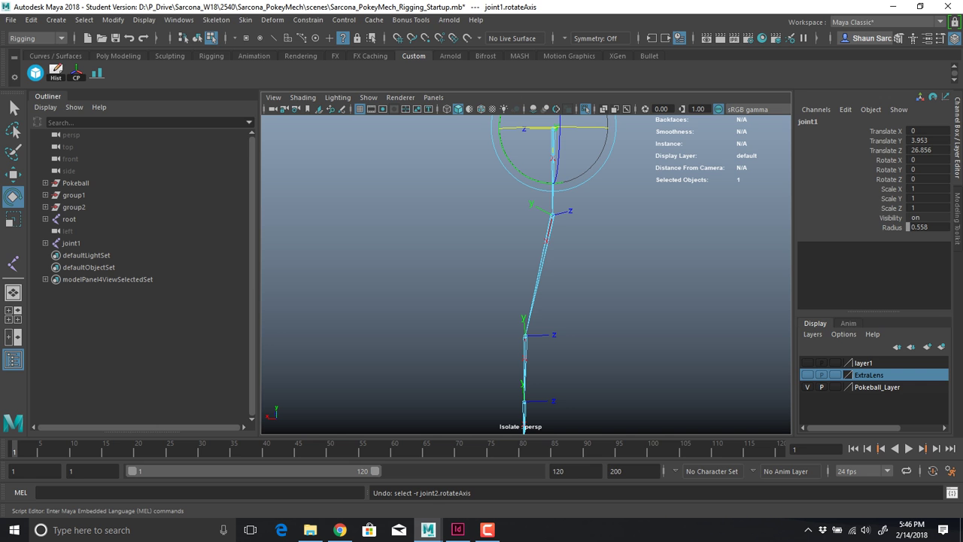
pyautogui.click(952, 493)
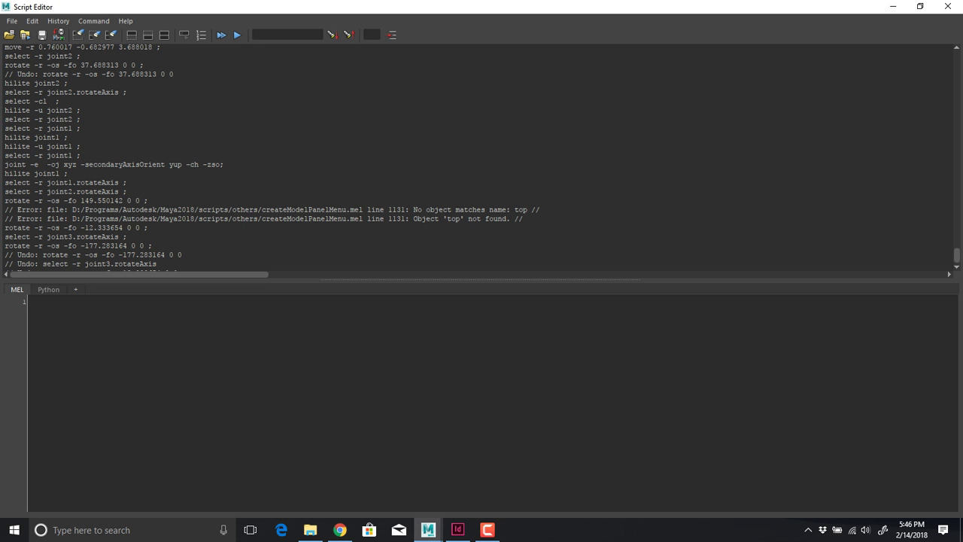
pyautogui.moveTo(158, 255); pyautogui.dragTo(17, 57)
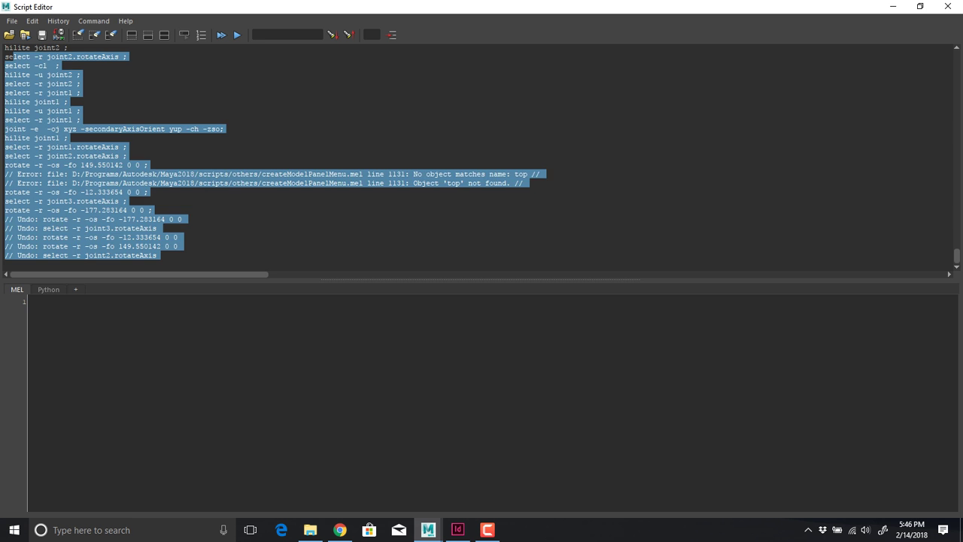
pyautogui.tripleClick(47, 102)
pyautogui.tripleClick(50, 111)
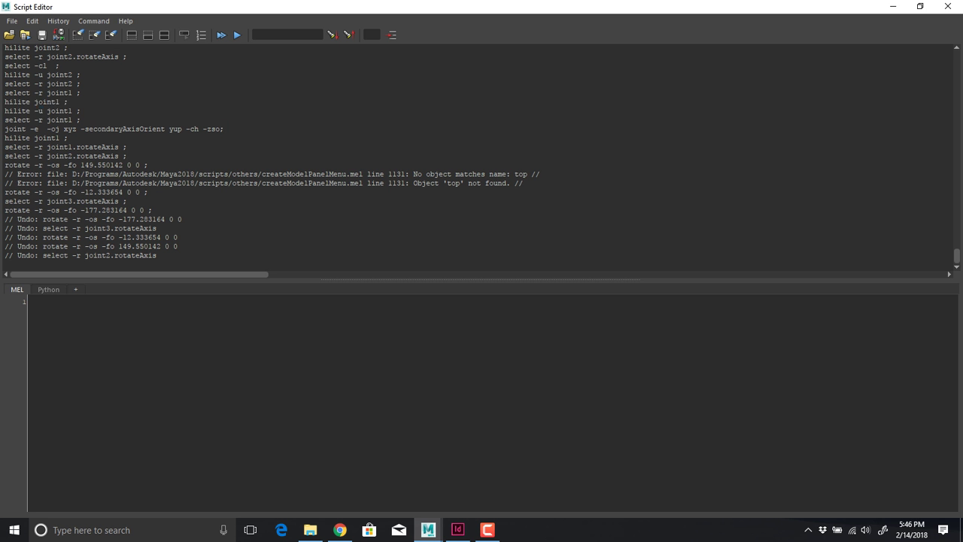
pyautogui.moveTo(17, 165); pyautogui.dragTo(127, 210)
pyautogui.doubleClick(121, 210)
# Shrink the Script Editor to a smaller floating window and place it beside the joint chain
pyautogui.moveTo(121, 7); pyautogui.dragTo(214, 36)
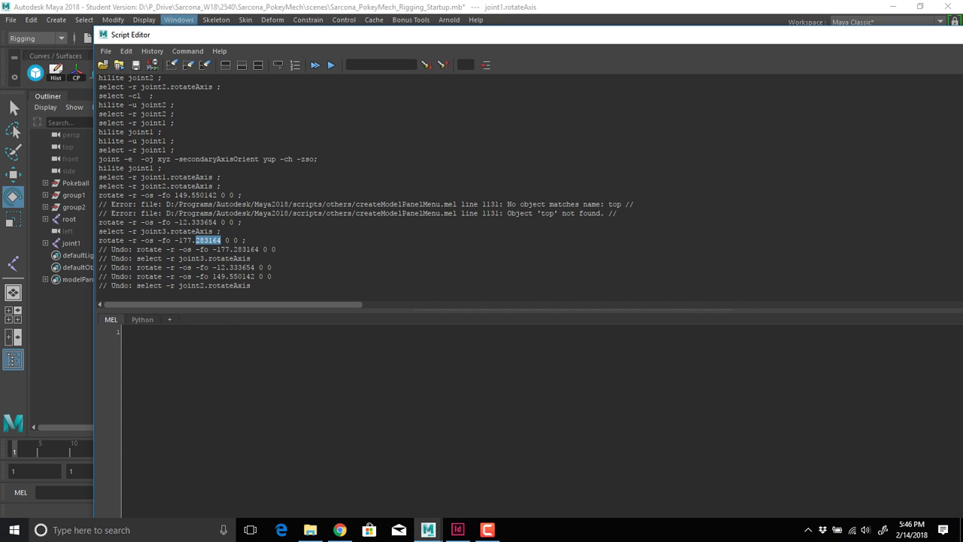
pyautogui.moveTo(94, 27); pyautogui.dragTo(617, 117)
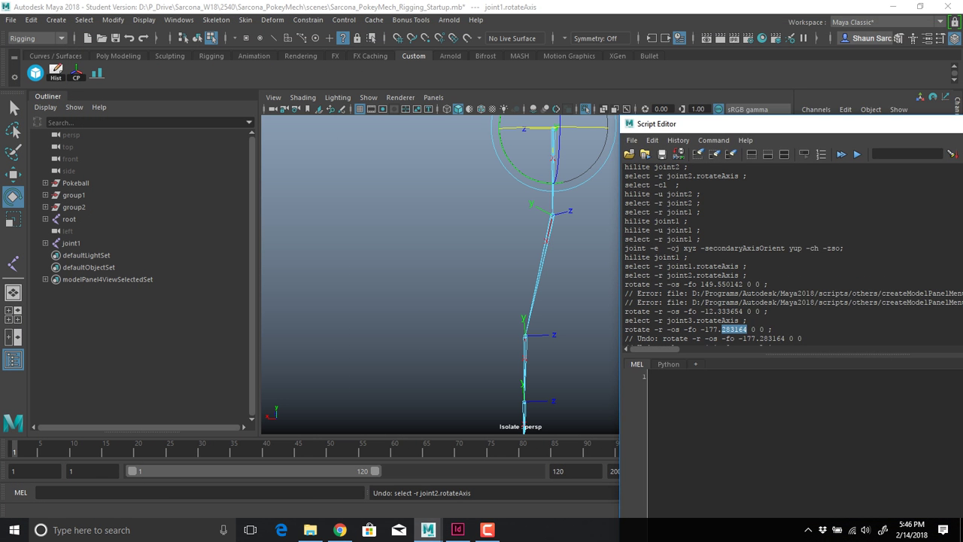
pyautogui.moveTo(685, 125); pyautogui.dragTo(653, 40)
pyautogui.keyDown('alt'); pyautogui.moveTo(512, 256); pyautogui.dragTo(388, 258, button='middle'); pyautogui.keyUp('alt')
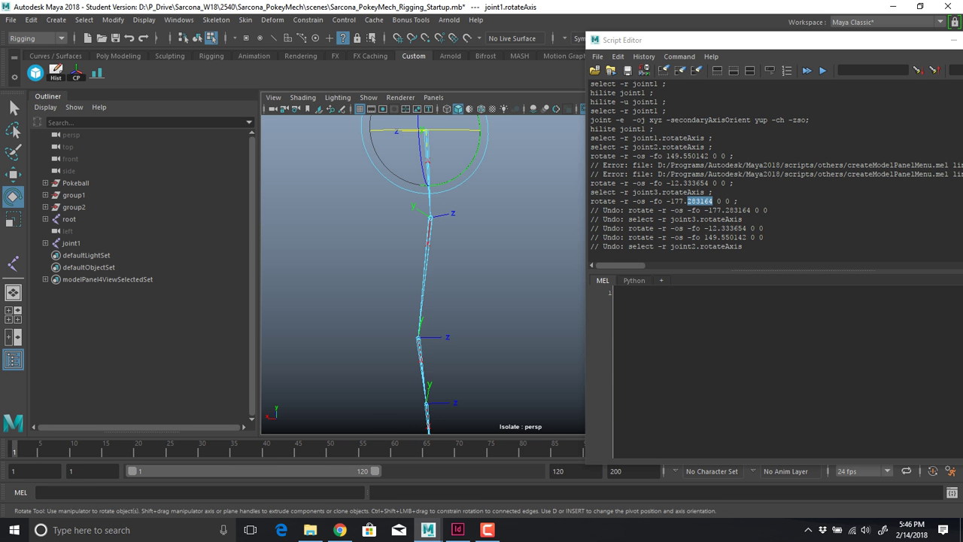
# Select joint2's rotation axis, rotate it about X by about -143.98 degrees, and undo that rotation
pyautogui.keyDown('alt'); pyautogui.moveTo(421, 252); pyautogui.dragTo(413, 280); pyautogui.keyUp('alt')
pyautogui.moveTo(383, 220); pyautogui.dragTo(373, 242)
pyautogui.hotkey('ctrl', 'z')
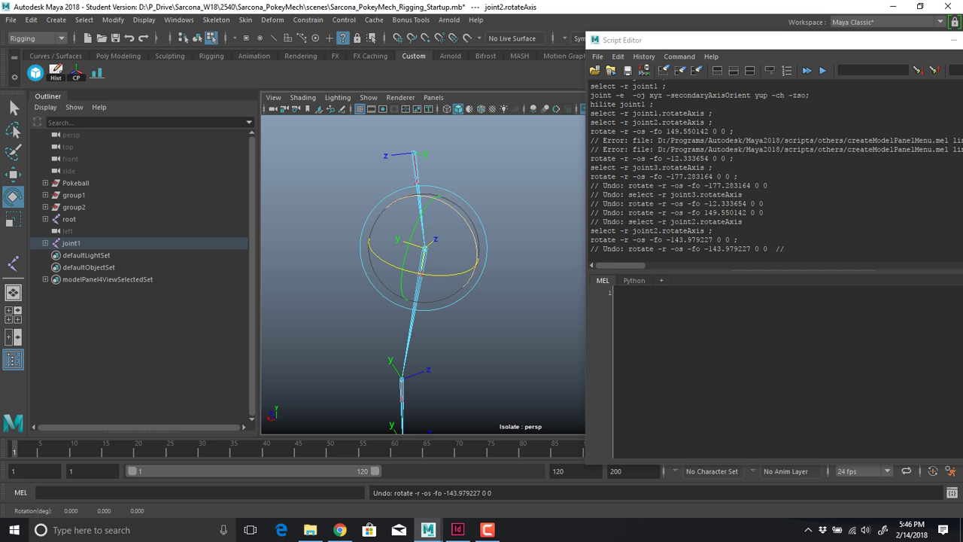
# Move the Script Editor fully into view and copy the logged command "rotate -r -os -fo -143.979227 0 0 ;" into the MEL input
pyautogui.moveTo(591, 239); pyautogui.dragTo(709, 240)
pyautogui.click(714, 239)
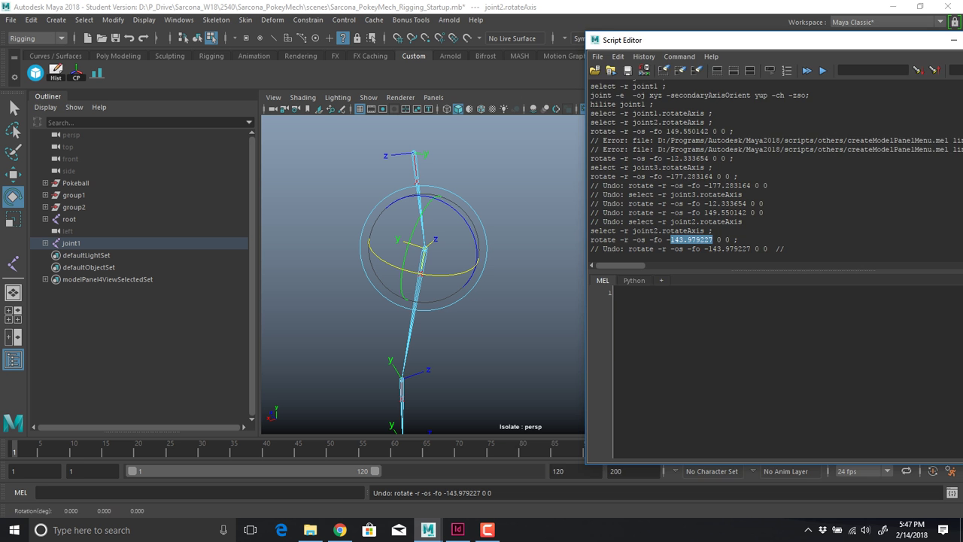
pyautogui.moveTo(709, 40); pyautogui.dragTo(604, 42)
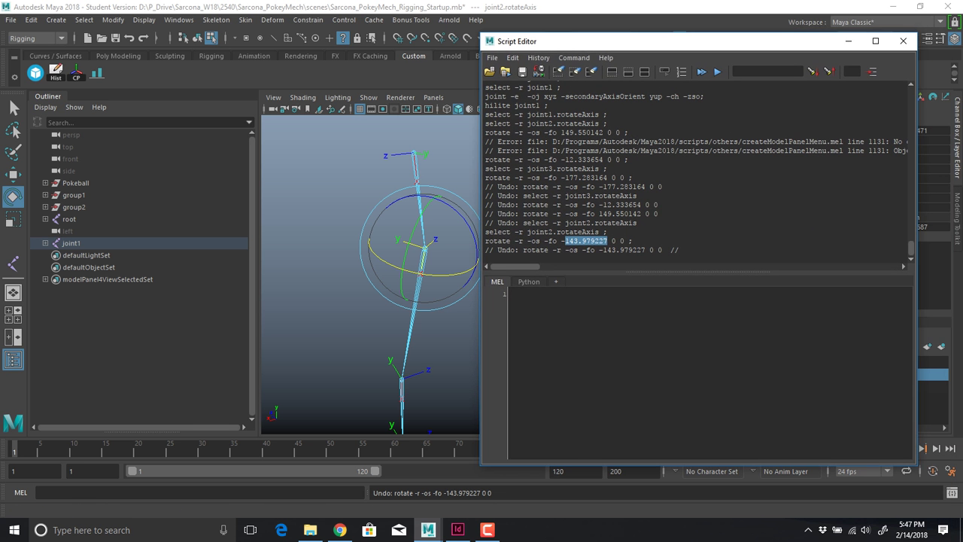
pyautogui.tripleClick(553, 241)
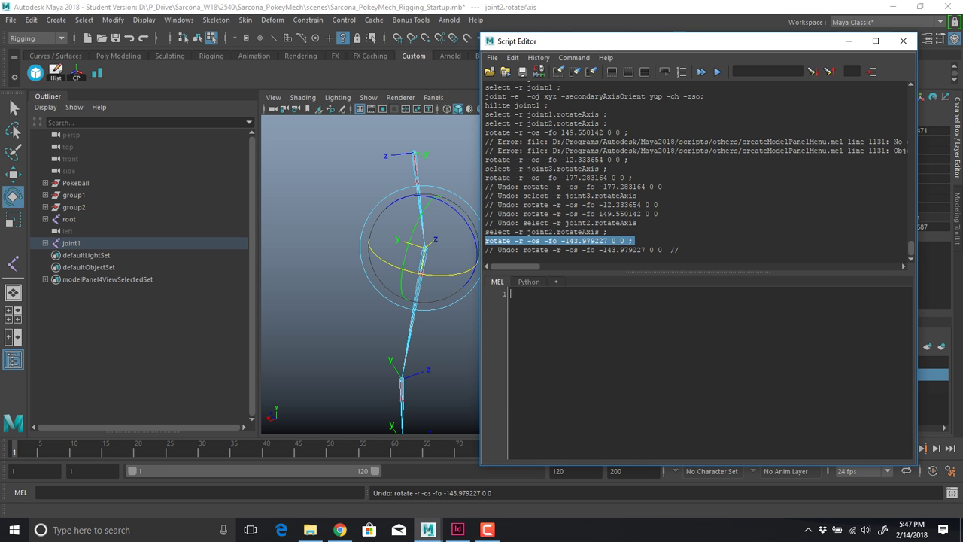
pyautogui.write('rotate -r -os -fo -143.979227 0 0 ;')
# Change the X rotation in the MEL command so it reads "rotate -r -os -fo 90 0 0 ;"
pyautogui.moveTo(591, 295); pyautogui.dragTo(633, 295)
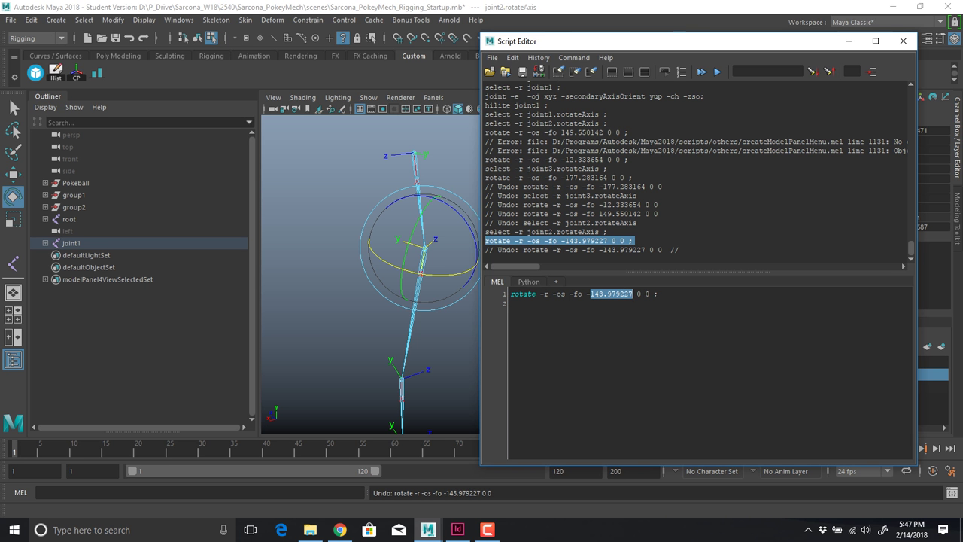
pyautogui.press('BackSpace')
pyautogui.press('BackSpace')
# Run the command "rotate -r -os -fo 90 0 0 ;" twice on joint2's rotation axis, keeping the command in the input
pyautogui.keyDown('alt'); pyautogui.moveTo(436, 301); pyautogui.dragTo(432, 333); pyautogui.keyUp('alt')
pyautogui.tripleClick(578, 295)
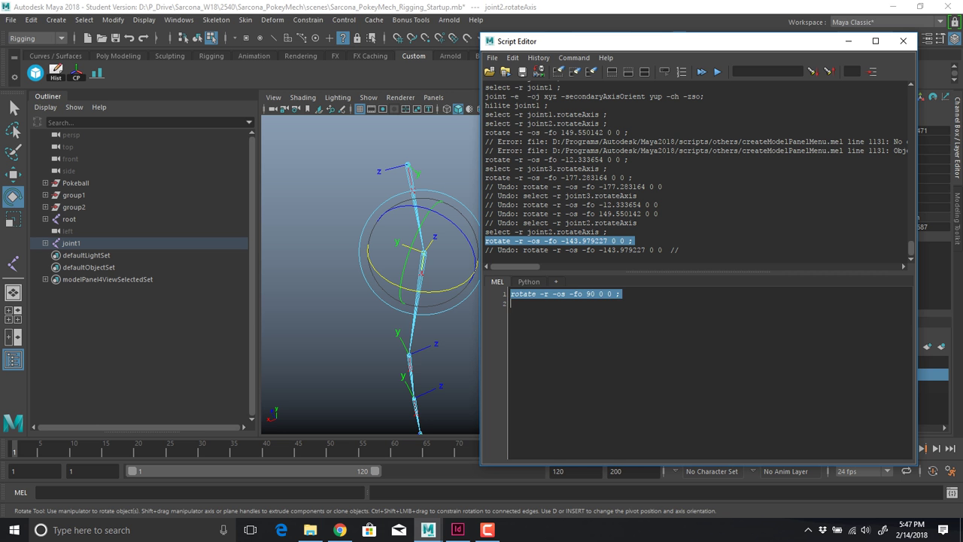
pyautogui.tripleClick(572, 294)
pyautogui.hotkey('ctrl', 'Return')
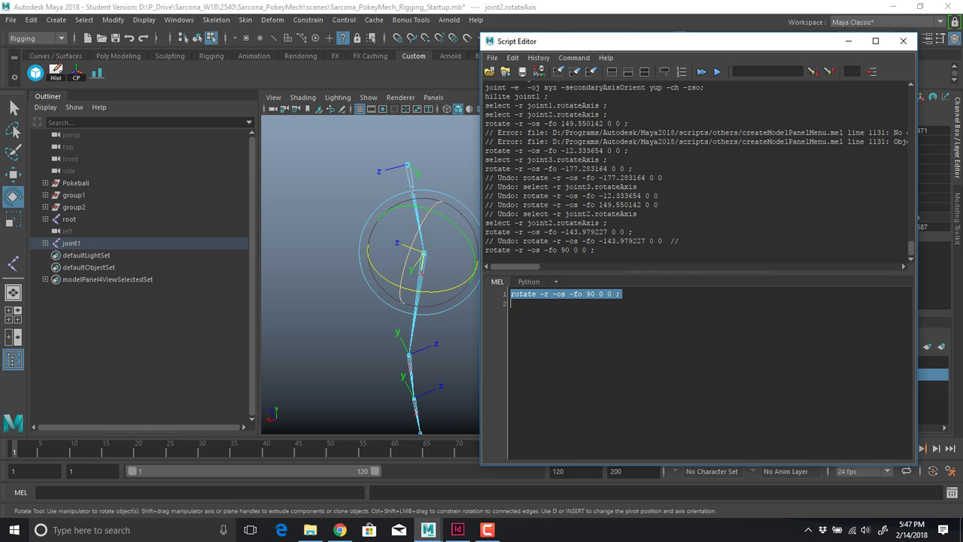
pyautogui.keyDown('alt'); pyautogui.moveTo(410, 262); pyautogui.dragTo(387, 271); pyautogui.keyUp('alt')
pyautogui.tripleClick(572, 295)
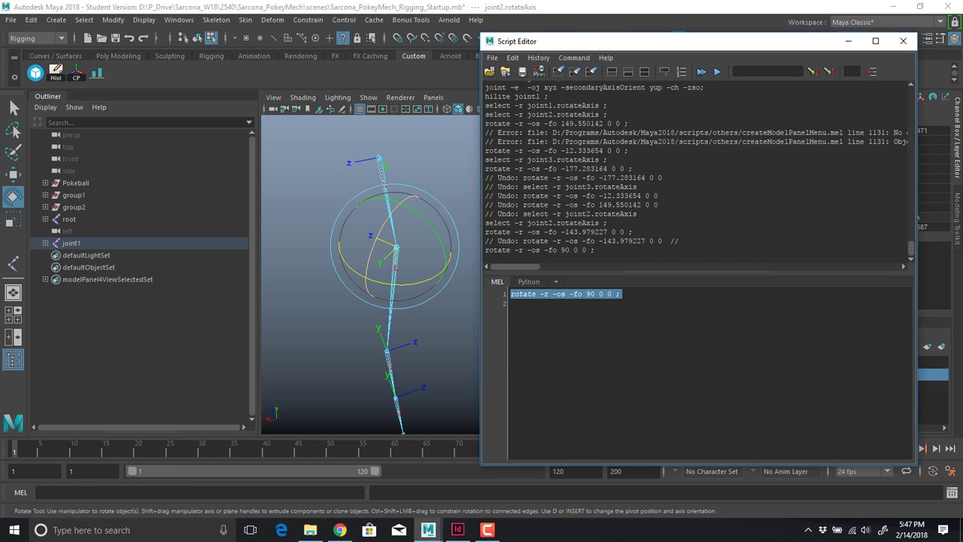
pyautogui.hotkey('ctrl', 'Return')
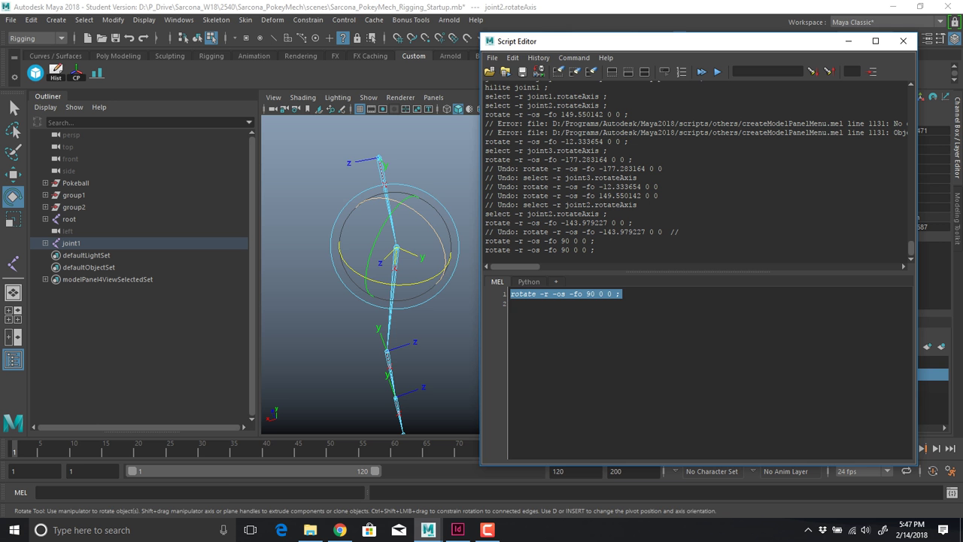
# Select joint3's rotation axis and run the 90-degree X rotate command on it twice
pyautogui.keyDown('alt'); pyautogui.moveTo(430, 298); pyautogui.dragTo(456, 310); pyautogui.keyUp('alt')
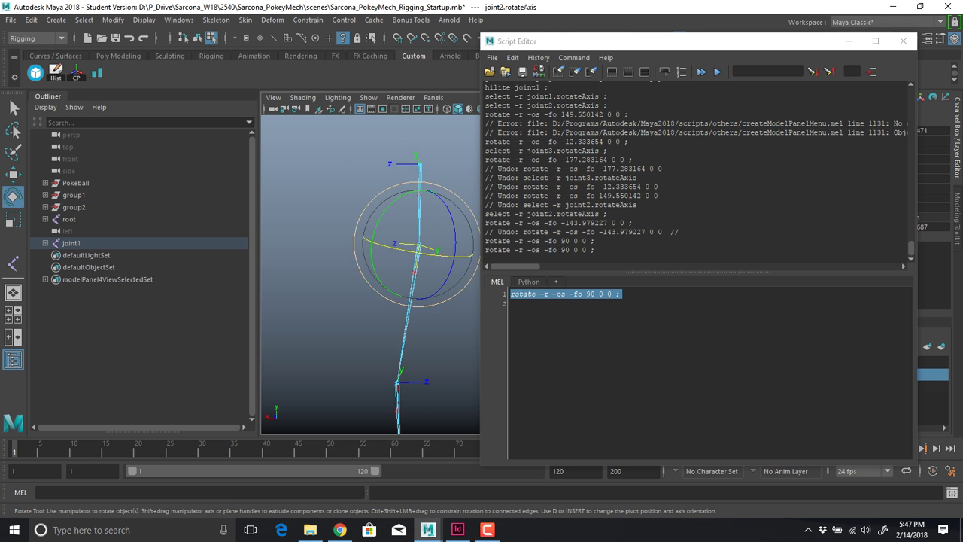
pyautogui.keyDown('alt'); pyautogui.moveTo(456, 310); pyautogui.dragTo(454, 244, button='middle'); pyautogui.keyUp('alt')
pyautogui.click(414, 318)
pyautogui.keyDown('alt'); pyautogui.moveTo(416, 319); pyautogui.dragTo(459, 327); pyautogui.keyUp('alt')
pyautogui.click(513, 304)
pyautogui.hotkey('ctrl', 'a')
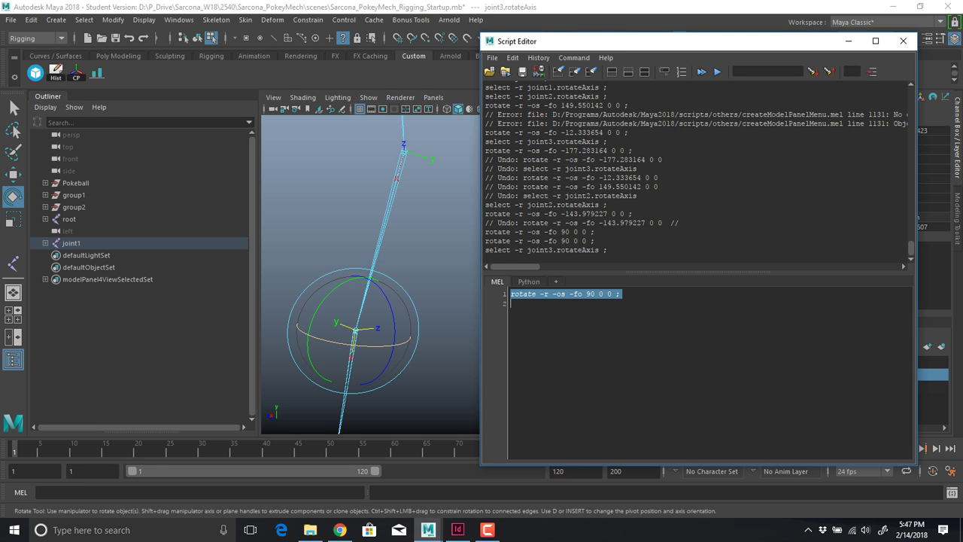
pyautogui.hotkey('ctrl', 'Return')
pyautogui.hotkey('ctrl', 'Return')
# Flip joint4's rotation axis by running the 90-degree X rotate command on it twice
pyautogui.keyDown('alt'); pyautogui.moveTo(410, 376); pyautogui.dragTo(406, 189, button='middle'); pyautogui.keyUp('alt')
pyautogui.click(348, 271)
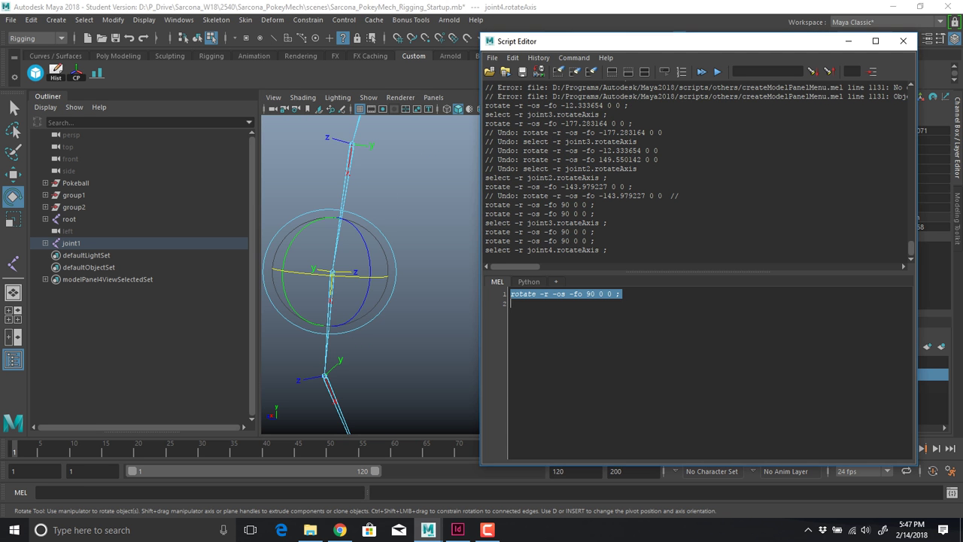
pyautogui.hotkey('ctrl', 'Return')
pyautogui.hotkey('ctrl', 'Return')
pyautogui.keyDown('alt'); pyautogui.moveTo(421, 279); pyautogui.dragTo(331, 275, button='right'); pyautogui.keyUp('alt')
pyautogui.keyDown('alt'); pyautogui.moveTo(421, 290); pyautogui.dragTo(328, 274, button='middle'); pyautogui.keyUp('alt')
pyautogui.keyDown('alt'); pyautogui.moveTo(331, 275); pyautogui.dragTo(395, 311); pyautogui.keyUp('alt')
pyautogui.keyDown('alt'); pyautogui.moveTo(395, 310); pyautogui.dragTo(350, 305, button='right'); pyautogui.keyUp('alt')
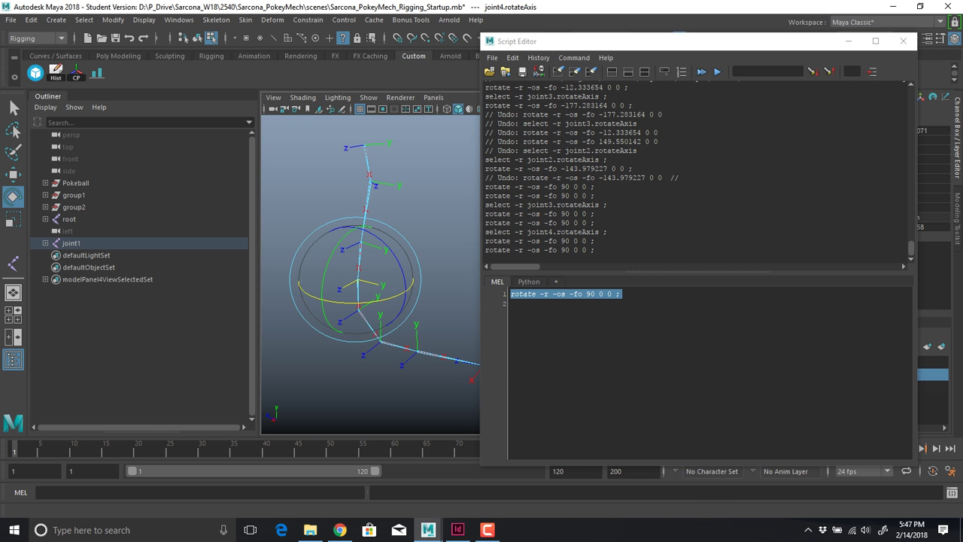
pyautogui.click(606, 58)
pyautogui.click(629, 74)
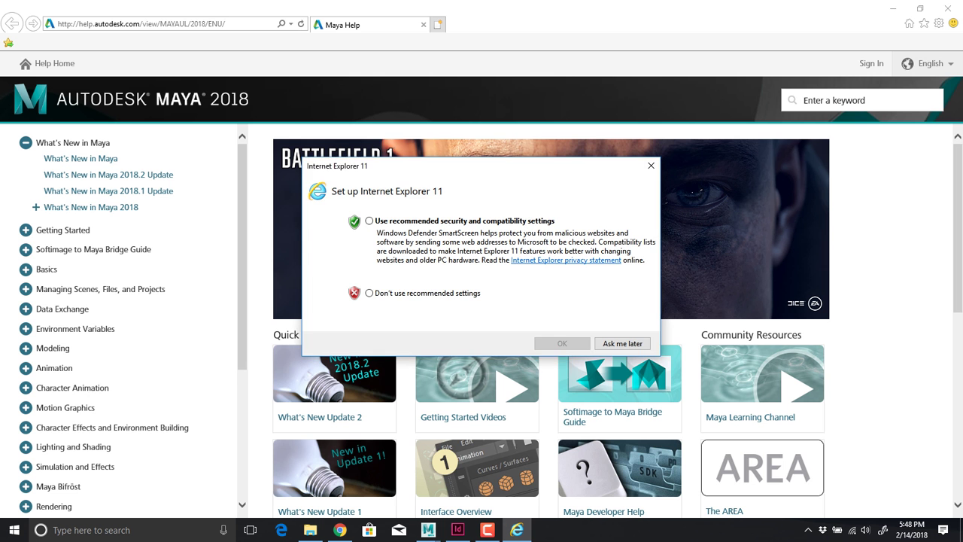
pyautogui.click(623, 343)
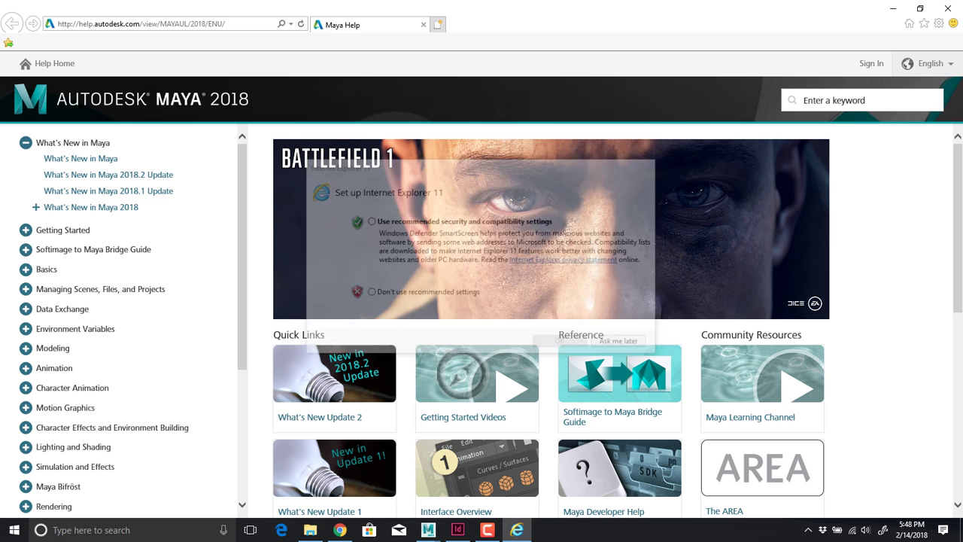
pyautogui.click(948, 8)
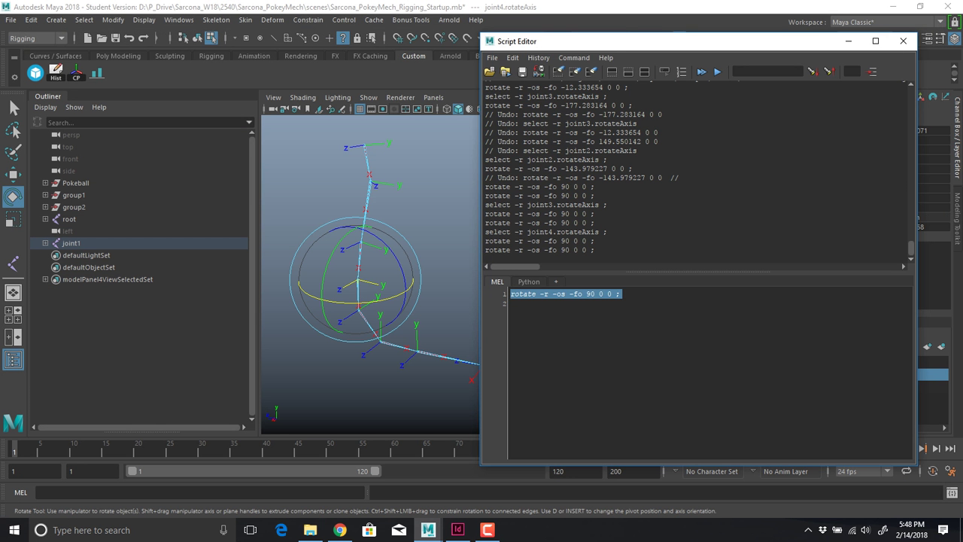
# Close the Script Editor and select joint1 through joint7 in object selection mode
pyautogui.doubleClick(490, 41)
pyautogui.keyDown('alt'); pyautogui.moveTo(414, 256); pyautogui.dragTo(484, 255, button='middle'); pyautogui.keyUp('alt')
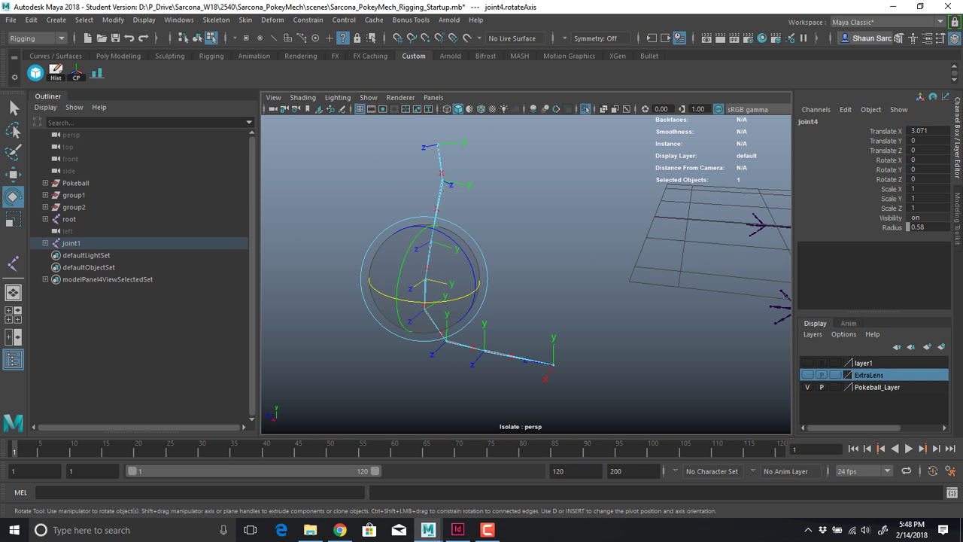
pyautogui.press('F8')
pyautogui.keyDown('alt'); pyautogui.moveTo(496, 274); pyautogui.dragTo(521, 249); pyautogui.keyUp('alt')
pyautogui.click(522, 249)
pyautogui.click(456, 176)
pyautogui.press('q')
pyautogui.keyDown('shift'); pyautogui.moveTo(468, 217); pyautogui.dragTo(446, 221); pyautogui.keyUp('shift')
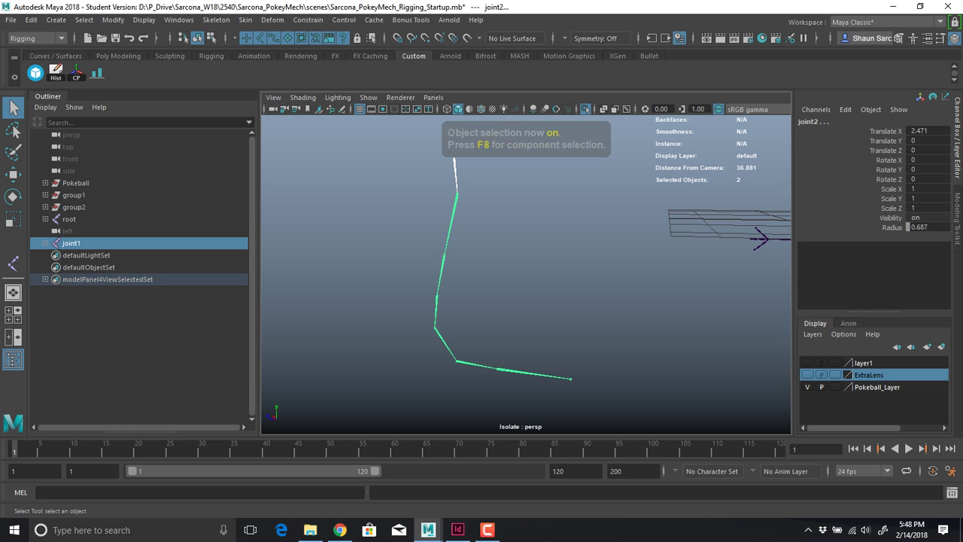
pyautogui.keyDown('shift'); pyautogui.moveTo(427, 269); pyautogui.dragTo(447, 274); pyautogui.keyUp('shift')
pyautogui.keyDown('shift'); pyautogui.moveTo(425, 307); pyautogui.dragTo(444, 310); pyautogui.keyUp('shift')
pyautogui.keyDown('shift'); pyautogui.moveTo(436, 349); pyautogui.dragTo(454, 340); pyautogui.keyUp('shift')
pyautogui.keyDown('shift'); pyautogui.moveTo(473, 378); pyautogui.dragTo(474, 352); pyautogui.keyUp('shift')
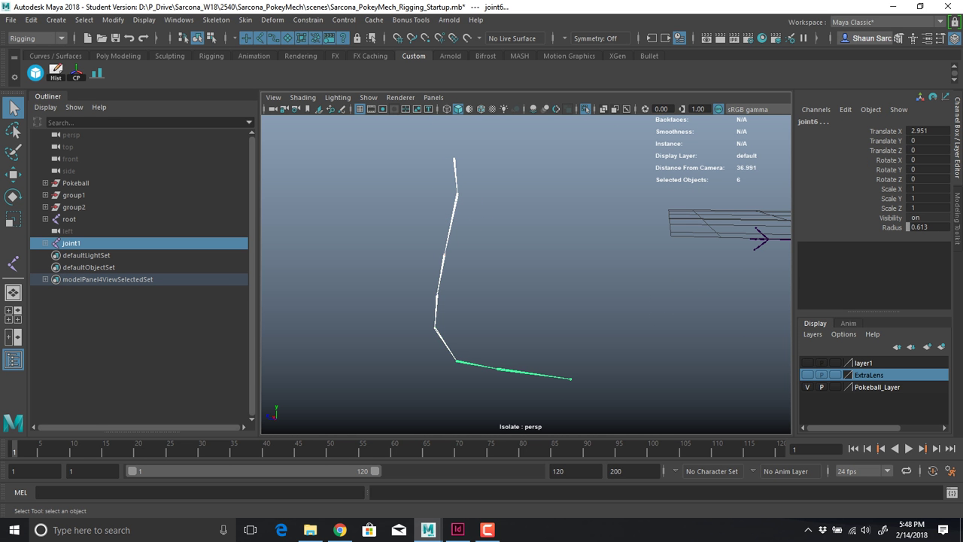
pyautogui.keyDown('shift'); pyautogui.moveTo(526, 386); pyautogui.dragTo(498, 316); pyautogui.keyUp('shift')
# Rotate the seven selected joints together about Z by about 84.6 degrees and about -68.5 degrees, undoing each rotation
pyautogui.press('e')
pyautogui.moveTo(486, 316); pyautogui.dragTo(432, 371)
pyautogui.hotkey('ctrl', 'z')
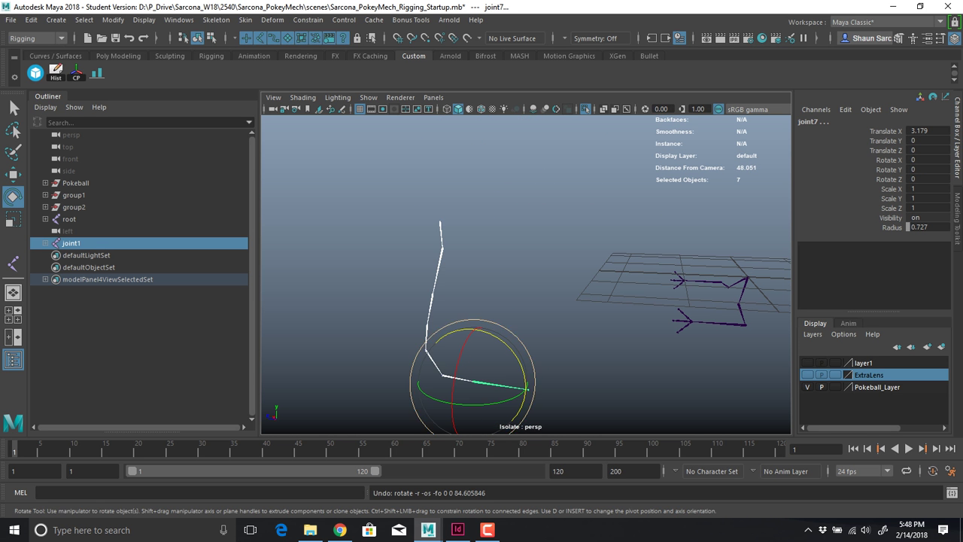
pyautogui.moveTo(493, 334); pyautogui.dragTo(525, 389)
pyautogui.hotkey('ctrl', 'z')
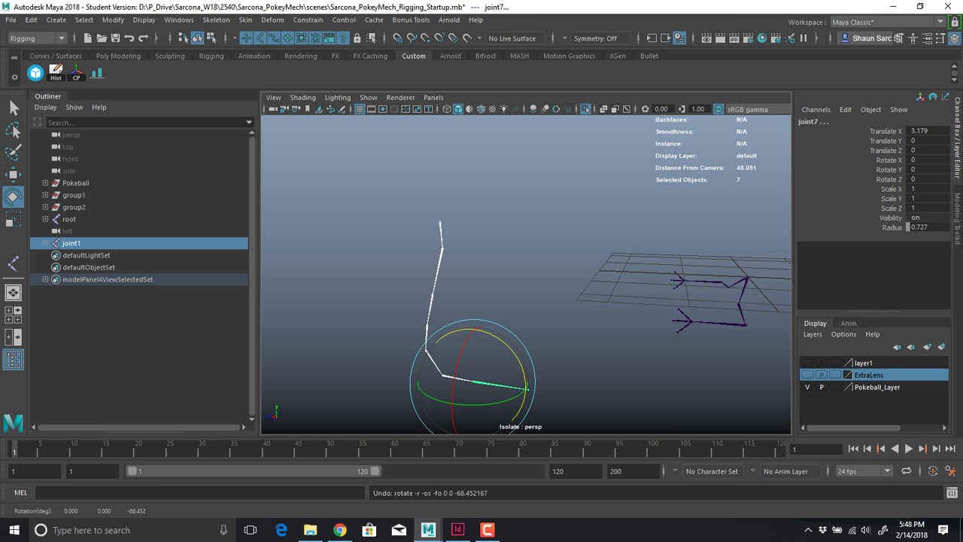
# Delete the test joint chain and frame the finger joints of the left hand
pyautogui.press('Delete')
pyautogui.press('f')
pyautogui.moveTo(674, 322); pyautogui.dragTo(671, 347)
pyautogui.scroll(4, 672, 346)
# Select leftIndexM and leftIndexB, rotate them together about Y by about -69.3 degrees, and undo the rotation
pyautogui.press('q')
pyautogui.moveTo(599, 181); pyautogui.dragTo(608, 186)
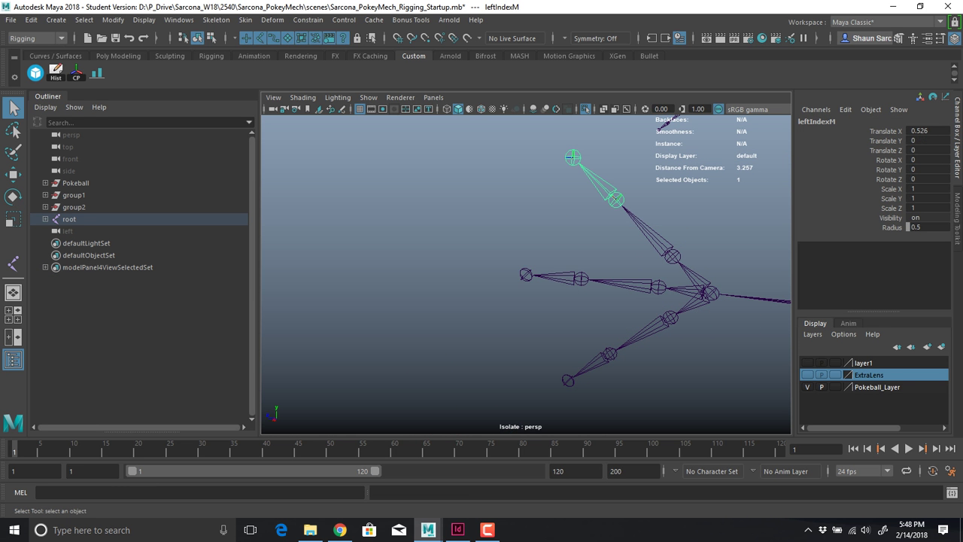
pyautogui.keyDown('shift'); pyautogui.click(649, 232); pyautogui.keyUp('shift')
pyautogui.press('e')
pyautogui.keyDown('alt'); pyautogui.moveTo(649, 240); pyautogui.dragTo(625, 234); pyautogui.keyUp('alt')
pyautogui.hotkey('ctrl', 'z')
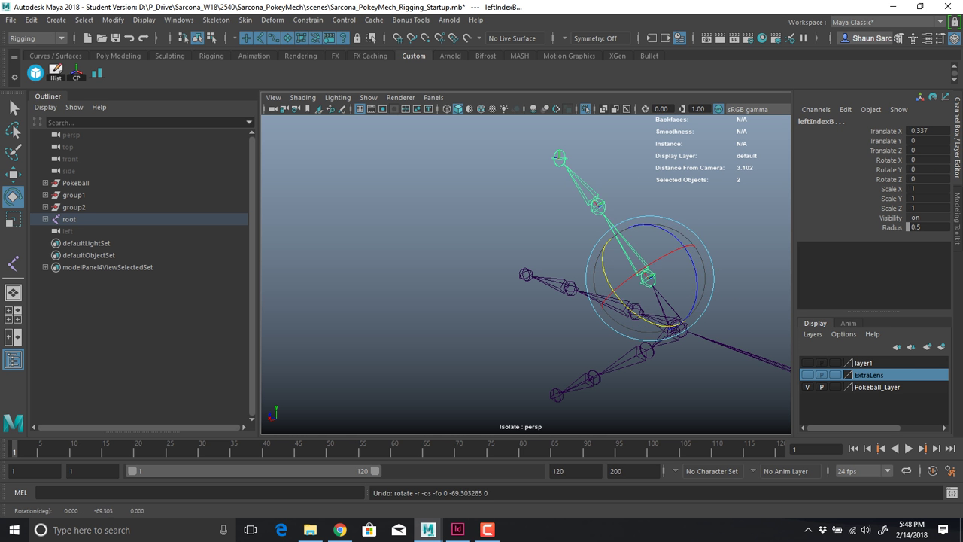
# Select the leftIndexM joint and run the 90-degree X rotate command on it twice from the Script Editor
pyautogui.click(596, 203)
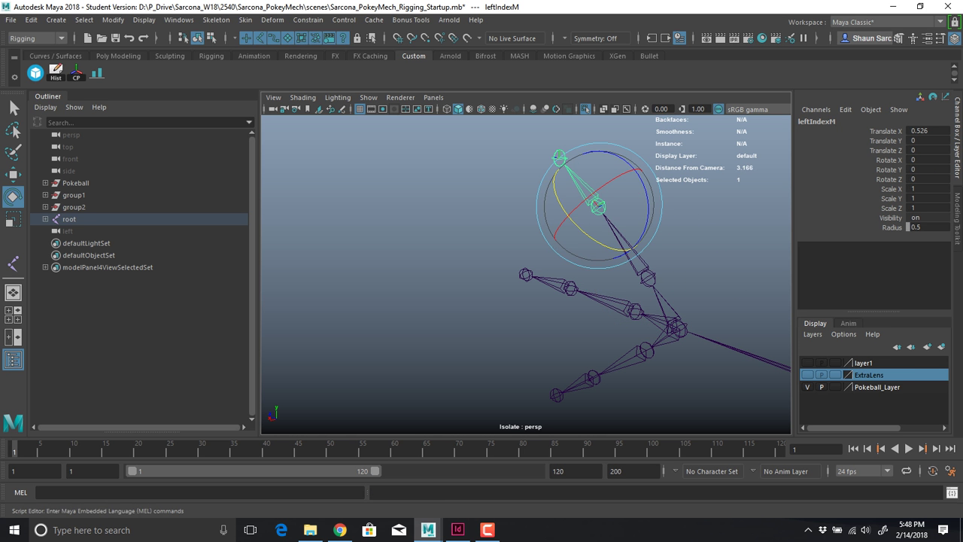
pyautogui.click(952, 493)
pyautogui.hotkey('ctrl', 'a')
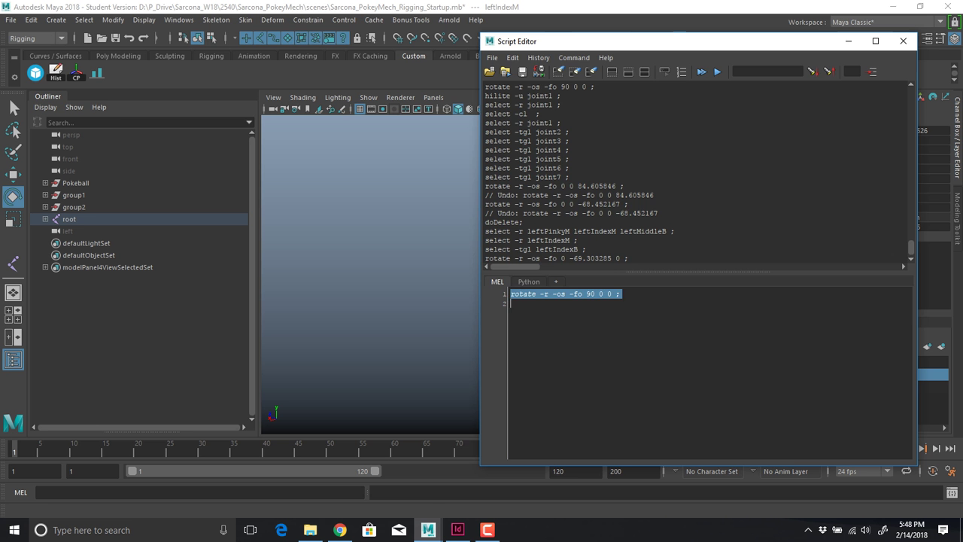
pyautogui.hotkey('ctrl', 'Return')
pyautogui.hotkey('ctrl', 'Return')
pyautogui.click(904, 42)
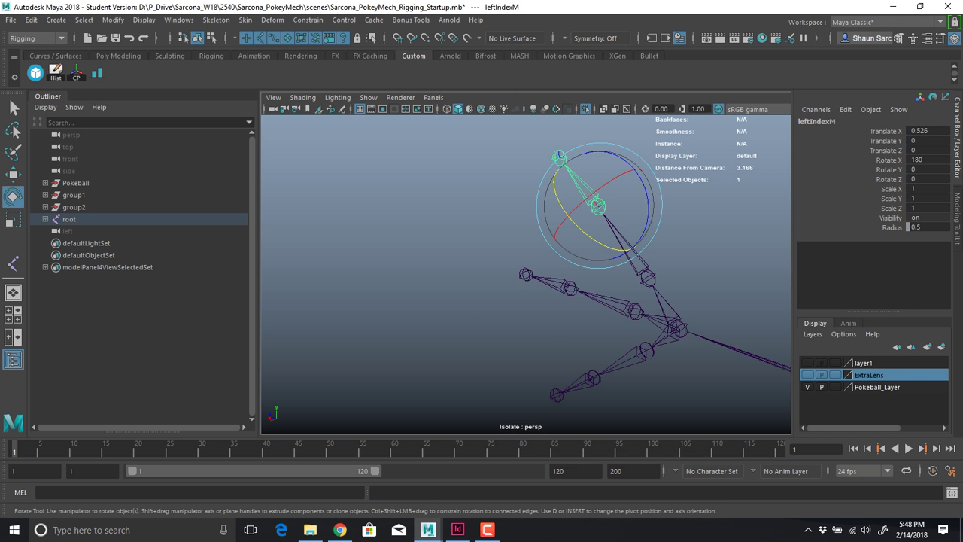
# Add leftIndexB to the selection and rotate both joints about Y by about -72.9 and -83.8 degrees, undoing each rotation
pyautogui.keyDown('alt'); pyautogui.moveTo(632, 248); pyautogui.dragTo(579, 249); pyautogui.keyUp('alt')
pyautogui.press('q')
pyautogui.keyDown('shift'); pyautogui.click(563, 277); pyautogui.keyUp('shift')
pyautogui.press('e')
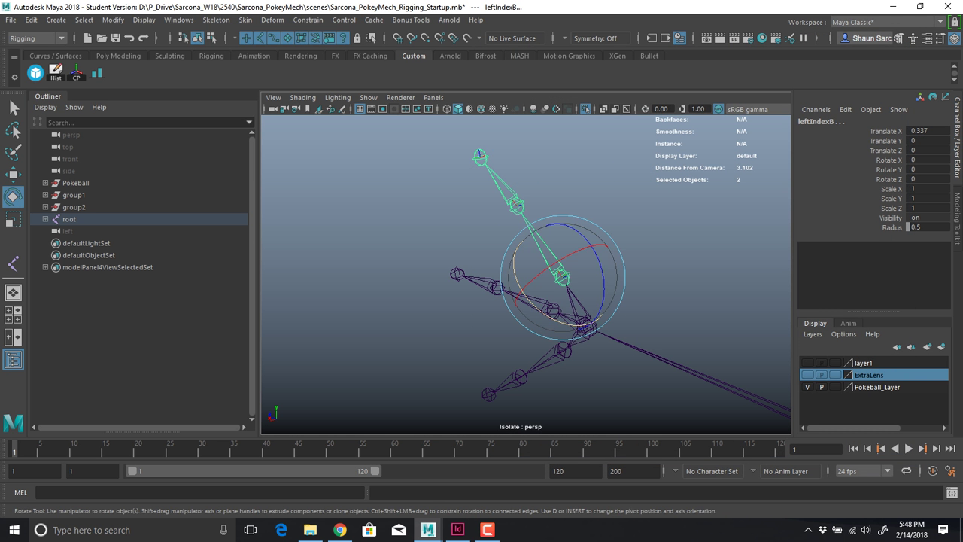
pyautogui.moveTo(515, 280); pyautogui.dragTo(566, 324)
pyautogui.keyDown('alt'); pyautogui.moveTo(566, 324); pyautogui.dragTo(594, 330); pyautogui.keyUp('alt')
pyautogui.hotkey('ctrl', 'z')
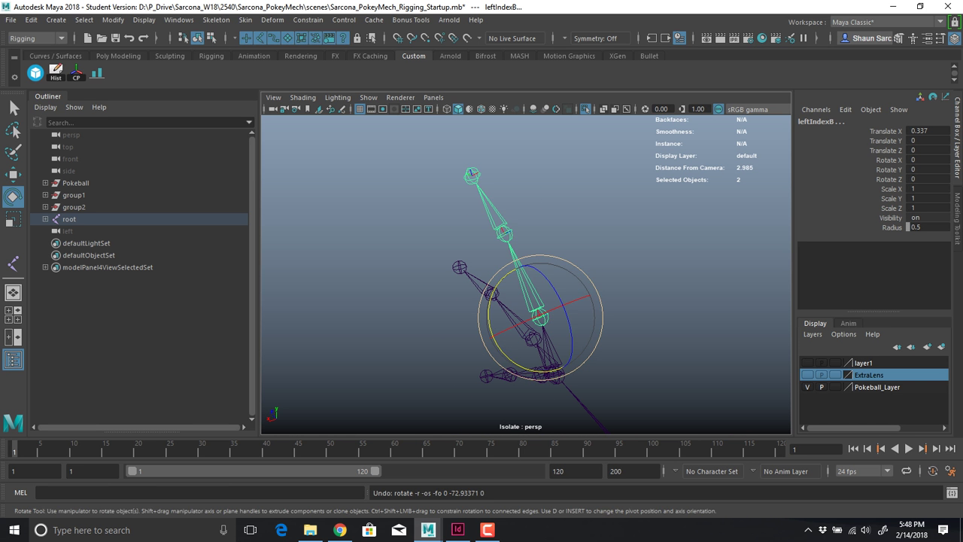
pyautogui.moveTo(498, 286); pyautogui.dragTo(559, 290)
pyautogui.hotkey('ctrl', 'z')
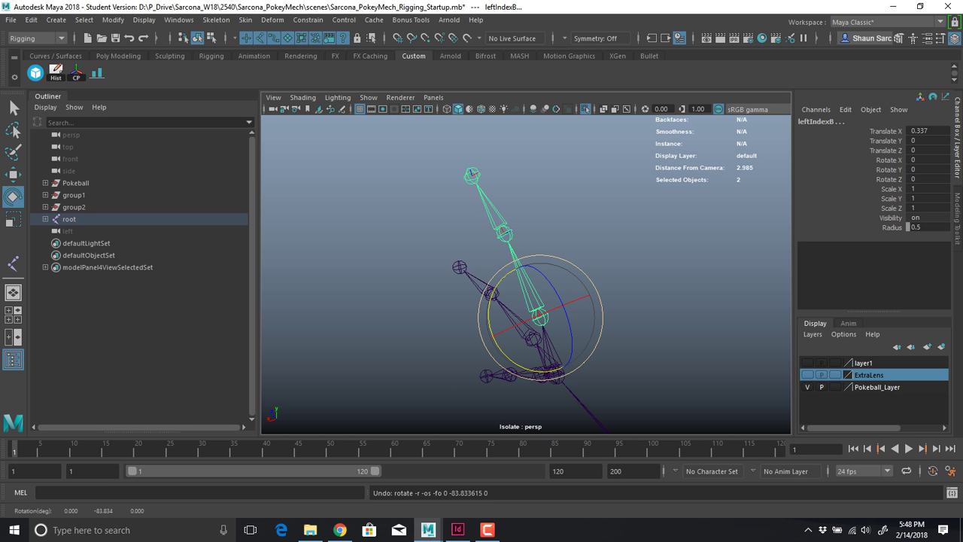
# Display the local rotation axes of the left index finger joints and examine their directions
pyautogui.press('F8')
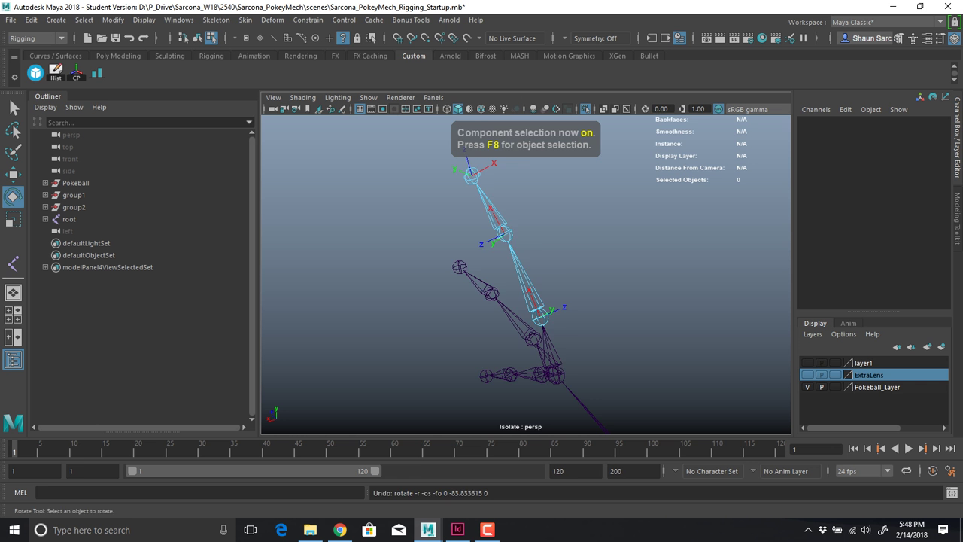
pyautogui.keyDown('alt'); pyautogui.moveTo(560, 290); pyautogui.dragTo(512, 300); pyautogui.keyUp('alt')
pyautogui.keyDown('alt'); pyautogui.moveTo(512, 299); pyautogui.dragTo(516, 296, button='middle'); pyautogui.keyUp('alt')
pyautogui.moveTo(516, 296)
pyautogui.keyDown('alt'); pyautogui.mouseDown()
pyautogui.moveTo(444, 307)
pyautogui.moveTo(519, 286)
pyautogui.moveTo(505, 289)
pyautogui.mouseUp(); pyautogui.keyUp('alt')
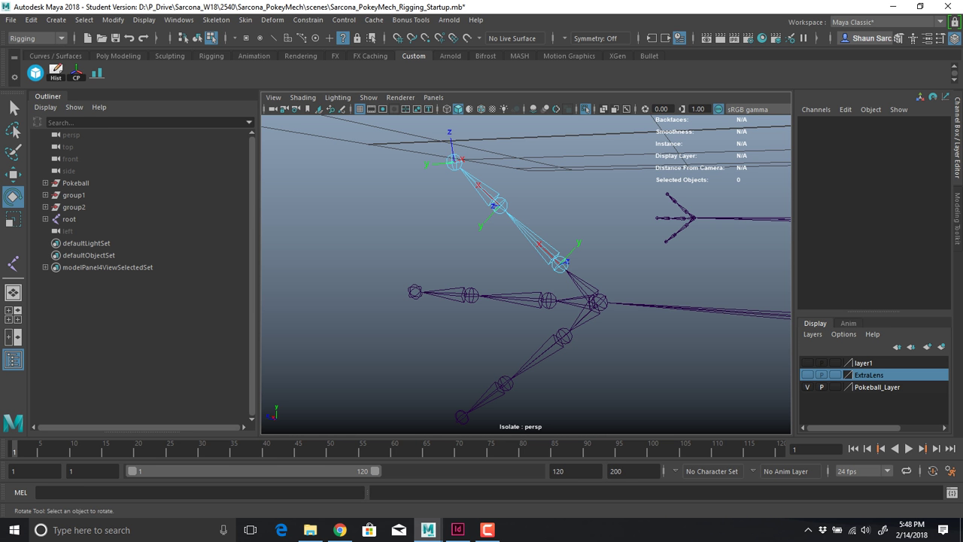
# Select leftPalm and display the local rotation axes of all its finger joints
pyautogui.press('F8')
pyautogui.click(640, 339)
pyautogui.click(600, 302)
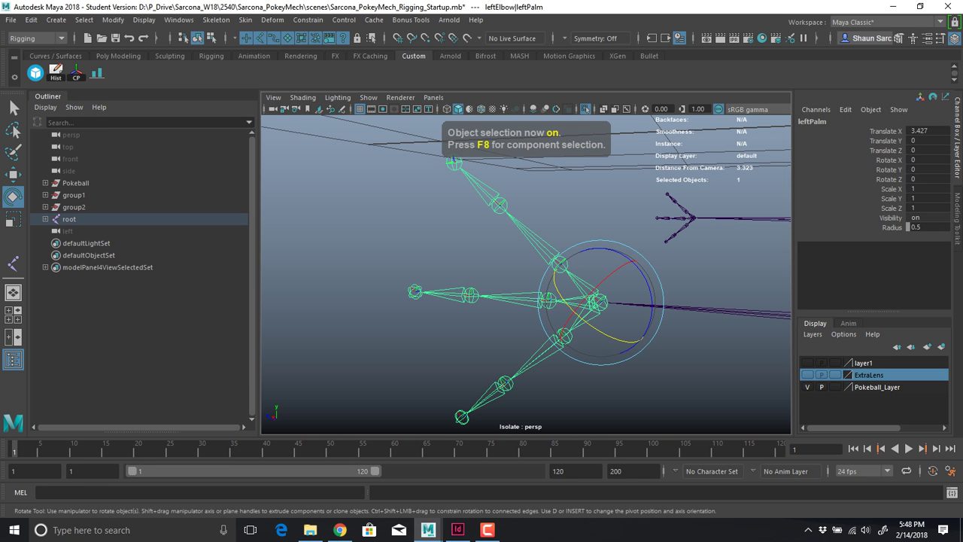
pyautogui.press('F8')
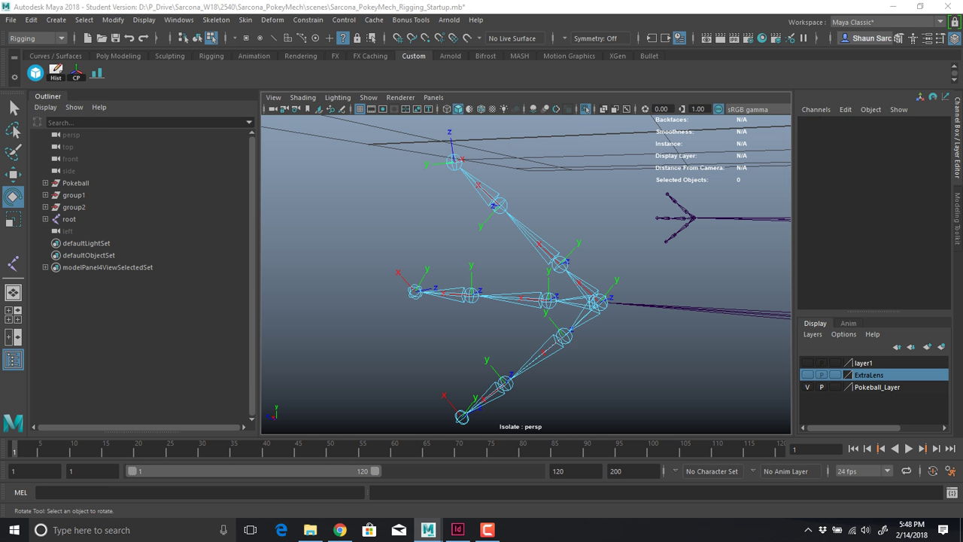
# Select leftIndexM's local rotation axis and run the 90-degree X rotate command on it twice from the Script Editor
pyautogui.moveTo(526, 275)
pyautogui.keyDown('alt'); pyautogui.mouseDown()
pyautogui.moveTo(565, 280)
pyautogui.moveTo(516, 271)
pyautogui.mouseUp(); pyautogui.keyUp('alt')
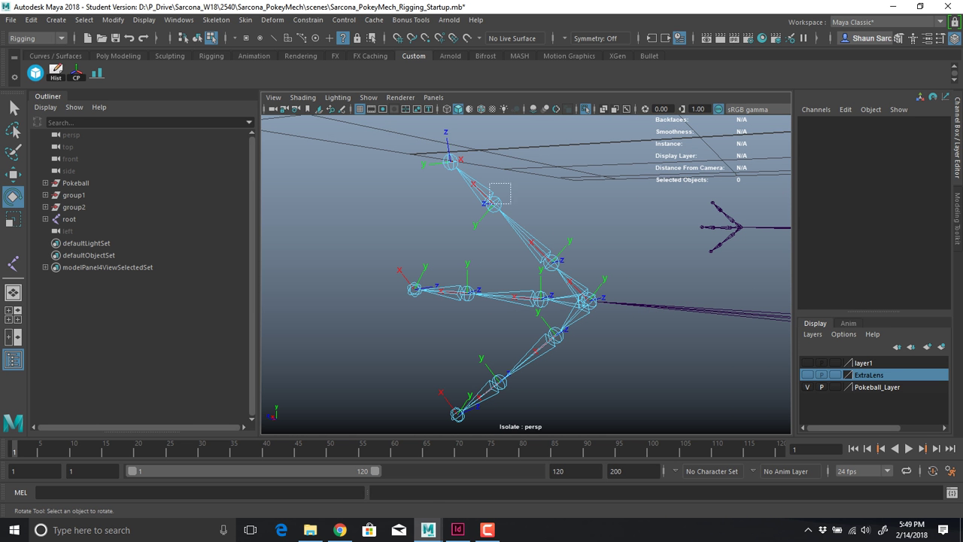
pyautogui.moveTo(490, 204); pyautogui.dragTo(503, 228)
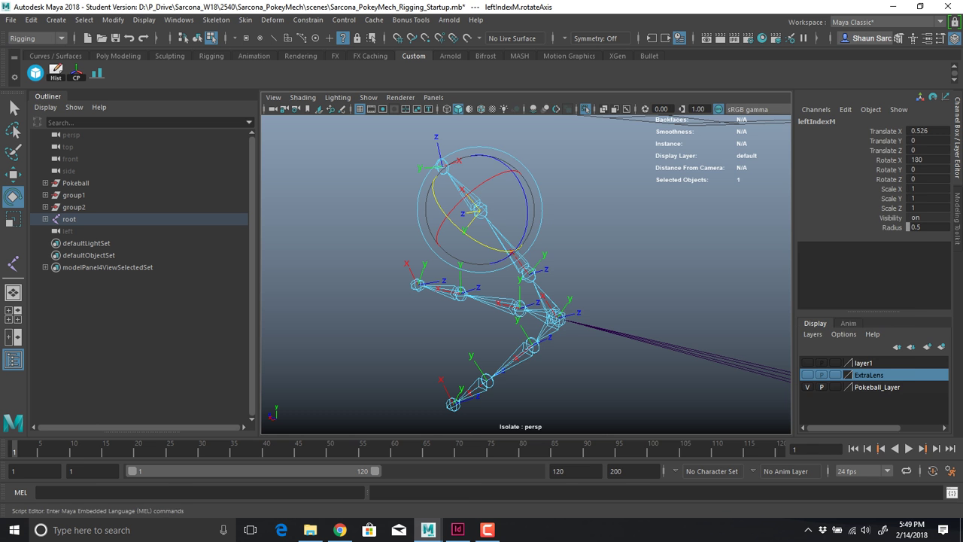
pyautogui.click(952, 493)
pyautogui.moveTo(639, 324); pyautogui.dragTo(510, 292)
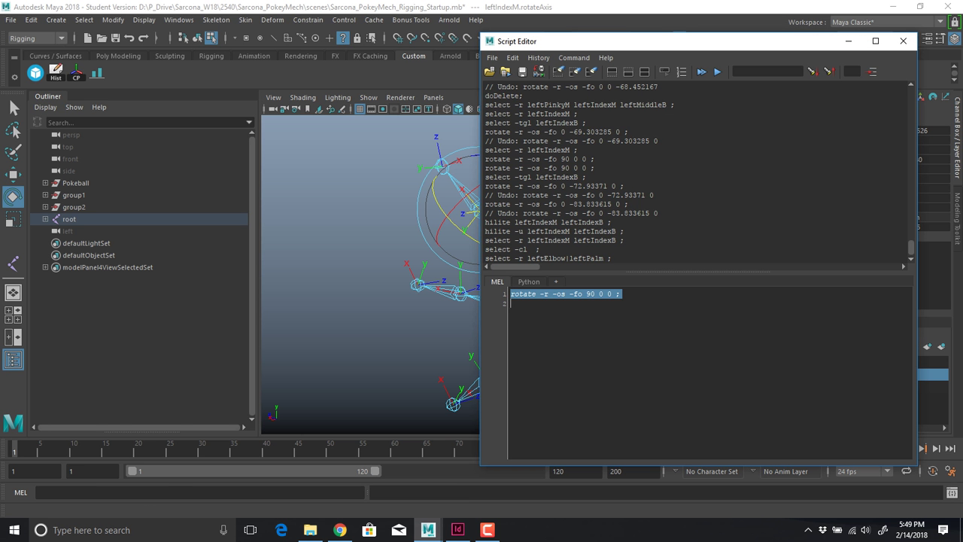
pyautogui.hotkey('ctrl', 'Return')
pyautogui.hotkey('ctrl', 'Return')
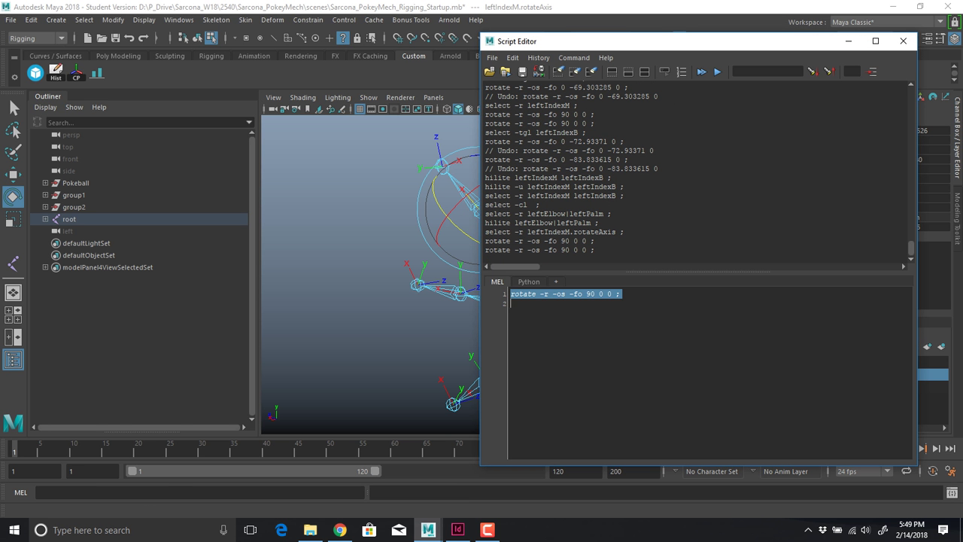
# Enlarge the script text, enter rotate -r -os -fo 90 0 0 on the MEL command line, and close the Script Editor
pyautogui.keyDown('ctrl'); pyautogui.scroll(12, 710, 372); pyautogui.keyUp('ctrl')
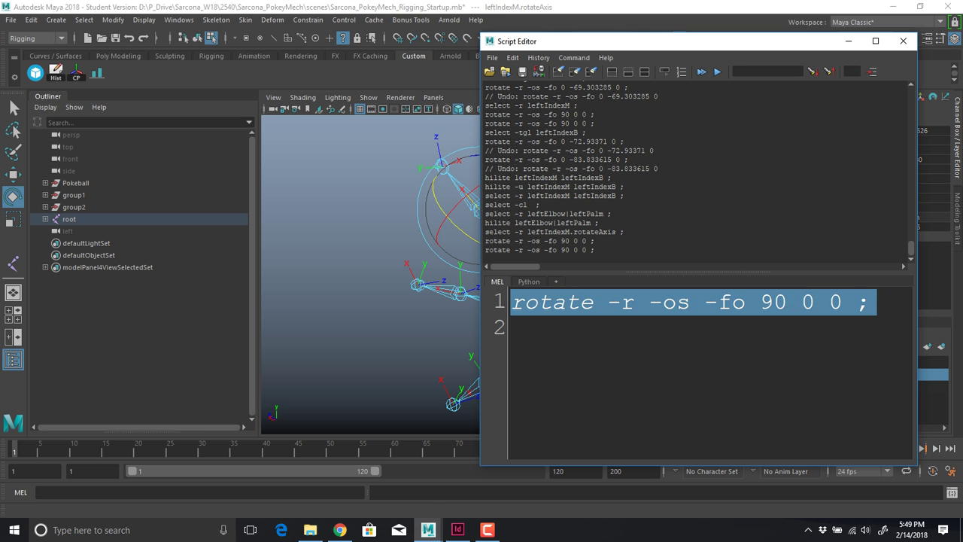
pyautogui.moveTo(609, 303); pyautogui.dragTo(622, 303)
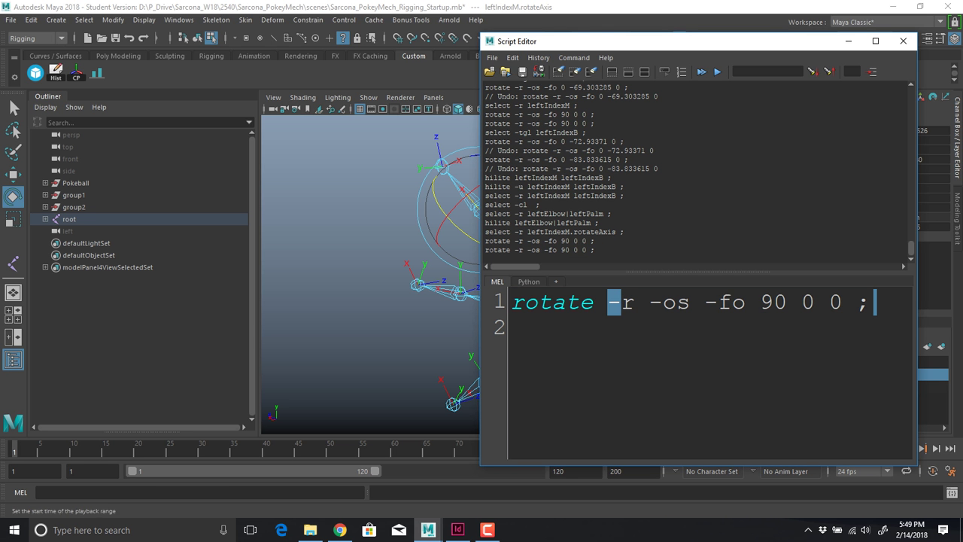
pyautogui.click(201, 493)
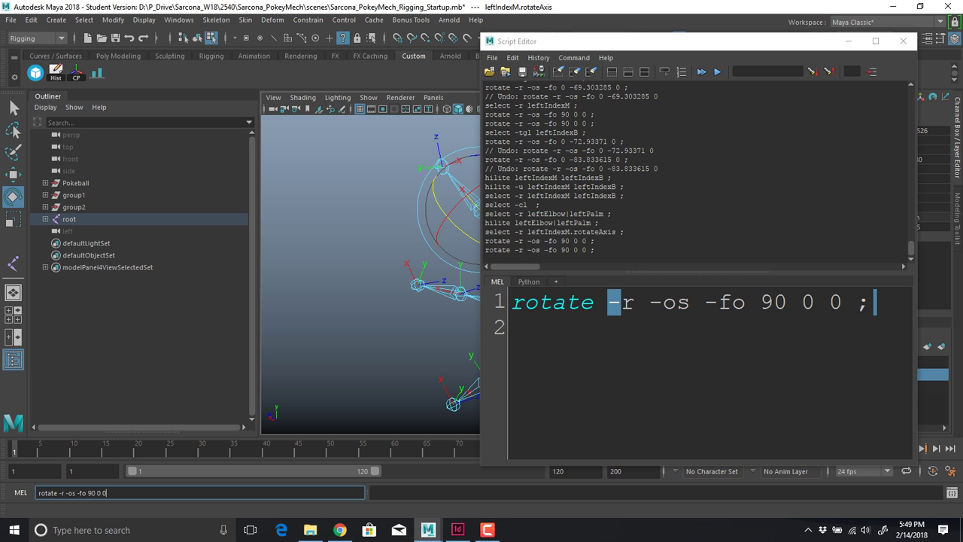
pyautogui.press('Return')
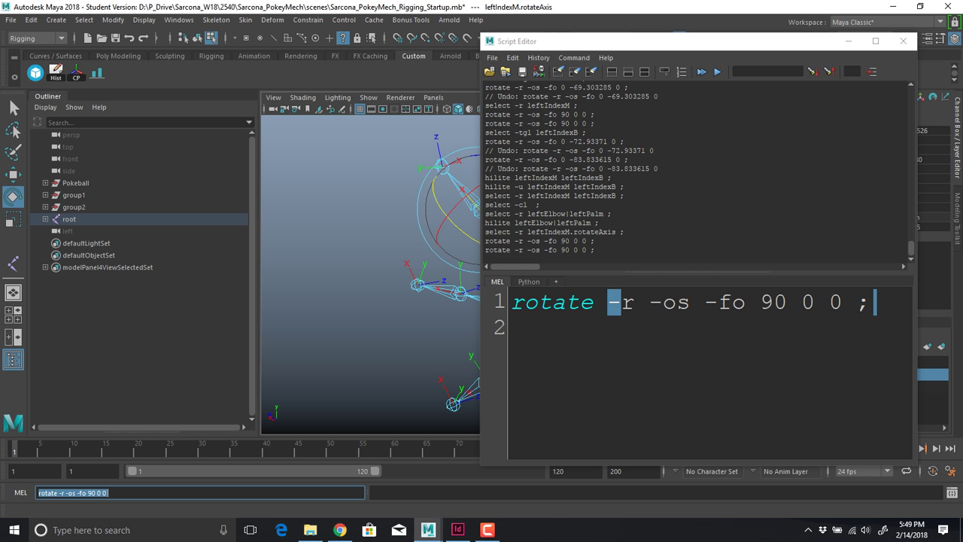
pyautogui.click(903, 40)
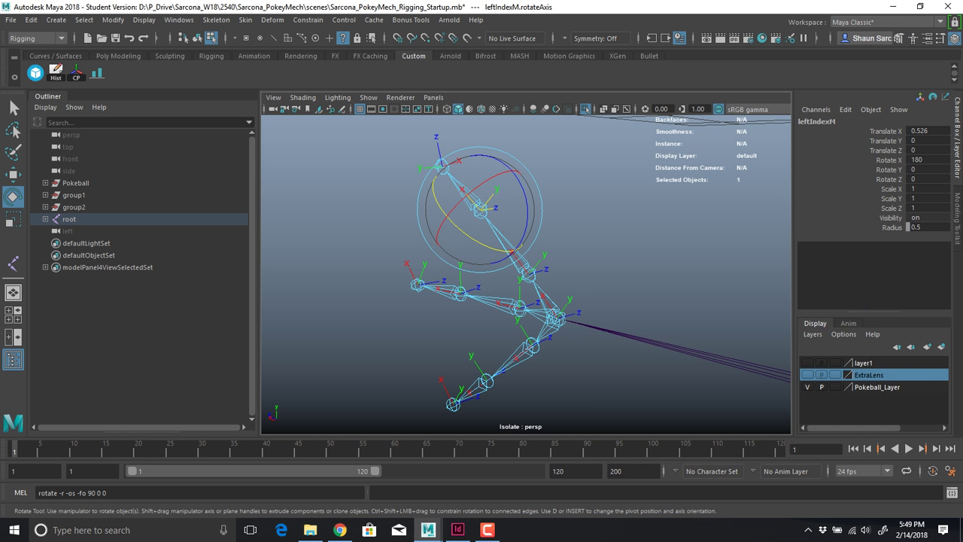
# Check leftIndexM's attributes, then run rotate -r -os -fo 90 0 0 on its axis from the MEL command line and undo it
pyautogui.hotkey('ctrl', 'a')
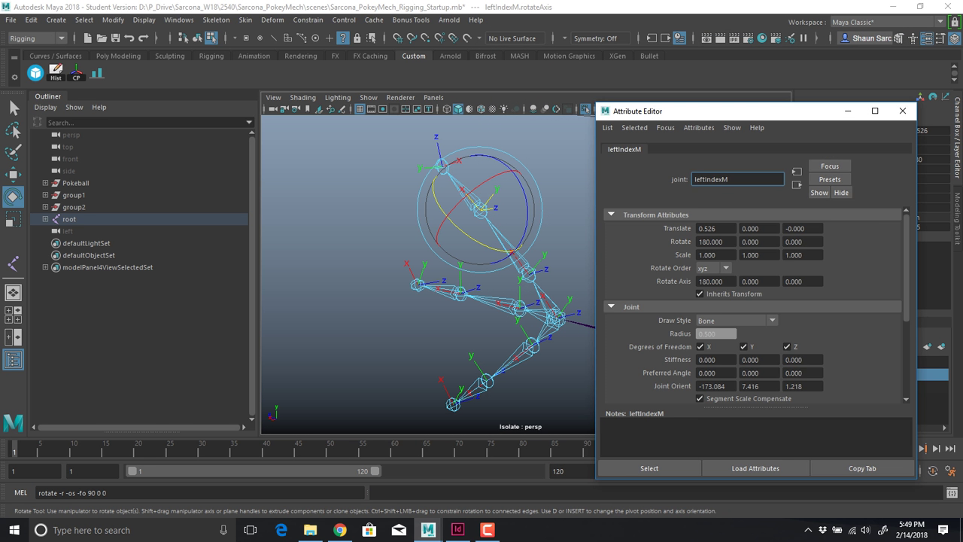
pyautogui.click(903, 111)
pyautogui.click(108, 493)
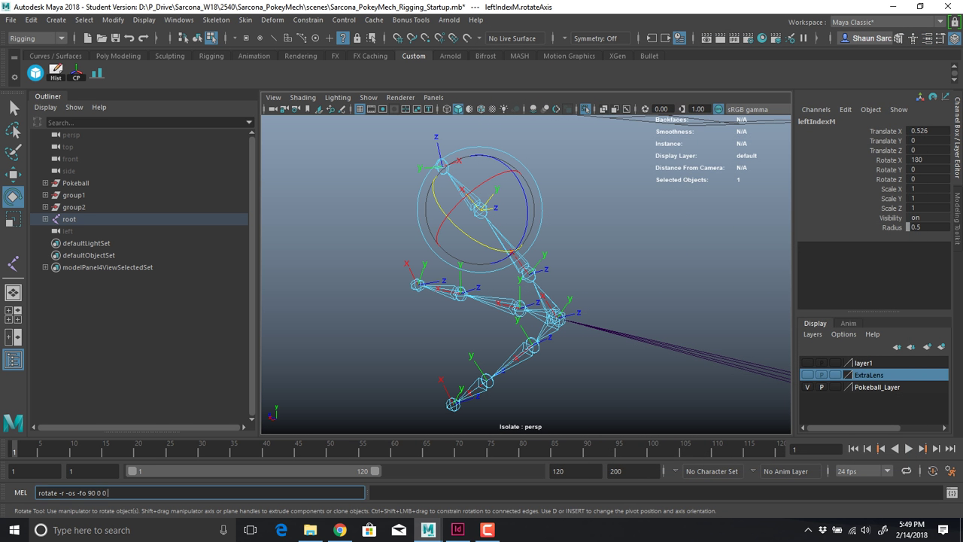
pyautogui.press('Return')
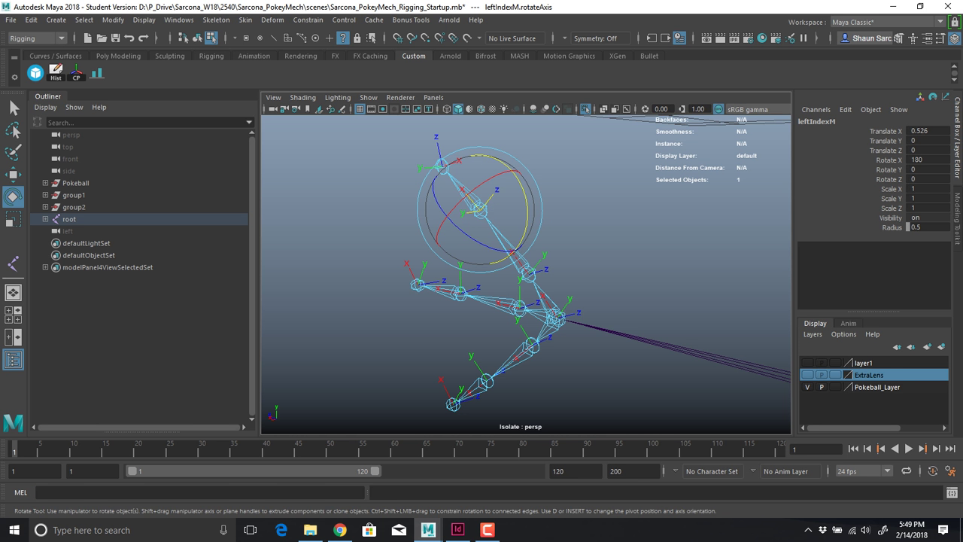
pyautogui.keyDown('alt'); pyautogui.moveTo(542, 293); pyautogui.dragTo(566, 340); pyautogui.keyUp('alt')
pyautogui.hotkey('ctrl', 'z')
pyautogui.hotkey('ctrl', 'z')
pyautogui.hotkey('ctrl', 'z')
pyautogui.press('w')
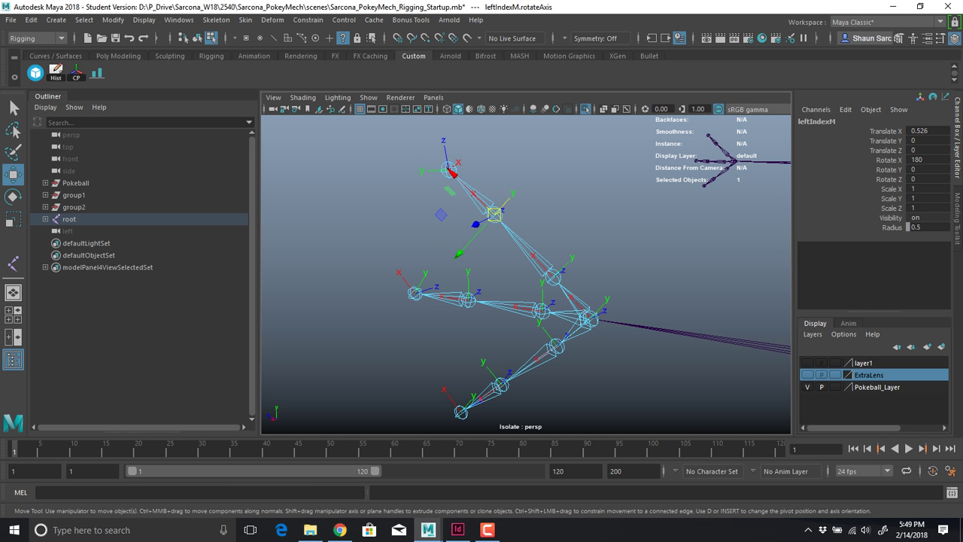
# Return to object selection and work up the left arm chain from leftElbow to select the root joint
pyautogui.click(617, 370)
pyautogui.press('F8')
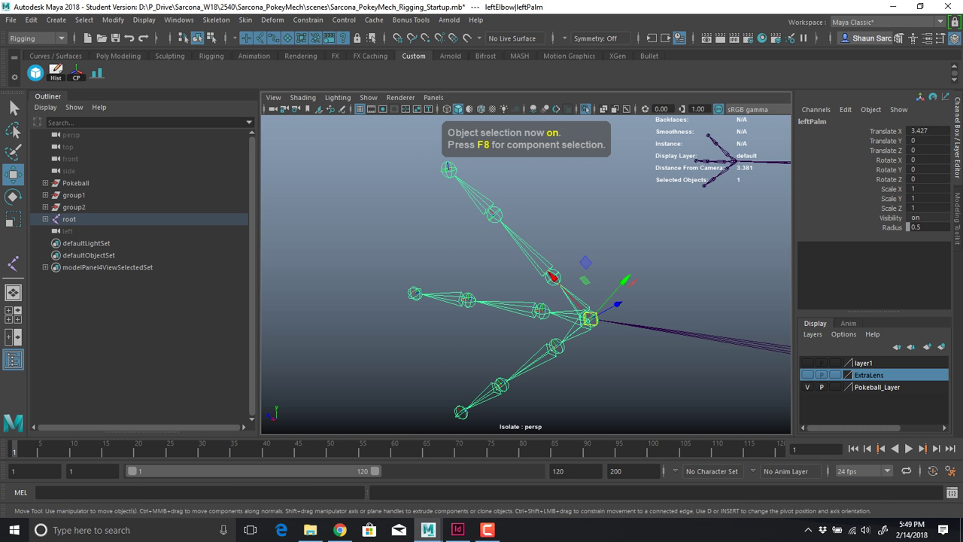
pyautogui.scroll(-4, 561, 299)
pyautogui.keyDown('alt'); pyautogui.moveTo(562, 299); pyautogui.dragTo(292, 271); pyautogui.keyUp('alt')
pyautogui.scroll(-2, 353, 271)
pyautogui.click(568, 302)
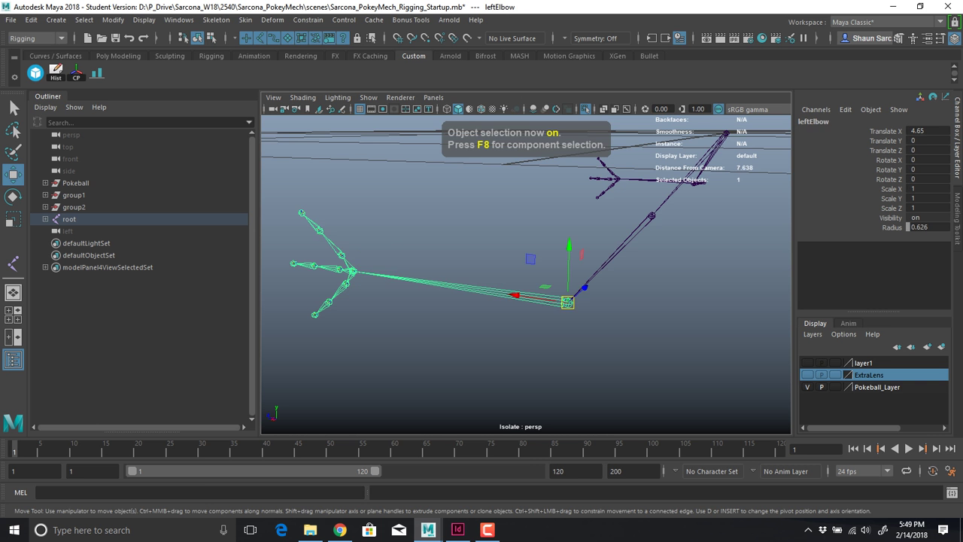
pyautogui.click(651, 216)
pyautogui.keyDown('alt'); pyautogui.moveTo(651, 216); pyautogui.dragTo(783, 222); pyautogui.keyUp('alt')
pyautogui.keyDown('alt'); pyautogui.moveTo(324, 233); pyautogui.dragTo(665, 297, button='middle'); pyautogui.keyUp('alt')
pyautogui.click(521, 202)
pyautogui.keyDown('alt'); pyautogui.moveTo(521, 202); pyautogui.dragTo(497, 198); pyautogui.keyUp('alt')
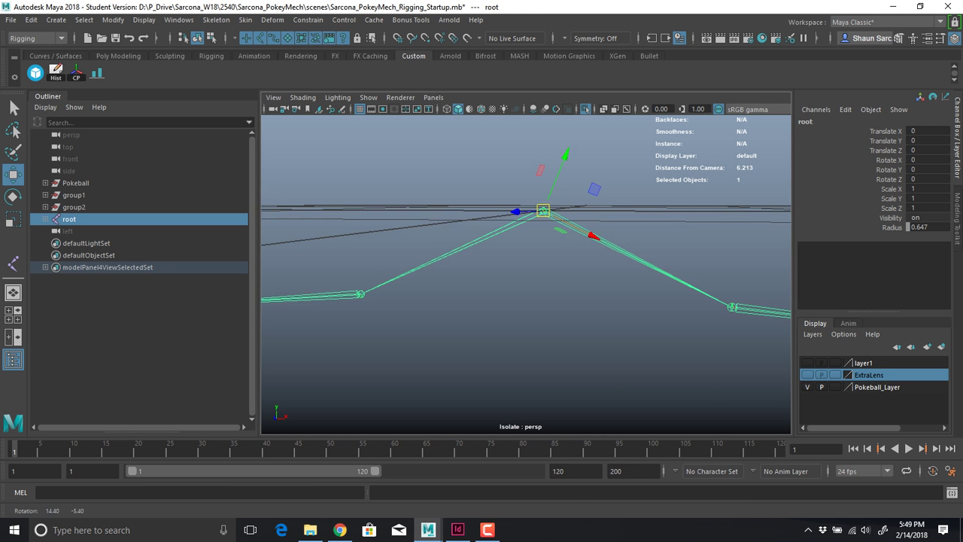
pyautogui.keyDown('alt'); pyautogui.moveTo(496, 197); pyautogui.dragTo(430, 217, button='middle'); pyautogui.keyUp('alt')
pyautogui.moveTo(430, 217)
pyautogui.keyDown('alt'); pyautogui.mouseDown()
pyautogui.moveTo(558, 216)
pyautogui.moveTo(444, 216)
pyautogui.mouseUp(); pyautogui.keyUp('alt')
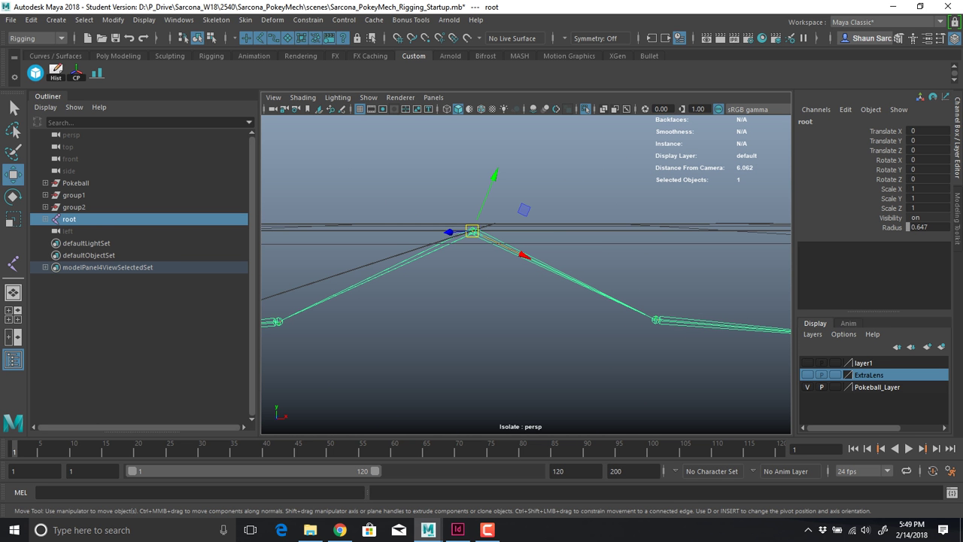
# Show the root joint in the front view and turn on component selection to display the local rotation axes
pyautogui.press('space')
pyautogui.moveTo(476, 188); pyautogui.dragTo(476, 220)
pyautogui.press('f')
pyautogui.keyDown('alt'); pyautogui.moveTo(563, 259); pyautogui.dragTo(632, 260, button='right'); pyautogui.keyUp('alt')
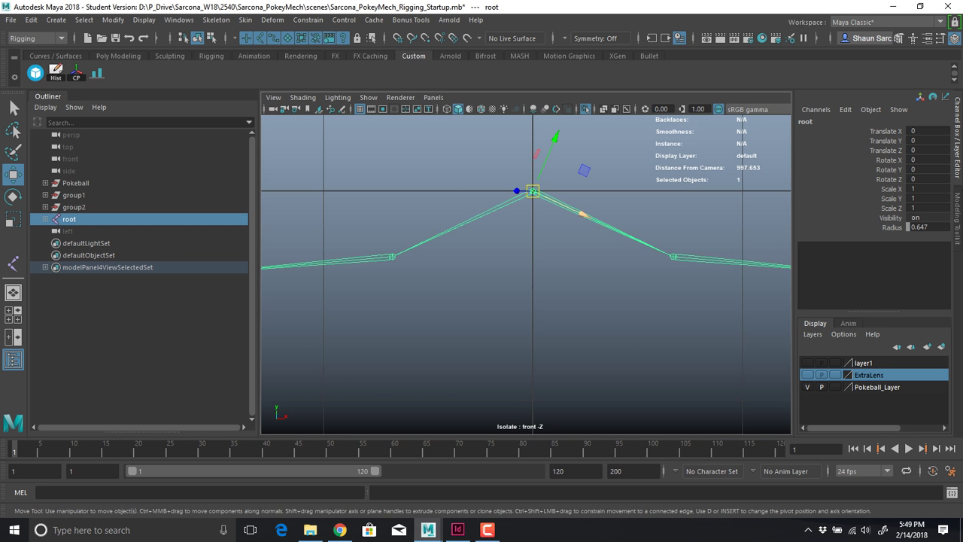
pyautogui.keyDown('alt'); pyautogui.moveTo(632, 259); pyautogui.dragTo(600, 399, button='middle'); pyautogui.keyUp('alt')
pyautogui.keyDown('alt'); pyautogui.moveTo(600, 399); pyautogui.dragTo(610, 399, button='right'); pyautogui.keyUp('alt')
pyautogui.press('F8')
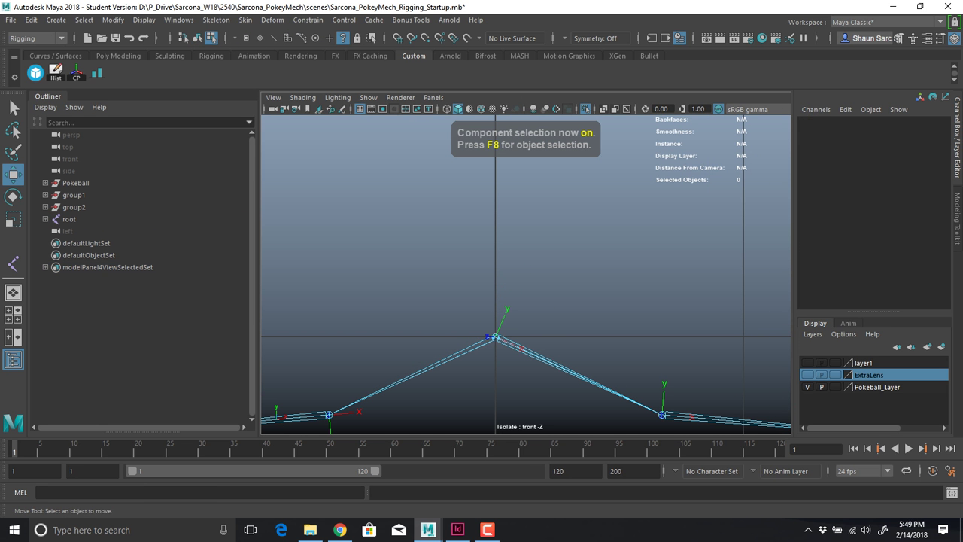
# Rotate the root joint's local rotation axis about Z and Y to align it with the world axes, using an enlarged manipulator
pyautogui.click(496, 337)
pyautogui.press('e')
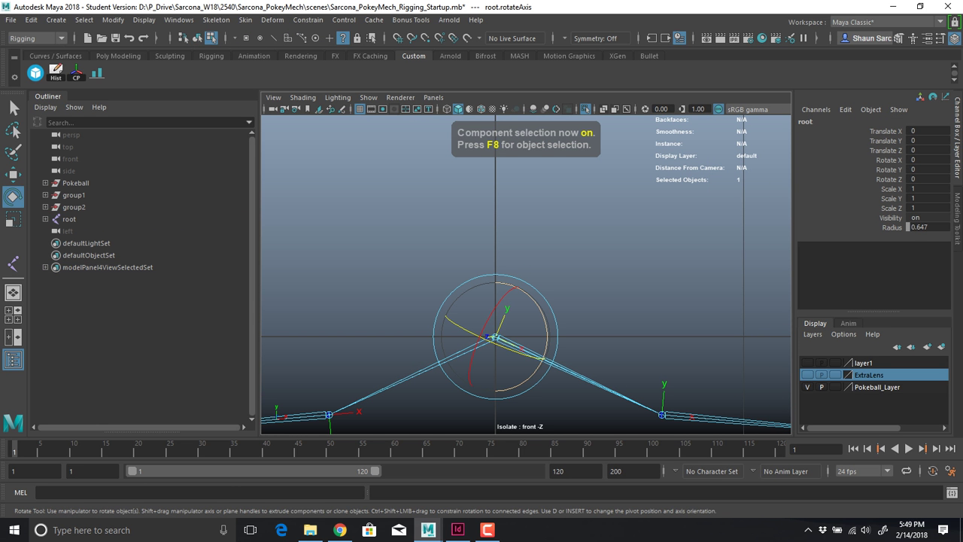
pyautogui.moveTo(542, 312); pyautogui.dragTo(528, 293)
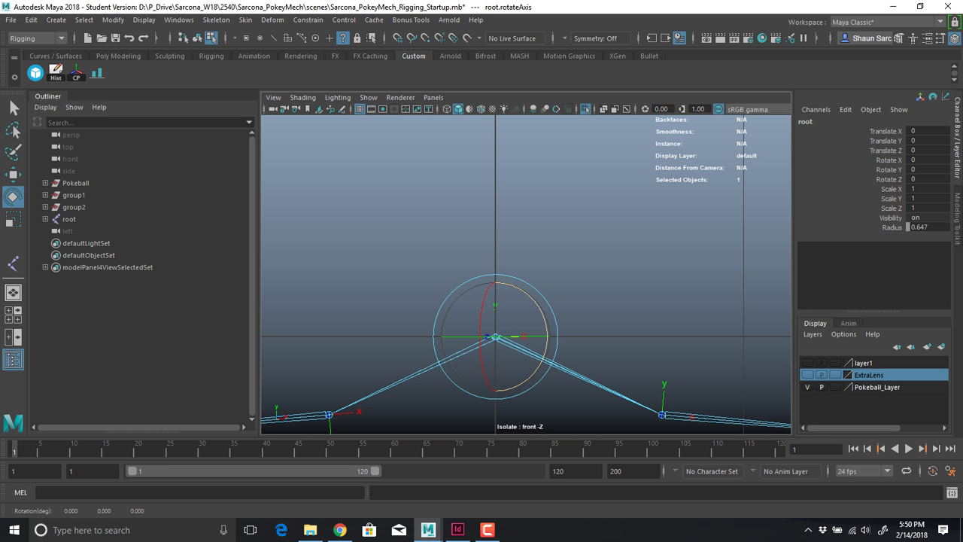
pyautogui.press('=')
pyautogui.press('=')
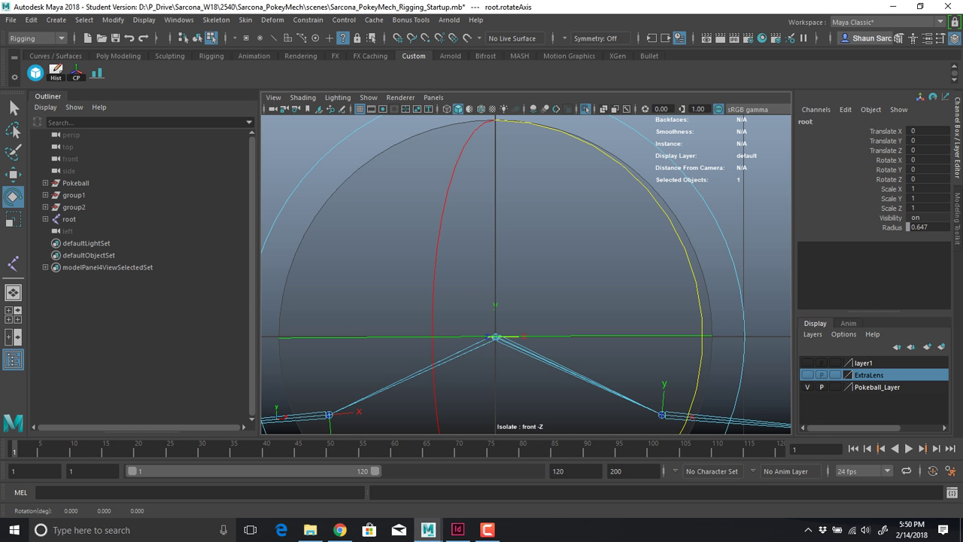
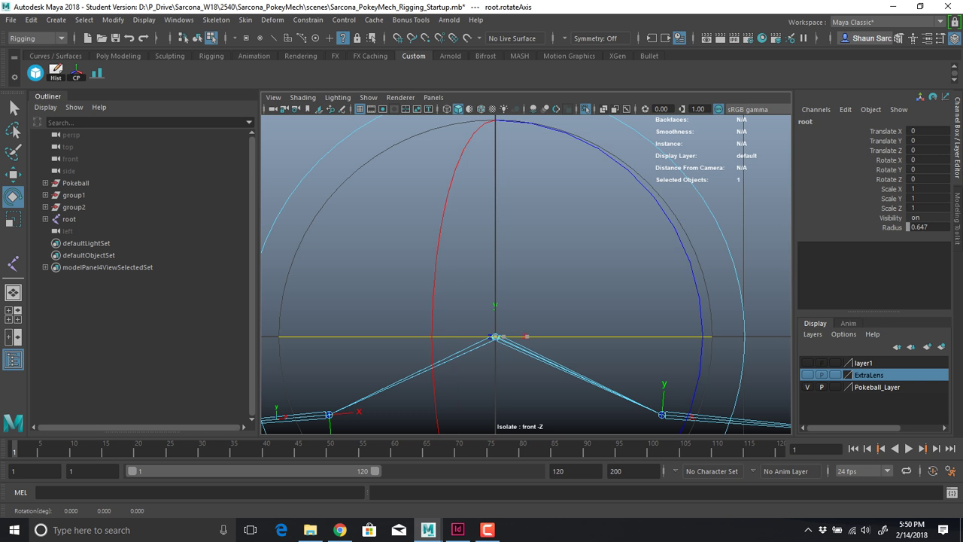
pyautogui.moveTo(481, 336); pyautogui.dragTo(504, 337)
pyautogui.hotkey('ctrl', 'z')
pyautogui.hotkey('ctrl', 'z')
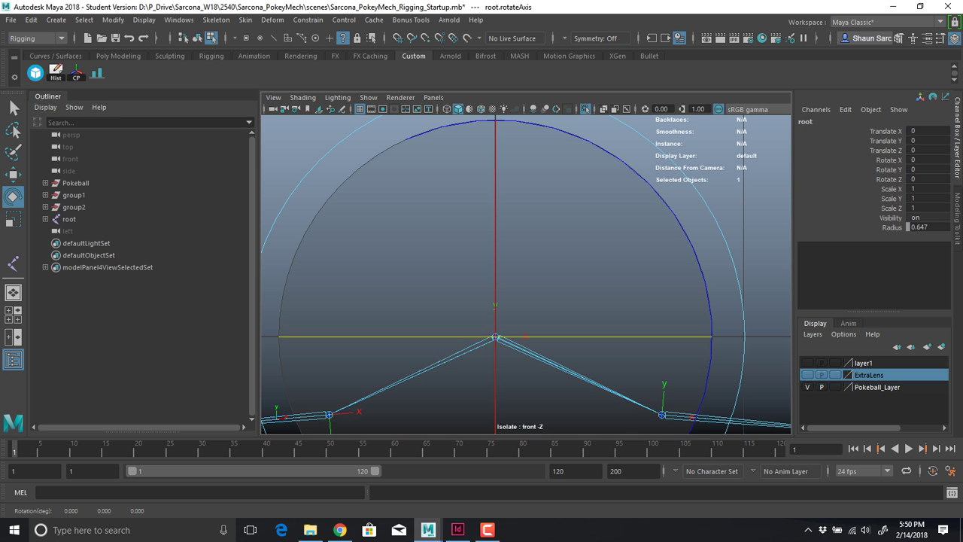
# Check the root's axis alignment from the side view, restore the manipulator size, and return to the perspective view
pyautogui.keyDown('alt'); pyautogui.moveTo(571, 203); pyautogui.dragTo(585, 232, button='middle'); pyautogui.keyUp('alt')
pyautogui.press('space')
pyautogui.moveTo(586, 232); pyautogui.dragTo(643, 230)
pyautogui.keyDown('alt'); pyautogui.moveTo(643, 229); pyautogui.dragTo(598, 235, button='right'); pyautogui.keyUp('alt')
pyautogui.keyDown('alt'); pyautogui.moveTo(598, 235); pyautogui.dragTo(380, 264, button='middle'); pyautogui.keyUp('alt')
pyautogui.moveTo(379, 263)
pyautogui.keyDown('alt'); pyautogui.mouseDown(button='right')
pyautogui.moveTo(348, 265)
pyautogui.moveTo(395, 263)
pyautogui.mouseUp(button='right'); pyautogui.keyUp('alt')
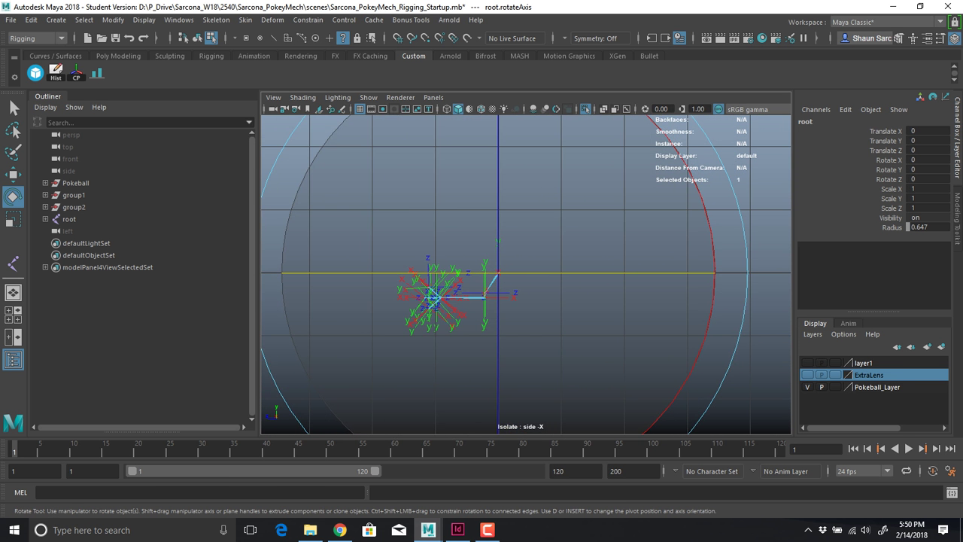
pyautogui.press('-')
pyautogui.press('-')
pyautogui.press('space')
pyautogui.moveTo(515, 246); pyautogui.dragTo(451, 249)
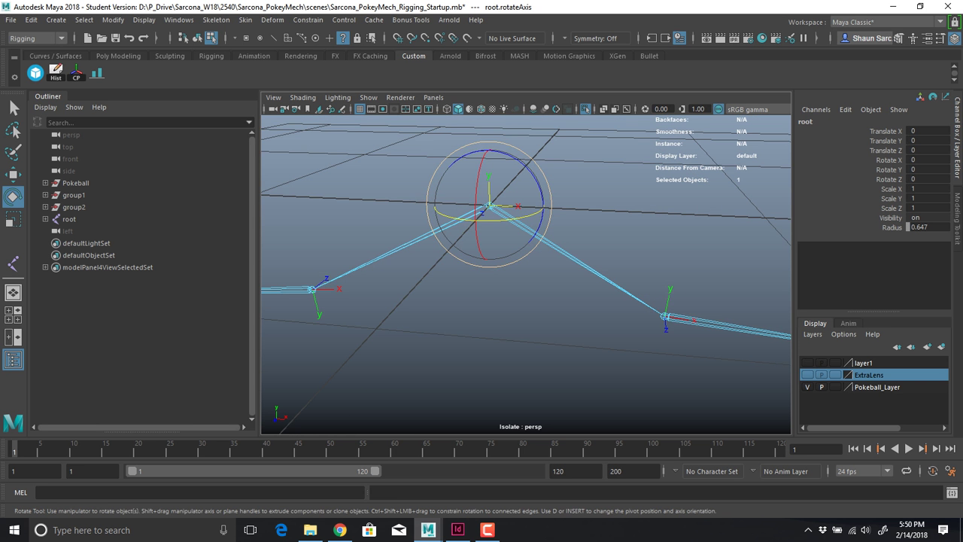
# Return to object selection, frame the whole root skeleton, and save the scene over the existing file
pyautogui.press('F8')
pyautogui.press('f')
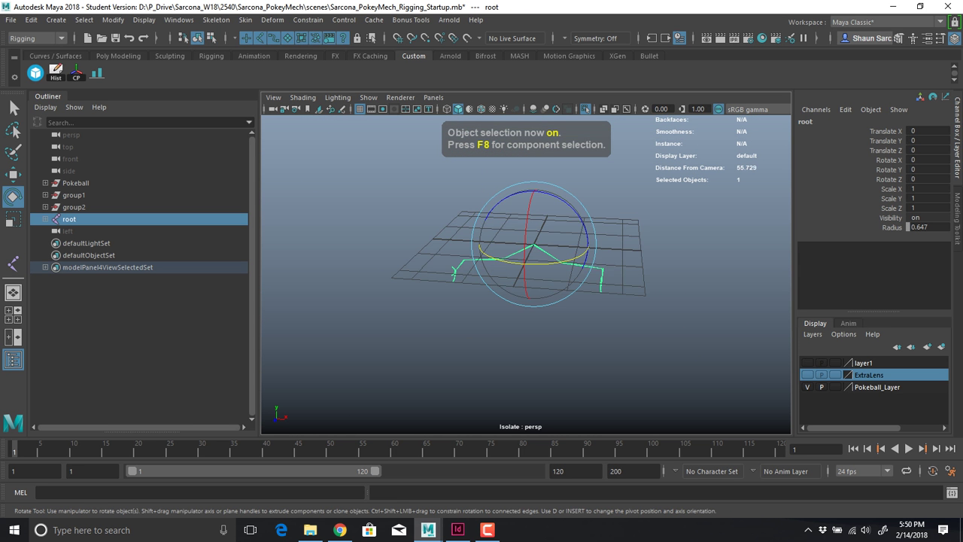
pyautogui.keyDown('alt'); pyautogui.moveTo(527, 256); pyautogui.dragTo(437, 237); pyautogui.keyUp('alt')
pyautogui.keyDown('alt'); pyautogui.moveTo(436, 237); pyautogui.dragTo(527, 249, button='right'); pyautogui.keyUp('alt')
pyautogui.keyDown('alt'); pyautogui.moveTo(527, 249); pyautogui.dragTo(519, 232); pyautogui.keyUp('alt')
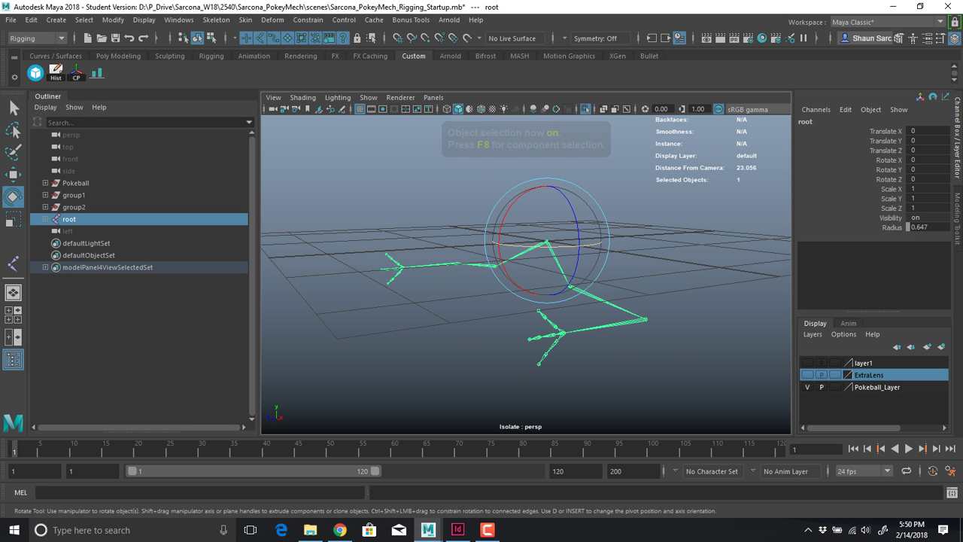
pyautogui.hotkey('ctrl', 's')
pyautogui.press('Return')
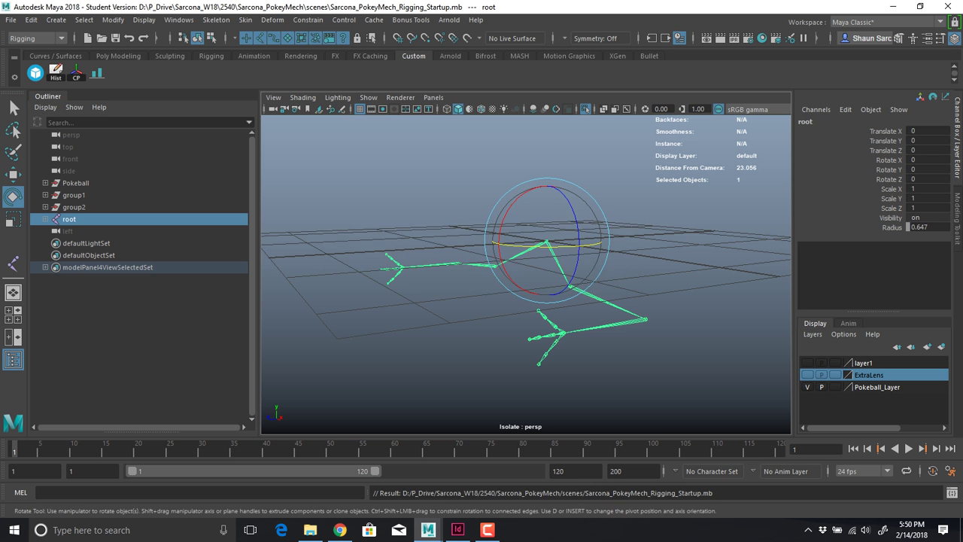
# Turn off isolate select, display the full model in wireframe, and align the Move tool's orientation on root with the world axes
pyautogui.keyDown('alt'); pyautogui.moveTo(466, 232); pyautogui.dragTo(530, 248); pyautogui.keyUp('alt')
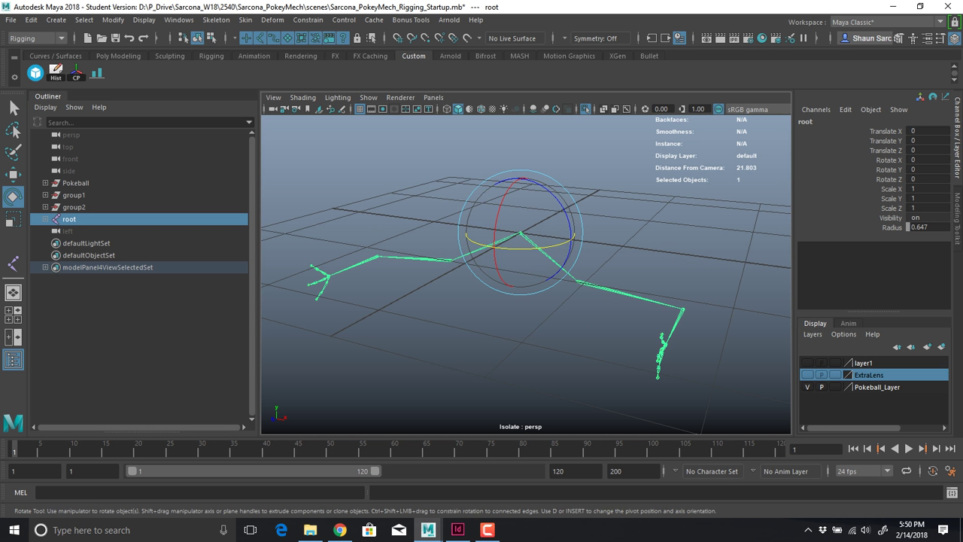
pyautogui.click(586, 109)
pyautogui.keyDown('alt'); pyautogui.moveTo(521, 300); pyautogui.dragTo(557, 270); pyautogui.keyUp('alt')
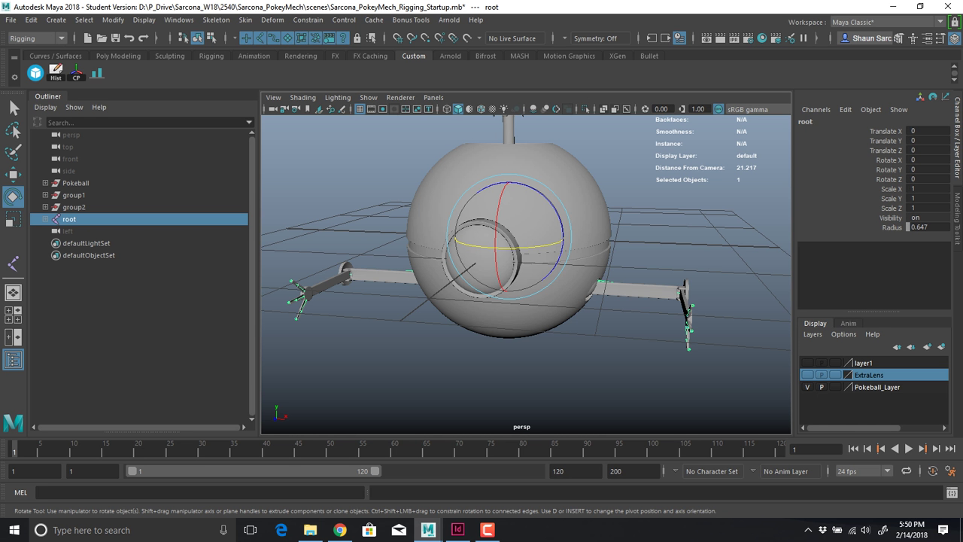
pyautogui.press('w')
pyautogui.press('4')
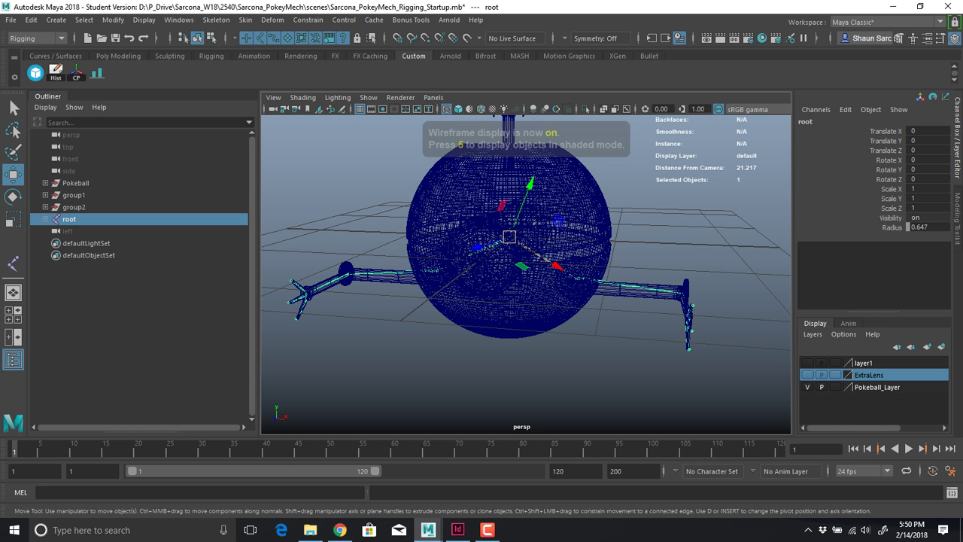
pyautogui.press('w')
pyautogui.moveTo(717, 206); pyautogui.dragTo(681, 209)
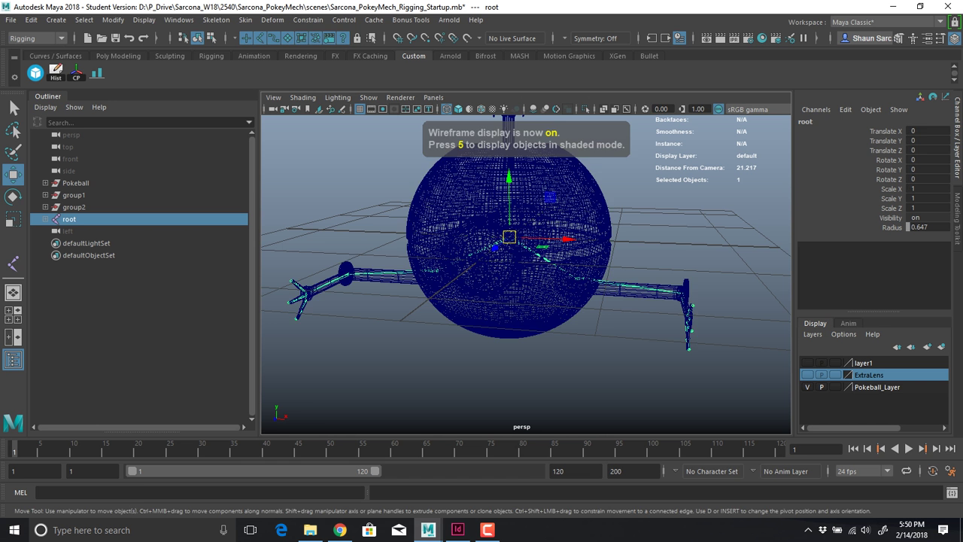
# Try moving the root joint freely in shaded display, undo the move, and return to wireframe display
pyautogui.press('5')
pyautogui.moveTo(510, 237)
pyautogui.mouseDown()
pyautogui.moveTo(531, 340)
pyautogui.moveTo(607, 341)
pyautogui.mouseUp()
pyautogui.hotkey('ctrl', 'z')
pyautogui.hotkey('ctrl', 'z')
pyautogui.hotkey('ctrl', 'z')
pyautogui.hotkey('ctrl', 'z')
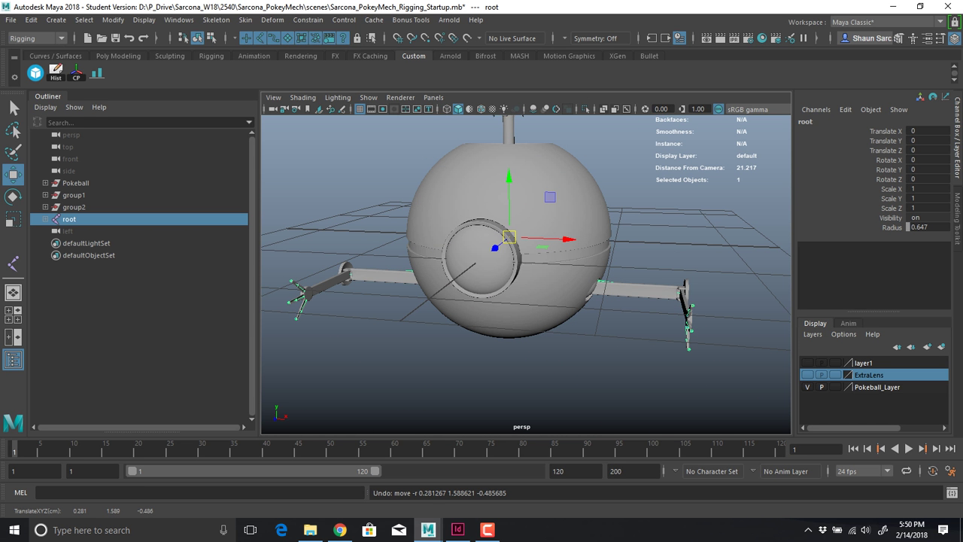
pyautogui.press('4')
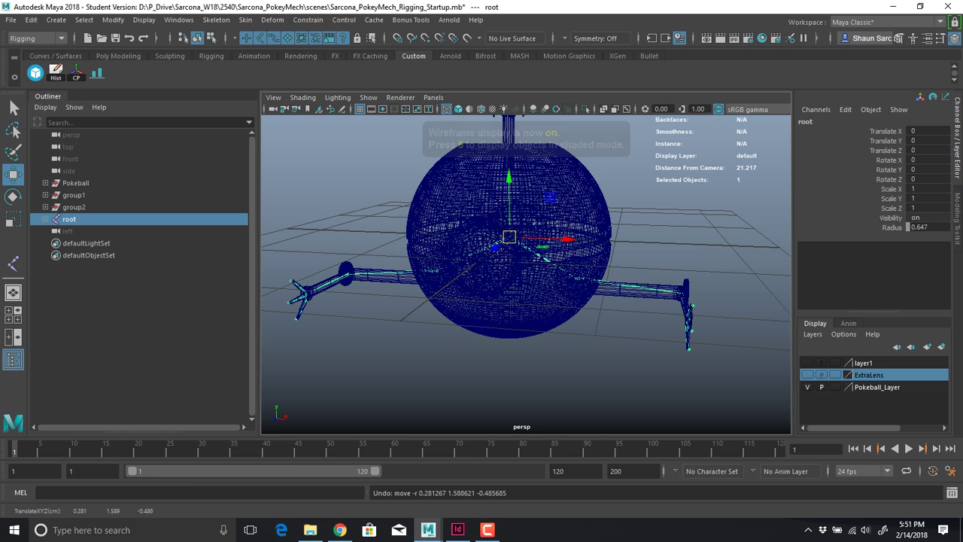
# Examine how the left arm and index finger joints sit inside the mesh in wireframe and shaded display
pyautogui.keyDown('alt'); pyautogui.moveTo(526, 279); pyautogui.dragTo(501, 260); pyautogui.keyUp('alt')
pyautogui.keyDown('alt'); pyautogui.moveTo(501, 260); pyautogui.dragTo(602, 279, button='right'); pyautogui.keyUp('alt')
pyautogui.keyDown('alt'); pyautogui.moveTo(572, 278); pyautogui.dragTo(639, 237); pyautogui.keyUp('alt')
pyautogui.keyDown('alt'); pyautogui.moveTo(602, 256); pyautogui.dragTo(692, 275, button='right'); pyautogui.keyUp('alt')
pyautogui.keyDown('alt'); pyautogui.moveTo(692, 275); pyautogui.dragTo(469, 244, button='middle'); pyautogui.keyUp('alt')
pyautogui.keyDown('alt'); pyautogui.moveTo(482, 256); pyautogui.dragTo(595, 260); pyautogui.keyUp('alt')
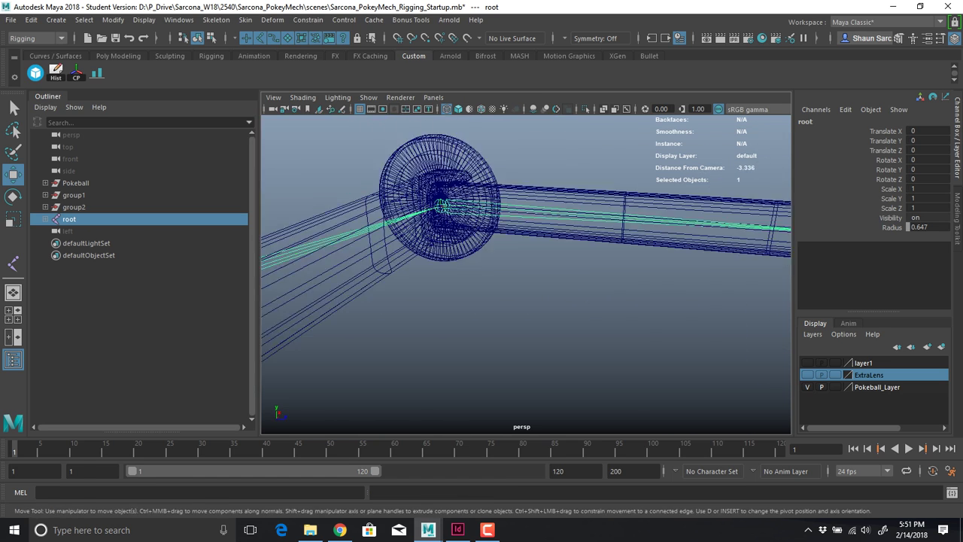
pyautogui.keyDown('alt'); pyautogui.moveTo(678, 259); pyautogui.dragTo(422, 279, button='middle'); pyautogui.keyUp('alt')
pyautogui.keyDown('alt'); pyautogui.moveTo(542, 263); pyautogui.dragTo(467, 297, button='middle'); pyautogui.keyUp('alt')
pyautogui.keyDown('alt'); pyautogui.moveTo(467, 298); pyautogui.dragTo(579, 301, button='right'); pyautogui.keyUp('alt')
pyautogui.keyDown('alt'); pyautogui.moveTo(580, 226); pyautogui.dragTo(573, 345, button='middle'); pyautogui.keyUp('alt')
pyautogui.keyDown('alt'); pyautogui.moveTo(527, 301); pyautogui.dragTo(568, 305, button='right'); pyautogui.keyUp('alt')
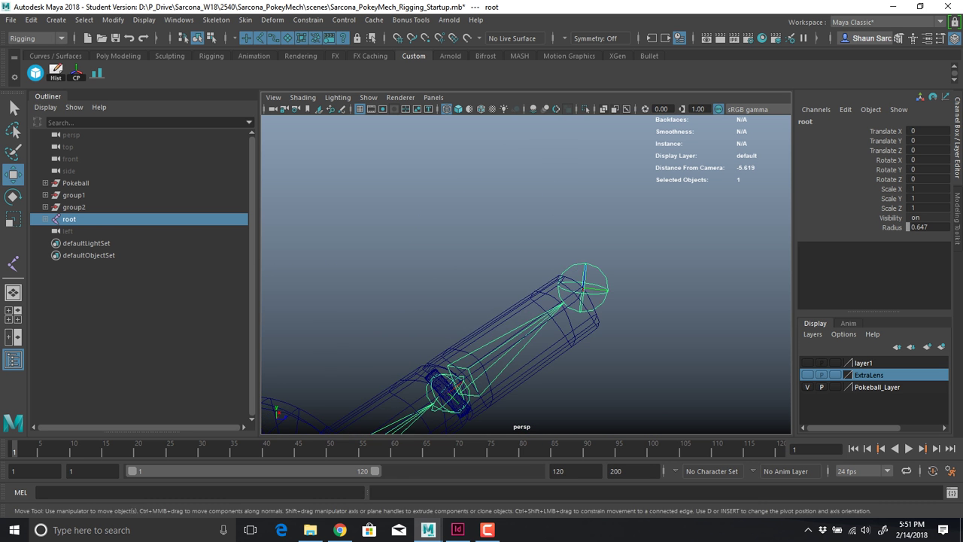
pyautogui.keyDown('alt'); pyautogui.moveTo(527, 339); pyautogui.dragTo(535, 219, button='middle'); pyautogui.keyUp('alt')
pyautogui.keyDown('alt'); pyautogui.moveTo(526, 263); pyautogui.dragTo(576, 271, button='right'); pyautogui.keyUp('alt')
pyautogui.press('5')
pyautogui.press('4')
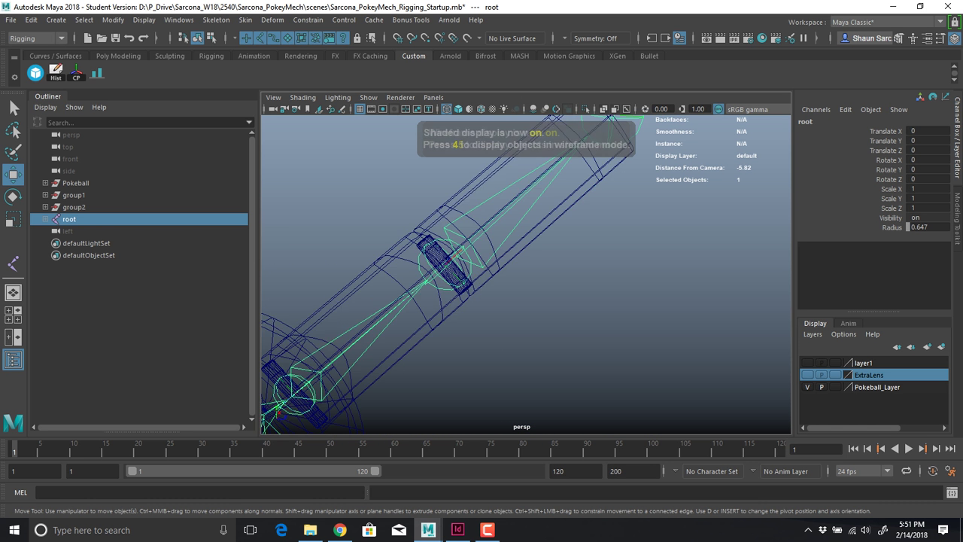
# Try rotating the leftIndexM joint about its Y axis and undo the rotation
pyautogui.moveTo(606, 229); pyautogui.dragTo(610, 239)
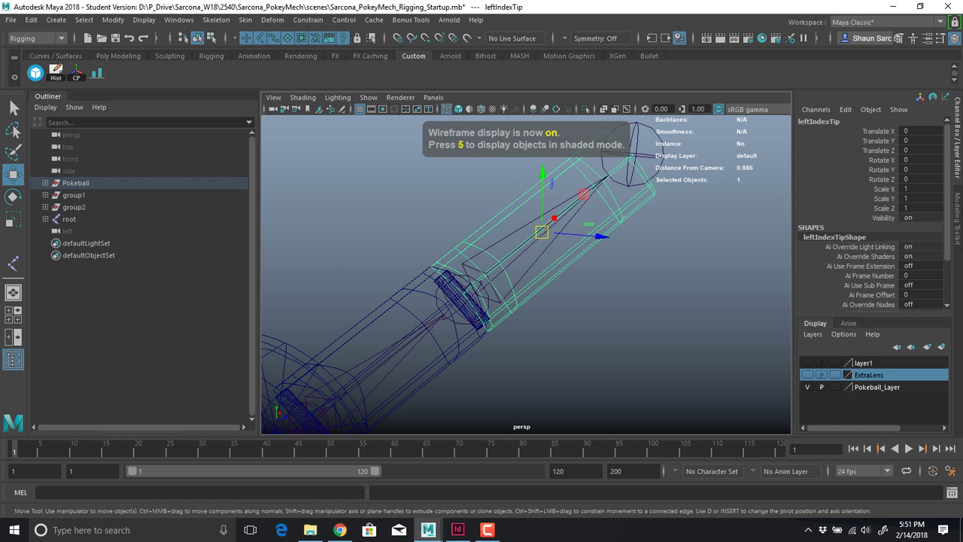
pyautogui.keyDown('alt'); pyautogui.moveTo(591, 236); pyautogui.dragTo(578, 278, button='middle'); pyautogui.keyUp('alt')
pyautogui.moveTo(578, 279)
pyautogui.keyDown('alt'); pyautogui.mouseDown()
pyautogui.moveTo(563, 263)
pyautogui.moveTo(569, 284)
pyautogui.mouseUp(); pyautogui.keyUp('alt')
pyautogui.keyDown('alt'); pyautogui.moveTo(568, 285); pyautogui.dragTo(590, 267, button='middle'); pyautogui.keyUp('alt')
pyautogui.moveTo(510, 275); pyautogui.dragTo(445, 353)
pyautogui.press('e')
pyautogui.hotkey('ctrl', 'z')
pyautogui.press('w')
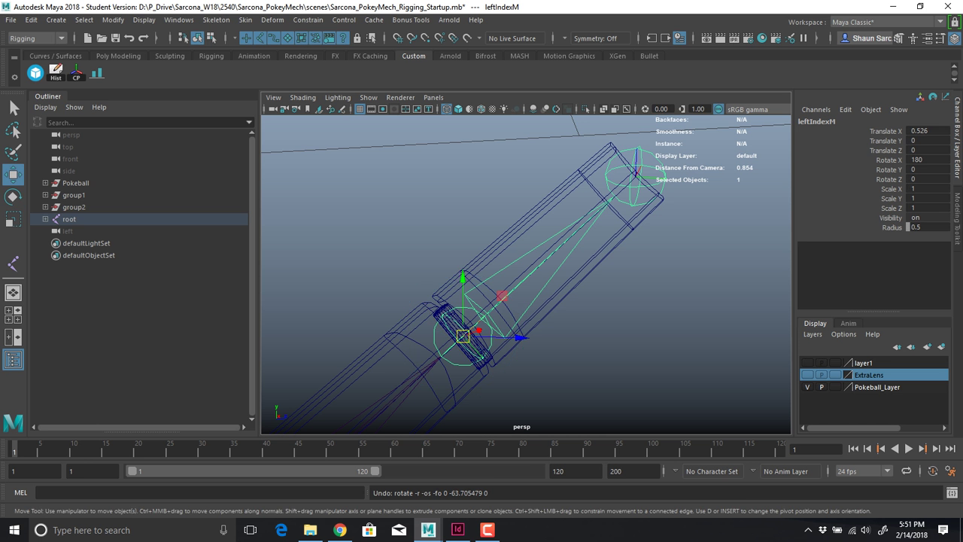
# Parent the leftIndexTip and leftIndexTipRod meshes to the leftIndexM joint
pyautogui.moveTo(608, 291); pyautogui.dragTo(581, 269)
pyautogui.keyDown('alt'); pyautogui.moveTo(581, 269); pyautogui.dragTo(652, 221, button='middle'); pyautogui.keyUp('alt')
pyautogui.keyDown('alt'); pyautogui.moveTo(651, 221); pyautogui.dragTo(707, 232, button='right'); pyautogui.keyUp('alt')
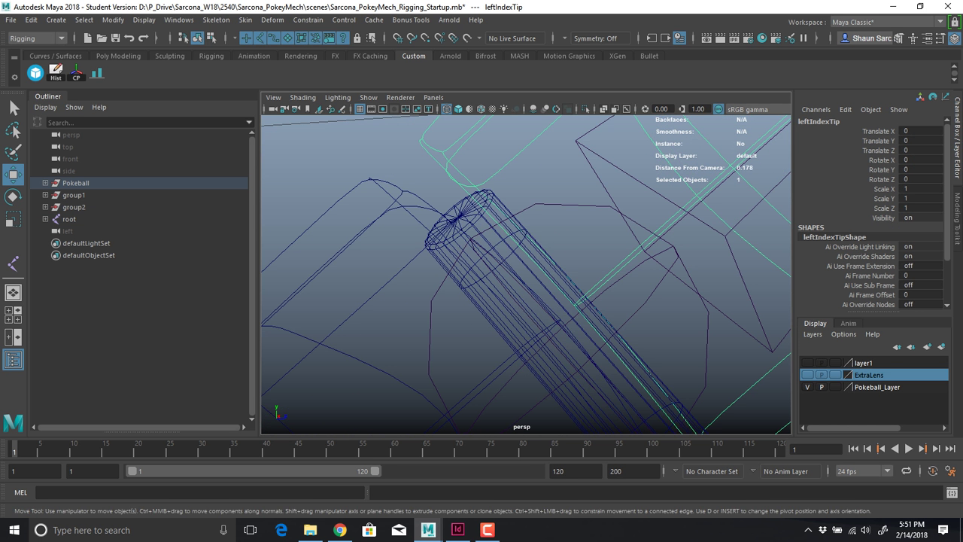
pyautogui.click(703, 237)
pyautogui.click(553, 301)
pyautogui.keyDown('shift'); pyautogui.click(629, 258); pyautogui.keyUp('shift')
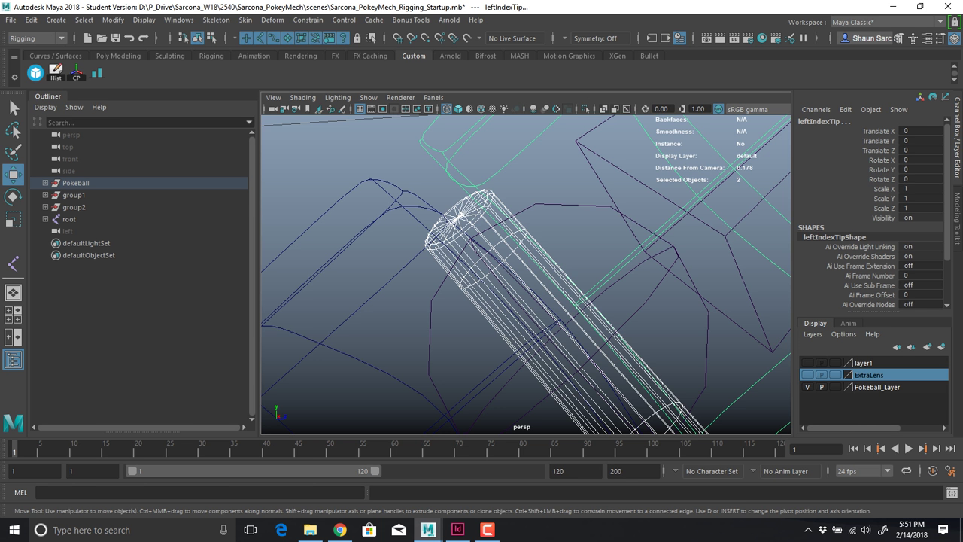
pyautogui.keyDown('alt'); pyautogui.moveTo(629, 258); pyautogui.dragTo(575, 253, button='right'); pyautogui.keyUp('alt')
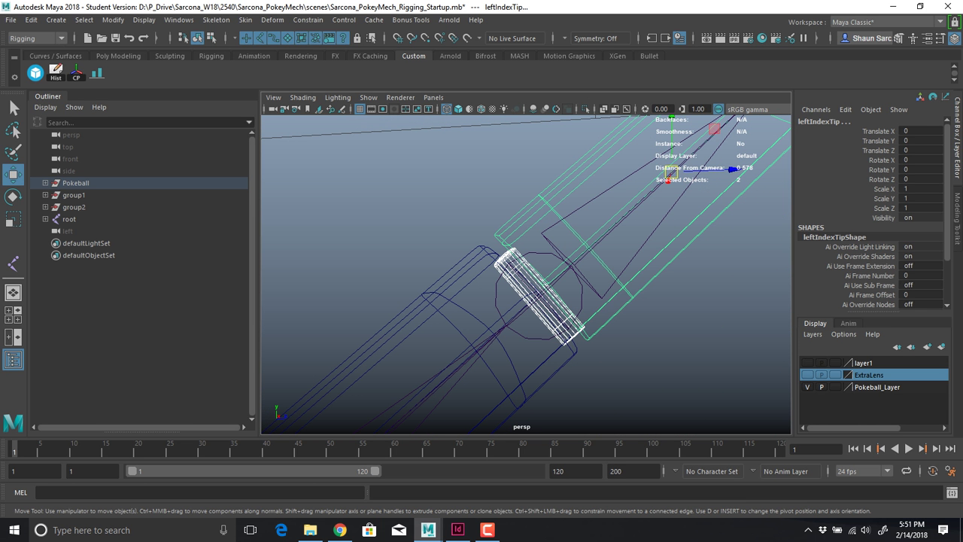
pyautogui.keyDown('shift'); pyautogui.click(572, 267); pyautogui.keyUp('shift')
pyautogui.press('p')
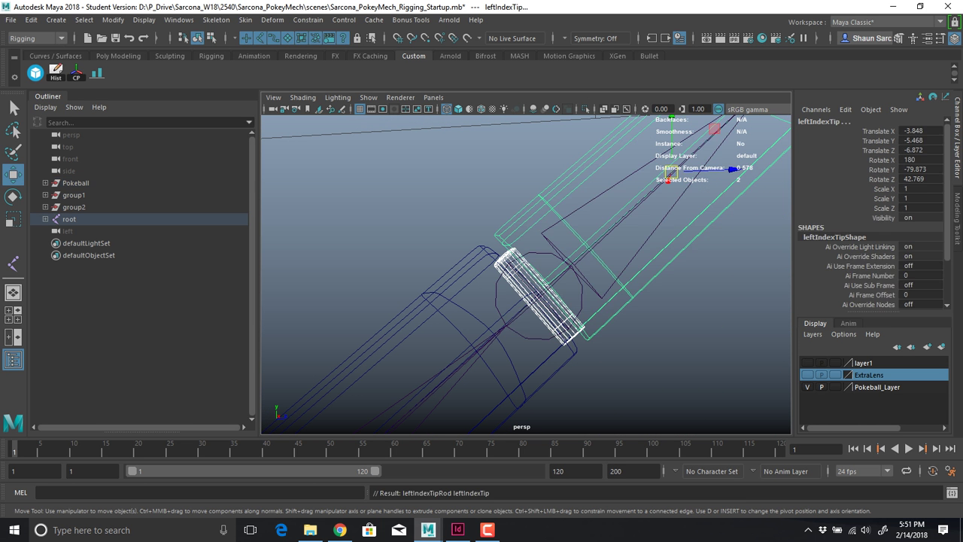
# Test the leftIndexM joint by rotating it about Y with its attached meshes, and return it to its original pose
pyautogui.click(573, 266)
pyautogui.keyDown('alt'); pyautogui.moveTo(572, 267); pyautogui.dragTo(539, 266, button='right'); pyautogui.keyUp('alt')
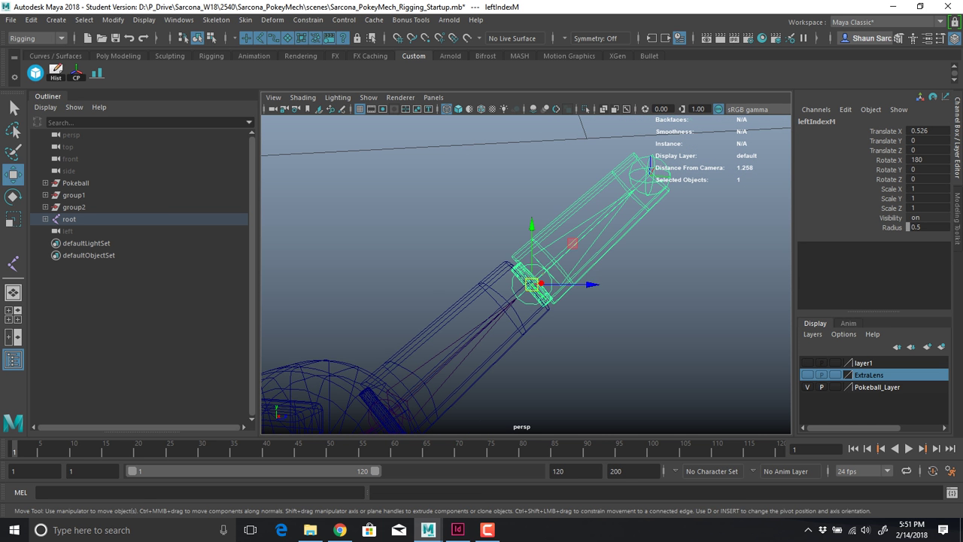
pyautogui.press('e')
pyautogui.moveTo(562, 257); pyautogui.dragTo(549, 270)
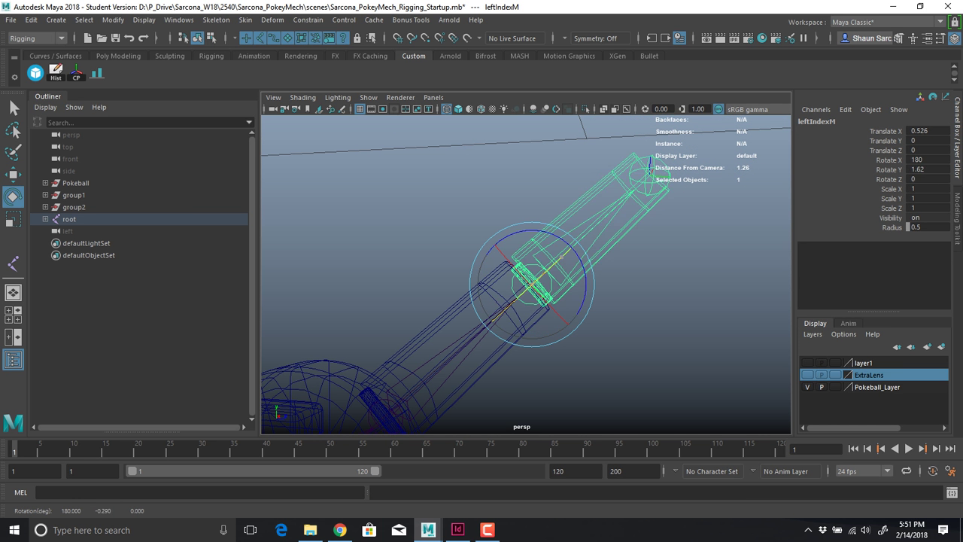
pyautogui.moveTo(498, 315); pyautogui.dragTo(572, 249)
# Parent the leftIndexBase and leftIndexBaseRod meshes to the leftIndexB joint
pyautogui.keyDown('alt'); pyautogui.moveTo(571, 249); pyautogui.dragTo(657, 155, button='middle'); pyautogui.keyUp('alt')
pyautogui.keyDown('alt'); pyautogui.moveTo(657, 155); pyautogui.dragTo(734, 166, button='right'); pyautogui.keyUp('alt')
pyautogui.click(639, 252)
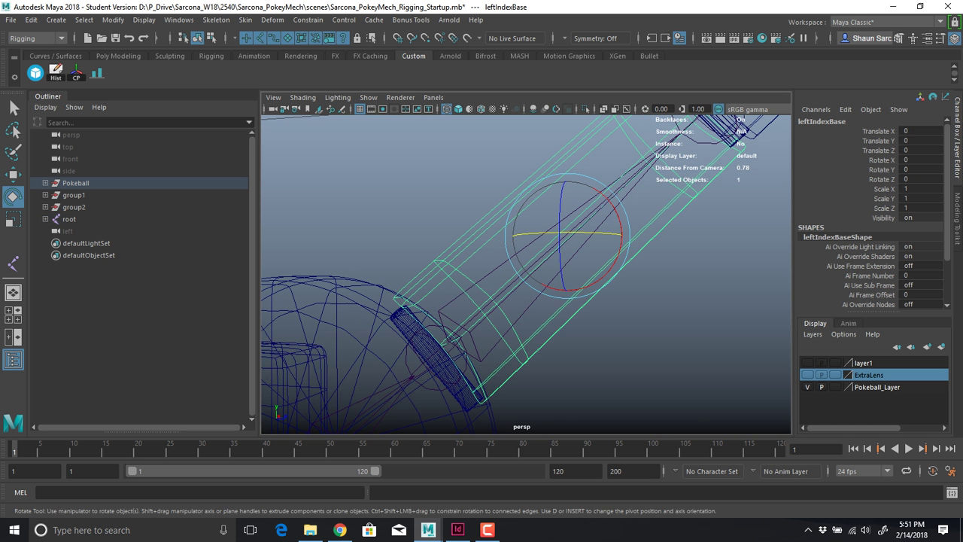
pyautogui.keyDown('alt'); pyautogui.moveTo(452, 350); pyautogui.dragTo(557, 261, button='middle'); pyautogui.keyUp('alt')
pyautogui.keyDown('alt'); pyautogui.moveTo(557, 261); pyautogui.dragTo(681, 268, button='right'); pyautogui.keyUp('alt')
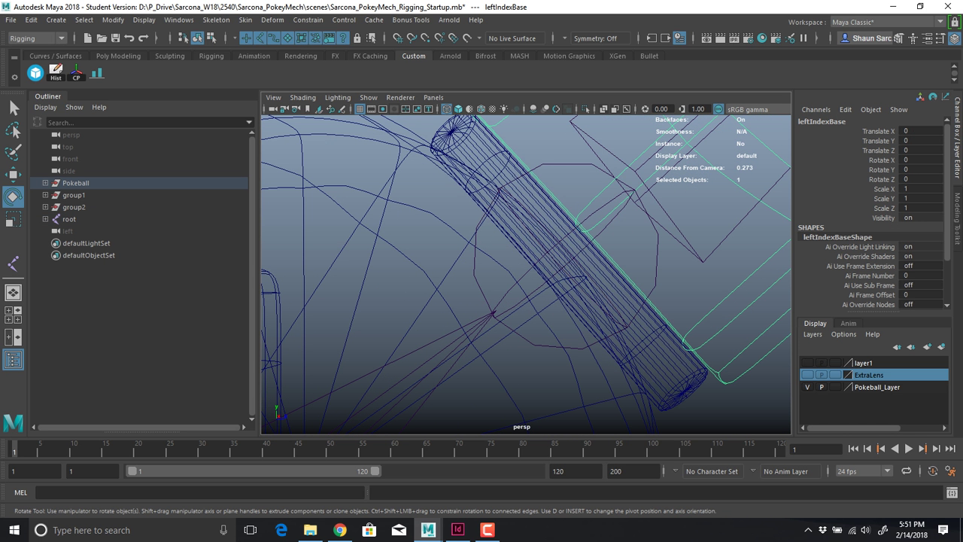
pyautogui.keyDown('shift'); pyautogui.click(599, 286); pyautogui.keyUp('shift')
pyautogui.keyDown('shift'); pyautogui.click(657, 263); pyautogui.keyUp('shift')
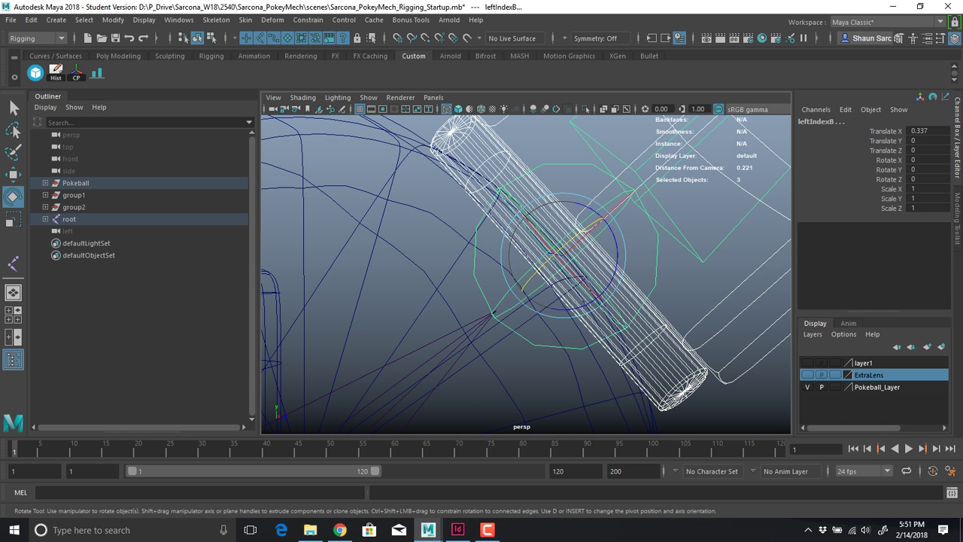
pyautogui.press('p')
# Try rotating the leftIndexB and leftIndexM joints together, check the index finger in shaded display, and undo the rotation
pyautogui.scroll(-12, 526, 275)
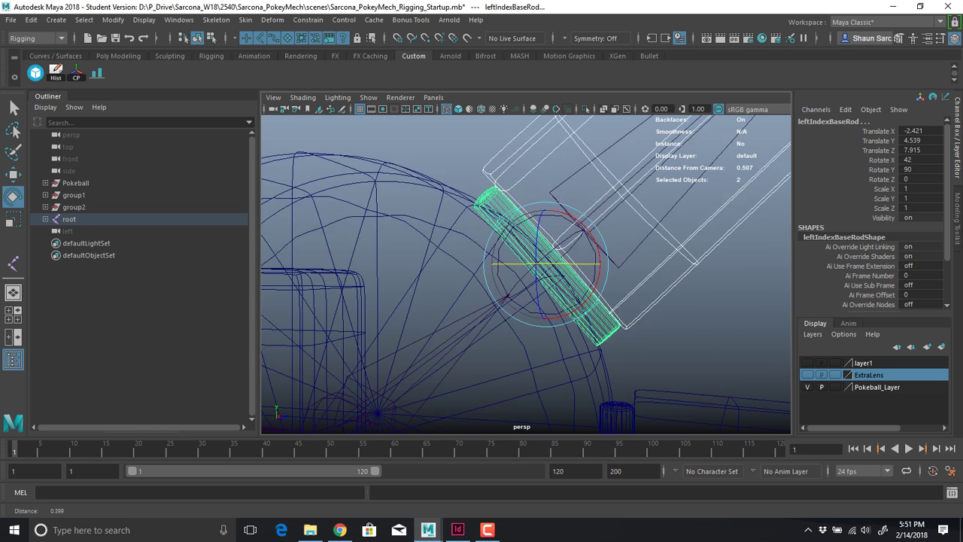
pyautogui.scroll(2, 526, 275)
pyautogui.click(657, 256)
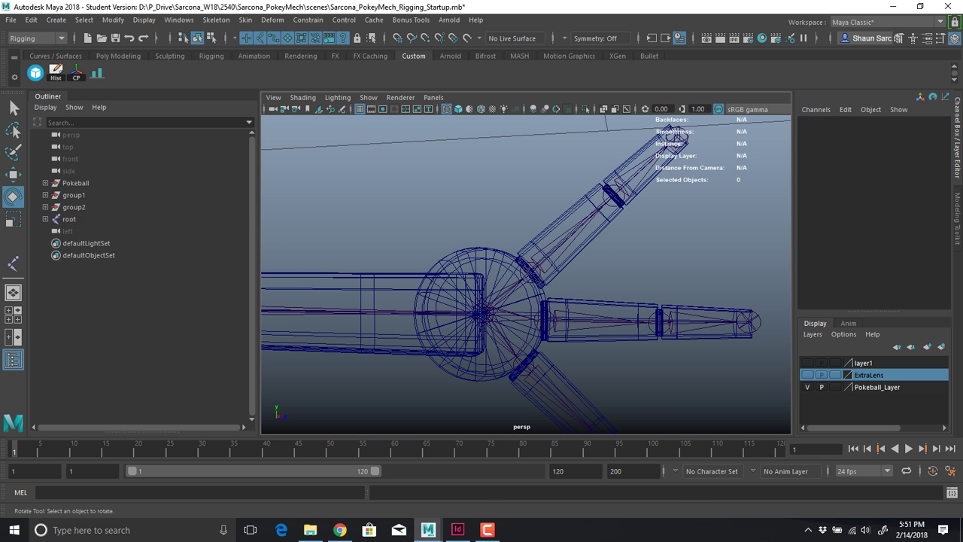
pyautogui.click(535, 269)
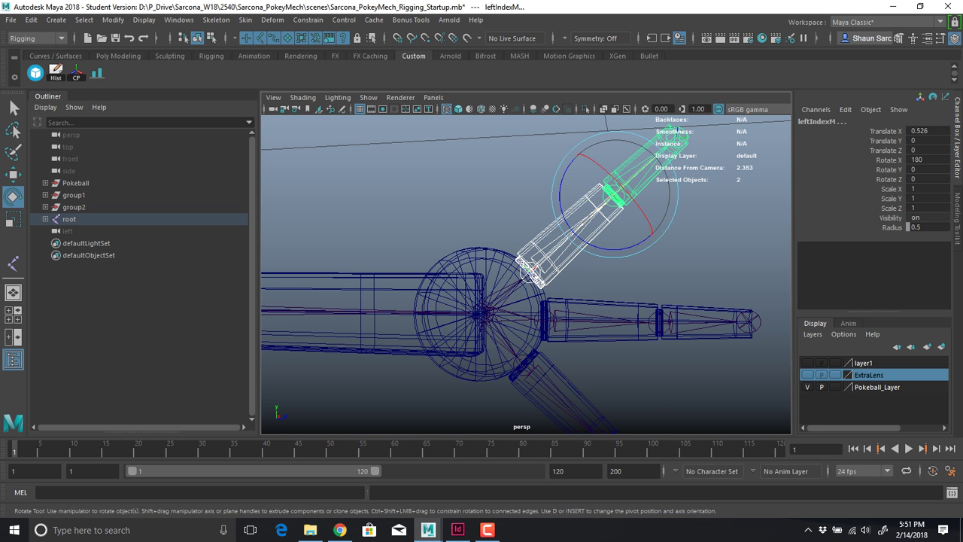
pyautogui.moveTo(678, 132)
pyautogui.keyDown('alt'); pyautogui.mouseDown()
pyautogui.moveTo(582, 188)
pyautogui.moveTo(566, 206)
pyautogui.moveTo(641, 156)
pyautogui.moveTo(573, 195)
pyautogui.moveTo(561, 223)
pyautogui.moveTo(586, 185)
pyautogui.moveTo(656, 160)
pyautogui.mouseUp(); pyautogui.keyUp('alt')
pyautogui.press('5')
pyautogui.hotkey('ctrl', 'z')
pyautogui.keyDown('alt'); pyautogui.moveTo(656, 159); pyautogui.dragTo(726, 161, button='right'); pyautogui.keyUp('alt')
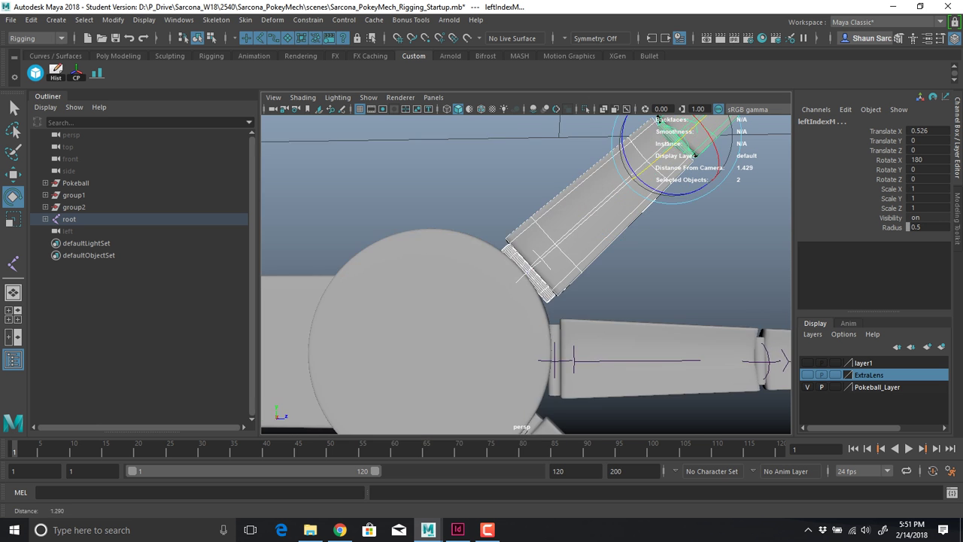
# Return to wireframe display and parent the left middle finger's tip mesh and tip rod to the leftMiddleM joint
pyautogui.keyDown('alt'); pyautogui.moveTo(707, 218); pyautogui.dragTo(561, 162, button='middle'); pyautogui.keyUp('alt')
pyautogui.press('4')
pyautogui.keyDown('alt'); pyautogui.moveTo(662, 248); pyautogui.dragTo(504, 223, button='middle'); pyautogui.keyUp('alt')
pyautogui.keyDown('alt'); pyautogui.moveTo(505, 223); pyautogui.dragTo(625, 226, button='right'); pyautogui.keyUp('alt')
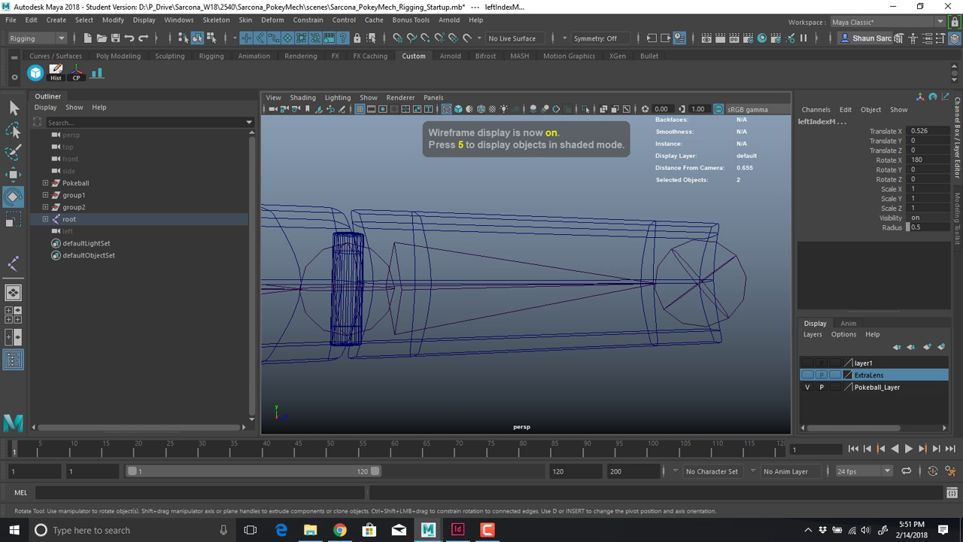
pyautogui.moveTo(580, 233); pyautogui.dragTo(584, 242)
pyautogui.keyDown('alt'); pyautogui.moveTo(496, 240); pyautogui.dragTo(760, 249, button='middle'); pyautogui.keyUp('alt')
pyautogui.keyDown('alt'); pyautogui.moveTo(618, 248); pyautogui.dragTo(738, 252, button='right'); pyautogui.keyUp('alt')
pyautogui.keyDown('alt'); pyautogui.moveTo(737, 252); pyautogui.dragTo(493, 252, button='middle'); pyautogui.keyUp('alt')
pyautogui.keyDown('shift'); pyautogui.click(553, 259); pyautogui.keyUp('shift')
pyautogui.keyDown('shift'); pyautogui.click(596, 261); pyautogui.keyUp('shift')
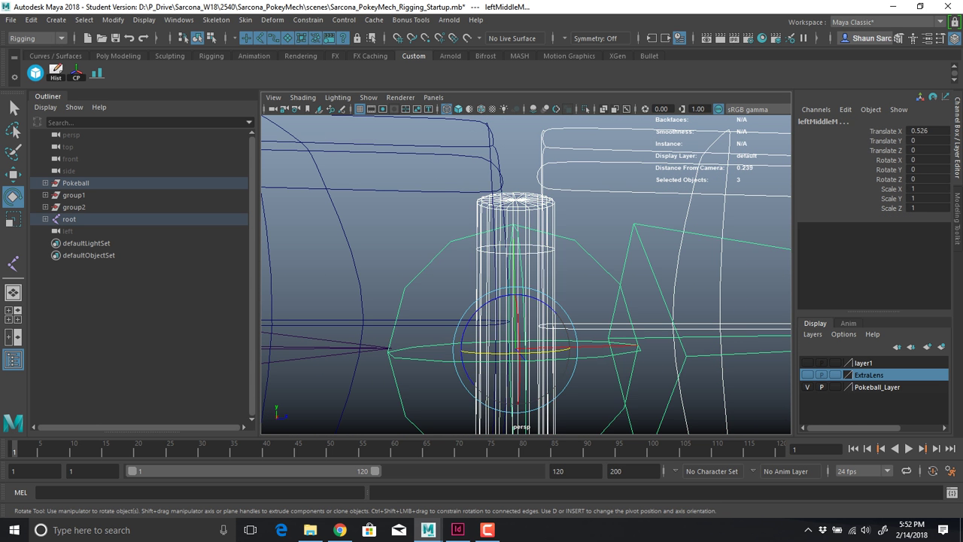
pyautogui.press('p')
# Parent the leftMiddleBase and leftMiddleBaseRod meshes to the leftMiddleB joint
pyautogui.moveTo(459, 171); pyautogui.dragTo(474, 200)
pyautogui.keyDown('alt'); pyautogui.moveTo(392, 226); pyautogui.dragTo(579, 245, button='middle'); pyautogui.keyUp('alt')
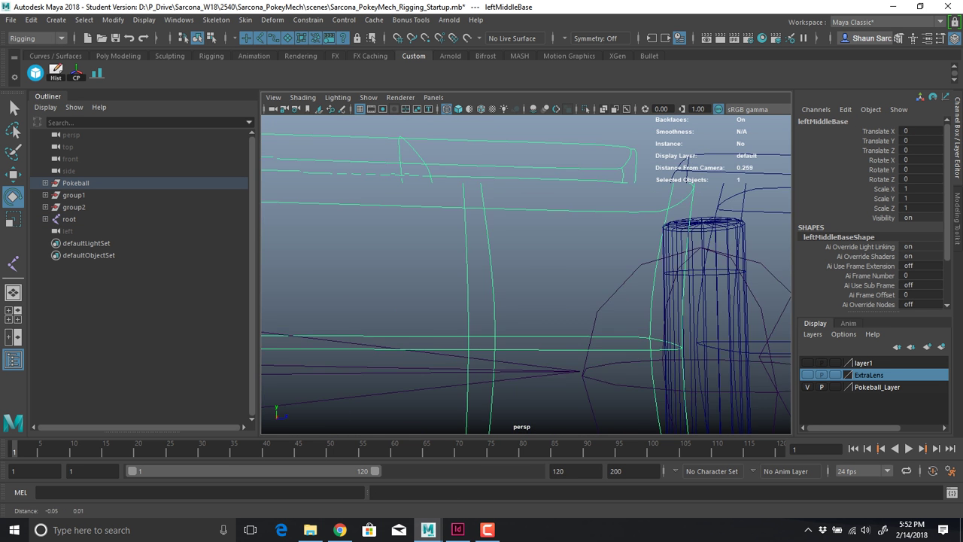
pyautogui.keyDown('alt'); pyautogui.moveTo(362, 246); pyautogui.dragTo(716, 221, button='middle'); pyautogui.keyUp('alt')
pyautogui.keyDown('shift'); pyautogui.click(520, 233); pyautogui.keyUp('shift')
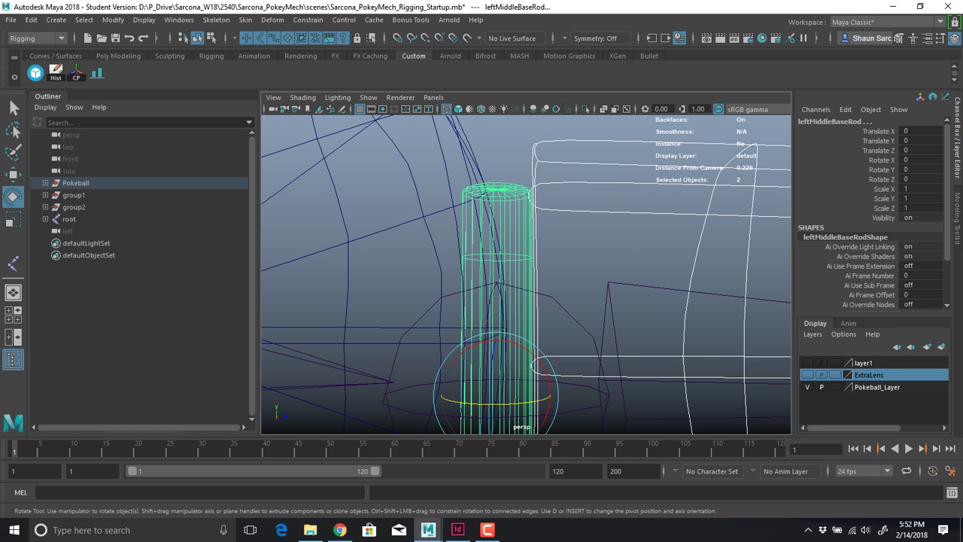
pyautogui.keyDown('shift'); pyautogui.click(574, 317); pyautogui.keyUp('shift')
pyautogui.press('p')
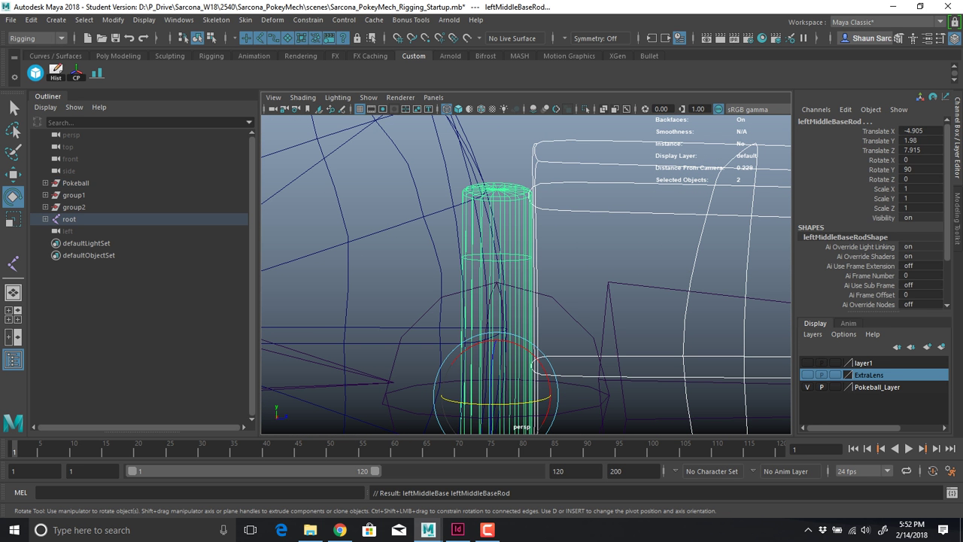
# Try rotating the leftMiddleB and leftMiddleM joints together about Y and undo the rotation
pyautogui.scroll(-10, 526, 275)
pyautogui.keyDown('alt'); pyautogui.moveTo(647, 343); pyautogui.dragTo(616, 325, button='middle'); pyautogui.keyUp('alt')
pyautogui.click(621, 343)
pyautogui.click(528, 268)
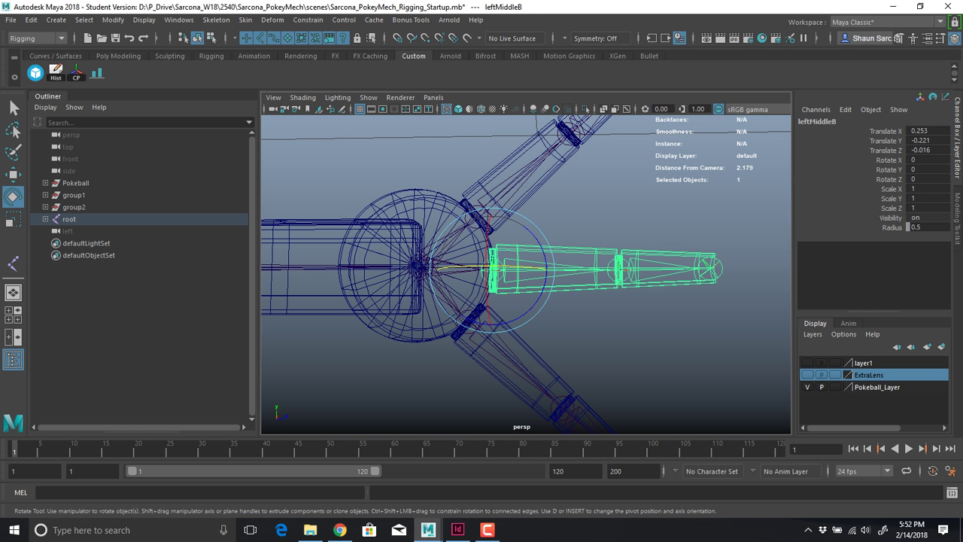
pyautogui.keyDown('shift'); pyautogui.click(678, 268); pyautogui.keyUp('shift')
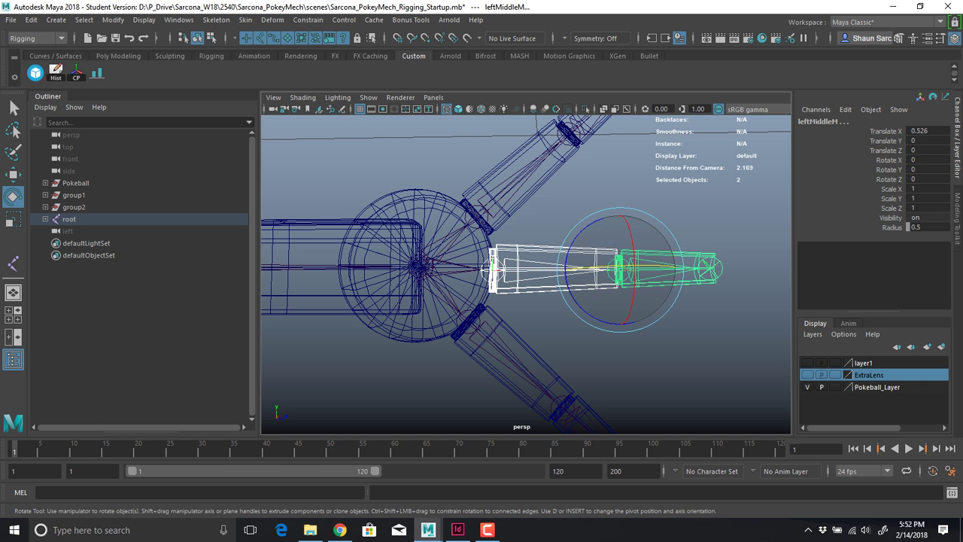
pyautogui.moveTo(658, 266); pyautogui.dragTo(563, 269)
pyautogui.hotkey('ctrl', 'z')
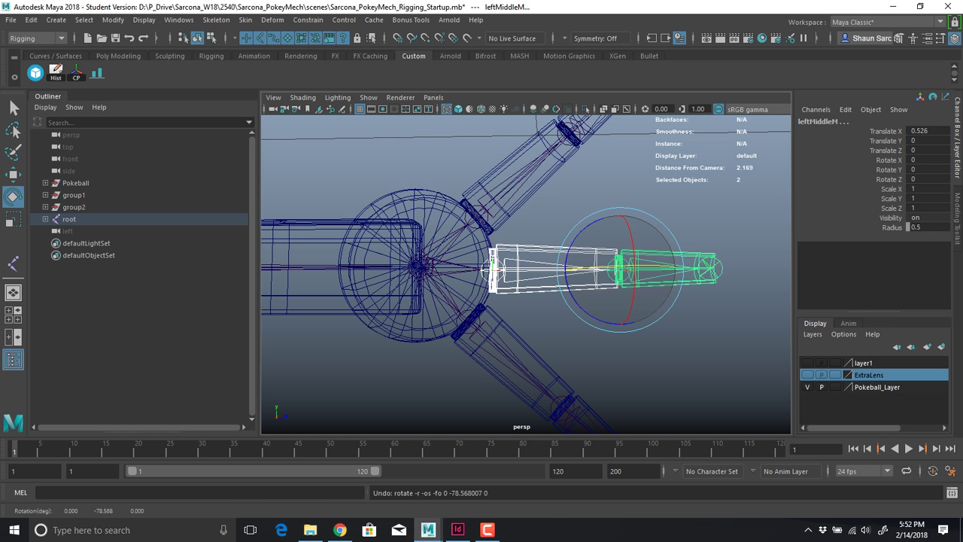
# Parent the left pinky's tip mesh and leftPinkyTipRod to the leftPinkyM joint
pyautogui.click(602, 363)
pyautogui.keyDown('alt'); pyautogui.moveTo(602, 362); pyautogui.dragTo(579, 272, button='middle'); pyautogui.keyUp('alt')
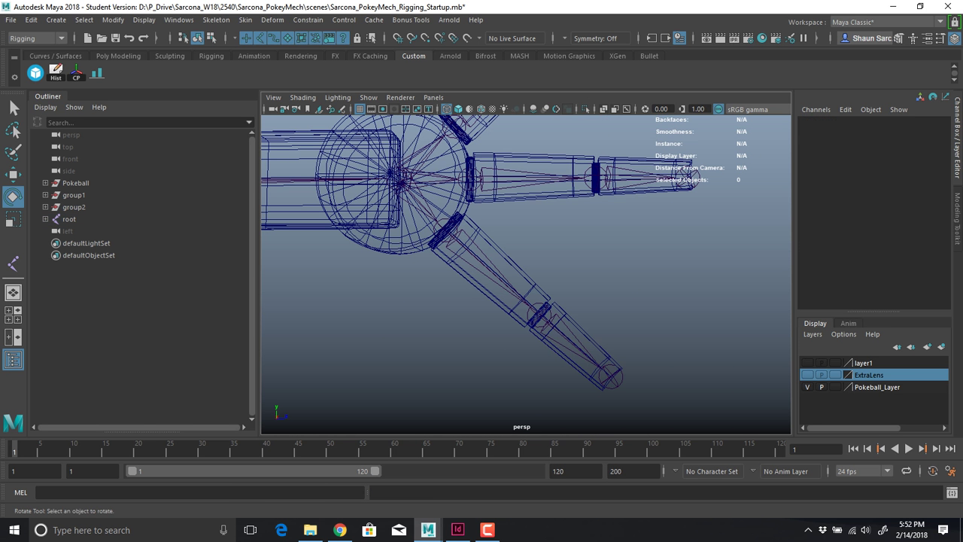
pyautogui.click(490, 271)
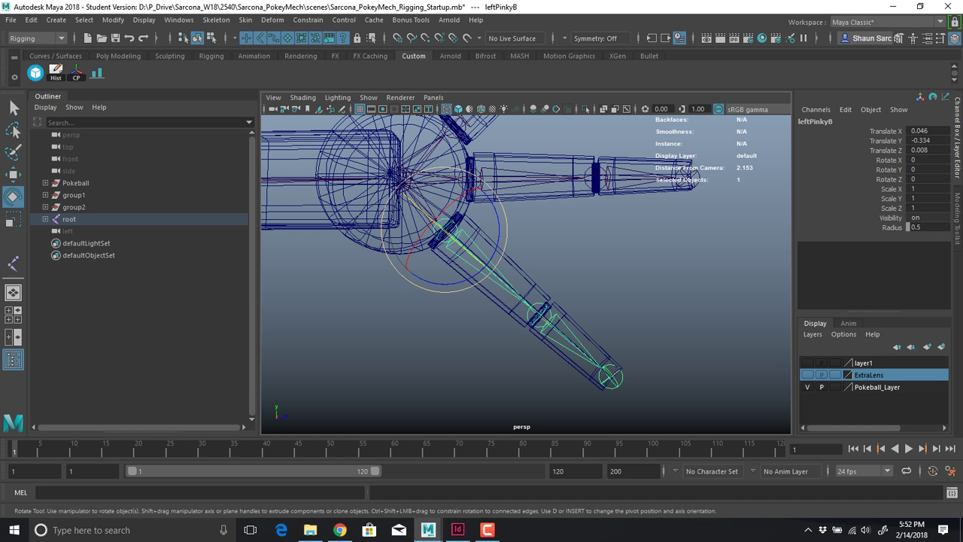
pyautogui.keyDown('alt'); pyautogui.moveTo(519, 293); pyautogui.dragTo(484, 237, button='middle'); pyautogui.keyUp('alt')
pyautogui.keyDown('alt'); pyautogui.moveTo(483, 238); pyautogui.dragTo(587, 248, button='right'); pyautogui.keyUp('alt')
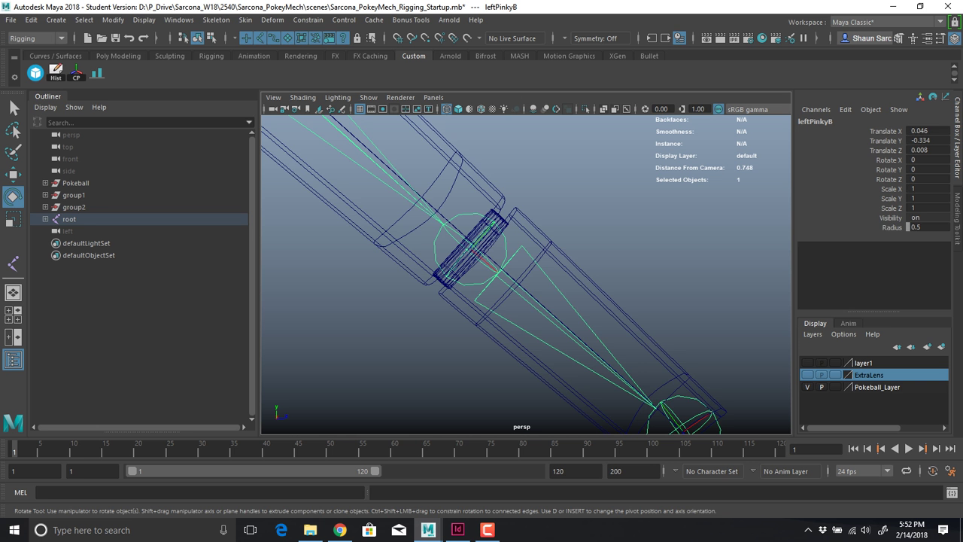
pyautogui.click(572, 264)
pyautogui.keyDown('alt'); pyautogui.moveTo(572, 263); pyautogui.dragTo(549, 252, button='middle'); pyautogui.keyUp('alt')
pyautogui.keyDown('alt'); pyautogui.moveTo(549, 253); pyautogui.dragTo(580, 256, button='right'); pyautogui.keyUp('alt')
pyautogui.keyDown('shift'); pyautogui.click(376, 214); pyautogui.keyUp('shift')
pyautogui.keyDown('shift'); pyautogui.moveTo(498, 220); pyautogui.dragTo(517, 225); pyautogui.keyUp('shift')
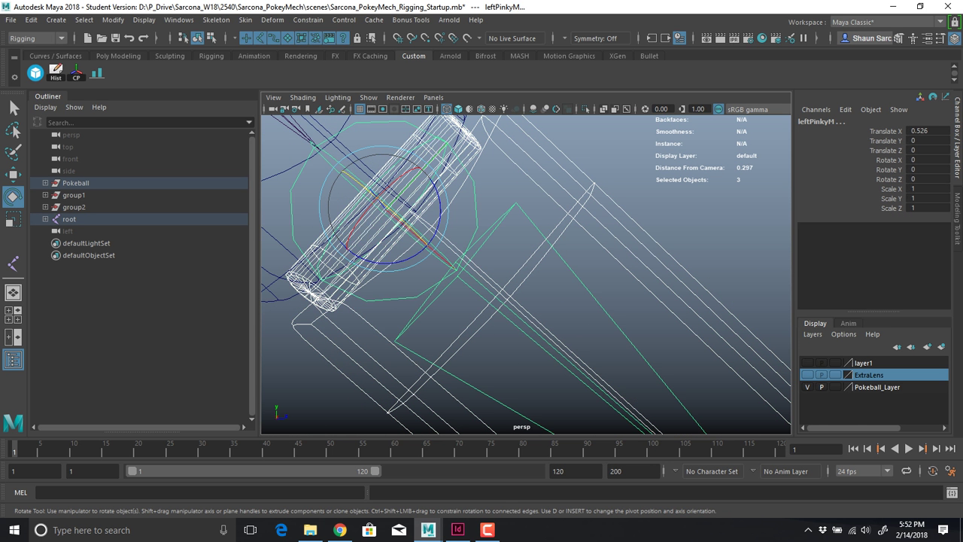
pyautogui.press('p')
# Parent the leftPinkyBase and leftPinkyBaseRod meshes to the leftPinkyB joint
pyautogui.keyDown('alt'); pyautogui.moveTo(556, 248); pyautogui.dragTo(451, 247, button='right'); pyautogui.keyUp('alt')
pyautogui.keyDown('alt'); pyautogui.moveTo(452, 247); pyautogui.dragTo(537, 324, button='middle'); pyautogui.keyUp('alt')
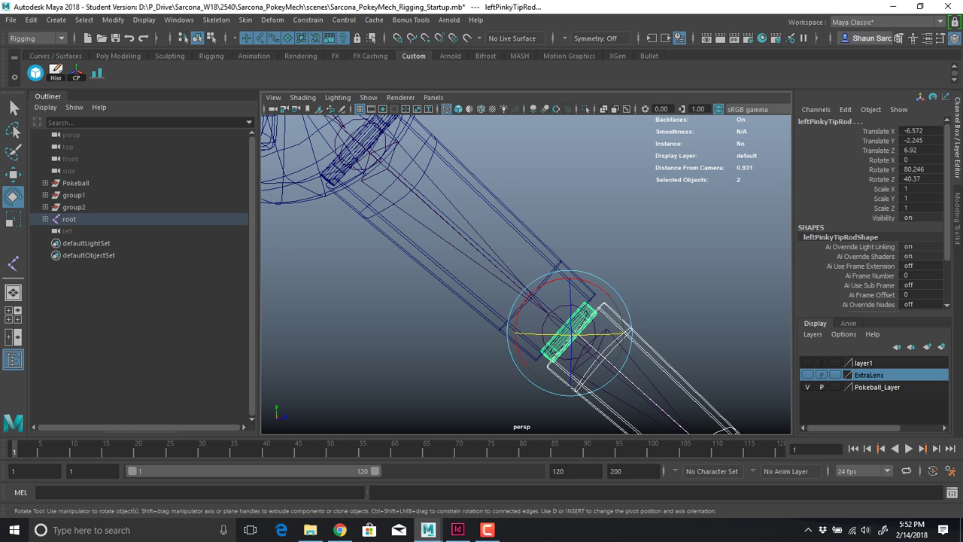
pyautogui.click(489, 189)
pyautogui.keyDown('alt'); pyautogui.moveTo(407, 158); pyautogui.dragTo(544, 259, button='middle'); pyautogui.keyUp('alt')
pyautogui.keyDown('shift'); pyautogui.click(515, 230); pyautogui.keyUp('shift')
pyautogui.press('q')
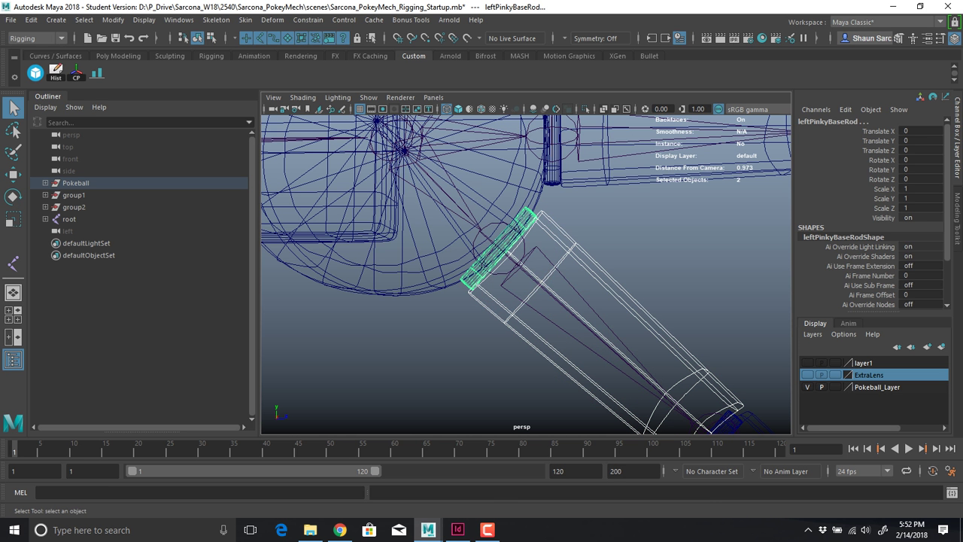
pyautogui.press('p')
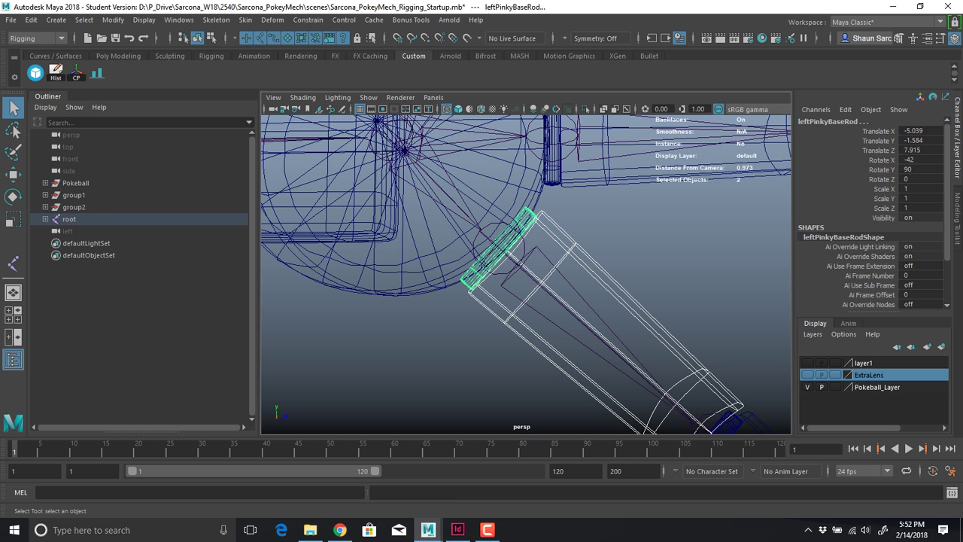
# Try rotating the base and middle joints of the left pinky, middle and index fingers together about Y, and undo the rotation
pyautogui.click(639, 248)
pyautogui.keyDown('alt'); pyautogui.moveTo(640, 248); pyautogui.dragTo(482, 259, button='right'); pyautogui.keyUp('alt')
pyautogui.click(546, 291)
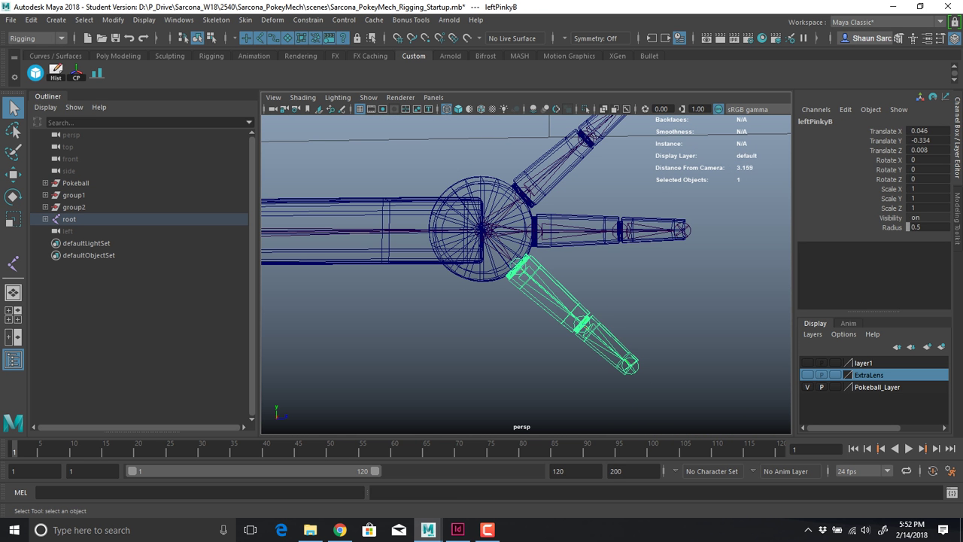
pyautogui.press('e')
pyautogui.keyDown('shift'); pyautogui.click(576, 230); pyautogui.keyUp('shift')
pyautogui.press('q')
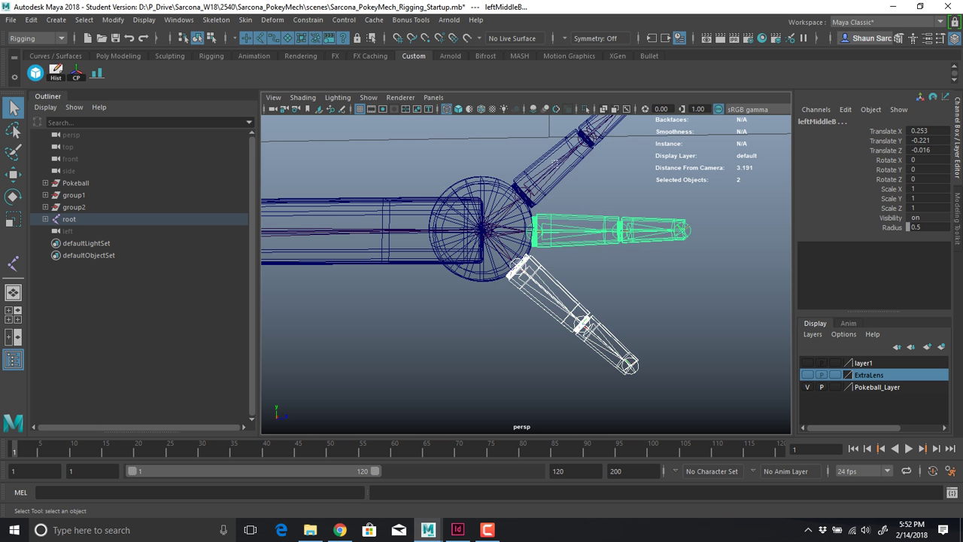
pyautogui.keyDown('shift'); pyautogui.click(555, 163); pyautogui.keyUp('shift')
pyautogui.keyDown('alt'); pyautogui.moveTo(555, 163); pyautogui.dragTo(520, 195, button='middle'); pyautogui.keyUp('alt')
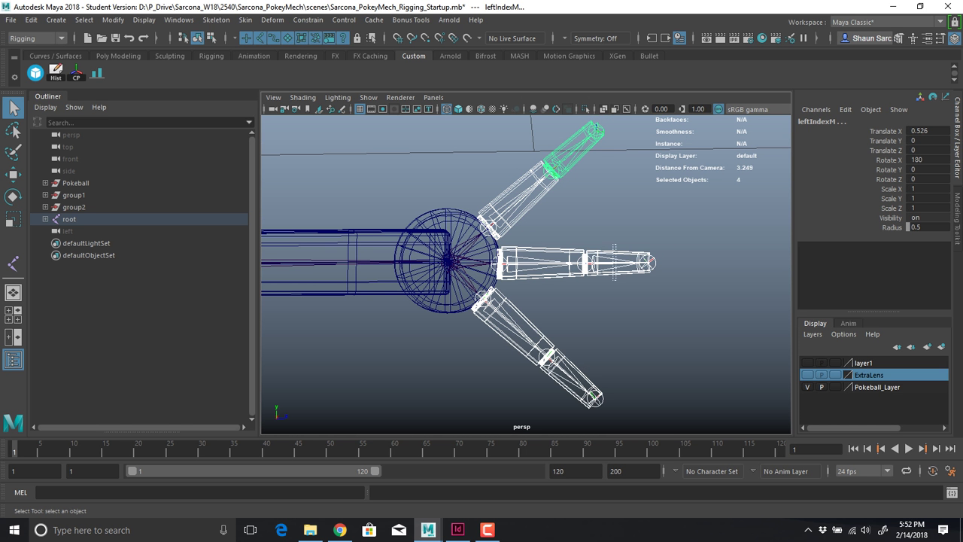
pyautogui.keyDown('shift'); pyautogui.click(615, 262); pyautogui.keyUp('shift')
pyautogui.keyDown('shift'); pyautogui.click(575, 379); pyautogui.keyUp('shift')
pyautogui.press('space')
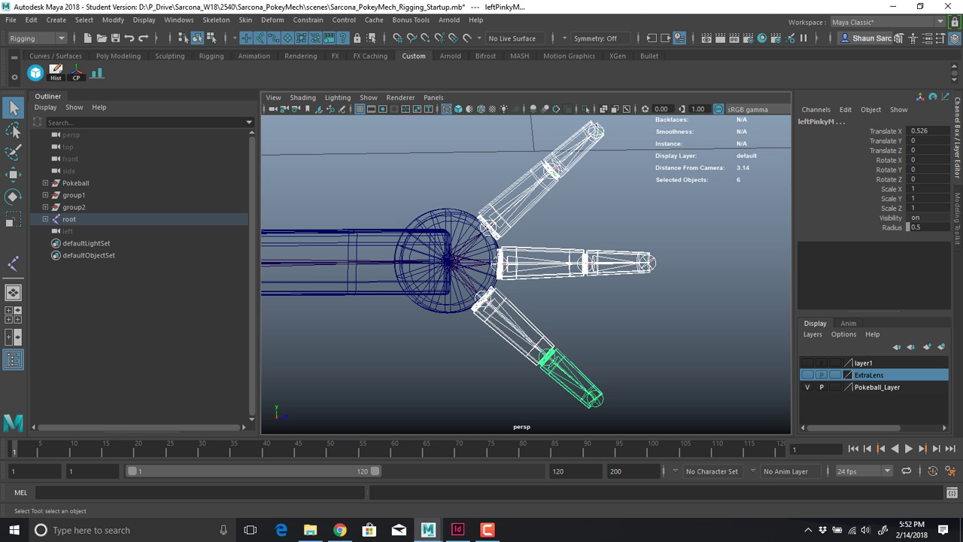
pyautogui.press('5')
pyautogui.keyDown('alt'); pyautogui.moveTo(605, 316); pyautogui.dragTo(556, 347); pyautogui.keyUp('alt')
pyautogui.keyDown('alt'); pyautogui.moveTo(555, 348); pyautogui.dragTo(536, 348, button='right'); pyautogui.keyUp('alt')
pyautogui.press('e')
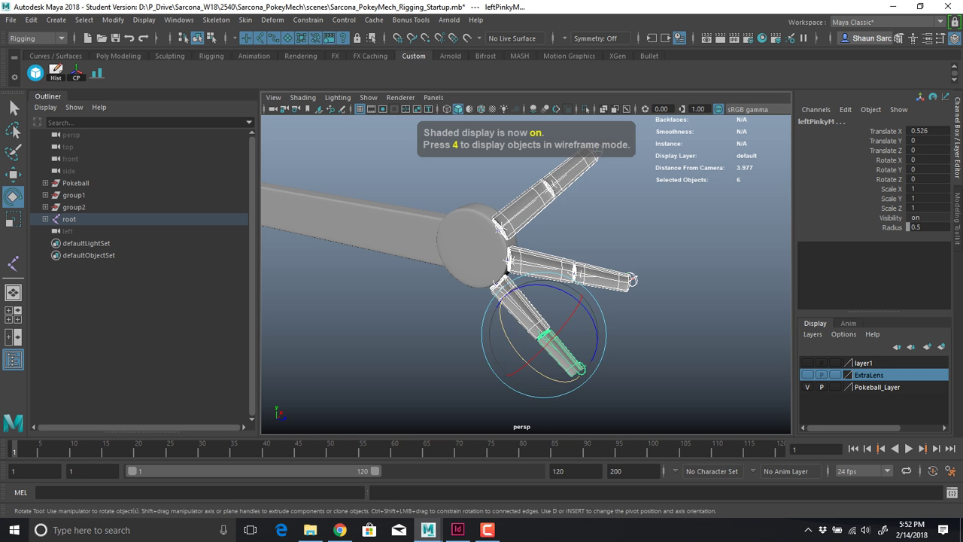
pyautogui.moveTo(552, 378); pyautogui.dragTo(497, 301)
pyautogui.hotkey('ctrl', 'z')
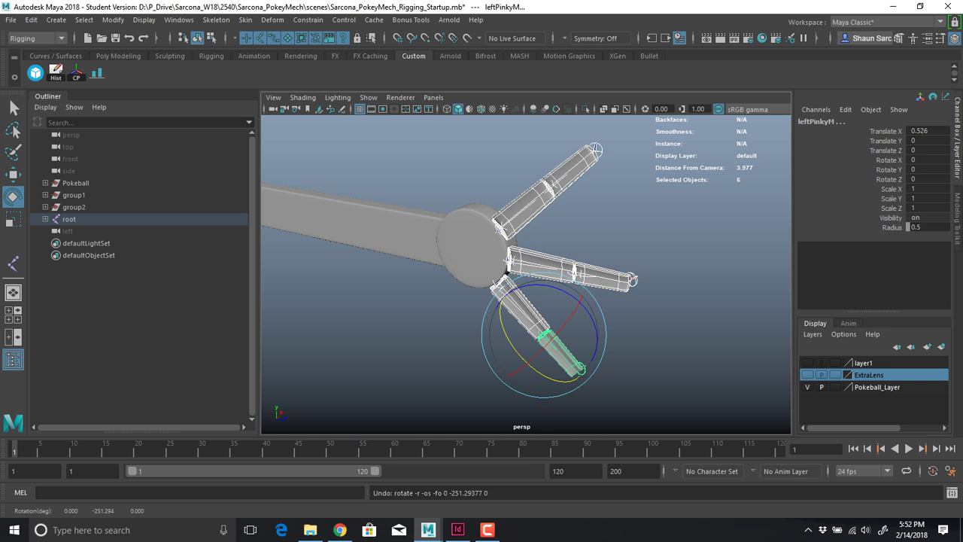
# Parent the leftPalm mesh to the leftPalm joint
pyautogui.click(636, 339)
pyautogui.keyDown('alt'); pyautogui.moveTo(542, 323); pyautogui.dragTo(640, 320); pyautogui.keyUp('alt')
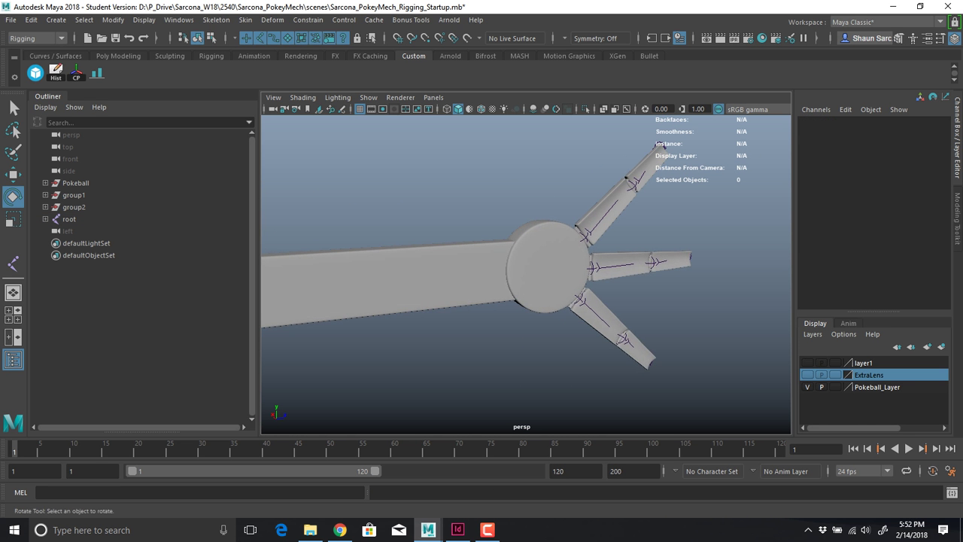
pyautogui.keyDown('alt'); pyautogui.moveTo(664, 144); pyautogui.dragTo(673, 146); pyautogui.keyUp('alt')
pyautogui.press('4')
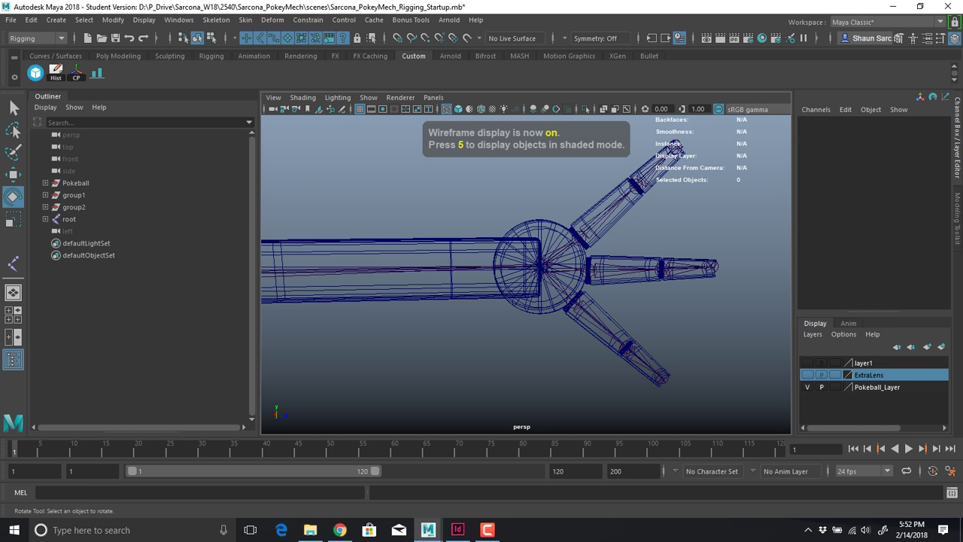
pyautogui.click(526, 302)
pyautogui.press('q')
pyautogui.keyDown('shift'); pyautogui.click(542, 268); pyautogui.keyUp('shift')
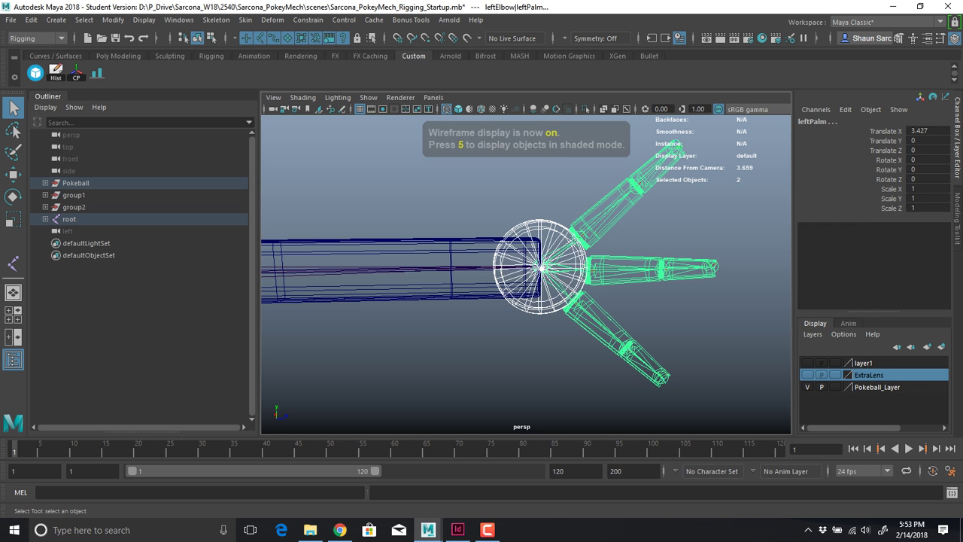
pyautogui.press('p')
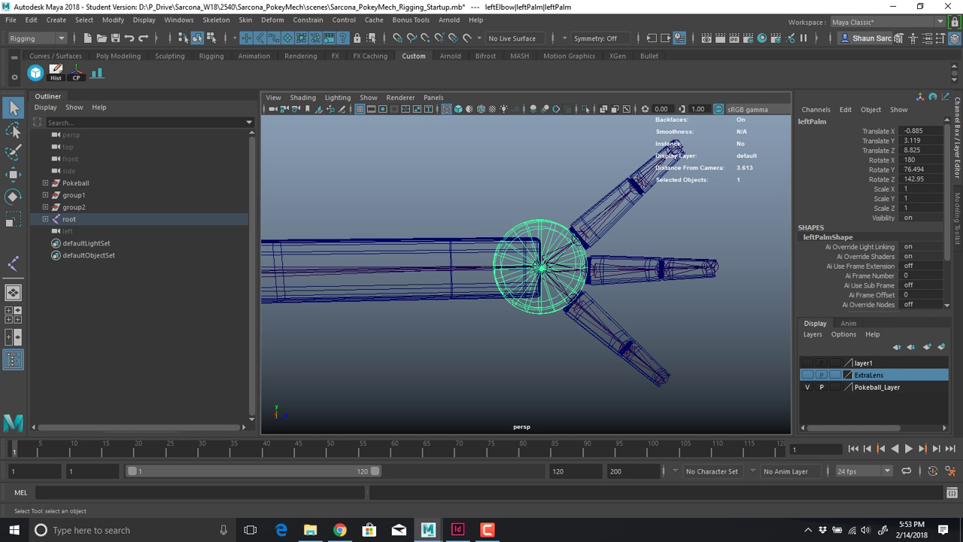
# Try rotating the leftPalm joint in shaded display and undo the rotation
pyautogui.click(528, 343)
pyautogui.click(542, 268)
pyautogui.press('e')
pyautogui.press('5')
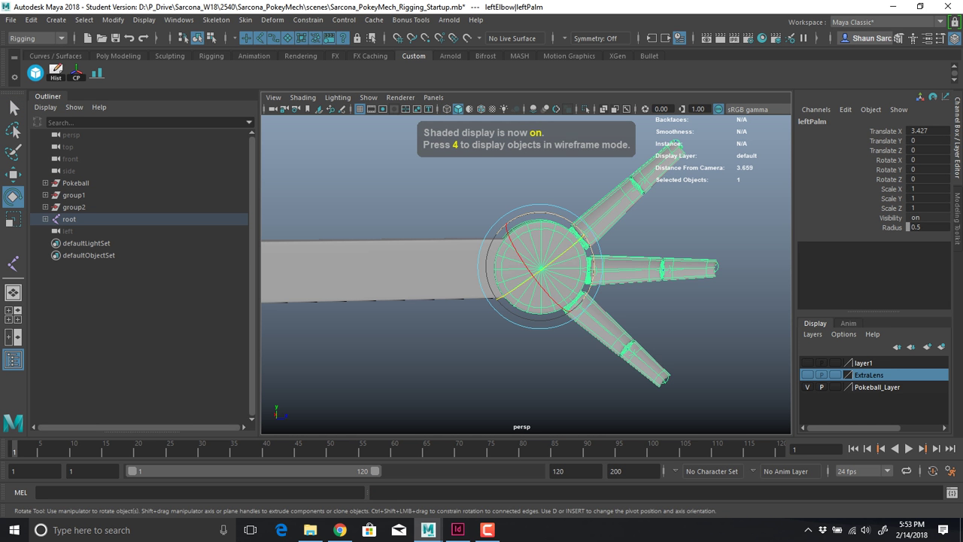
pyautogui.moveTo(594, 259)
pyautogui.mouseDown()
pyautogui.moveTo(576, 228)
pyautogui.moveTo(578, 307)
pyautogui.moveTo(575, 226)
pyautogui.moveTo(485, 245)
pyautogui.moveTo(450, 272)
pyautogui.moveTo(465, 271)
pyautogui.moveTo(468, 297)
pyautogui.mouseUp()
pyautogui.hotkey('ctrl', 'z')
# Turn on component selection and select the leftPalm joint's local rotation axis
pyautogui.press('4')
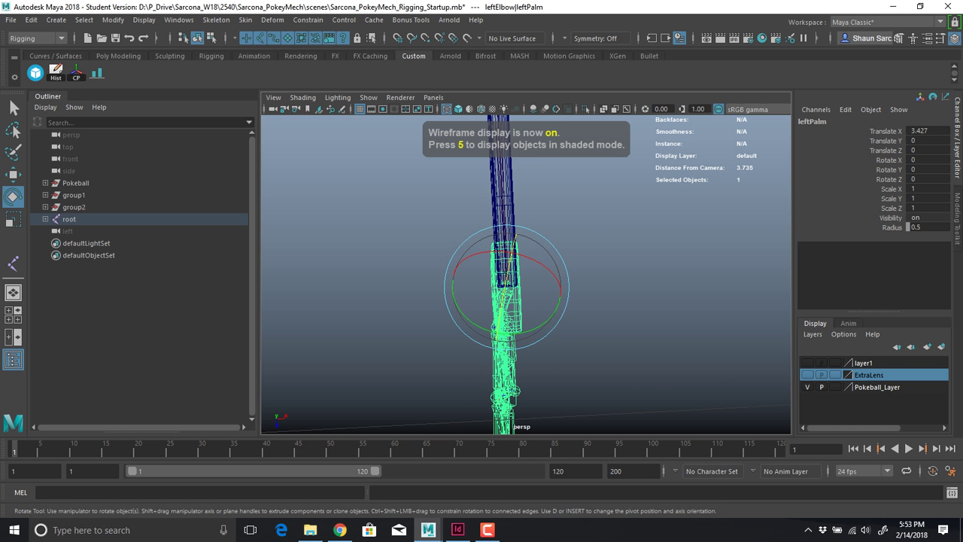
pyautogui.press('space')
pyautogui.click(567, 214)
pyautogui.keyDown('alt'); pyautogui.moveTo(566, 213); pyautogui.dragTo(617, 146); pyautogui.keyUp('alt')
pyautogui.press('space')
pyautogui.press('f')
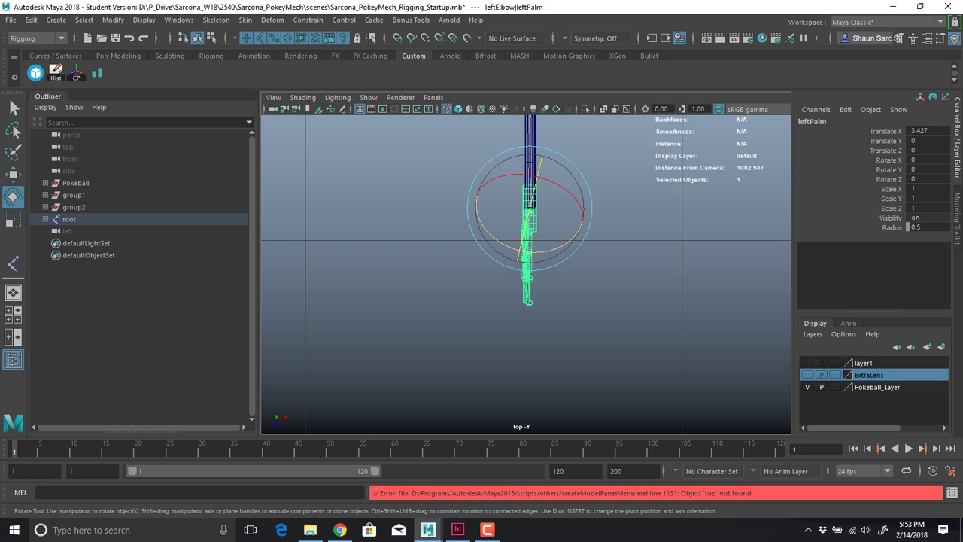
pyautogui.keyDown('alt'); pyautogui.moveTo(523, 251); pyautogui.dragTo(572, 226, button='right'); pyautogui.keyUp('alt')
pyautogui.keyDown('alt'); pyautogui.moveTo(564, 196); pyautogui.dragTo(528, 318, button='middle'); pyautogui.keyUp('alt')
pyautogui.keyDown('alt'); pyautogui.moveTo(528, 319); pyautogui.dragTo(557, 316, button='right'); pyautogui.keyUp('alt')
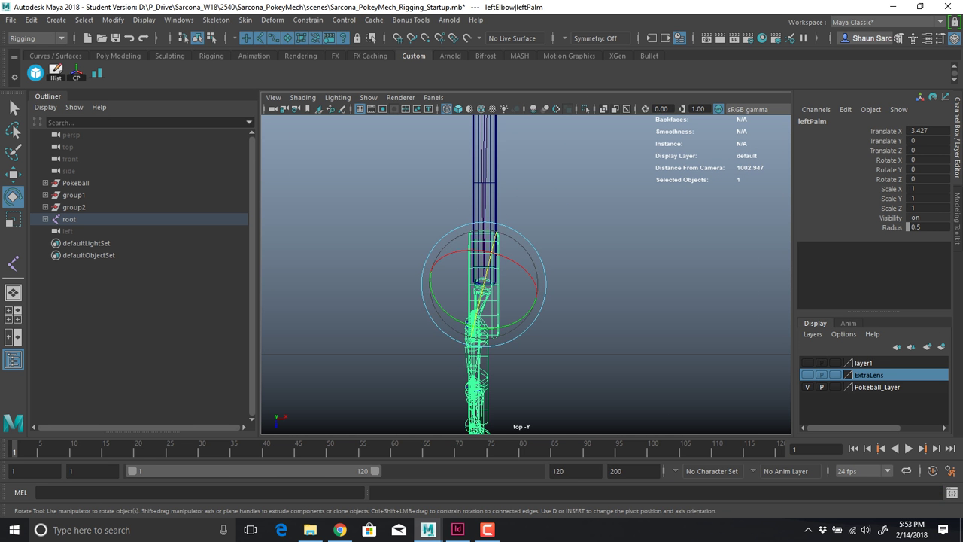
pyautogui.press('F8')
pyautogui.click(467, 280)
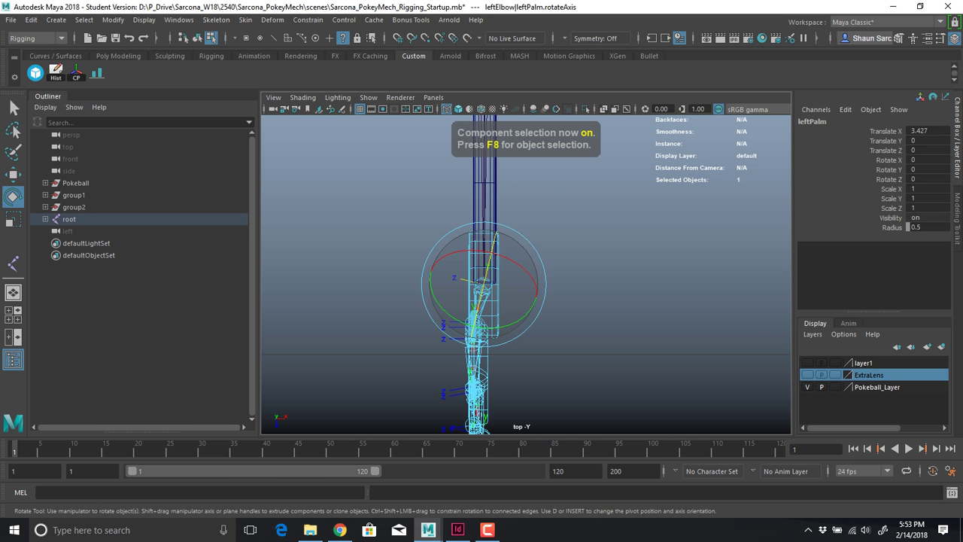
# In the side view, rotate the leftPalm joint's local rotation axis to line up roughly with the forearm
pyautogui.moveTo(515, 324); pyautogui.dragTo(523, 317)
pyautogui.press('space')
pyautogui.moveTo(515, 263); pyautogui.dragTo(587, 263)
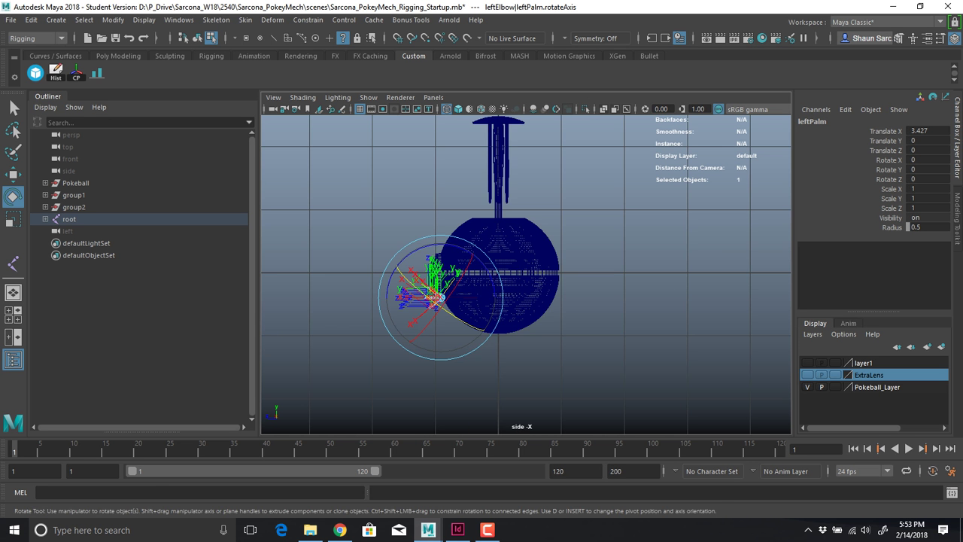
pyautogui.moveTo(510, 290); pyautogui.dragTo(556, 290)
pyautogui.press('space')
pyautogui.click(557, 290)
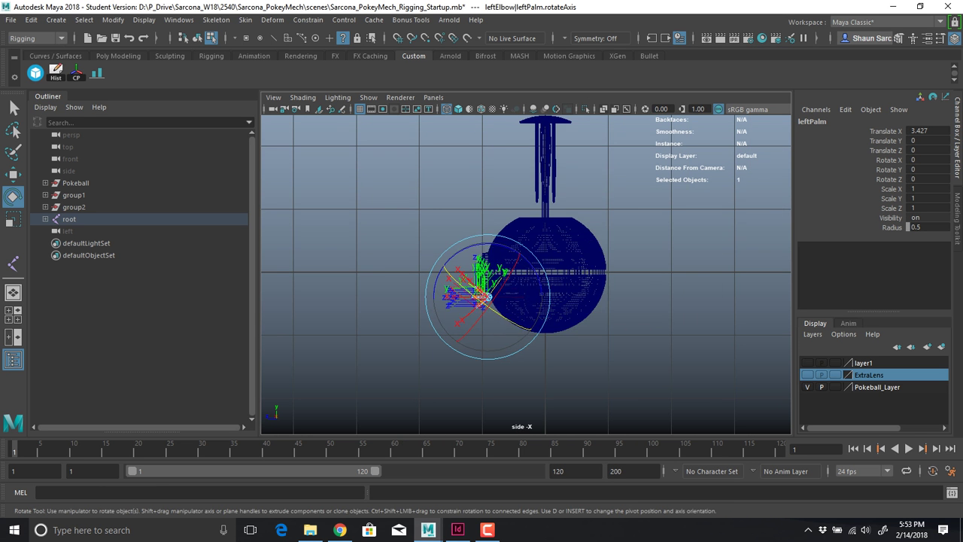
pyautogui.keyDown('alt'); pyautogui.moveTo(557, 291); pyautogui.dragTo(655, 290, button='right'); pyautogui.keyUp('alt')
pyautogui.keyDown('alt'); pyautogui.moveTo(421, 339); pyautogui.dragTo(551, 293, button='middle'); pyautogui.keyUp('alt')
pyautogui.keyDown('alt'); pyautogui.moveTo(551, 293); pyautogui.dragTo(647, 301, button='right'); pyautogui.keyUp('alt')
pyautogui.keyDown('alt'); pyautogui.moveTo(602, 331); pyautogui.dragTo(527, 230, button='middle'); pyautogui.keyUp('alt')
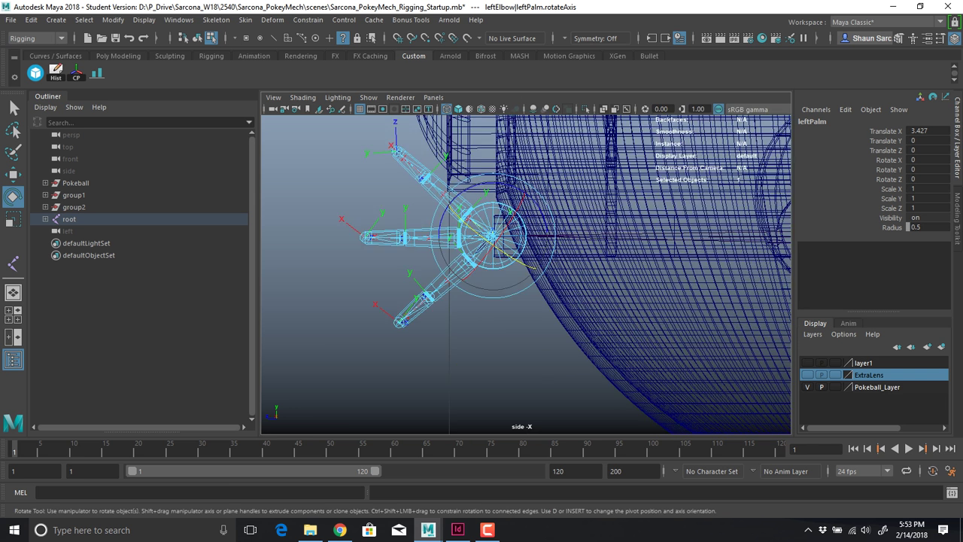
pyautogui.keyDown('alt'); pyautogui.moveTo(527, 231); pyautogui.dragTo(587, 241, button='right'); pyautogui.keyUp('alt')
pyautogui.keyDown('alt'); pyautogui.moveTo(465, 205); pyautogui.dragTo(510, 276, button='middle'); pyautogui.keyUp('alt')
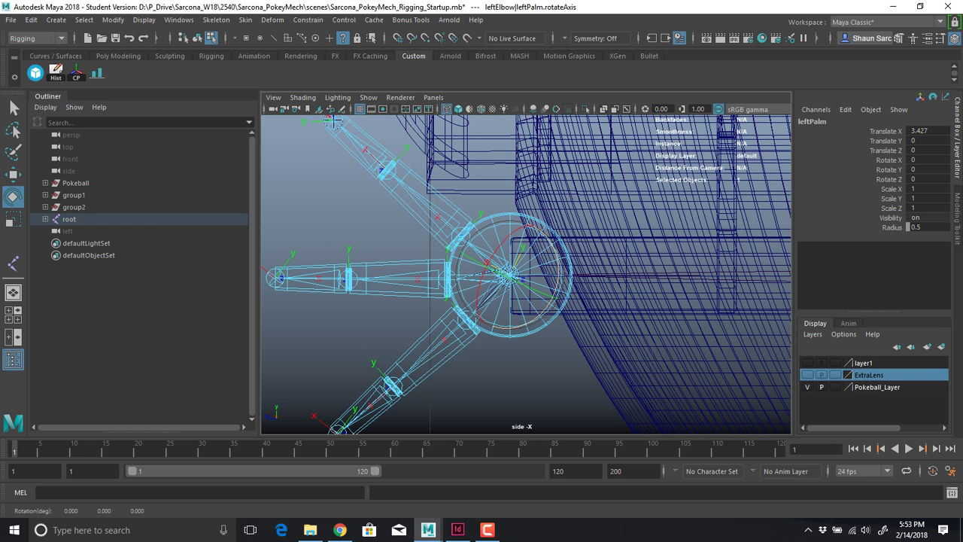
pyautogui.moveTo(559, 262); pyautogui.dragTo(557, 247)
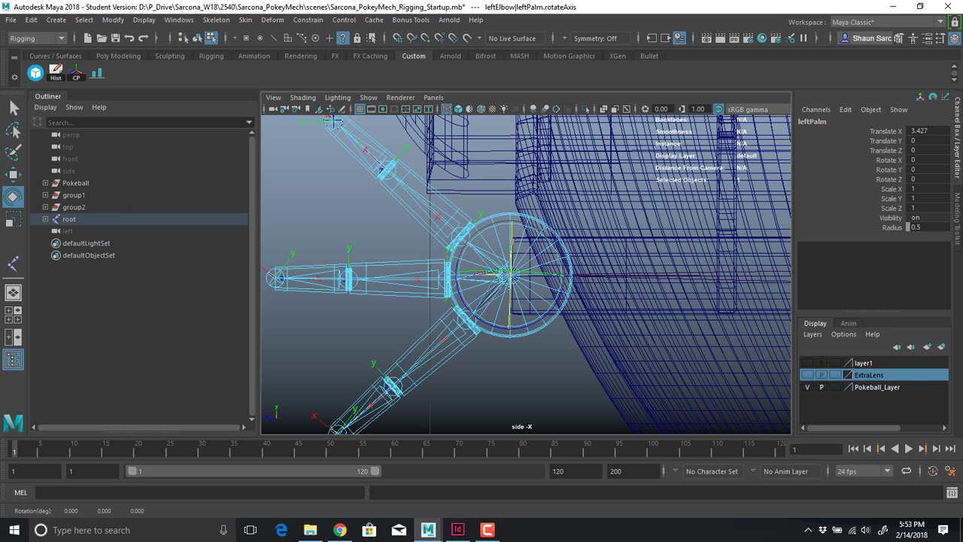
# Enlarge the rotate manipulator and change the viewport background to black
pyautogui.press('=')
pyautogui.press('=')
pyautogui.press('=')
pyautogui.press('=')
pyautogui.press('=')
pyautogui.press('=')
pyautogui.press('=')
pyautogui.press('=')
pyautogui.press('=')
pyautogui.press('=')
pyautogui.press('=')
pyautogui.press('=')
pyautogui.press('=')
pyautogui.press('=')
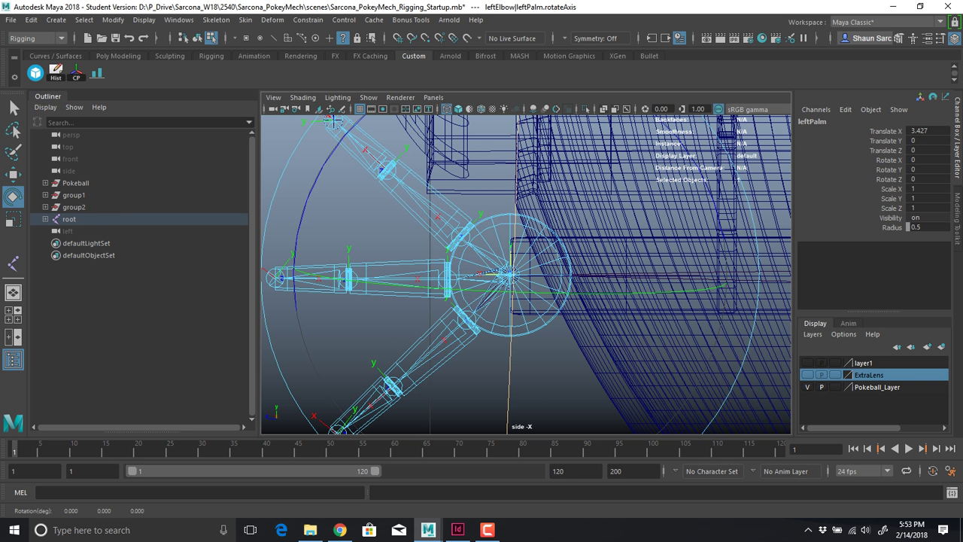
pyautogui.hotkey('alt', 'b')
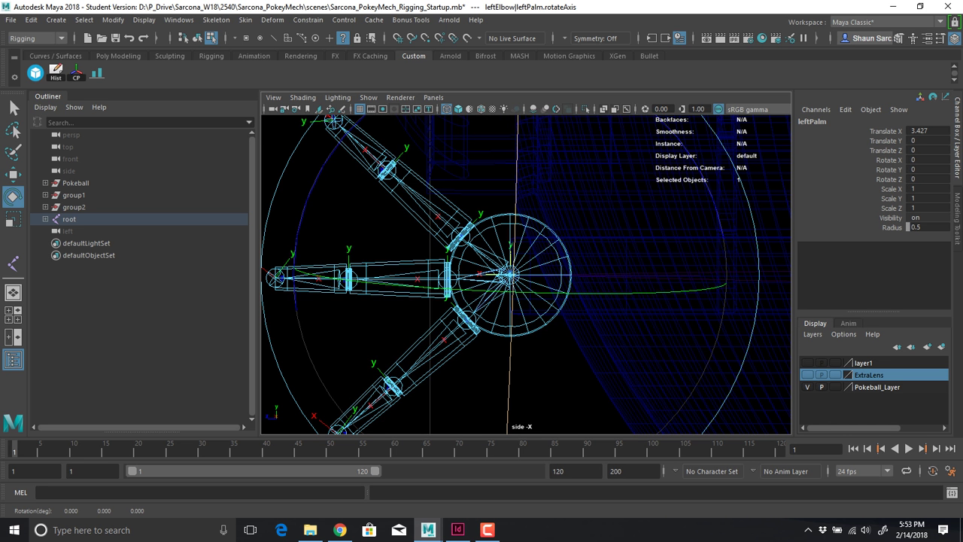
# Fine-tune the leftPalm local rotation axis so its rings run exactly horizontal and vertical in the side view
pyautogui.moveTo(516, 204); pyautogui.dragTo(516, 201)
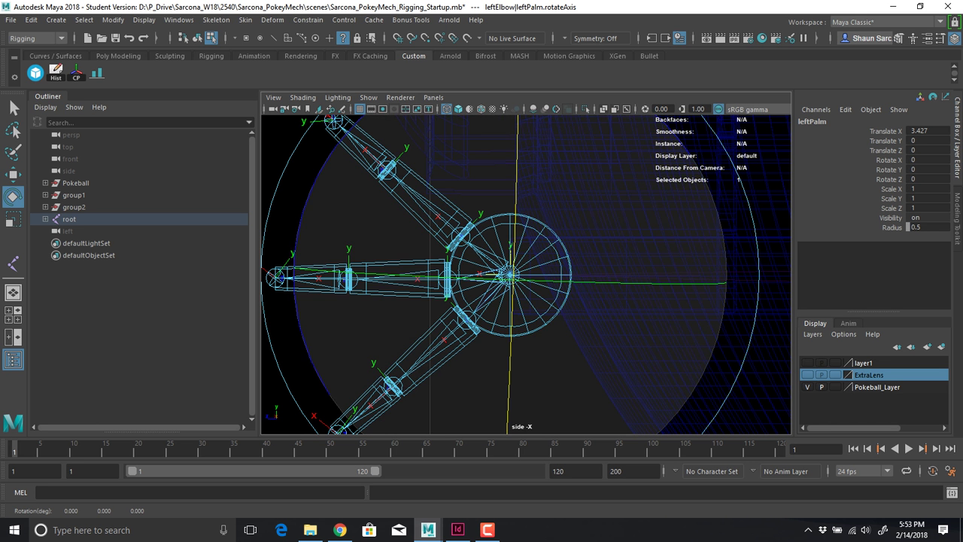
pyautogui.press('4')
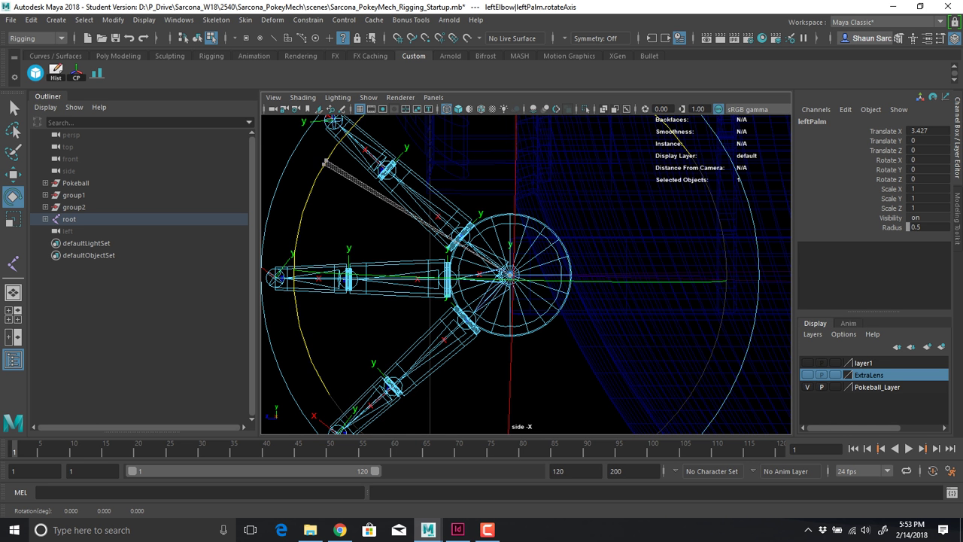
pyautogui.press('5')
pyautogui.press('4')
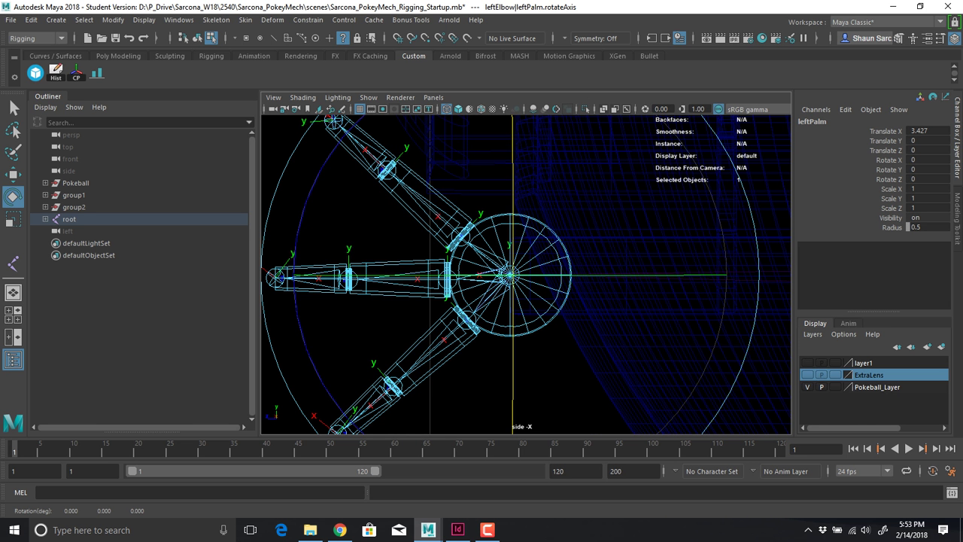
pyautogui.press('5')
pyautogui.press('4')
pyautogui.press('5')
pyautogui.press('4')
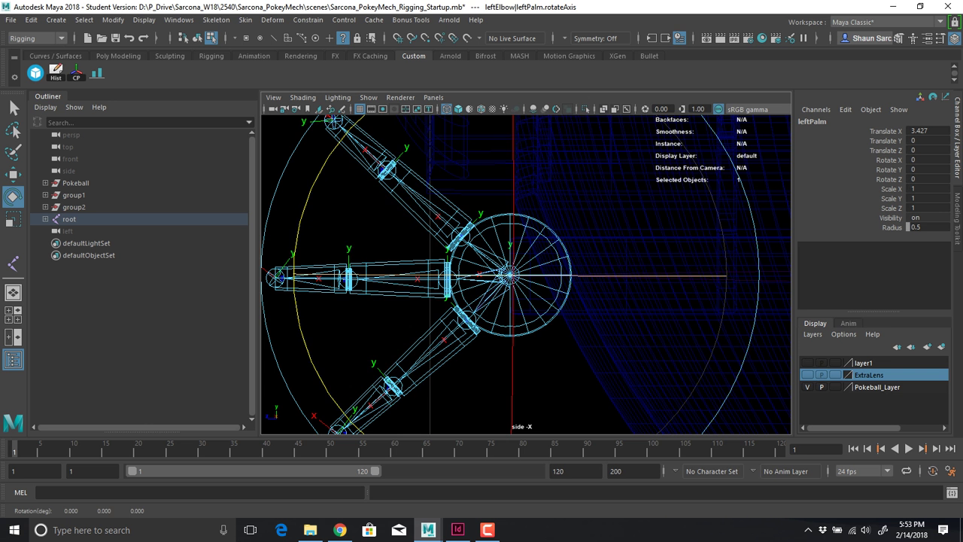
# Return to the shaded perspective view with a smaller rotate manipulator and object selection on
pyautogui.press('space')
pyautogui.moveTo(488, 274); pyautogui.dragTo(487, 242)
pyautogui.press('5')
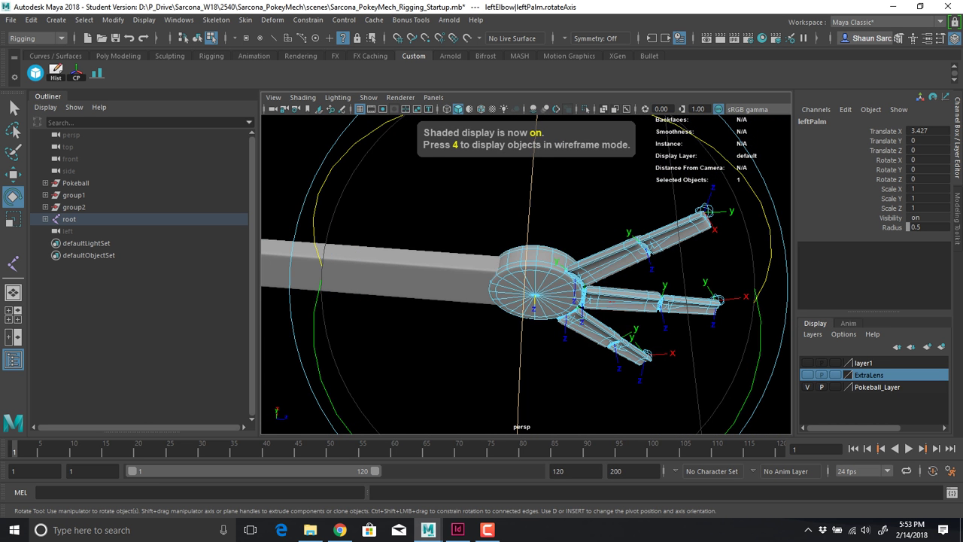
pyautogui.press('-')
pyautogui.press('-')
pyautogui.press('-')
pyautogui.press('-')
pyautogui.press('-')
pyautogui.press('-')
pyautogui.press('=')
pyautogui.press('=')
pyautogui.press('=')
pyautogui.press('=')
pyautogui.press('=')
pyautogui.press('=')
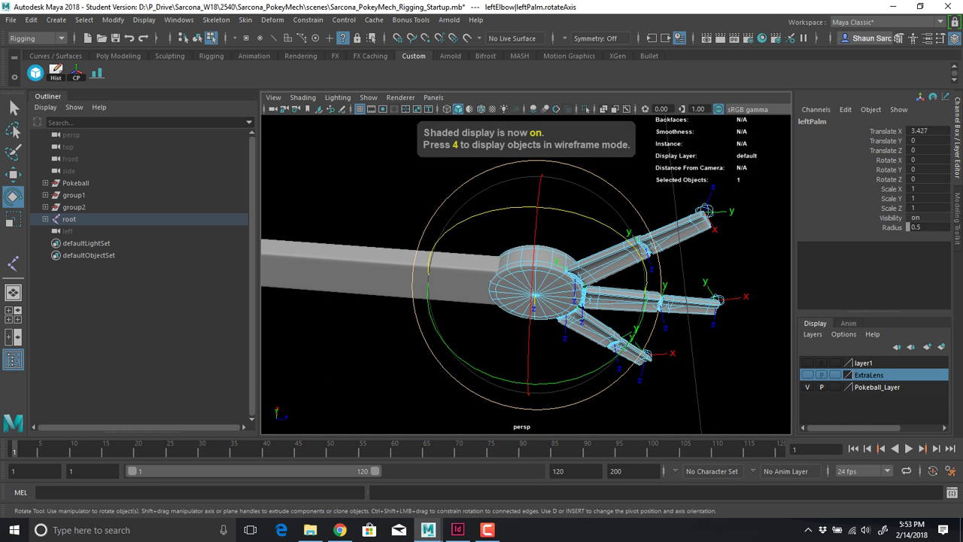
pyautogui.press('F8')
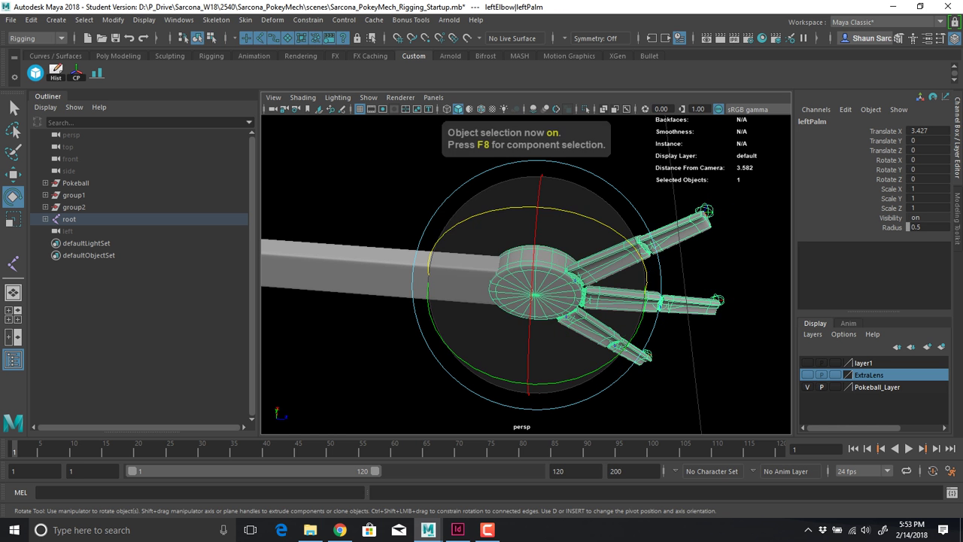
# Try rotating the leftPalm joint about its realigned Y and Z axes, and undo the rotations
pyautogui.hotkey('ctrl', 'z')
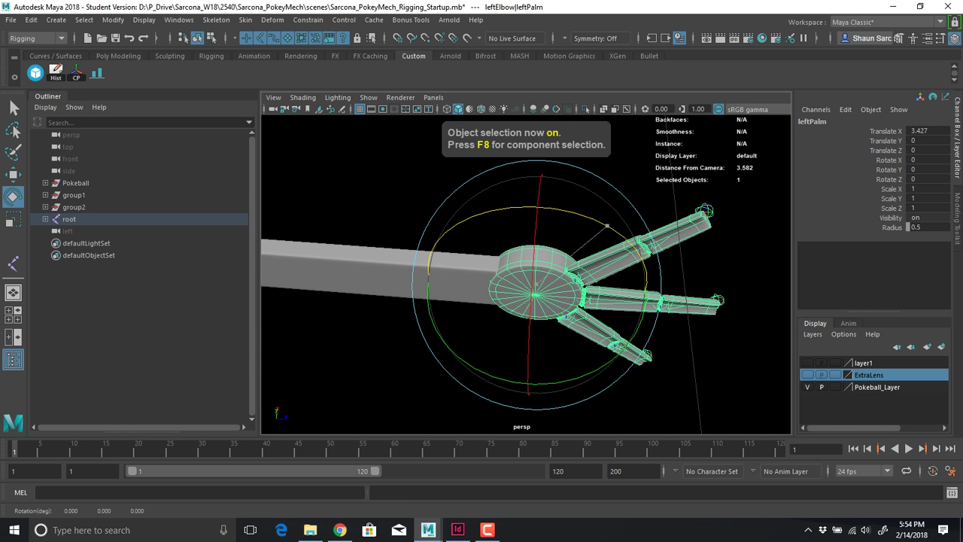
pyautogui.moveTo(616, 356); pyautogui.dragTo(641, 331)
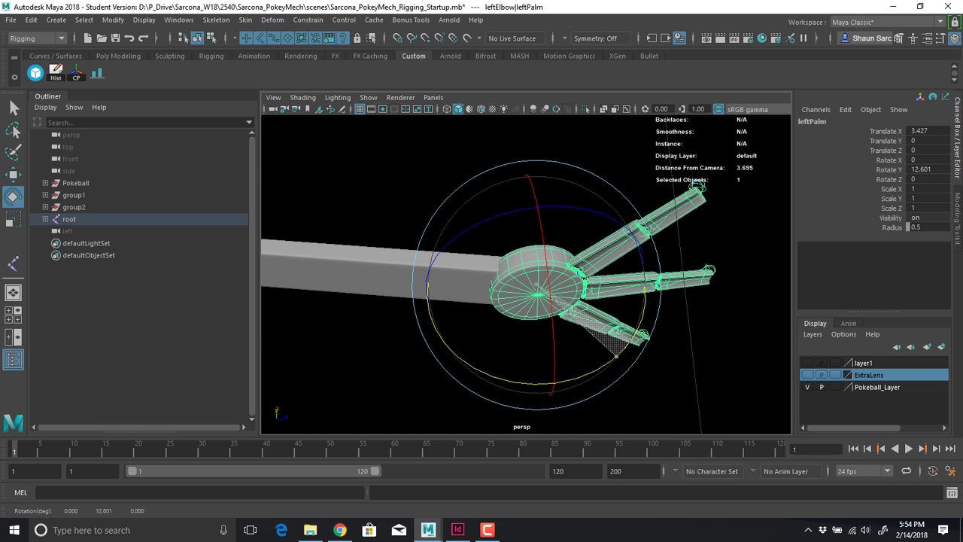
pyautogui.hotkey('ctrl', 'z')
pyautogui.moveTo(561, 208); pyautogui.dragTo(496, 210)
pyautogui.hotkey('ctrl', 'z')
# Select the leftForearm mesh and frame it in wireframe display
pyautogui.scroll(-4, 519, 275)
pyautogui.keyDown('alt'); pyautogui.moveTo(452, 279); pyautogui.dragTo(613, 301, button='middle'); pyautogui.keyUp('alt')
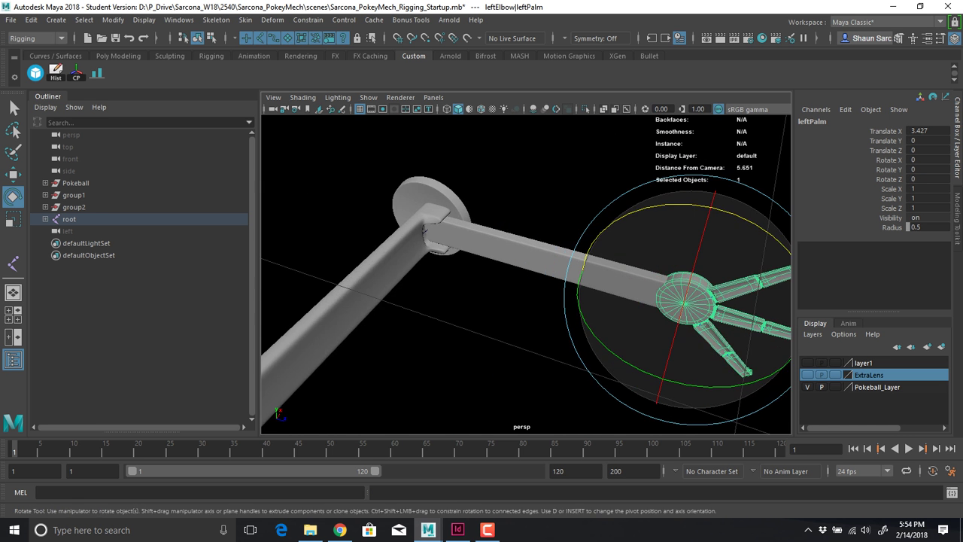
pyautogui.keyDown('alt'); pyautogui.moveTo(613, 301); pyautogui.dragTo(459, 301); pyautogui.keyUp('alt')
pyautogui.press('4')
pyautogui.click(522, 202)
pyautogui.moveTo(504, 214)
pyautogui.keyDown('alt'); pyautogui.mouseDown()
pyautogui.moveTo(568, 233)
pyautogui.moveTo(579, 263)
pyautogui.moveTo(639, 256)
pyautogui.mouseUp(); pyautogui.keyUp('alt')
pyautogui.press('q')
pyautogui.scroll(3, 526, 274)
pyautogui.click(519, 331)
pyautogui.press('5')
pyautogui.click(575, 258)
pyautogui.press('f')
pyautogui.press('4')
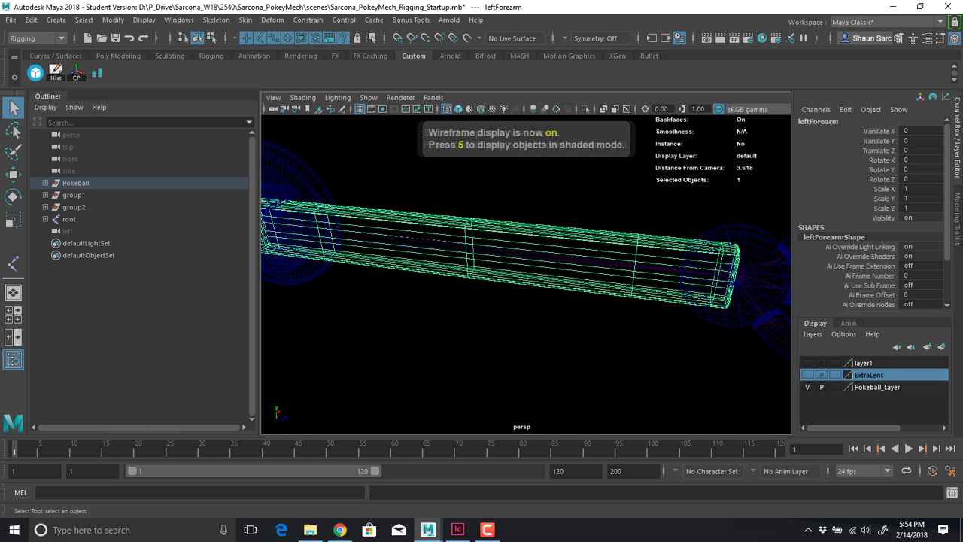
# Change the perspective viewport's background from black to plain gray
pyautogui.hotkey('alt', 'b')
pyautogui.hotkey('alt', 'b')
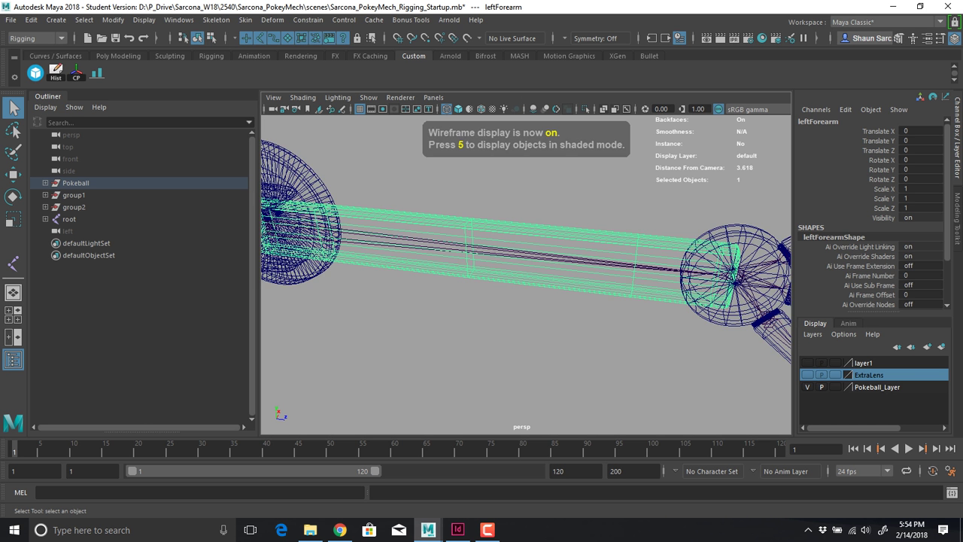
# Try parenting the leftForearm mesh to the leftPalm joint
pyautogui.keyDown('alt'); pyautogui.moveTo(647, 274); pyautogui.dragTo(512, 268); pyautogui.keyUp('alt')
pyautogui.keyDown('shift'); pyautogui.click(602, 269); pyautogui.keyUp('shift')
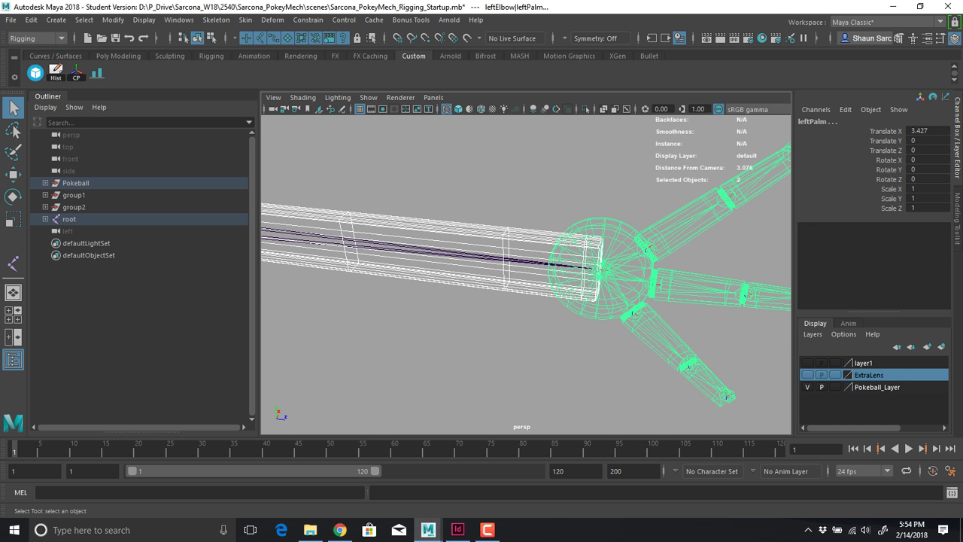
pyautogui.press('p')
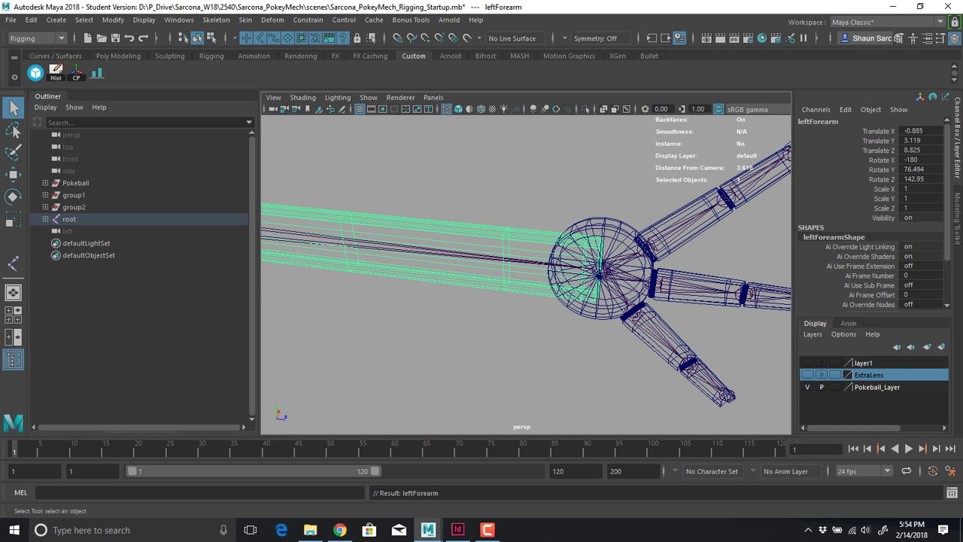
# Try rotating the leftPalm joint in shaded display, undo the rotation and return to the leftForearm selection
pyautogui.click(601, 270)
pyautogui.press('f')
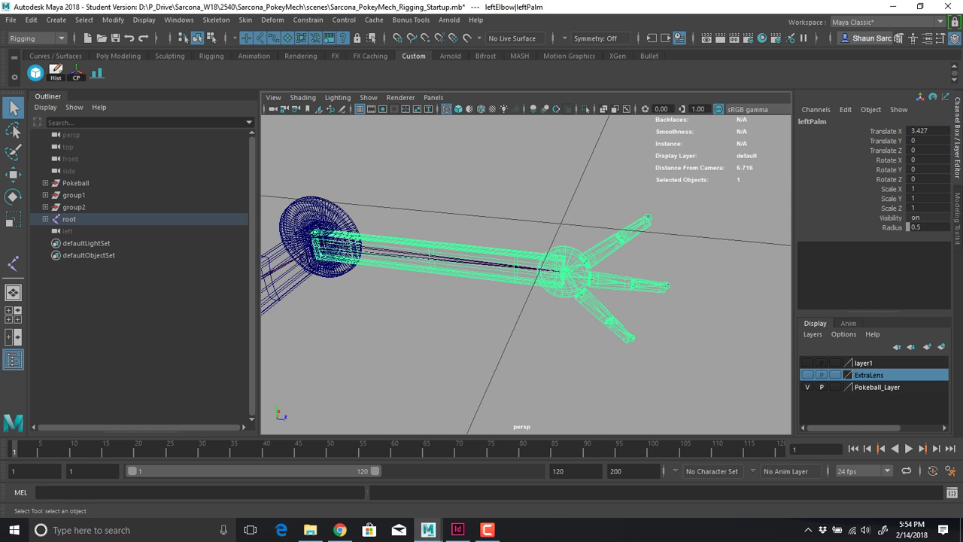
pyautogui.press('e')
pyautogui.press('5')
pyautogui.moveTo(603, 333); pyautogui.dragTo(456, 276)
pyautogui.hotkey('ctrl', 'z')
pyautogui.hotkey('ctrl', 'z')
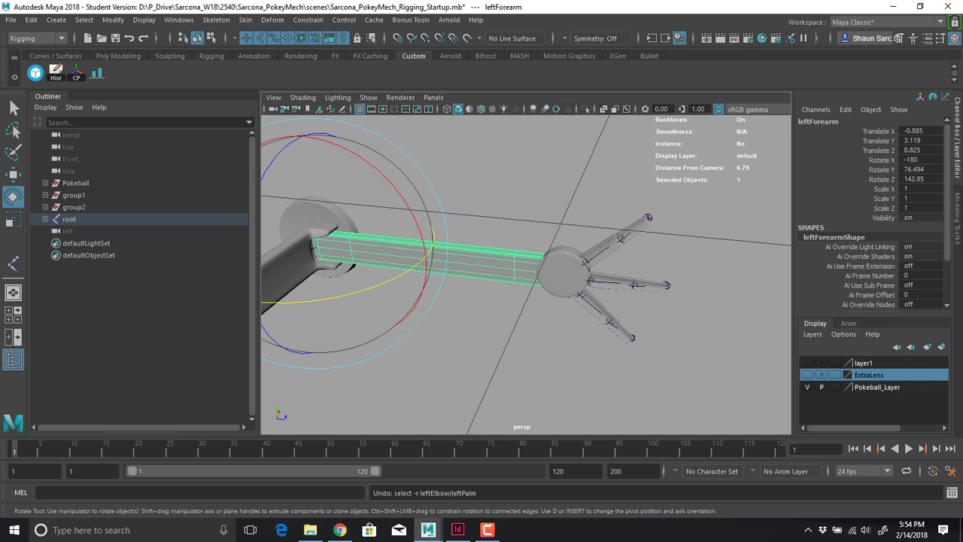
# Parent the leftForearm mesh to the leftElbow joint, using wireframe display to reach the joint
pyautogui.keyDown('alt'); pyautogui.moveTo(422, 279); pyautogui.dragTo(346, 260); pyautogui.keyUp('alt')
pyautogui.keyDown('alt'); pyautogui.moveTo(346, 260); pyautogui.dragTo(422, 263, button='right'); pyautogui.keyUp('alt')
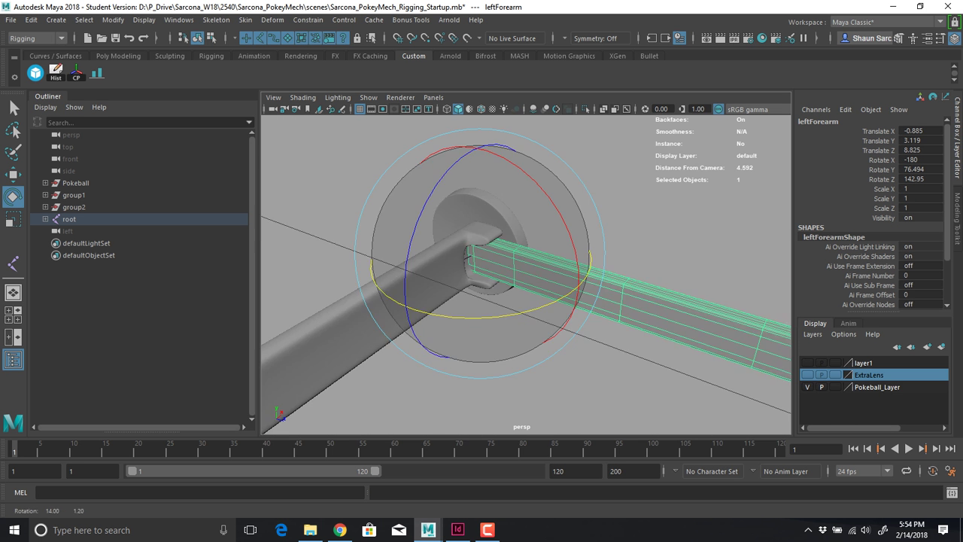
pyautogui.keyDown('alt'); pyautogui.moveTo(421, 264); pyautogui.dragTo(466, 275); pyautogui.keyUp('alt')
pyautogui.press('4')
pyautogui.press('q')
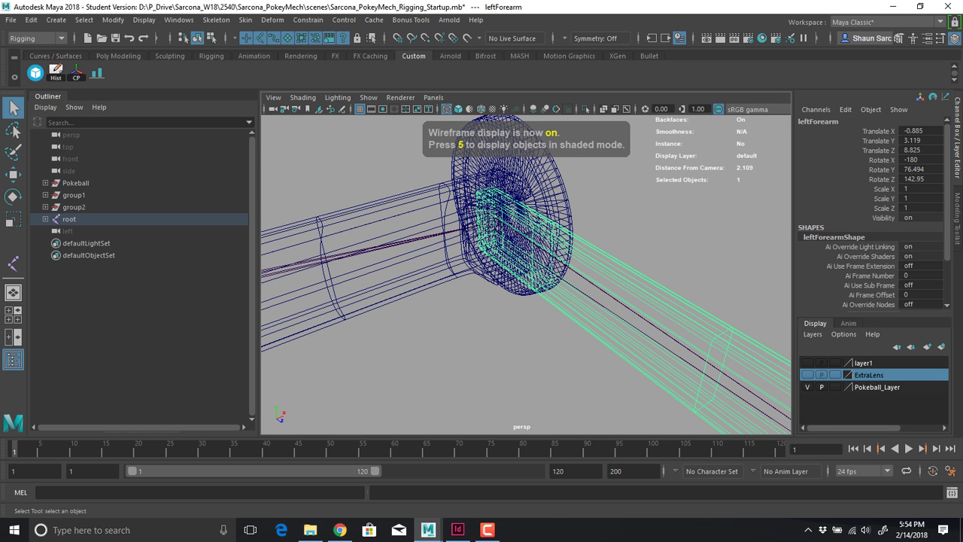
pyautogui.keyDown('shift'); pyautogui.click(489, 224); pyautogui.keyUp('shift')
pyautogui.press('p')
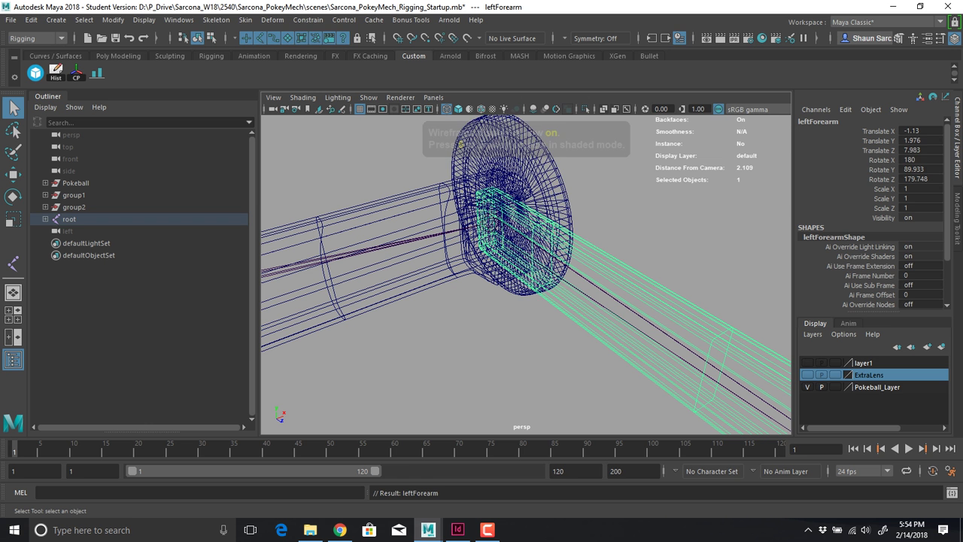
# Parent the leftElbowCap mesh to the leftElbow joint
pyautogui.click(541, 155)
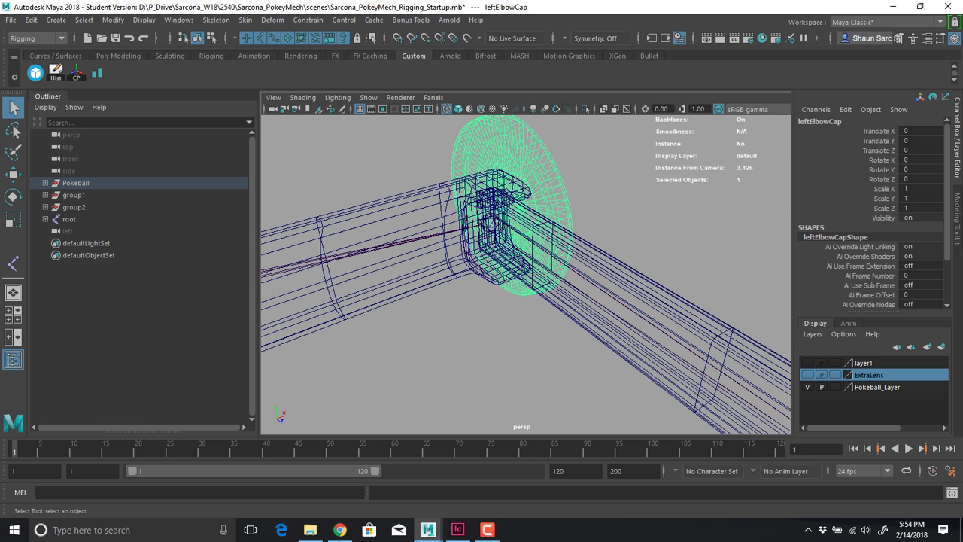
pyautogui.keyDown('shift'); pyautogui.click(490, 224); pyautogui.keyUp('shift')
pyautogui.press('p')
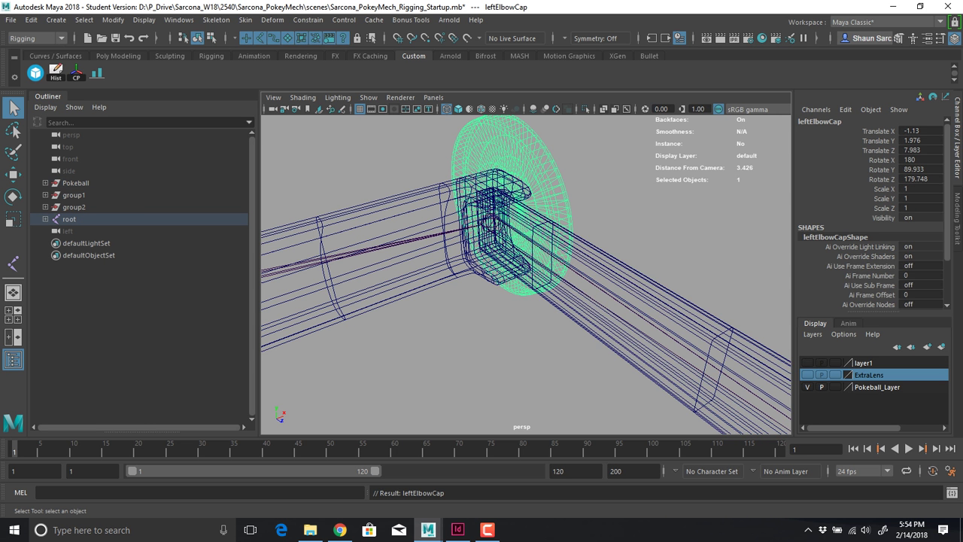
# Try rotating the leftElbow joint in shaded display, and undo the rotation
pyautogui.press('5')
pyautogui.press('Up')
pyautogui.press('e')
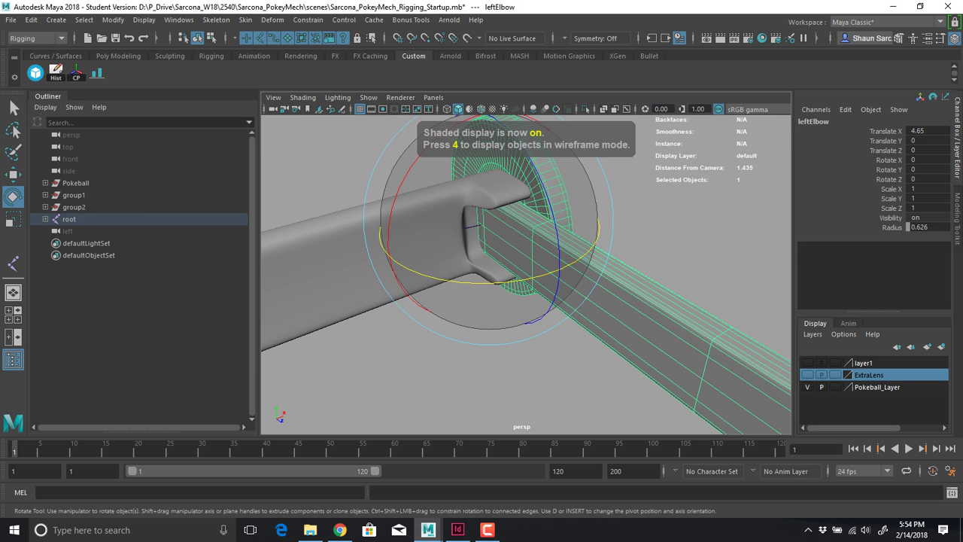
pyautogui.moveTo(529, 280); pyautogui.dragTo(406, 244)
pyautogui.hotkey('ctrl', 'z')
pyautogui.keyDown('alt'); pyautogui.moveTo(406, 244); pyautogui.dragTo(451, 226, button='right'); pyautogui.keyUp('alt')
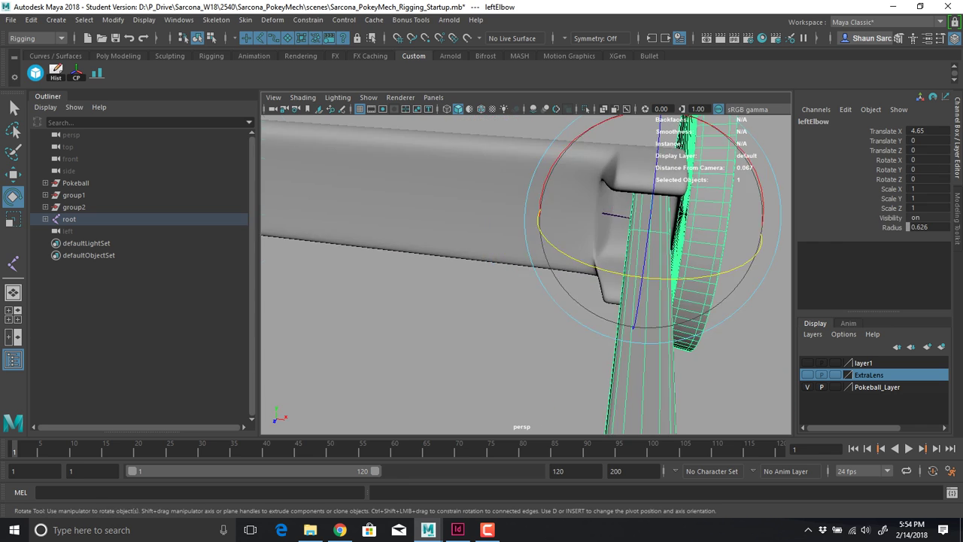
# Parent the leftBicep mesh to the leftShoulder joint and return to shaded display
pyautogui.click(451, 215)
pyautogui.press('4')
pyautogui.keyDown('alt'); pyautogui.moveTo(451, 226); pyautogui.dragTo(598, 218, button='middle'); pyautogui.keyUp('alt')
pyautogui.keyDown('alt'); pyautogui.moveTo(599, 218); pyautogui.dragTo(519, 248, button='right'); pyautogui.keyUp('alt')
pyautogui.keyDown('alt'); pyautogui.moveTo(519, 248); pyautogui.dragTo(595, 278); pyautogui.keyUp('alt')
pyautogui.keyDown('shift'); pyautogui.click(602, 316); pyautogui.keyUp('shift')
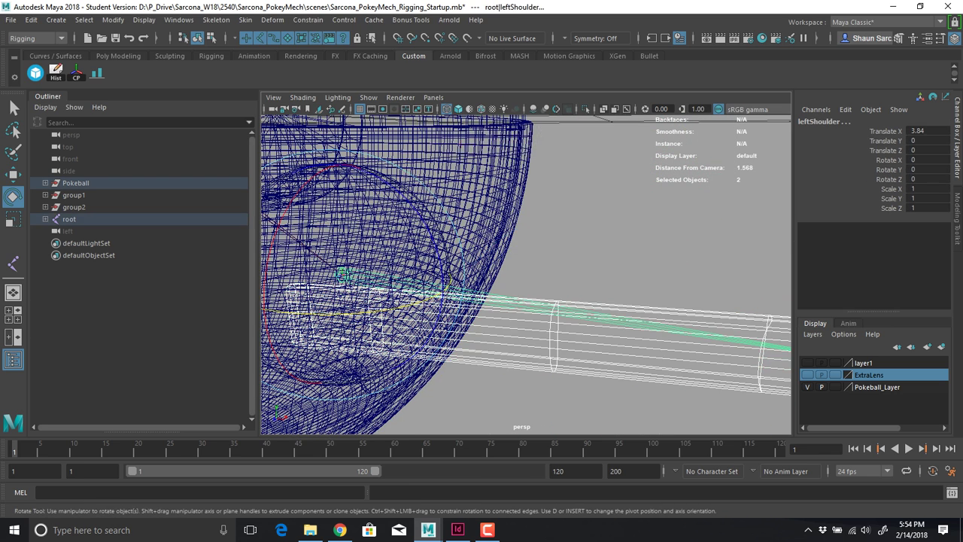
pyautogui.press('p')
pyautogui.press('5')
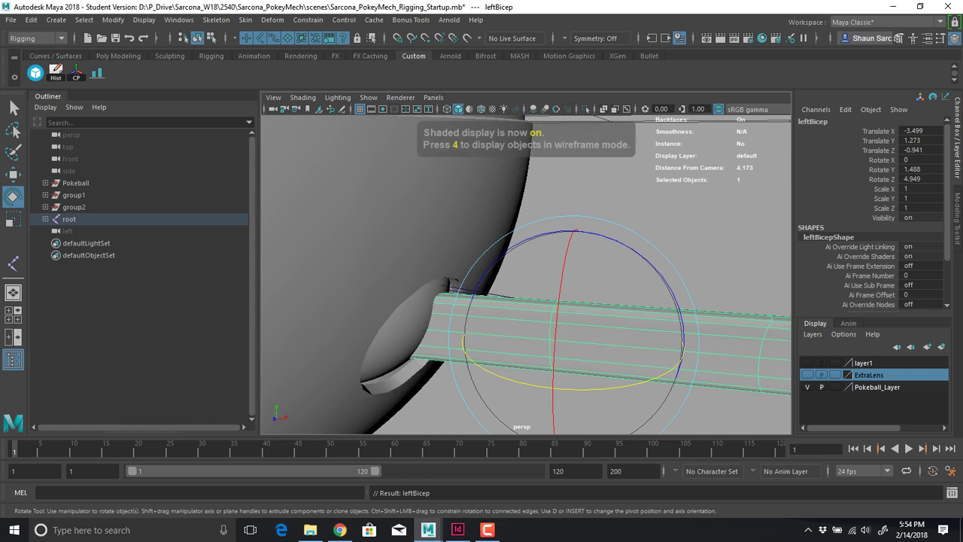
# Try rotating the leftShoulder joint about its Y axis, and undo the rotation
pyautogui.press('4')
pyautogui.click(602, 317)
pyautogui.scroll(-4, 526, 275)
pyautogui.press('5')
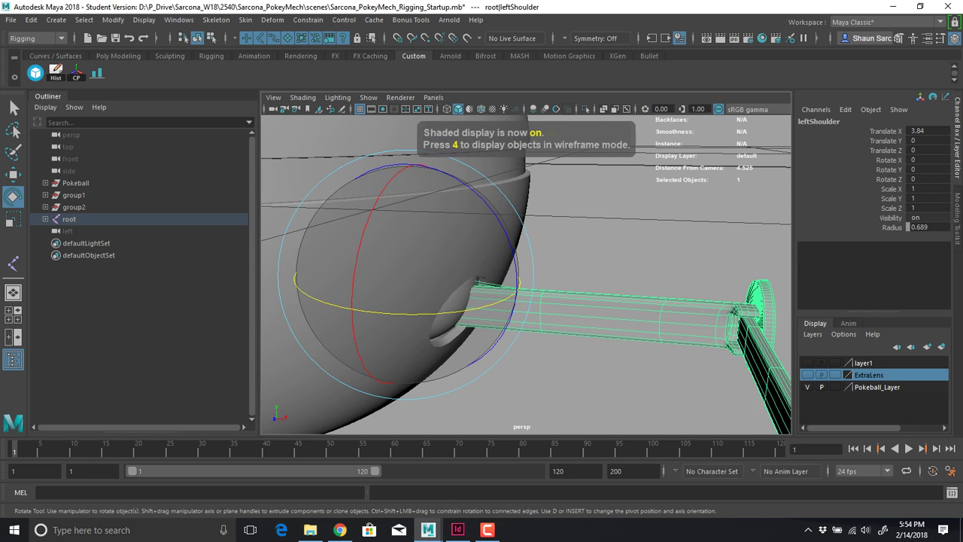
pyautogui.moveTo(493, 304)
pyautogui.mouseDown()
pyautogui.moveTo(430, 313)
pyautogui.moveTo(483, 306)
pyautogui.moveTo(440, 313)
pyautogui.moveTo(460, 311)
pyautogui.mouseUp()
pyautogui.hotkey('ctrl', 'z')
# Parent the leftShoulder ball mesh inside the body to the leftShoulder joint in wireframe display
pyautogui.press('4')
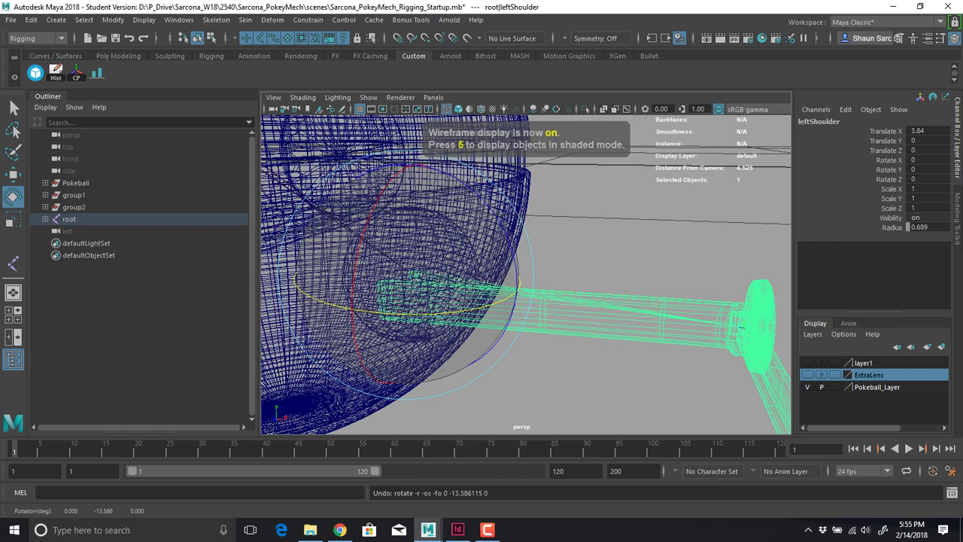
pyautogui.keyDown('alt'); pyautogui.moveTo(464, 310); pyautogui.dragTo(549, 312, button='middle'); pyautogui.keyUp('alt')
pyautogui.press('q')
pyautogui.click(513, 249)
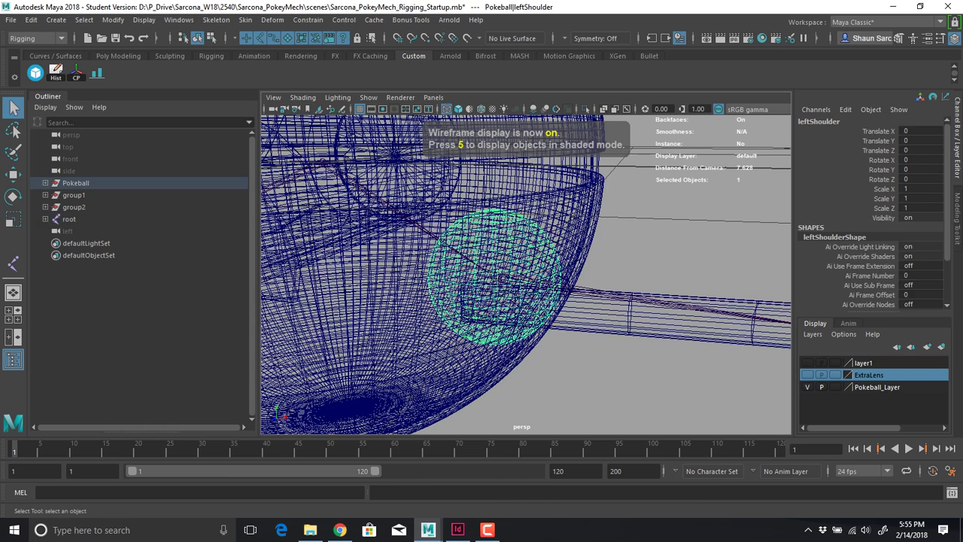
pyautogui.keyDown('shift'); pyautogui.click(603, 293); pyautogui.keyUp('shift')
pyautogui.press('p')
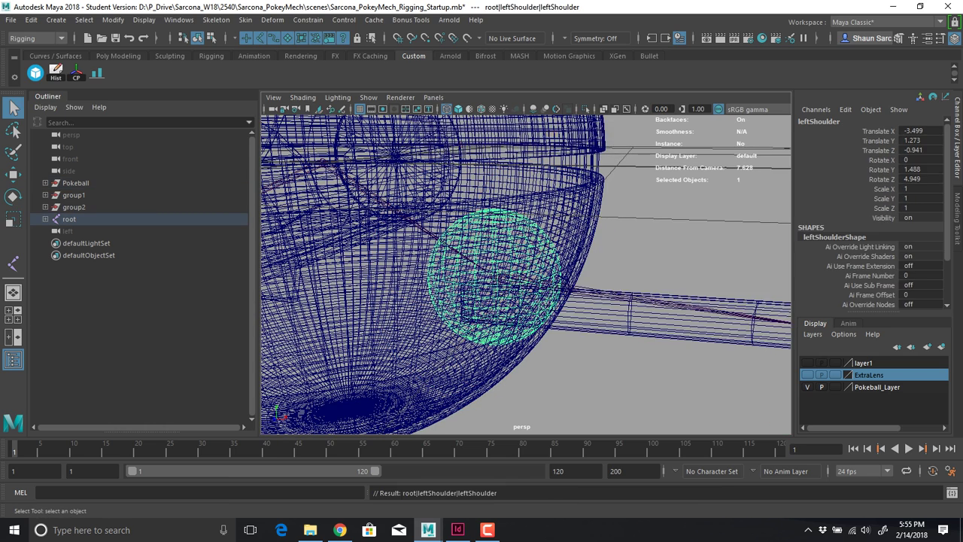
# Parent the right index fingertip mesh and its hinge rod to the rightIndexM joint
pyautogui.keyDown('alt'); pyautogui.moveTo(499, 279); pyautogui.dragTo(632, 328, button='middle'); pyautogui.keyUp('alt')
pyautogui.keyDown('alt'); pyautogui.moveTo(632, 328); pyautogui.dragTo(482, 316, button='right'); pyautogui.keyUp('alt')
pyautogui.keyDown('alt'); pyautogui.moveTo(481, 316); pyautogui.dragTo(707, 298); pyautogui.keyUp('alt')
pyautogui.keyDown('alt'); pyautogui.moveTo(666, 311); pyautogui.dragTo(568, 272, button='middle'); pyautogui.keyUp('alt')
pyautogui.keyDown('alt'); pyautogui.moveTo(568, 272); pyautogui.dragTo(678, 272, button='right'); pyautogui.keyUp('alt')
pyautogui.keyDown('alt'); pyautogui.moveTo(678, 272); pyautogui.dragTo(410, 369, button='middle'); pyautogui.keyUp('alt')
pyautogui.keyDown('alt'); pyautogui.moveTo(410, 369); pyautogui.dragTo(485, 369, button='right'); pyautogui.keyUp('alt')
pyautogui.keyDown('alt'); pyautogui.moveTo(485, 369); pyautogui.dragTo(583, 390, button='middle'); pyautogui.keyUp('alt')
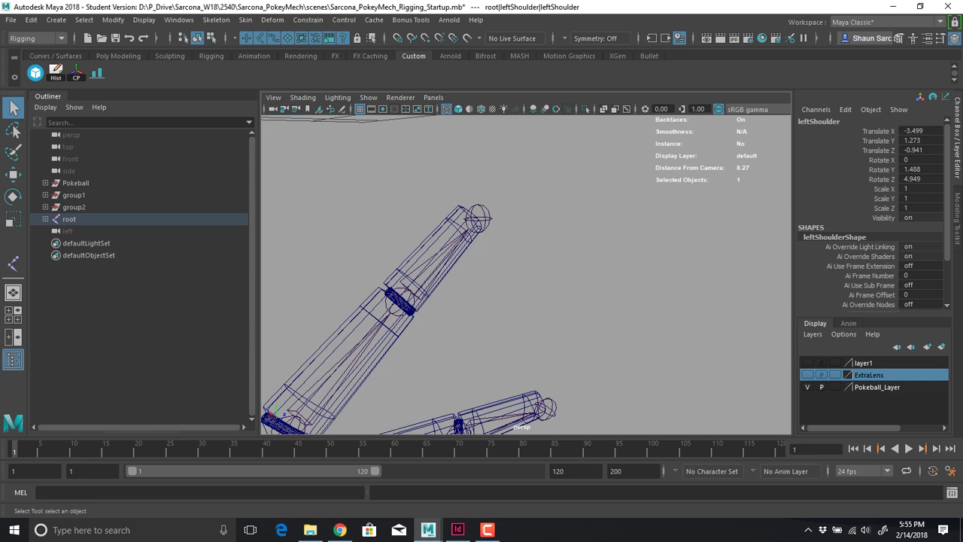
pyautogui.click(420, 252)
pyautogui.keyDown('alt'); pyautogui.moveTo(420, 252); pyautogui.dragTo(474, 264, button='right'); pyautogui.keyUp('alt')
pyautogui.keyDown('alt'); pyautogui.moveTo(474, 264); pyautogui.dragTo(782, 244, button='middle'); pyautogui.keyUp('alt')
pyautogui.keyDown('shift'); pyautogui.click(555, 316); pyautogui.keyUp('shift')
pyautogui.keyDown('shift'); pyautogui.moveTo(596, 217); pyautogui.dragTo(620, 228); pyautogui.keyUp('shift')
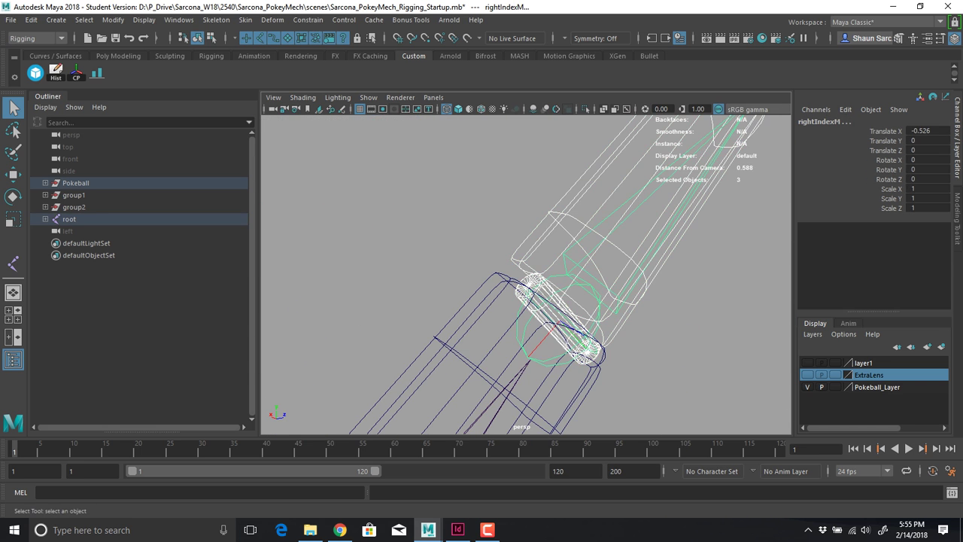
pyautogui.press('p')
# Parent the right index finger's base mesh and rightIndexBaseRod to the index finger's base joint
pyautogui.click(488, 378)
pyautogui.keyDown('alt'); pyautogui.moveTo(488, 378); pyautogui.dragTo(610, 151, button='middle'); pyautogui.keyUp('alt')
pyautogui.keyDown('alt'); pyautogui.moveTo(610, 151); pyautogui.dragTo(527, 204); pyautogui.keyUp('alt')
pyautogui.keyDown('alt'); pyautogui.moveTo(526, 204); pyautogui.dragTo(489, 335, button='middle'); pyautogui.keyUp('alt')
pyautogui.keyDown('shift'); pyautogui.click(519, 322); pyautogui.keyUp('shift')
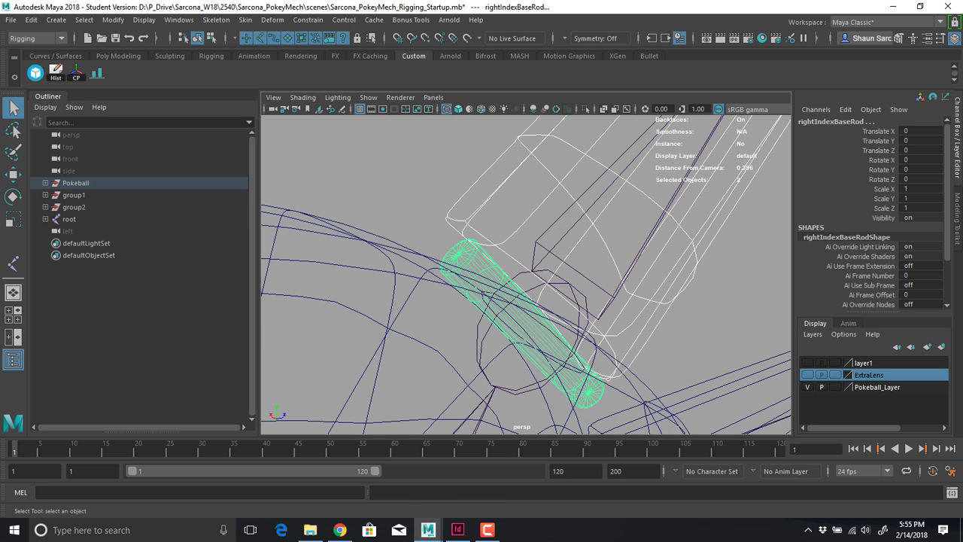
pyautogui.keyDown('shift'); pyautogui.click(569, 284); pyautogui.keyUp('shift')
pyautogui.press('p')
# Parent the right middle fingertip mesh and rightMiddleTipRod to the rightMiddleM joint
pyautogui.click(700, 301)
pyautogui.keyDown('alt'); pyautogui.moveTo(647, 279); pyautogui.dragTo(489, 278); pyautogui.keyUp('alt')
pyautogui.keyDown('alt'); pyautogui.moveTo(301, 361); pyautogui.dragTo(619, 257, button='middle'); pyautogui.keyUp('alt')
pyautogui.click(580, 305)
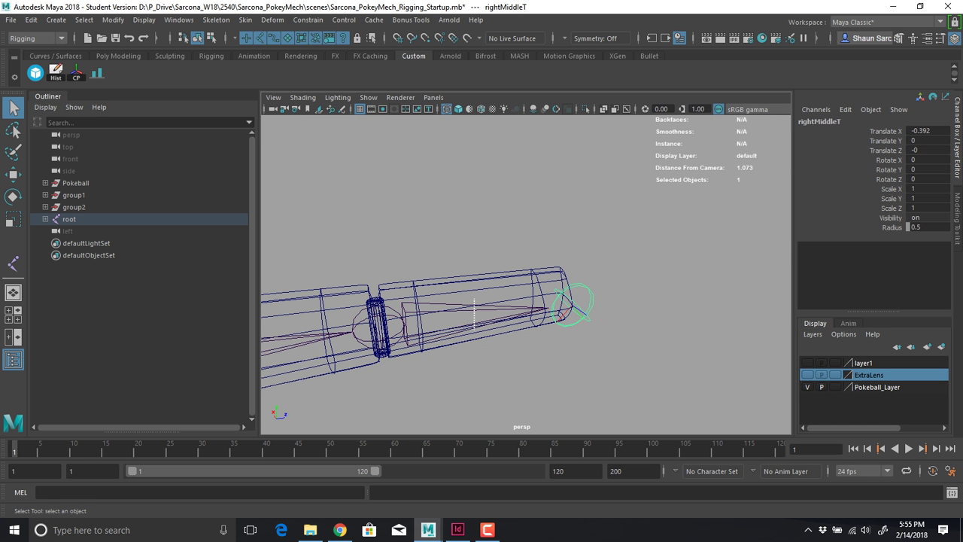
pyautogui.press('Up')
pyautogui.keyDown('alt'); pyautogui.moveTo(481, 316); pyautogui.dragTo(572, 316, button='right'); pyautogui.keyUp('alt')
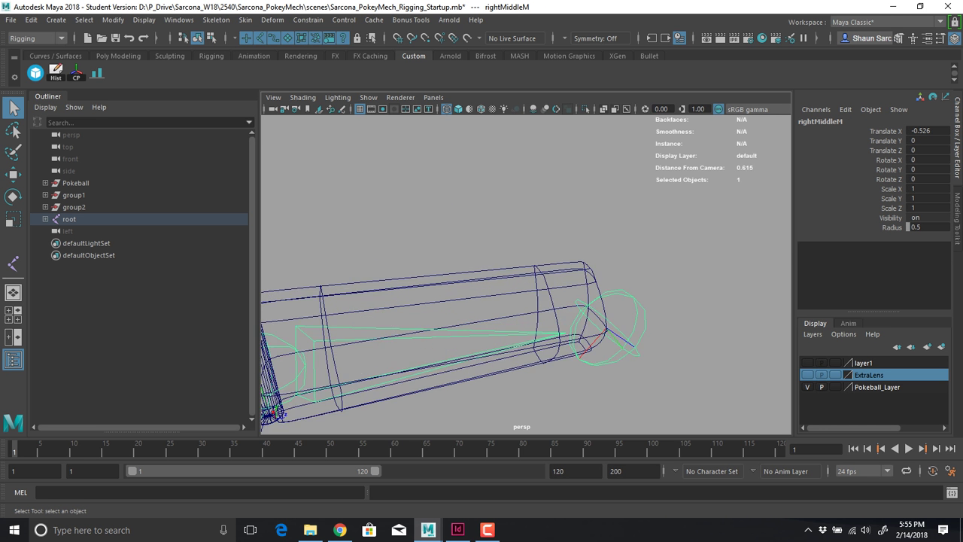
pyautogui.keyDown('alt'); pyautogui.moveTo(331, 369); pyautogui.dragTo(550, 342, button='middle'); pyautogui.keyUp('alt')
pyautogui.scroll(1, 551, 342)
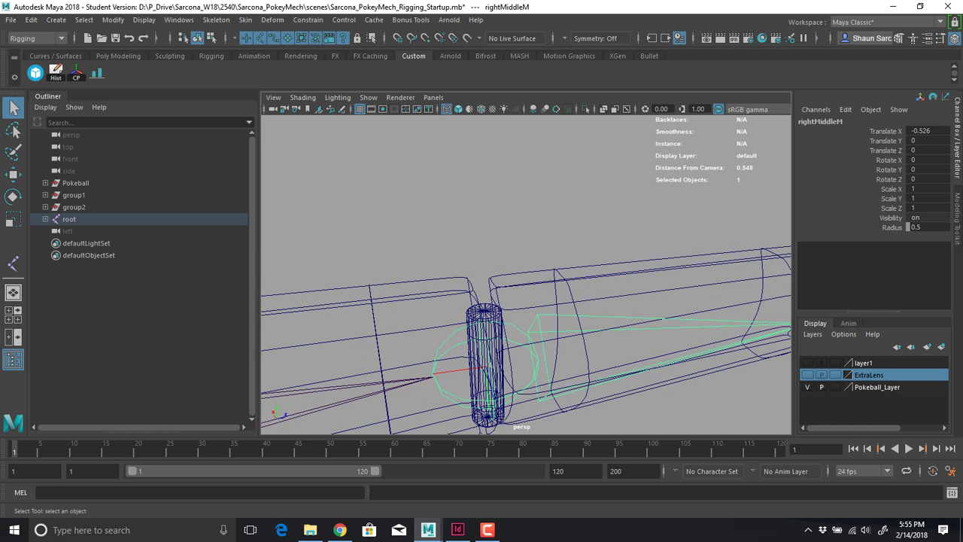
pyautogui.click(557, 331)
pyautogui.keyDown('shift'); pyautogui.click(485, 320); pyautogui.keyUp('shift')
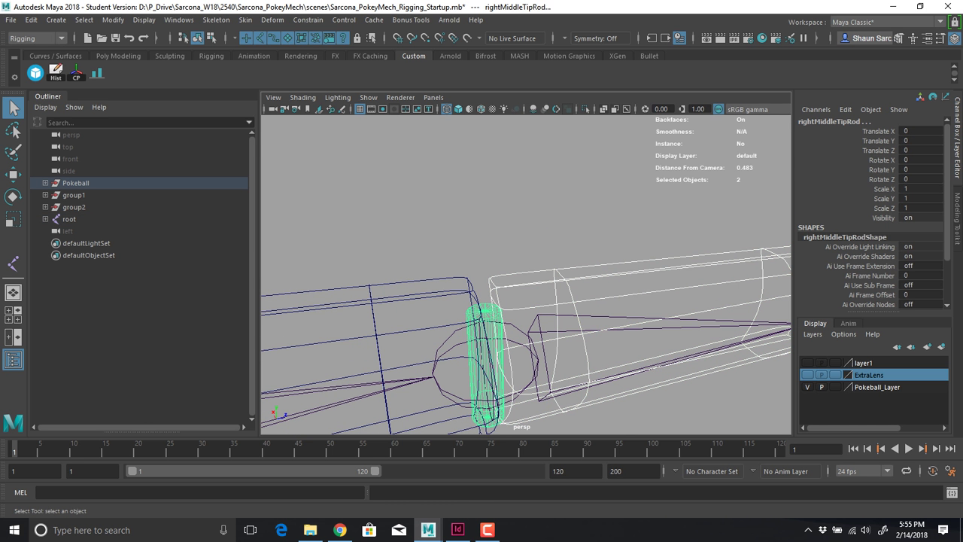
pyautogui.keyDown('shift'); pyautogui.click(535, 341); pyautogui.keyUp('shift')
pyautogui.press('p')
# Parent rightMiddleBase and rightMiddleBaseRod to the right middle finger's base joint
pyautogui.click(373, 310)
pyautogui.keyDown('alt'); pyautogui.moveTo(373, 310); pyautogui.dragTo(884, 256, button='middle'); pyautogui.keyUp('alt')
pyautogui.keyDown('shift'); pyautogui.click(556, 355); pyautogui.keyUp('shift')
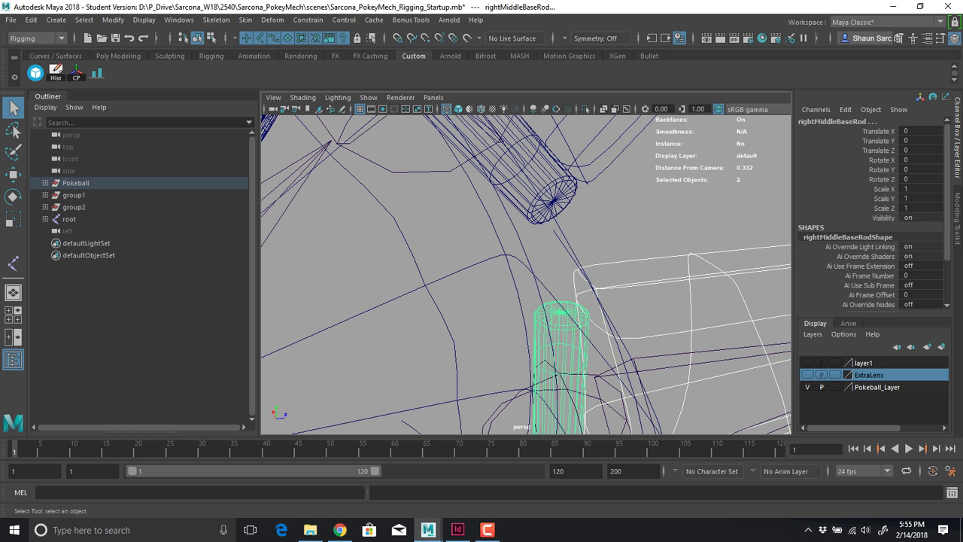
pyautogui.keyDown('shift'); pyautogui.click(708, 358); pyautogui.keyUp('shift')
pyautogui.keyDown('alt'); pyautogui.moveTo(707, 358); pyautogui.dragTo(387, 241, button='middle'); pyautogui.keyUp('alt')
pyautogui.press('p')
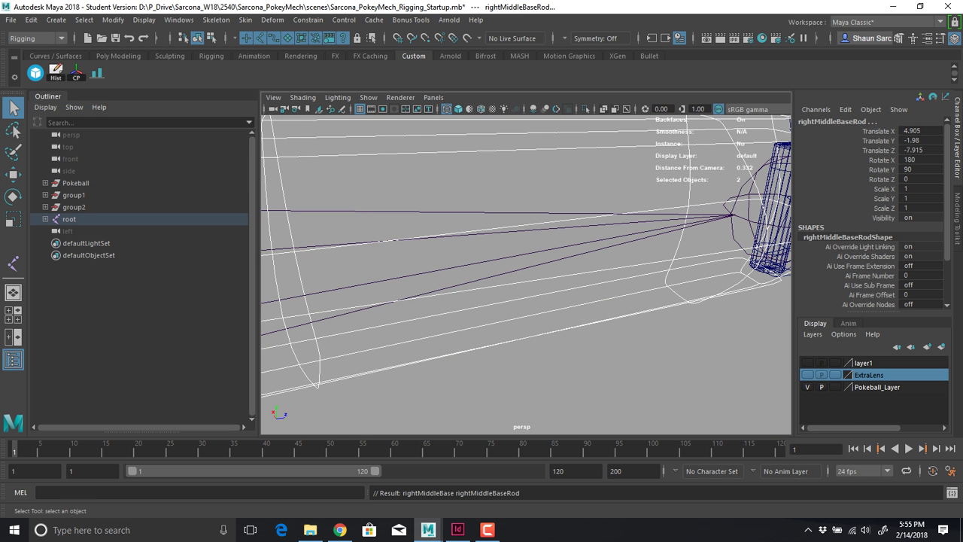
# Parent rightPinkyTip and rightPinkyTipRod to the right pinky's middle joint
pyautogui.keyDown('alt'); pyautogui.moveTo(387, 241); pyautogui.dragTo(394, 250); pyautogui.keyUp('alt')
pyautogui.keyDown('alt'); pyautogui.moveTo(587, 264); pyautogui.dragTo(452, 301, button='right'); pyautogui.keyUp('alt')
pyautogui.keyDown('alt'); pyautogui.moveTo(452, 301); pyautogui.dragTo(457, 216, button='middle'); pyautogui.keyUp('alt')
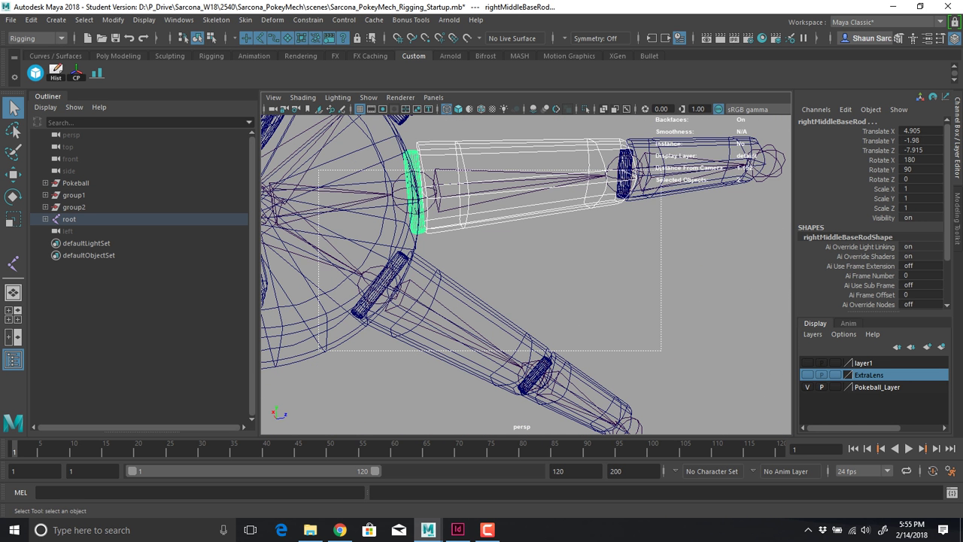
pyautogui.moveTo(318, 170); pyautogui.dragTo(322, 137)
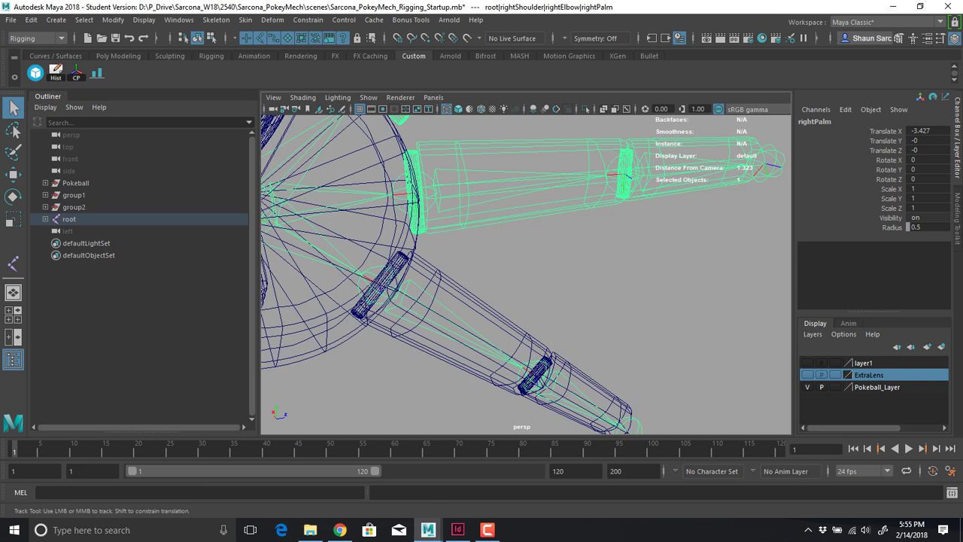
pyautogui.keyDown('alt'); pyautogui.moveTo(527, 316); pyautogui.dragTo(512, 256); pyautogui.keyUp('alt')
pyautogui.keyDown('alt'); pyautogui.moveTo(512, 255); pyautogui.dragTo(594, 229, button='middle'); pyautogui.keyUp('alt')
pyautogui.keyDown('alt'); pyautogui.moveTo(595, 230); pyautogui.dragTo(452, 241, button='right'); pyautogui.keyUp('alt')
pyautogui.keyDown('alt'); pyautogui.moveTo(452, 241); pyautogui.dragTo(535, 279, button='middle'); pyautogui.keyUp('alt')
pyautogui.keyDown('alt'); pyautogui.moveTo(534, 278); pyautogui.dragTo(602, 282, button='right'); pyautogui.keyUp('alt')
pyautogui.moveTo(575, 276); pyautogui.dragTo(573, 278)
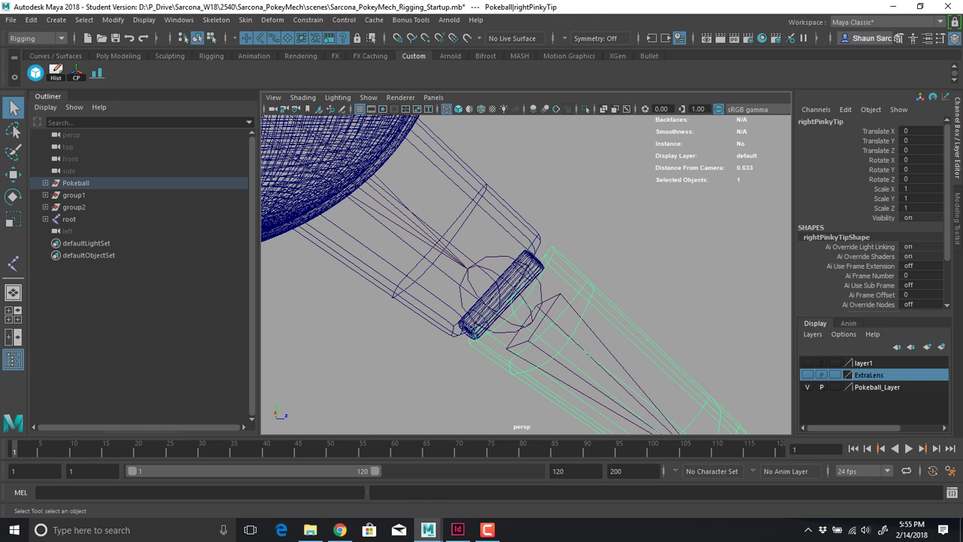
pyautogui.keyDown('shift'); pyautogui.click(536, 262); pyautogui.keyUp('shift')
pyautogui.keyDown('shift'); pyautogui.click(500, 257); pyautogui.keyUp('shift')
pyautogui.press('p')
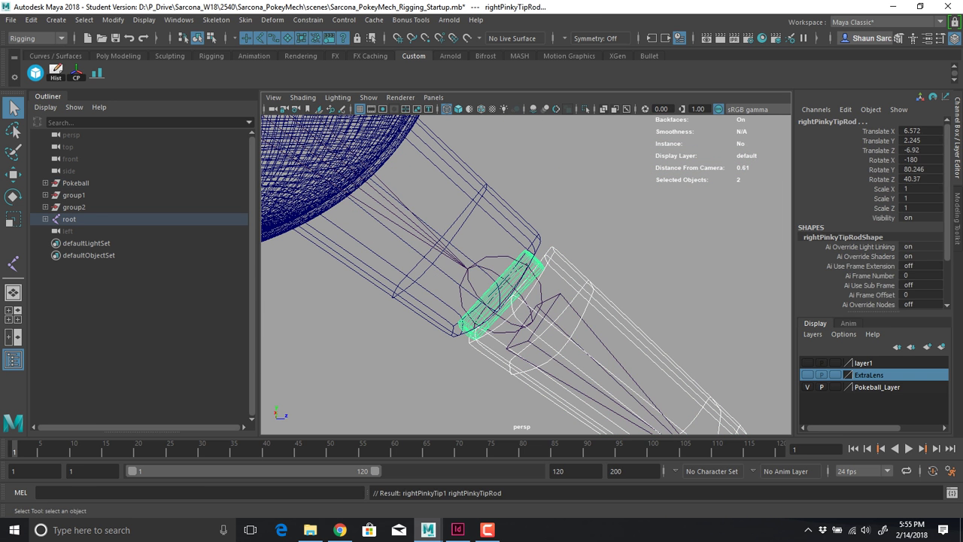
# Parent rightPinkyBase and rightPinkyBaseRod to the right pinky's base joint
pyautogui.click(444, 237)
pyautogui.keyDown('alt'); pyautogui.moveTo(406, 203); pyautogui.dragTo(620, 356, button='middle'); pyautogui.keyUp('alt')
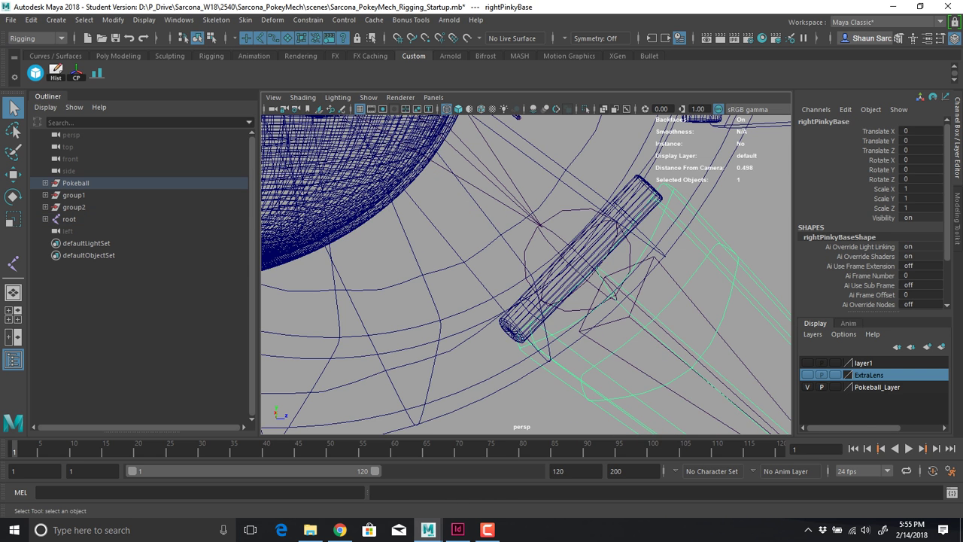
pyautogui.keyDown('shift'); pyautogui.click(594, 253); pyautogui.keyUp('shift')
pyautogui.keyDown('shift'); pyautogui.click(527, 253); pyautogui.keyUp('shift')
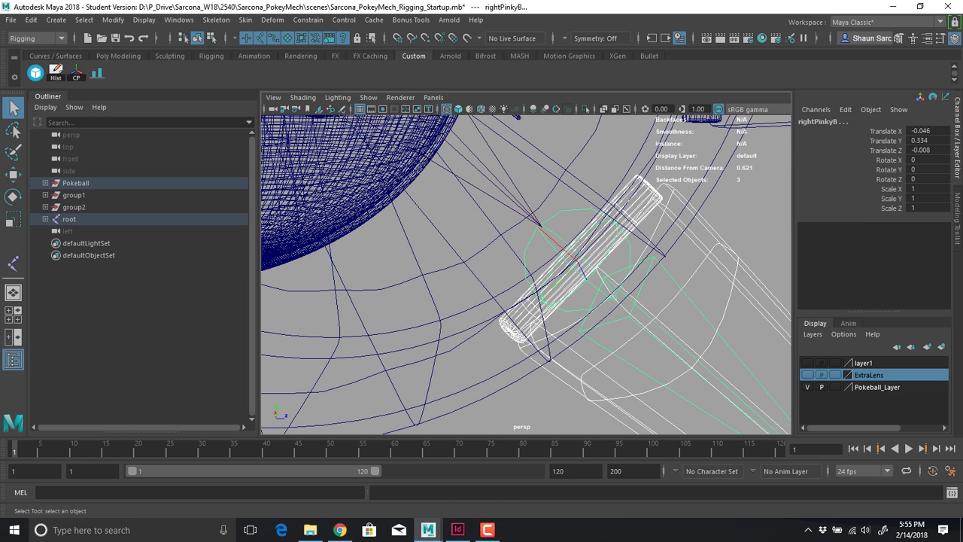
pyautogui.press('p')
pyautogui.scroll(-9, 527, 263)
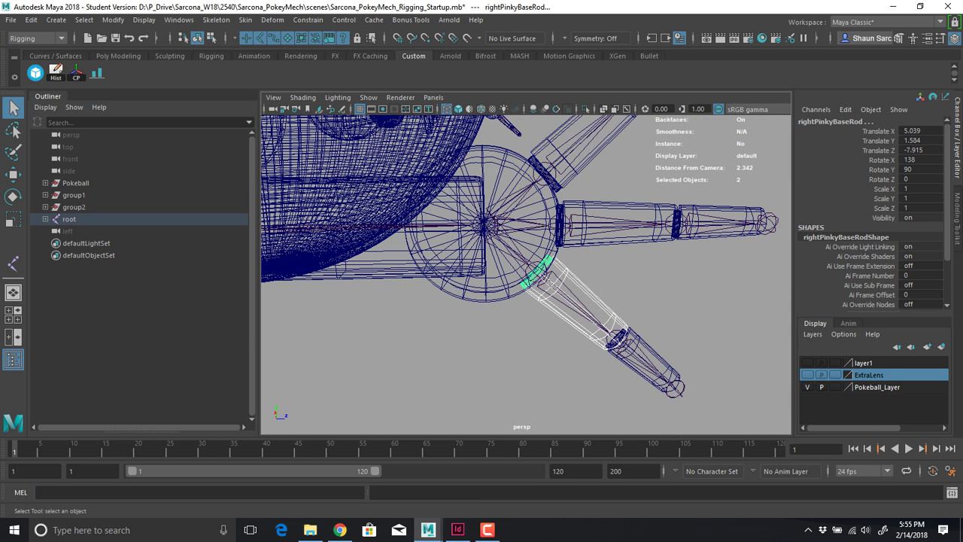
# Select the rightPalm joint's local rotation axis in component mode and try rotating it in the perspective view
pyautogui.press('Up')
pyautogui.press('F8')
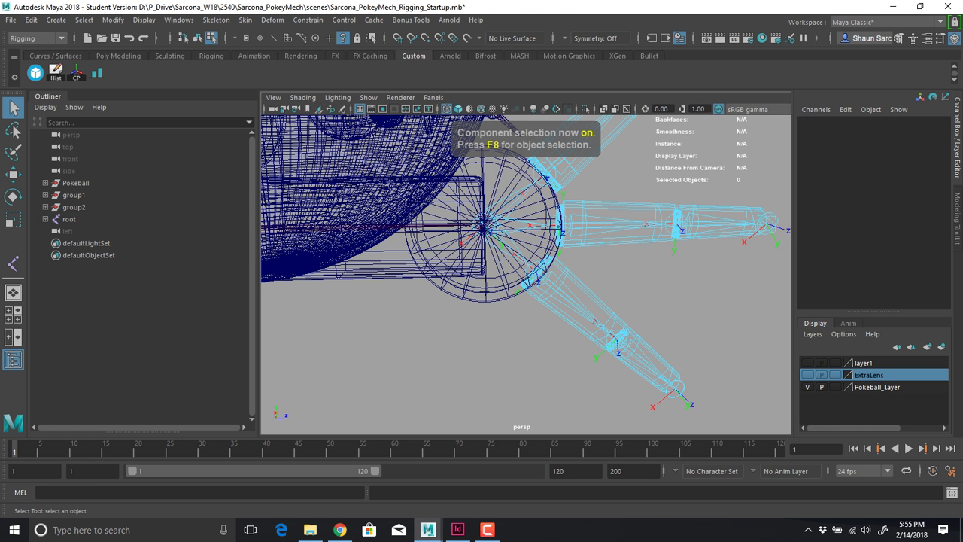
pyautogui.moveTo(481, 204); pyautogui.dragTo(497, 234)
pyautogui.press('e')
pyautogui.keyDown('alt'); pyautogui.moveTo(498, 233); pyautogui.dragTo(510, 288, button='middle'); pyautogui.keyUp('alt')
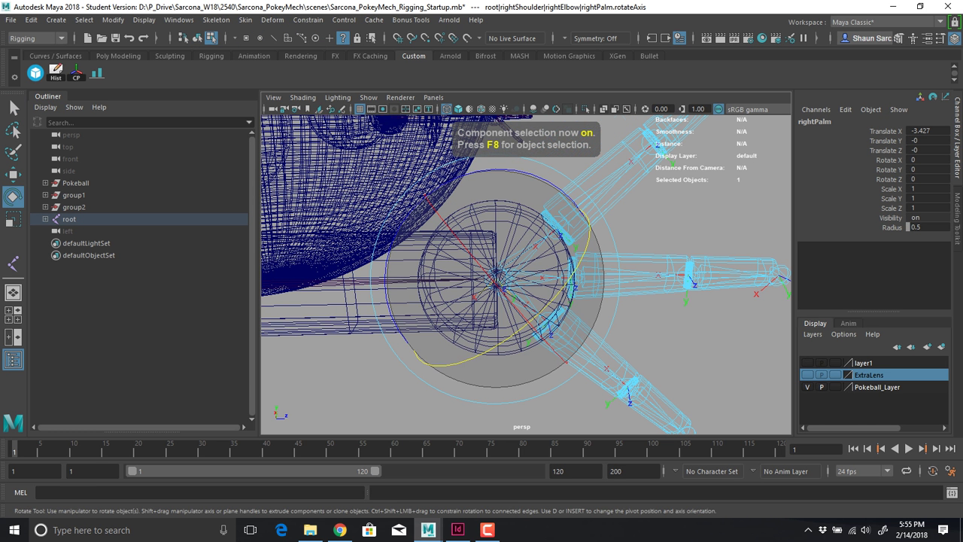
pyautogui.moveTo(495, 170)
pyautogui.mouseDown()
pyautogui.moveTo(455, 178)
pyautogui.moveTo(402, 333)
pyautogui.moveTo(448, 367)
pyautogui.moveTo(427, 362)
pyautogui.moveTo(463, 342)
pyautogui.mouseUp()
pyautogui.hotkey('ctrl', 'z')
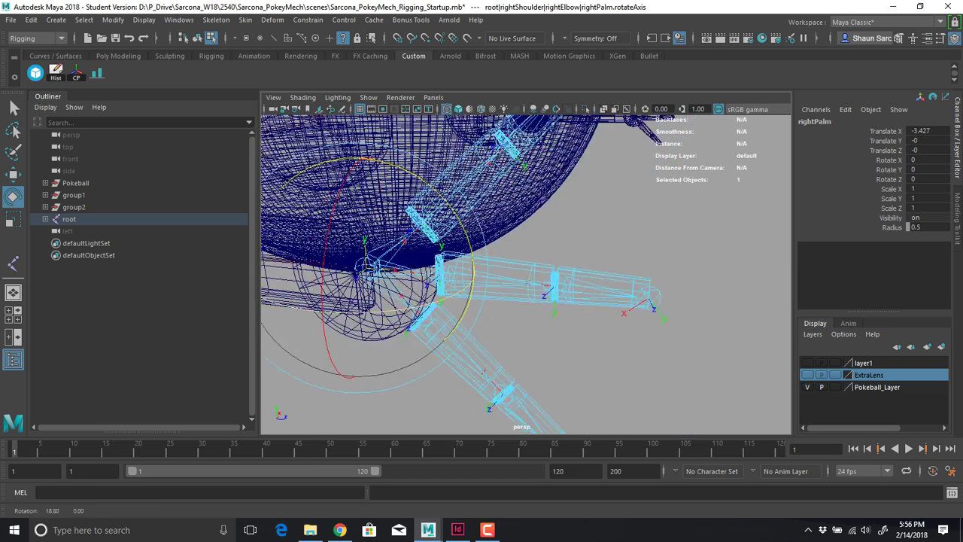
# Align the rightPalm joint's local rotation axis with the forearm in the bottom view, and return to the perspective view
pyautogui.press('f')
pyautogui.keyDown('alt'); pyautogui.moveTo(572, 305); pyautogui.dragTo(433, 353); pyautogui.keyUp('alt')
pyautogui.press('space')
pyautogui.moveTo(471, 305); pyautogui.dragTo(471, 263)
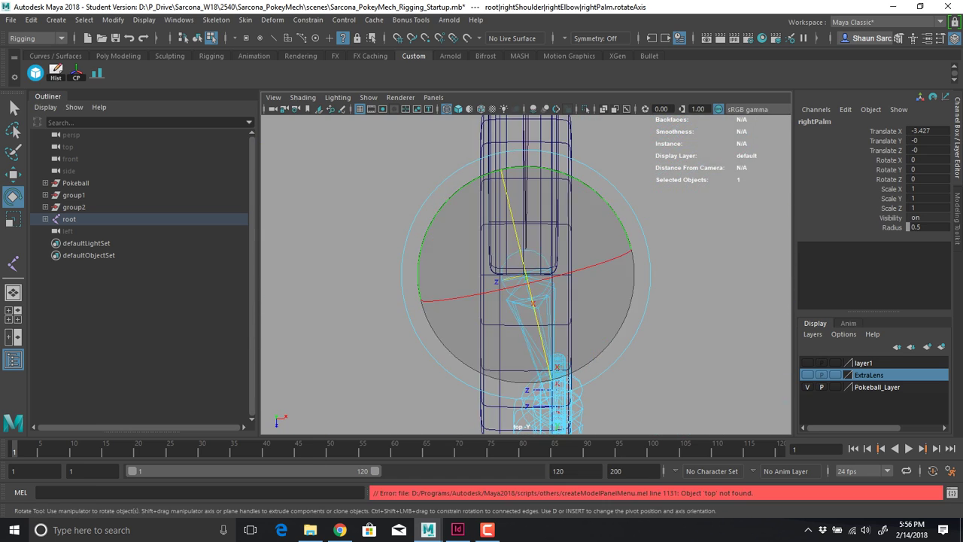
pyautogui.moveTo(601, 197); pyautogui.dragTo(619, 222)
pyautogui.moveTo(539, 283); pyautogui.dragTo(534, 283)
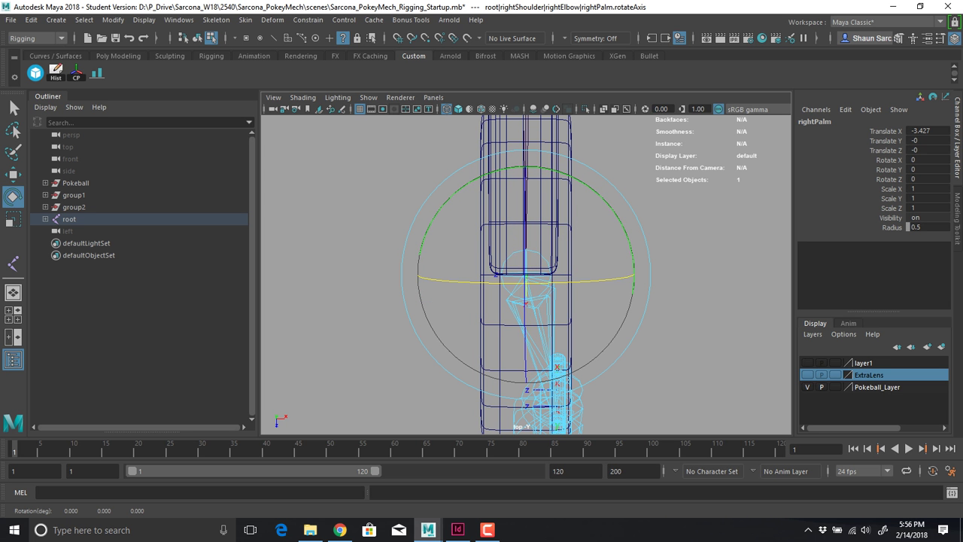
pyautogui.press('space')
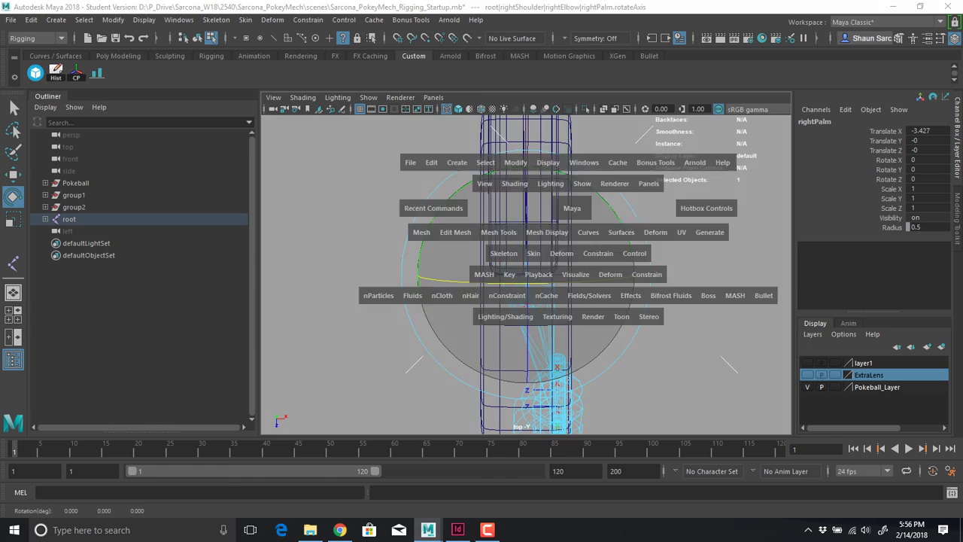
pyautogui.moveTo(572, 208); pyautogui.dragTo(689, 161)
pyautogui.moveTo(623, 217); pyautogui.dragTo(647, 203)
pyautogui.keyDown('alt'); pyautogui.moveTo(647, 203); pyautogui.dragTo(591, 205, button='right'); pyautogui.keyUp('alt')
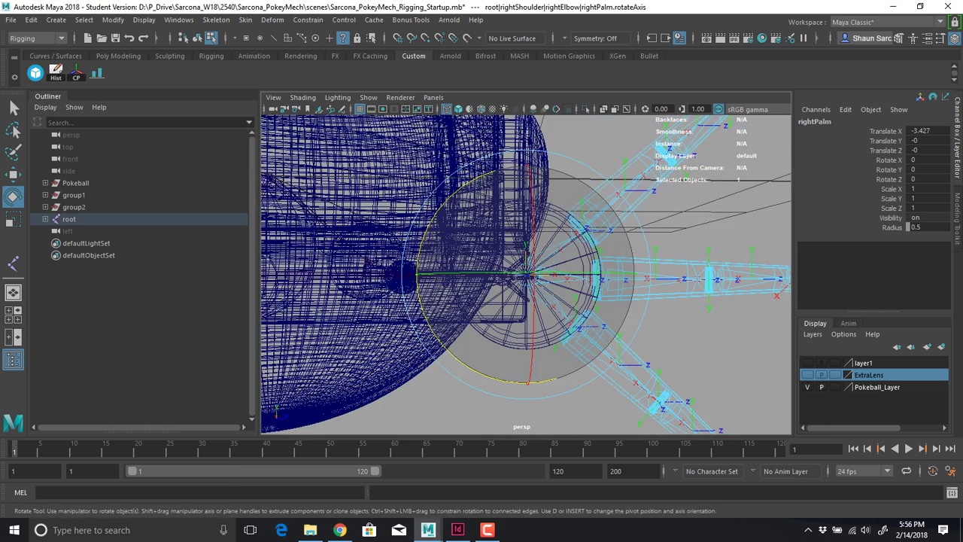
# Return to object selection, test rotating the rightPalm joint in shaded display, and undo the rotation
pyautogui.press('F8')
pyautogui.press('5')
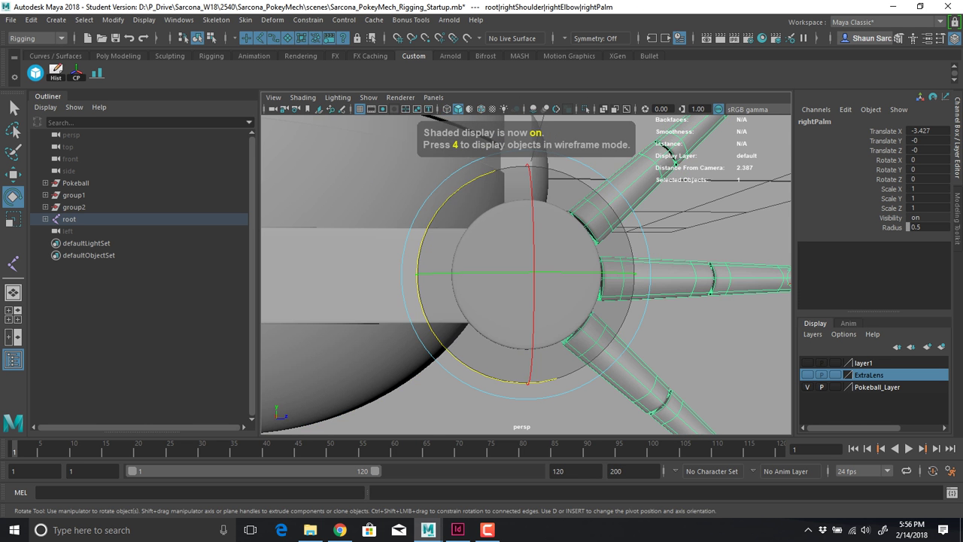
pyautogui.keyDown('alt'); pyautogui.moveTo(590, 205); pyautogui.dragTo(602, 260); pyautogui.keyUp('alt')
pyautogui.keyDown('alt'); pyautogui.moveTo(602, 259); pyautogui.dragTo(566, 259, button='right'); pyautogui.keyUp('alt')
pyautogui.moveTo(615, 210); pyautogui.dragTo(633, 250)
pyautogui.hotkey('ctrl', 'z')
# Parent the rightPalm mesh to the rightPalm joint
pyautogui.press('4')
pyautogui.press('q')
pyautogui.click(540, 238)
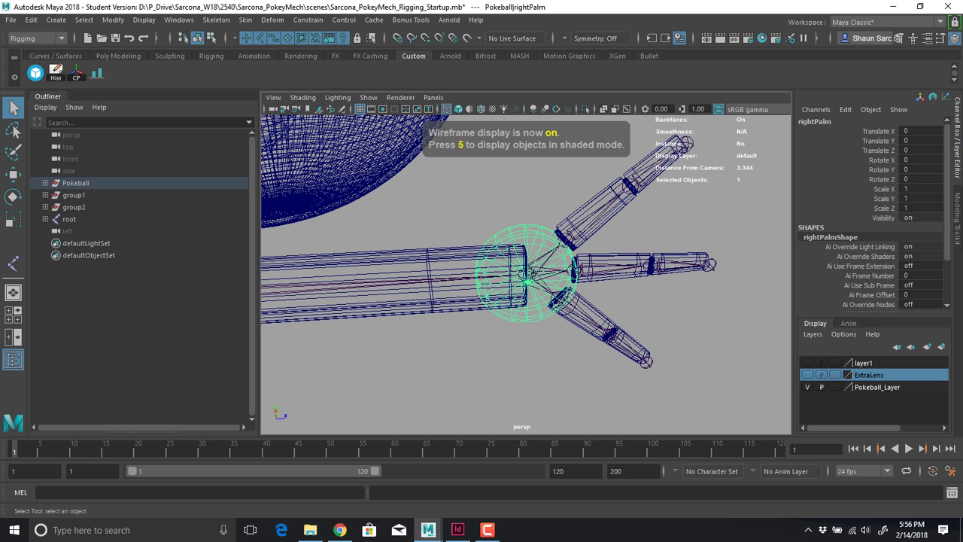
pyautogui.keyDown('shift'); pyautogui.click(548, 258); pyautogui.keyUp('shift')
pyautogui.press('p')
# Parent the rightForearm and rightElbow meshes to the rightElbow joint
pyautogui.click(430, 271)
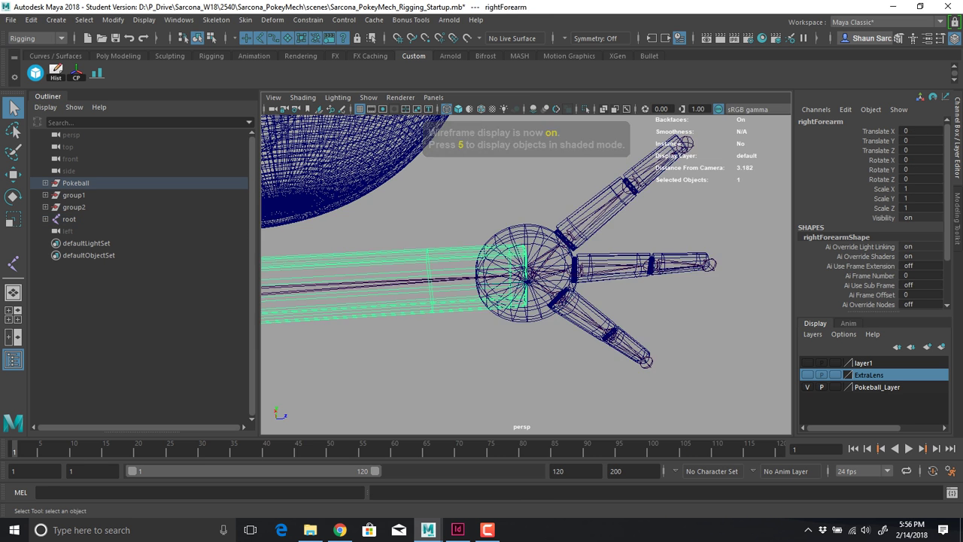
pyautogui.press('space')
pyautogui.press('space')
pyautogui.press('space')
pyautogui.press('space')
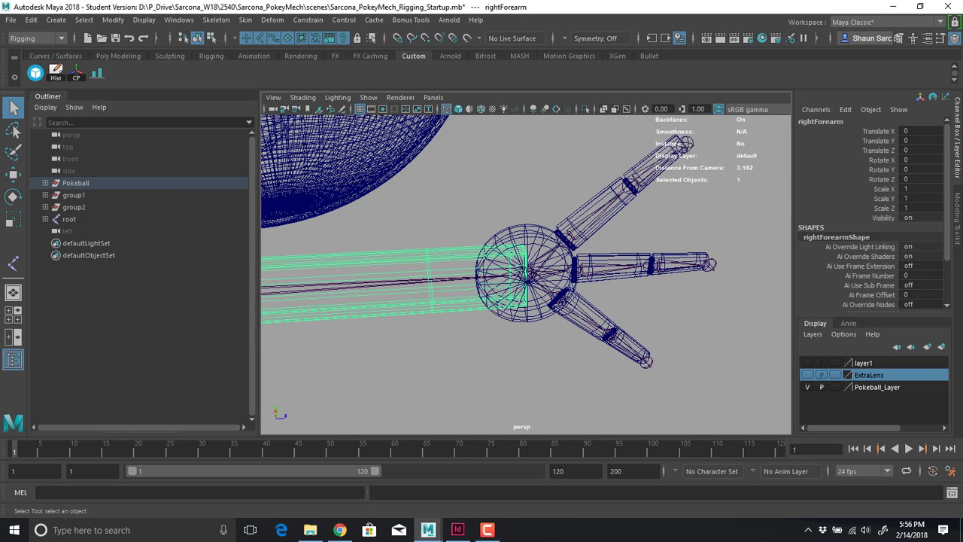
pyautogui.keyDown('alt'); pyautogui.moveTo(522, 256); pyautogui.dragTo(779, 228, button='middle'); pyautogui.keyUp('alt')
pyautogui.keyDown('alt'); pyautogui.moveTo(316, 263); pyautogui.dragTo(629, 265, button='middle'); pyautogui.keyUp('alt')
pyautogui.keyDown('shift'); pyautogui.click(585, 324); pyautogui.keyUp('shift')
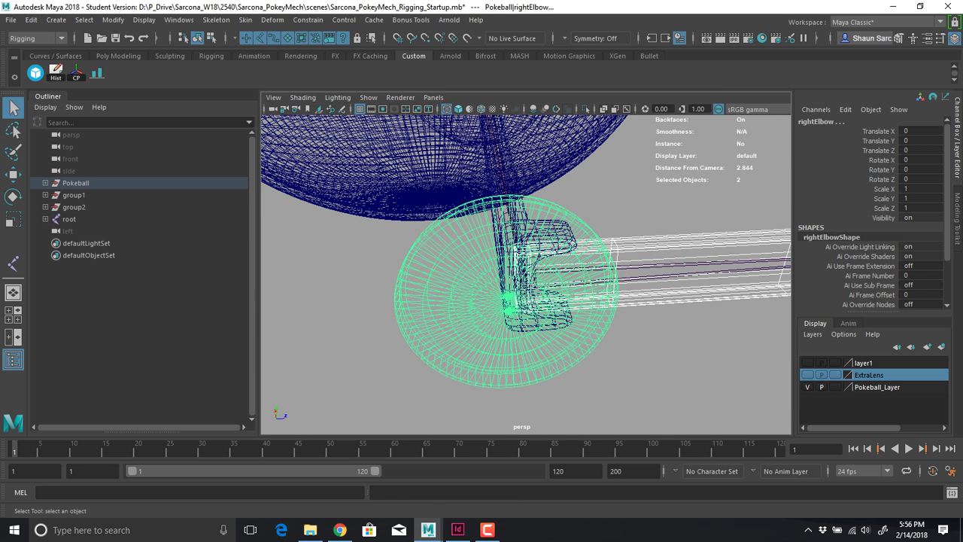
pyautogui.keyDown('shift'); pyautogui.click(626, 269); pyautogui.keyUp('shift')
pyautogui.press('p')
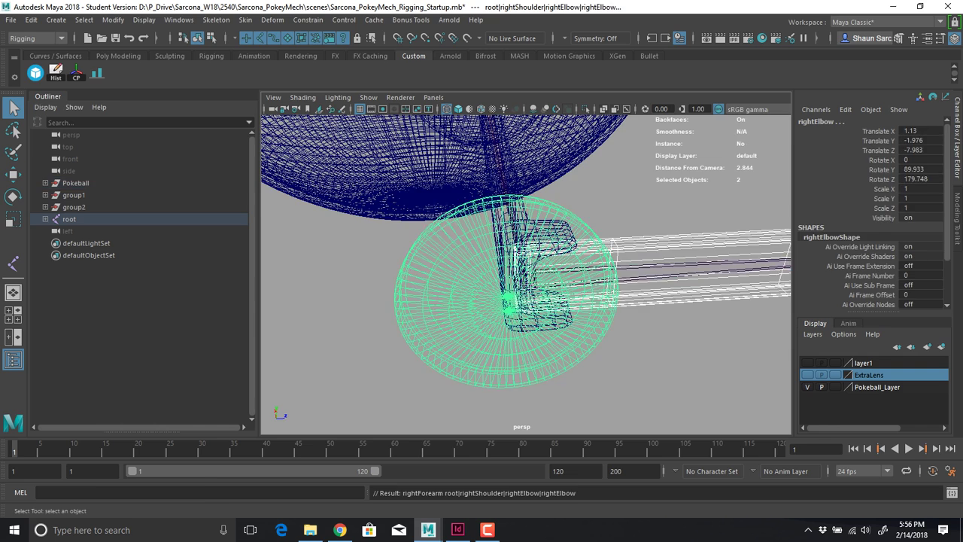
# Parent the rightBicep mesh to the rightShoulder joint
pyautogui.keyDown('alt'); pyautogui.moveTo(519, 279); pyautogui.dragTo(624, 269); pyautogui.keyUp('alt')
pyautogui.click(339, 291)
pyautogui.keyDown('alt'); pyautogui.moveTo(339, 291); pyautogui.dragTo(735, 294, button='middle'); pyautogui.keyUp('alt')
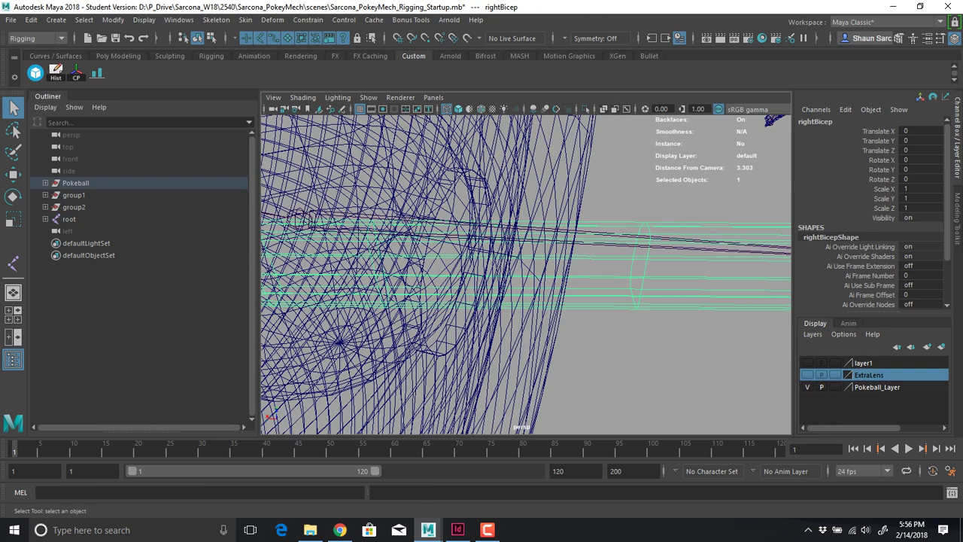
pyautogui.scroll(-3, 526, 274)
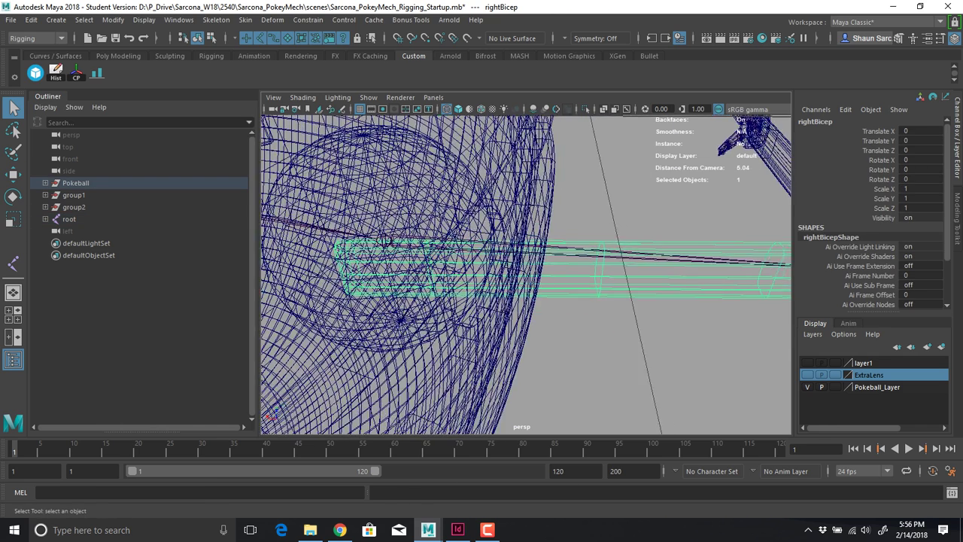
pyautogui.keyDown('alt'); pyautogui.moveTo(526, 275); pyautogui.dragTo(659, 277); pyautogui.keyUp('alt')
pyautogui.keyDown('shift'); pyautogui.click(566, 238); pyautogui.keyUp('shift')
pyautogui.press('p')
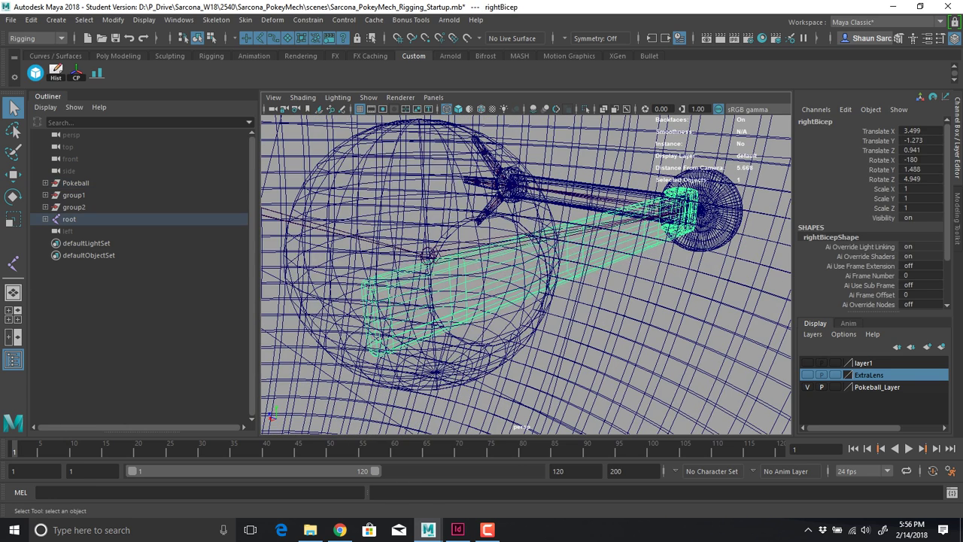
# Parent the spherical right shoulder mesh to the rightShoulder joint
pyautogui.click(553, 289)
pyautogui.hotkey('ctrl', 'z')
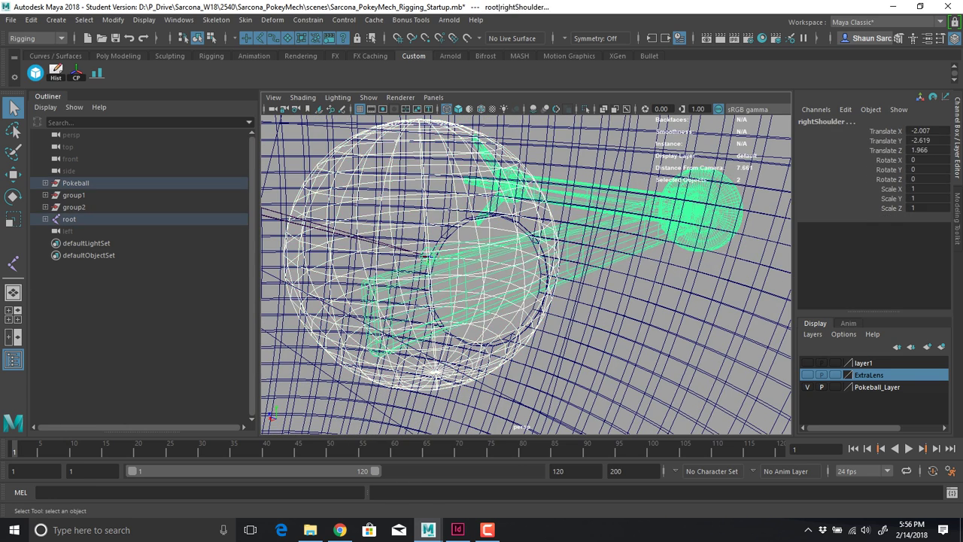
pyautogui.press('p')
# Test moving the root joint to check that both arms follow, and undo the move
pyautogui.scroll(-8, 527, 275)
pyautogui.keyDown('alt'); pyautogui.moveTo(527, 275); pyautogui.dragTo(632, 285); pyautogui.keyUp('alt')
pyautogui.press('5')
pyautogui.keyDown('alt'); pyautogui.moveTo(542, 276); pyautogui.dragTo(636, 244); pyautogui.keyUp('alt')
pyautogui.press('w')
pyautogui.press('4')
pyautogui.moveTo(597, 291); pyautogui.dragTo(688, 304)
pyautogui.hotkey('ctrl', 'z')
pyautogui.click(635, 319)
pyautogui.hotkey('ctrl', 'z')
pyautogui.keyDown('alt'); pyautogui.moveTo(689, 305); pyautogui.dragTo(753, 305, button='right'); pyautogui.keyUp('alt')
pyautogui.keyDown('alt'); pyautogui.moveTo(677, 301); pyautogui.dragTo(553, 303); pyautogui.keyUp('alt')
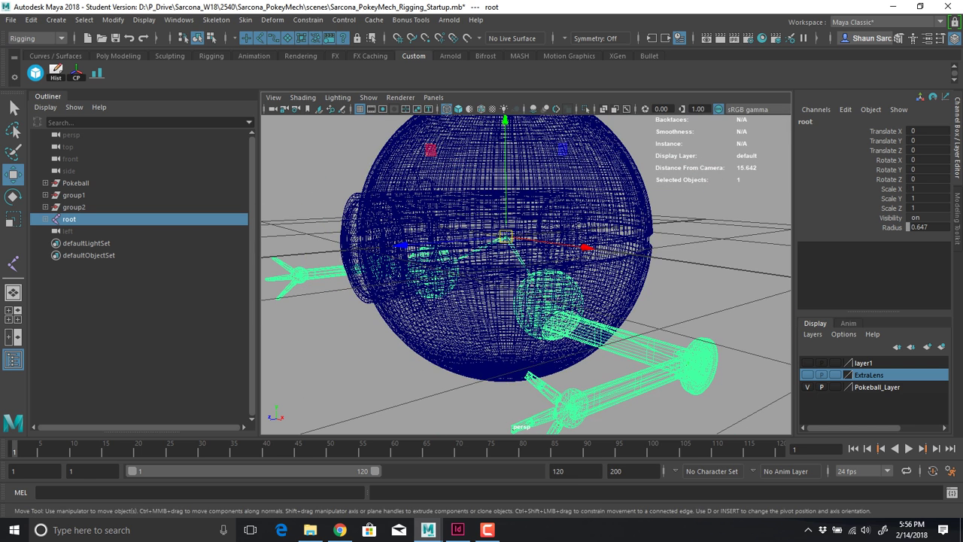
# Parent the Pokeball group under the root joint
pyautogui.press('4')
pyautogui.press('5')
pyautogui.press('4')
pyautogui.click(76, 183)
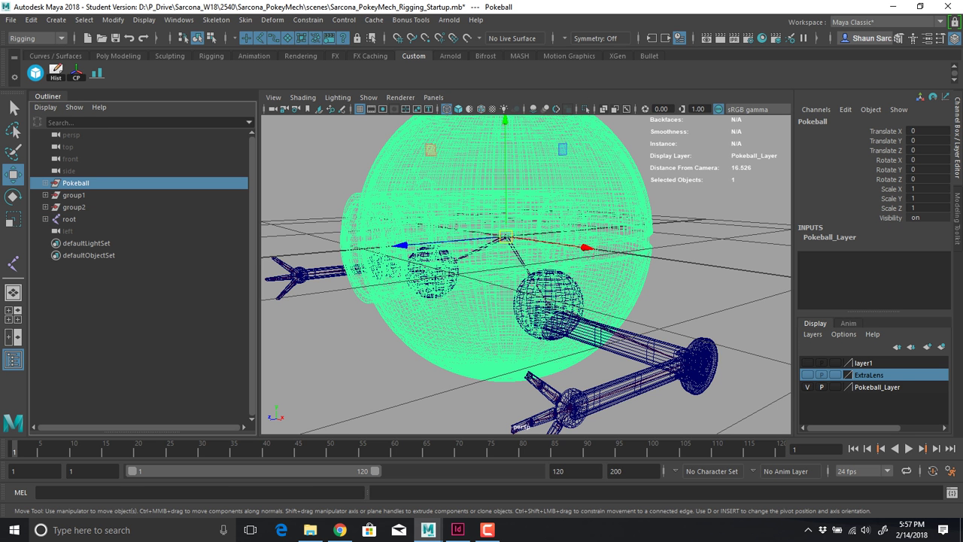
pyautogui.keyDown('alt'); pyautogui.moveTo(527, 274); pyautogui.dragTo(451, 275, button='right'); pyautogui.keyUp('alt')
pyautogui.keyDown('alt'); pyautogui.moveTo(452, 275); pyautogui.dragTo(595, 282); pyautogui.keyUp('alt')
pyautogui.keyDown('alt'); pyautogui.moveTo(595, 283); pyautogui.dragTo(631, 307, button='middle'); pyautogui.keyUp('alt')
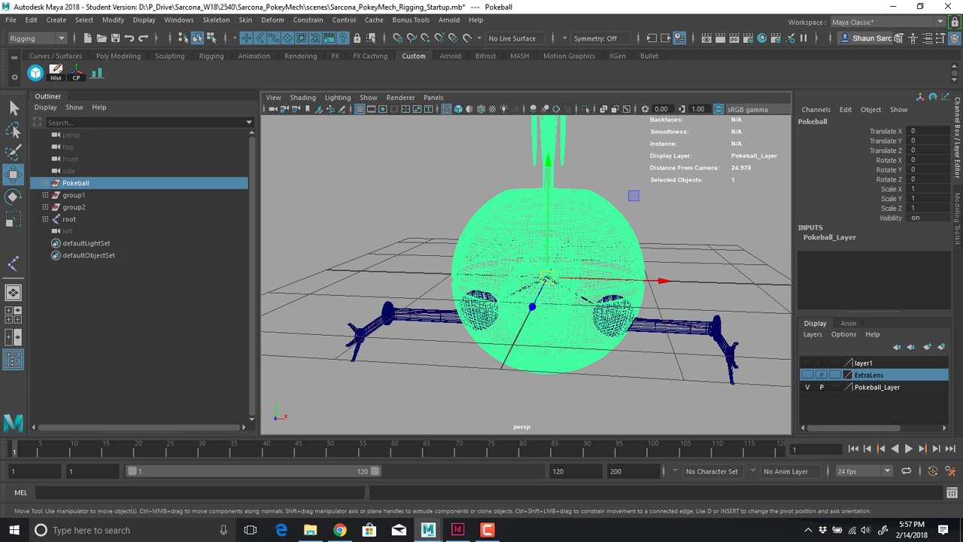
pyautogui.moveTo(76, 183); pyautogui.dragTo(70, 219, button='middle')
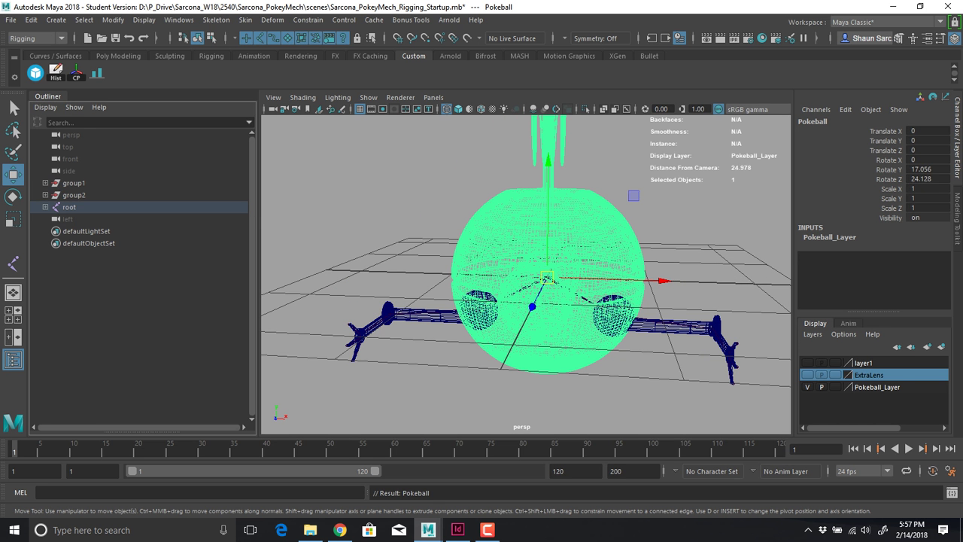
# Test moving the root joint with the Pokeball body attached, and undo the move
pyautogui.click(69, 207)
pyautogui.keyDown('alt'); pyautogui.moveTo(527, 275); pyautogui.dragTo(452, 275, button='right'); pyautogui.keyUp('alt')
pyautogui.keyDown('alt'); pyautogui.moveTo(451, 275); pyautogui.dragTo(354, 290); pyautogui.keyUp('alt')
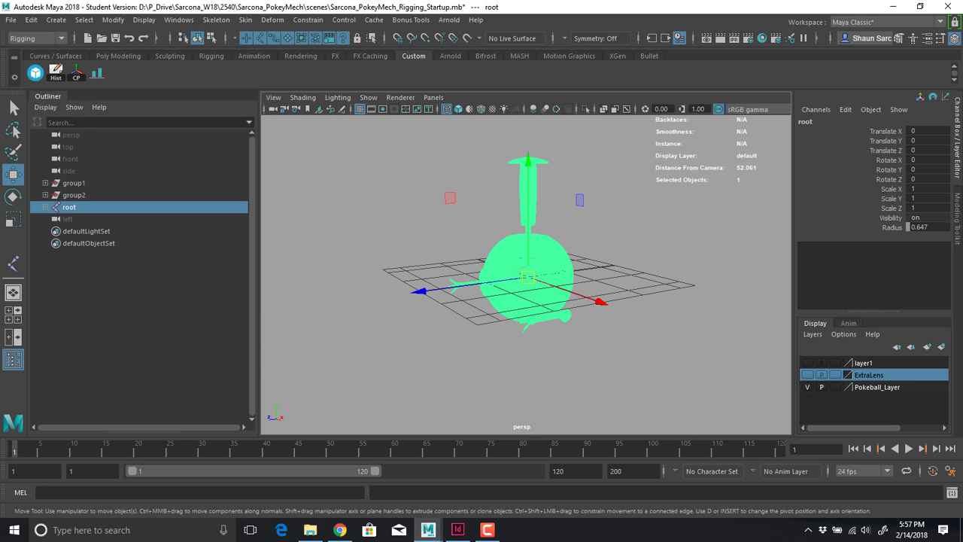
pyautogui.press('5')
pyautogui.moveTo(528, 277); pyautogui.dragTo(364, 316)
pyautogui.hotkey('ctrl', 'z')
pyautogui.hotkey('ctrl', 'z')
pyautogui.hotkey('ctrl', 'z')
pyautogui.hotkey('ctrl', 'z')
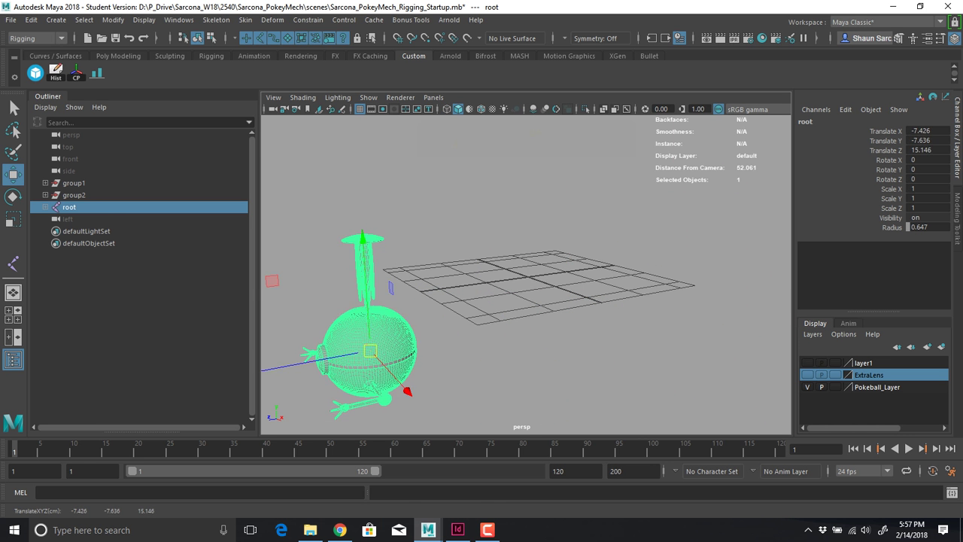
# Inspect the PokeyMech's body, lens and arms from several angles in shaded display
pyautogui.keyDown('alt'); pyautogui.moveTo(482, 286); pyautogui.dragTo(519, 282); pyautogui.keyUp('alt')
pyautogui.keyDown('alt'); pyautogui.moveTo(519, 283); pyautogui.dragTo(602, 286, button='right'); pyautogui.keyUp('alt')
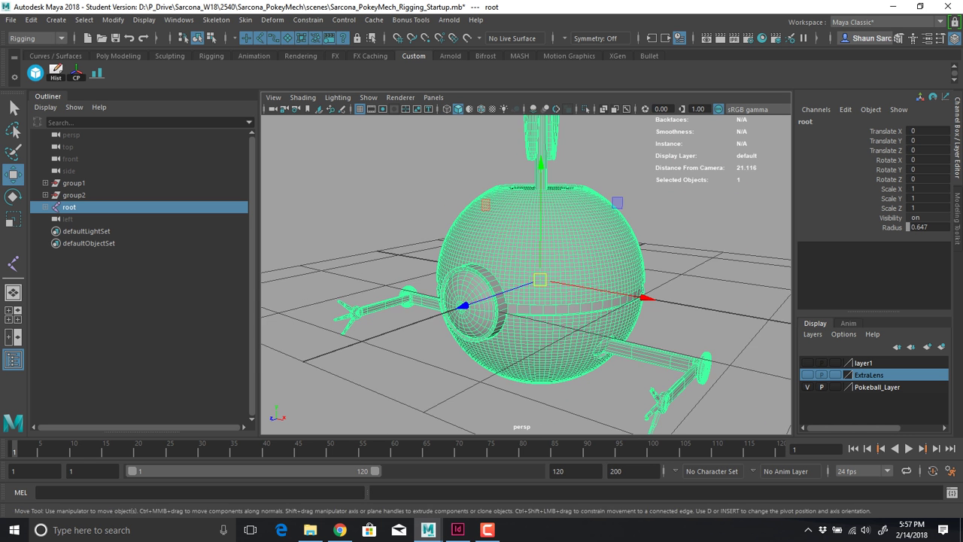
pyautogui.keyDown('alt'); pyautogui.moveTo(512, 286); pyautogui.dragTo(542, 252); pyautogui.keyUp('alt')
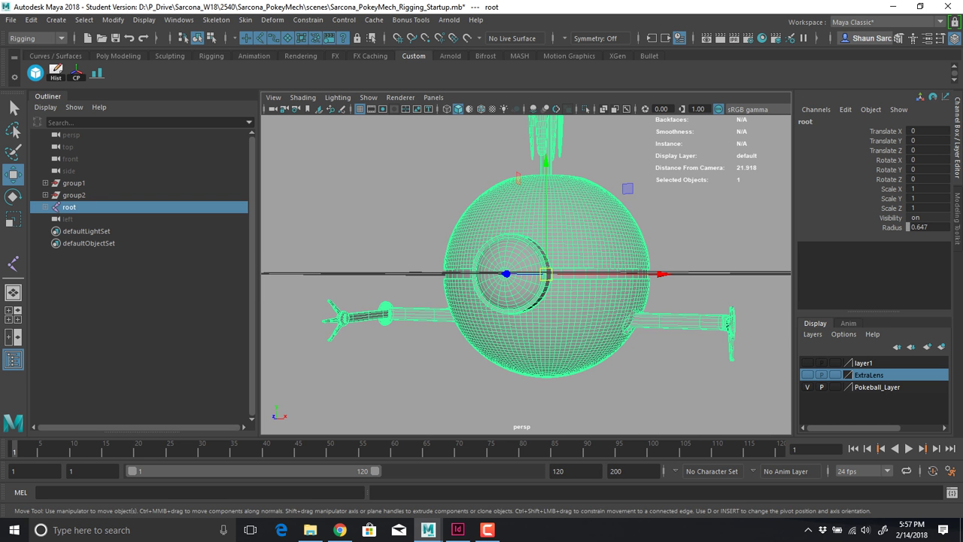
pyautogui.press('4')
pyautogui.press('5')
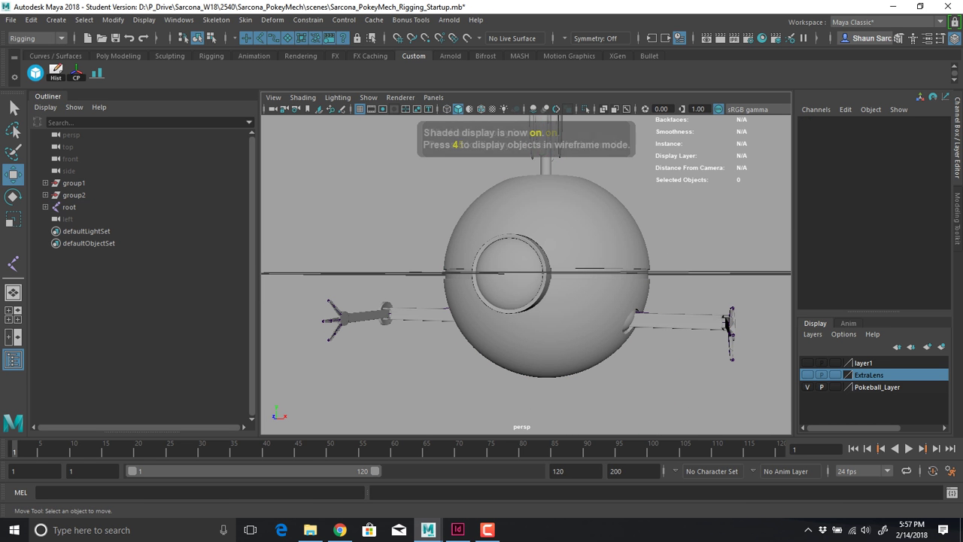
pyautogui.moveTo(519, 271)
pyautogui.keyDown('alt'); pyautogui.mouseDown()
pyautogui.moveTo(538, 301)
pyautogui.moveTo(527, 282)
pyautogui.mouseUp(); pyautogui.keyUp('alt')
pyautogui.keyDown('alt'); pyautogui.moveTo(527, 282); pyautogui.dragTo(501, 233, button='middle'); pyautogui.keyUp('alt')
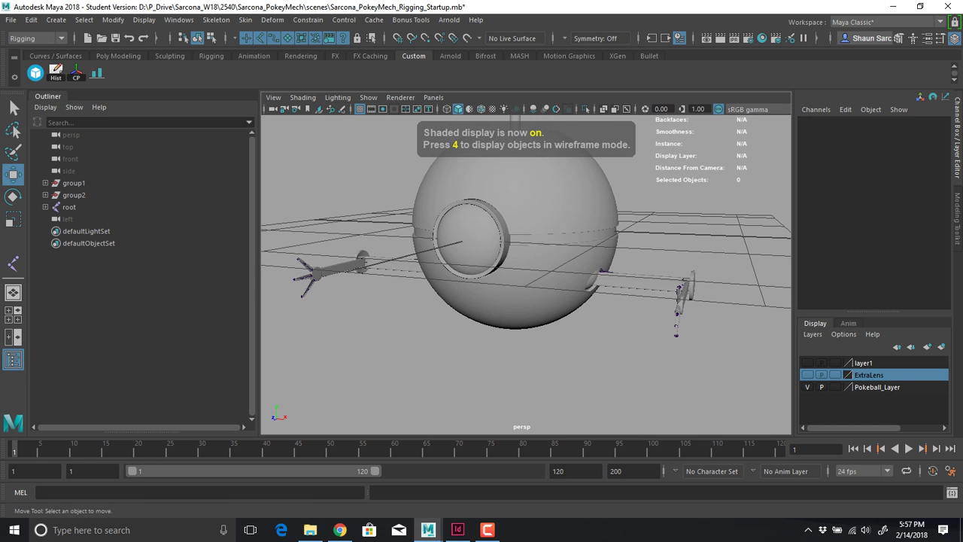
pyautogui.keyDown('alt'); pyautogui.moveTo(501, 264); pyautogui.dragTo(571, 271, button='right'); pyautogui.keyUp('alt')
pyautogui.keyDown('alt'); pyautogui.moveTo(595, 282); pyautogui.dragTo(566, 277); pyautogui.keyUp('alt')
pyautogui.keyDown('alt'); pyautogui.moveTo(566, 277); pyautogui.dragTo(497, 271, button='right'); pyautogui.keyUp('alt')
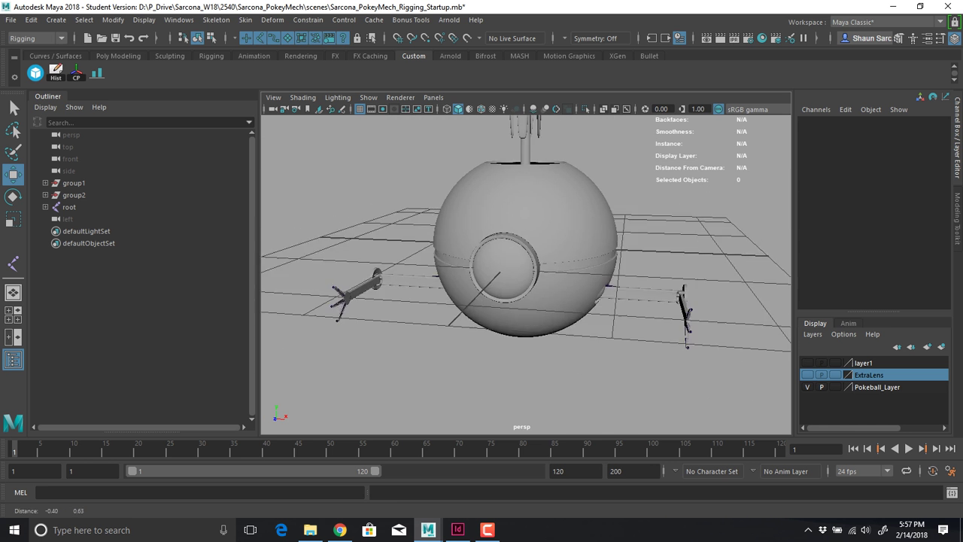
pyautogui.keyDown('alt'); pyautogui.moveTo(504, 271); pyautogui.dragTo(515, 301); pyautogui.keyUp('alt')
pyautogui.keyDown('alt'); pyautogui.moveTo(516, 282); pyautogui.dragTo(536, 340, button='middle'); pyautogui.keyUp('alt')
# Save the scene, accepting the student version notice
pyautogui.hotkey('ctrl', 's')
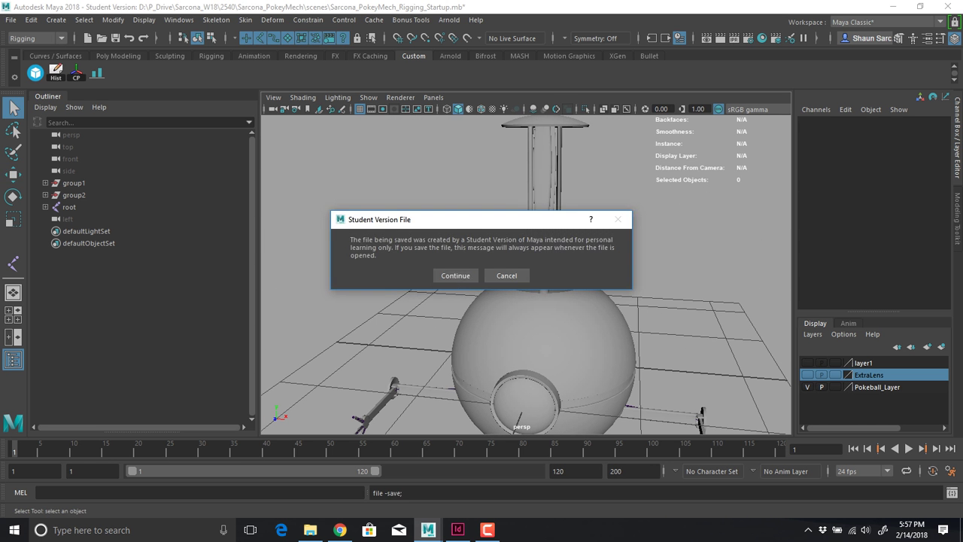
pyautogui.click(456, 276)
pyautogui.keyDown('alt'); pyautogui.moveTo(470, 286); pyautogui.dragTo(538, 252); pyautogui.keyUp('alt')
pyautogui.keyDown('alt'); pyautogui.moveTo(538, 252); pyautogui.dragTo(493, 256, button='right'); pyautogui.keyUp('alt')
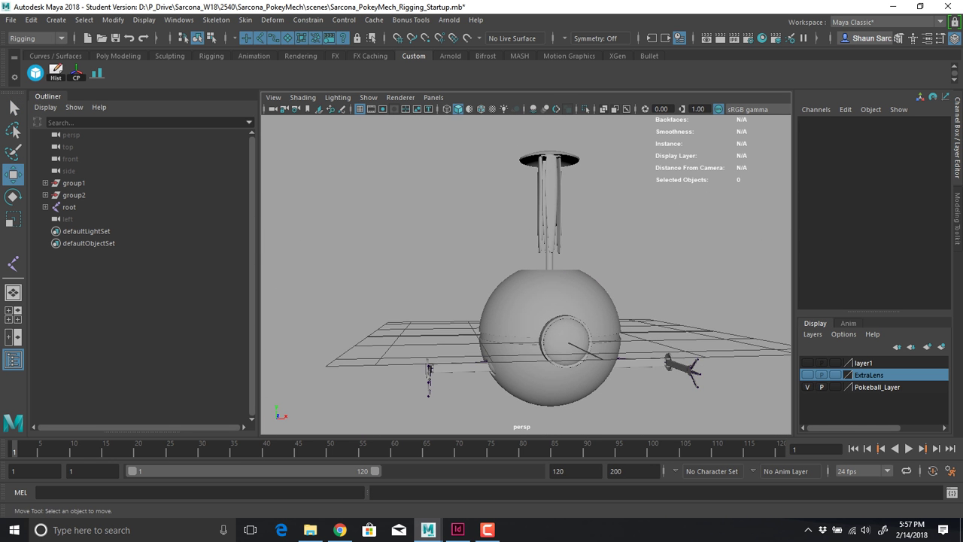
pyautogui.keyDown('alt'); pyautogui.moveTo(504, 271); pyautogui.dragTo(466, 271, button='middle'); pyautogui.keyUp('alt')
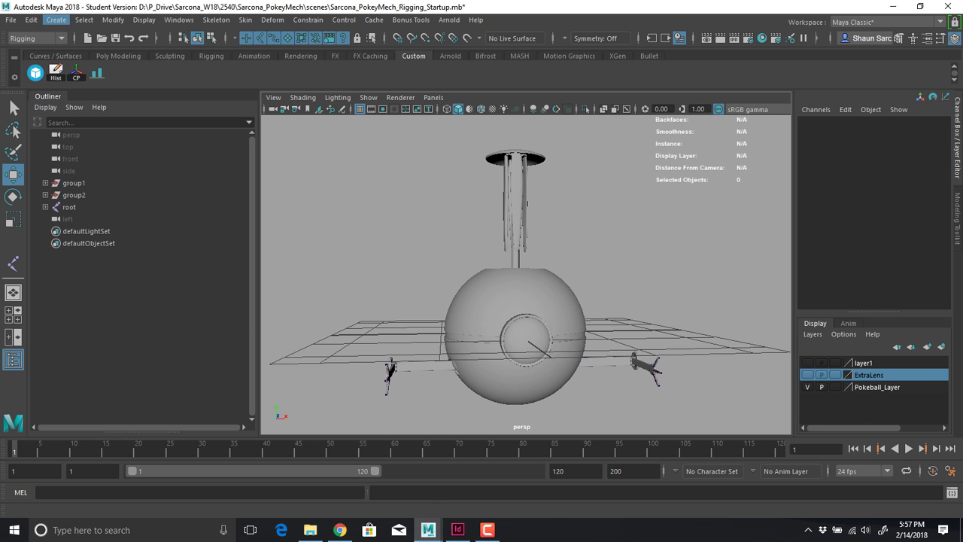
pyautogui.click(180, 19)
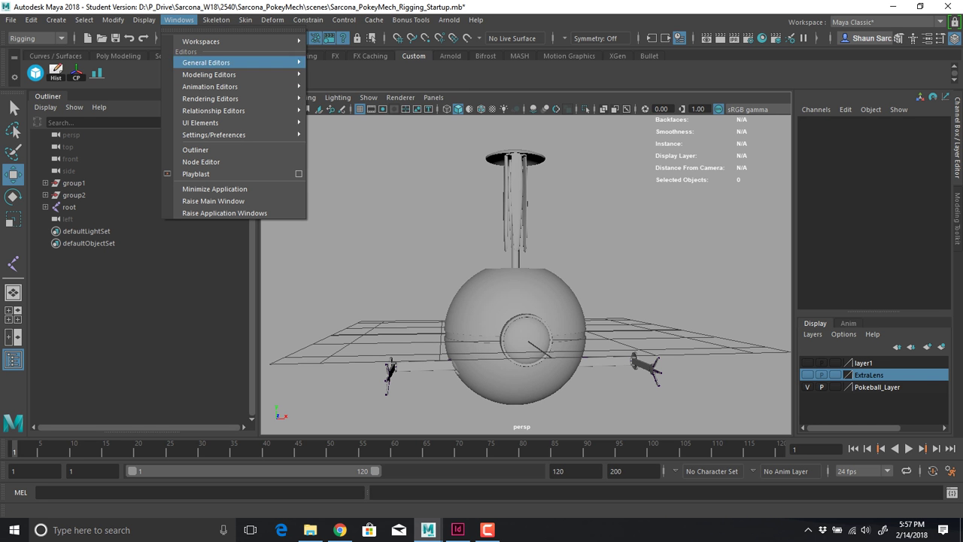
pyautogui.moveTo(226, 87)
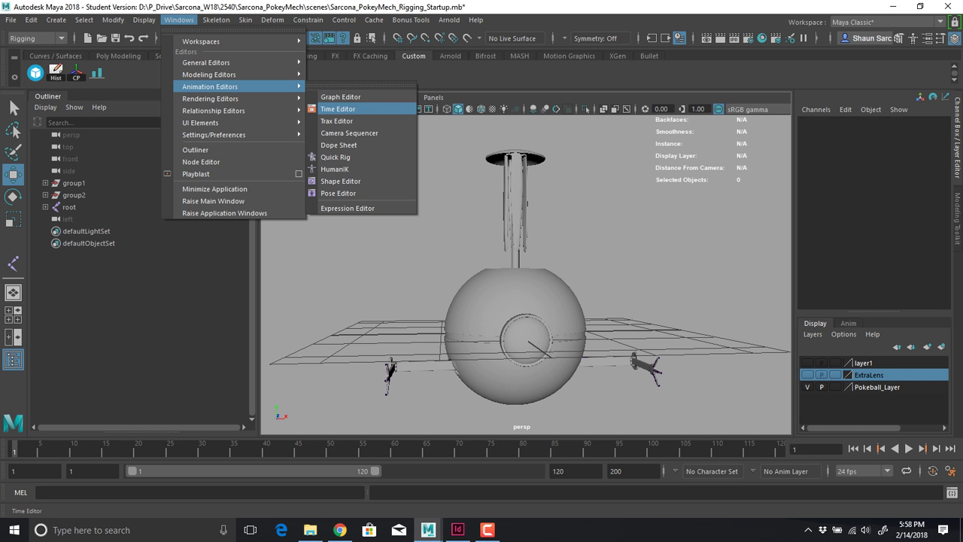
pyautogui.click(338, 109)
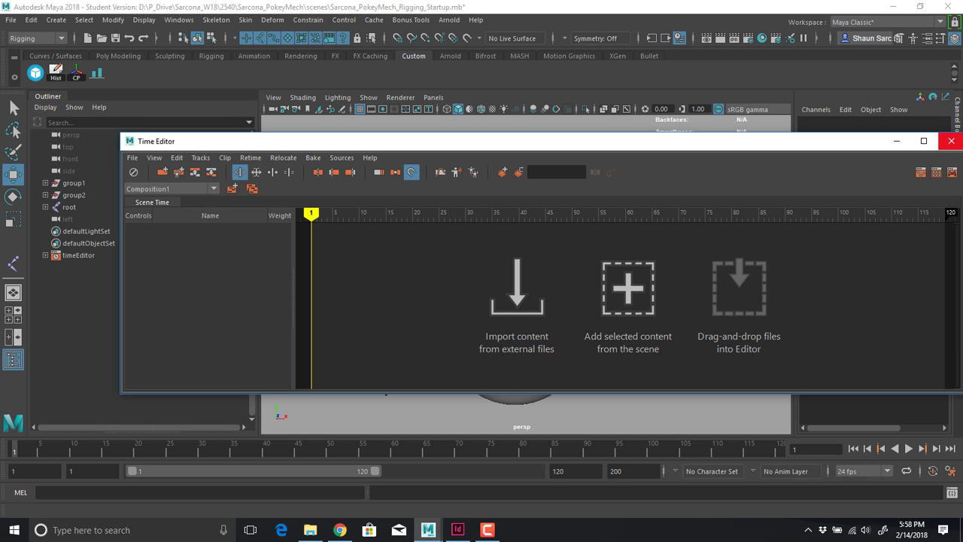
pyautogui.click(951, 141)
pyautogui.click(179, 20)
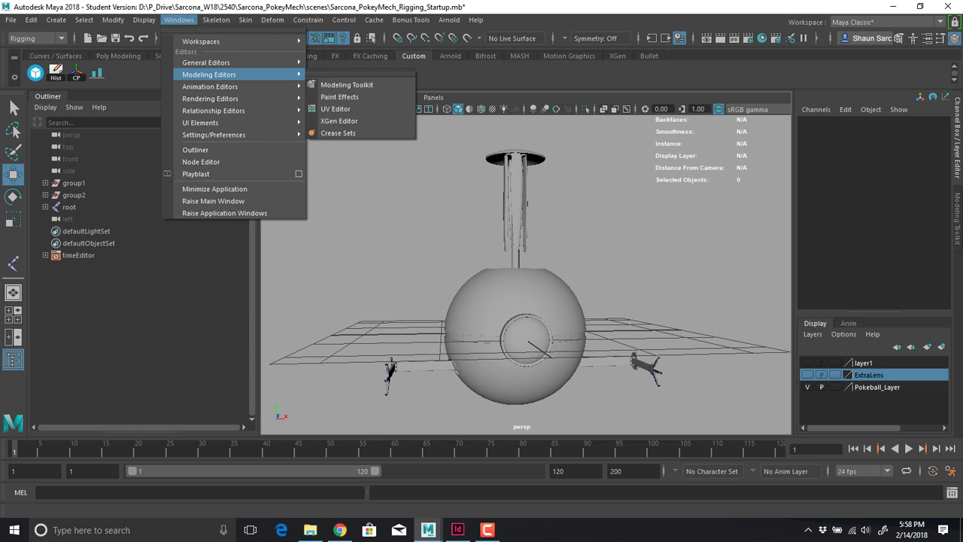
pyautogui.moveTo(226, 87)
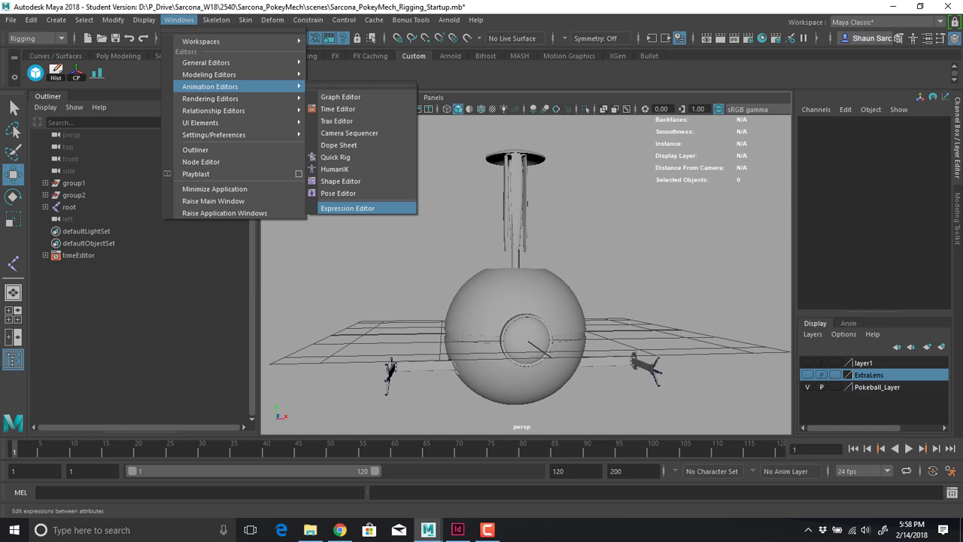
pyautogui.moveTo(248, 62)
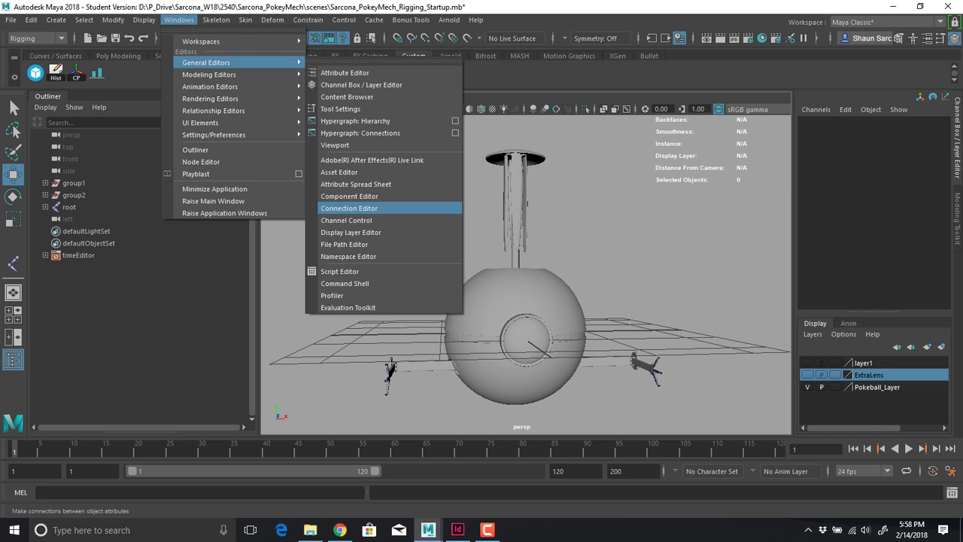
pyautogui.click(351, 208)
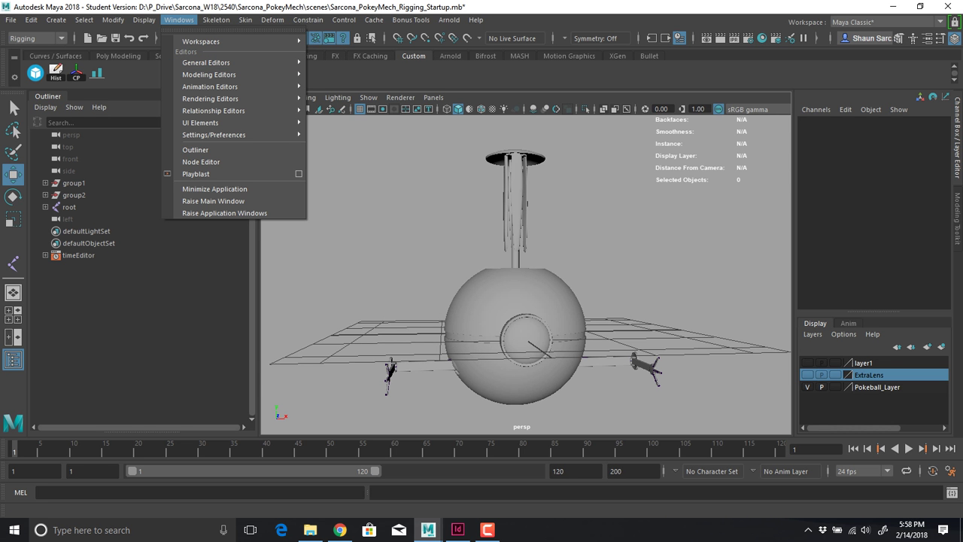
pyautogui.click(422, 226)
# Test rotating the heliBlade2 mesh on X to about -64 degrees by itself, and undo the rotation
pyautogui.keyDown('alt'); pyautogui.moveTo(466, 240); pyautogui.dragTo(399, 286); pyautogui.keyUp('alt')
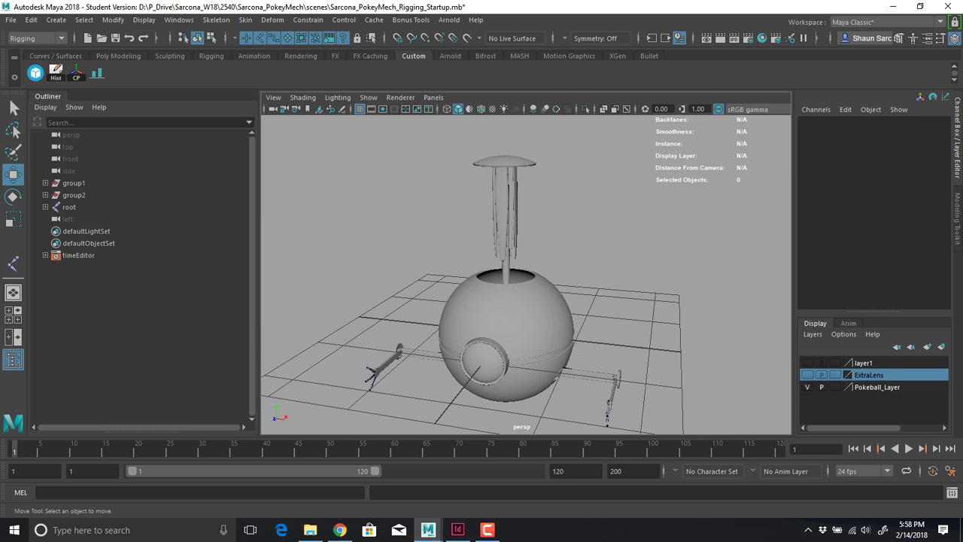
pyautogui.keyDown('alt'); pyautogui.moveTo(482, 271); pyautogui.dragTo(428, 260); pyautogui.keyUp('alt')
pyautogui.keyDown('alt'); pyautogui.moveTo(429, 260); pyautogui.dragTo(512, 259, button='right'); pyautogui.keyUp('alt')
pyautogui.keyDown('alt'); pyautogui.moveTo(473, 256); pyautogui.dragTo(519, 391, button='middle'); pyautogui.keyUp('alt')
pyautogui.click(504, 271)
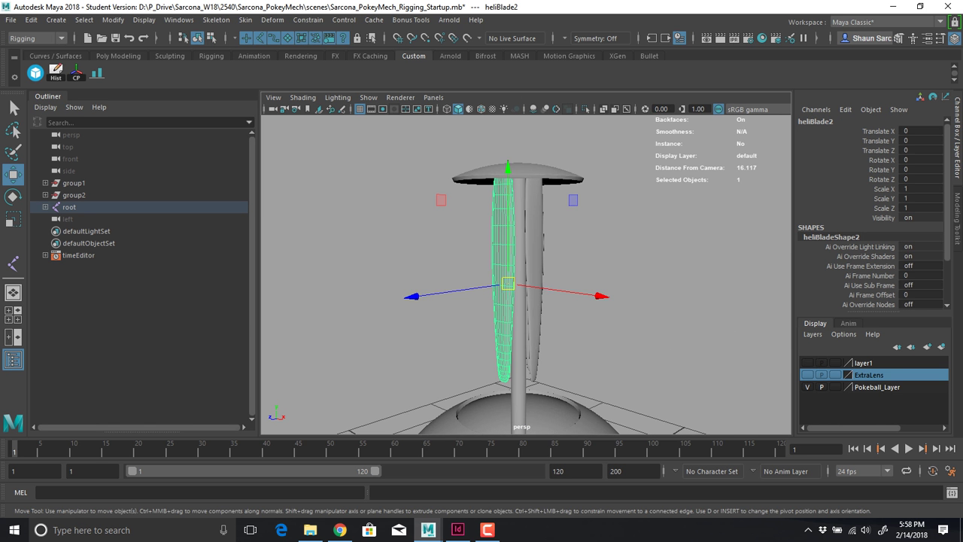
pyautogui.press('4')
pyautogui.keyDown('alt'); pyautogui.moveTo(504, 271); pyautogui.dragTo(455, 269); pyautogui.keyUp('alt')
pyautogui.press('e')
pyautogui.moveTo(428, 190); pyautogui.dragTo(536, 183)
pyautogui.hotkey('ctrl', 'z')
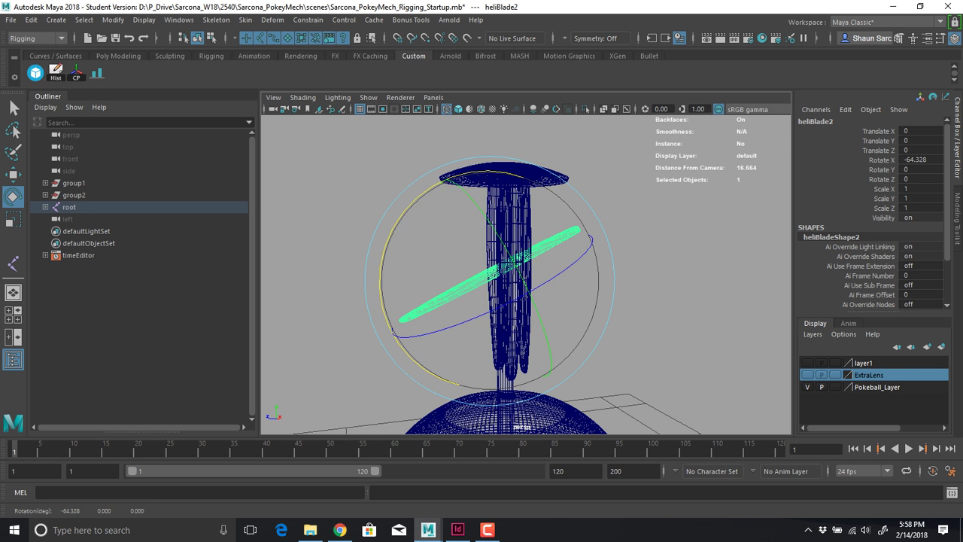
pyautogui.hotkey('ctrl', 'z')
# Test rotating heliBlade3Rod under the helicopter cap to about -12 degrees on Z, and undo the rotation
pyautogui.click(418, 156)
pyautogui.moveTo(434, 161)
pyautogui.keyDown('ctrl'); pyautogui.keyDown('alt'); pyautogui.mouseDown()
pyautogui.moveTo(558, 235)
pyautogui.moveTo(555, 209)
pyautogui.mouseUp(); pyautogui.keyUp('alt'); pyautogui.keyUp('ctrl')
pyautogui.press('4')
pyautogui.press('5')
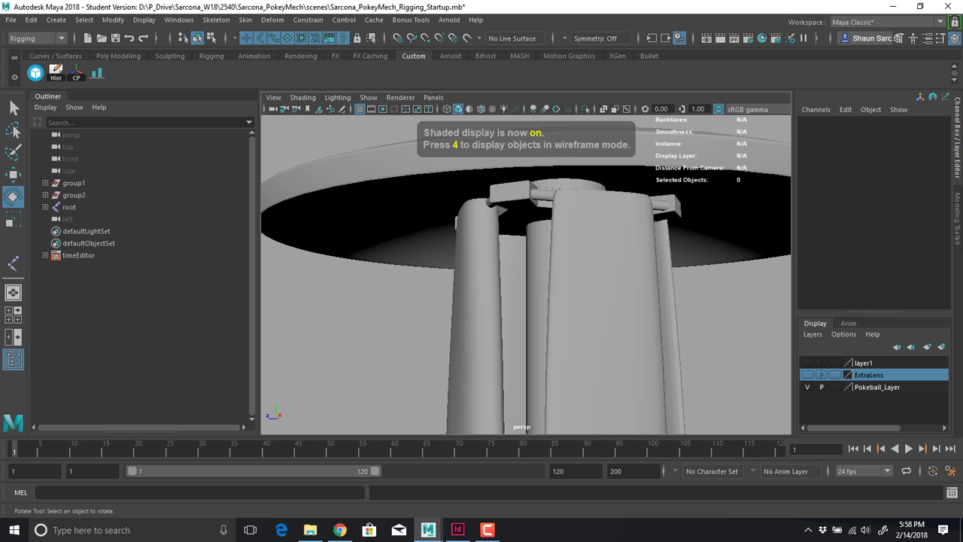
pyautogui.click(542, 194)
pyautogui.press('f')
pyautogui.keyDown('alt'); pyautogui.moveTo(519, 263); pyautogui.dragTo(572, 256); pyautogui.keyUp('alt')
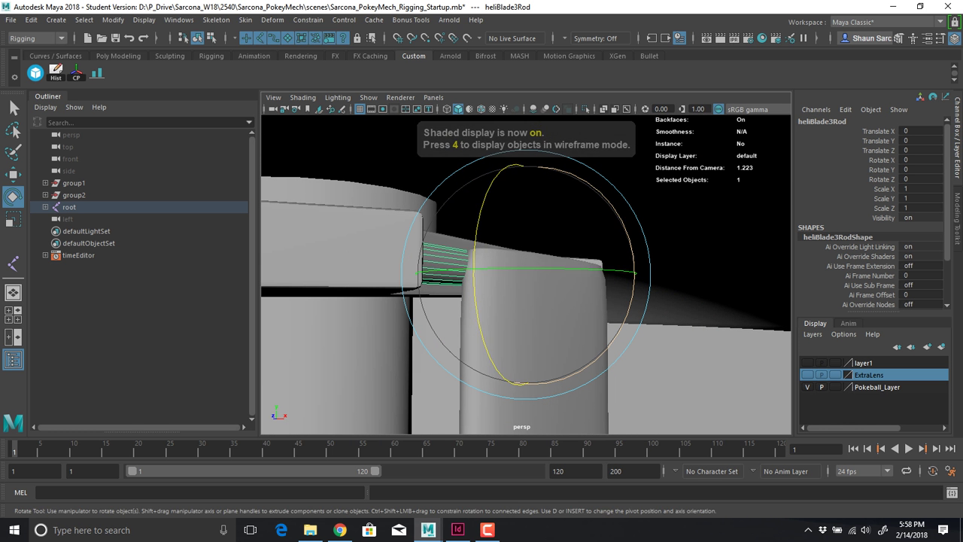
pyautogui.moveTo(630, 241); pyautogui.dragTo(634, 264)
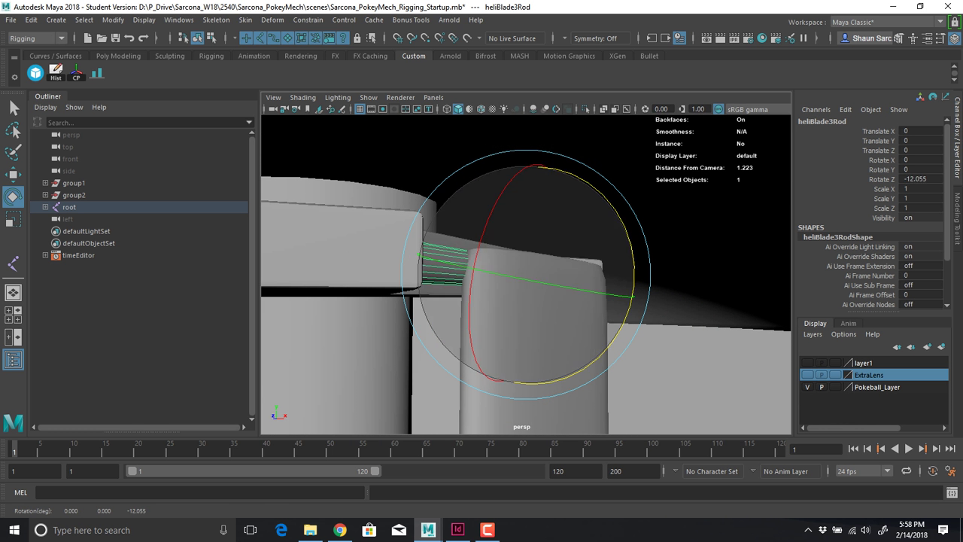
pyautogui.hotkey('ctrl', 'z')
# Parent the heliBlade3 mesh under heliBlade3Rod, and select the rod to check that the blade is attached
pyautogui.scroll(-8, 634, 271)
pyautogui.keyDown('alt'); pyautogui.moveTo(634, 279); pyautogui.dragTo(631, 113, button='middle'); pyautogui.keyUp('alt')
pyautogui.scroll(-4, 630, 120)
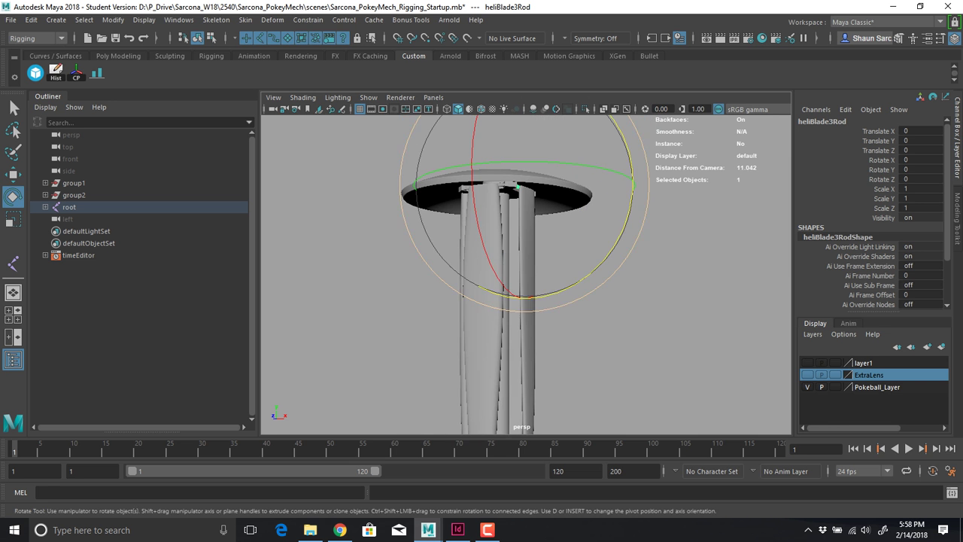
pyautogui.click(528, 260)
pyautogui.press('q')
pyautogui.keyDown('alt'); pyautogui.moveTo(528, 260); pyautogui.dragTo(532, 332, button='middle'); pyautogui.keyUp('alt')
pyautogui.scroll(8, 533, 333)
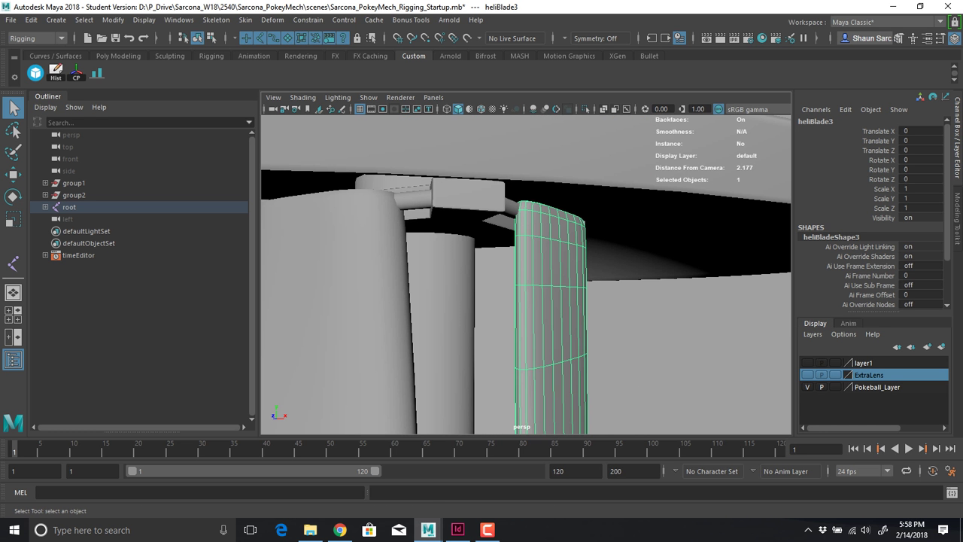
pyautogui.hotkey('ctrl', 'z')
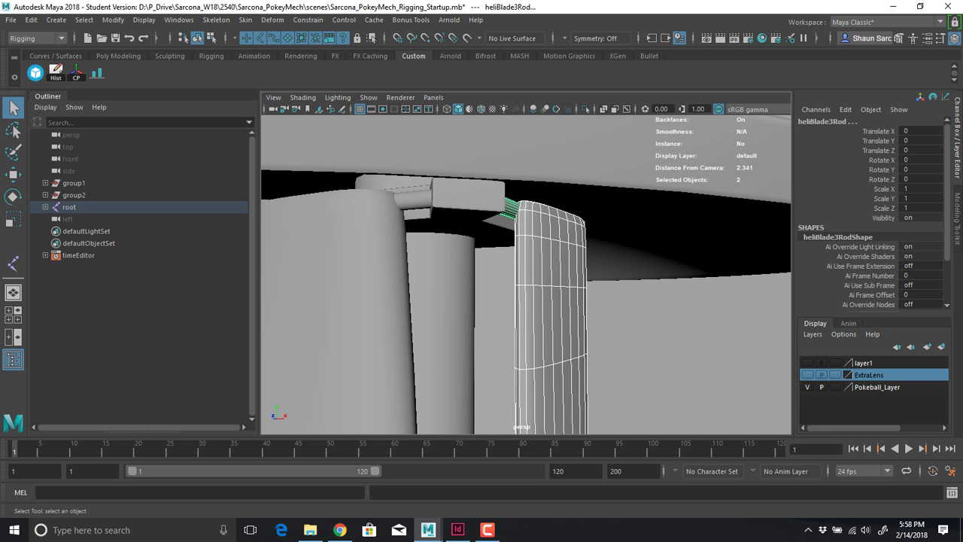
pyautogui.press('p')
pyautogui.click(511, 207)
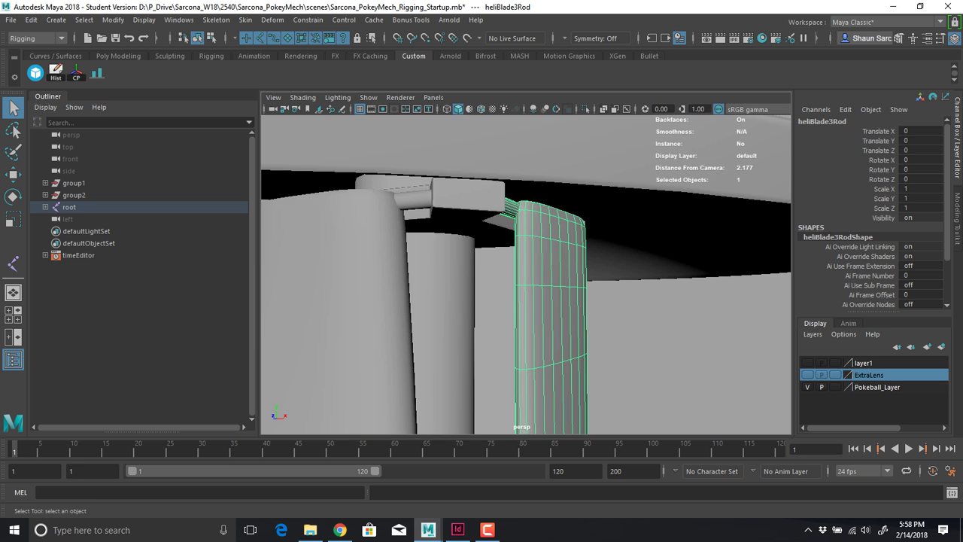
# Test rotating heliBlade3Rod with its blade attached, and undo the rotation
pyautogui.keyDown('alt'); pyautogui.moveTo(512, 241); pyautogui.dragTo(414, 256, button='right'); pyautogui.keyUp('alt')
pyautogui.keyDown('alt'); pyautogui.moveTo(482, 301); pyautogui.dragTo(444, 192, button='middle'); pyautogui.keyUp('alt')
pyautogui.keyDown('alt'); pyautogui.moveTo(443, 192); pyautogui.dragTo(361, 207, button='right'); pyautogui.keyUp('alt')
pyautogui.keyDown('alt'); pyautogui.moveTo(481, 271); pyautogui.dragTo(463, 205, button='middle'); pyautogui.keyUp('alt')
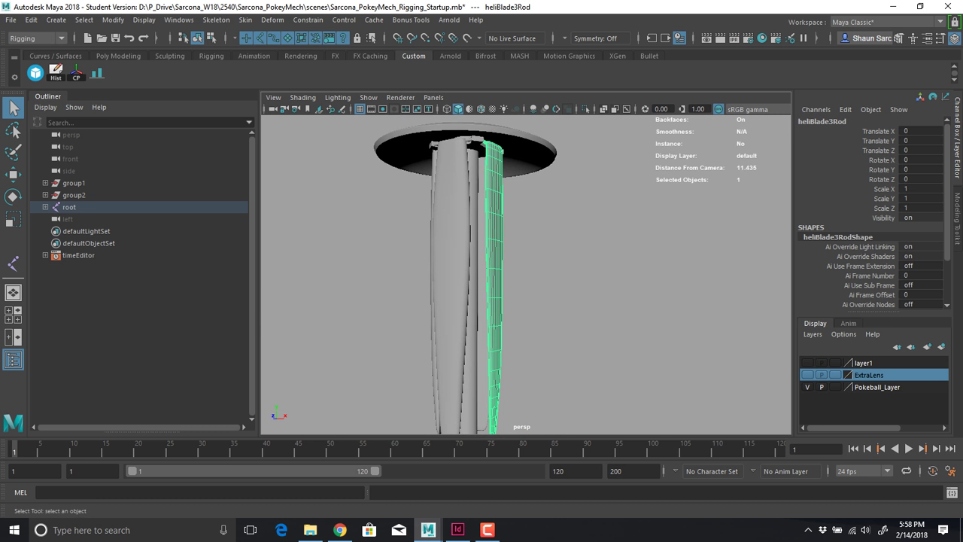
pyautogui.press('e')
pyautogui.moveTo(554, 229)
pyautogui.mouseDown()
pyautogui.moveTo(596, 132)
pyautogui.moveTo(580, 84)
pyautogui.moveTo(594, 171)
pyautogui.moveTo(552, 229)
pyautogui.moveTo(583, 85)
pyautogui.moveTo(562, 220)
pyautogui.moveTo(546, 222)
pyautogui.mouseUp()
pyautogui.hotkey('ctrl', 'z')
# Parent the heliBlade2 mesh under heliBlade2Rod
pyautogui.keyDown('alt'); pyautogui.moveTo(512, 234); pyautogui.dragTo(602, 241, button='right'); pyautogui.keyUp('alt')
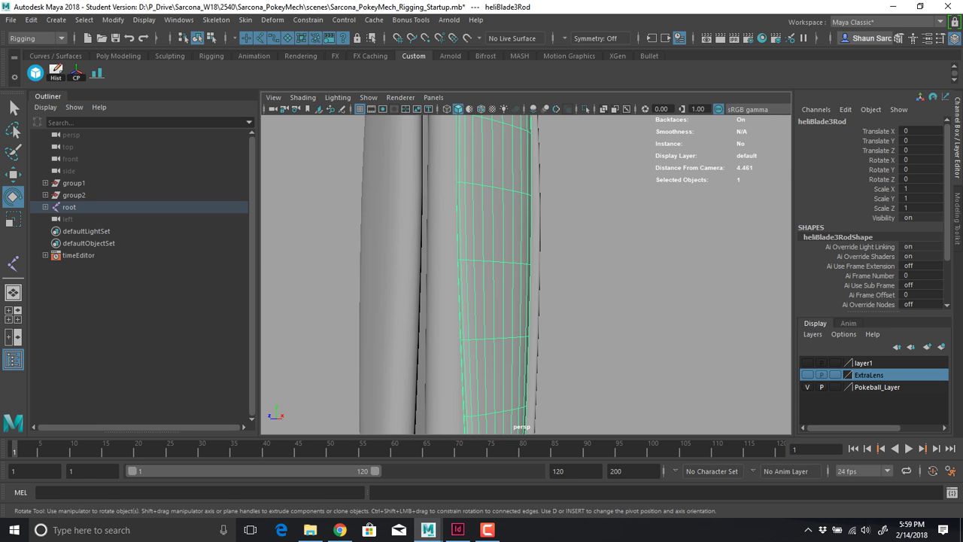
pyautogui.keyDown('alt'); pyautogui.moveTo(504, 188); pyautogui.dragTo(576, 369, button='middle'); pyautogui.keyUp('alt')
pyautogui.keyDown('alt'); pyautogui.moveTo(549, 263); pyautogui.dragTo(561, 308); pyautogui.keyUp('alt')
pyautogui.keyDown('alt'); pyautogui.moveTo(527, 278); pyautogui.dragTo(602, 286, button='right'); pyautogui.keyUp('alt')
pyautogui.keyDown('alt'); pyautogui.moveTo(571, 286); pyautogui.dragTo(568, 263); pyautogui.keyUp('alt')
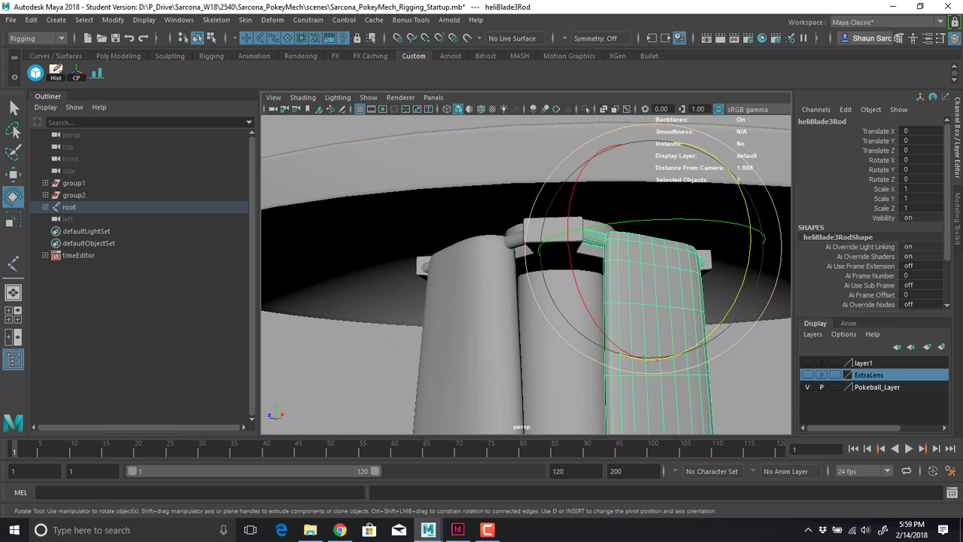
pyautogui.click(475, 316)
pyautogui.press('q')
pyautogui.keyDown('shift'); pyautogui.click(515, 240); pyautogui.keyUp('shift')
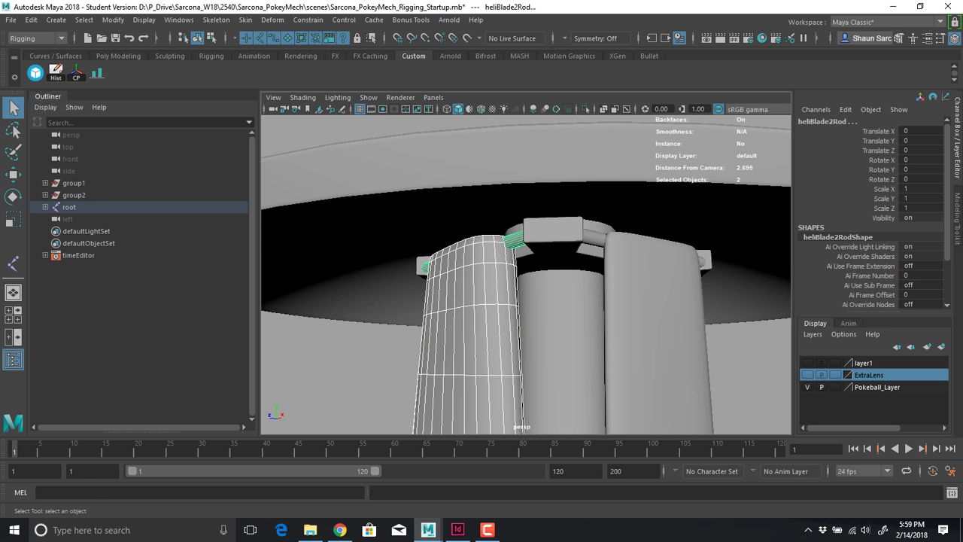
pyautogui.press('p')
# Parent the heliBlade4 mesh under its rod, heliBlade4Rod
pyautogui.keyDown('alt'); pyautogui.moveTo(421, 301); pyautogui.dragTo(571, 301); pyautogui.keyUp('alt')
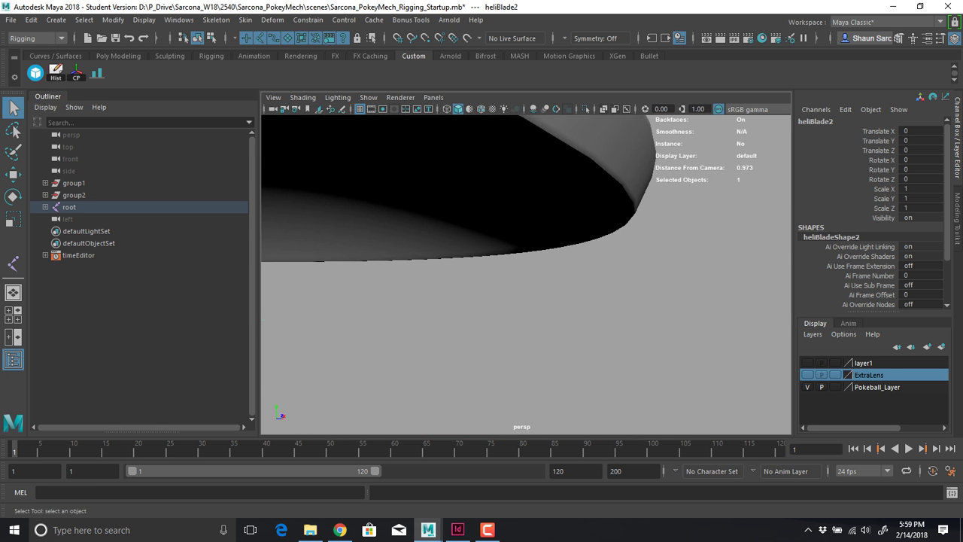
pyautogui.keyDown('alt'); pyautogui.moveTo(376, 301); pyautogui.dragTo(572, 294, button='middle'); pyautogui.keyUp('alt')
pyautogui.keyDown('alt'); pyautogui.moveTo(526, 301); pyautogui.dragTo(598, 301); pyautogui.keyUp('alt')
pyautogui.click(475, 301)
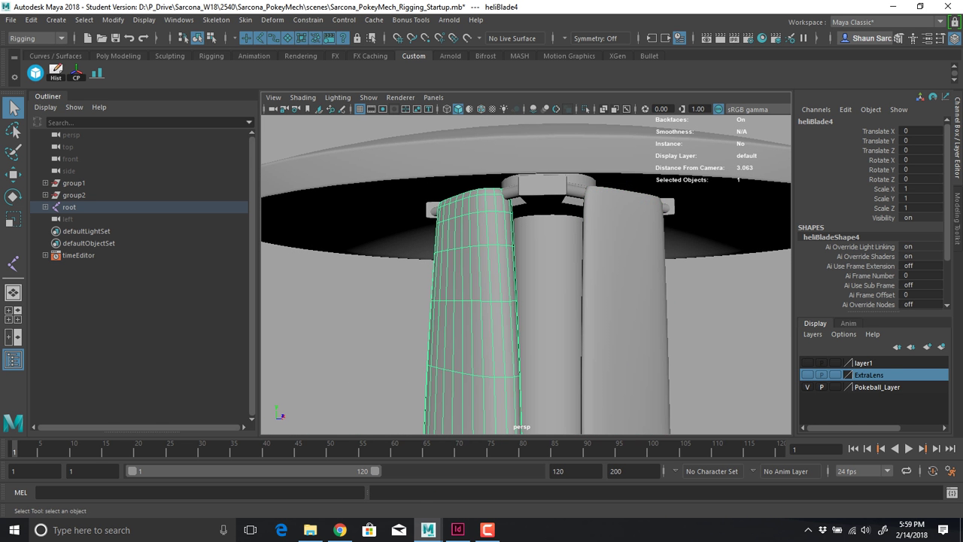
pyautogui.keyDown('shift'); pyautogui.click(512, 194); pyautogui.keyUp('shift')
pyautogui.press('p')
# Parent the heliBlade1 mesh under its rod, heliBlade1Rod
pyautogui.keyDown('alt'); pyautogui.moveTo(474, 301); pyautogui.dragTo(617, 282); pyautogui.keyUp('alt')
pyautogui.click(414, 301)
pyautogui.keyDown('shift'); pyautogui.click(473, 172); pyautogui.keyUp('shift')
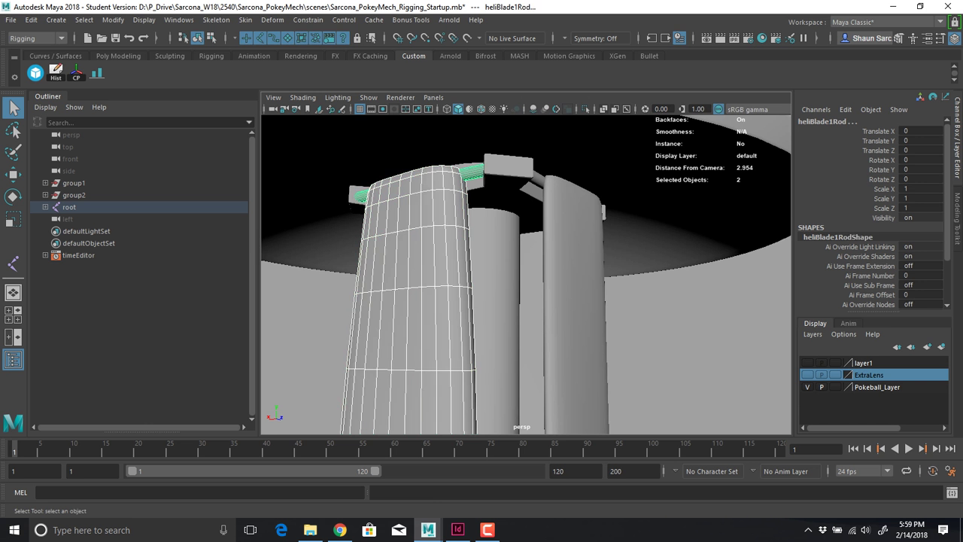
pyautogui.press('p')
# Select all four helicopter blade rods, test tilting them together about X, and undo the rotation
pyautogui.keyDown('alt'); pyautogui.moveTo(473, 226); pyautogui.dragTo(624, 225); pyautogui.keyUp('alt')
pyautogui.keyDown('alt'); pyautogui.moveTo(624, 226); pyautogui.dragTo(512, 226, button='right'); pyautogui.keyUp('alt')
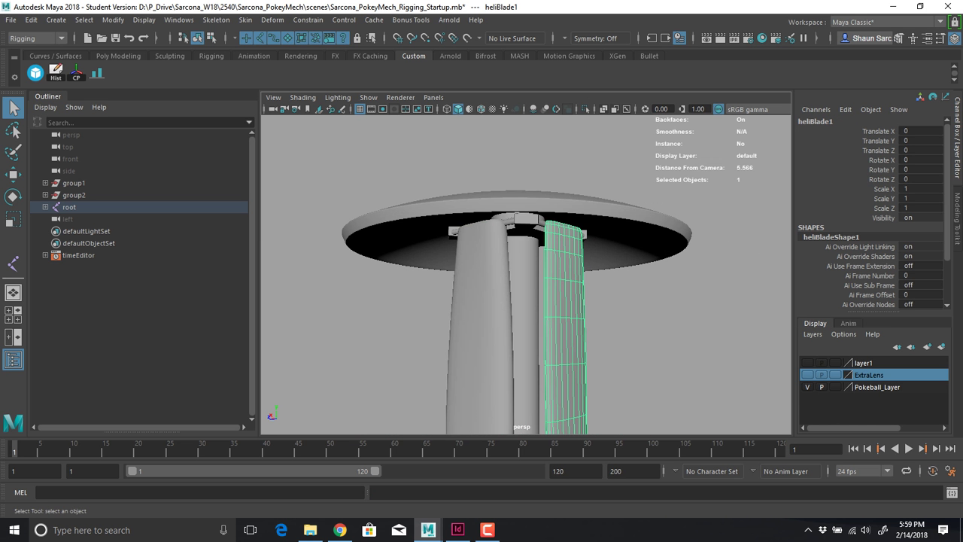
pyautogui.click(453, 231)
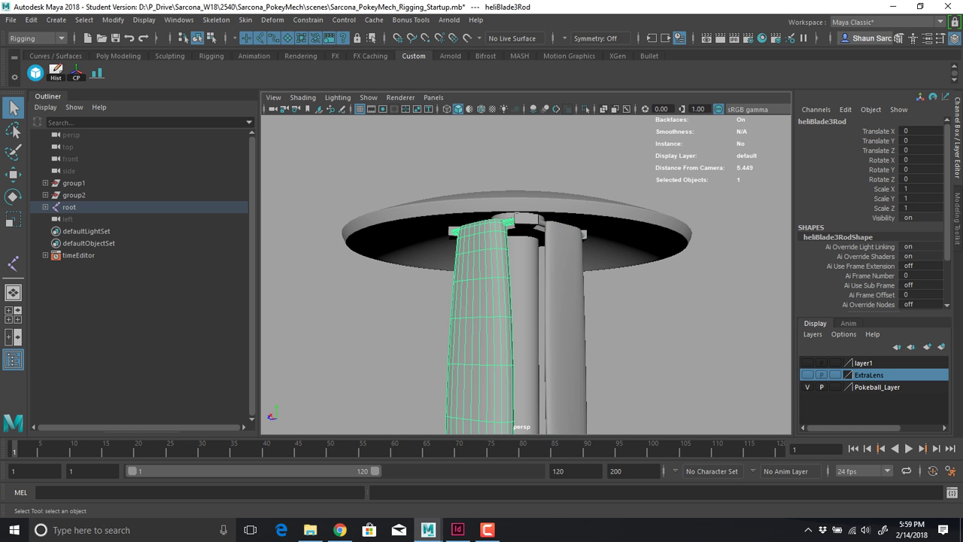
pyautogui.keyDown('shift'); pyautogui.click(585, 234); pyautogui.keyUp('shift')
pyautogui.keyDown('alt'); pyautogui.moveTo(579, 249); pyautogui.dragTo(444, 226); pyautogui.keyUp('alt')
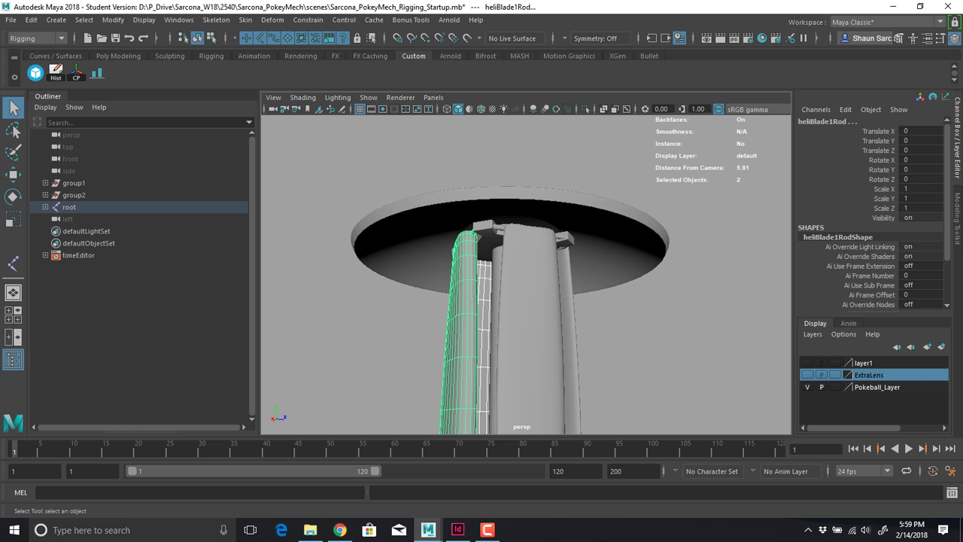
pyautogui.keyDown('shift'); pyautogui.click(536, 252); pyautogui.keyUp('shift')
pyautogui.keyDown('alt'); pyautogui.moveTo(536, 252); pyautogui.dragTo(422, 229); pyautogui.keyUp('alt')
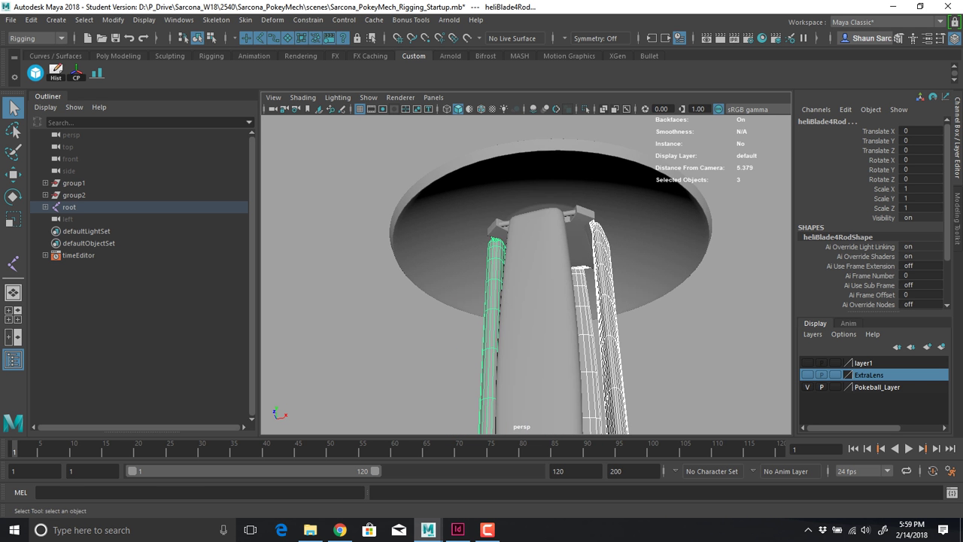
pyautogui.keyDown('shift'); pyautogui.click(538, 301); pyautogui.keyUp('shift')
pyautogui.keyDown('alt'); pyautogui.moveTo(538, 301); pyautogui.dragTo(414, 301, button='right'); pyautogui.keyUp('alt')
pyautogui.press('e')
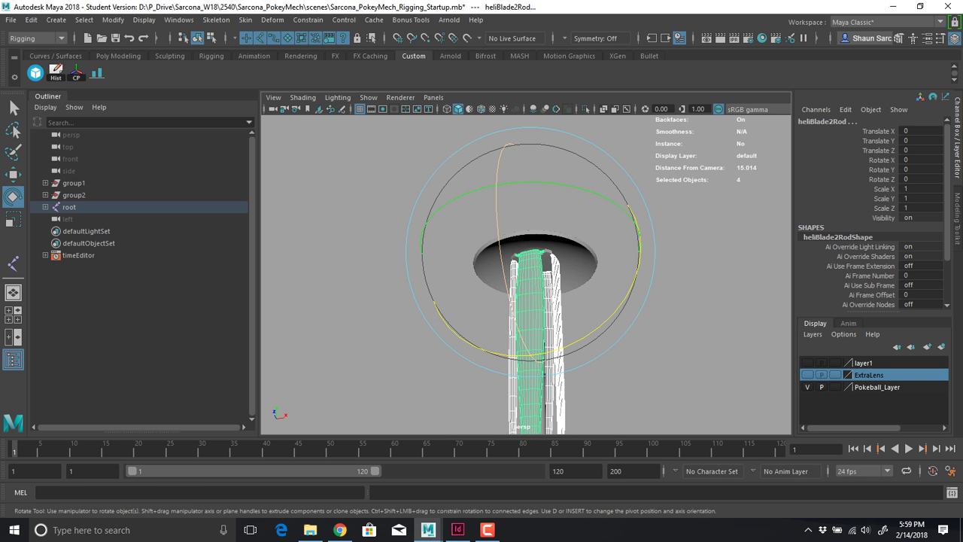
pyautogui.moveTo(502, 270); pyautogui.dragTo(527, 368)
pyautogui.hotkey('ctrl', 'z')
pyautogui.hotkey('ctrl', 'z')
pyautogui.hotkey('ctrl', 'z')
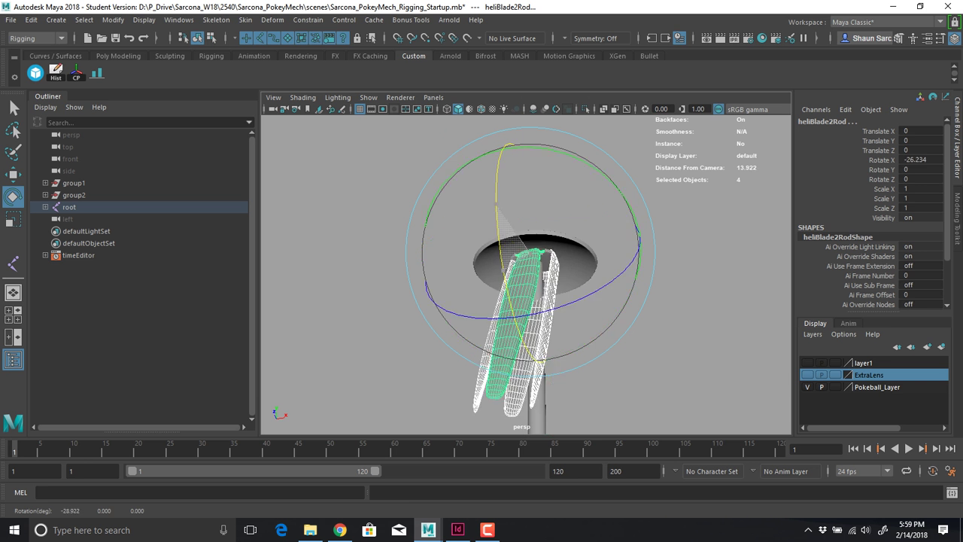
# Test swinging the four blade rods outward together to about -79 degrees on X, and undo the rotation
pyautogui.keyDown('alt'); pyautogui.moveTo(572, 301); pyautogui.dragTo(467, 301, button='right'); pyautogui.keyUp('alt')
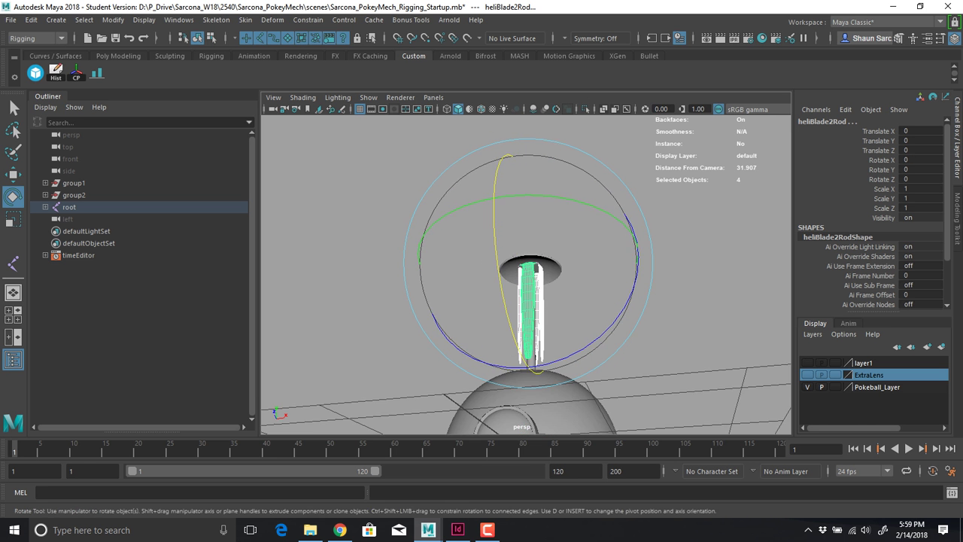
pyautogui.keyDown('alt'); pyautogui.moveTo(572, 286); pyautogui.dragTo(422, 331); pyautogui.keyUp('alt')
pyautogui.keyDown('alt'); pyautogui.moveTo(452, 323); pyautogui.dragTo(452, 282, button='middle'); pyautogui.keyUp('alt')
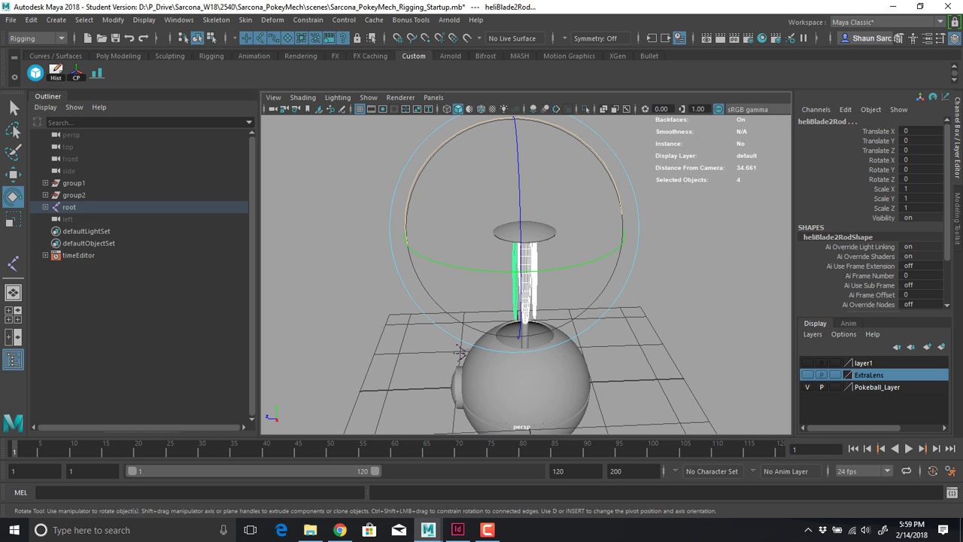
pyautogui.moveTo(435, 153); pyautogui.dragTo(582, 140)
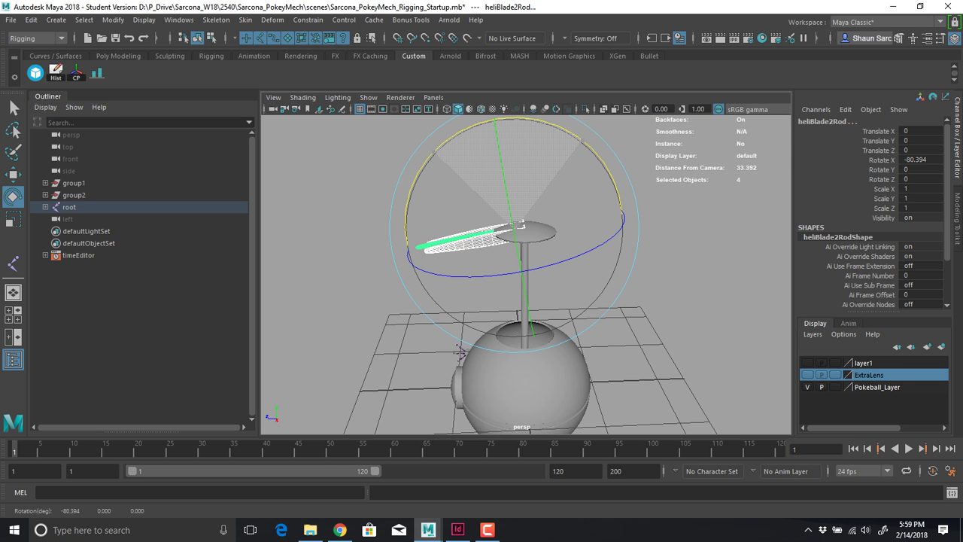
pyautogui.moveTo(461, 352); pyautogui.dragTo(461, 351, button='middle')
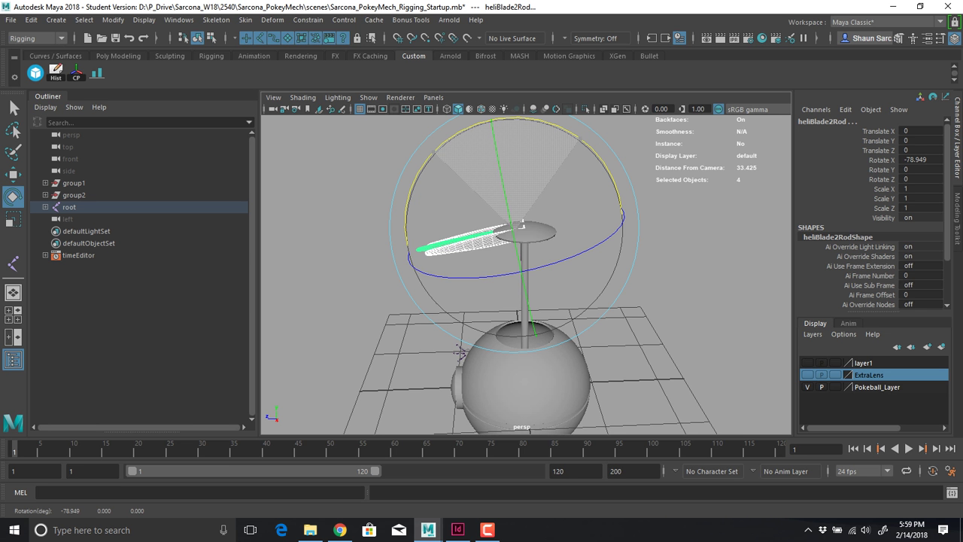
pyautogui.hotkey('ctrl', 'z')
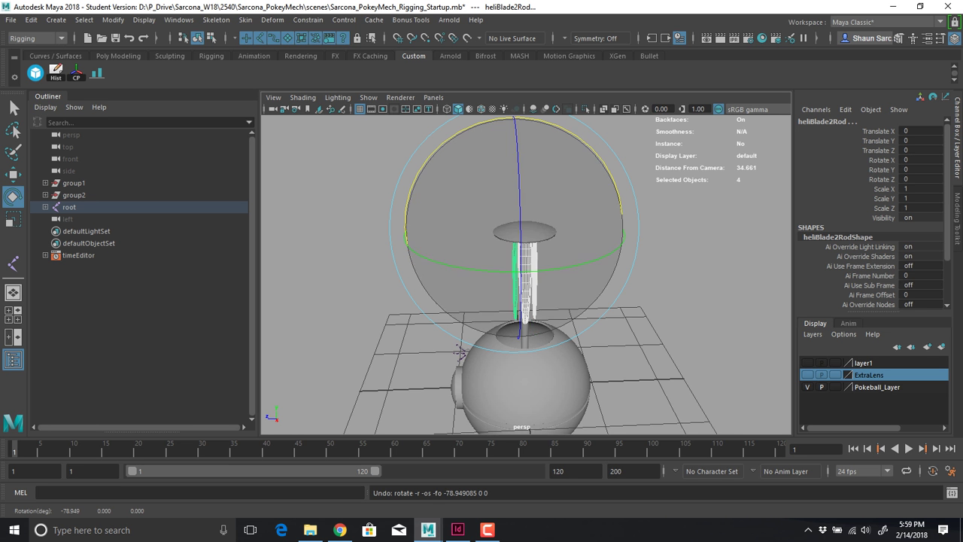
# Test moving the heliPole mesh down about 2.4 units along Y, and undo the move
pyautogui.keyDown('alt'); pyautogui.moveTo(461, 352); pyautogui.dragTo(532, 338); pyautogui.keyUp('alt')
pyautogui.keyDown('alt'); pyautogui.moveTo(531, 339); pyautogui.dragTo(587, 333, button='right'); pyautogui.keyUp('alt')
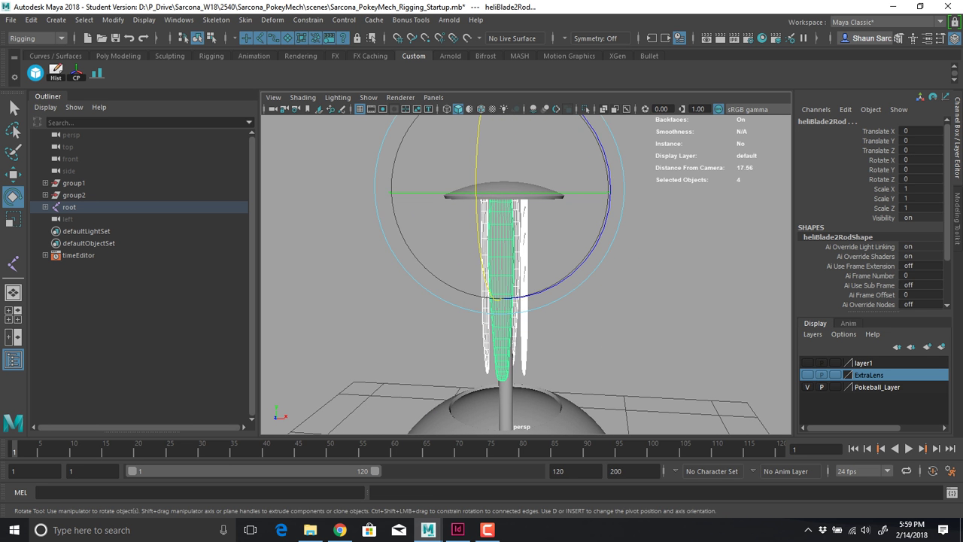
pyautogui.click(640, 294)
pyautogui.click(506, 408)
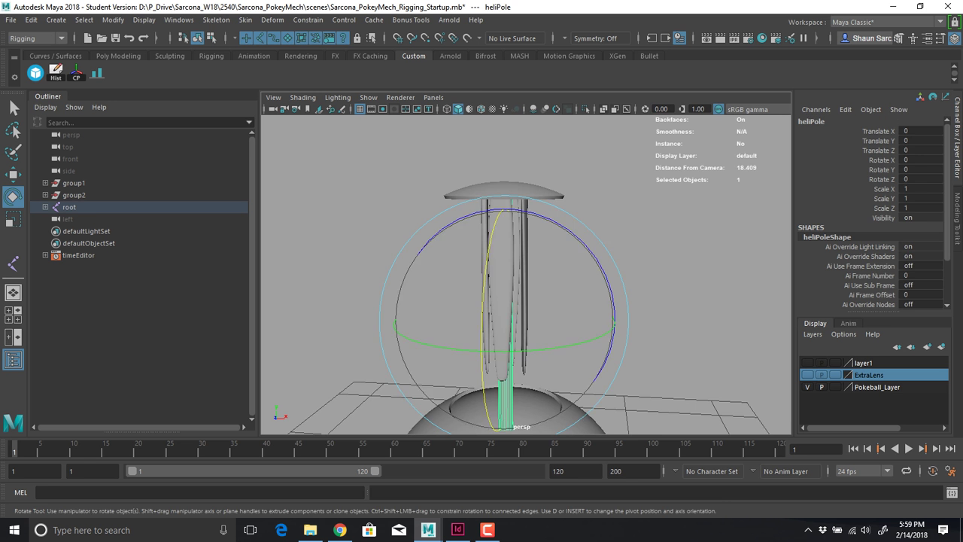
pyautogui.keyDown('alt'); pyautogui.moveTo(505, 408); pyautogui.dragTo(444, 407); pyautogui.keyUp('alt')
pyautogui.keyDown('alt'); pyautogui.moveTo(444, 407); pyautogui.dragTo(444, 364, button='middle'); pyautogui.keyUp('alt')
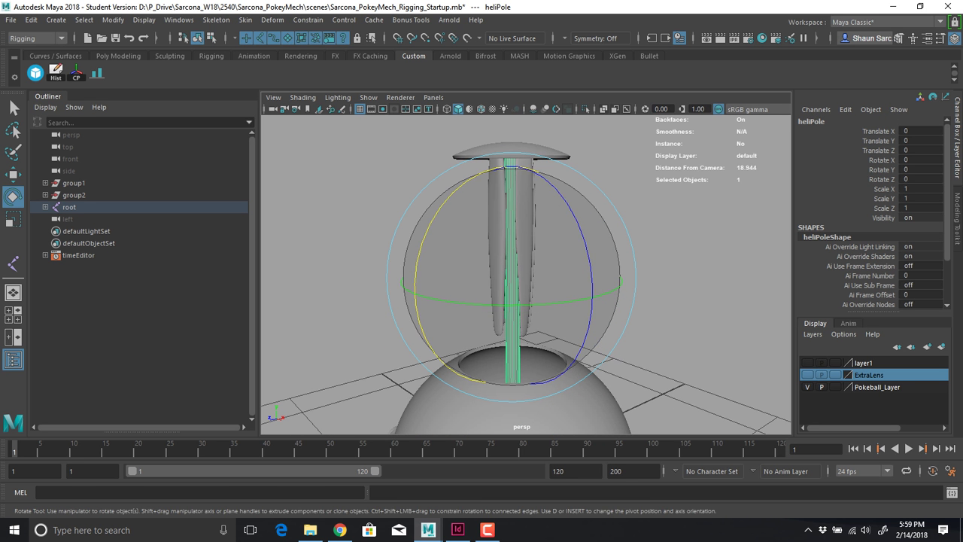
pyautogui.press('w')
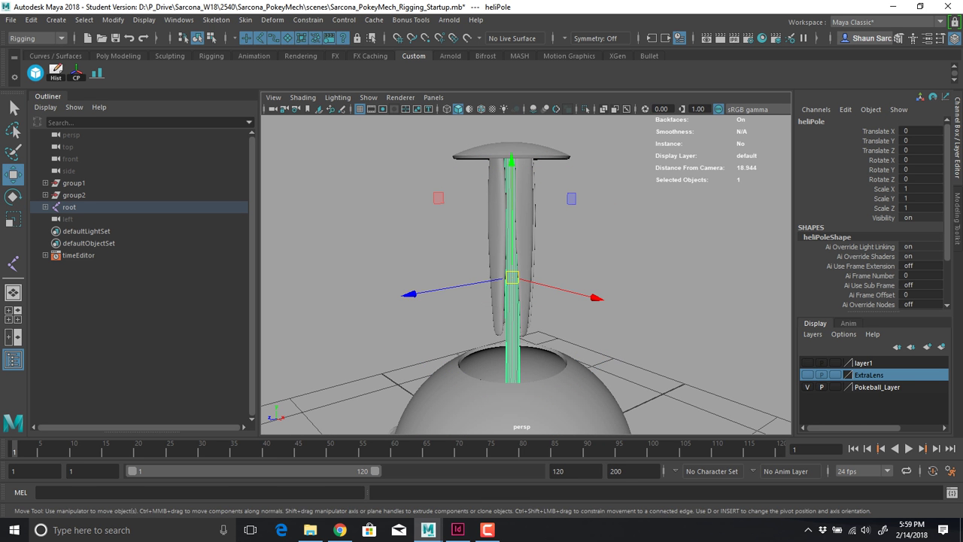
pyautogui.moveTo(511, 161); pyautogui.dragTo(512, 225)
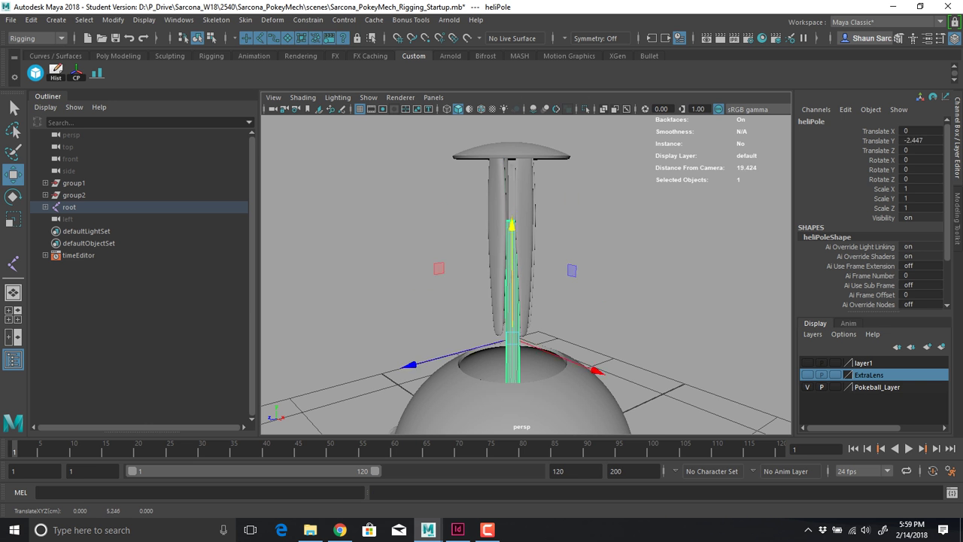
pyautogui.hotkey('ctrl', 'z')
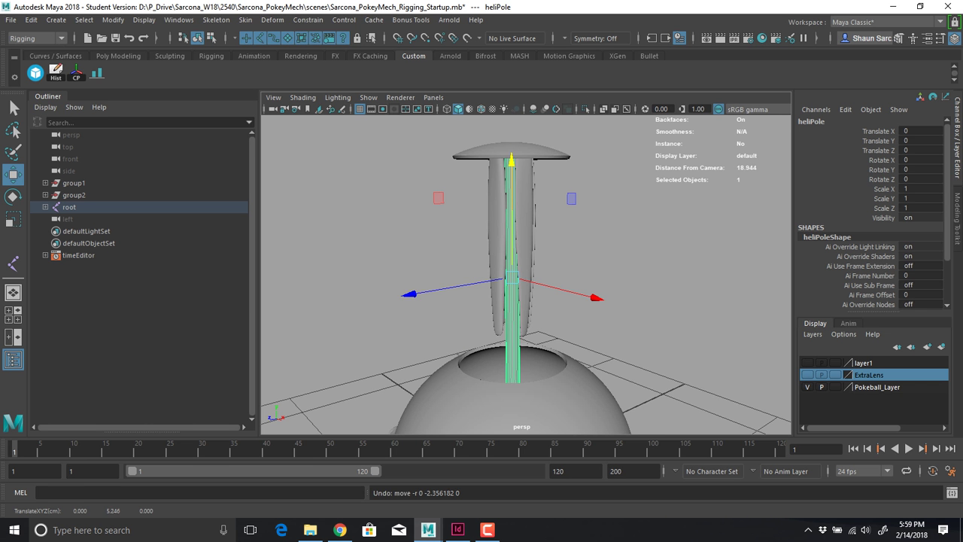
# Select the heliTop cap, test lifting it slightly along Y, and undo the move
pyautogui.click(531, 151)
pyautogui.keyDown('alt'); pyautogui.moveTo(531, 166); pyautogui.dragTo(591, 145); pyautogui.keyUp('alt')
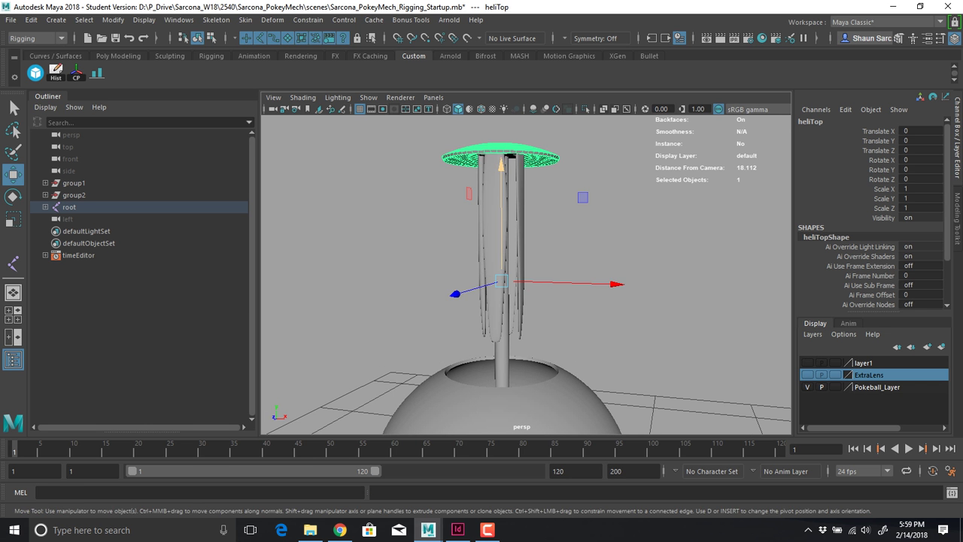
pyautogui.moveTo(501, 169); pyautogui.dragTo(502, 146)
pyautogui.hotkey('ctrl', 'z')
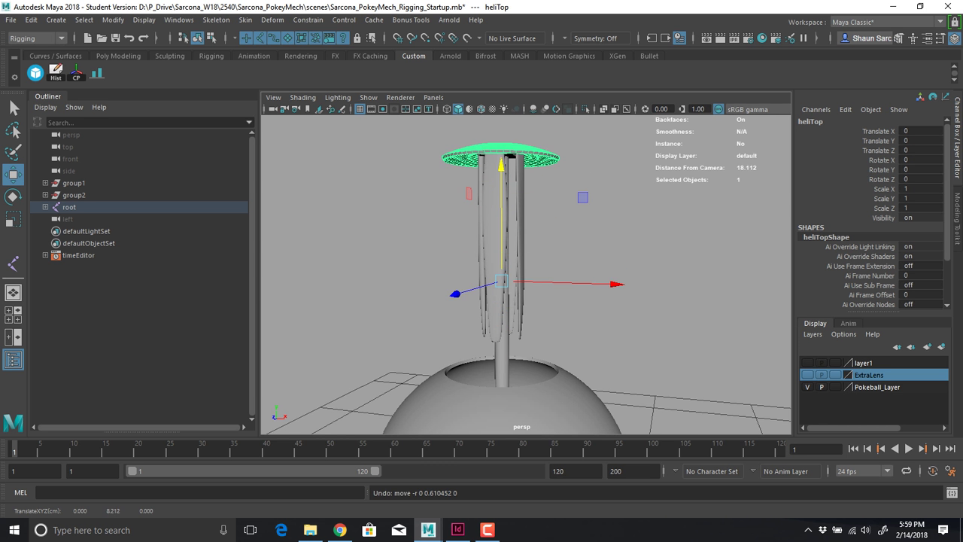
# Parent all four helicopter blade rods under the heliTopClip mesh beneath the cap
pyautogui.keyDown('alt'); pyautogui.moveTo(519, 218); pyautogui.dragTo(459, 222); pyautogui.keyUp('alt')
pyautogui.keyDown('alt'); pyautogui.moveTo(459, 222); pyautogui.dragTo(545, 218, button='right'); pyautogui.keyUp('alt')
pyautogui.keyDown('alt'); pyautogui.moveTo(527, 203); pyautogui.dragTo(543, 418, button='middle'); pyautogui.keyUp('alt')
pyautogui.keyDown('alt'); pyautogui.moveTo(531, 331); pyautogui.dragTo(529, 275); pyautogui.keyUp('alt')
pyautogui.keyDown('alt'); pyautogui.moveTo(519, 263); pyautogui.dragTo(568, 261, button='right'); pyautogui.keyUp('alt')
pyautogui.keyDown('alt'); pyautogui.moveTo(534, 225); pyautogui.dragTo(561, 324, button='middle'); pyautogui.keyUp('alt')
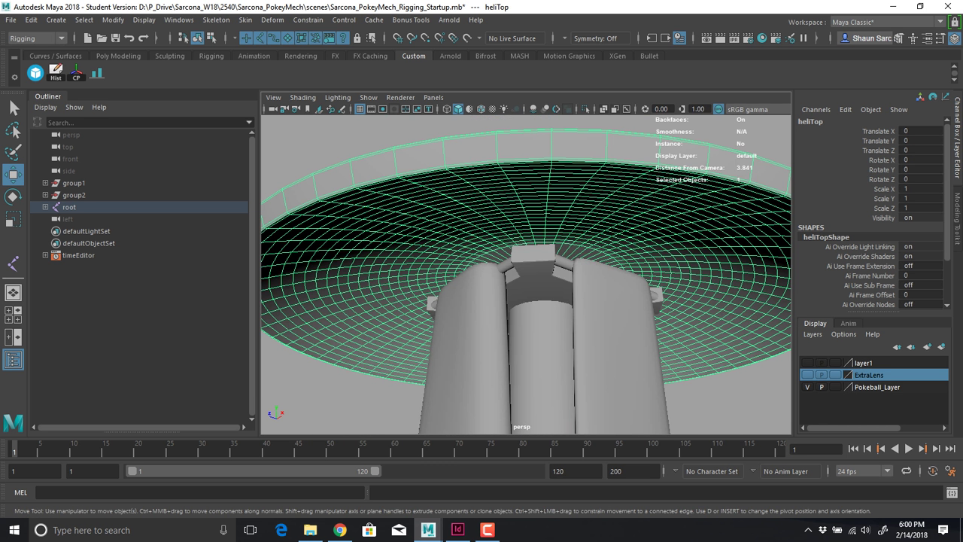
pyautogui.click(606, 308)
pyautogui.press('4')
pyautogui.keyDown('shift'); pyautogui.click(480, 305); pyautogui.keyUp('shift')
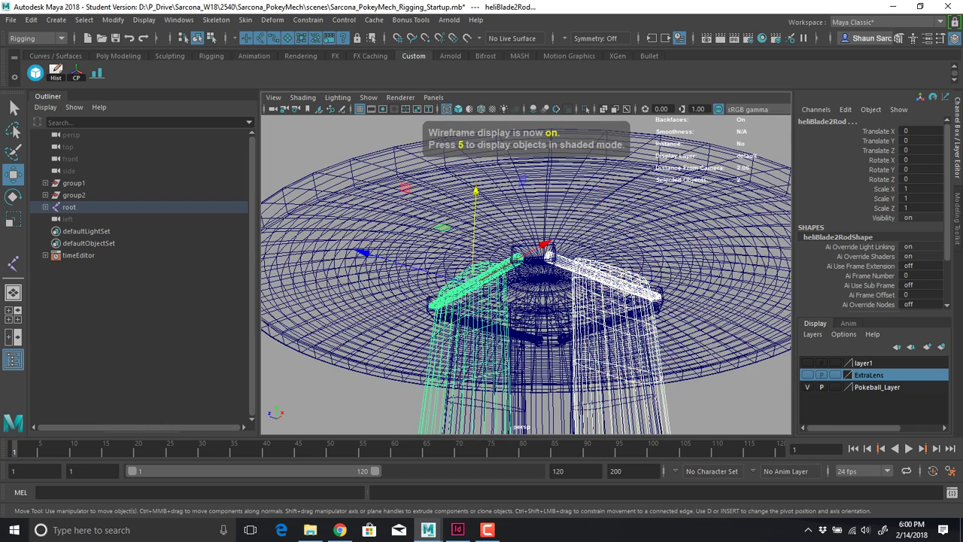
pyautogui.keyDown('alt'); pyautogui.moveTo(479, 301); pyautogui.dragTo(609, 297); pyautogui.keyUp('alt')
pyautogui.keyDown('alt'); pyautogui.moveTo(527, 271); pyautogui.dragTo(632, 307, button='middle'); pyautogui.keyUp('alt')
pyautogui.keyDown('shift'); pyautogui.click(463, 243); pyautogui.keyUp('shift')
pyautogui.keyDown('alt'); pyautogui.moveTo(463, 248); pyautogui.dragTo(354, 257); pyautogui.keyUp('alt')
pyautogui.keyDown('shift'); pyautogui.click(432, 261); pyautogui.keyUp('shift')
pyautogui.press('5')
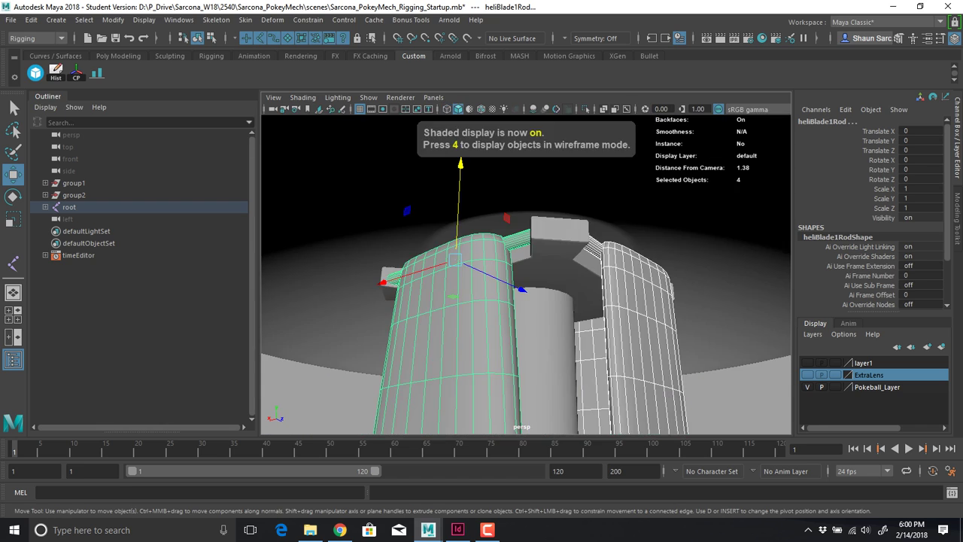
pyautogui.press('4')
pyautogui.press('5')
pyautogui.keyDown('shift'); pyautogui.click(558, 231); pyautogui.keyUp('shift')
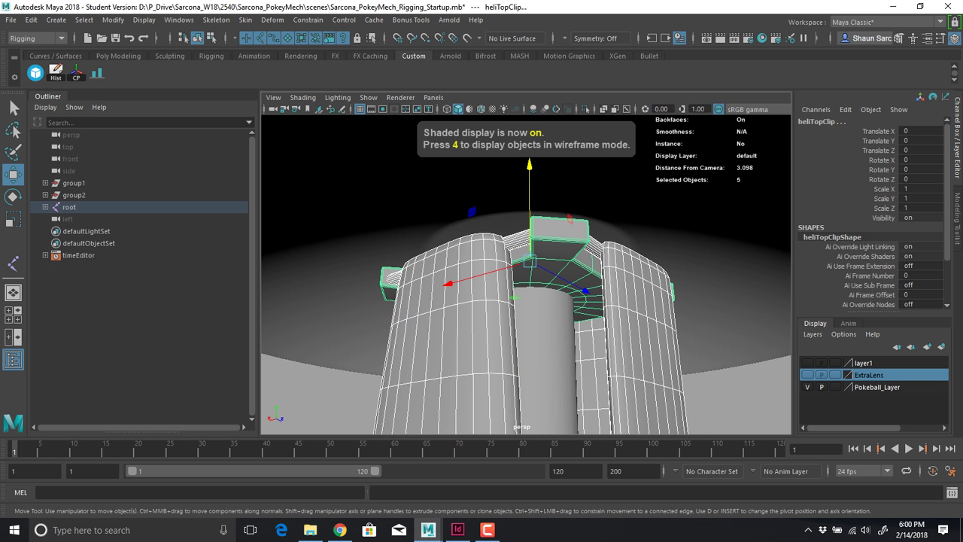
pyautogui.press('p')
# Parent heliTopClip, with its blade rods, under the heliPole mesh
pyautogui.click(558, 232)
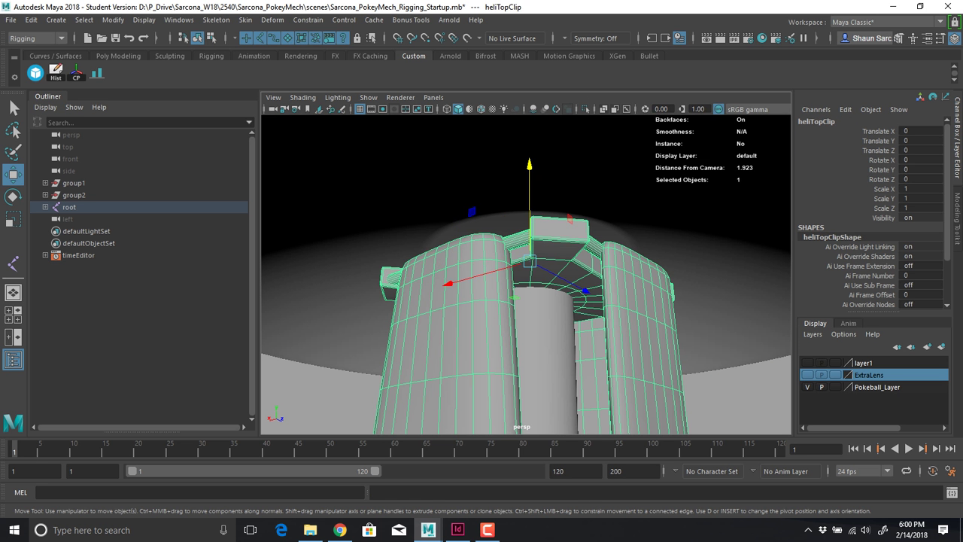
pyautogui.keyDown('shift'); pyautogui.click(548, 324); pyautogui.keyUp('shift')
pyautogui.press('p')
# Parent heliPole under the heliTop cap and clear the selection
pyautogui.click(547, 339)
pyautogui.keyDown('shift'); pyautogui.click(536, 178); pyautogui.keyUp('shift')
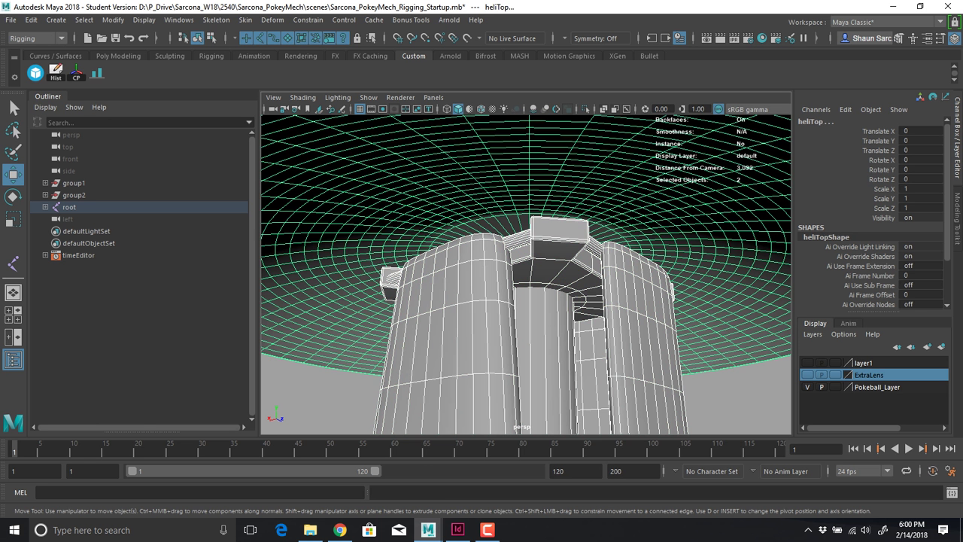
pyautogui.press('Down')
pyautogui.click(734, 403)
pyautogui.scroll(-12, 527, 275)
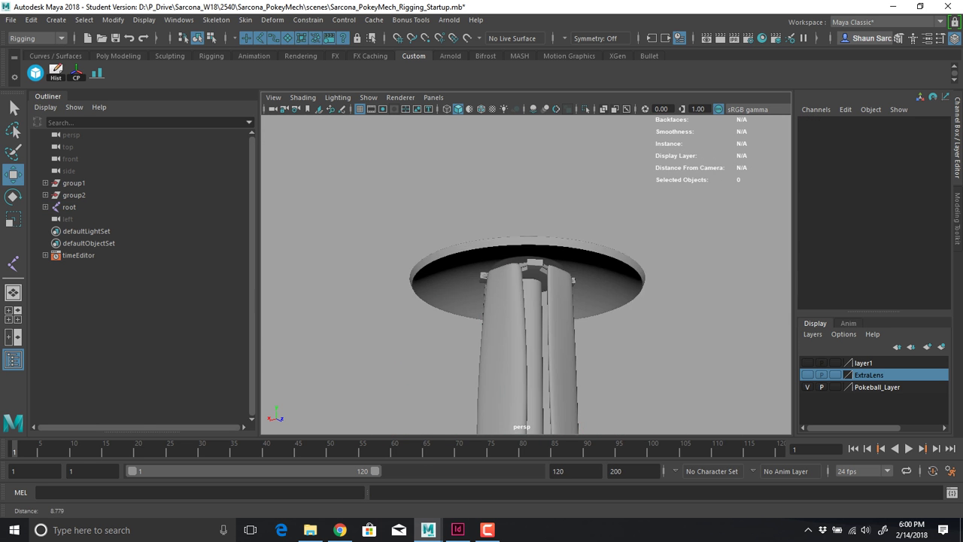
# Expand the root hierarchy fully and walk down from heliTop through heliPole to heliTopClip to check the parenting
pyautogui.keyDown('alt'); pyautogui.moveTo(527, 275); pyautogui.dragTo(527, 273); pyautogui.keyUp('alt')
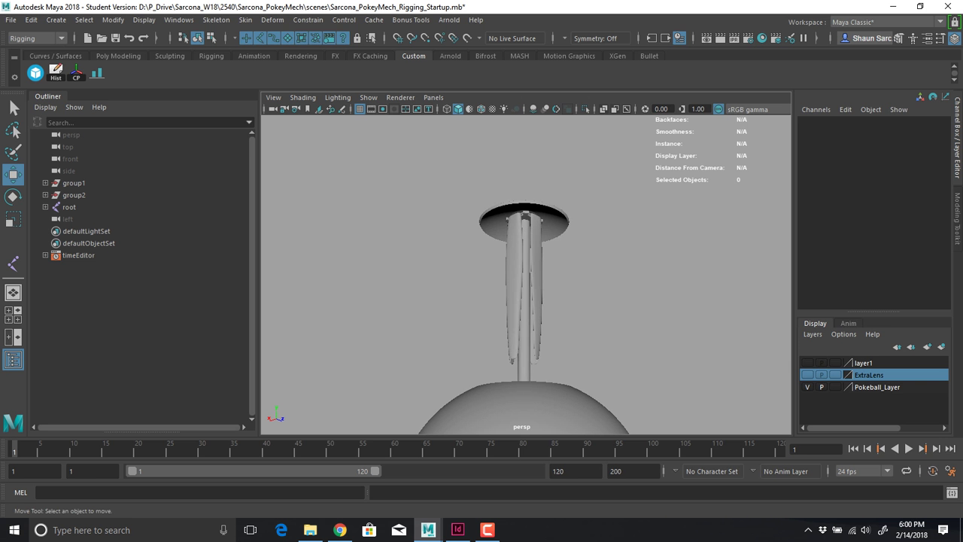
pyautogui.click(527, 216)
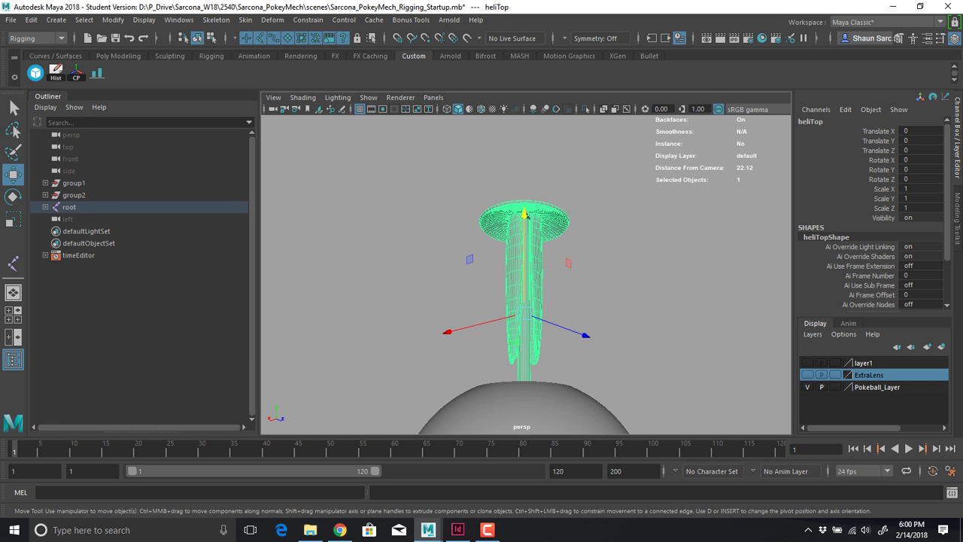
pyautogui.keyDown('shift'); pyautogui.click(45, 207); pyautogui.keyUp('shift')
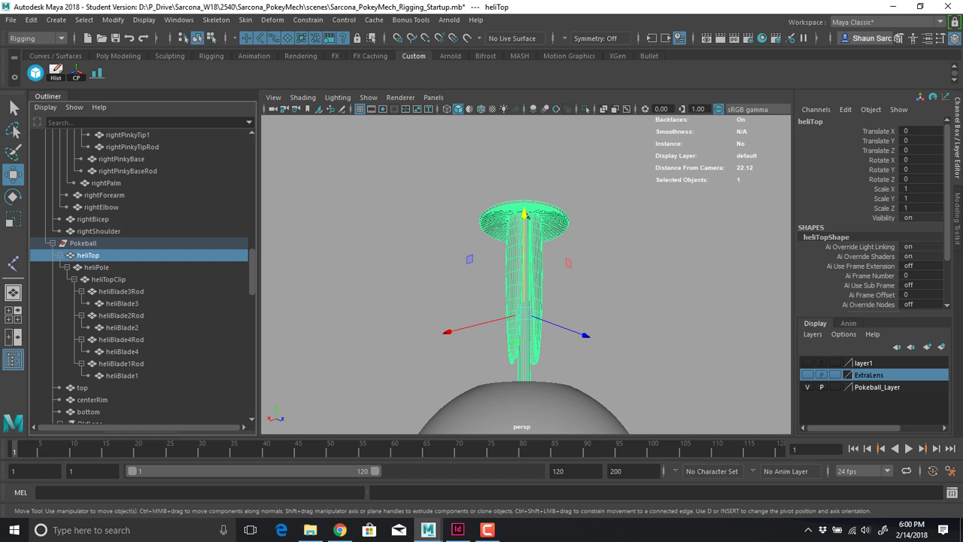
pyautogui.keyDown('alt'); pyautogui.moveTo(527, 216); pyautogui.dragTo(495, 243); pyautogui.keyUp('alt')
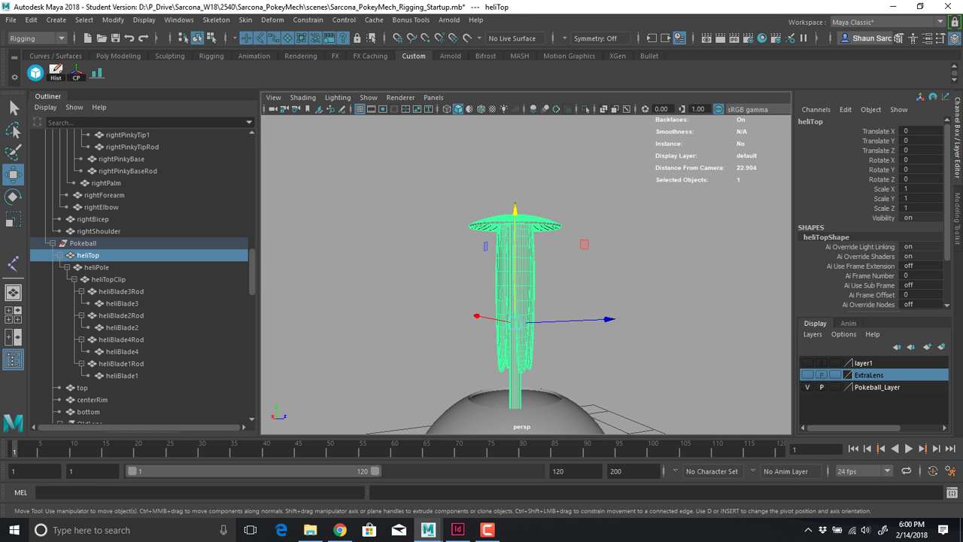
pyautogui.press('Down')
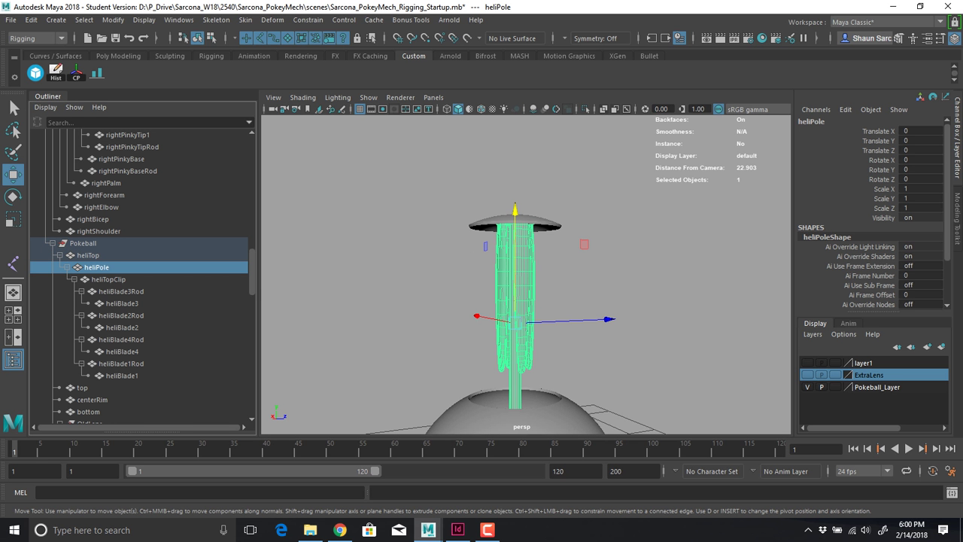
pyautogui.press('Down')
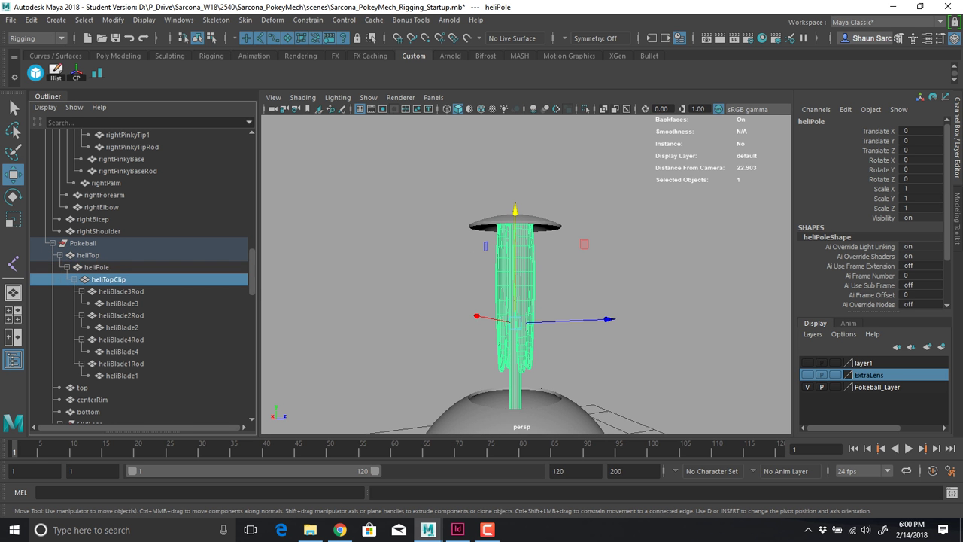
pyautogui.keyDown('alt'); pyautogui.moveTo(503, 257); pyautogui.dragTo(511, 216); pyautogui.keyUp('alt')
pyautogui.keyDown('alt'); pyautogui.moveTo(511, 216); pyautogui.dragTo(587, 218, button='right'); pyautogui.keyUp('alt')
pyautogui.keyDown('alt'); pyautogui.moveTo(520, 173); pyautogui.dragTo(539, 342, button='middle'); pyautogui.keyUp('alt')
pyautogui.keyDown('alt'); pyautogui.moveTo(539, 342); pyautogui.dragTo(584, 343, button='right'); pyautogui.keyUp('alt')
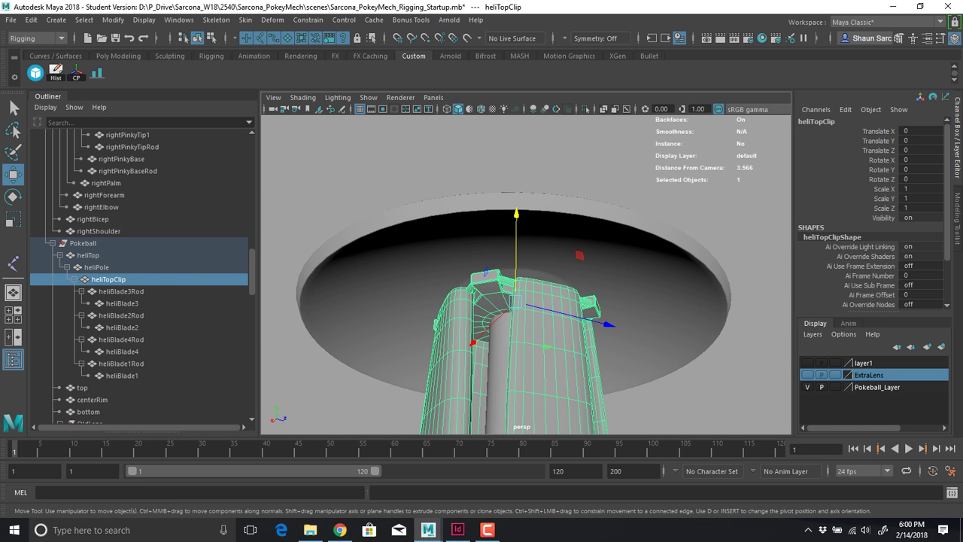
# Collapse the four blade rods' branches under heliTopClip and select all four rods together to check them
pyautogui.click(82, 291)
pyautogui.click(81, 304)
pyautogui.click(81, 316)
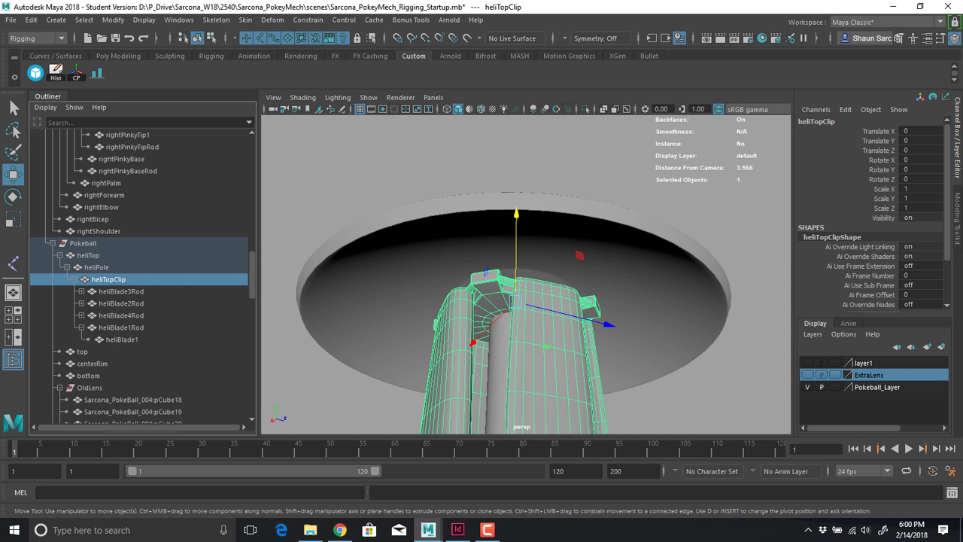
pyautogui.click(81, 327)
pyautogui.moveTo(121, 291); pyautogui.dragTo(120, 328)
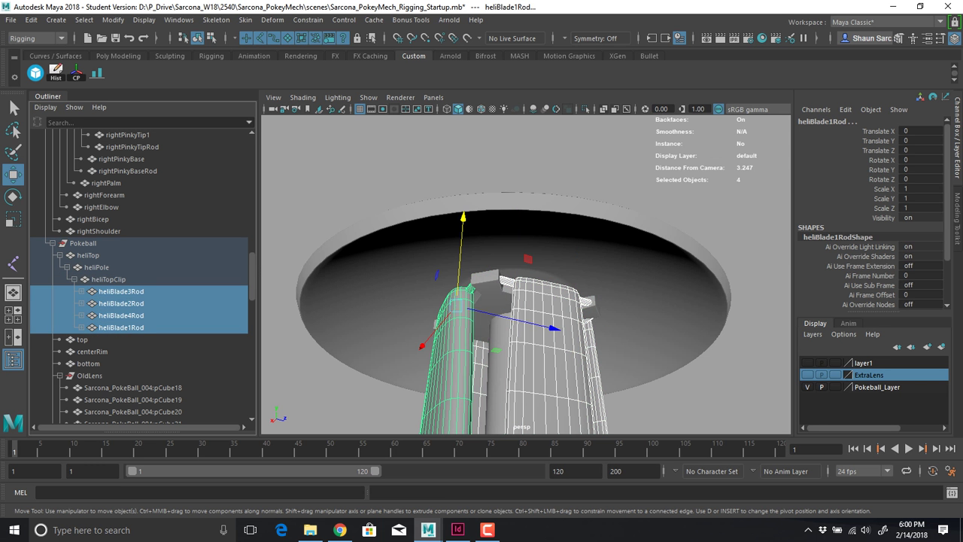
# Try parenting the other three blade rods under heliBlade1Rod, and undo the parenting
pyautogui.press('p')
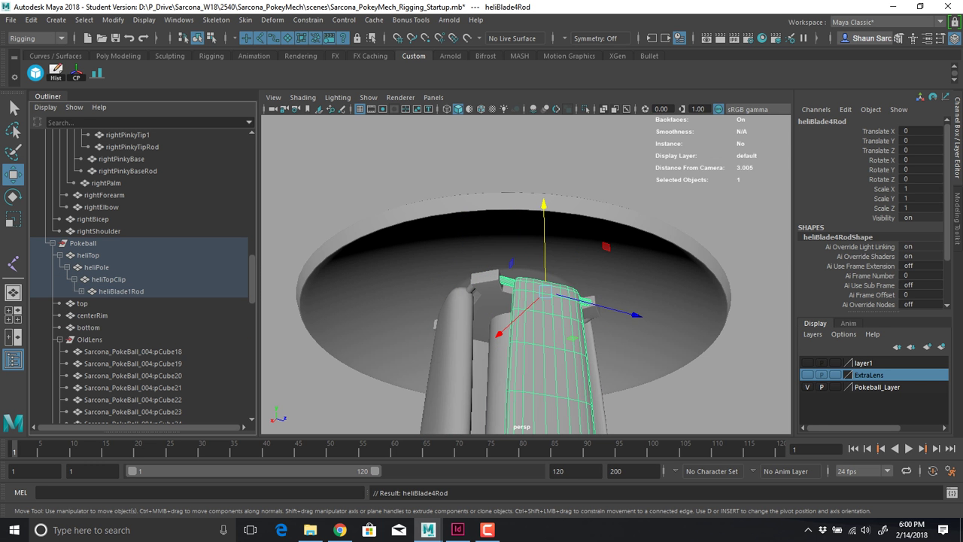
pyautogui.hotkey('ctrl', 'z')
pyautogui.click(82, 328)
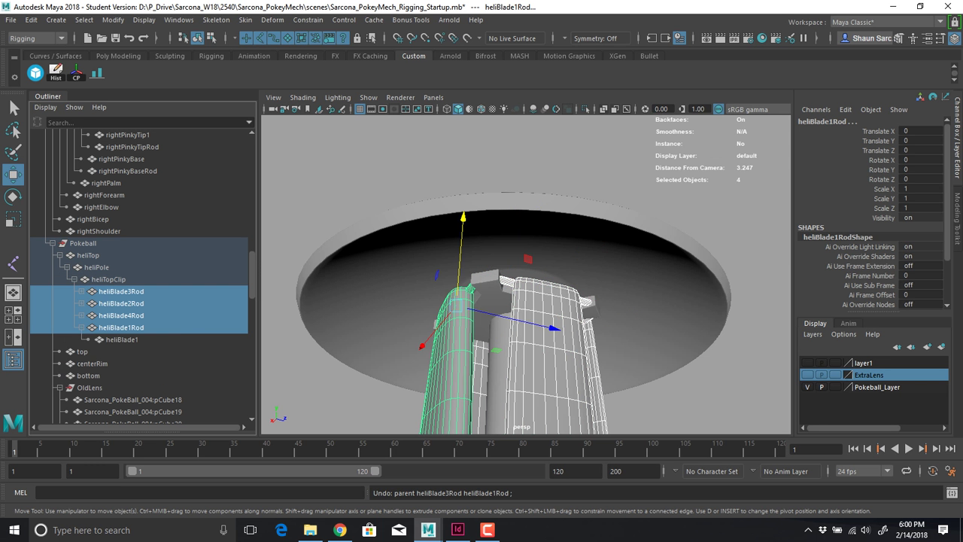
# Walk back up the hierarchy from heliBlade1Rod through heliTopClip and heliPole to heliTop
pyautogui.click(122, 339)
pyautogui.press('Up')
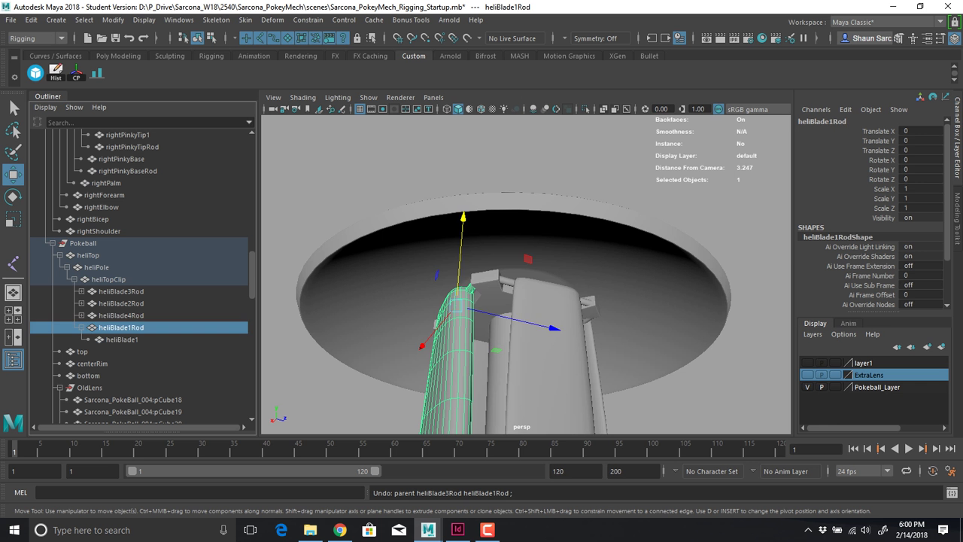
pyautogui.press('Up')
pyautogui.press('Up')
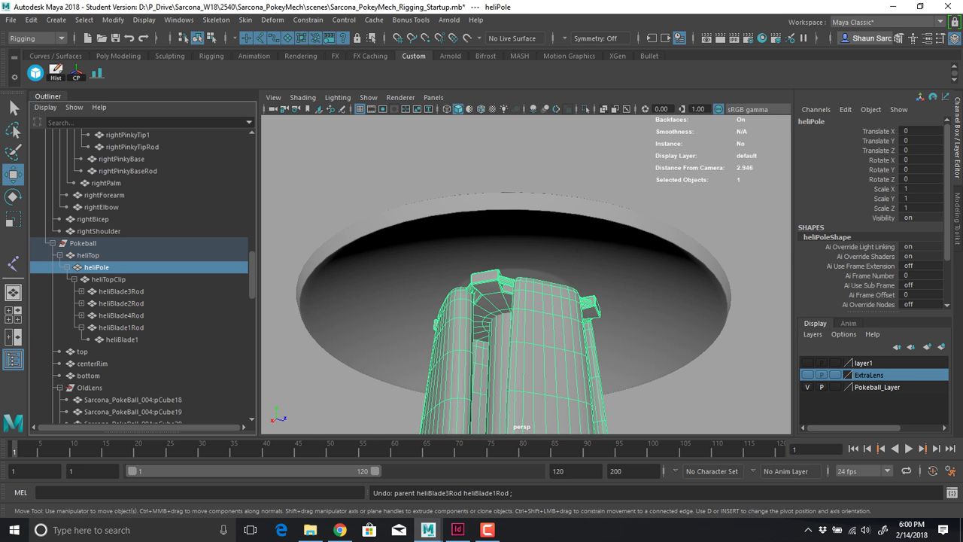
pyautogui.press('Up')
# Test moving the whole helicopter assembly along Y by its heliTop parent, viewed from the front, and undo the moves
pyautogui.press('f')
pyautogui.scroll(-5, 527, 301)
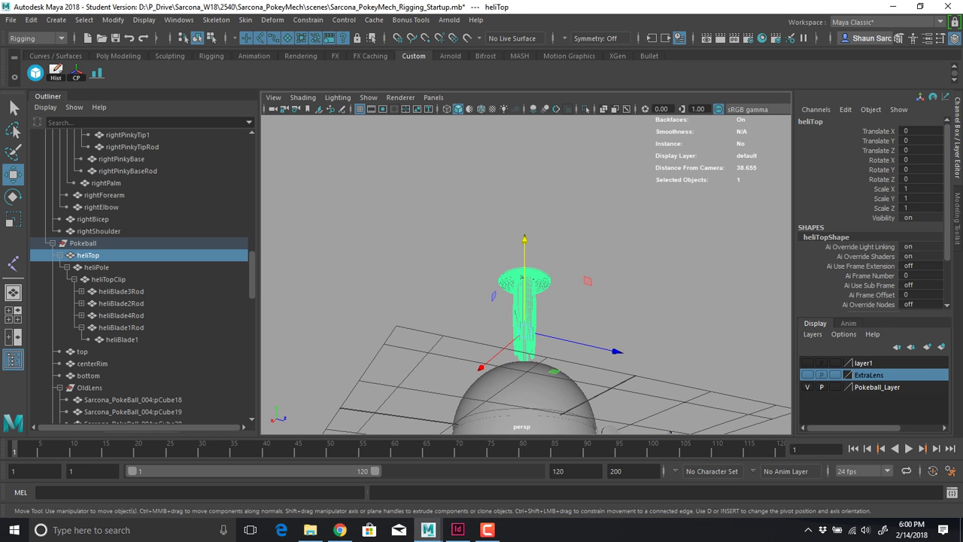
pyautogui.keyDown('alt'); pyautogui.moveTo(527, 323); pyautogui.dragTo(572, 290); pyautogui.keyUp('alt')
pyautogui.keyDown('alt'); pyautogui.moveTo(572, 353); pyautogui.dragTo(572, 272, button='middle'); pyautogui.keyUp('alt')
pyautogui.keyDown('alt'); pyautogui.moveTo(527, 301); pyautogui.dragTo(678, 301); pyautogui.keyUp('alt')
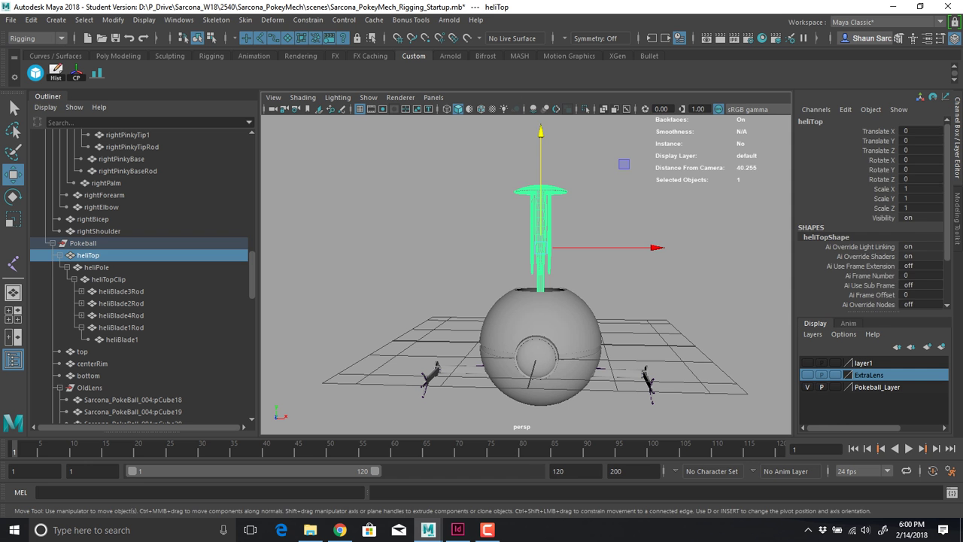
pyautogui.click(547, 136)
pyautogui.hotkey('ctrl', 'z')
pyautogui.moveTo(541, 133)
pyautogui.mouseDown()
pyautogui.moveTo(541, 231)
pyautogui.moveTo(542, 129)
pyautogui.mouseUp()
pyautogui.hotkey('ctrl', 'z')
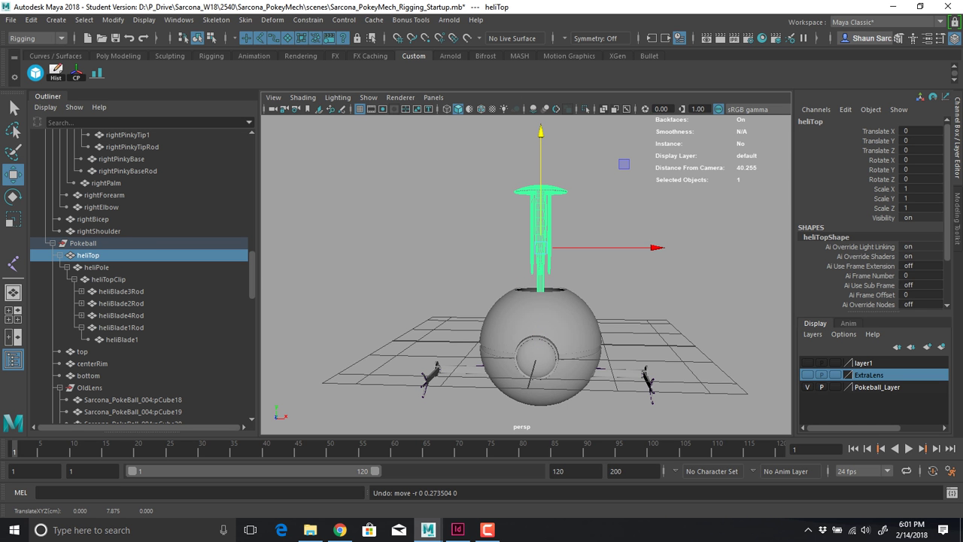
# Collapse the Pokeball and root hierarchies in the Outliner and deselect everything
pyautogui.click(52, 243)
pyautogui.scroll(16, 53, 244)
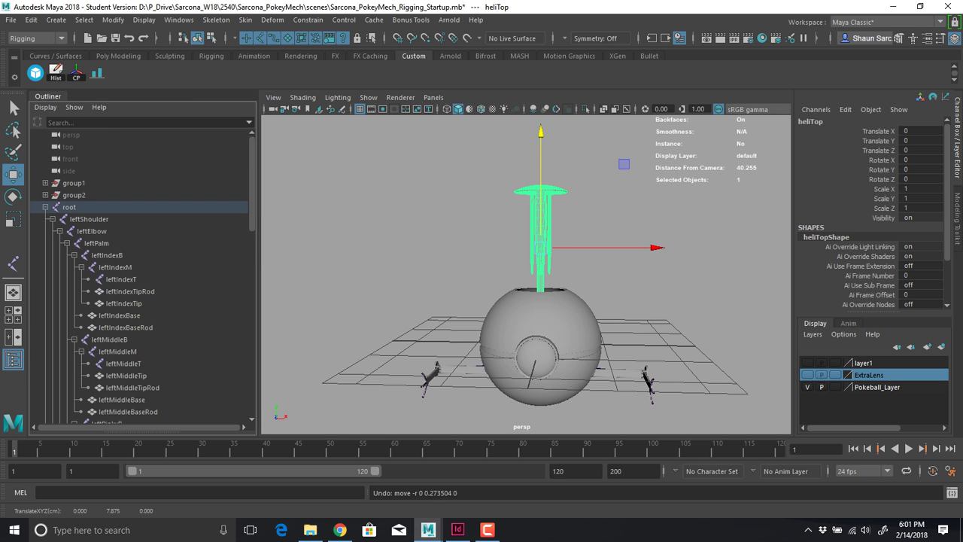
pyautogui.click(45, 207)
pyautogui.keyDown('alt'); pyautogui.moveTo(647, 256); pyautogui.dragTo(662, 226); pyautogui.keyUp('alt')
pyautogui.click(648, 248)
pyautogui.keyDown('alt'); pyautogui.moveTo(617, 248); pyautogui.dragTo(662, 256, button='right'); pyautogui.keyUp('alt')
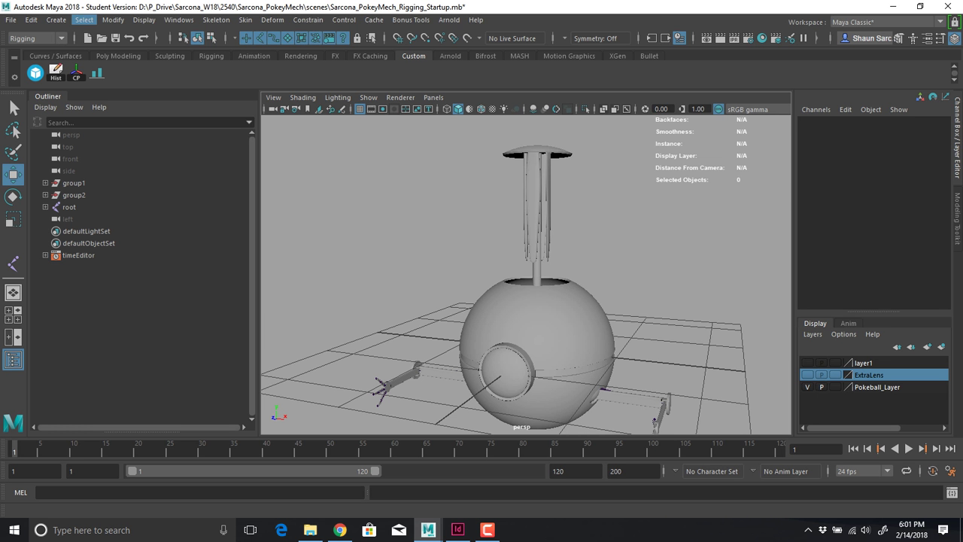
# Draw a closed-looking freeform test curve with the CV Curve Tool beside the PokeyMech in the front view, and delete it
pyautogui.click(55, 19)
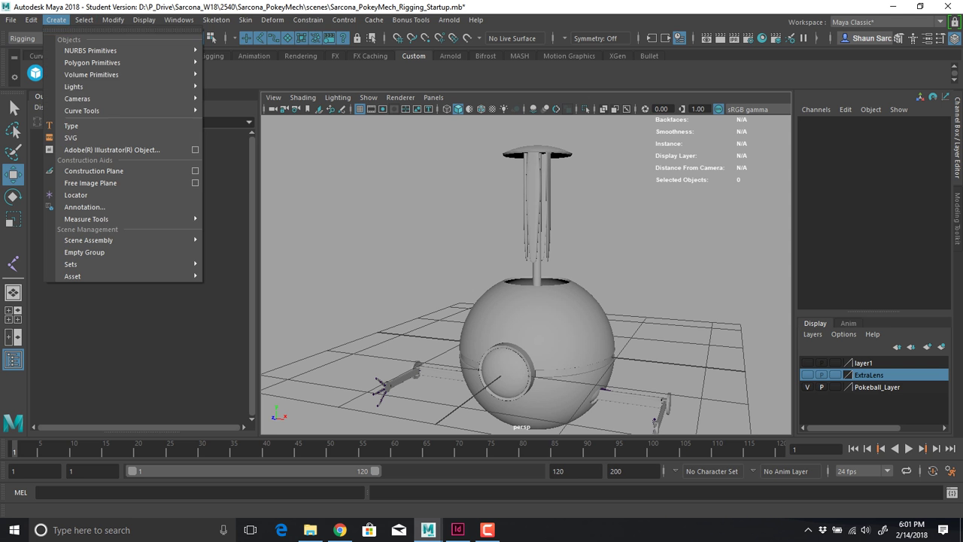
pyautogui.moveTo(82, 110)
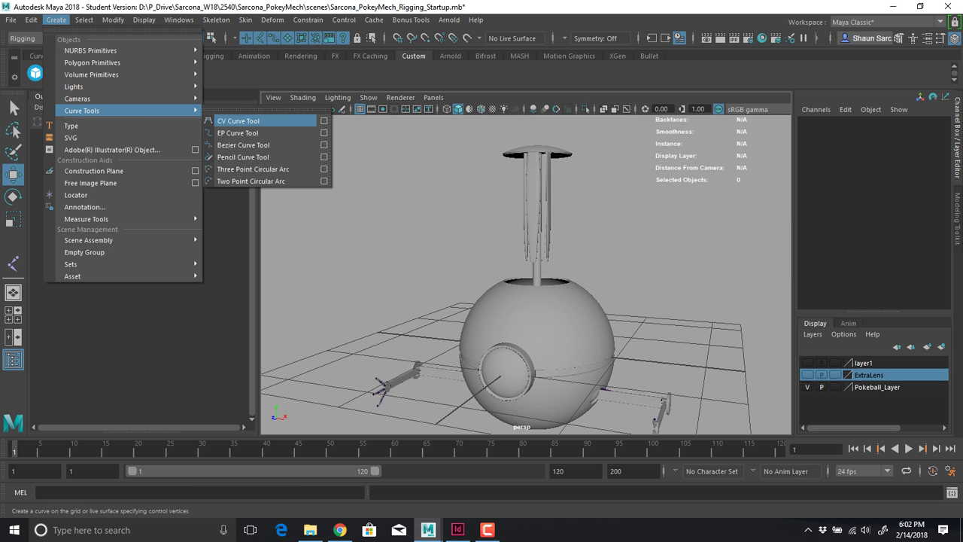
pyautogui.click(239, 121)
pyautogui.press('space')
pyautogui.moveTo(464, 218); pyautogui.dragTo(465, 253)
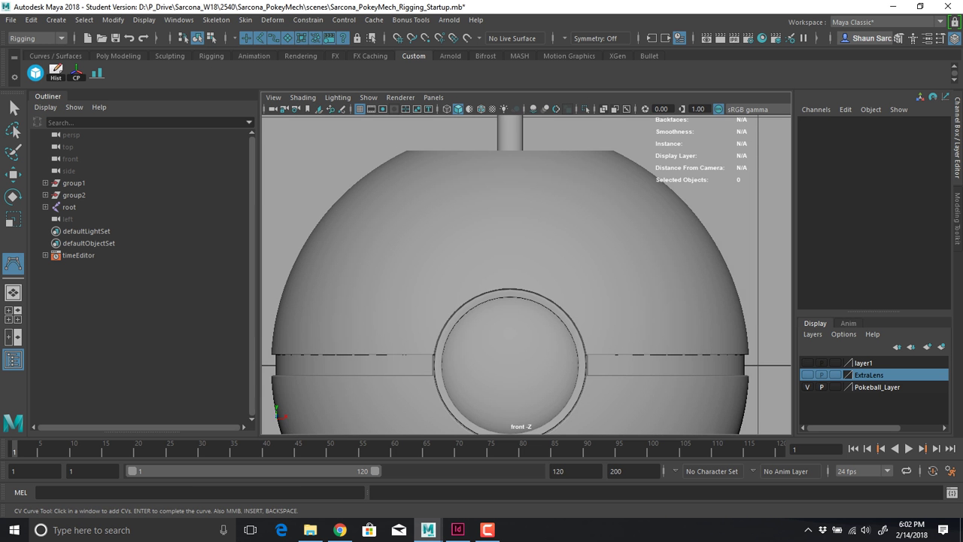
pyautogui.scroll(-1, 653, 273)
pyautogui.keyDown('alt'); pyautogui.moveTo(464, 254); pyautogui.dragTo(730, 304, button='middle'); pyautogui.keyUp('alt')
pyautogui.scroll(-6, 653, 272)
pyautogui.scroll(1, 730, 304)
pyautogui.click(364, 228)
pyautogui.click(404, 199)
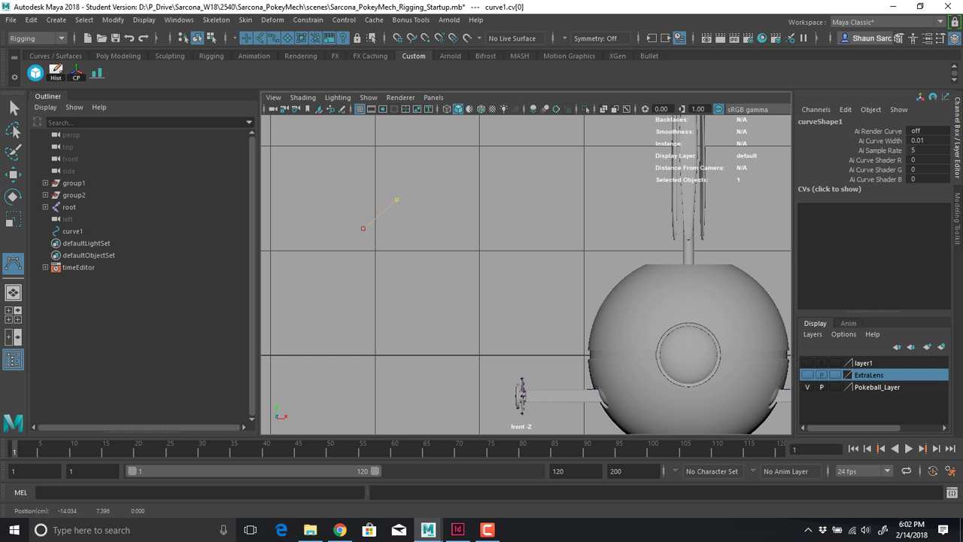
pyautogui.click(482, 197)
pyautogui.click(520, 227)
pyautogui.moveTo(519, 227); pyautogui.dragTo(539, 246)
pyautogui.click(541, 268)
pyautogui.click(475, 280)
pyautogui.click(447, 247)
pyautogui.moveTo(413, 276); pyautogui.dragTo(408, 309)
pyautogui.click(370, 316)
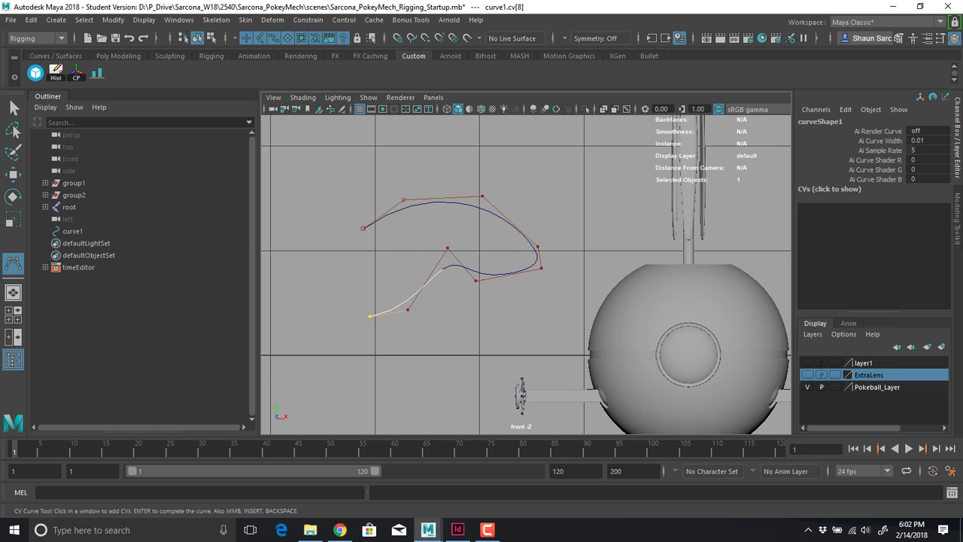
pyautogui.click(436, 258)
pyautogui.click(413, 228)
pyautogui.click(360, 261)
pyautogui.click(361, 232)
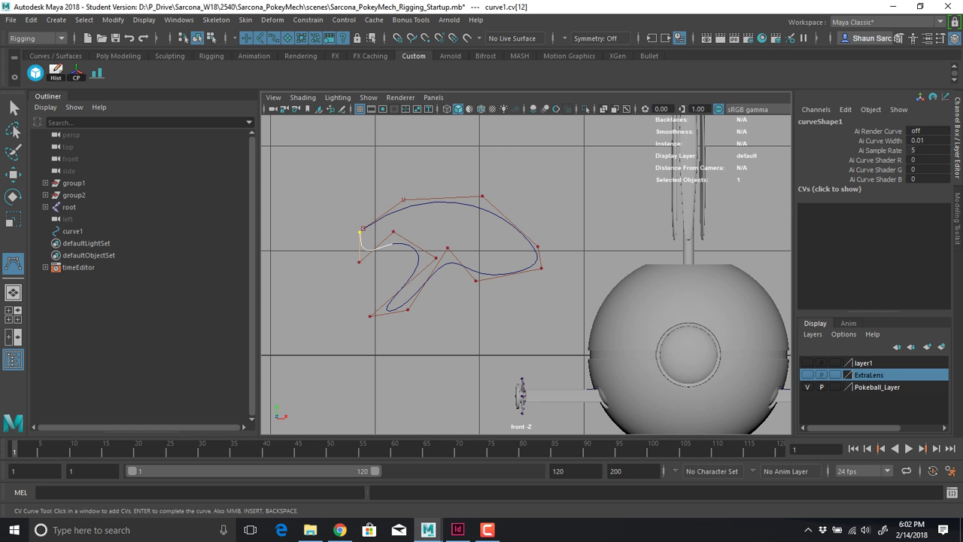
pyautogui.press('Return')
pyautogui.press('Delete')
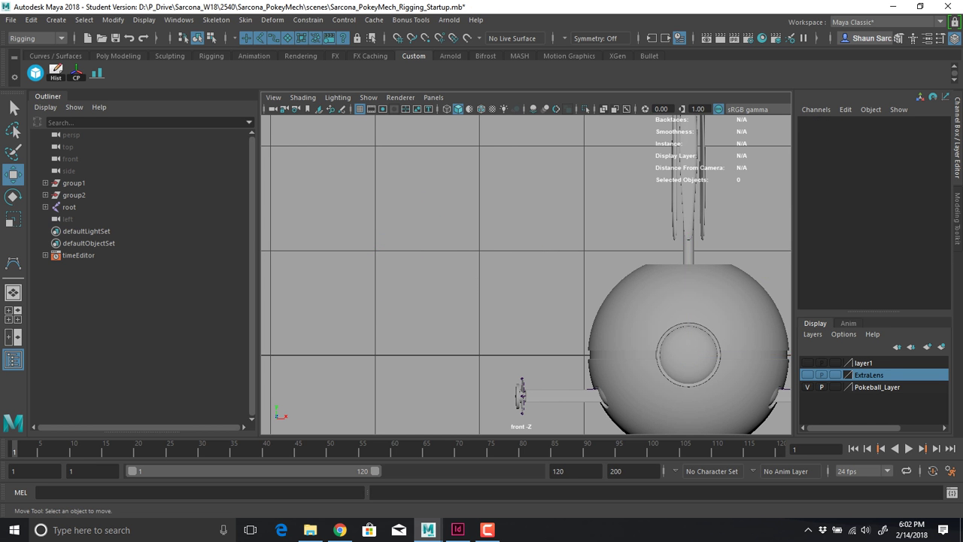
# Sketch a freehand looping test curve with the Pencil Curve Tool beside the PokeyMech, and delete it
pyautogui.click(57, 20)
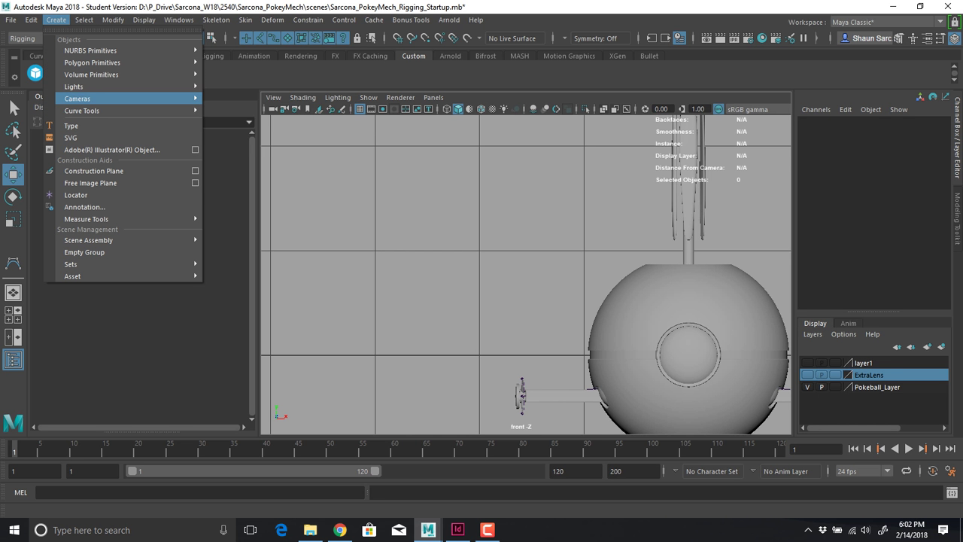
pyautogui.moveTo(83, 111)
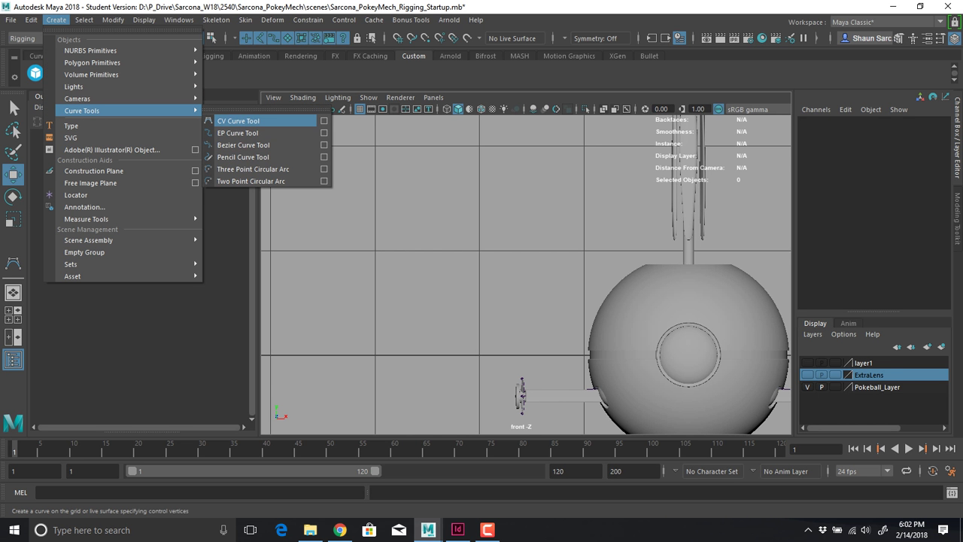
pyautogui.click(242, 156)
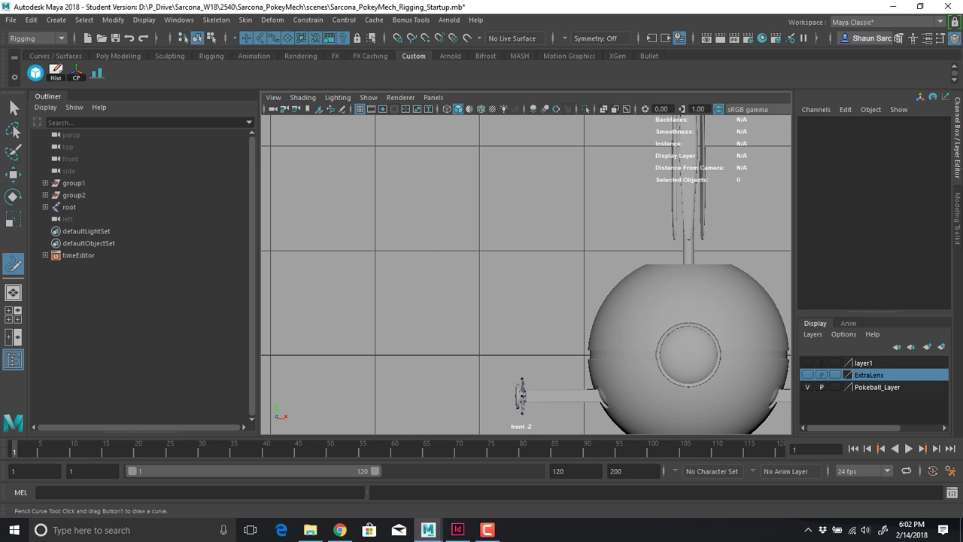
pyautogui.moveTo(411, 172)
pyautogui.mouseDown()
pyautogui.moveTo(309, 280)
pyautogui.moveTo(335, 324)
pyautogui.moveTo(292, 343)
pyautogui.moveTo(386, 268)
pyautogui.moveTo(359, 178)
pyautogui.mouseUp()
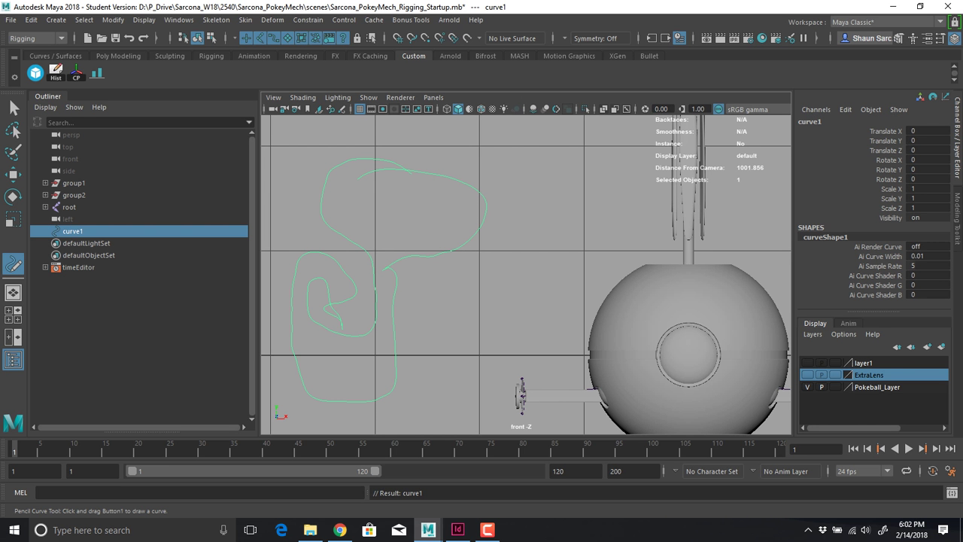
pyautogui.press('w')
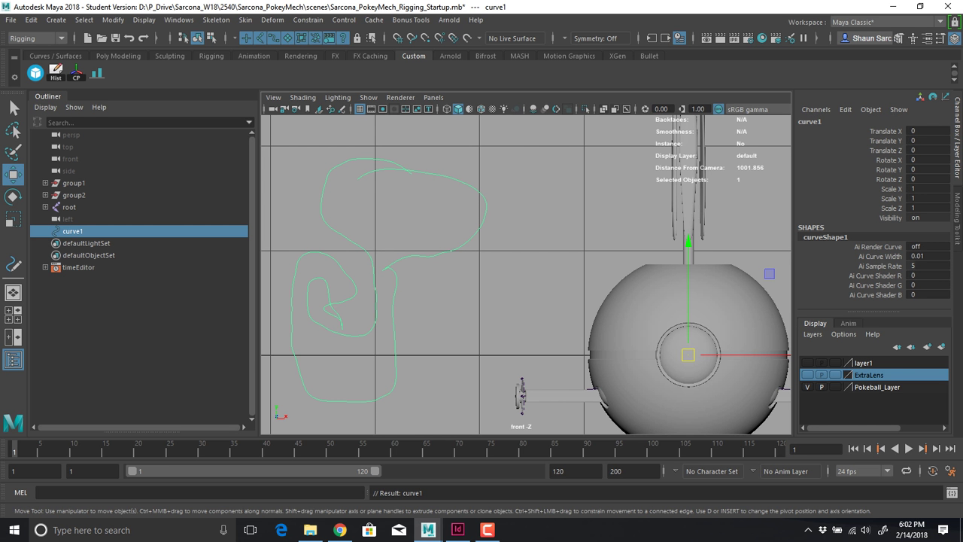
pyautogui.press('Delete')
# Create a 3D Type object and frame it together with the PokeyMech in the front view
pyautogui.click(56, 20)
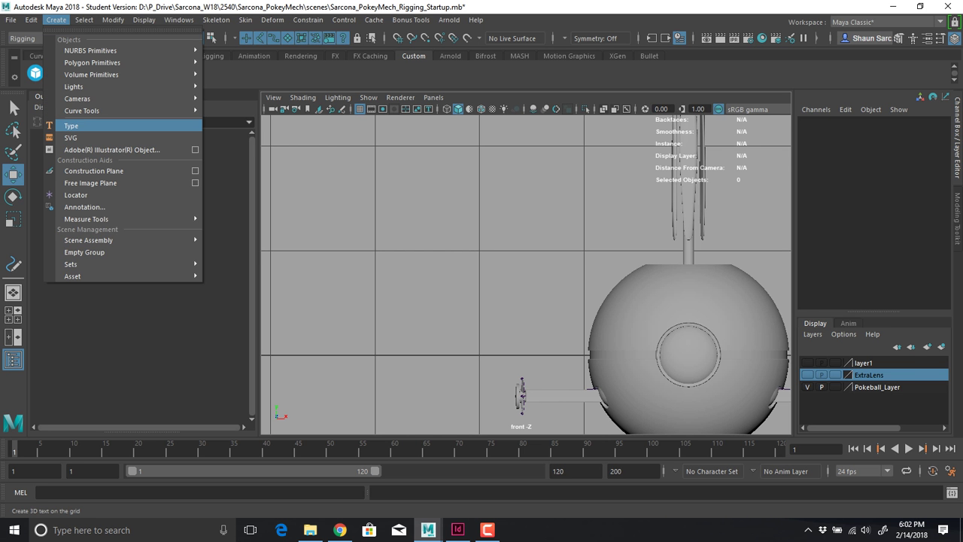
pyautogui.click(72, 125)
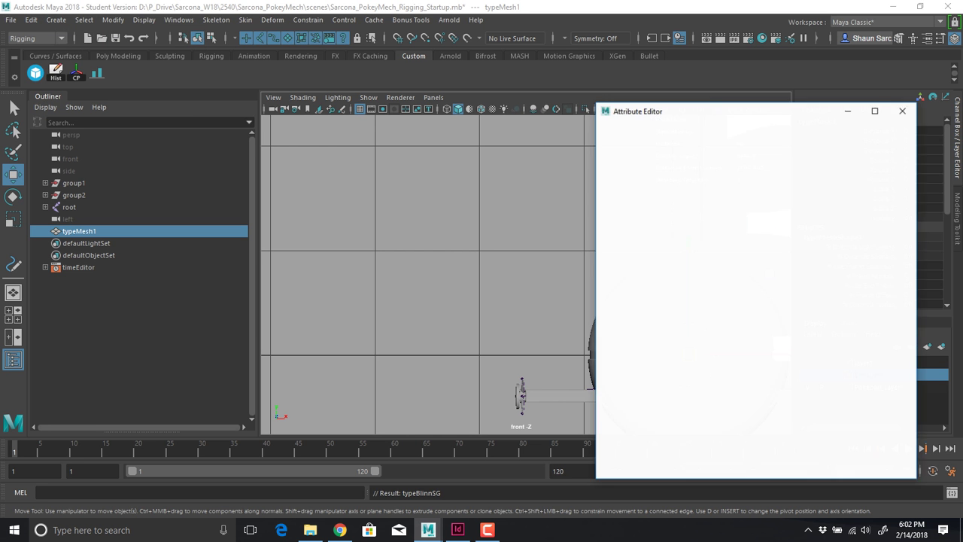
pyautogui.keyDown('alt'); pyautogui.moveTo(561, 301); pyautogui.dragTo(184, 305, button='middle'); pyautogui.keyUp('alt')
pyautogui.keyDown('alt'); pyautogui.moveTo(452, 301); pyautogui.dragTo(398, 302, button='right'); pyautogui.keyUp('alt')
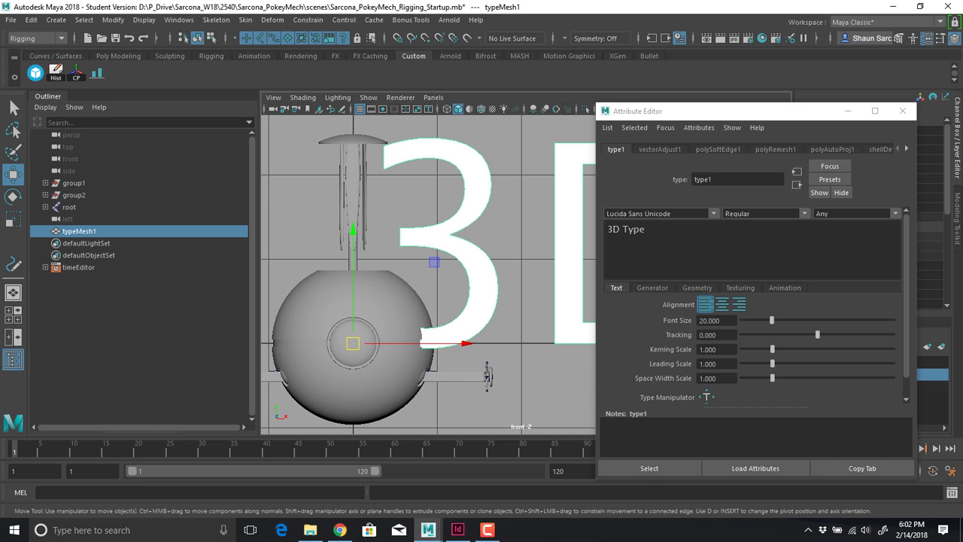
# Look through the type object's generator, geometry, extrusion, bevel and text settings
pyautogui.click(652, 289)
pyautogui.click(697, 288)
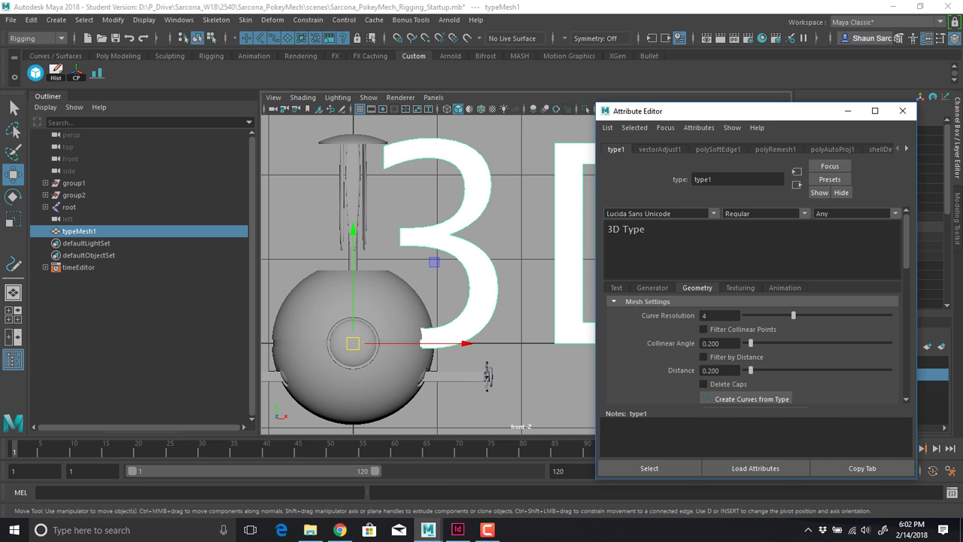
pyautogui.scroll(-5, 753, 305)
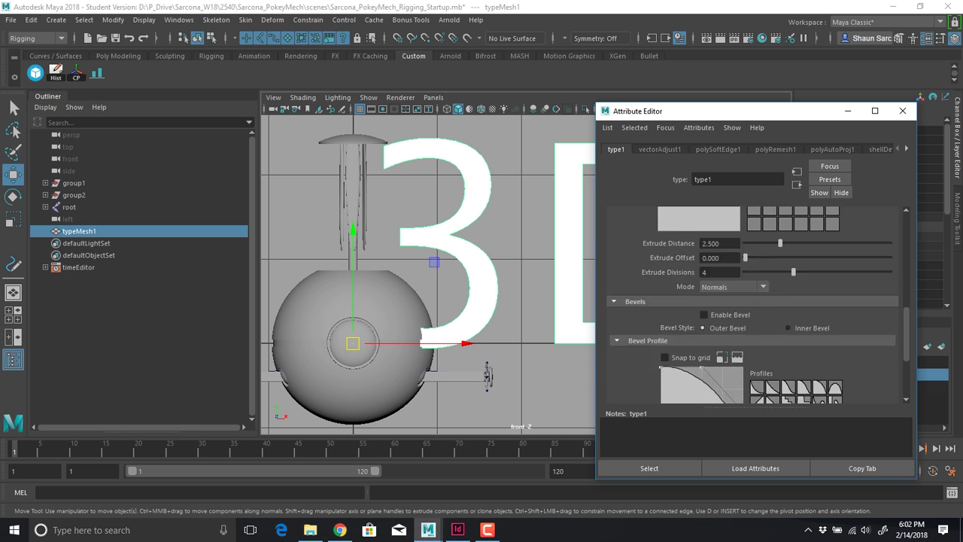
pyautogui.scroll(-3, 752, 305)
pyautogui.scroll(8, 752, 305)
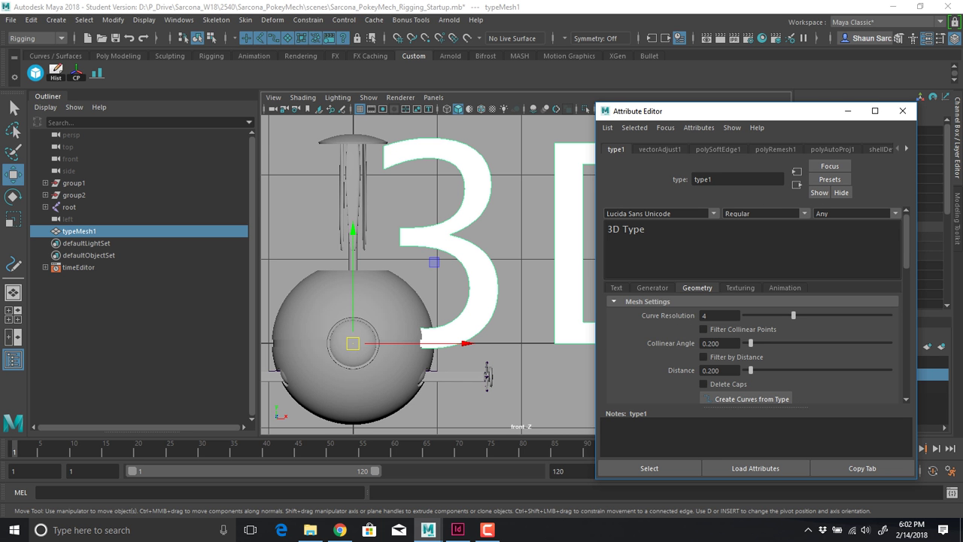
pyautogui.click(741, 288)
pyautogui.click(652, 289)
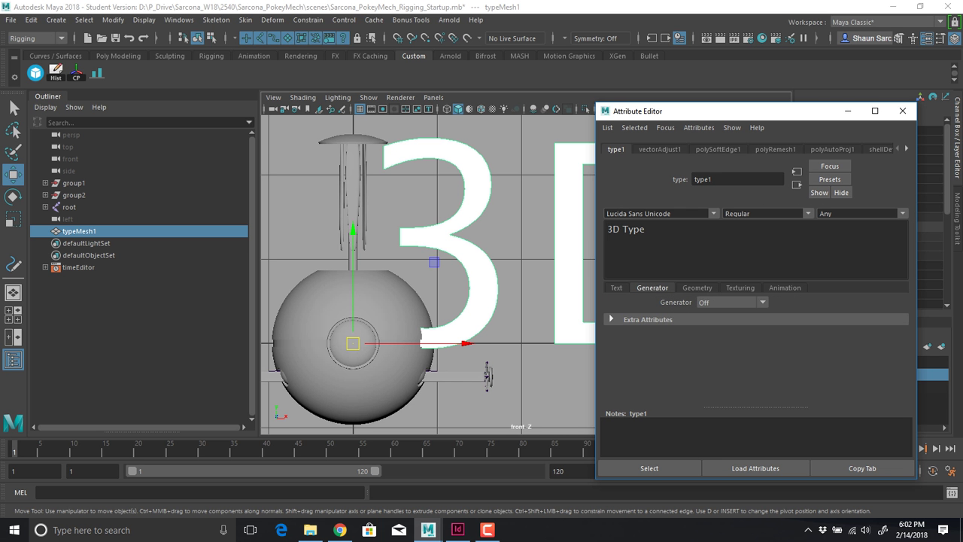
pyautogui.click(617, 288)
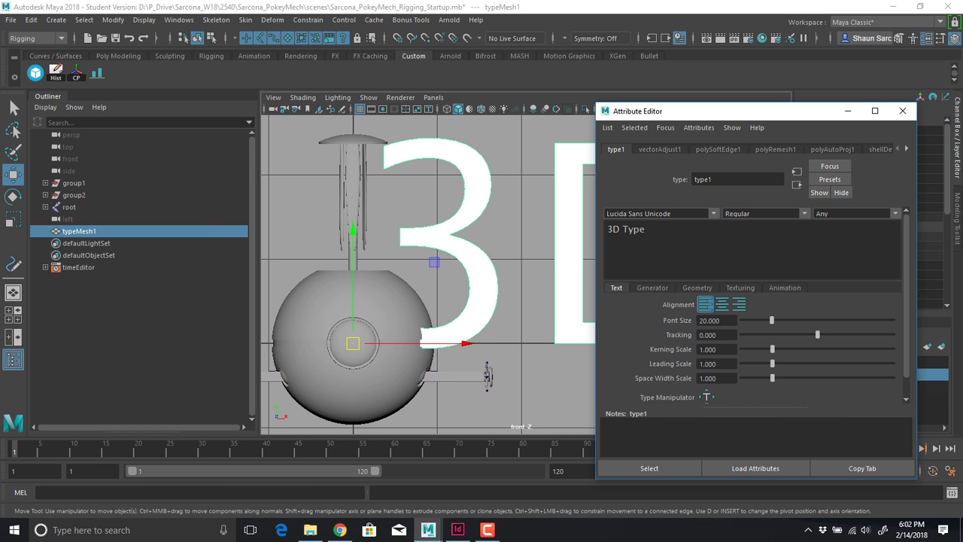
pyautogui.keyDown('alt'); pyautogui.moveTo(452, 301); pyautogui.dragTo(472, 300, button='middle'); pyautogui.keyUp('alt')
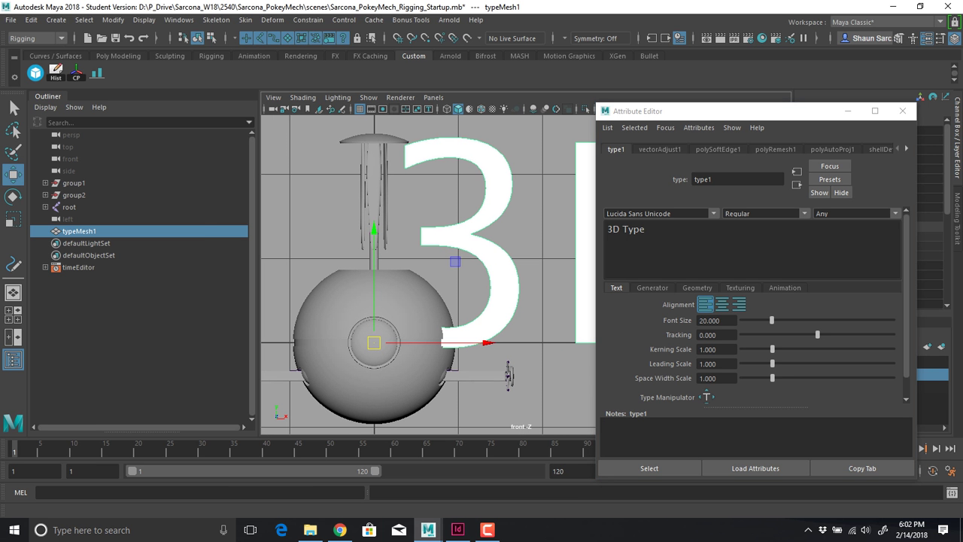
# Replace the type object's default text with the letter P
pyautogui.click(56, 20)
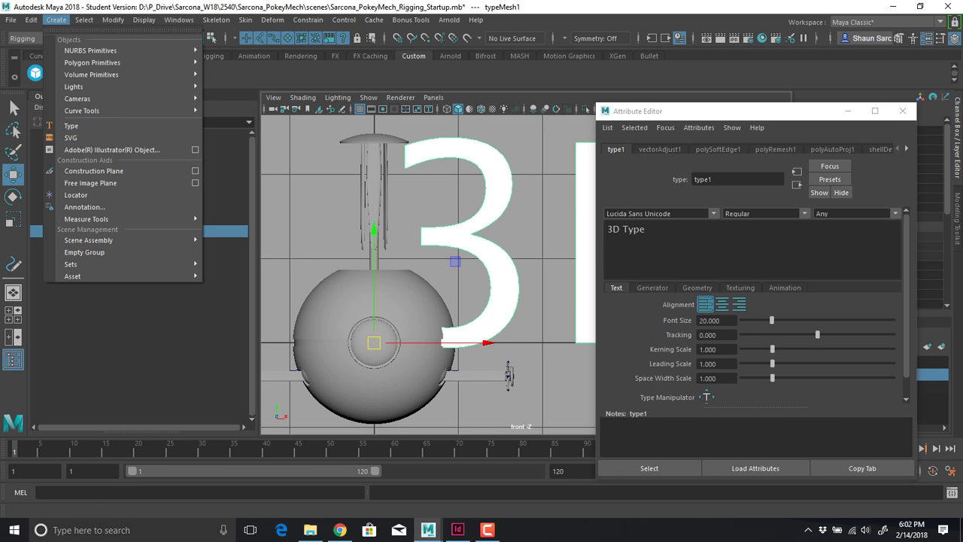
pyautogui.click(466, 301)
pyautogui.keyDown('alt'); pyautogui.moveTo(467, 301); pyautogui.dragTo(404, 329, button='middle'); pyautogui.keyUp('alt')
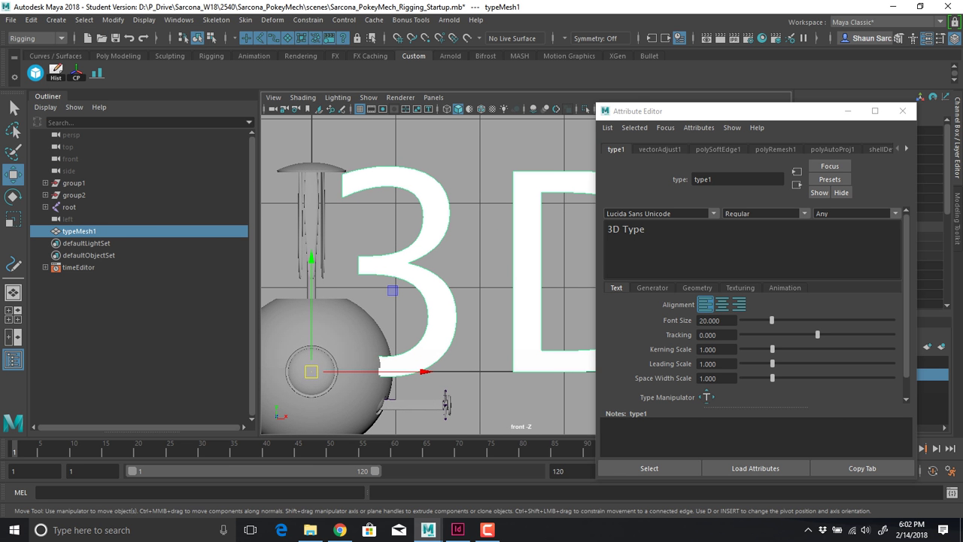
pyautogui.click(656, 230)
pyautogui.moveTo(647, 229); pyautogui.dragTo(607, 230)
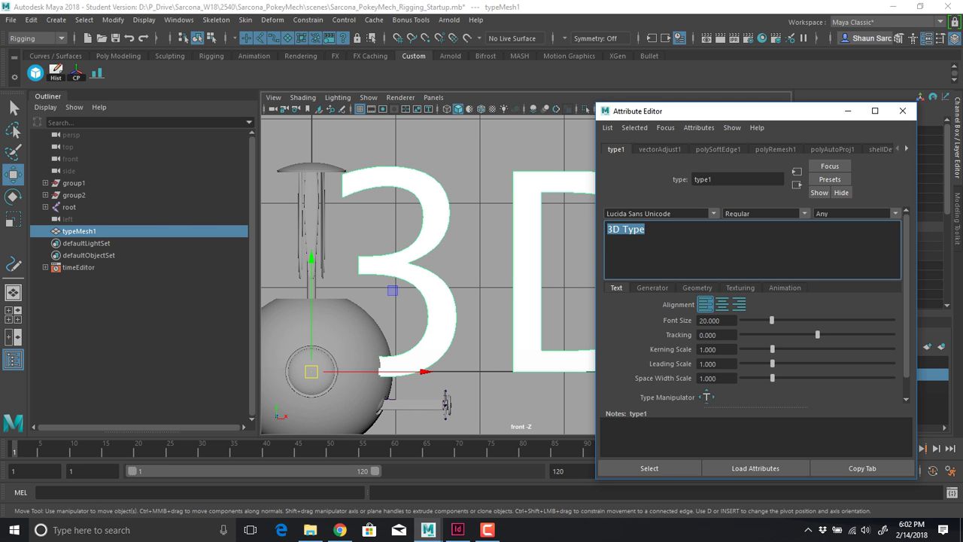
pyautogui.write('P')
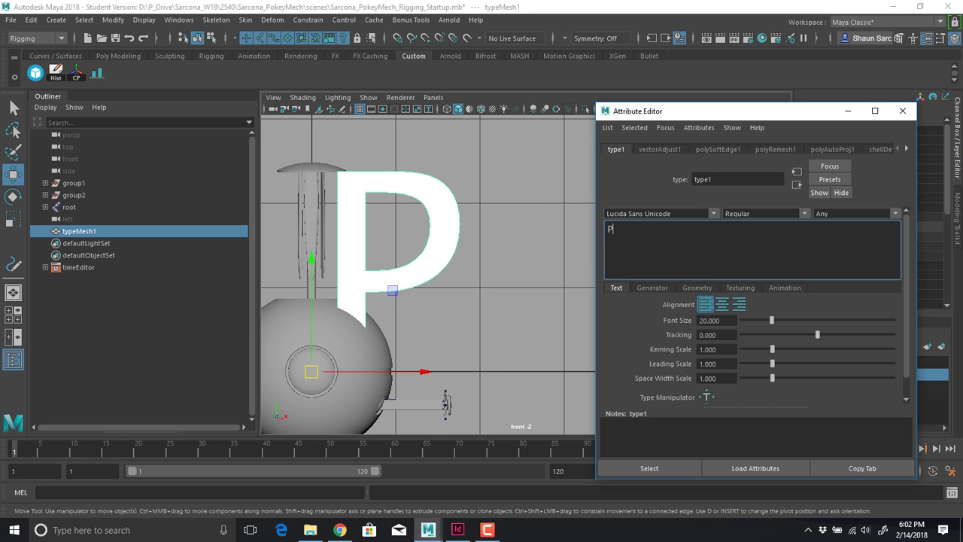
# Inspect the extruded P in the perspective view and create curves from the type in its geometry settings
pyautogui.keyDown('alt'); pyautogui.moveTo(482, 229); pyautogui.dragTo(505, 255, button='middle'); pyautogui.keyUp('alt')
pyautogui.press('space')
pyautogui.moveTo(505, 254); pyautogui.dragTo(505, 220)
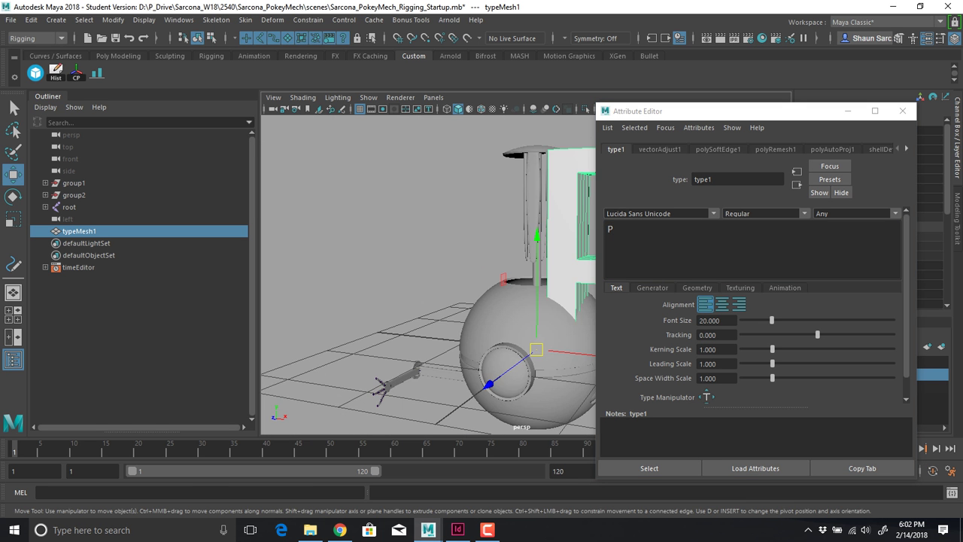
pyautogui.keyDown('alt'); pyautogui.moveTo(505, 221); pyautogui.dragTo(455, 220, button='right'); pyautogui.keyUp('alt')
pyautogui.keyDown('alt'); pyautogui.moveTo(455, 221); pyautogui.dragTo(376, 226, button='middle'); pyautogui.keyUp('alt')
pyautogui.keyDown('alt'); pyautogui.moveTo(410, 242); pyautogui.dragTo(390, 267); pyautogui.keyUp('alt')
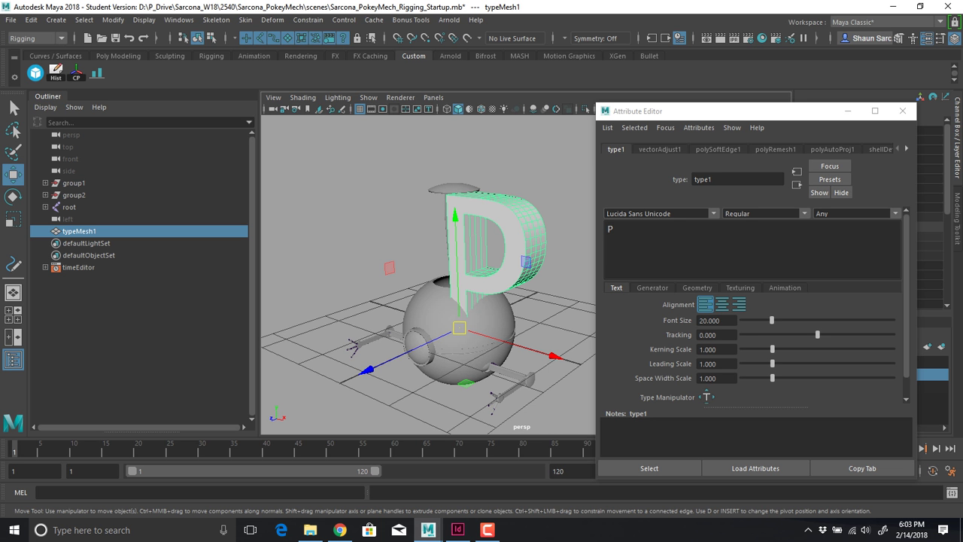
pyautogui.keyDown('alt'); pyautogui.moveTo(519, 264); pyautogui.dragTo(526, 296); pyautogui.keyUp('alt')
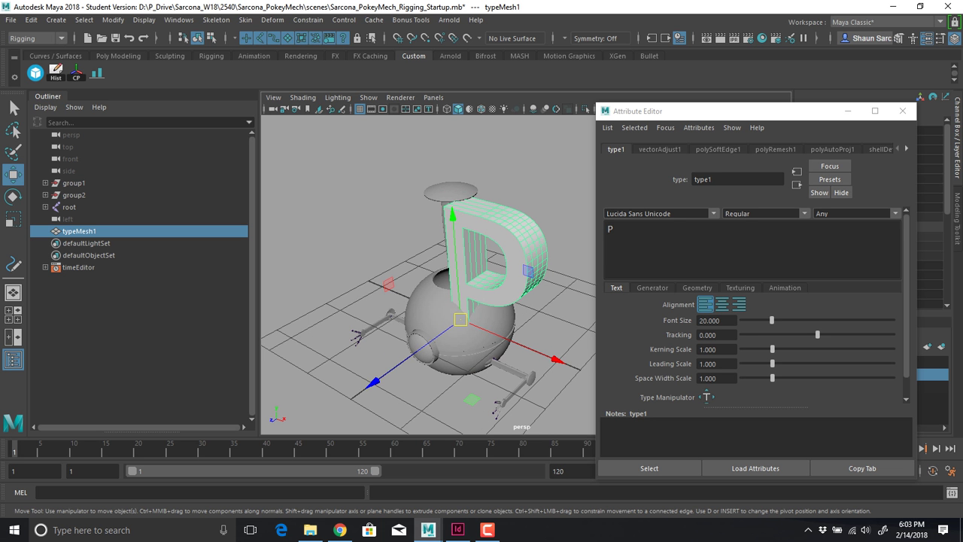
pyautogui.scroll(-1, 757, 305)
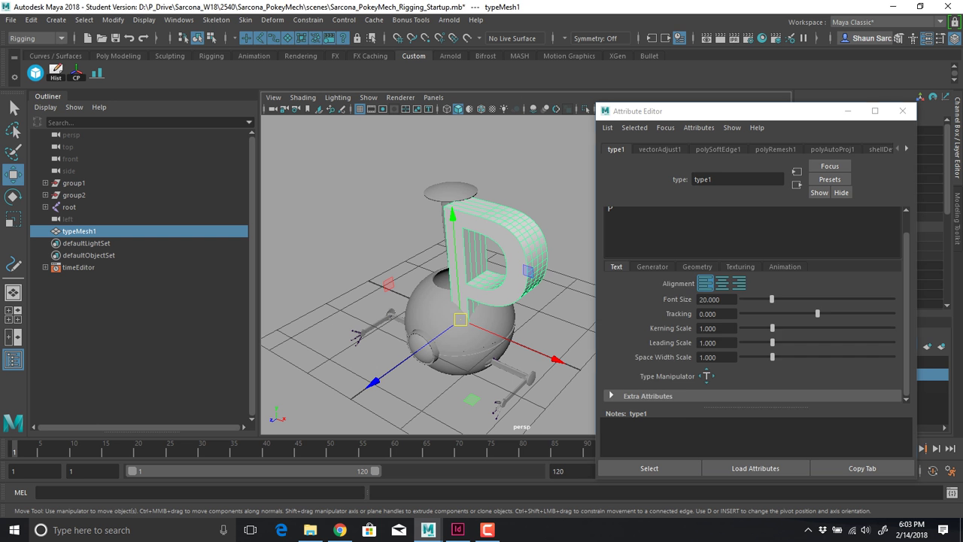
pyautogui.click(696, 266)
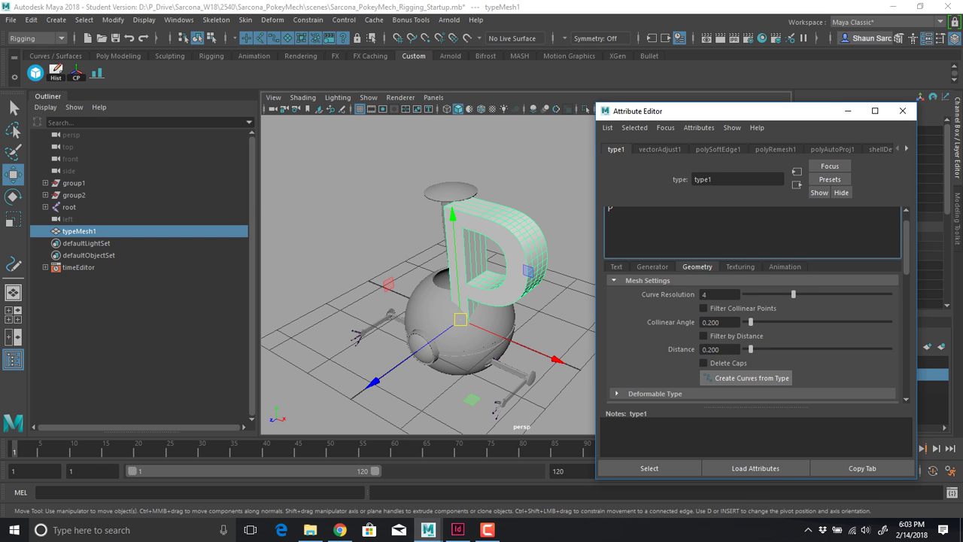
pyautogui.click(746, 378)
# Move the P outline curves along X to about -17.86, clear of the type mesh and the PokeyMech
pyautogui.moveTo(557, 360); pyautogui.dragTo(413, 299)
pyautogui.keyDown('alt'); pyautogui.moveTo(413, 299); pyautogui.dragTo(482, 252); pyautogui.keyUp('alt')
pyautogui.keyDown('alt'); pyautogui.moveTo(481, 252); pyautogui.dragTo(536, 251, button='middle'); pyautogui.keyUp('alt')
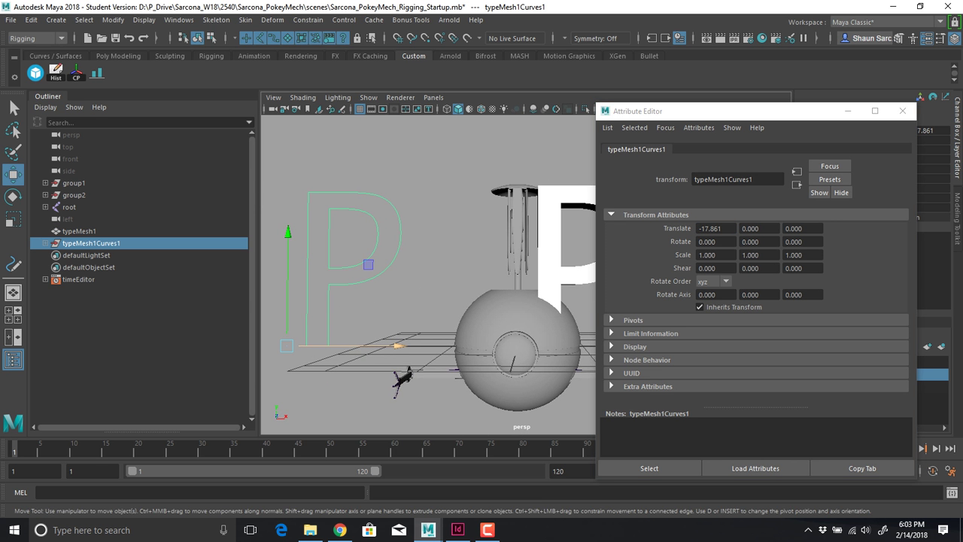
# Open the Windows Character Map, place it over the viewport and browse the Times New Roman characters down to the Arabic symbols
pyautogui.press('super')
pyautogui.write('char')
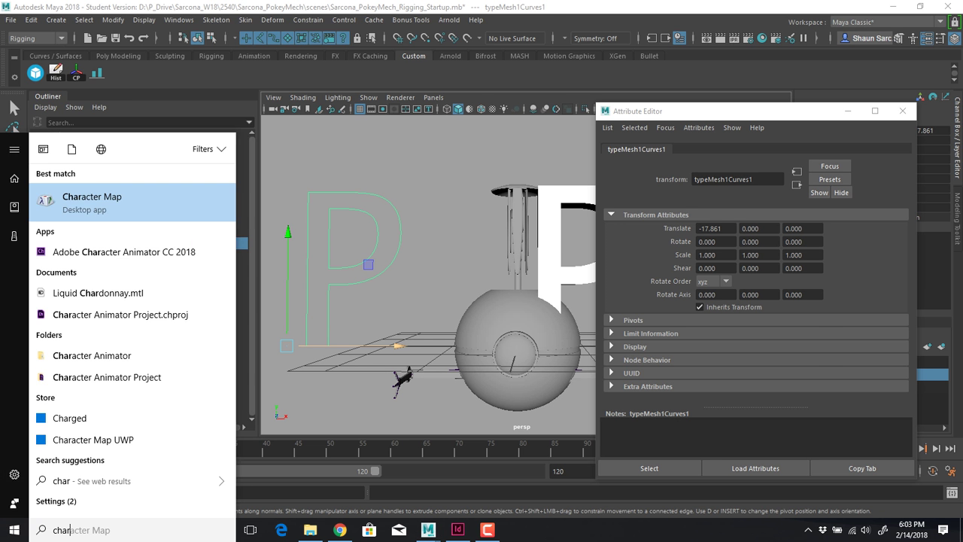
pyautogui.press('Return')
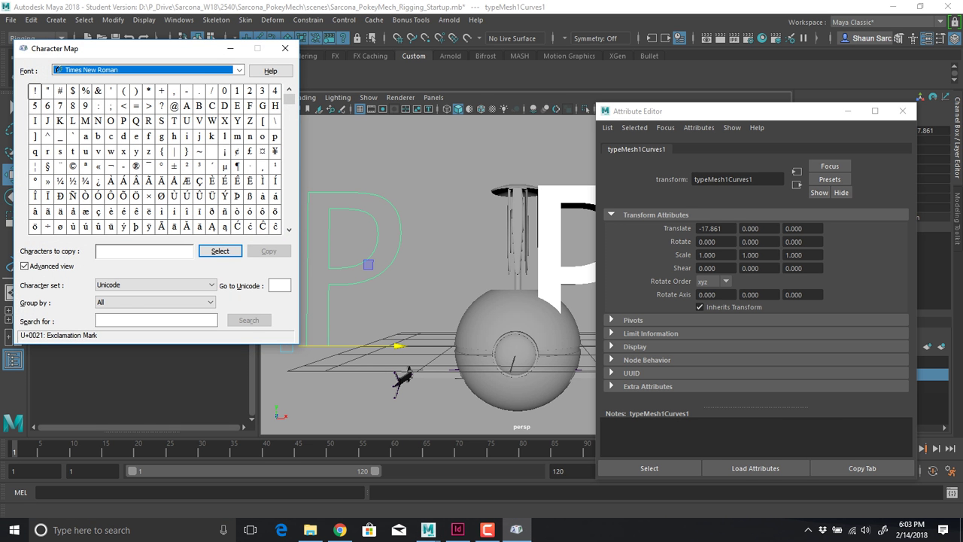
pyautogui.moveTo(166, 47); pyautogui.dragTo(461, 55)
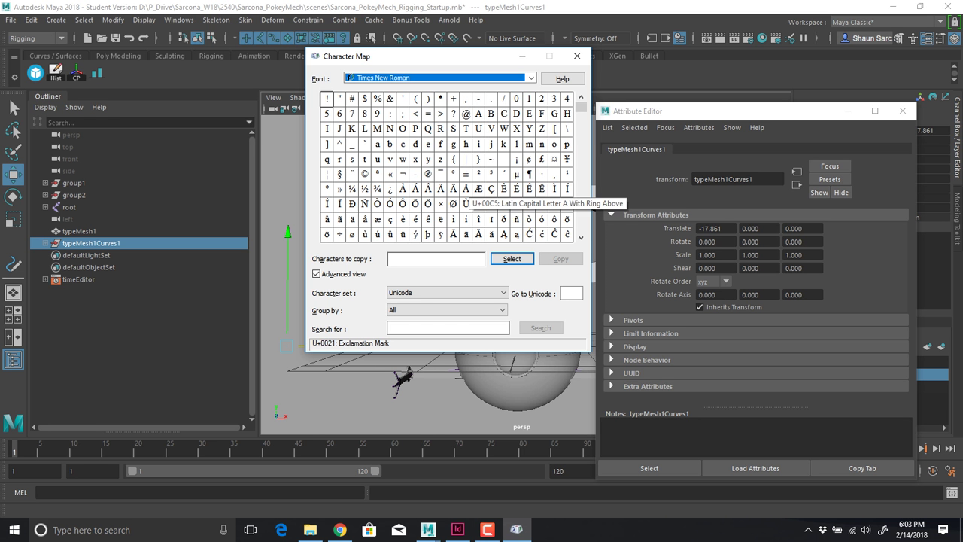
pyautogui.scroll(-5, 465, 189)
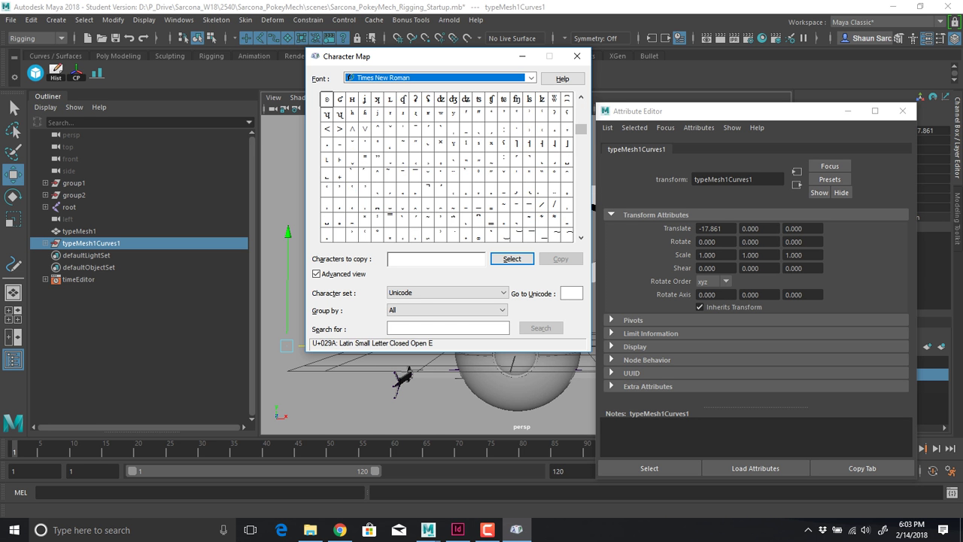
pyautogui.scroll(-10, 465, 197)
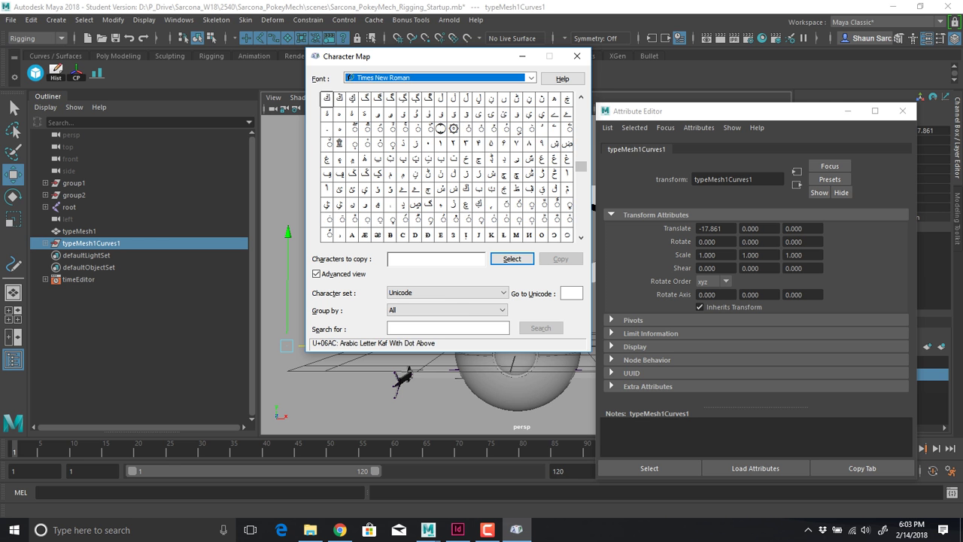
# Pick the U+08F3 character from the Times New Roman set and copy it
pyautogui.click(478, 129)
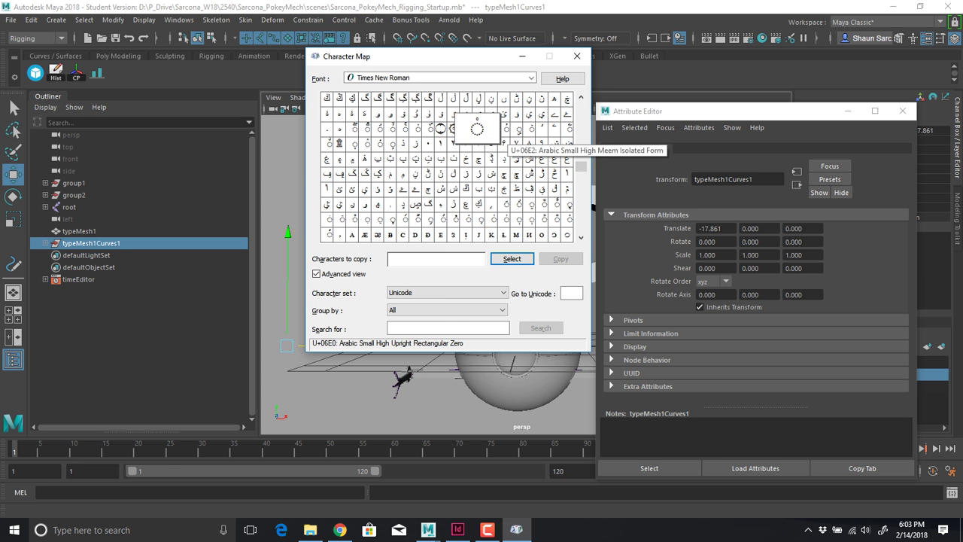
pyautogui.moveTo(477, 129); pyautogui.dragTo(439, 219)
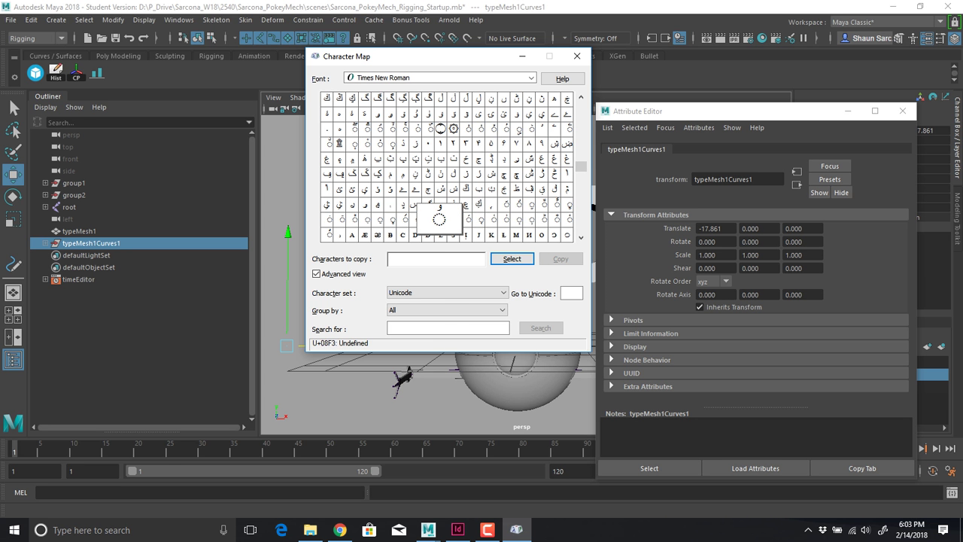
pyautogui.click(512, 259)
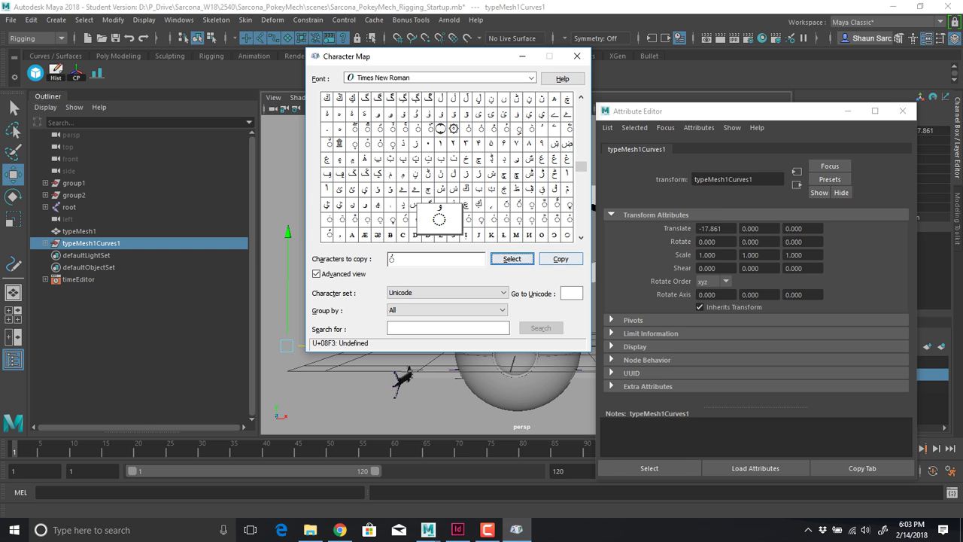
pyautogui.click(560, 258)
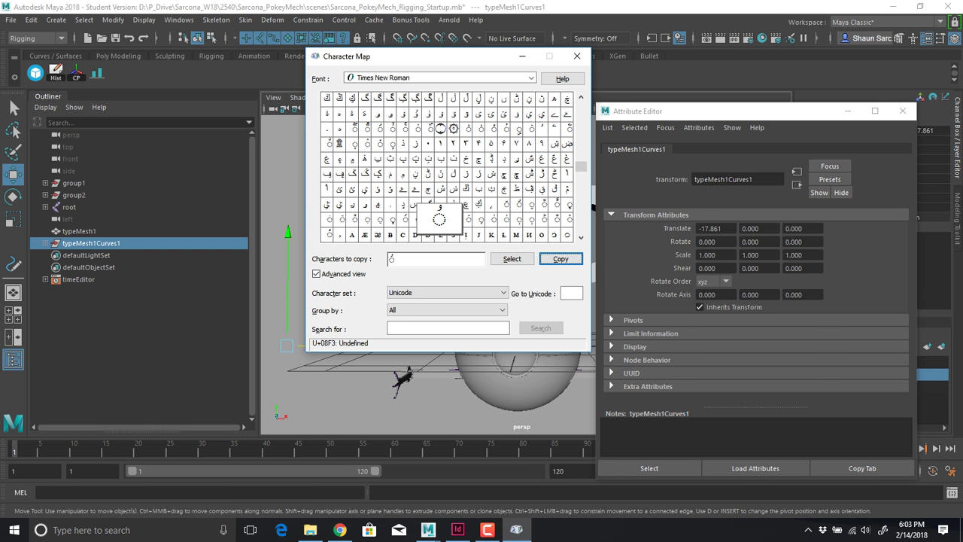
# Return to Maya and replace the letter P in the typeMesh1 text with the copied U+08F3 character
pyautogui.keyDown('alt'); pyautogui.moveTo(543, 389); pyautogui.dragTo(540, 381, button='middle'); pyautogui.keyUp('alt')
pyautogui.click(79, 231)
pyautogui.click(682, 149)
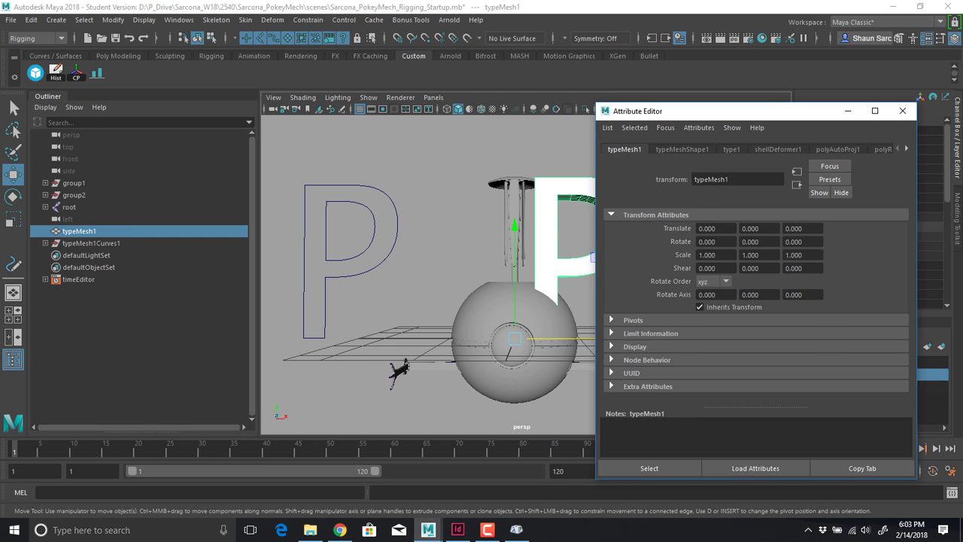
pyautogui.click(732, 149)
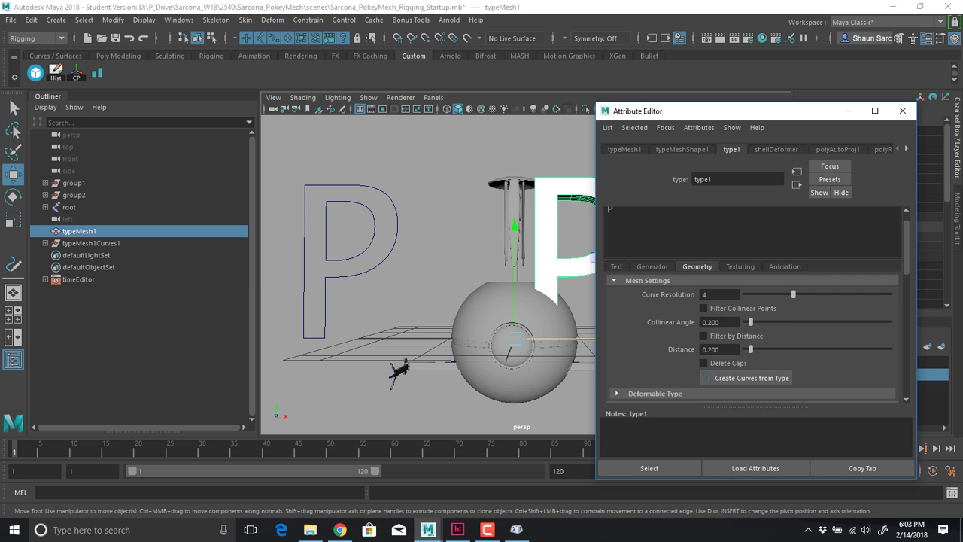
pyautogui.scroll(1, 752, 286)
pyautogui.doubleClick(609, 228)
pyautogui.press('BackSpace')
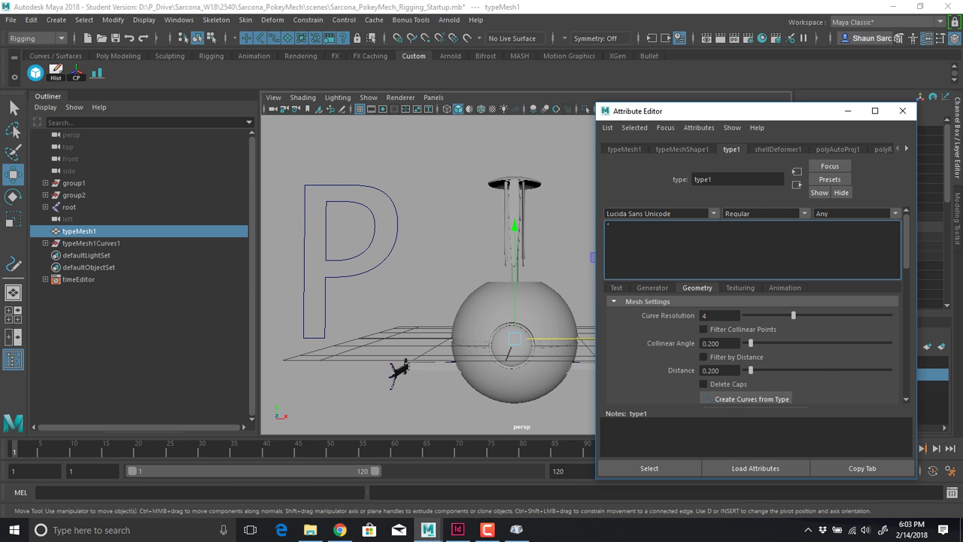
# Move the type mesh along X to about 15.82, clear of the PokeyMech
pyautogui.keyDown('alt'); pyautogui.moveTo(527, 301); pyautogui.dragTo(348, 301, button='middle'); pyautogui.keyUp('alt')
pyautogui.keyDown('alt'); pyautogui.moveTo(354, 301); pyautogui.dragTo(342, 350); pyautogui.keyUp('alt')
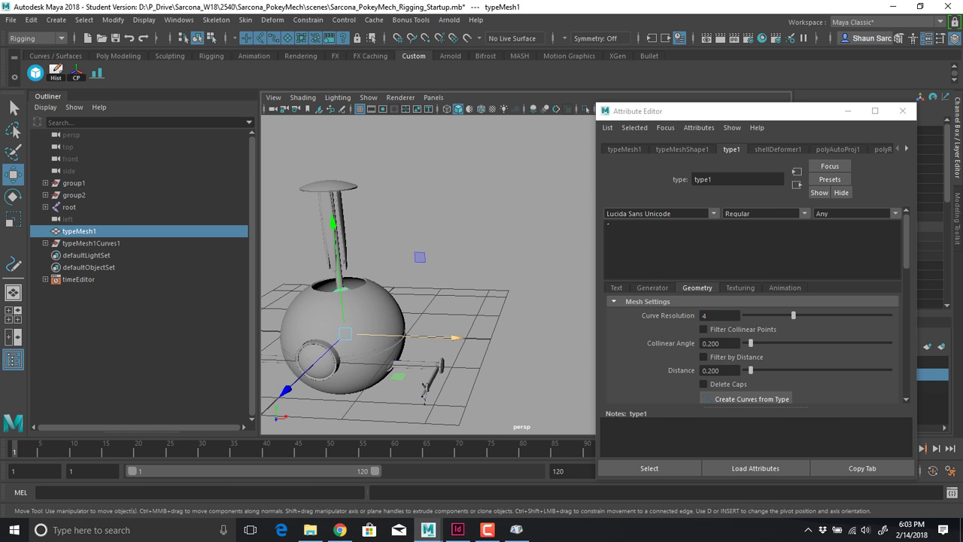
pyautogui.moveTo(456, 338); pyautogui.dragTo(652, 346)
# Compare the new type mesh with the copied glyph in Character Map, and browse further Times New Roman characters for another symbol
pyautogui.click(516, 530)
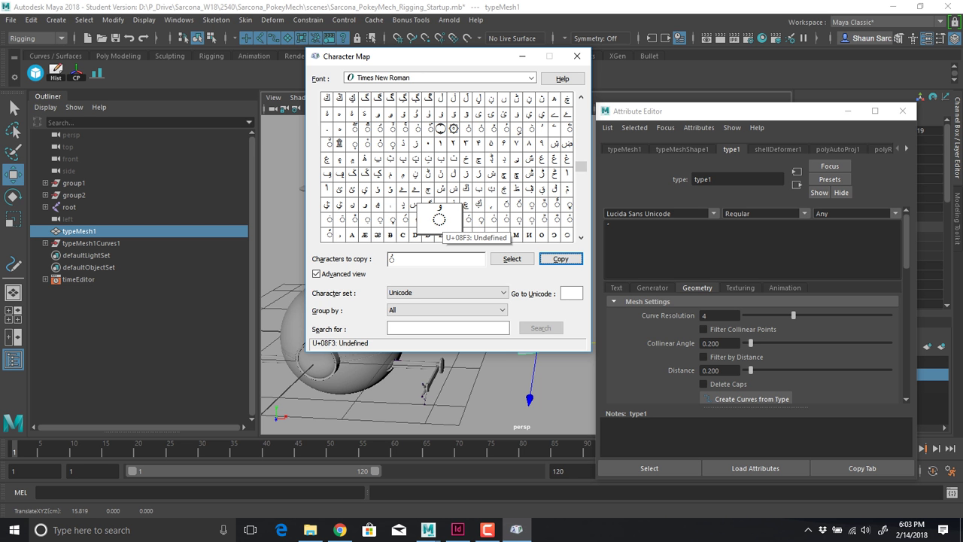
pyautogui.hotkey('alt', 'Tab')
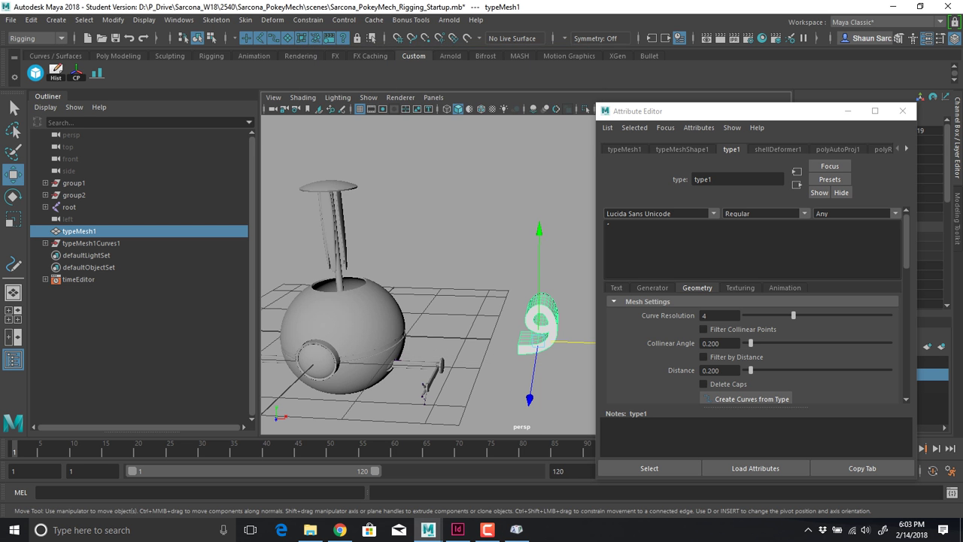
pyautogui.hotkey('alt', 'Tab')
pyautogui.hotkey('alt', 'Tab')
pyautogui.hotkey('alt', 'Tab')
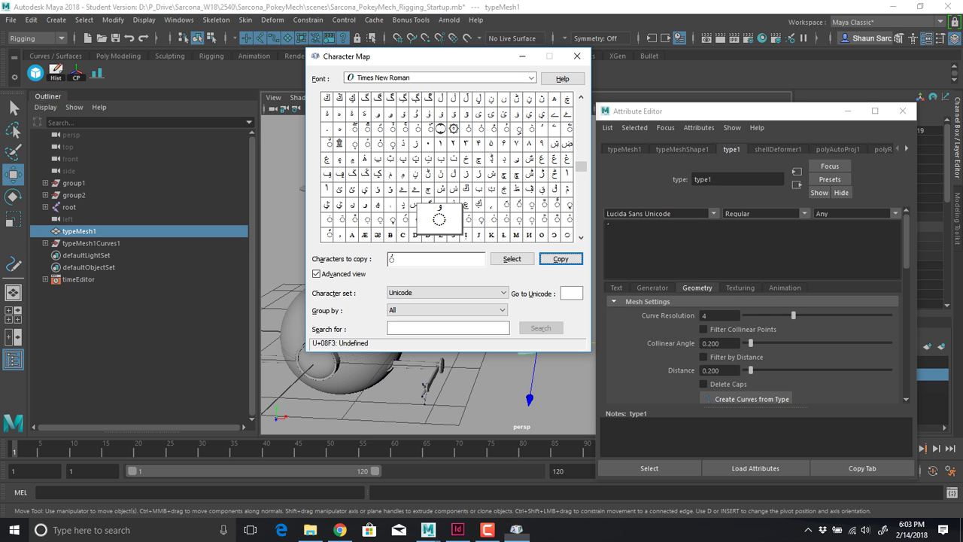
pyautogui.click(581, 226)
pyautogui.click(581, 226)
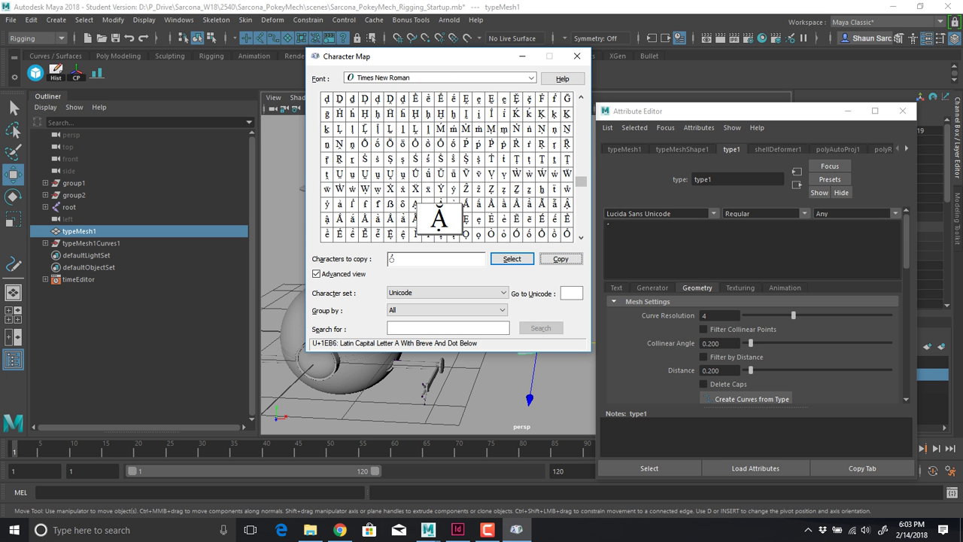
# Browse the Times New Roman characters for a usable symbol and close Character Map
pyautogui.click(581, 225)
pyautogui.click(581, 226)
pyautogui.click(581, 225)
pyautogui.click(581, 226)
pyautogui.click(581, 227)
pyautogui.click(581, 227)
pyautogui.click(581, 227)
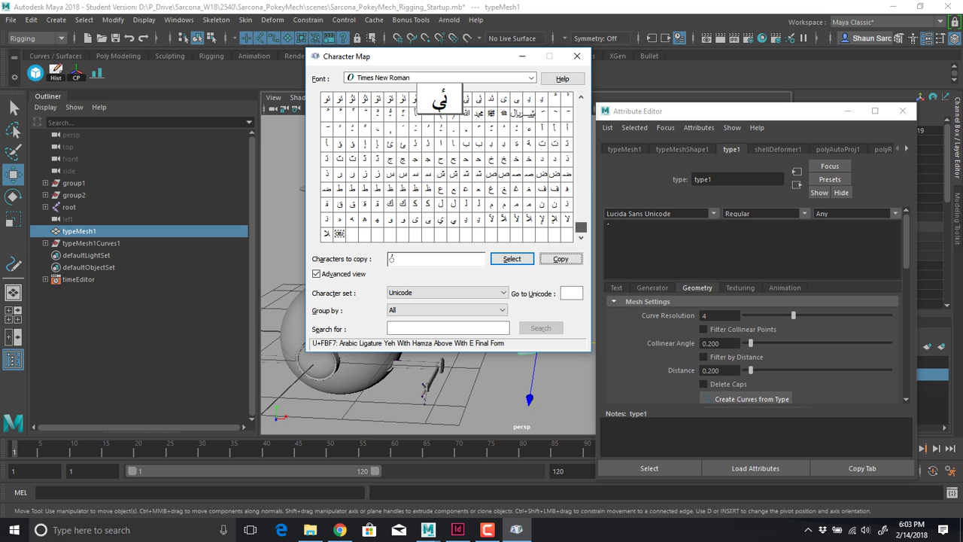
pyautogui.click(578, 57)
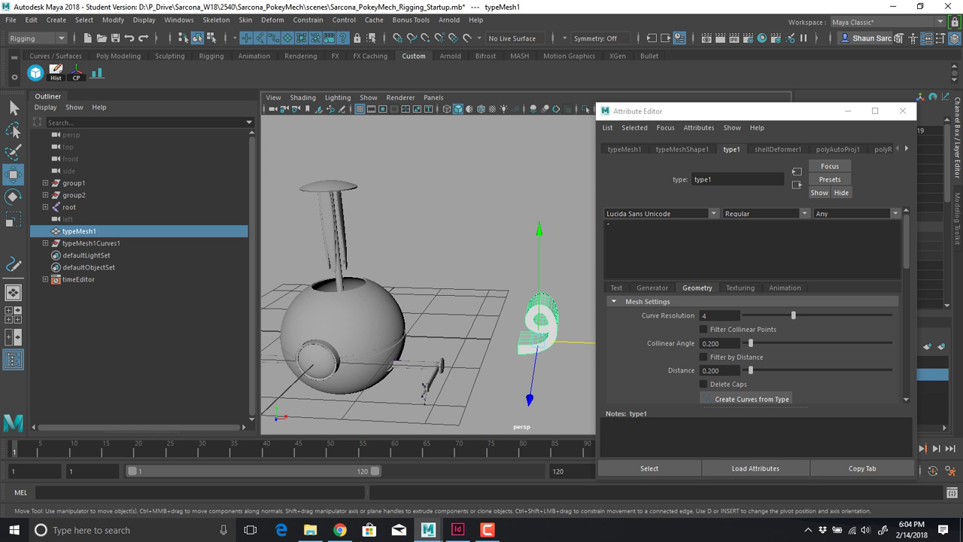
pyautogui.click(57, 20)
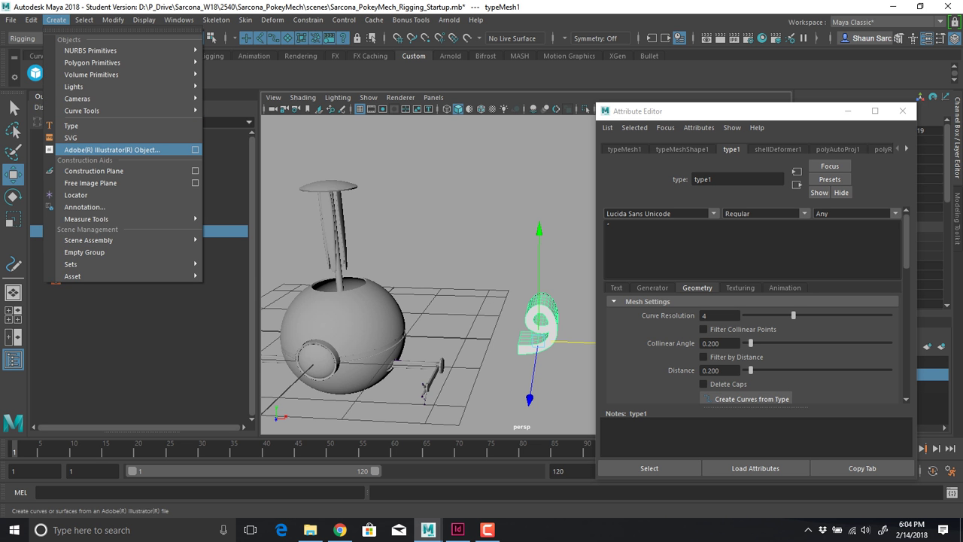
pyautogui.click(195, 150)
pyautogui.click(222, 98)
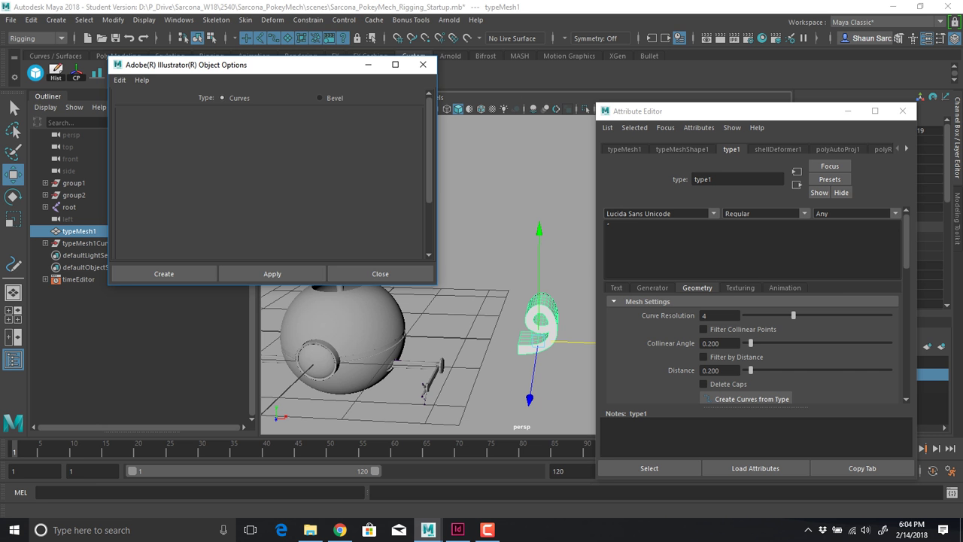
pyautogui.click(380, 274)
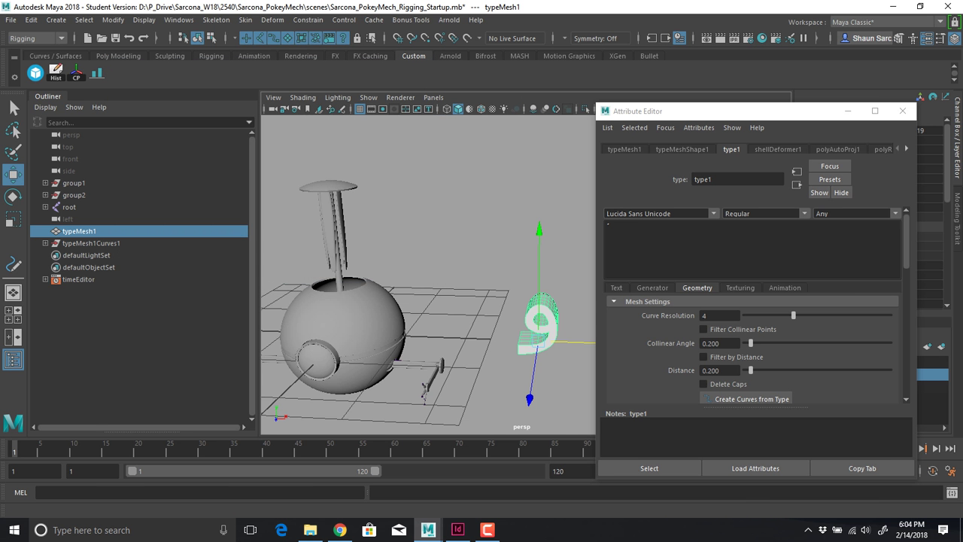
# Delete the type mesh beside the model and its leftover outline curves
pyautogui.keyDown('alt'); pyautogui.moveTo(452, 301); pyautogui.dragTo(456, 252, button='middle'); pyautogui.keyUp('alt')
pyautogui.press('Delete')
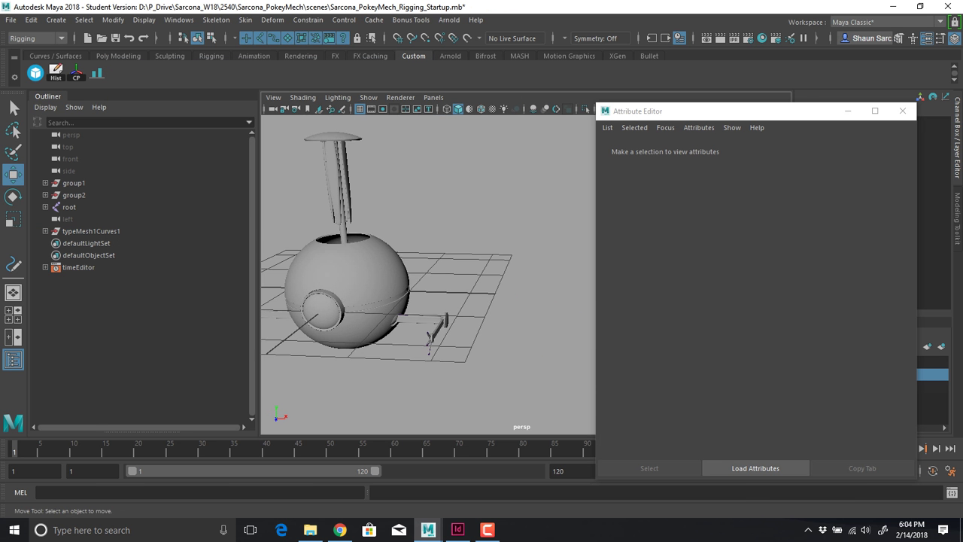
pyautogui.keyDown('alt'); pyautogui.moveTo(391, 260); pyautogui.dragTo(478, 252, button='middle'); pyautogui.keyUp('alt')
pyautogui.keyDown('alt'); pyautogui.moveTo(478, 252); pyautogui.dragTo(391, 241, button='right'); pyautogui.keyUp('alt')
pyautogui.moveTo(376, 194); pyautogui.dragTo(416, 234)
pyautogui.press('Delete')
# Create a NURBS circle, scaled uniformly to about 9.175, and raise it above the model
pyautogui.click(56, 20)
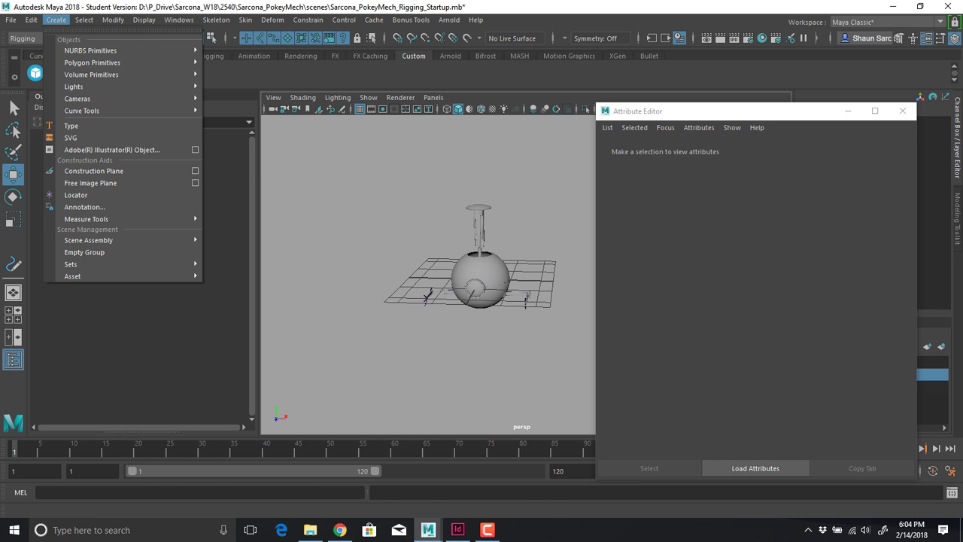
pyautogui.moveTo(113, 50)
pyautogui.click(227, 134)
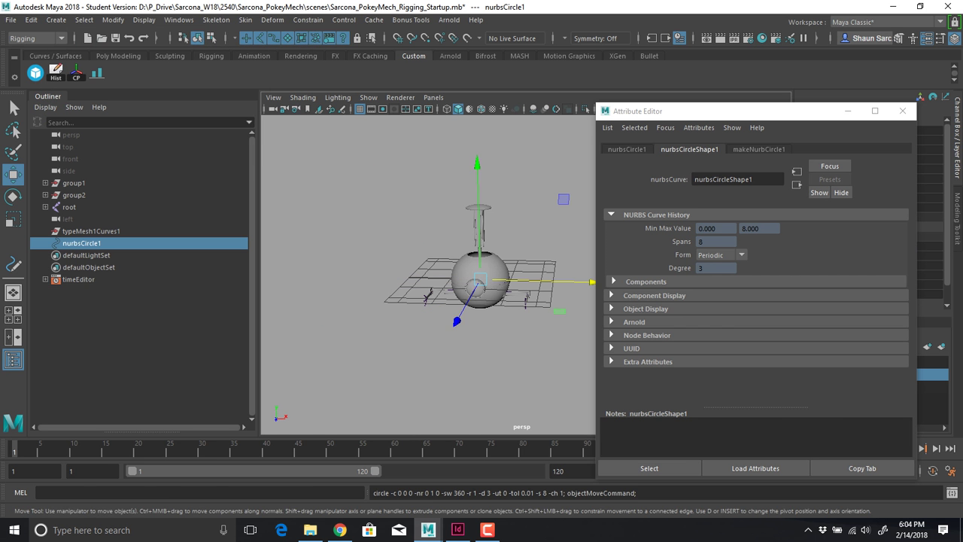
pyautogui.press('r')
pyautogui.moveTo(480, 280); pyautogui.dragTo(521, 279)
pyautogui.press('w')
pyautogui.moveTo(479, 229); pyautogui.dragTo(478, 190)
pyautogui.keyDown('alt'); pyautogui.moveTo(478, 189); pyautogui.dragTo(527, 193, button='right'); pyautogui.keyUp('alt')
pyautogui.keyDown('alt'); pyautogui.moveTo(527, 193); pyautogui.dragTo(528, 179); pyautogui.keyUp('alt')
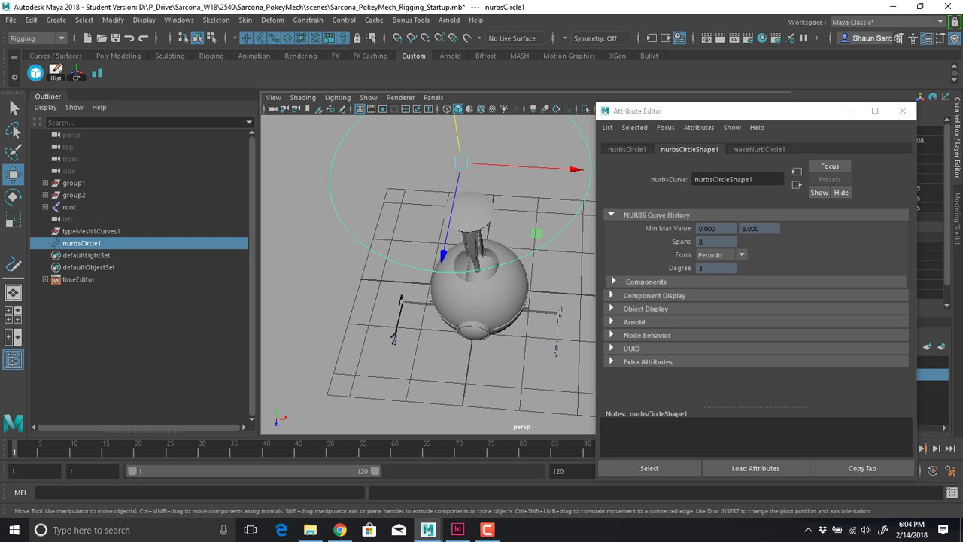
pyautogui.keyDown('alt'); pyautogui.moveTo(482, 226); pyautogui.dragTo(470, 269, button='middle'); pyautogui.keyUp('alt')
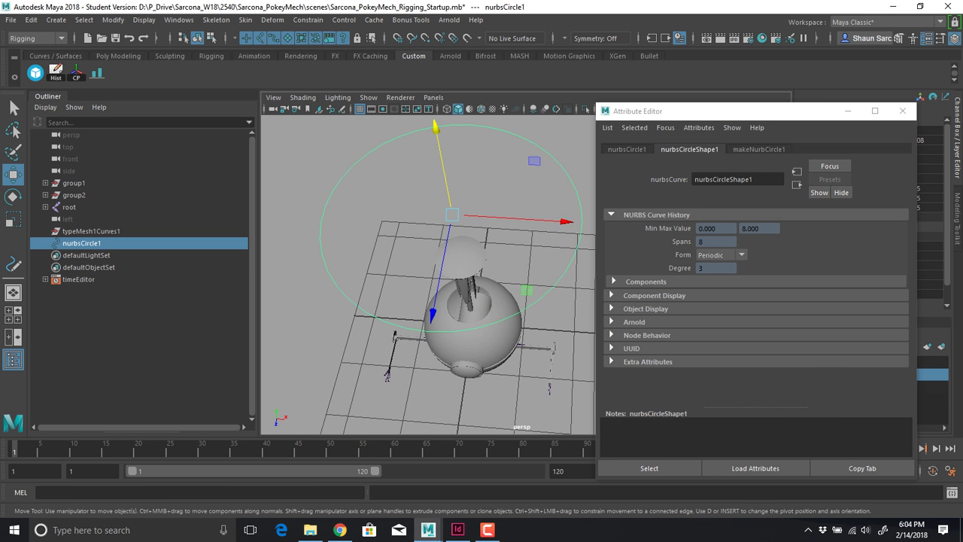
pyautogui.keyDown('alt'); pyautogui.moveTo(469, 269); pyautogui.dragTo(410, 271, button='right'); pyautogui.keyUp('alt')
# Set the NURBS circle's Sections to 16 in its construction history
pyautogui.moveTo(423, 180); pyautogui.dragTo(359, 176, button='right')
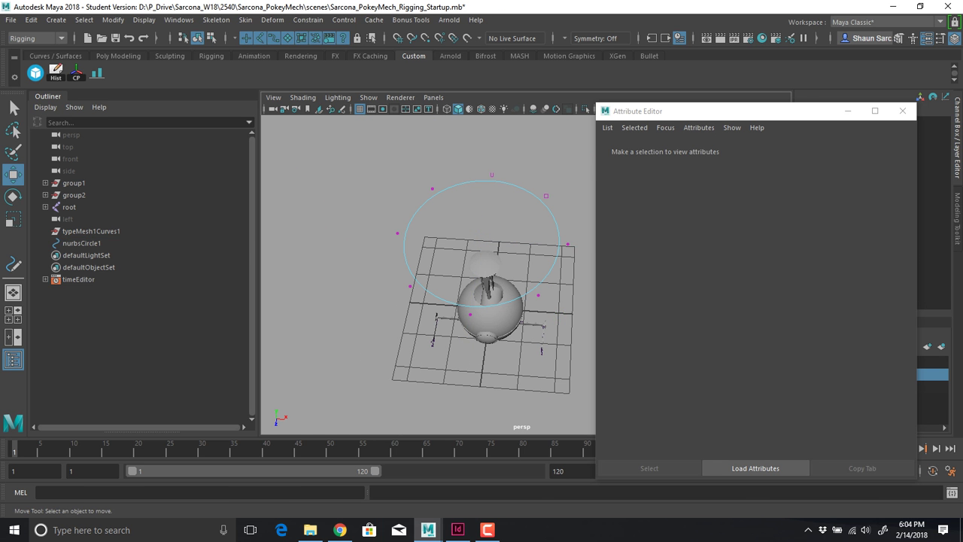
pyautogui.hotkey('ctrl', 'z')
pyautogui.click(760, 149)
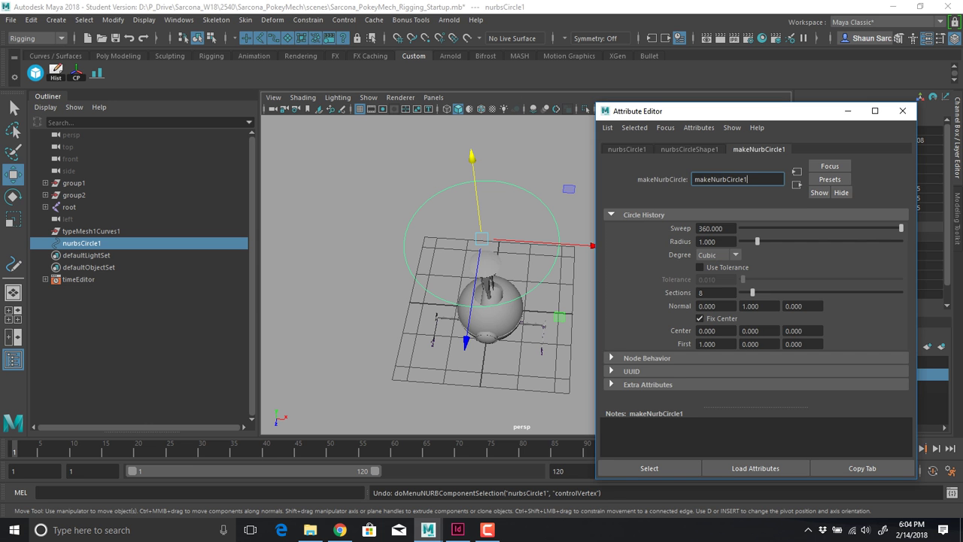
pyautogui.doubleClick(707, 293)
pyautogui.write('16')
pyautogui.press('Return')
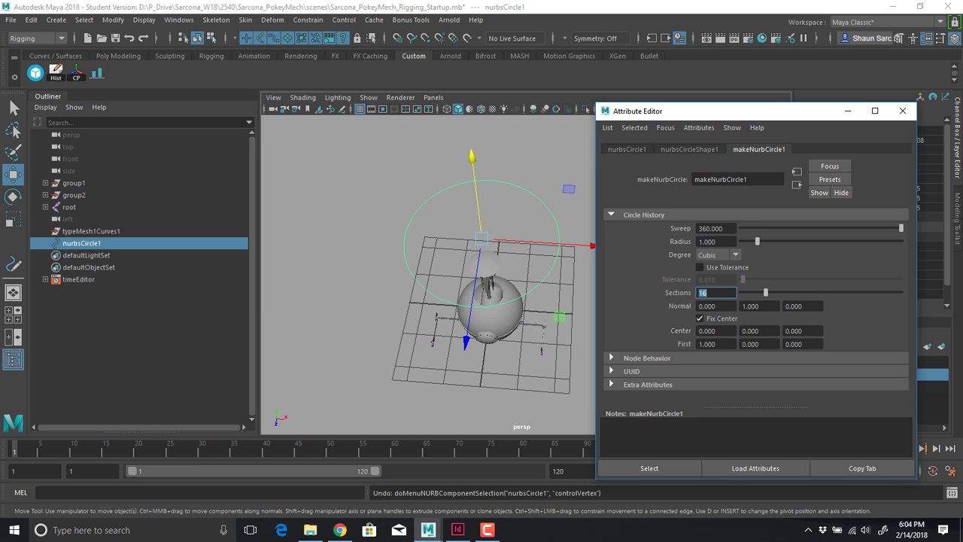
# Select every other control vertex around the NURBS circle
pyautogui.keyDown('alt'); pyautogui.moveTo(542, 233); pyautogui.dragTo(497, 233); pyautogui.keyUp('alt')
pyautogui.moveTo(496, 225); pyautogui.dragTo(455, 226, button='right')
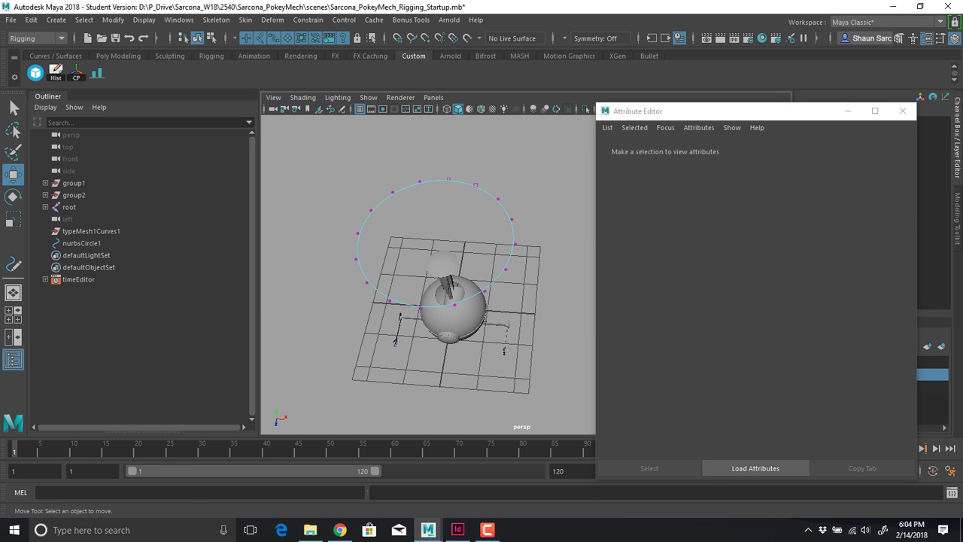
pyautogui.moveTo(385, 187); pyautogui.dragTo(398, 203)
pyautogui.press('q')
pyautogui.keyDown('shift'); pyautogui.moveTo(442, 172); pyautogui.dragTo(519, 254); pyautogui.keyUp('shift')
pyautogui.keyDown('shift'); pyautogui.moveTo(478, 283); pyautogui.dragTo(493, 298); pyautogui.keyUp('shift')
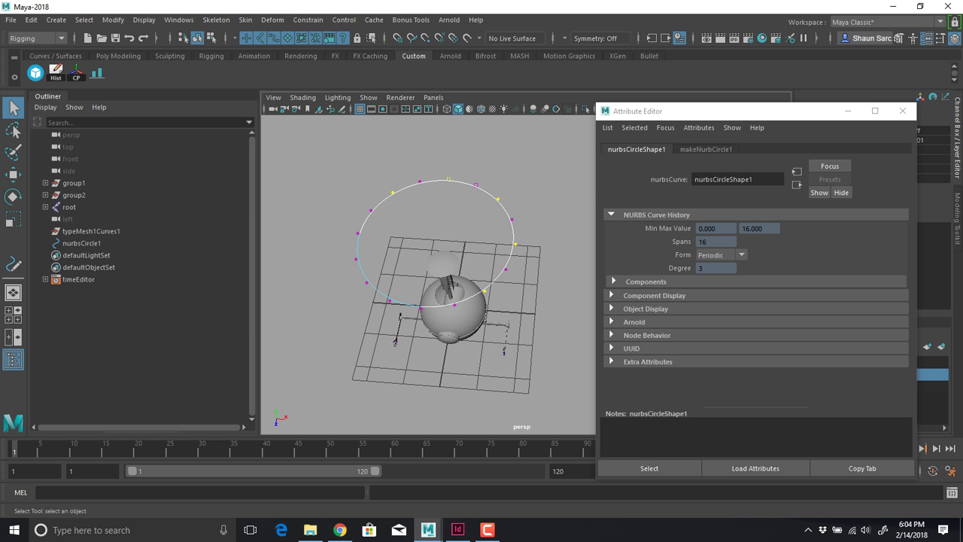
pyautogui.keyDown('shift'); pyautogui.moveTo(412, 300); pyautogui.dragTo(433, 274); pyautogui.keyUp('shift')
pyautogui.hotkey('ctrl', 'z')
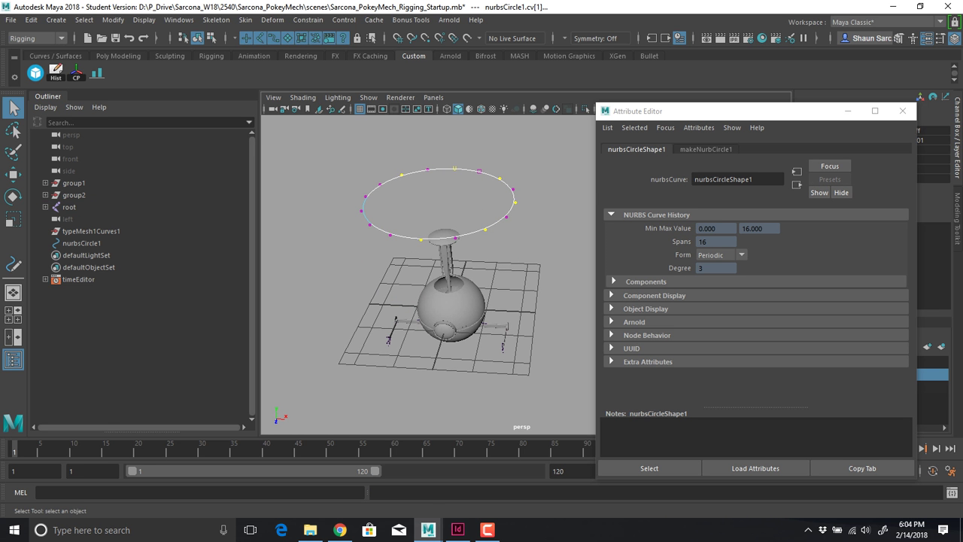
# Scale the selected control vertices inward to give the circle a star shape and return to object mode
pyautogui.press('r')
pyautogui.moveTo(440, 199); pyautogui.dragTo(383, 200)
pyautogui.press('F8')
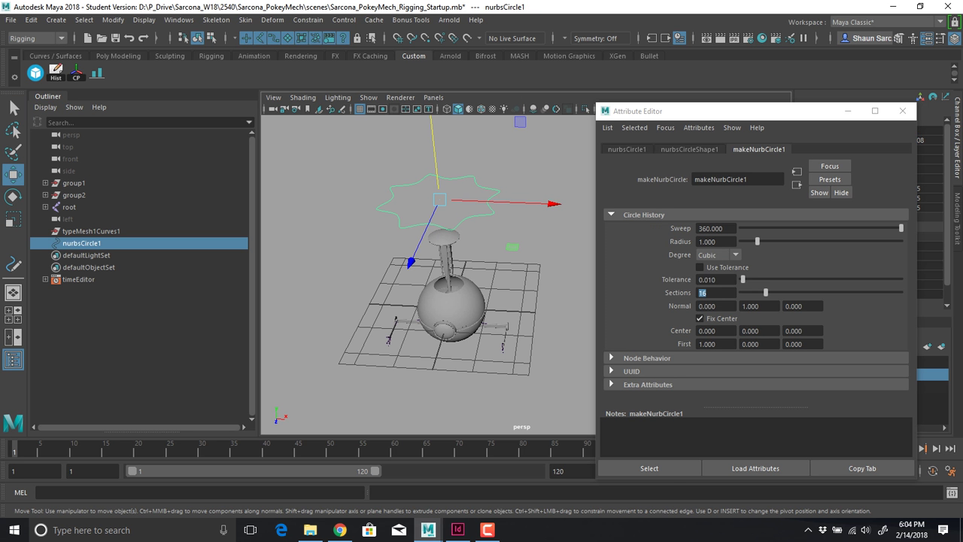
# Position the star curve around the ball's middle at X 0, Z 0 and Y about -0.244
pyautogui.moveTo(435, 155); pyautogui.dragTo(385, 201)
pyautogui.press('f')
pyautogui.keyDown('alt'); pyautogui.moveTo(385, 201); pyautogui.dragTo(334, 220, button='middle'); pyautogui.keyUp('alt')
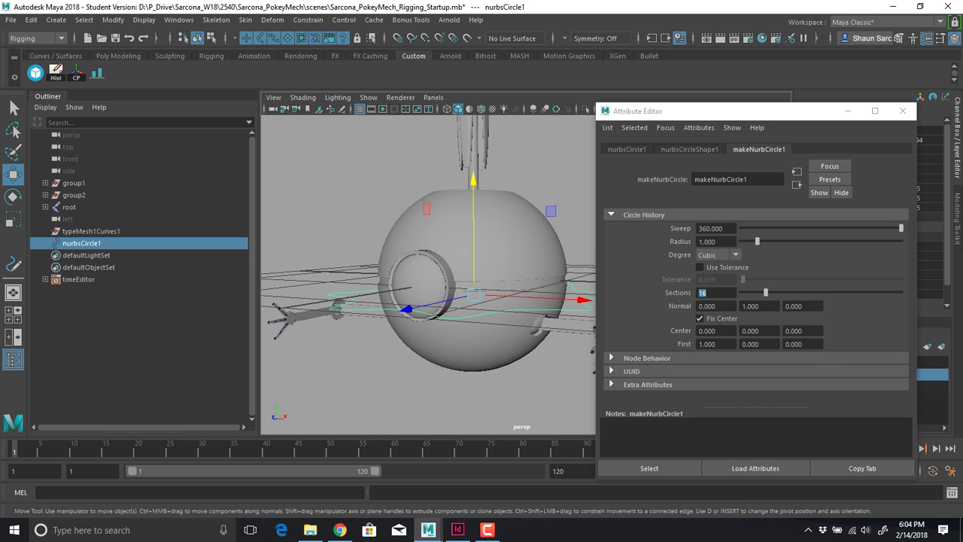
pyautogui.moveTo(474, 181); pyautogui.dragTo(474, 168)
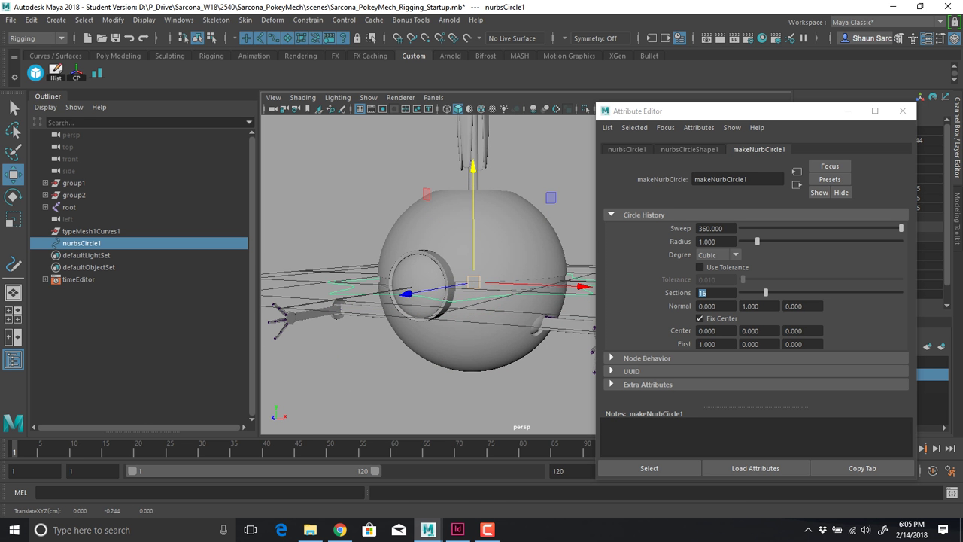
pyautogui.moveTo(473, 282); pyautogui.dragTo(540, 235)
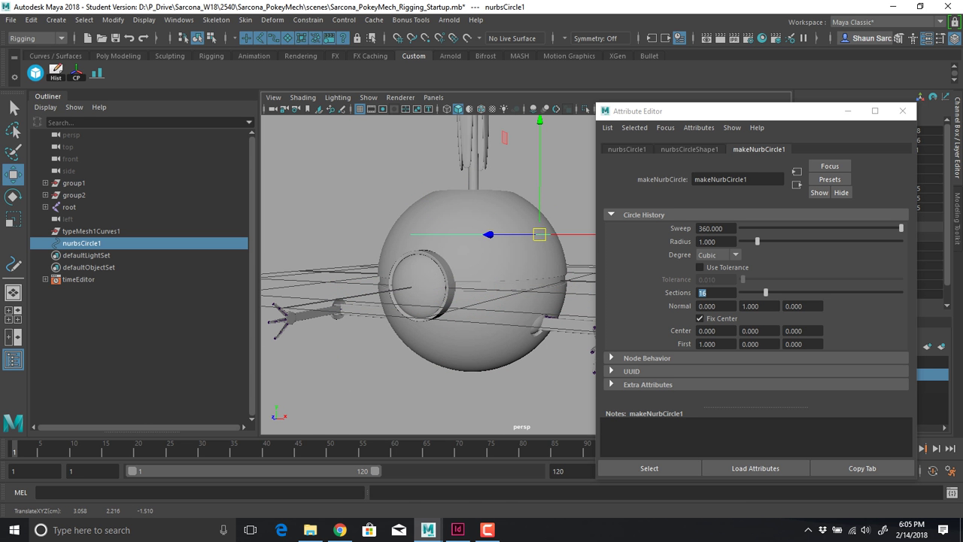
pyautogui.hotkey('ctrl', 'z')
# Close the Attribute Editor to free the perspective view and channel values
pyautogui.keyDown('alt'); pyautogui.moveTo(451, 226); pyautogui.dragTo(478, 301); pyautogui.keyUp('alt')
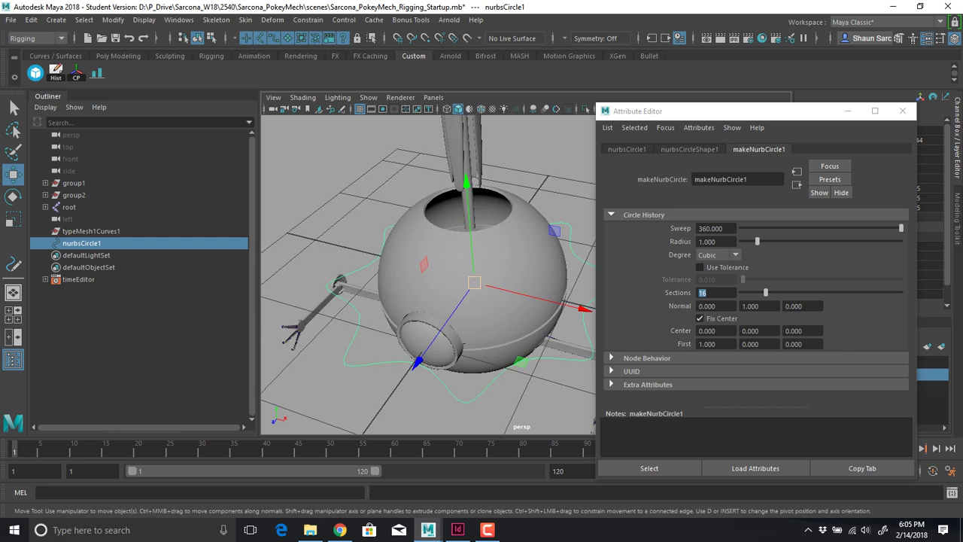
pyautogui.keyDown('alt'); pyautogui.moveTo(478, 301); pyautogui.dragTo(422, 290, button='right'); pyautogui.keyUp('alt')
pyautogui.keyDown('alt'); pyautogui.moveTo(422, 289); pyautogui.dragTo(380, 263); pyautogui.keyUp('alt')
pyautogui.click(903, 111)
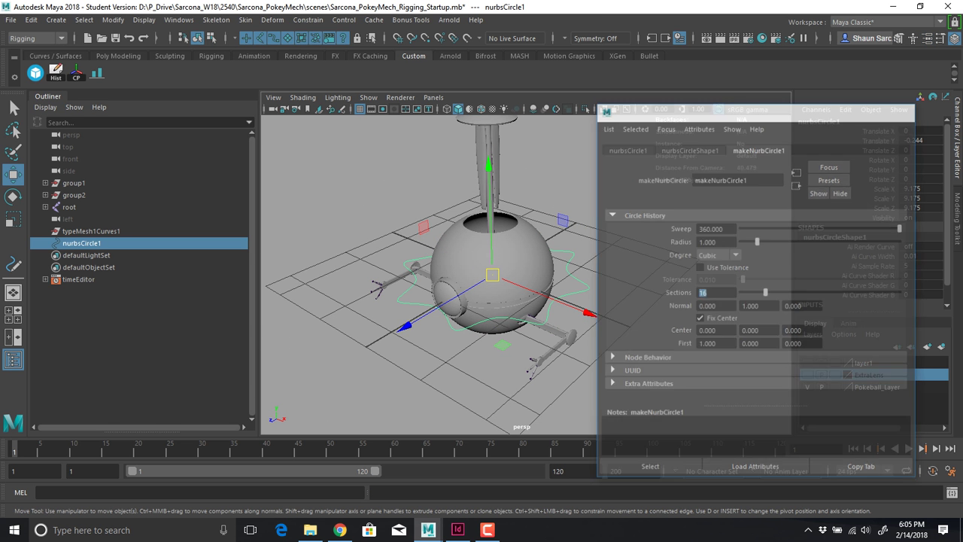
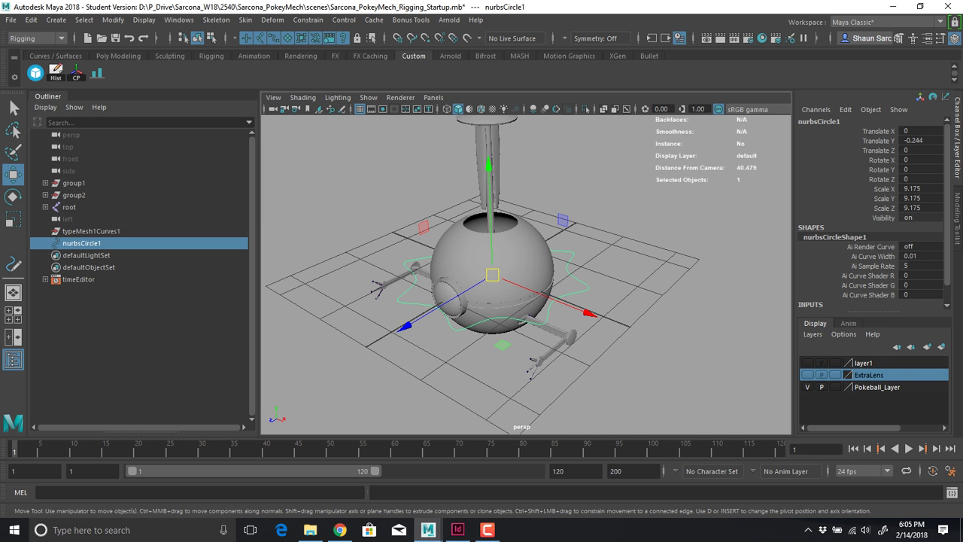
# Freeze the star curve's transformations and delete its construction history
pyautogui.keyDown('alt'); pyautogui.moveTo(446, 280); pyautogui.dragTo(503, 245); pyautogui.keyUp('alt')
pyautogui.keyDown('alt'); pyautogui.moveTo(502, 245); pyautogui.dragTo(515, 233, button='middle'); pyautogui.keyUp('alt')
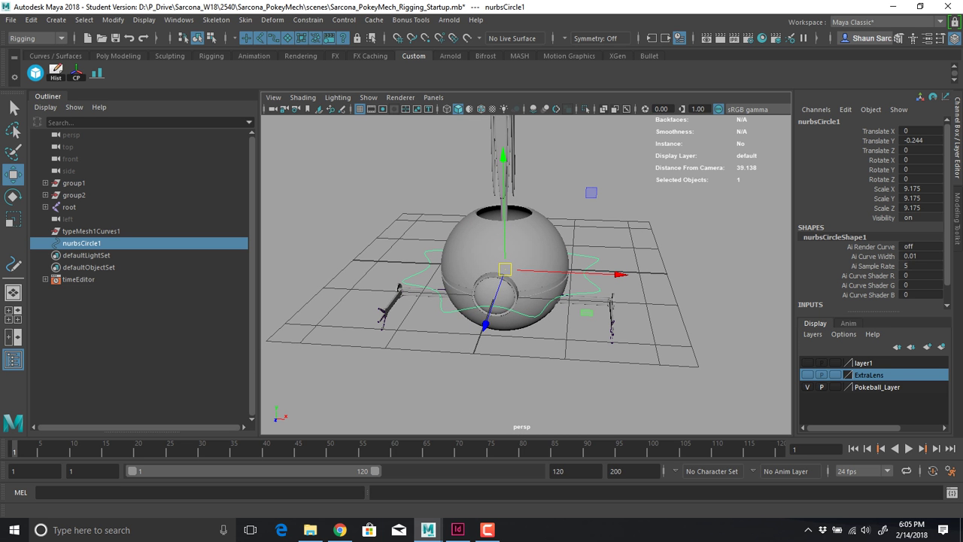
pyautogui.click(113, 19)
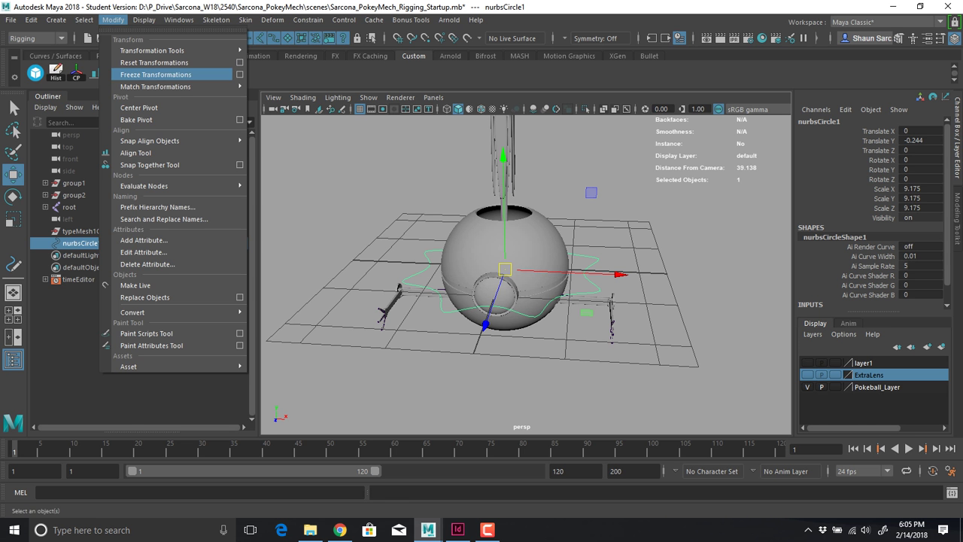
pyautogui.click(155, 74)
pyautogui.click(31, 19)
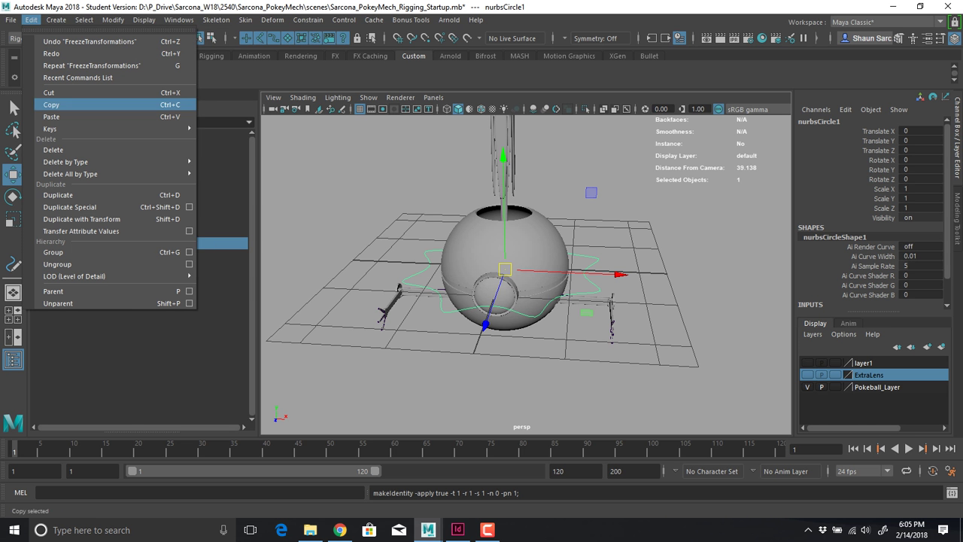
pyautogui.moveTo(83, 162)
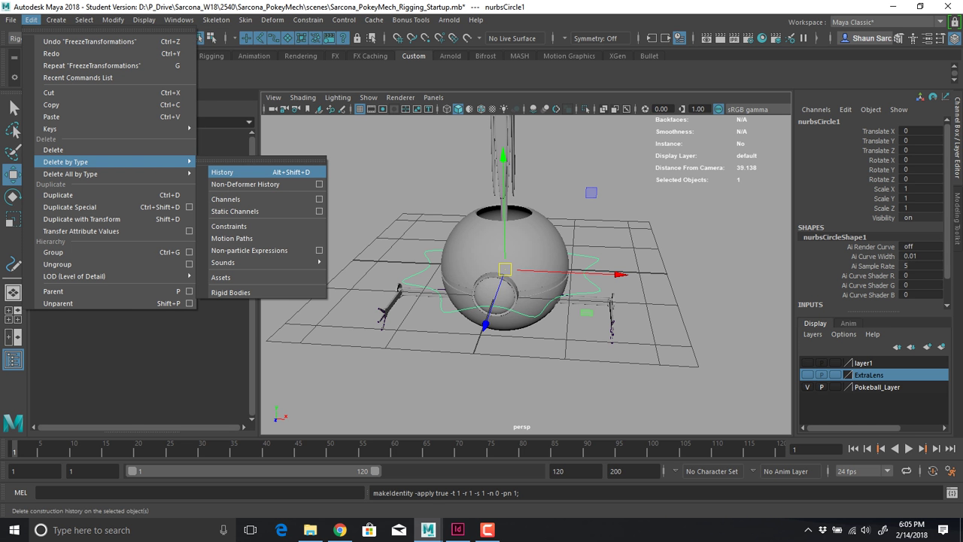
pyautogui.click(225, 173)
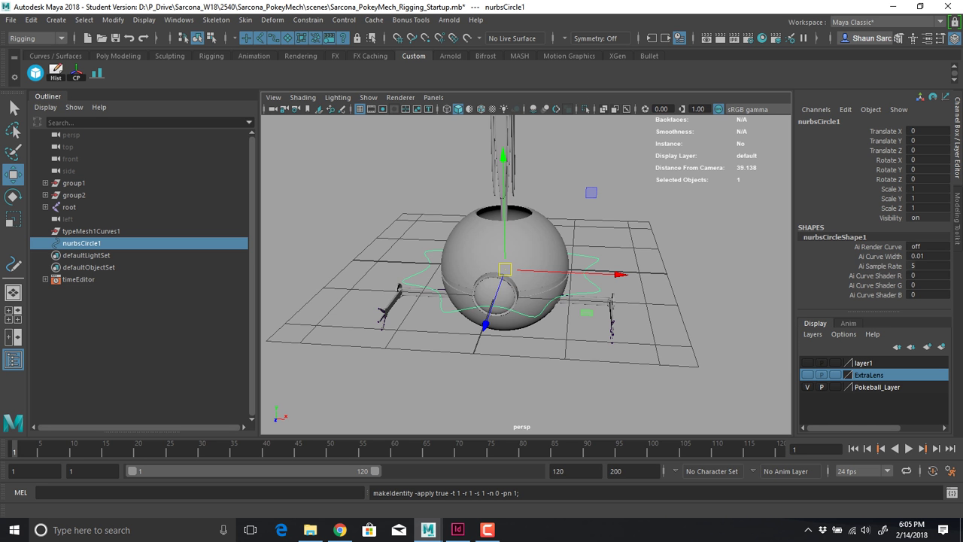
# Parent the root joint under the star curve and rename the curve PokeController
pyautogui.click(69, 207)
pyautogui.moveTo(69, 207); pyautogui.dragTo(75, 243, button='middle')
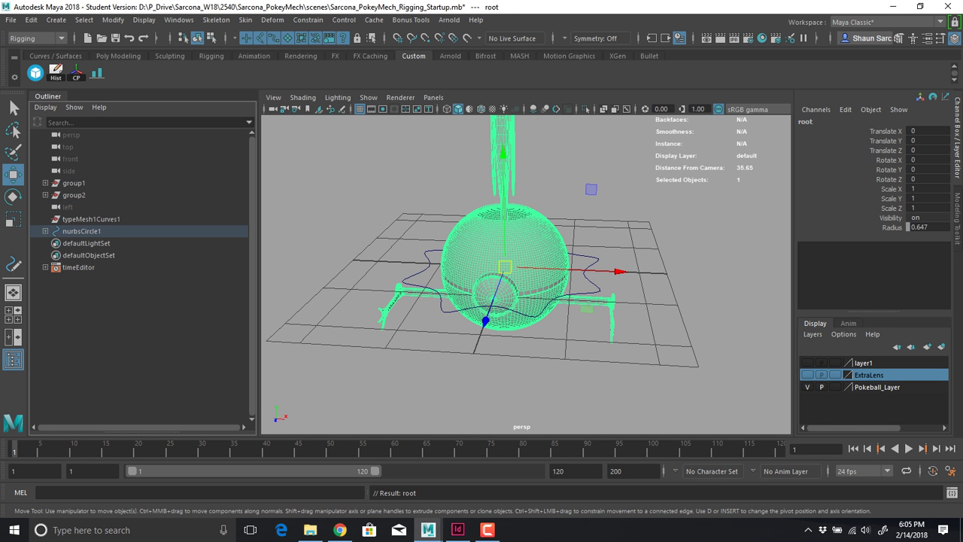
pyautogui.doubleClick(81, 231)
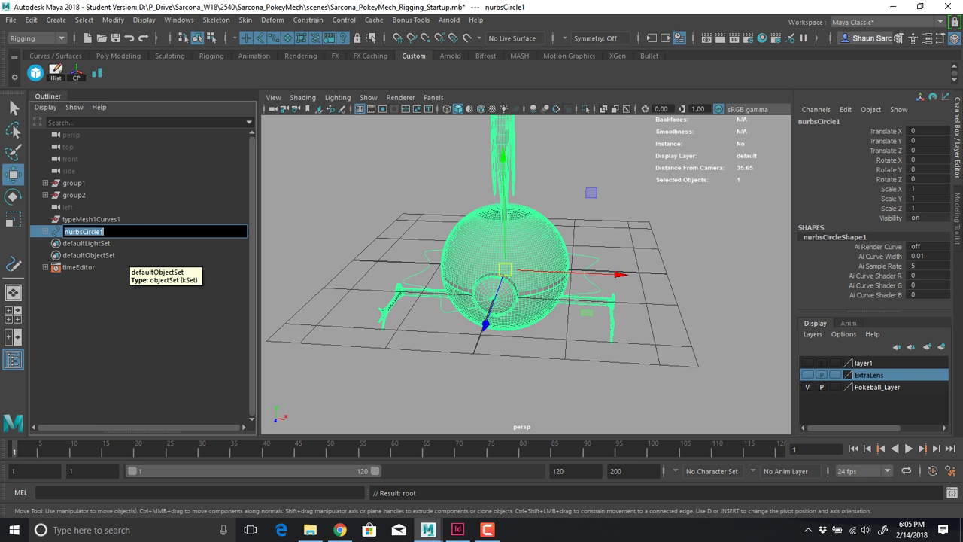
pyautogui.write('PokeController')
pyautogui.press('Return')
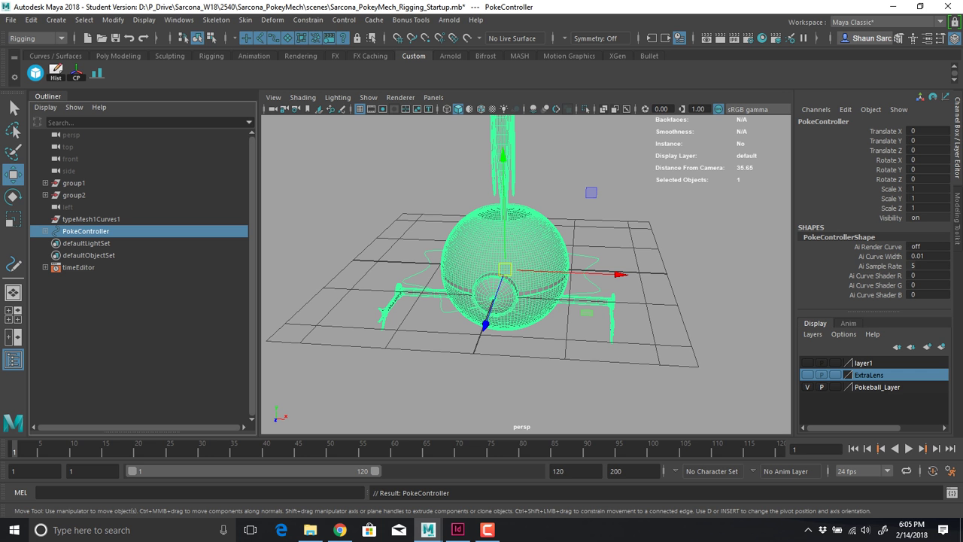
# Rename the controller curve as PokeyController
pyautogui.doubleClick(86, 231)
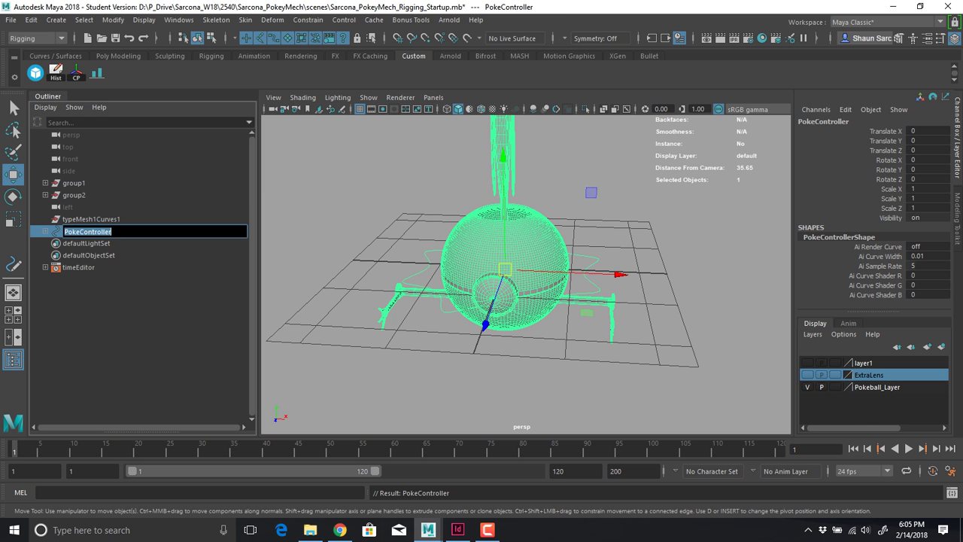
pyautogui.click(111, 232)
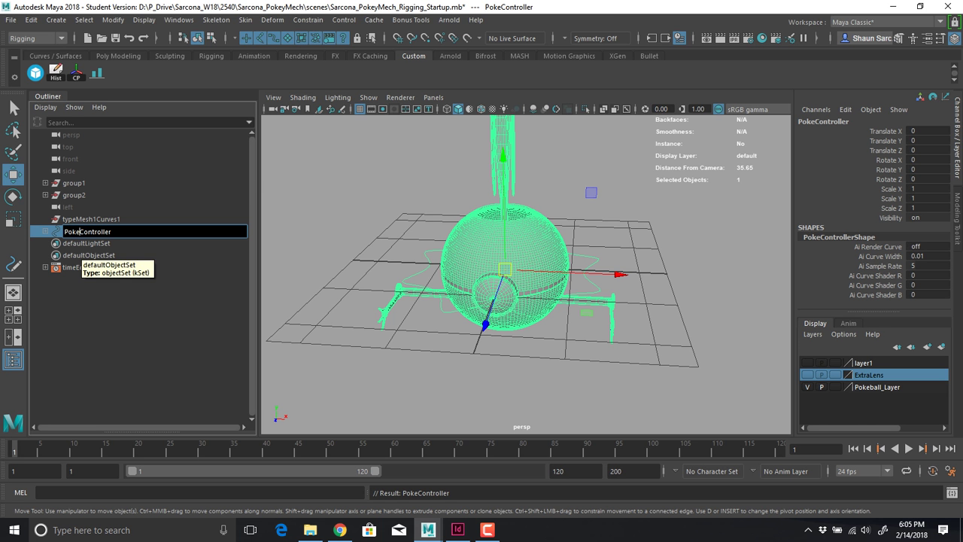
pyautogui.write('y')
pyautogui.press('Return')
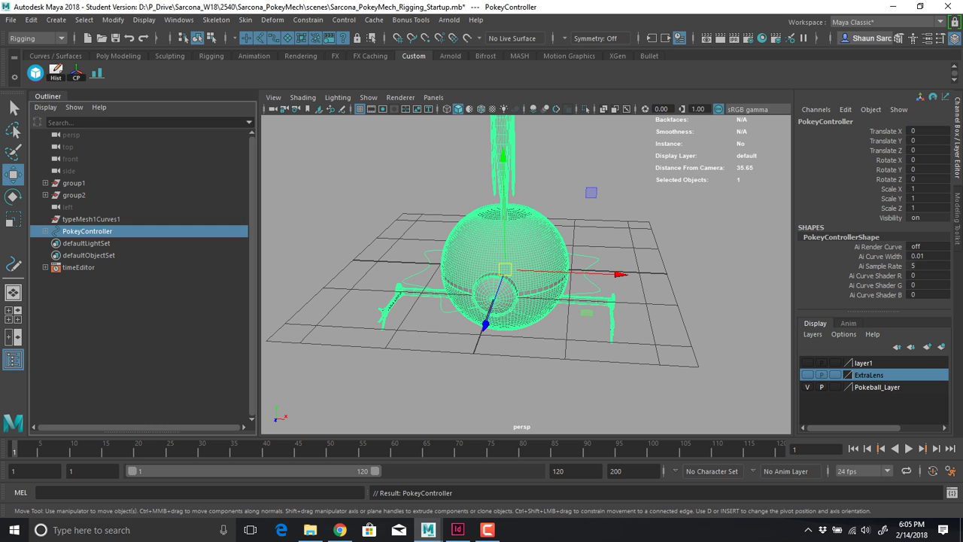
# Rename the controller curve as PokeeController
pyautogui.doubleClick(82, 231)
pyautogui.click(83, 232)
pyautogui.press('BackSpace')
pyautogui.write('e')
pyautogui.press('Return')
pyautogui.keyDown('alt'); pyautogui.moveTo(526, 301); pyautogui.dragTo(478, 292); pyautogui.keyUp('alt')
pyautogui.keyDown('alt'); pyautogui.moveTo(478, 292); pyautogui.dragTo(561, 295, button='right'); pyautogui.keyUp('alt')
pyautogui.keyDown('alt'); pyautogui.moveTo(561, 295); pyautogui.dragTo(565, 323, button='middle'); pyautogui.keyUp('alt')
pyautogui.moveTo(565, 322)
pyautogui.keyDown('alt'); pyautogui.mouseDown()
pyautogui.moveTo(557, 286)
pyautogui.moveTo(549, 324)
pyautogui.mouseUp(); pyautogui.keyUp('alt')
pyautogui.keyDown('alt'); pyautogui.moveTo(549, 324); pyautogui.dragTo(594, 325, button='right'); pyautogui.keyUp('alt')
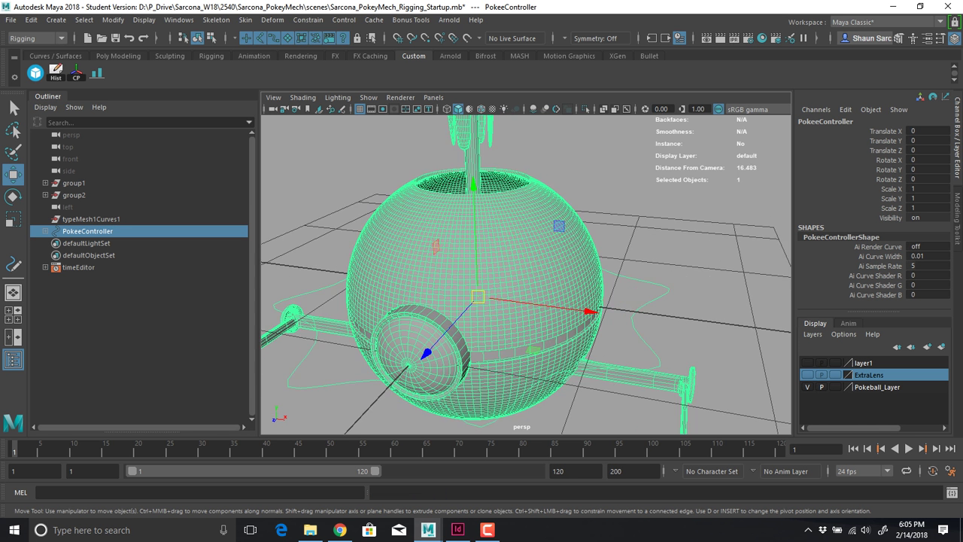
# Add a keyable float attribute named asdfasdf to PokeeController
pyautogui.keyDown('alt'); pyautogui.moveTo(594, 326); pyautogui.dragTo(588, 313, button='middle'); pyautogui.keyUp('alt')
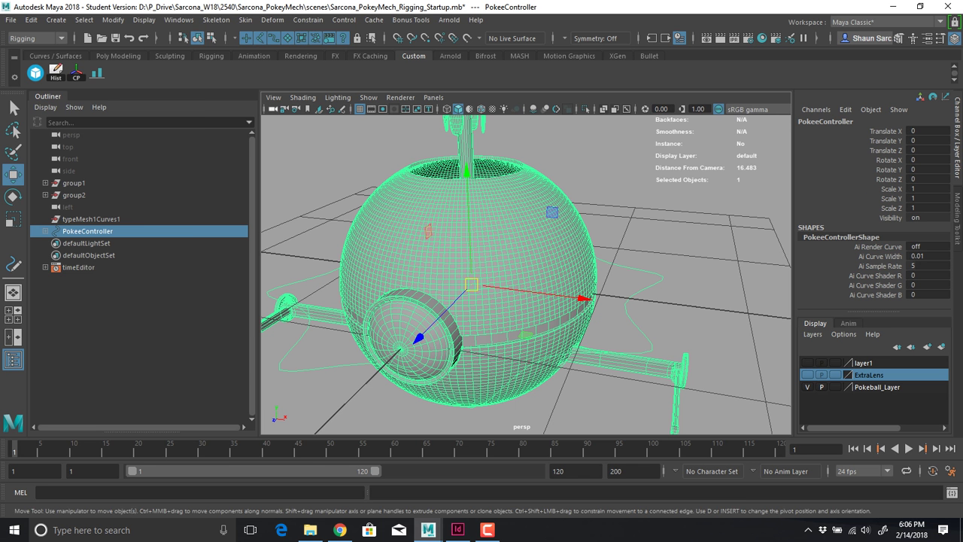
pyautogui.click(57, 20)
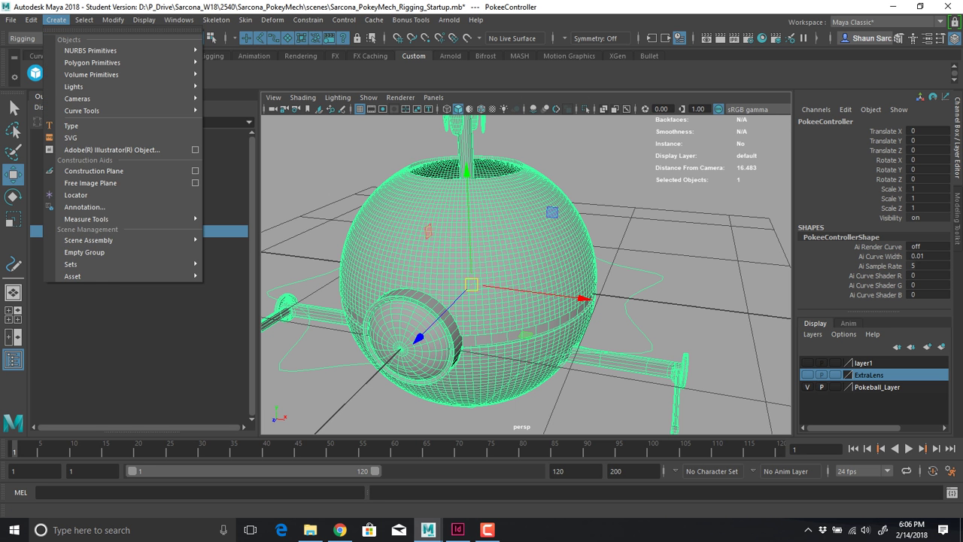
pyautogui.moveTo(113, 21)
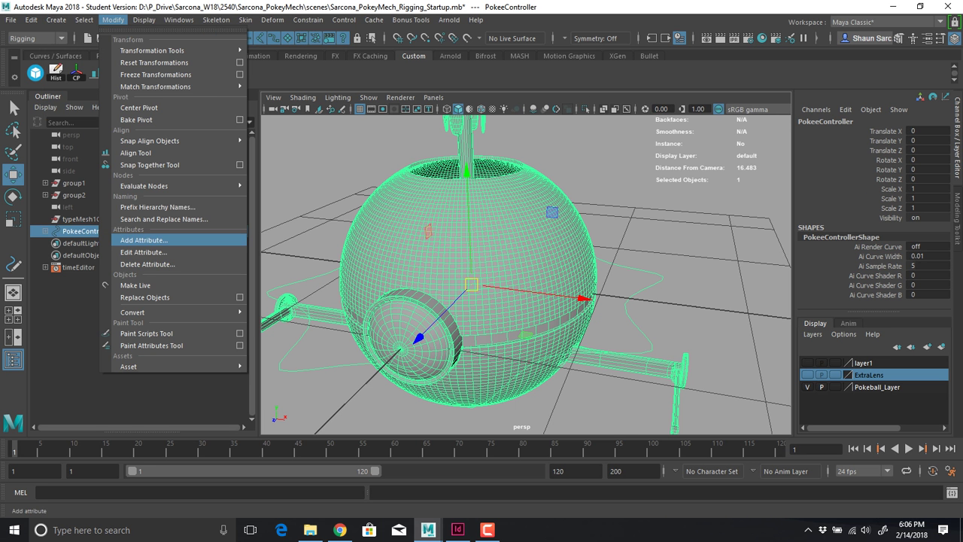
pyautogui.click(143, 240)
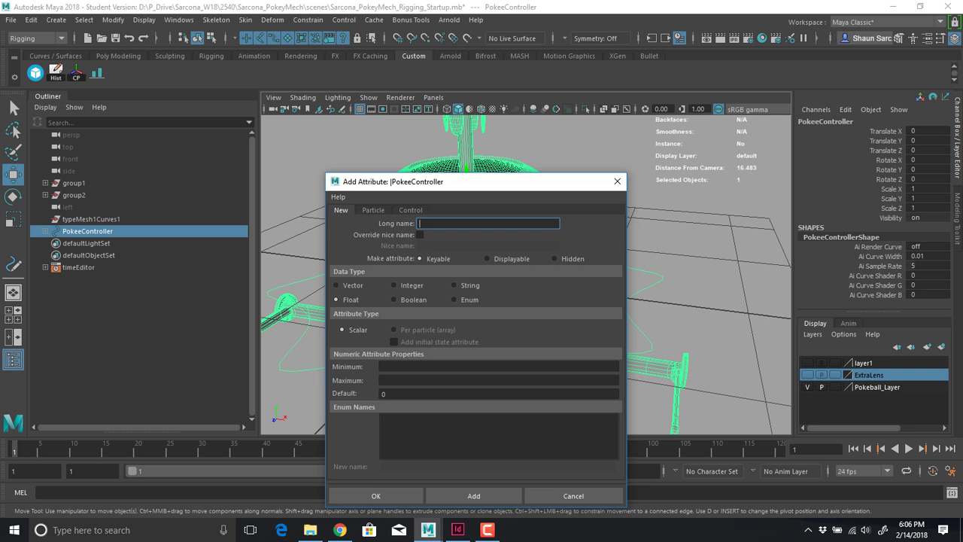
pyautogui.moveTo(467, 181); pyautogui.dragTo(471, 137)
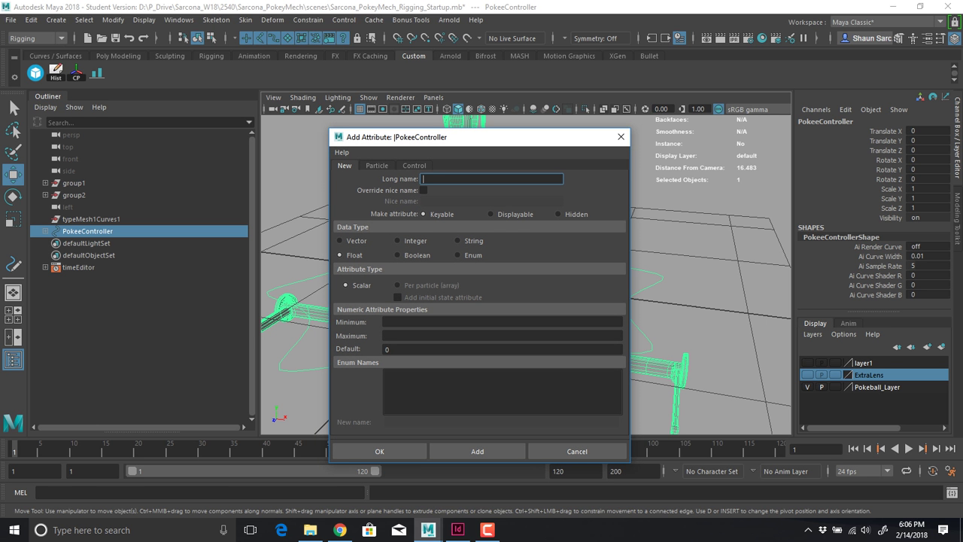
pyautogui.write('asdfasdf')
pyautogui.press('Return')
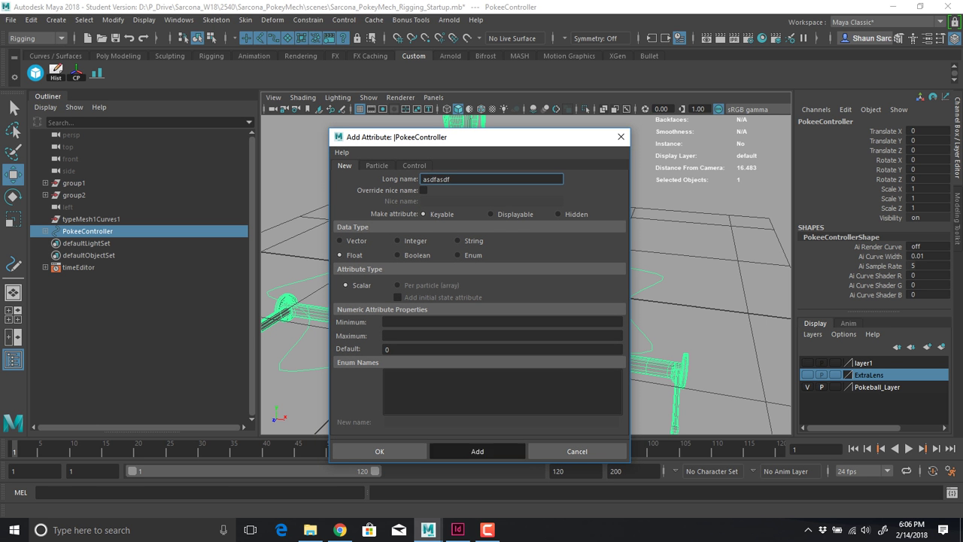
pyautogui.click(882, 227)
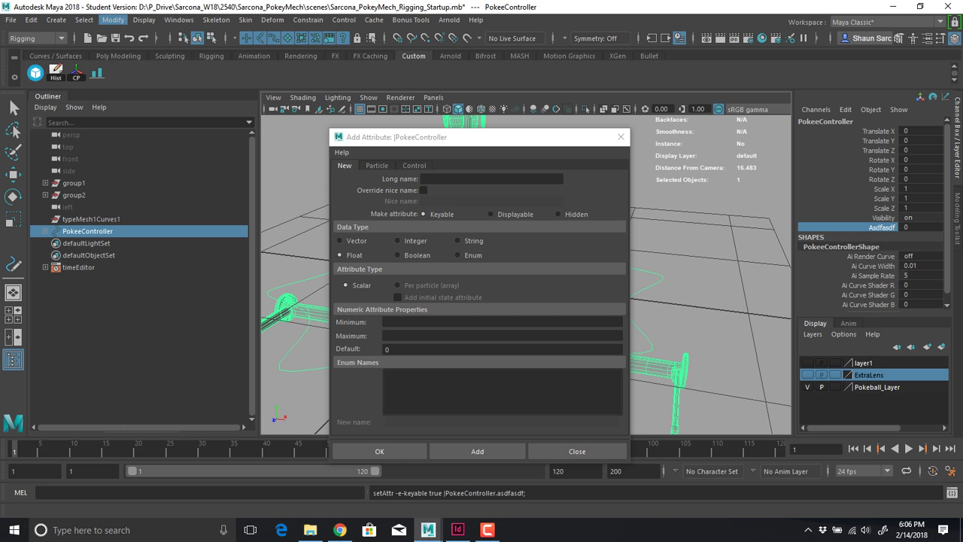
# Add a separator attribute named with a row of underscores and a float attribute named propellerUp to PokeeController
pyautogui.click(482, 179)
pyautogui.write('__________')
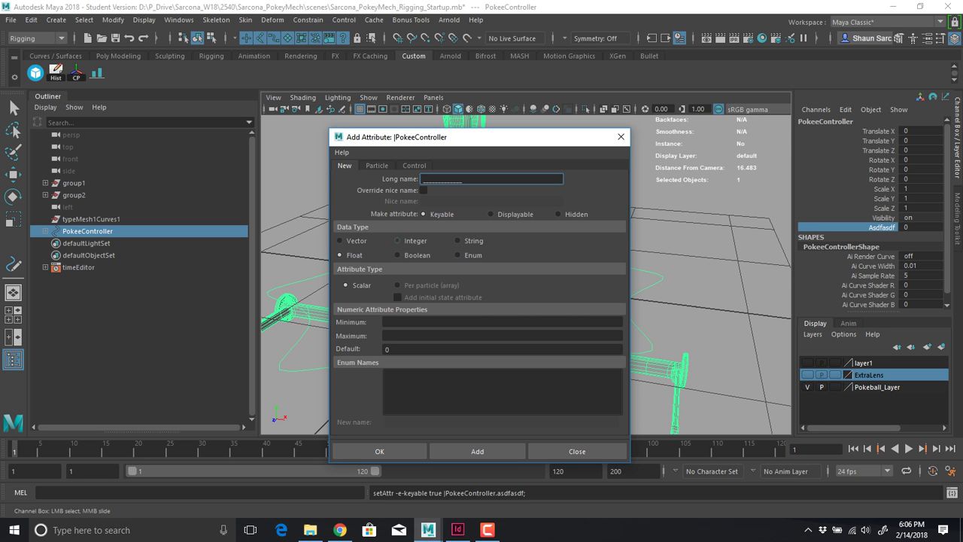
pyautogui.click(478, 451)
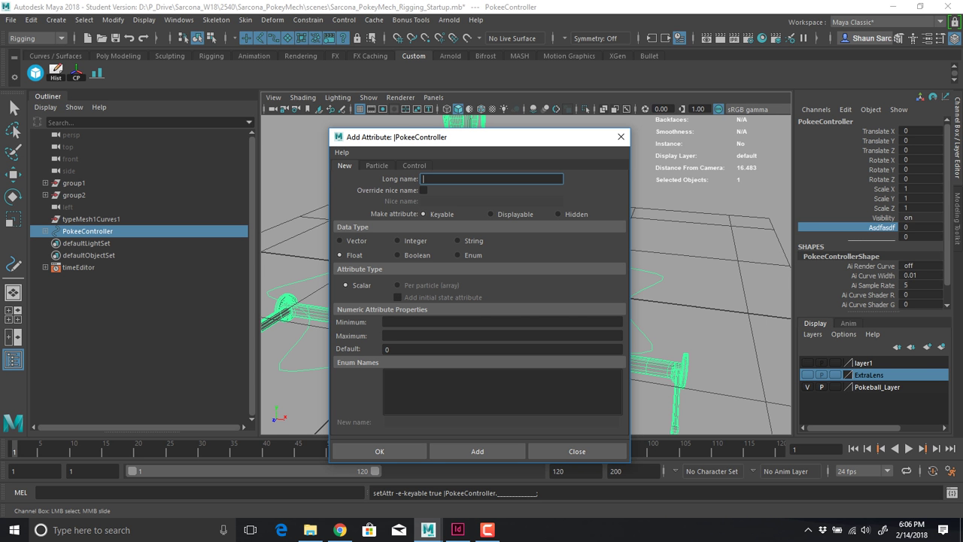
pyautogui.write('propellerUp')
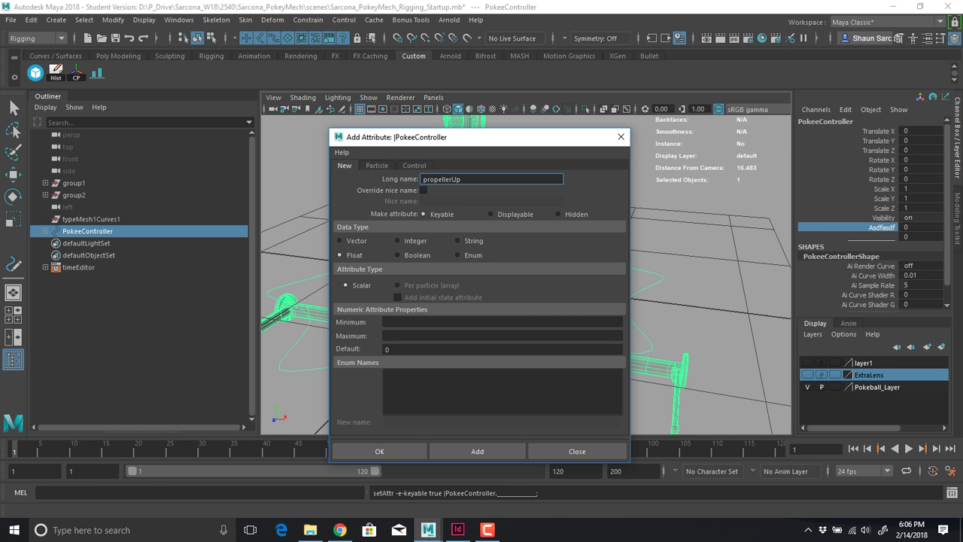
pyautogui.click(477, 451)
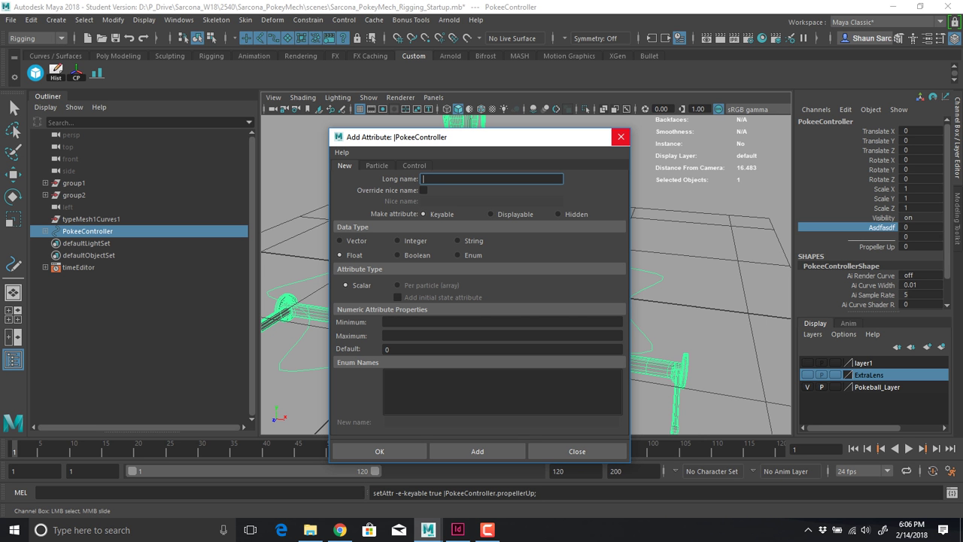
# Enter aklsjdfa as a trial attribute name and compare the Vector, Integer, Float, Boolean, String and Enum data types
pyautogui.write('aklsjdfa')
pyautogui.click(348, 241)
pyautogui.click(348, 255)
pyautogui.click(406, 241)
pyautogui.click(406, 255)
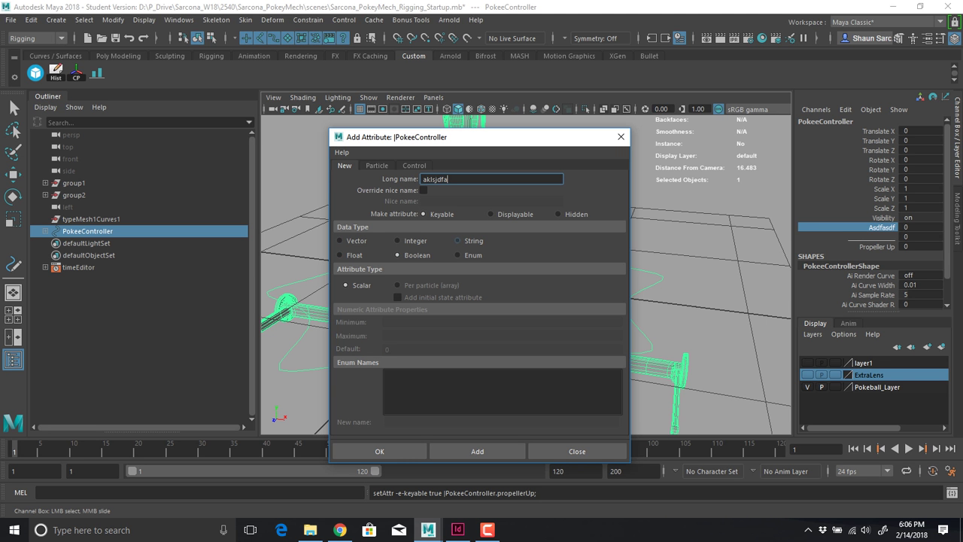
pyautogui.click(465, 241)
pyautogui.click(465, 255)
pyautogui.click(347, 255)
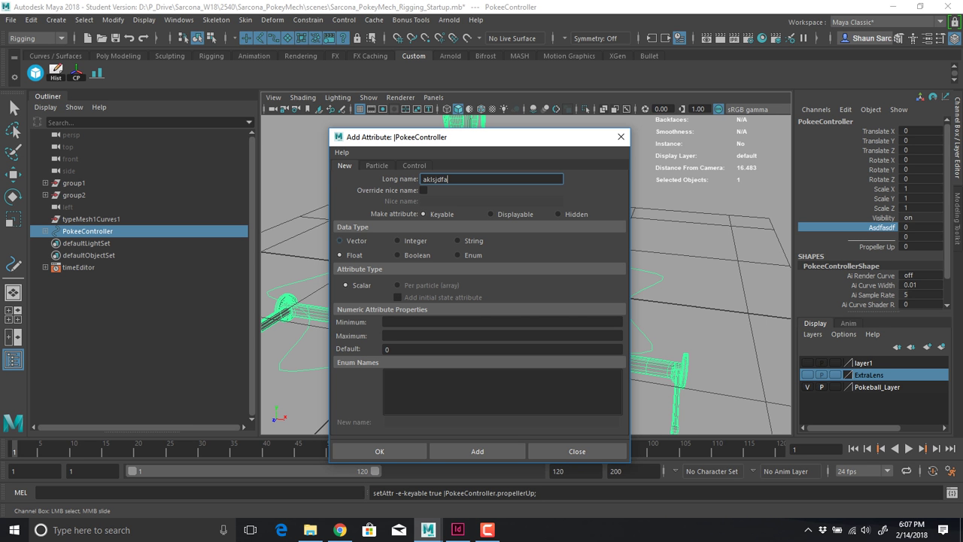
pyautogui.click(340, 241)
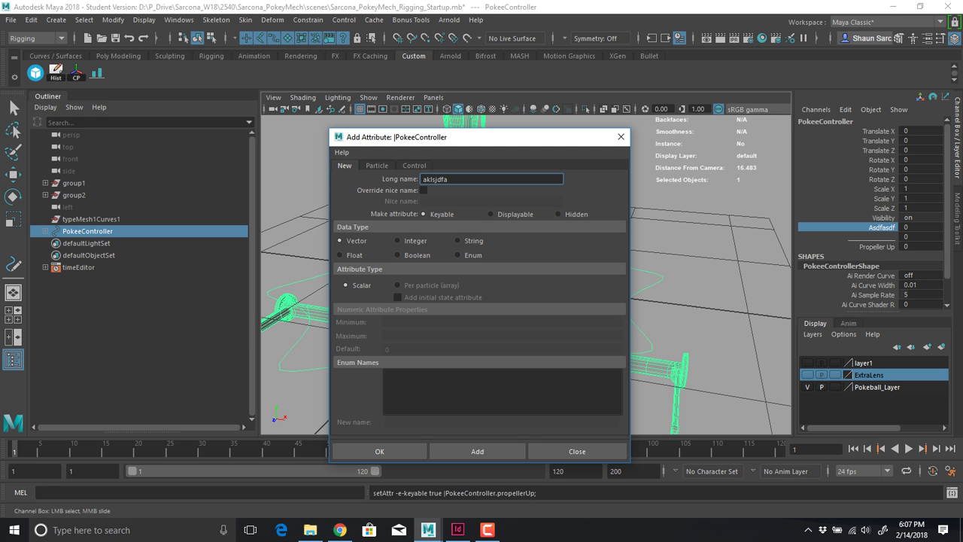
pyautogui.moveTo(882, 159); pyautogui.dragTo(882, 179)
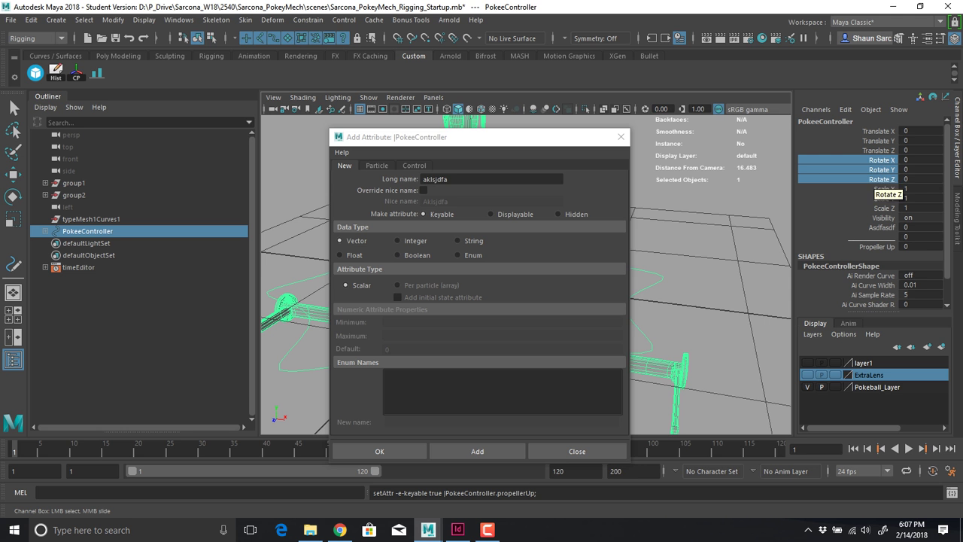
pyautogui.click(398, 241)
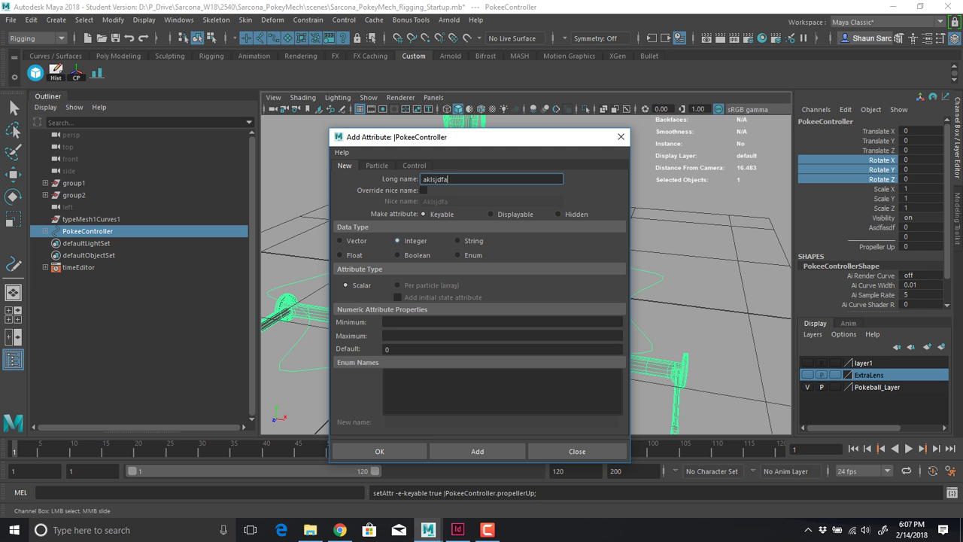
pyautogui.click(397, 255)
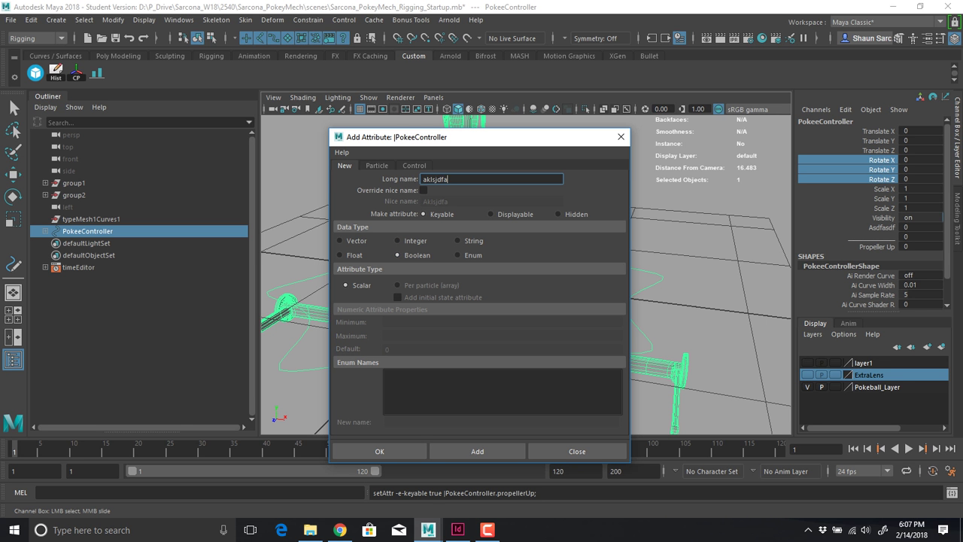
# Switch PokeeController's visibility off and back on
pyautogui.click(919, 217)
pyautogui.click(920, 217)
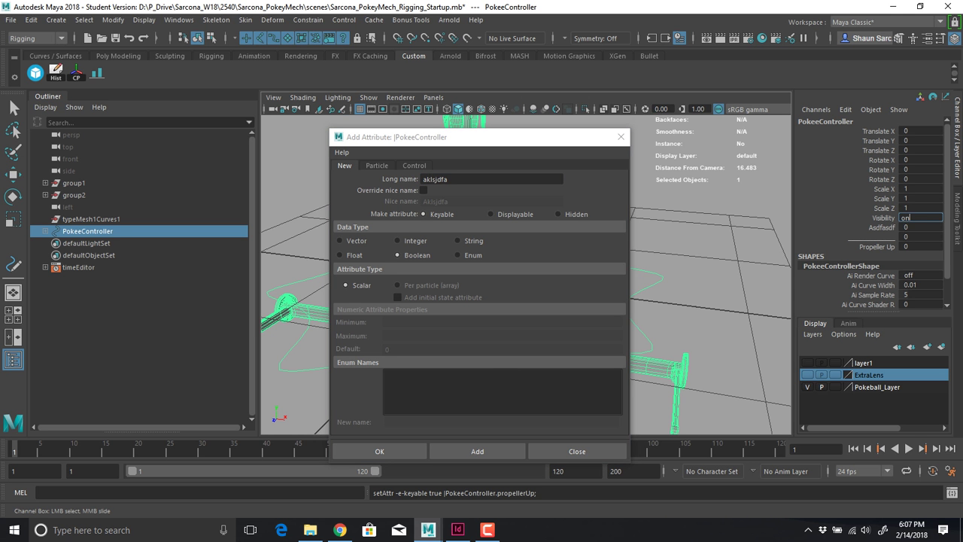
pyautogui.doubleClick(920, 217)
pyautogui.write('0')
pyautogui.press('Return')
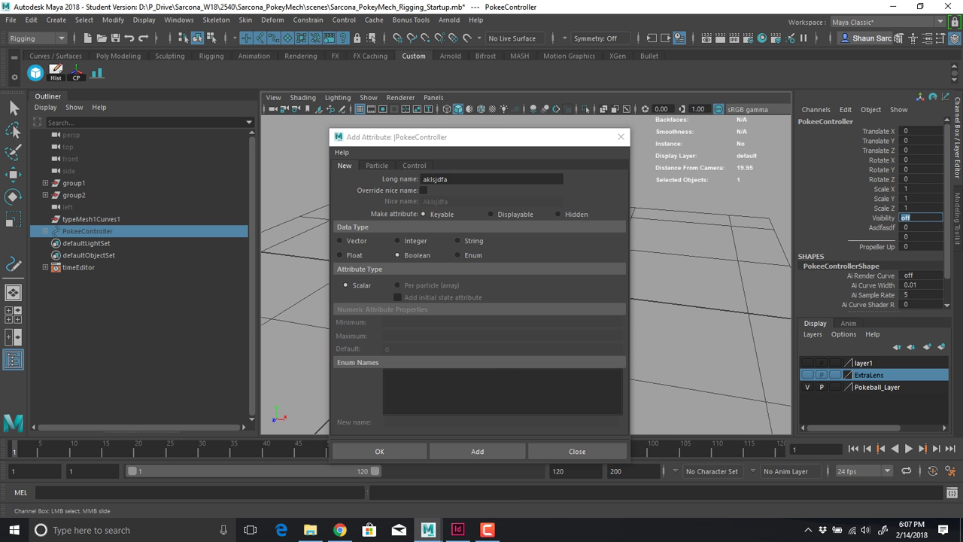
pyautogui.write('1')
pyautogui.press('Return')
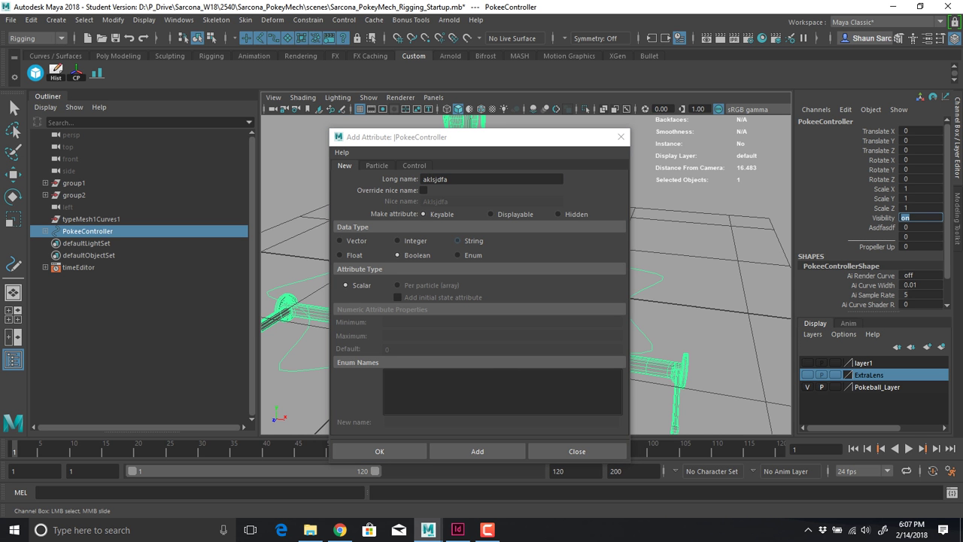
# Examine the String and Enum types and the Float type's minimum, maximum and default settings, and close Add Attribute without adding anything
pyautogui.click(458, 240)
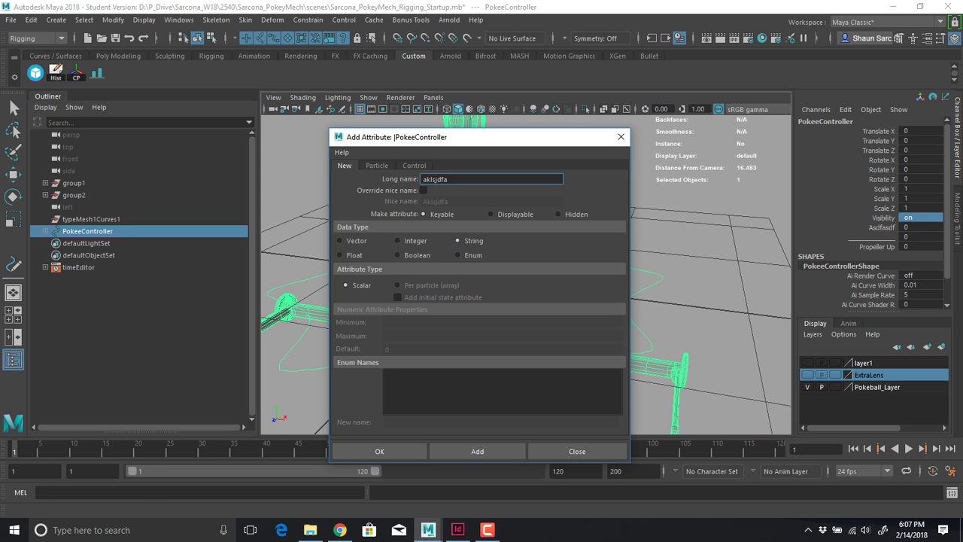
pyautogui.click(457, 255)
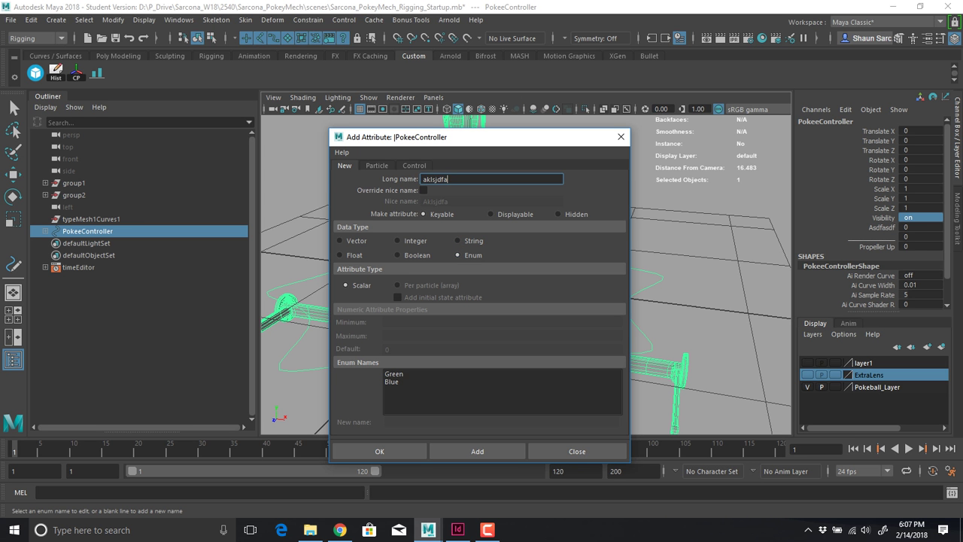
pyautogui.moveTo(482, 137); pyautogui.dragTo(197, 109)
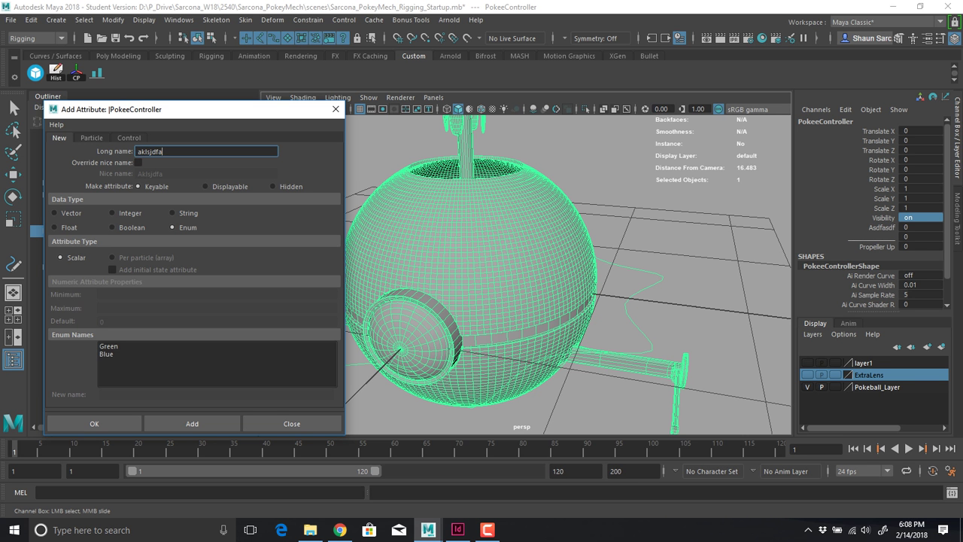
pyautogui.click(55, 227)
pyautogui.click(136, 294)
pyautogui.click(135, 307)
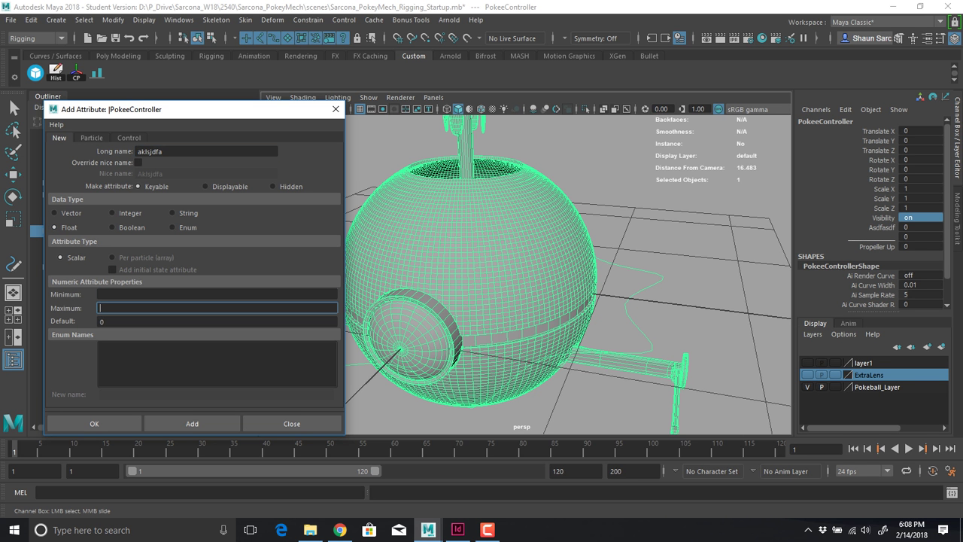
pyautogui.click(135, 321)
pyautogui.click(136, 294)
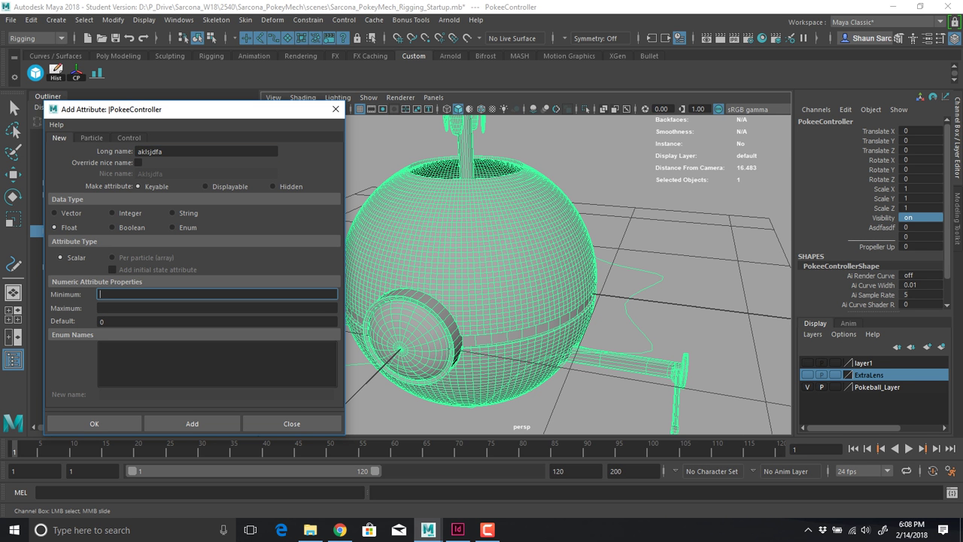
pyautogui.click(135, 308)
pyautogui.press('Tab')
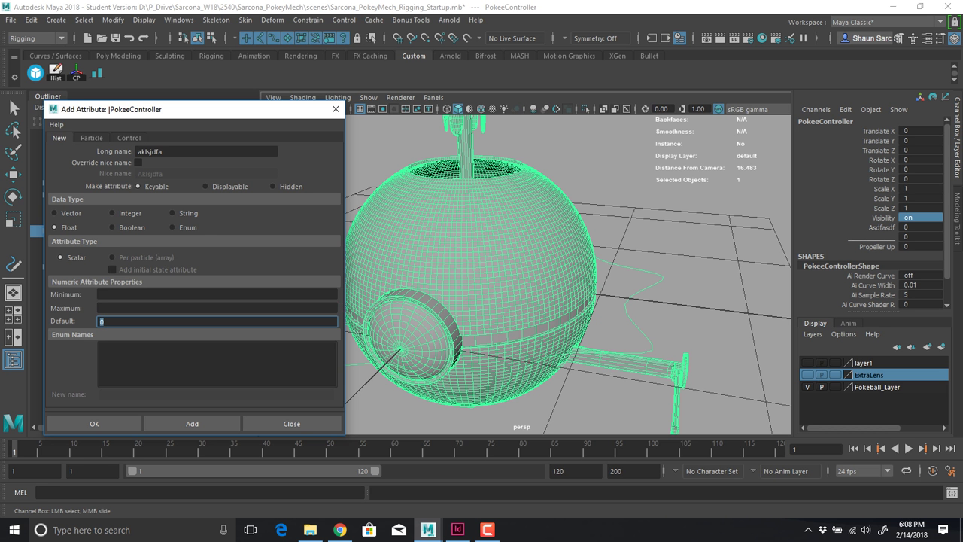
pyautogui.click(336, 110)
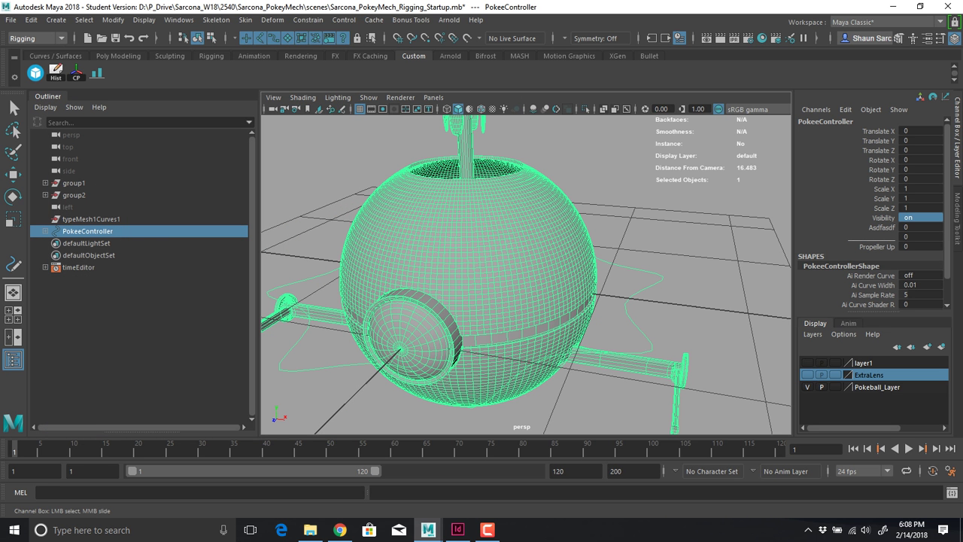
# Test-rotate PokeeController around its Y axis and reset Rotate Y to 0
pyautogui.click(882, 179)
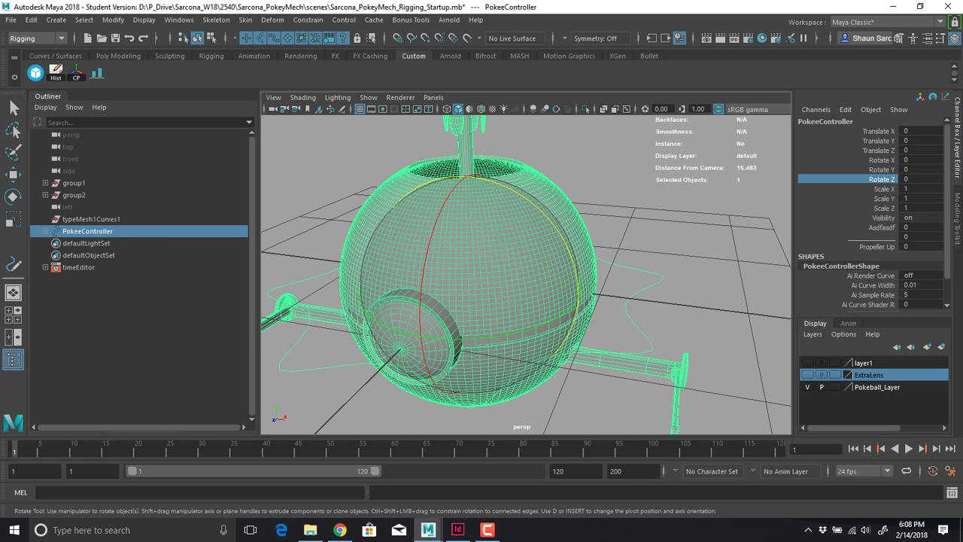
pyautogui.moveTo(488, 337); pyautogui.dragTo(580, 270)
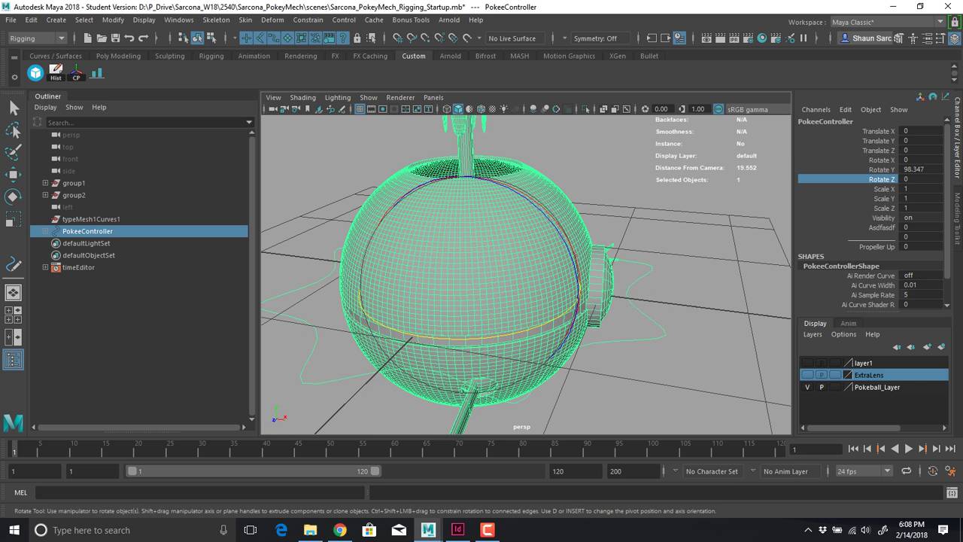
pyautogui.moveTo(421, 301); pyautogui.dragTo(807, 301, button='middle')
pyautogui.moveTo(406, 334); pyautogui.dragTo(602, 324)
pyautogui.click(919, 170)
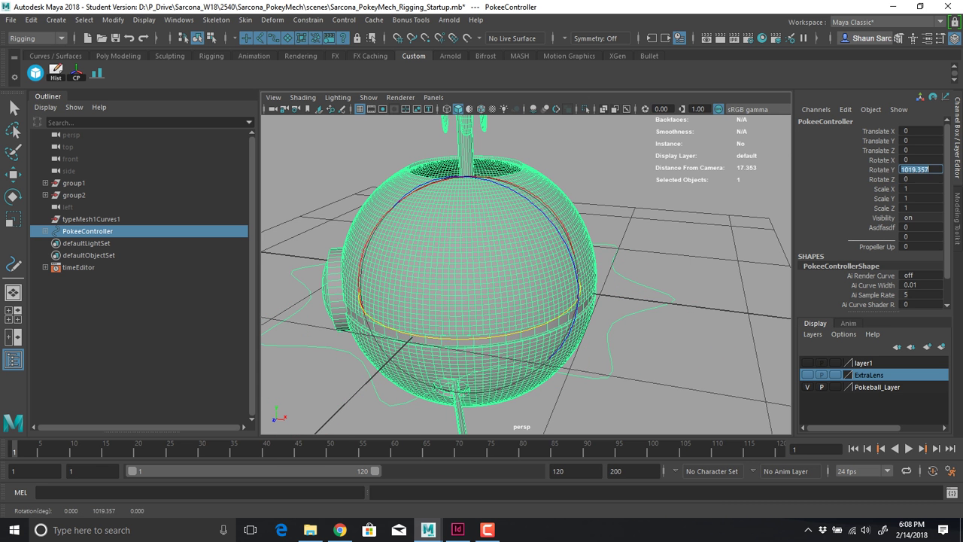
pyautogui.write('0')
pyautogui.press('Return')
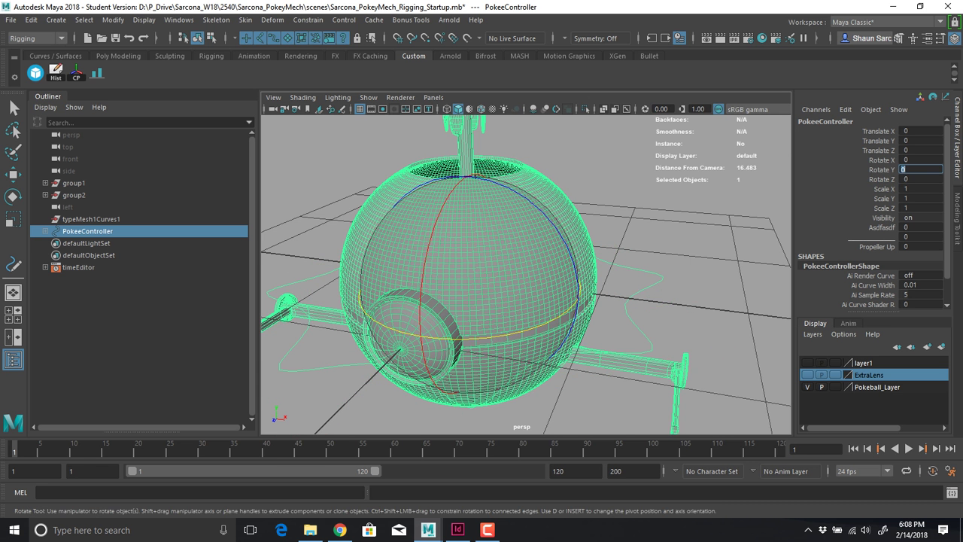
# Test-scrub PokeeController's Propeller Up attribute and set it back to 0
pyautogui.keyDown('alt'); pyautogui.moveTo(482, 286); pyautogui.dragTo(456, 286, button='right'); pyautogui.keyUp('alt')
pyautogui.scroll(-5, 526, 275)
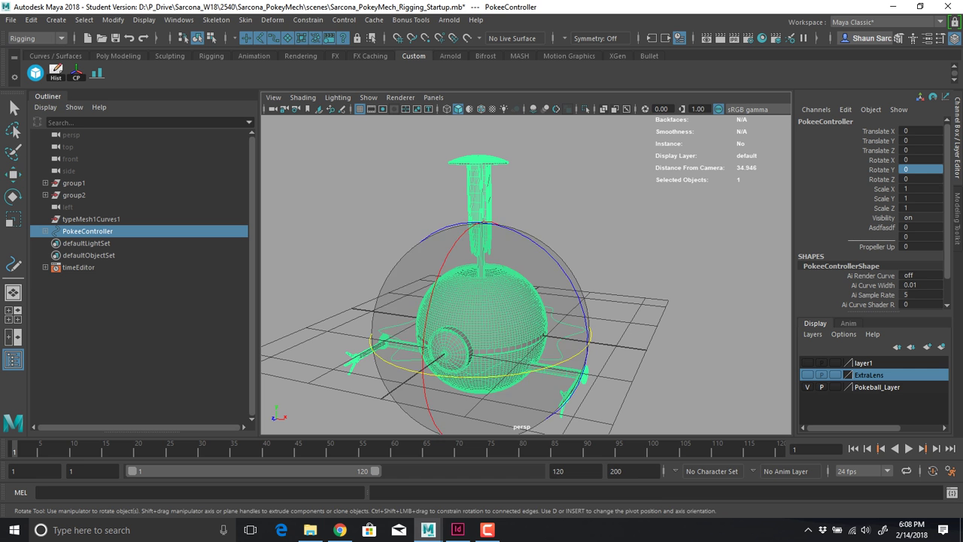
pyautogui.press('w')
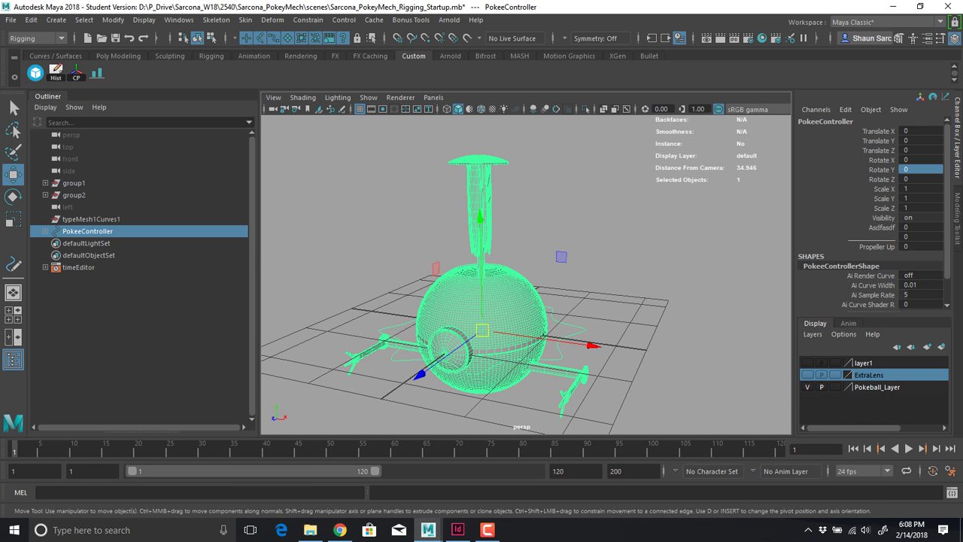
pyautogui.click(877, 247)
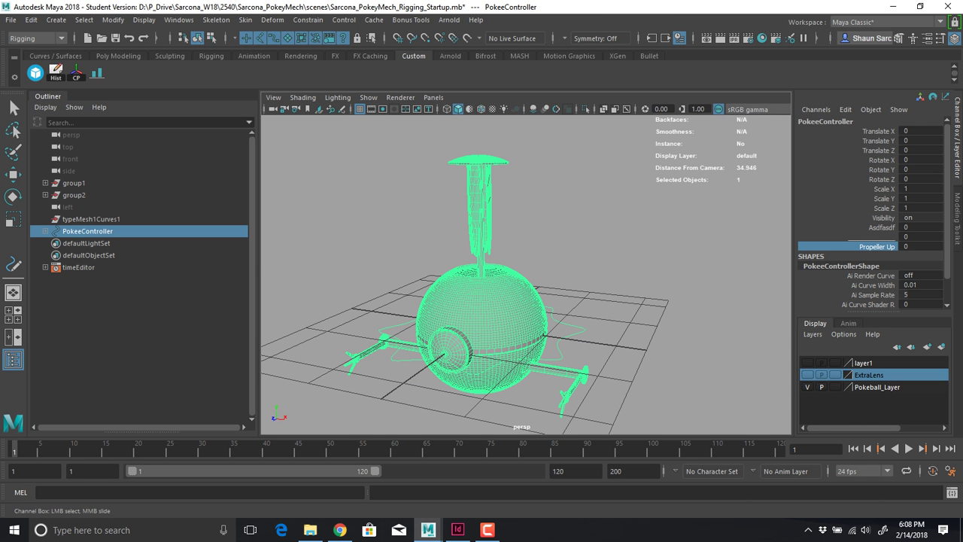
pyautogui.moveTo(452, 286); pyautogui.dragTo(715, 286, button='middle')
pyautogui.click(919, 247)
pyautogui.write('0')
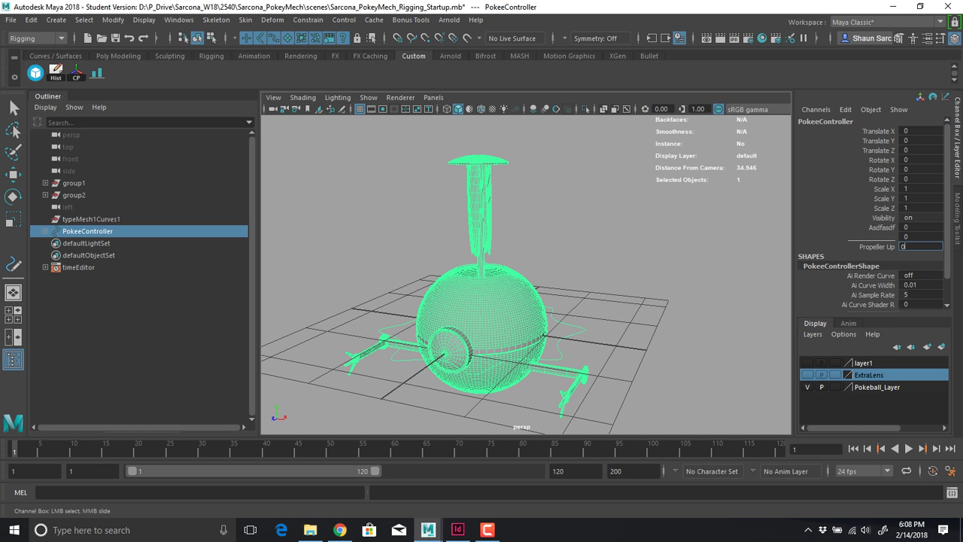
pyautogui.press('Return')
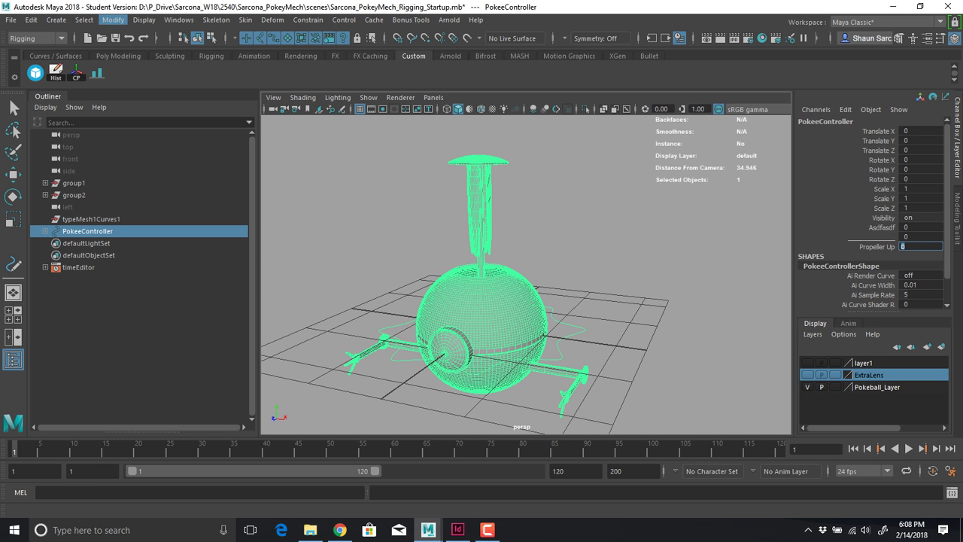
pyautogui.click(114, 20)
pyautogui.click(143, 240)
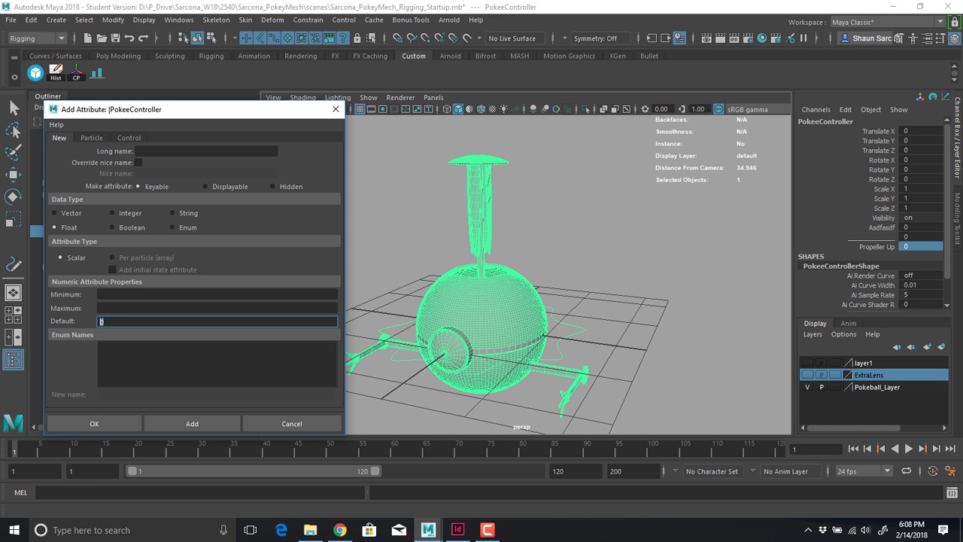
pyautogui.click(143, 295)
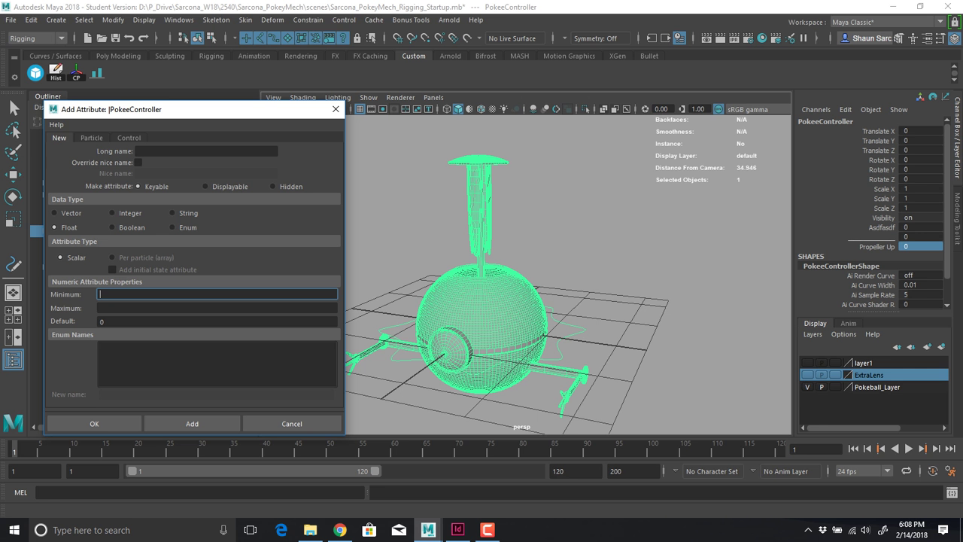
pyautogui.write('0')
pyautogui.press('Tab')
pyautogui.write('10')
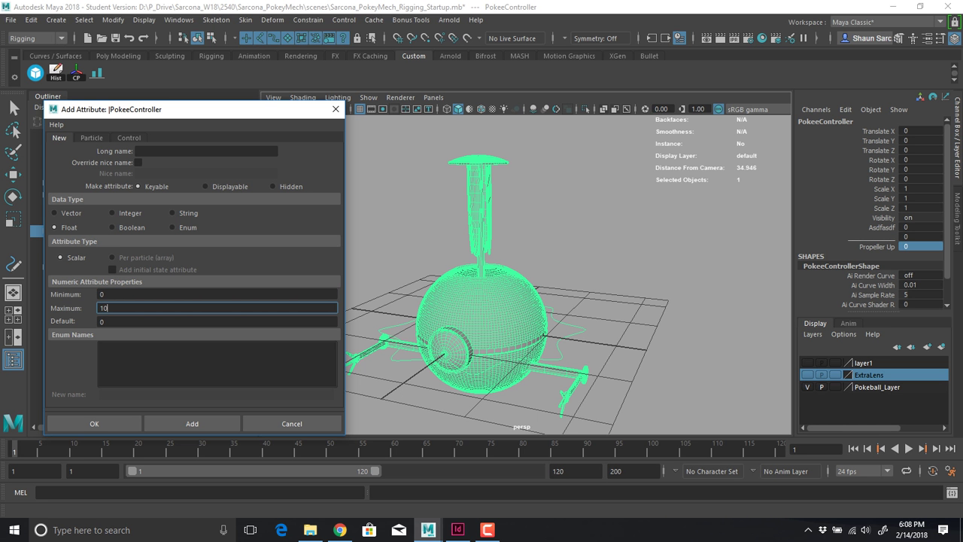
pyautogui.click(336, 109)
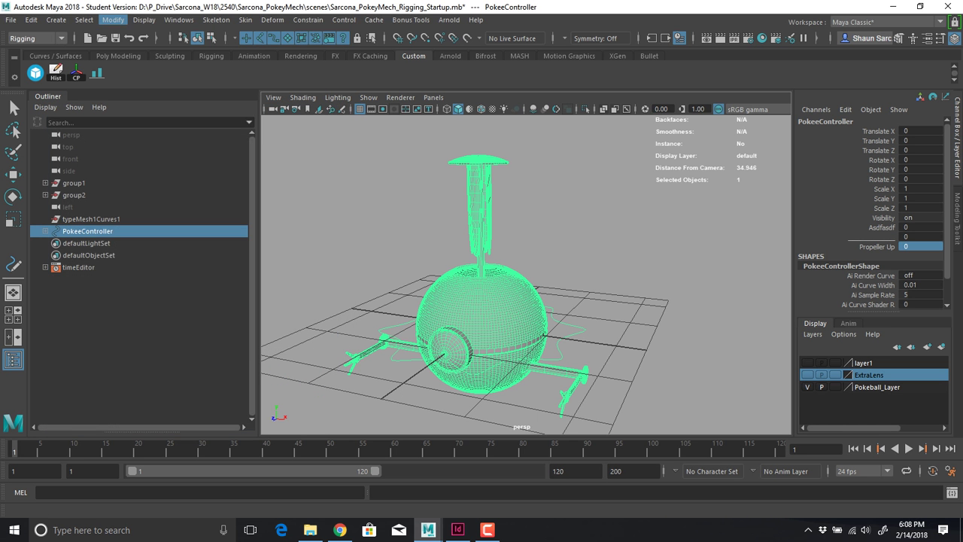
# Edit the propellerUp attribute to have a minimum of 0.0 and a maximum of 10
pyautogui.click(113, 20)
pyautogui.click(144, 252)
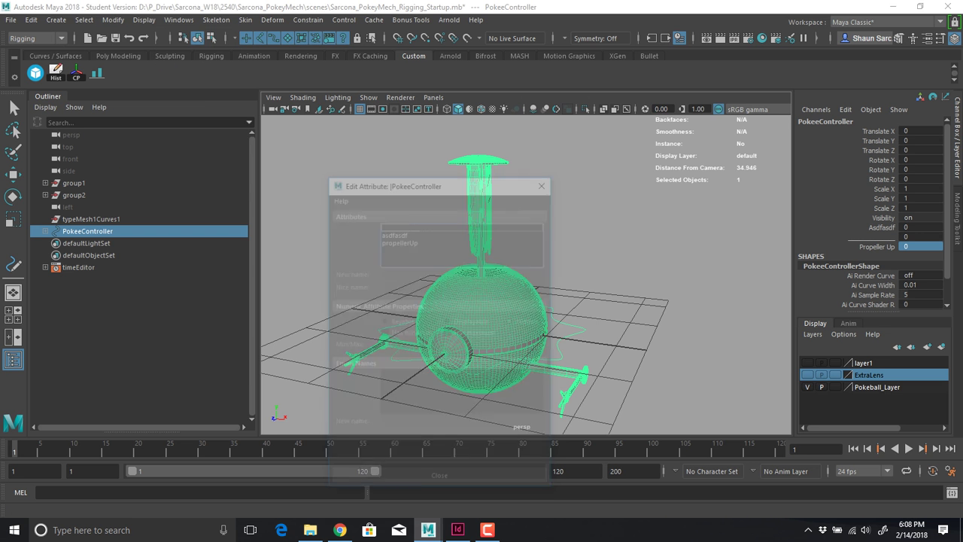
pyautogui.click(394, 232)
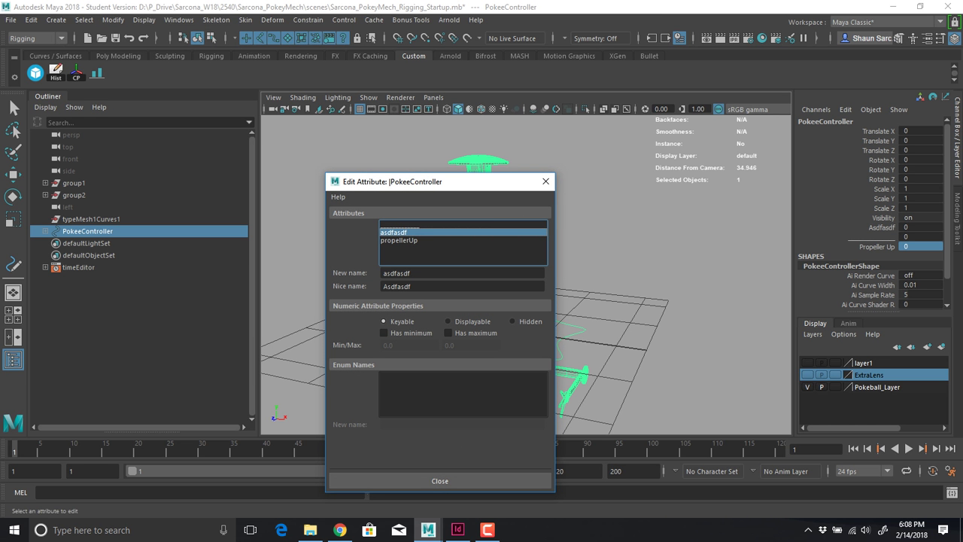
pyautogui.click(399, 240)
pyautogui.click(385, 333)
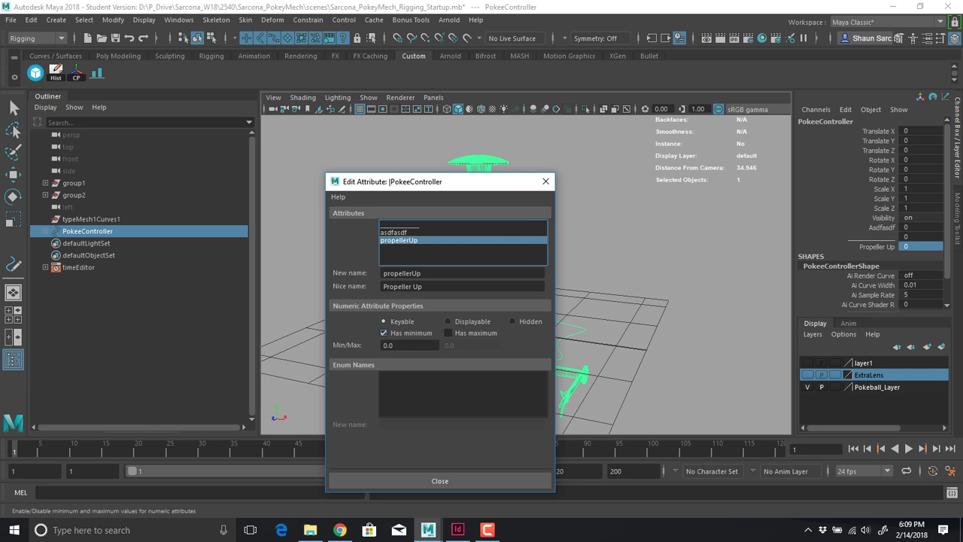
pyautogui.doubleClick(389, 345)
pyautogui.click(449, 333)
pyautogui.press('Tab')
pyautogui.write('10')
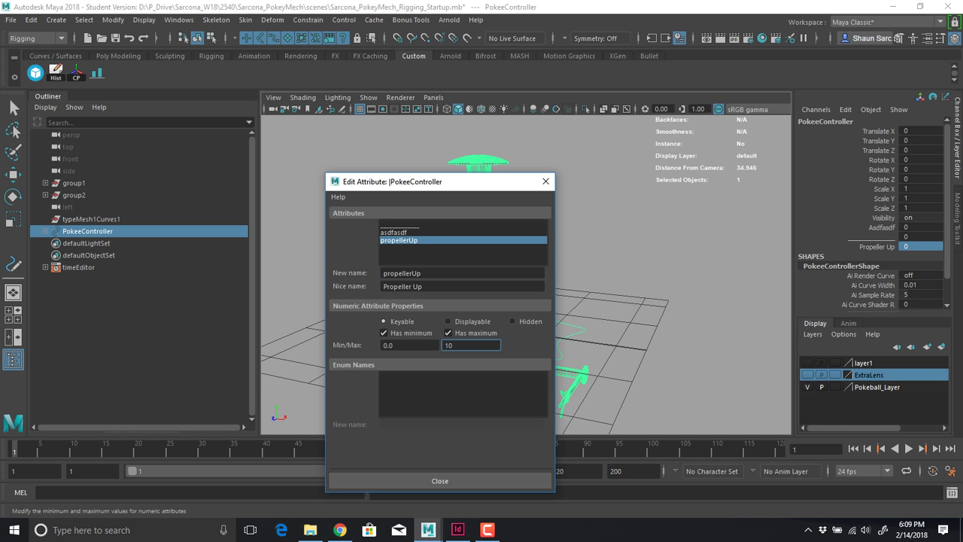
pyautogui.press('Return')
pyautogui.click(440, 481)
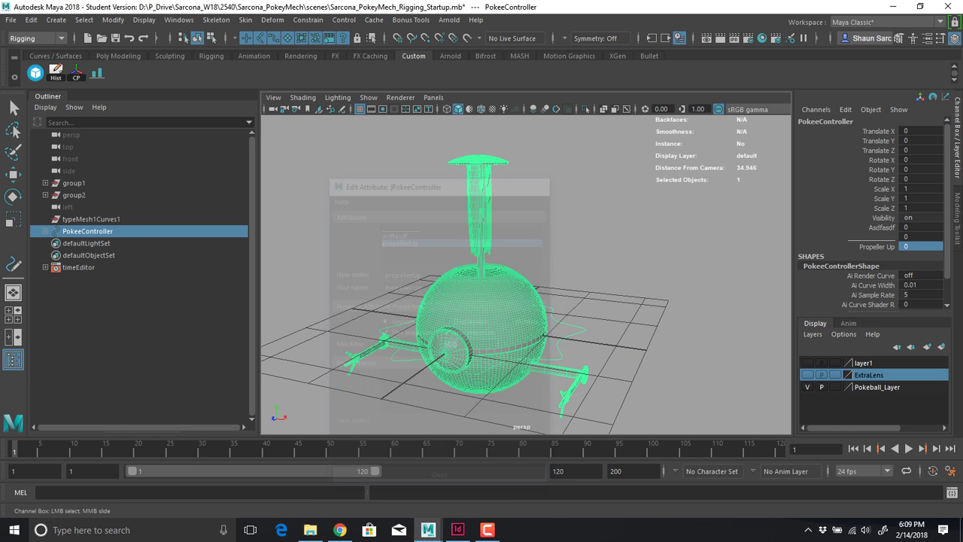
# Test the limited range by scrubbing Propeller Up to 10, and return it to 0
pyautogui.click(877, 246)
pyautogui.moveTo(527, 274); pyautogui.dragTo(602, 274, button='middle')
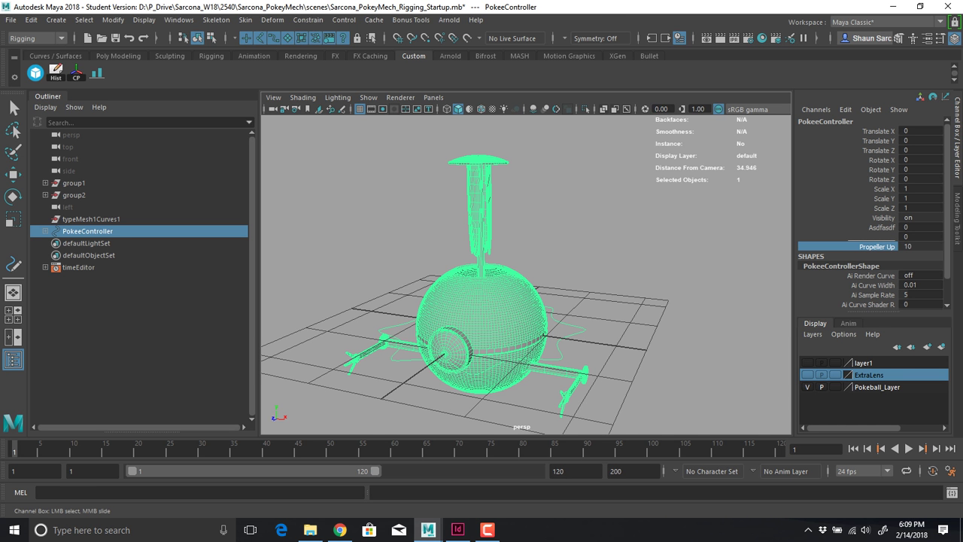
pyautogui.click(921, 247)
pyautogui.write('0')
pyautogui.press('Return')
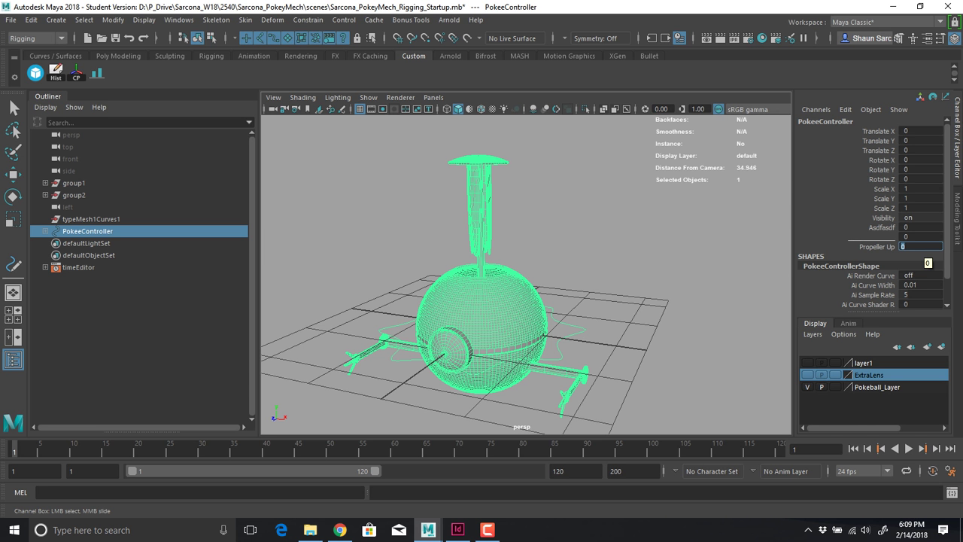
# Delete the asdfasdf trial attribute from PokeeController
pyautogui.click(114, 20)
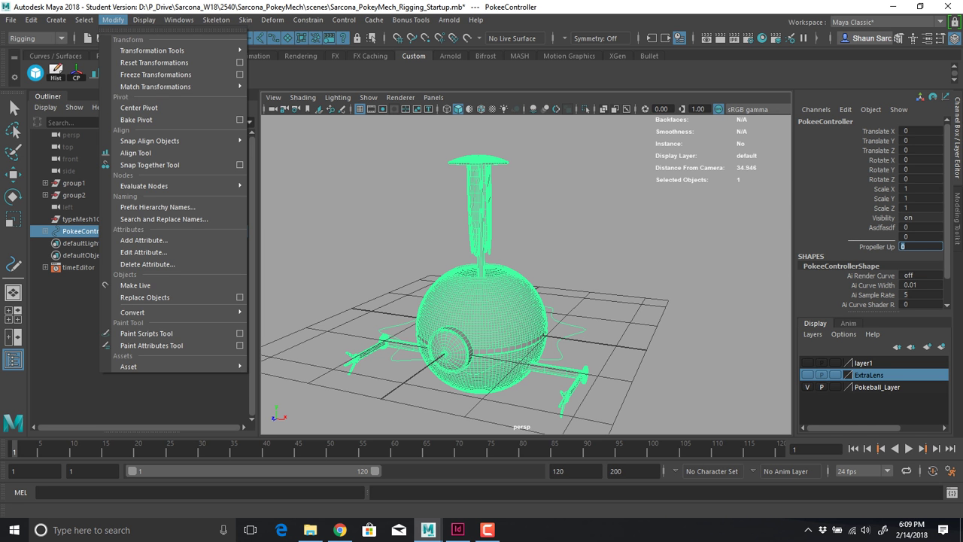
pyautogui.click(147, 265)
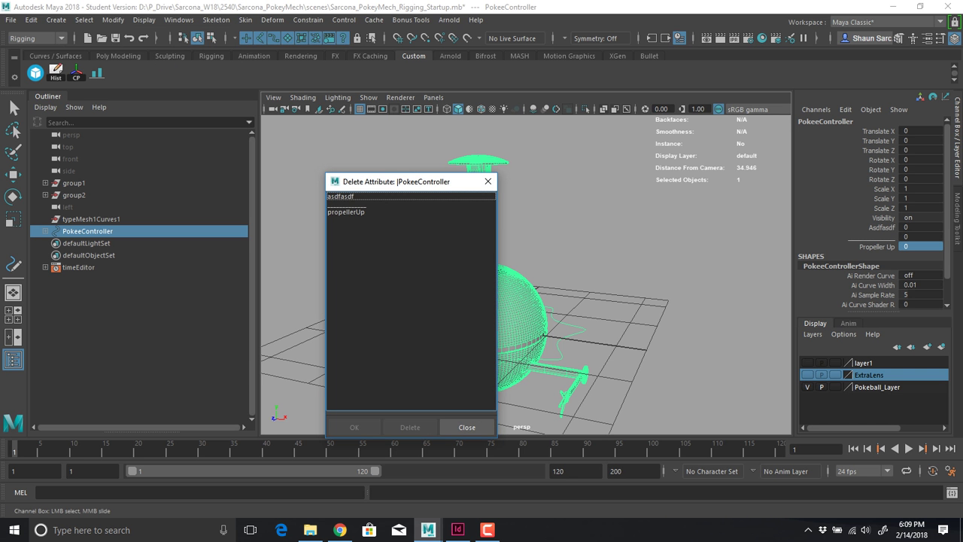
pyautogui.click(340, 196)
pyautogui.click(410, 427)
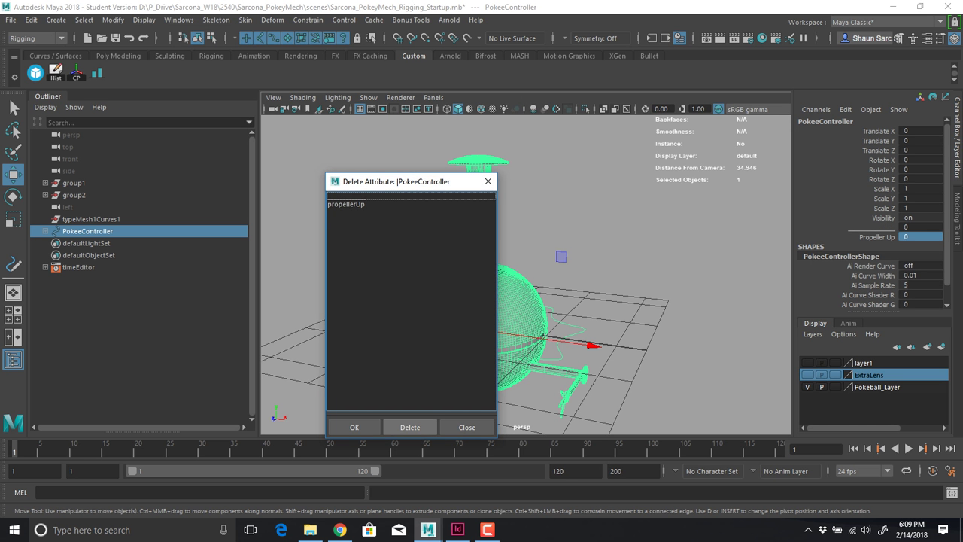
pyautogui.click(467, 426)
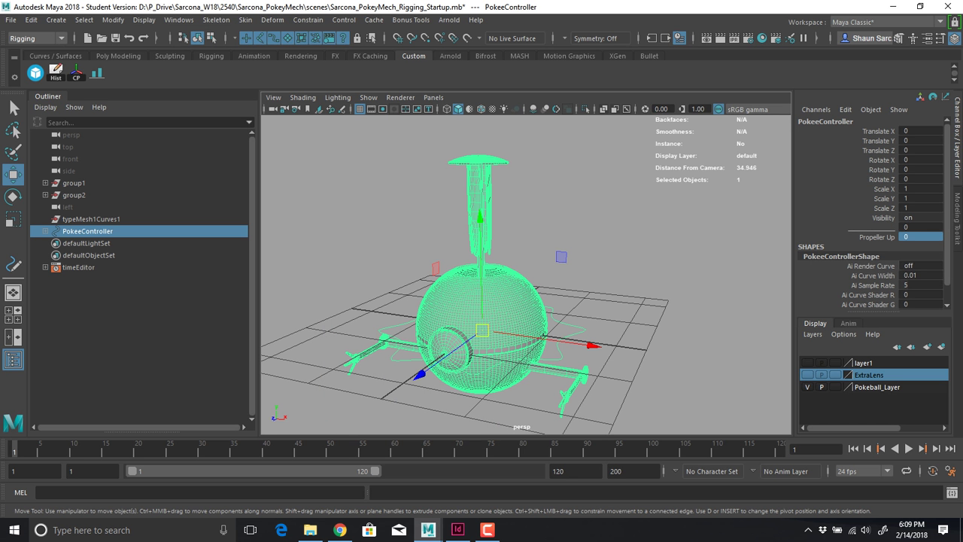
# Select the heliTop mesh and open Set Driven Key with its Translate Y as the driven attribute
pyautogui.click(877, 237)
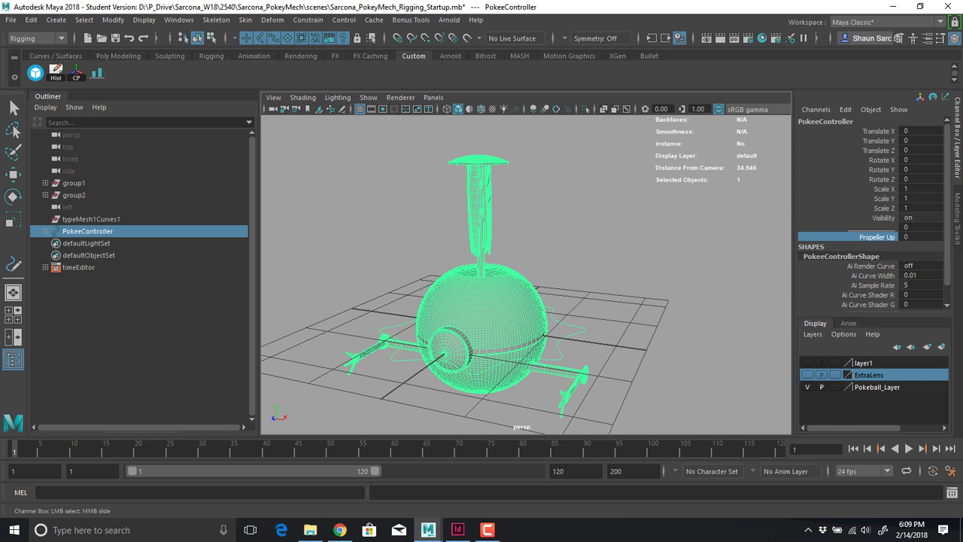
pyautogui.click(579, 226)
pyautogui.click(480, 206)
pyautogui.keyDown('alt'); pyautogui.moveTo(542, 264); pyautogui.dragTo(474, 233); pyautogui.keyUp('alt')
pyautogui.keyDown('alt'); pyautogui.moveTo(474, 233); pyautogui.dragTo(542, 241, button='right'); pyautogui.keyUp('alt')
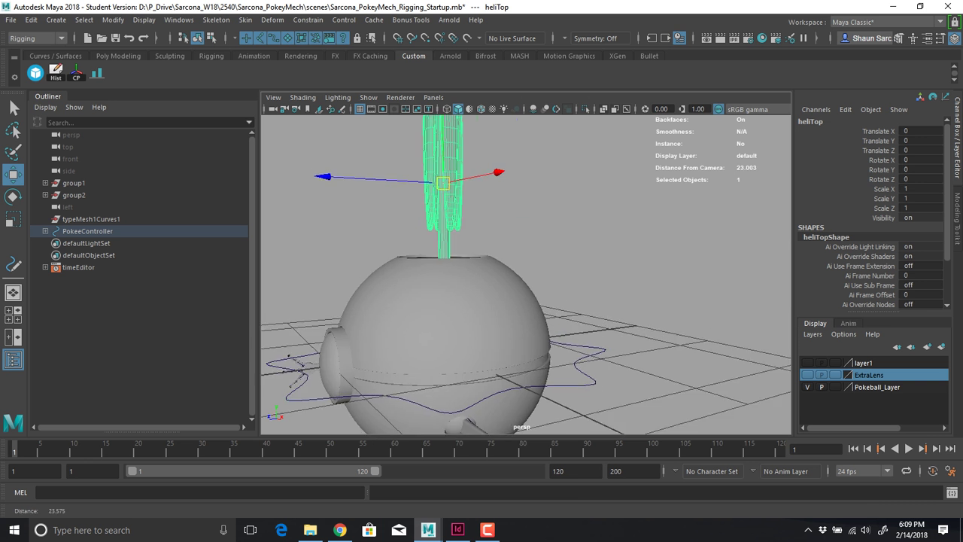
pyautogui.keyDown('alt'); pyautogui.moveTo(482, 256); pyautogui.dragTo(519, 275); pyautogui.keyUp('alt')
pyautogui.keyDown('alt'); pyautogui.moveTo(467, 256); pyautogui.dragTo(602, 278); pyautogui.keyUp('alt')
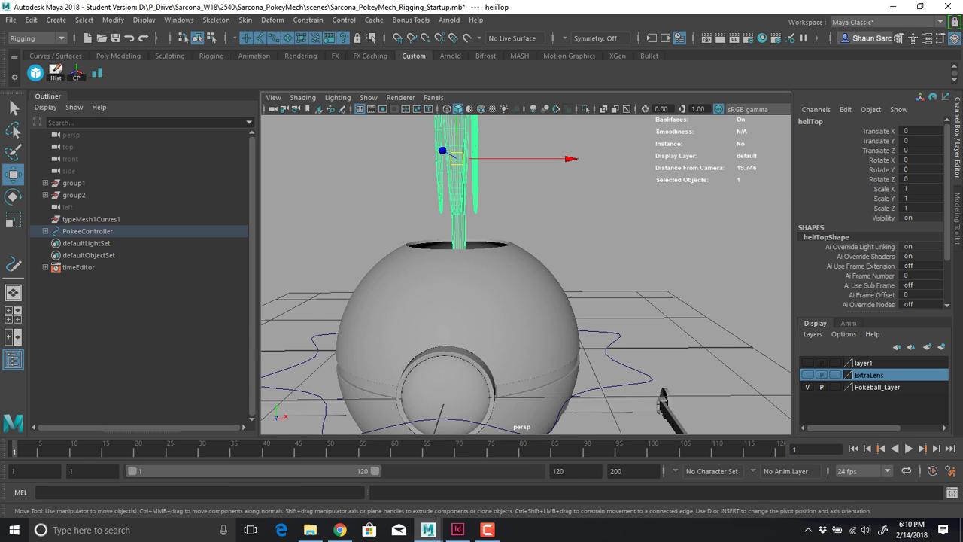
pyautogui.keyDown('alt'); pyautogui.moveTo(542, 278); pyautogui.dragTo(481, 278, button='right'); pyautogui.keyUp('alt')
pyautogui.keyDown('alt'); pyautogui.moveTo(482, 278); pyautogui.dragTo(482, 260, button='middle'); pyautogui.keyUp('alt')
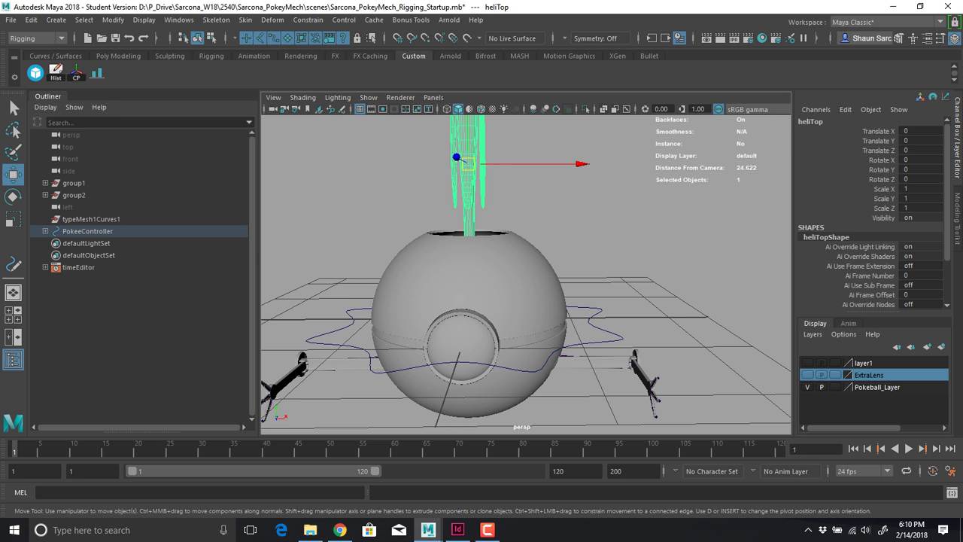
pyautogui.click(846, 110)
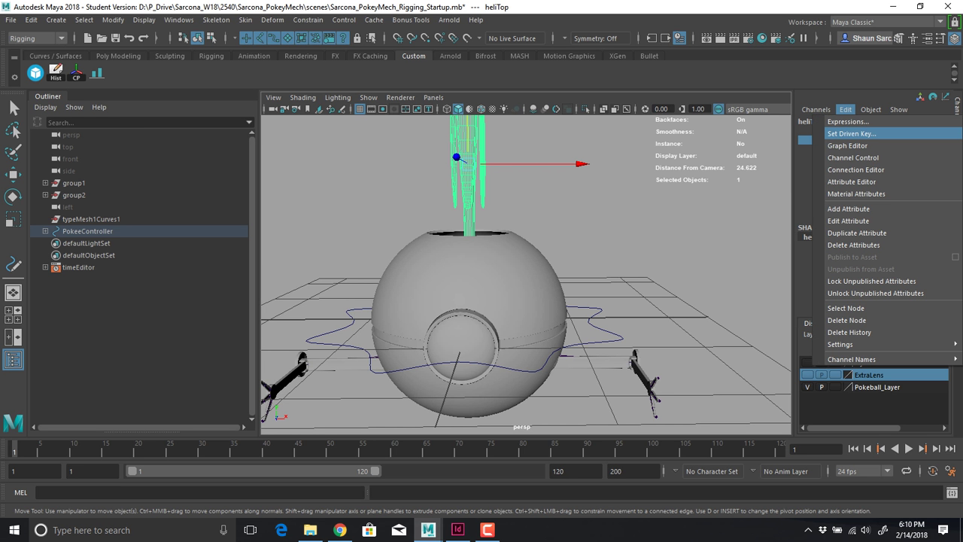
pyautogui.click(851, 134)
pyautogui.click(846, 109)
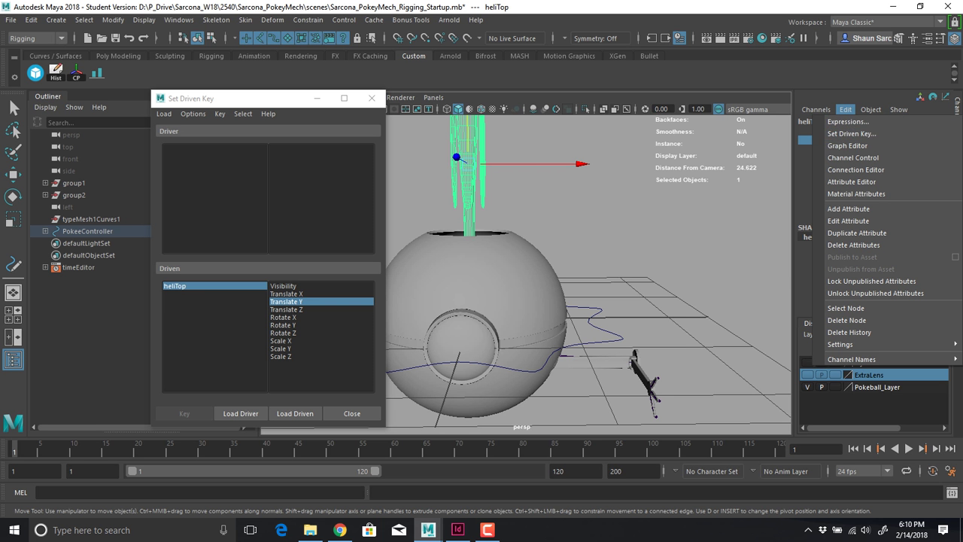
pyautogui.moveTo(244, 99); pyautogui.dragTo(199, 80)
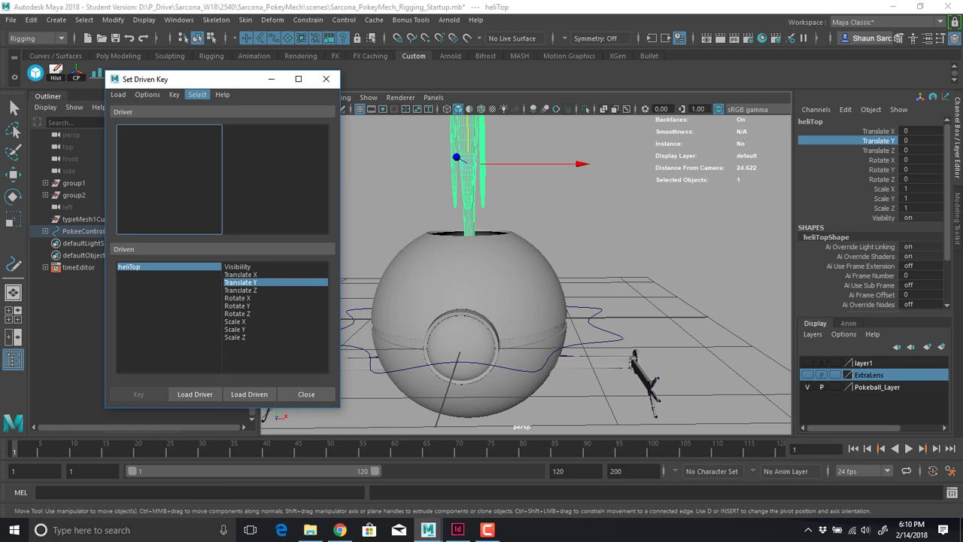
# Load PokeeController as the driver in Set Driven Key and choose Propeller Up as the driving attribute
pyautogui.keyDown('alt'); pyautogui.moveTo(467, 271); pyautogui.dragTo(578, 314, button='middle'); pyautogui.keyUp('alt')
pyautogui.scroll(-4, 578, 314)
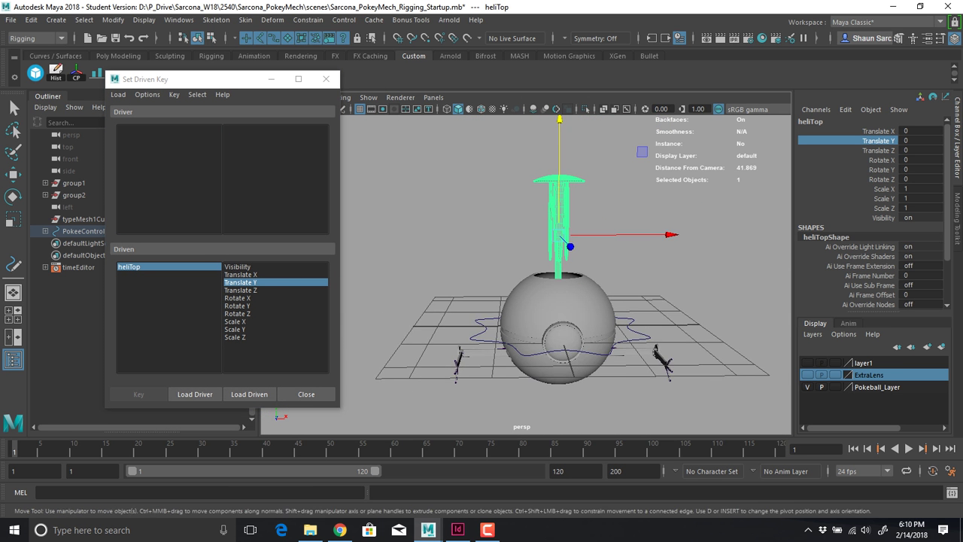
pyautogui.keyDown('alt'); pyautogui.moveTo(578, 314); pyautogui.dragTo(500, 336); pyautogui.keyUp('alt')
pyautogui.scroll(2, 500, 335)
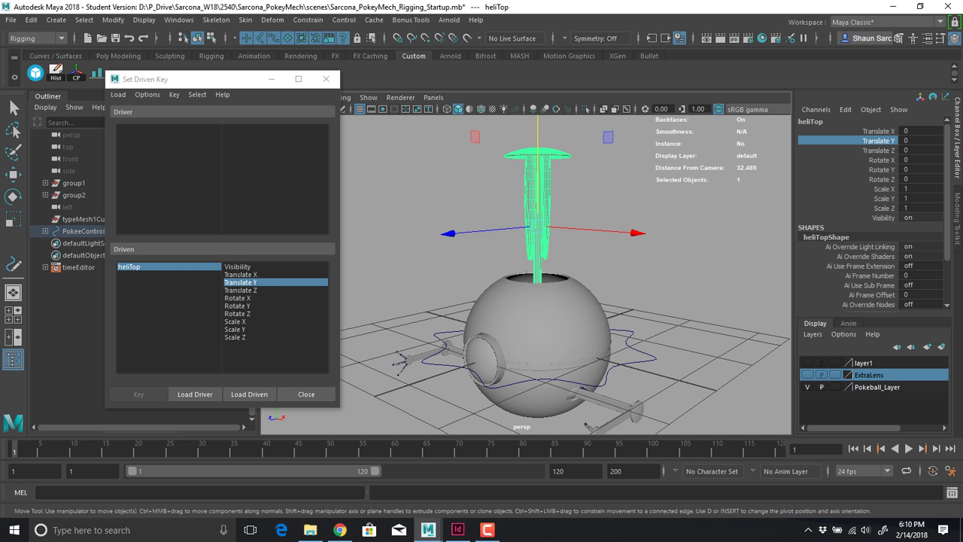
pyautogui.click(654, 357)
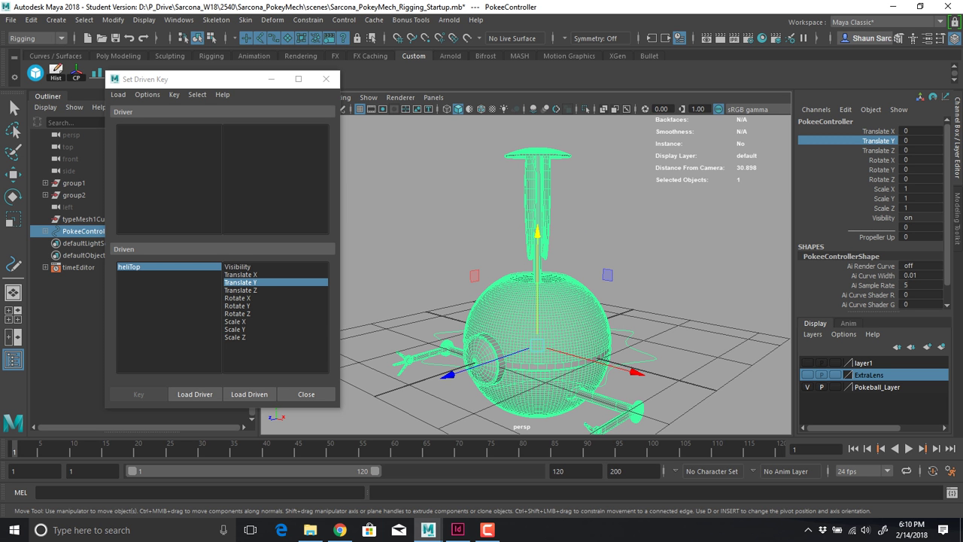
pyautogui.click(877, 237)
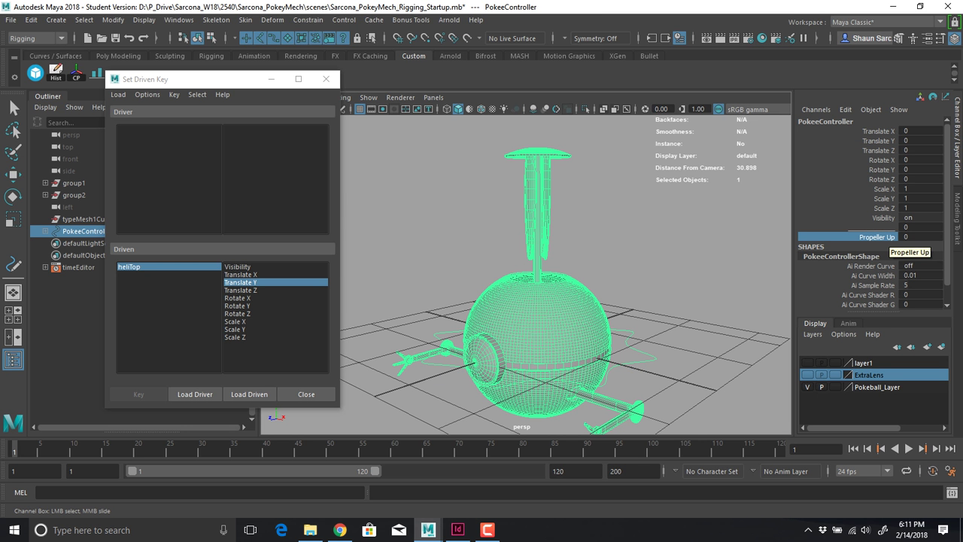
pyautogui.click(195, 394)
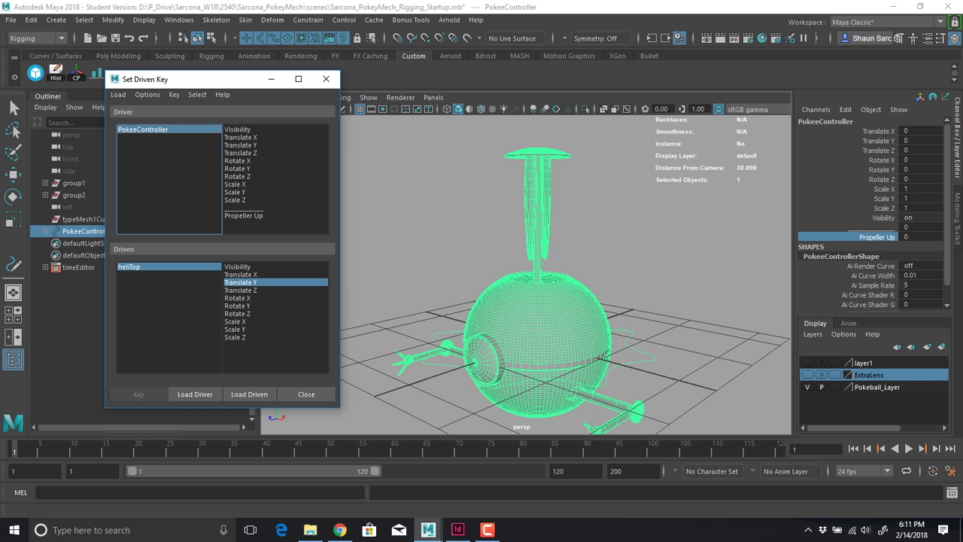
pyautogui.click(244, 216)
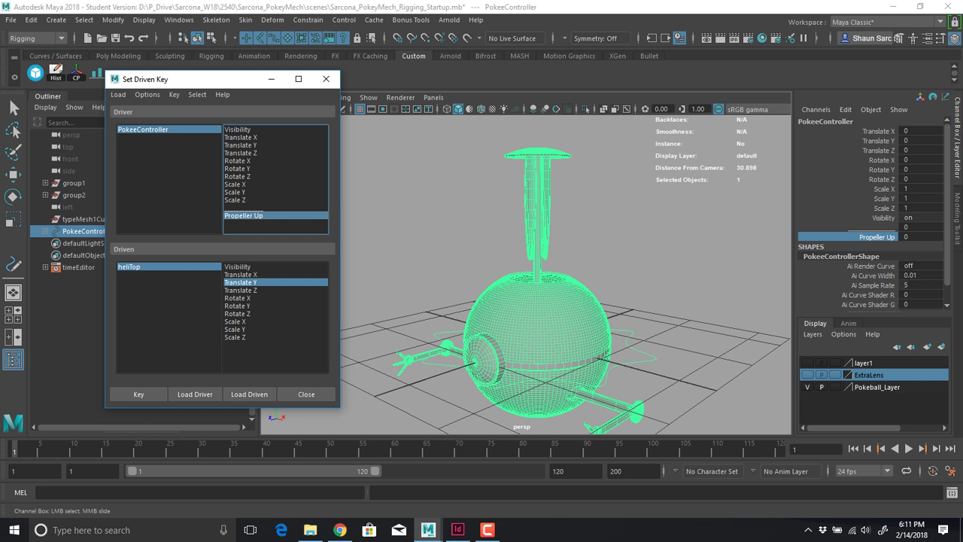
# Reload heliTop as the driven object with Translate Y, and reselect PokeeController's Propeller Up as the driving attribute
pyautogui.keyDown('alt'); pyautogui.moveTo(512, 264); pyautogui.dragTo(549, 265, button='right'); pyautogui.keyUp('alt')
pyautogui.keyDown('alt'); pyautogui.moveTo(549, 248); pyautogui.dragTo(549, 290, button='middle'); pyautogui.keyUp('alt')
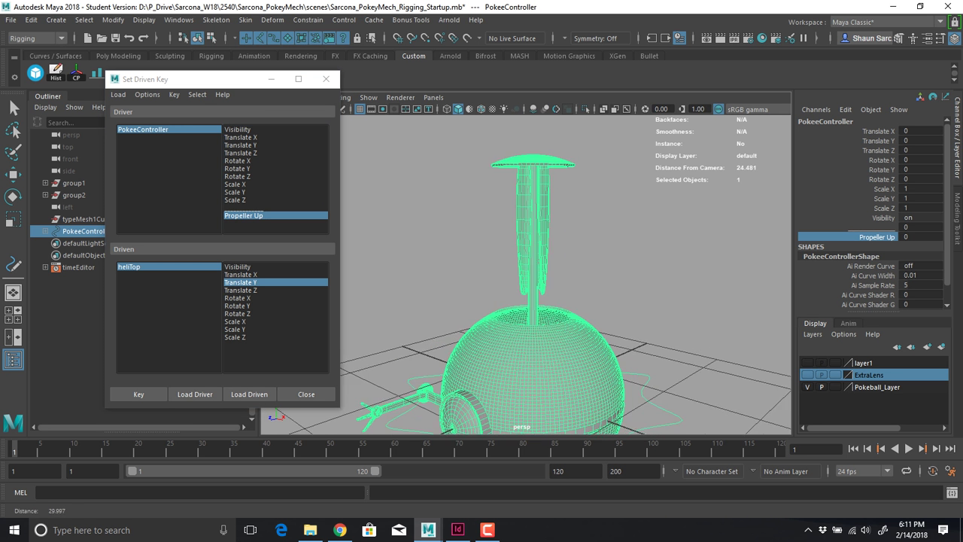
pyautogui.keyDown('alt'); pyautogui.moveTo(549, 263); pyautogui.dragTo(602, 263, button='right'); pyautogui.keyUp('alt')
pyautogui.keyDown('alt'); pyautogui.moveTo(557, 248); pyautogui.dragTo(546, 355, button='middle'); pyautogui.keyUp('alt')
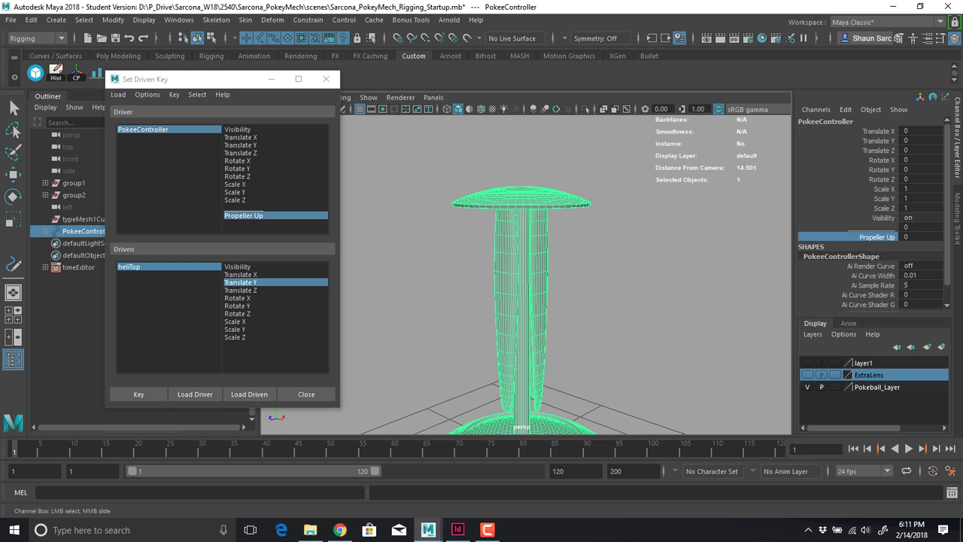
pyautogui.click(535, 301)
pyautogui.keyDown('alt'); pyautogui.moveTo(527, 308); pyautogui.dragTo(531, 281, button='middle'); pyautogui.keyUp('alt')
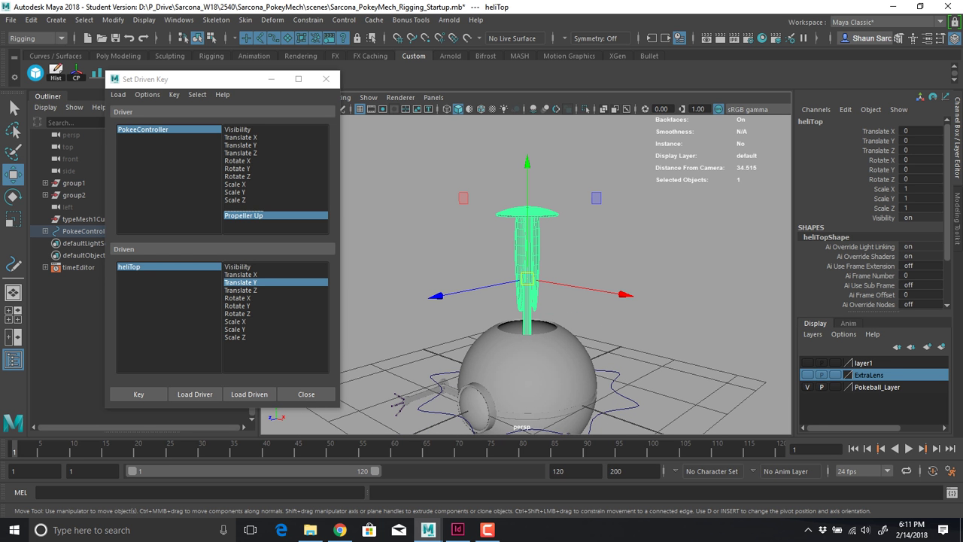
pyautogui.click(249, 394)
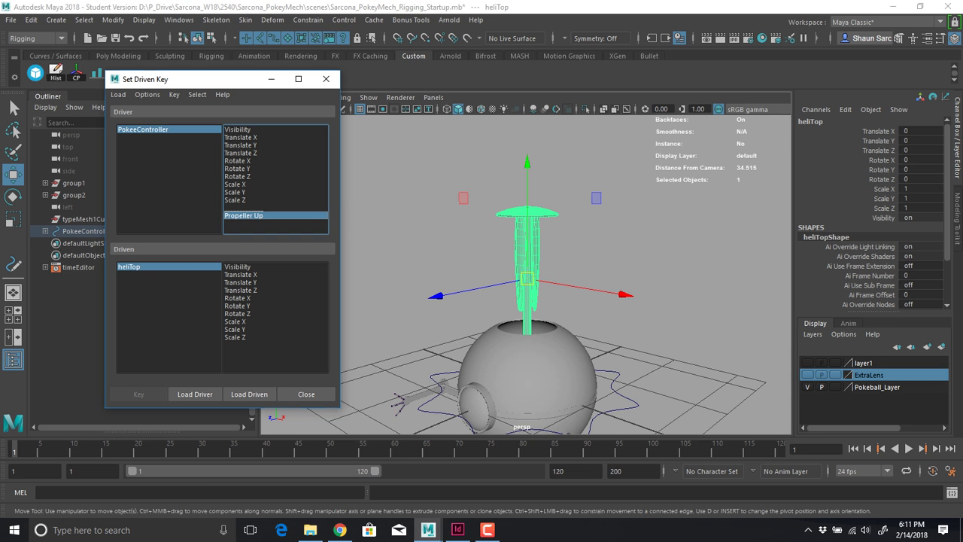
pyautogui.keyDown('alt'); pyautogui.moveTo(451, 331); pyautogui.dragTo(452, 326); pyautogui.keyUp('alt')
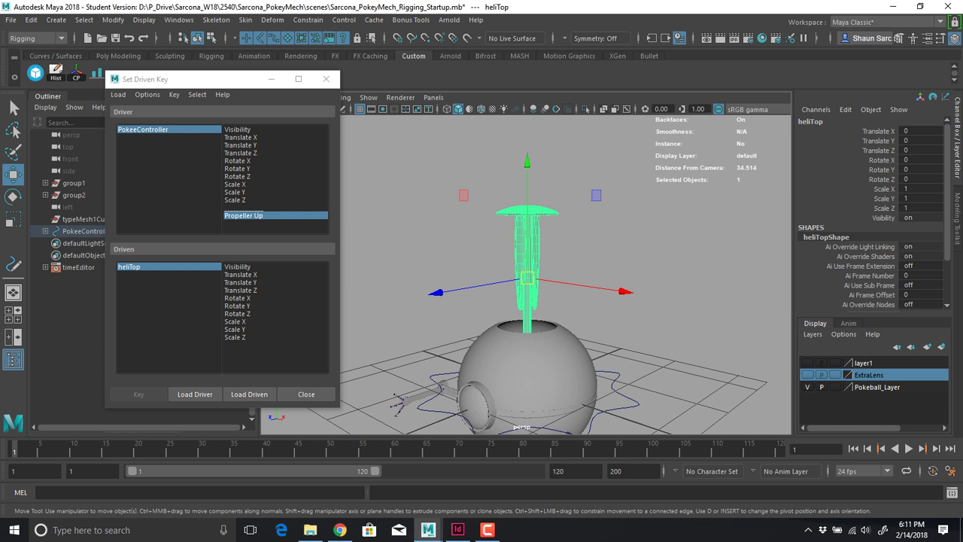
pyautogui.click(241, 282)
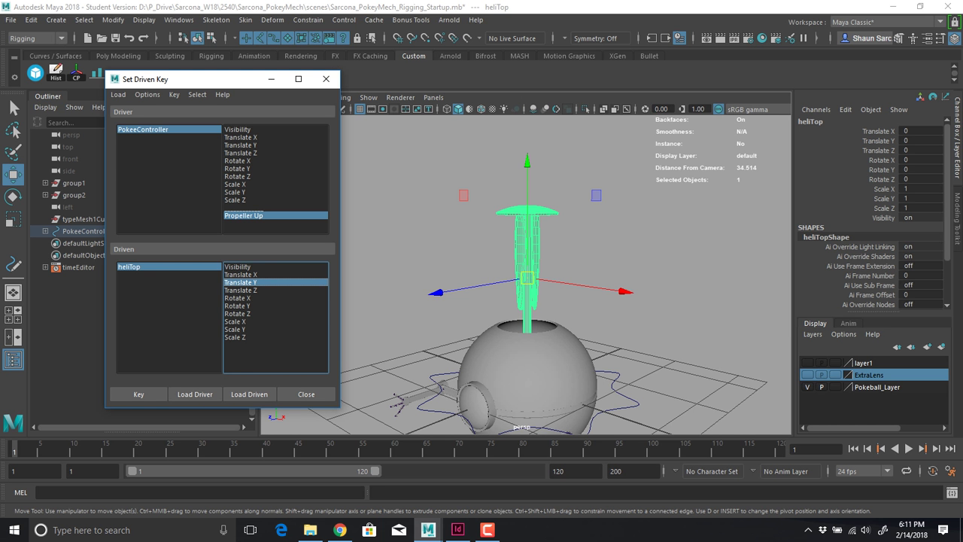
pyautogui.click(143, 129)
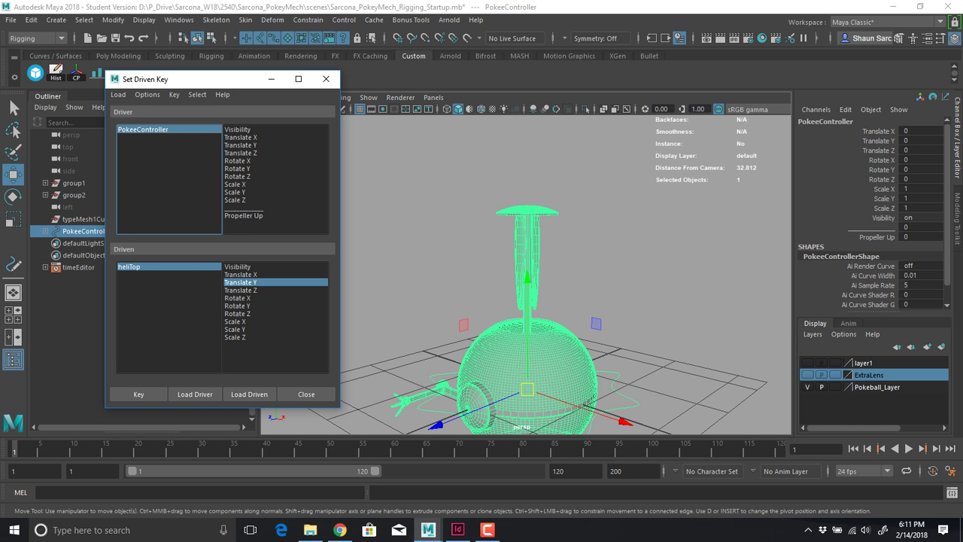
pyautogui.click(244, 216)
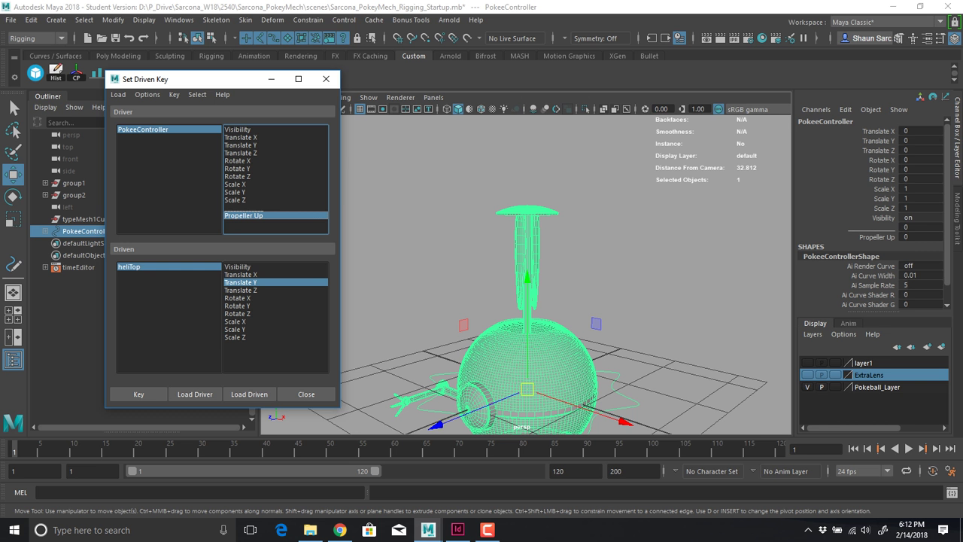
# Set Propeller Up to 10 and key heliTop's Translate Y at its raised position
pyautogui.click(912, 237)
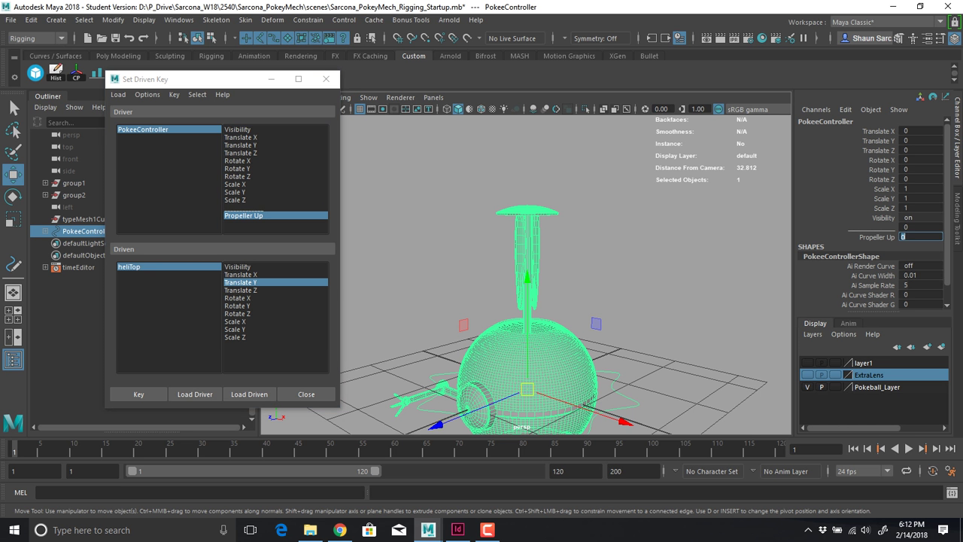
pyautogui.write('10')
pyautogui.keyDown('alt'); pyautogui.moveTo(527, 316); pyautogui.dragTo(527, 275, button='middle'); pyautogui.keyUp('alt')
pyautogui.scroll(-2, 527, 261)
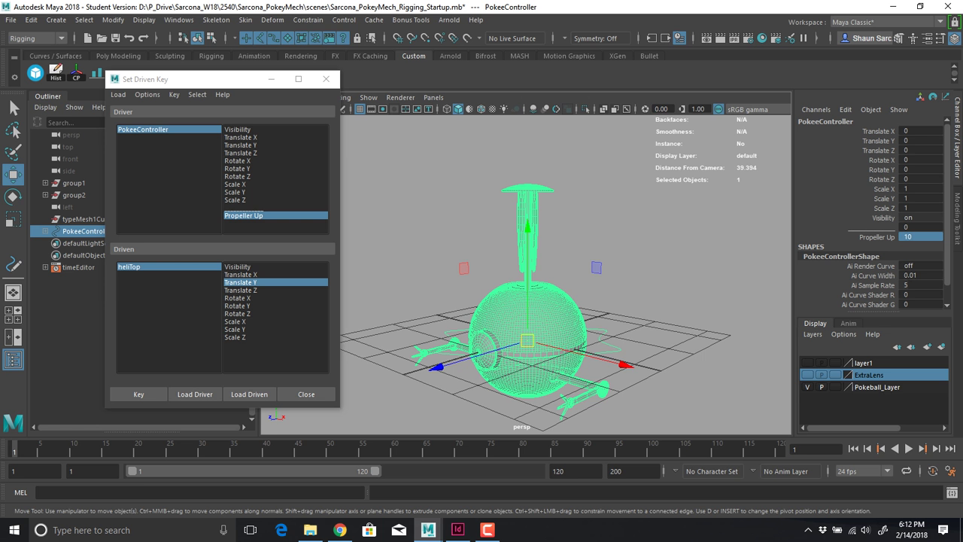
pyautogui.keyDown('alt'); pyautogui.moveTo(526, 276); pyautogui.dragTo(578, 251); pyautogui.keyUp('alt')
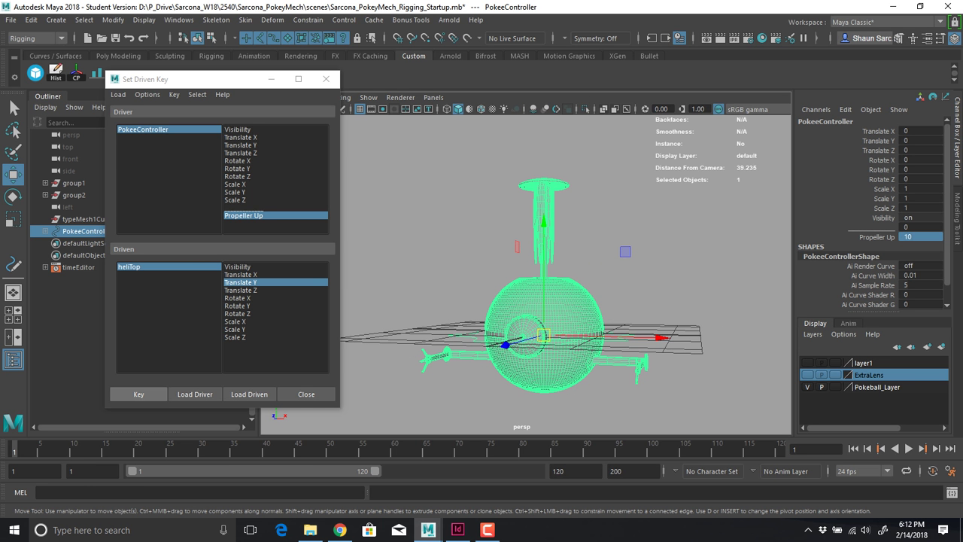
pyautogui.click(139, 394)
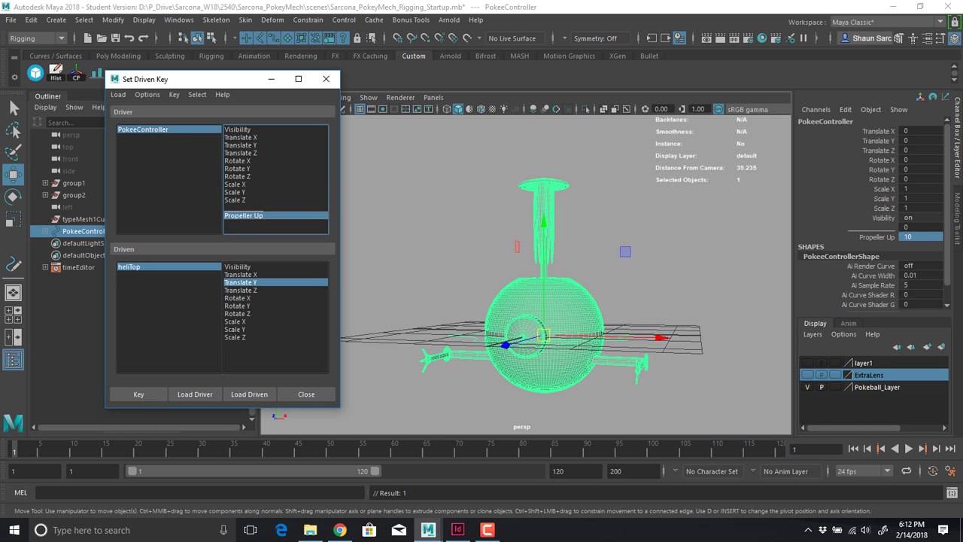
# Set Propeller Up to 0, then lower heliTop to a Translate Y of about -7.6 so its cap closes the sphere's opening
pyautogui.click(919, 237)
pyautogui.write('0')
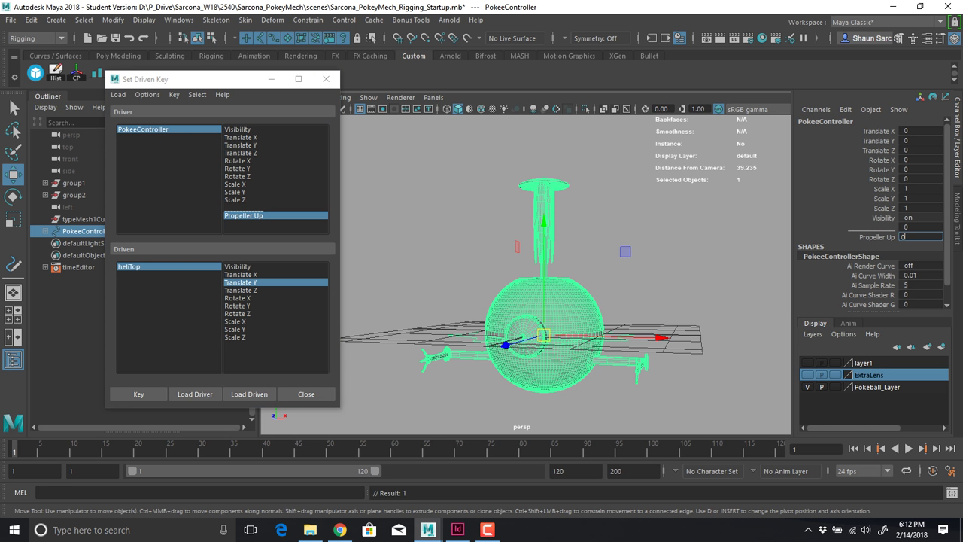
pyautogui.press('Return')
pyautogui.click(550, 197)
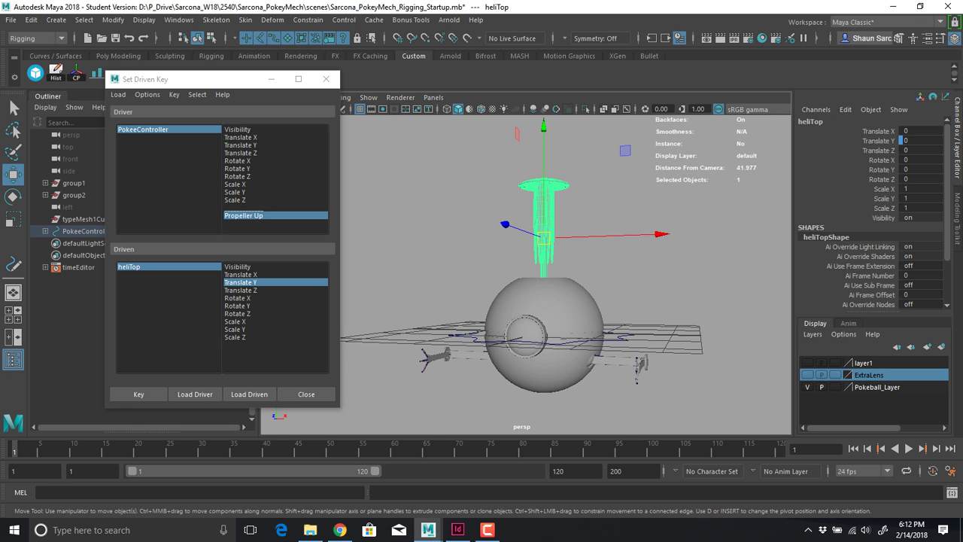
pyautogui.moveTo(543, 131); pyautogui.dragTo(547, 263)
pyautogui.scroll(8, 548, 263)
pyautogui.keyDown('alt'); pyautogui.moveTo(548, 264); pyautogui.dragTo(524, 195, button='middle'); pyautogui.keyUp('alt')
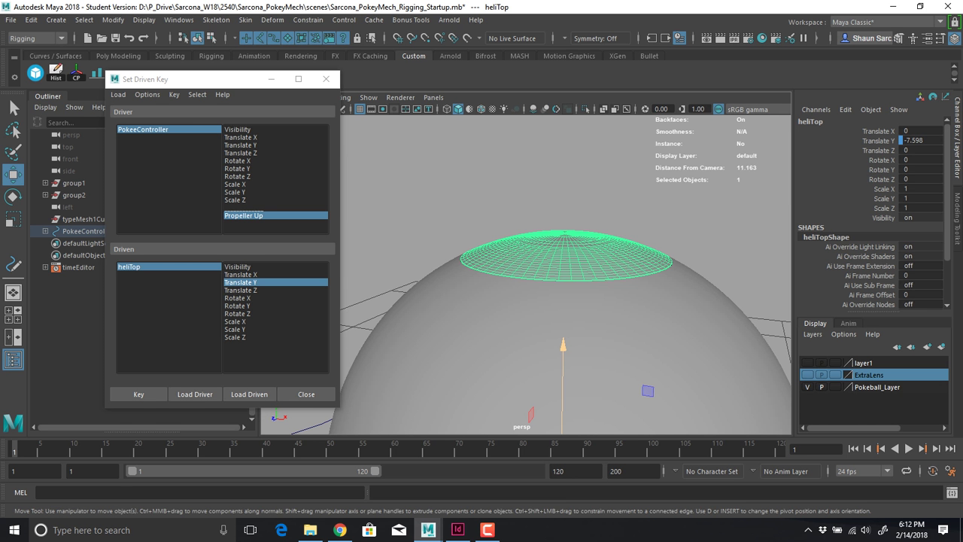
# Set a driven key on heliTop's lowered Translate Y position with heliTop still selected
pyautogui.click(525, 194)
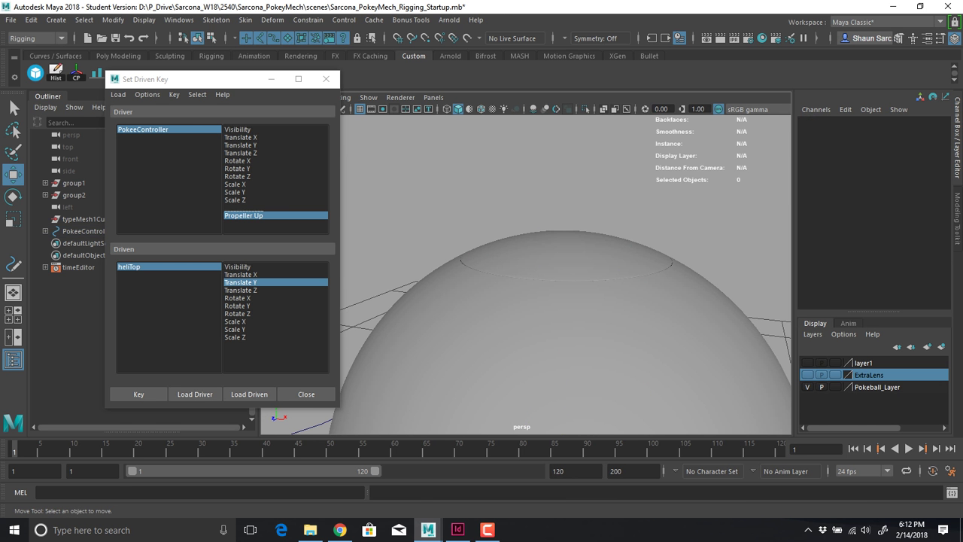
pyautogui.hotkey('ctrl', 'z')
pyautogui.scroll(-8, 527, 274)
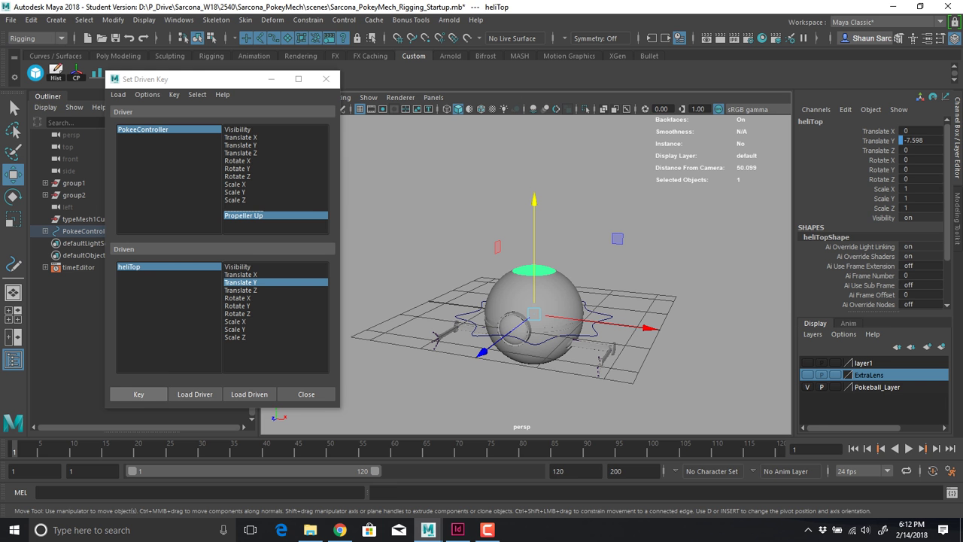
pyautogui.click(139, 394)
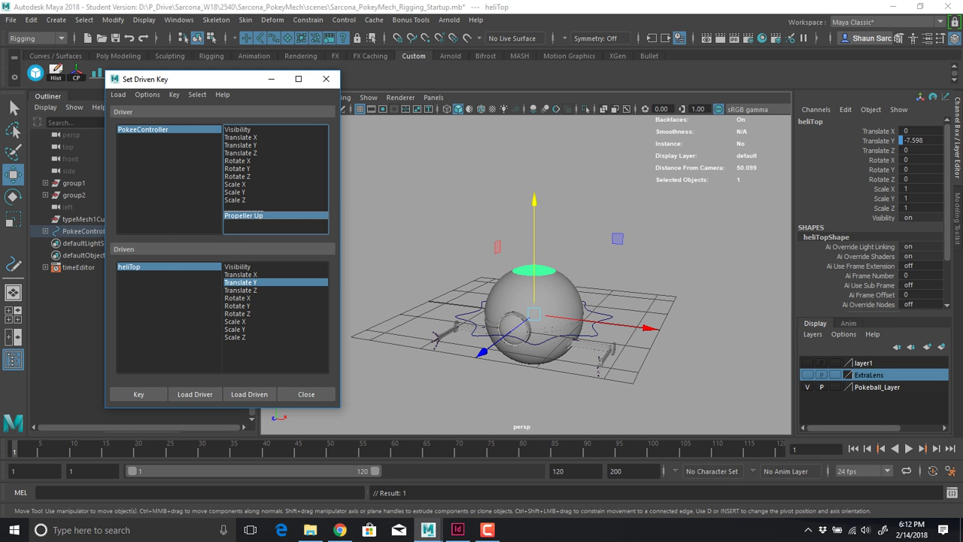
# Test the driven key by scrubbing PokeeController's Propeller Up from 0 to 10
pyautogui.click(473, 333)
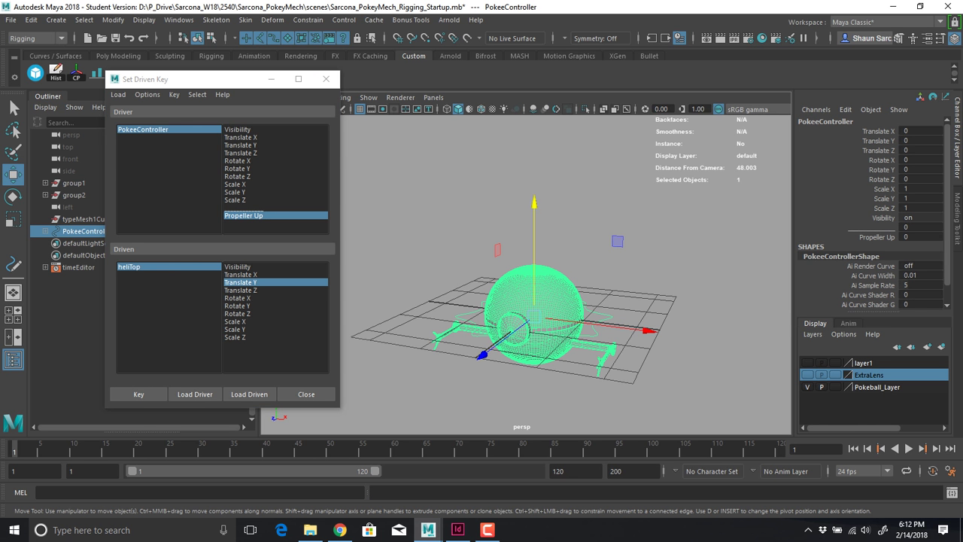
pyautogui.click(920, 237)
pyautogui.keyDown('ctrl'); pyautogui.moveTo(902, 237); pyautogui.dragTo(934, 237); pyautogui.keyUp('ctrl')
pyautogui.keyDown('alt'); pyautogui.moveTo(580, 301); pyautogui.dragTo(575, 274); pyautogui.keyUp('alt')
pyautogui.keyDown('alt'); pyautogui.moveTo(575, 274); pyautogui.dragTo(639, 278, button='right'); pyautogui.keyUp('alt')
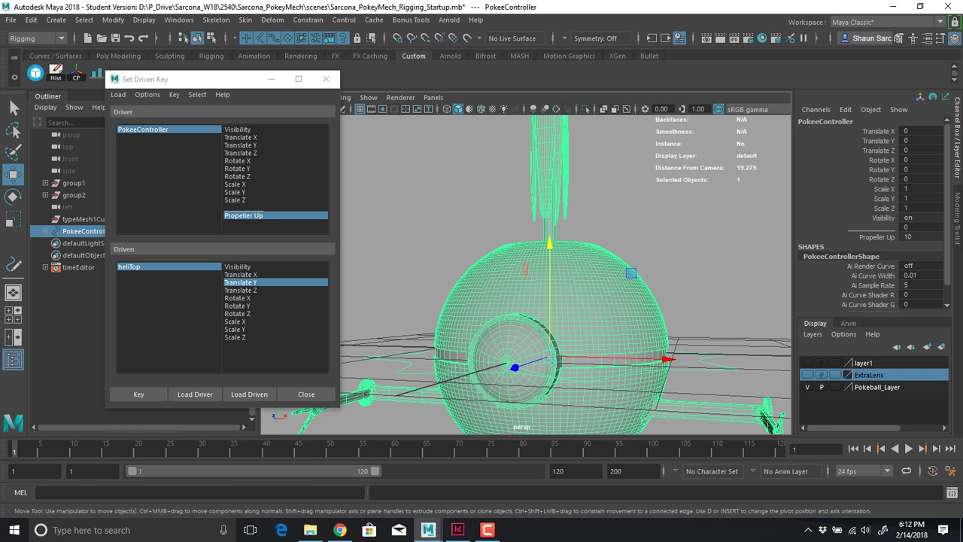
pyautogui.keyDown('alt'); pyautogui.moveTo(640, 278); pyautogui.dragTo(609, 310, button='middle'); pyautogui.keyUp('alt')
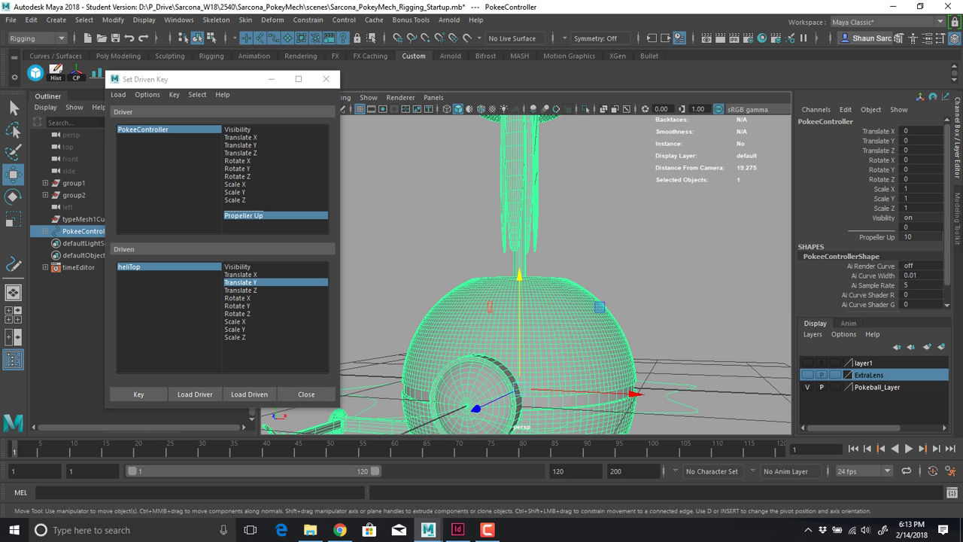
# Scrub Propeller Up back down to 7 so the blade tips sit near the sphere's opening
pyautogui.moveTo(940, 236)
pyautogui.keyDown('ctrl'); pyautogui.mouseDown()
pyautogui.moveTo(903, 236)
pyautogui.moveTo(939, 236)
pyautogui.mouseUp(); pyautogui.keyUp('ctrl')
pyautogui.scroll(-5, 527, 301)
pyautogui.keyDown('alt'); pyautogui.moveTo(527, 301); pyautogui.dragTo(498, 312); pyautogui.keyUp('alt')
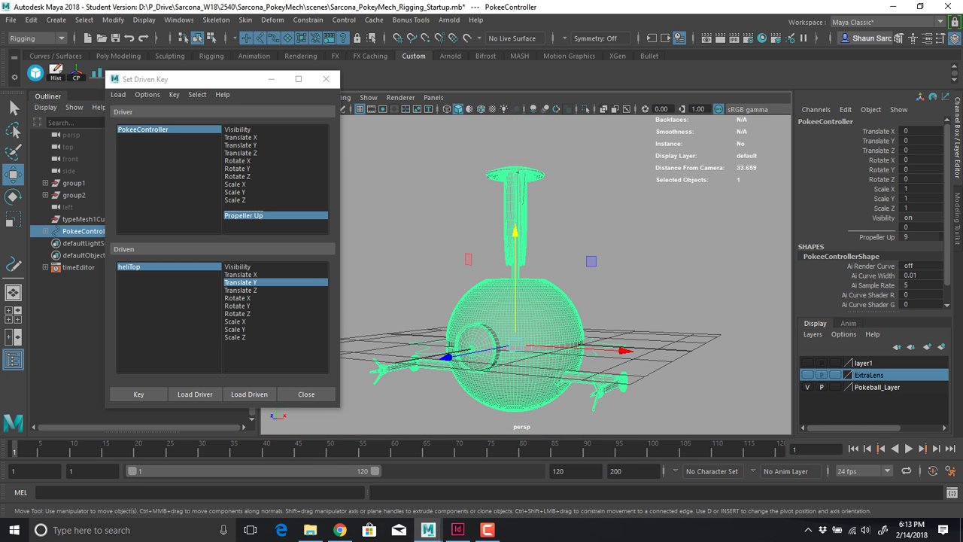
pyautogui.keyDown('ctrl'); pyautogui.moveTo(938, 236); pyautogui.dragTo(930, 236); pyautogui.keyUp('ctrl')
# Select the blade rods heliBlade3Rod and heliBlade2Rod beneath the propeller cap
pyautogui.keyDown('alt'); pyautogui.moveTo(527, 294); pyautogui.dragTo(547, 333); pyautogui.keyUp('alt')
pyautogui.scroll(10, 532, 336)
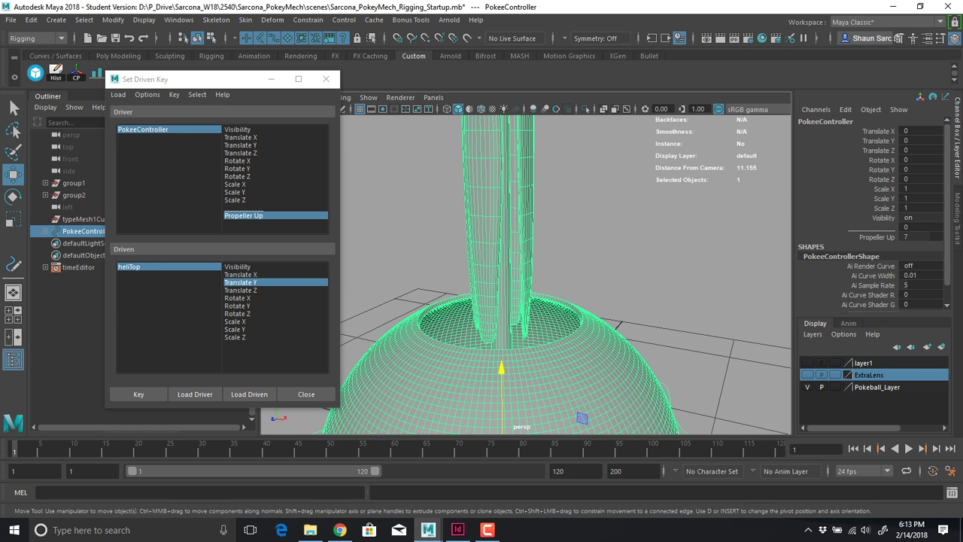
pyautogui.keyDown('alt'); pyautogui.moveTo(546, 333); pyautogui.dragTo(553, 259); pyautogui.keyUp('alt')
pyautogui.keyDown('alt'); pyautogui.moveTo(553, 260); pyautogui.dragTo(559, 369, button='middle'); pyautogui.keyUp('alt')
pyautogui.scroll(5, 557, 331)
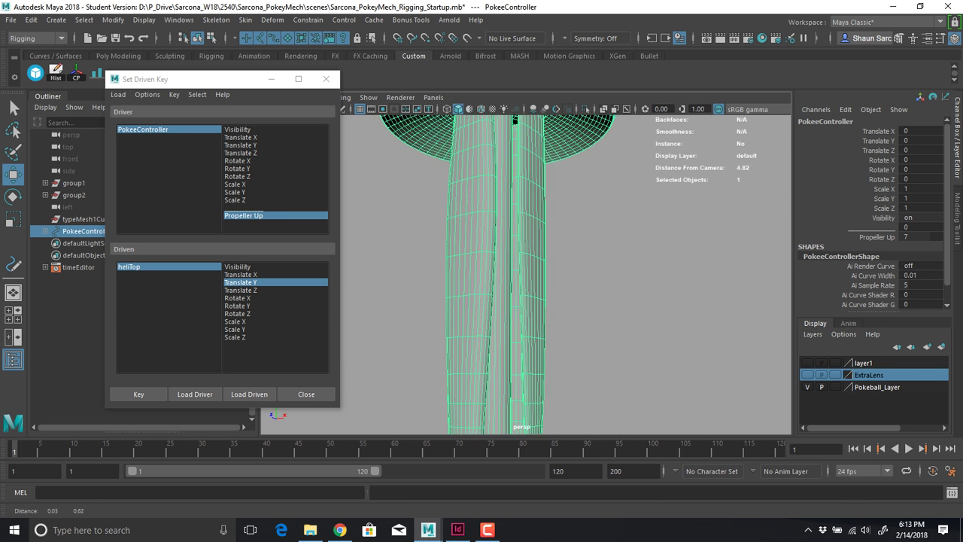
pyautogui.keyDown('alt'); pyautogui.moveTo(559, 316); pyautogui.dragTo(561, 417, button='middle'); pyautogui.keyUp('alt')
pyautogui.scroll(6, 561, 377)
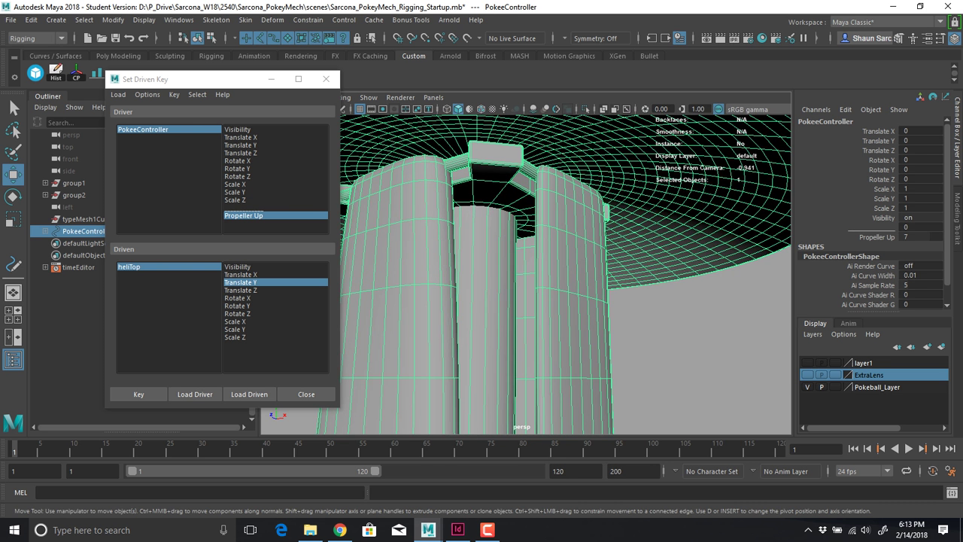
pyautogui.click(530, 170)
pyautogui.keyDown('shift'); pyautogui.click(456, 163); pyautogui.keyUp('shift')
# Add heliBlade4Rod and heliBlade1Rod to the blade rod selection
pyautogui.keyDown('alt'); pyautogui.moveTo(482, 248); pyautogui.dragTo(602, 259); pyautogui.keyUp('alt')
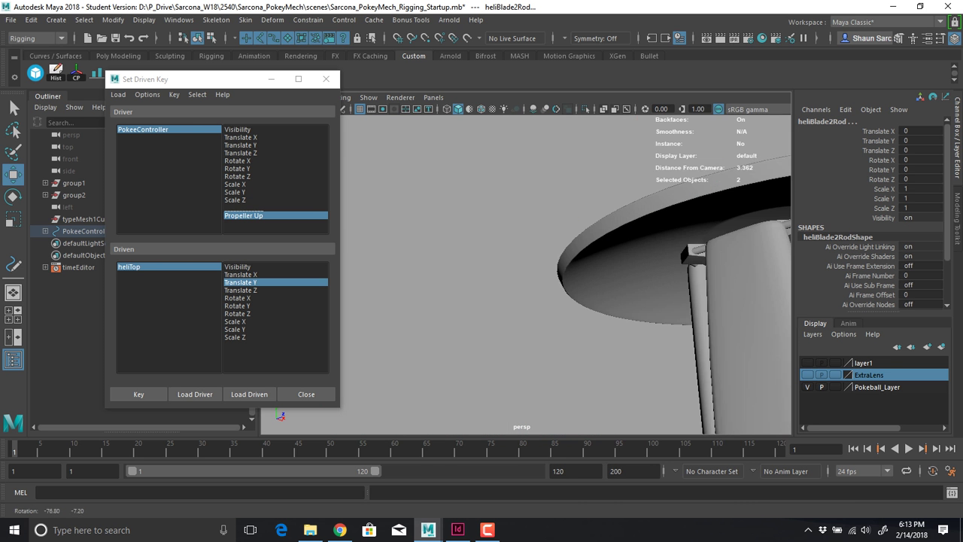
pyautogui.keyDown('alt'); pyautogui.moveTo(647, 263); pyautogui.dragTo(557, 260, button='middle'); pyautogui.keyUp('alt')
pyautogui.scroll(3, 557, 260)
pyautogui.keyDown('shift'); pyautogui.click(605, 279); pyautogui.keyUp('shift')
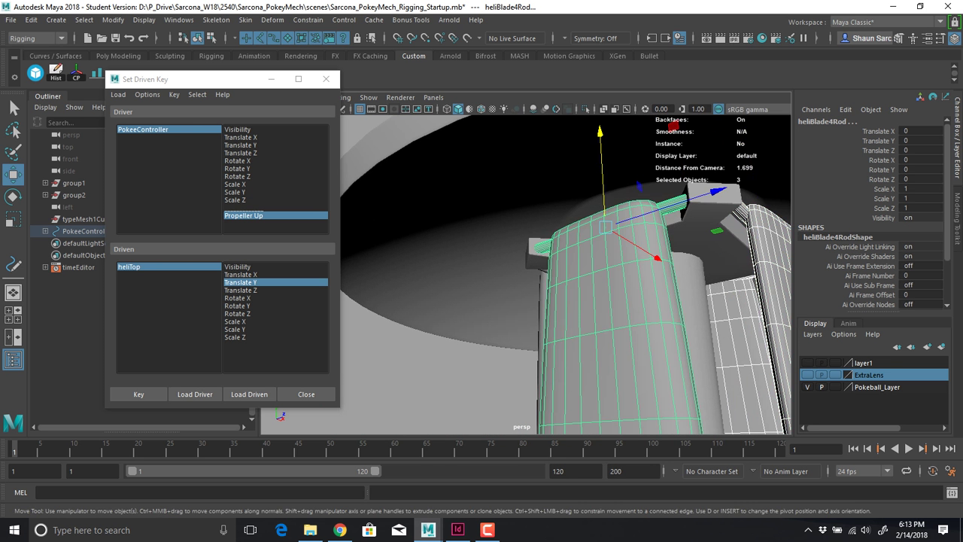
pyautogui.keyDown('alt'); pyautogui.moveTo(605, 278); pyautogui.dragTo(742, 280); pyautogui.keyUp('alt')
pyautogui.scroll(-3, 741, 280)
pyautogui.keyDown('shift'); pyautogui.click(528, 361); pyautogui.keyUp('shift')
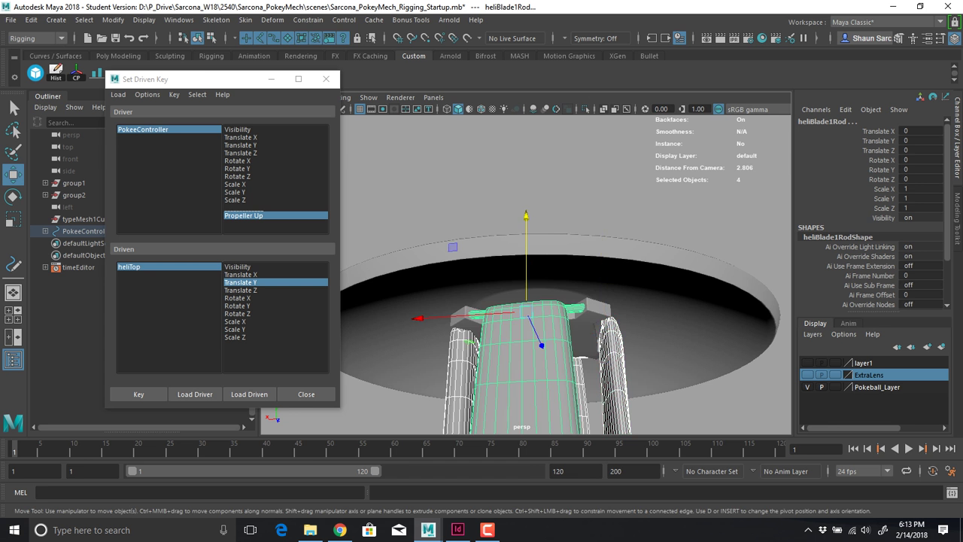
# Load the four selected heliBlade rods as the driven objects in Set Driven Key
pyautogui.scroll(-5, 528, 354)
pyautogui.keyDown('alt'); pyautogui.moveTo(529, 346); pyautogui.dragTo(524, 220, button='middle'); pyautogui.keyUp('alt')
pyautogui.scroll(-4, 523, 219)
pyautogui.keyDown('alt'); pyautogui.moveTo(523, 220); pyautogui.dragTo(509, 248); pyautogui.keyUp('alt')
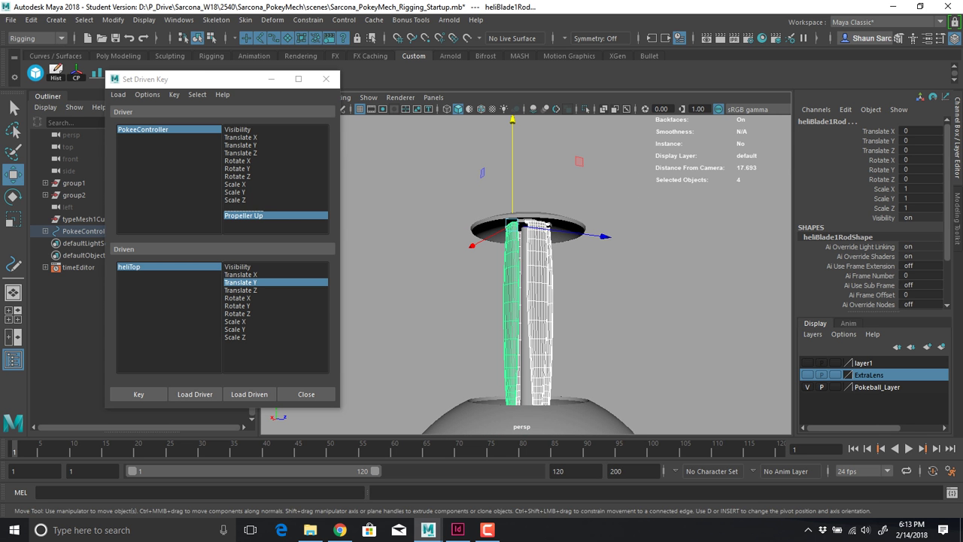
pyautogui.click(249, 393)
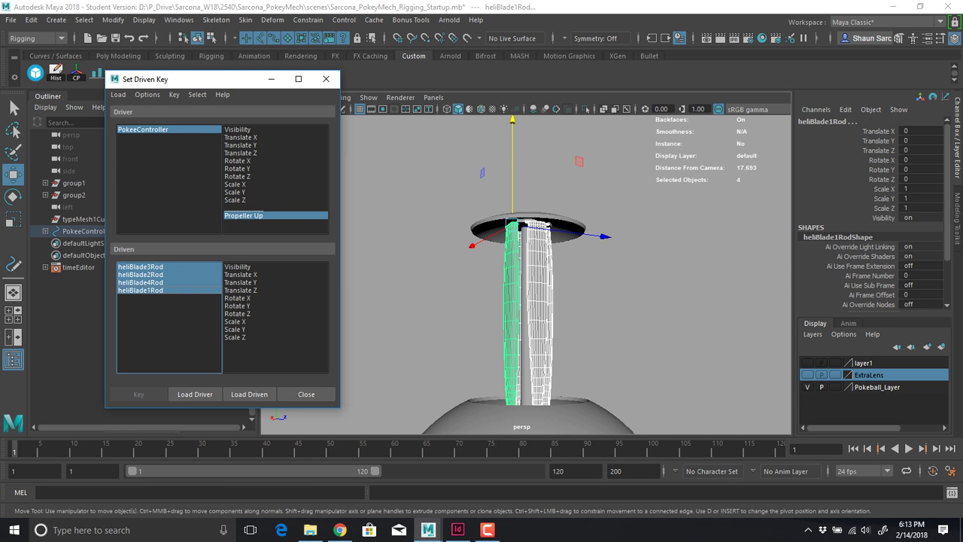
# Test-rotate the blade rods around X and Z to find their folding axes, undoing each rotation
pyautogui.keyDown('alt'); pyautogui.moveTo(467, 279); pyautogui.dragTo(474, 317); pyautogui.keyUp('alt')
pyautogui.press('e')
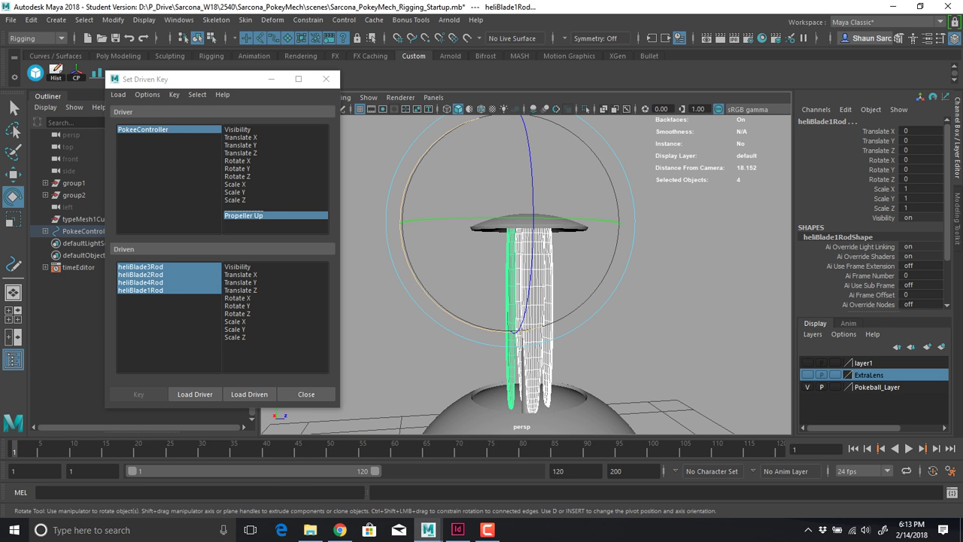
pyautogui.moveTo(431, 149); pyautogui.dragTo(405, 216)
pyautogui.hotkey('ctrl', 'z')
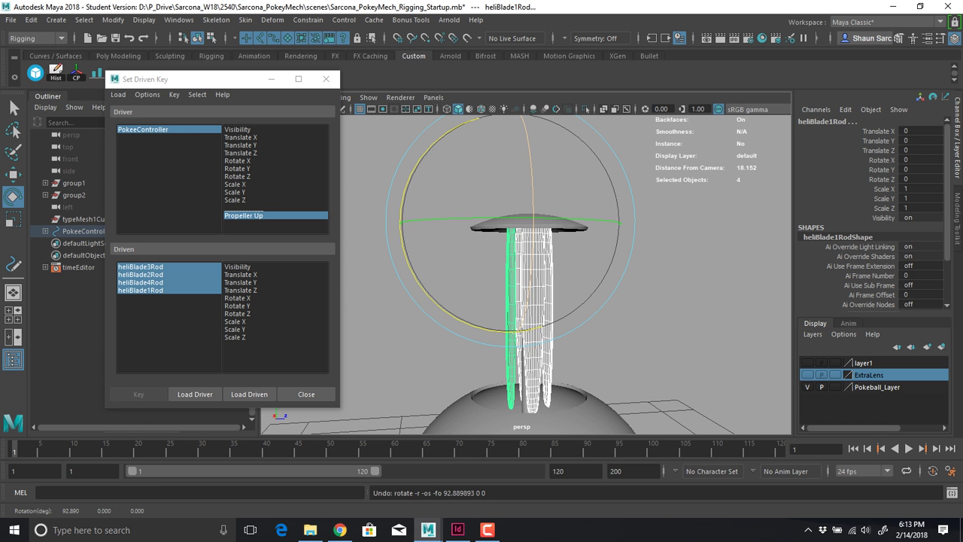
pyautogui.moveTo(534, 240); pyautogui.dragTo(546, 213)
pyautogui.hotkey('ctrl', 'z')
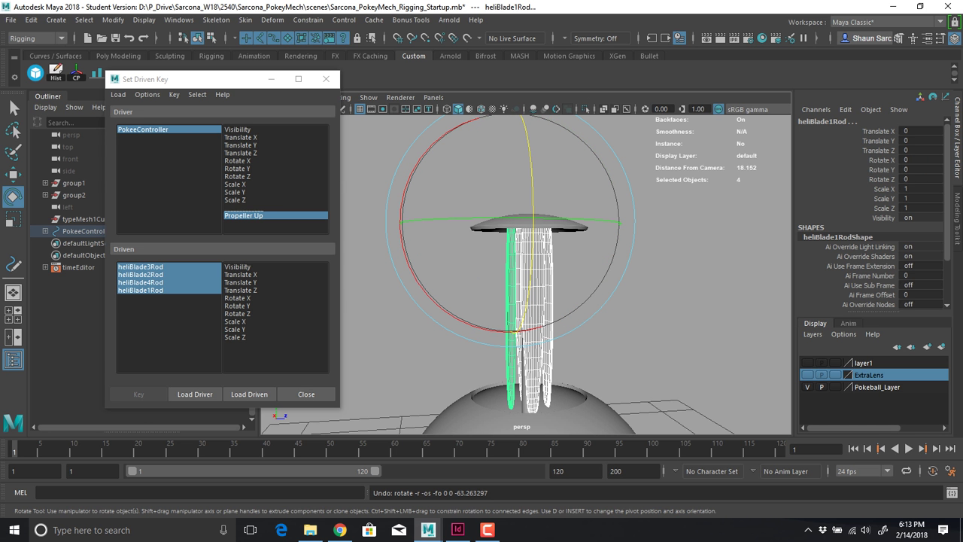
# Choose Rotate X and Rotate Z as the driven attributes for the four blade rods
pyautogui.click(239, 298)
pyautogui.keyDown('ctrl'); pyautogui.click(239, 314); pyautogui.keyUp('ctrl')
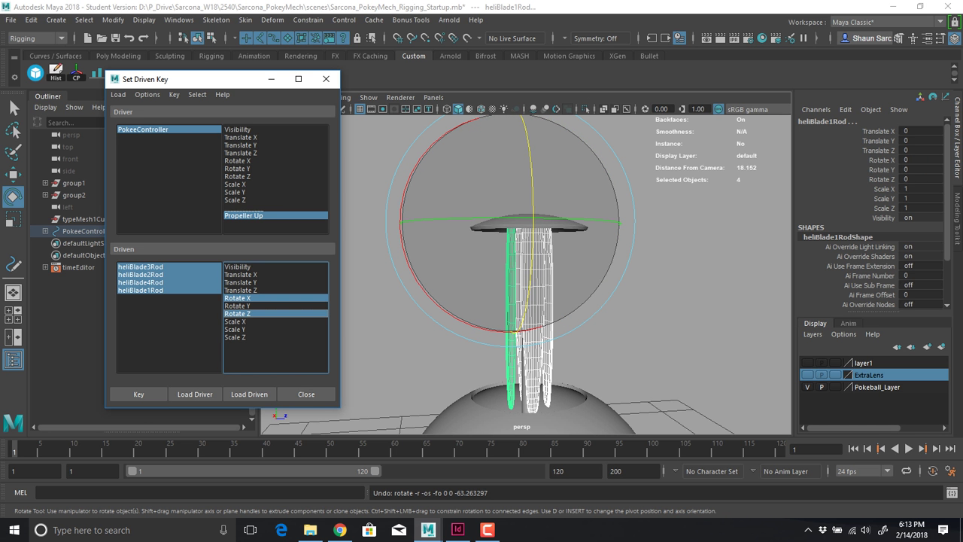
pyautogui.keyDown('alt'); pyautogui.moveTo(467, 252); pyautogui.dragTo(564, 286); pyautogui.keyUp('alt')
pyautogui.keyDown('alt'); pyautogui.moveTo(564, 286); pyautogui.dragTo(508, 286, button='right'); pyautogui.keyUp('alt')
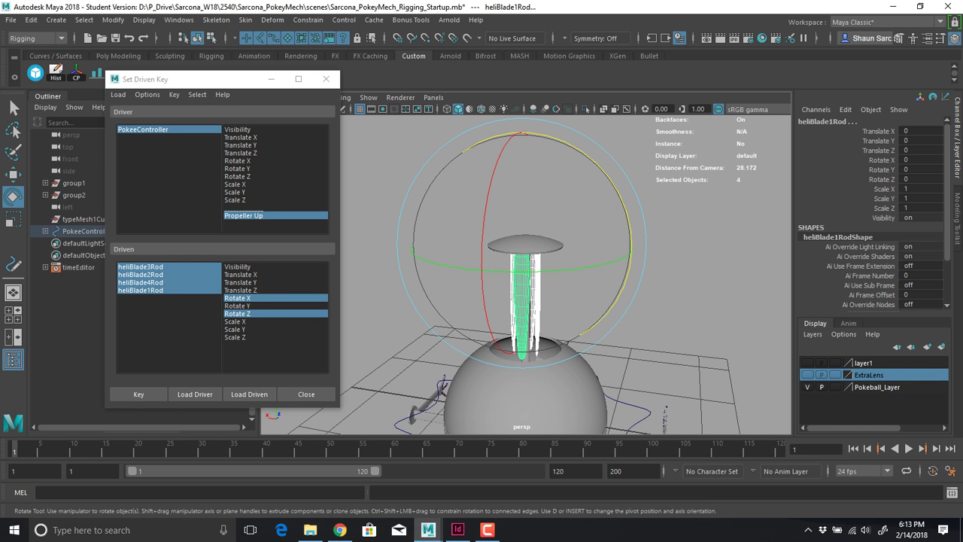
# Set PokeeController's Propeller Up to 6 and key the four blade rods' current rotations against it
pyautogui.click(143, 130)
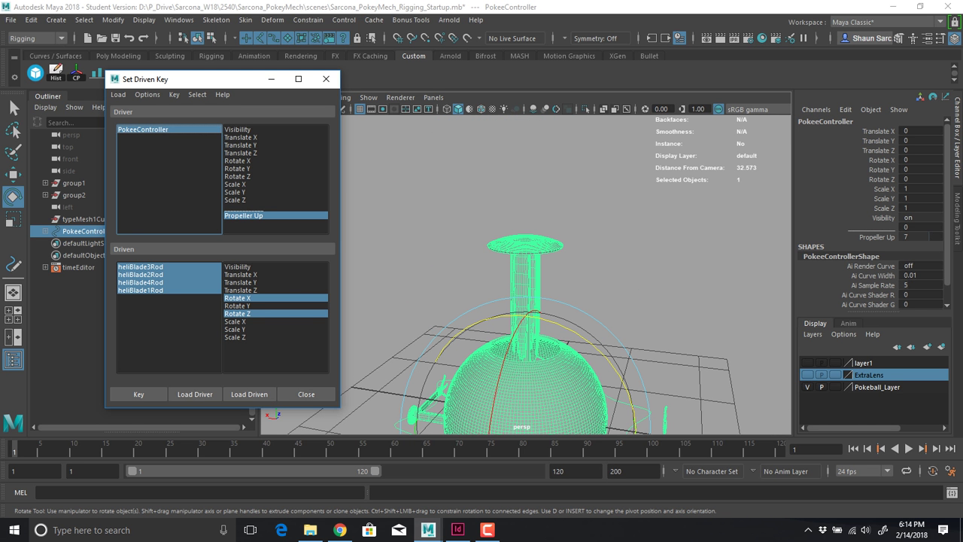
pyautogui.keyDown('alt'); pyautogui.moveTo(527, 286); pyautogui.dragTo(506, 261); pyautogui.keyUp('alt')
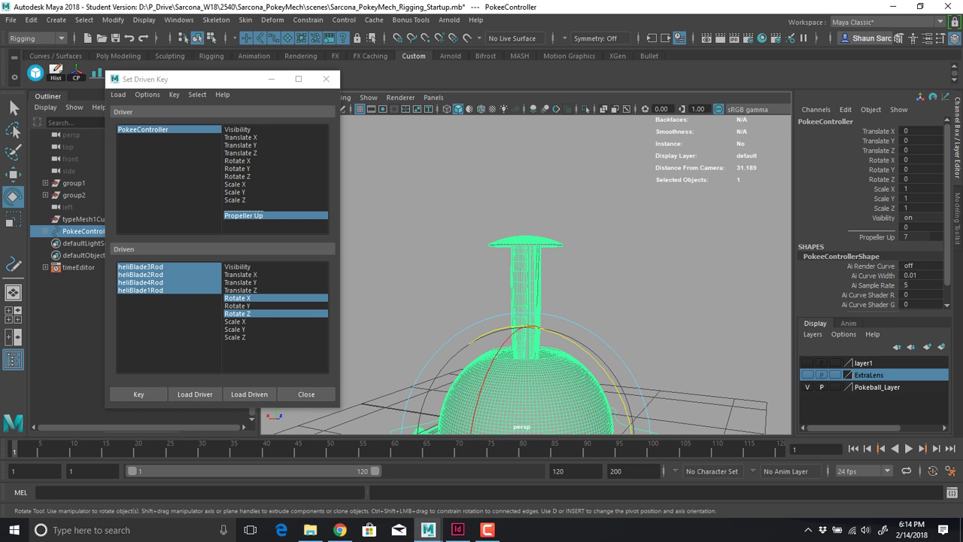
pyautogui.click(920, 237)
pyautogui.write('6')
pyautogui.press('Return')
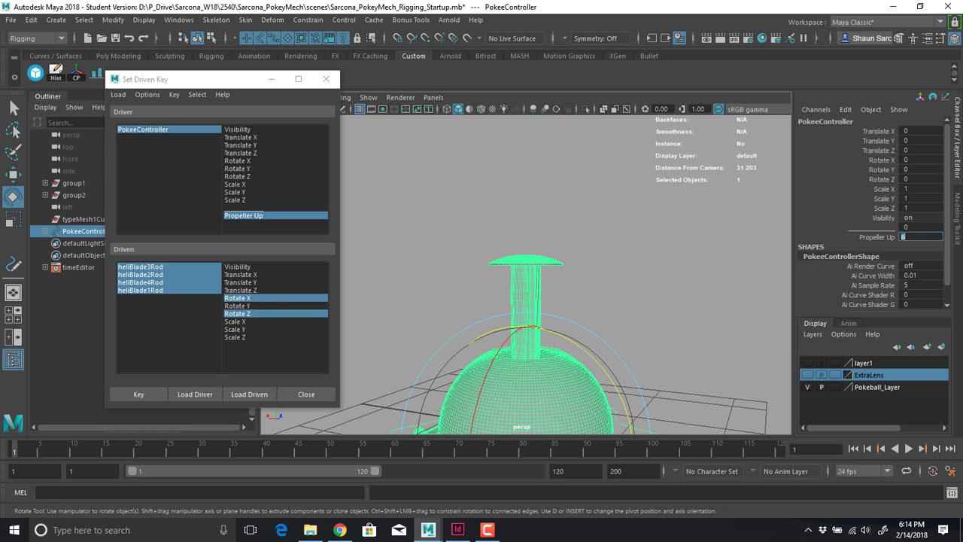
pyautogui.keyDown('alt'); pyautogui.moveTo(527, 286); pyautogui.dragTo(523, 319); pyautogui.keyUp('alt')
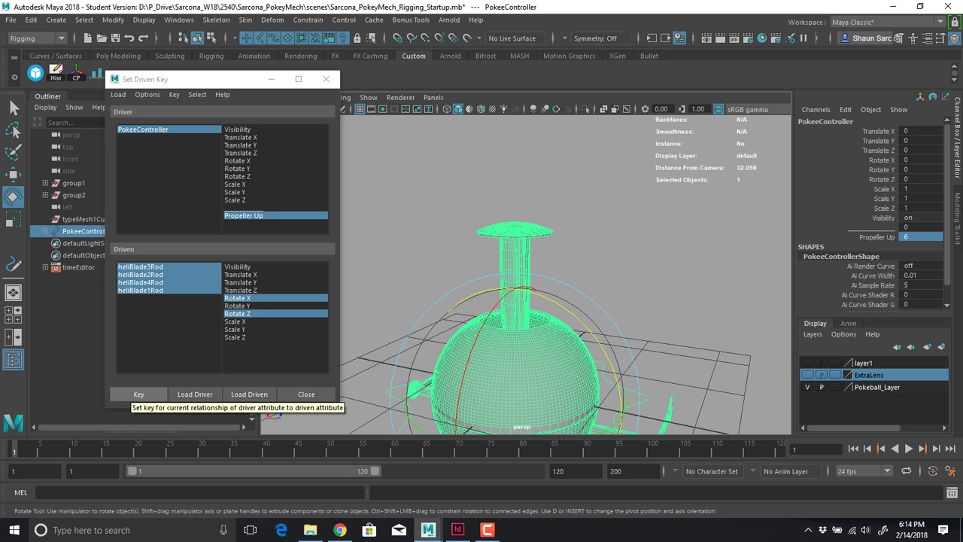
pyautogui.click(139, 393)
# Set PokeeController's Propeller Up to 10
pyautogui.click(920, 237)
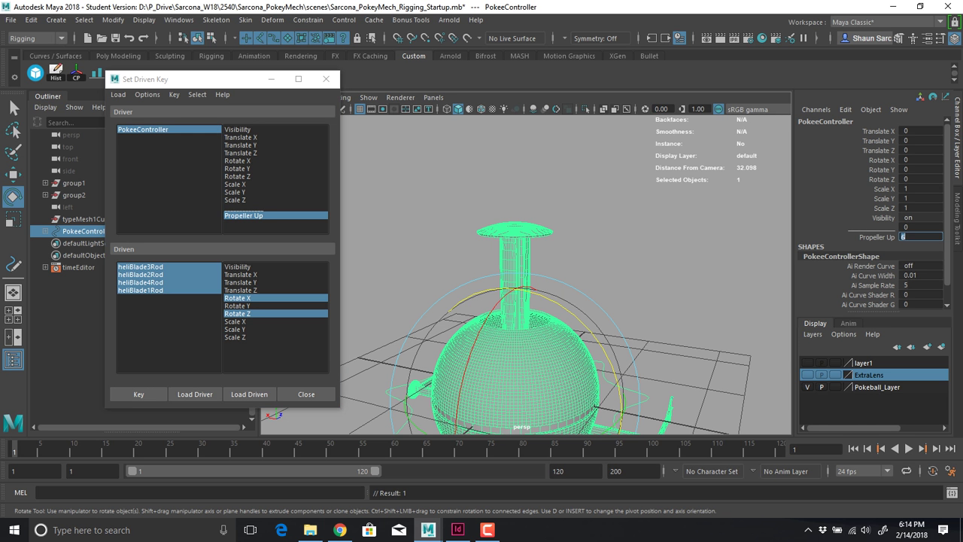
pyautogui.write('10')
pyautogui.press('Return')
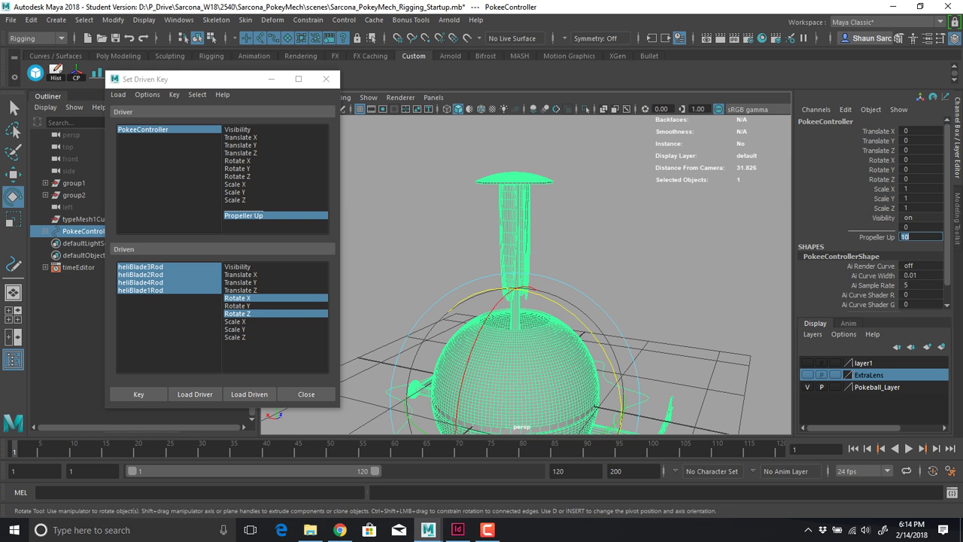
# Swing heliBlade3Rod outward by setting its Rotate Z to 75
pyautogui.click(141, 267)
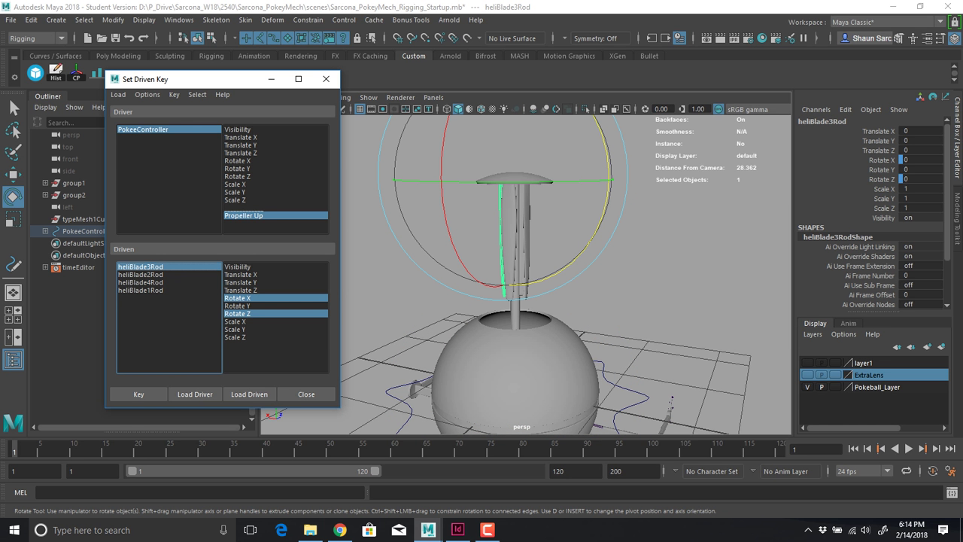
pyautogui.keyDown('ctrl'); pyautogui.click(141, 290); pyautogui.keyUp('ctrl')
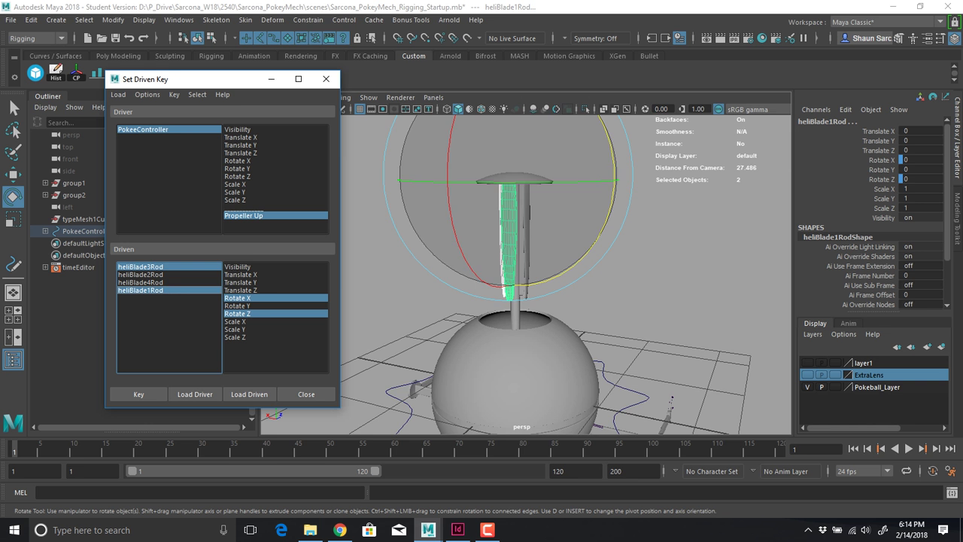
pyautogui.keyDown('alt'); pyautogui.moveTo(422, 324); pyautogui.dragTo(459, 316); pyautogui.keyUp('alt')
pyautogui.hotkey('ctrl', 'z')
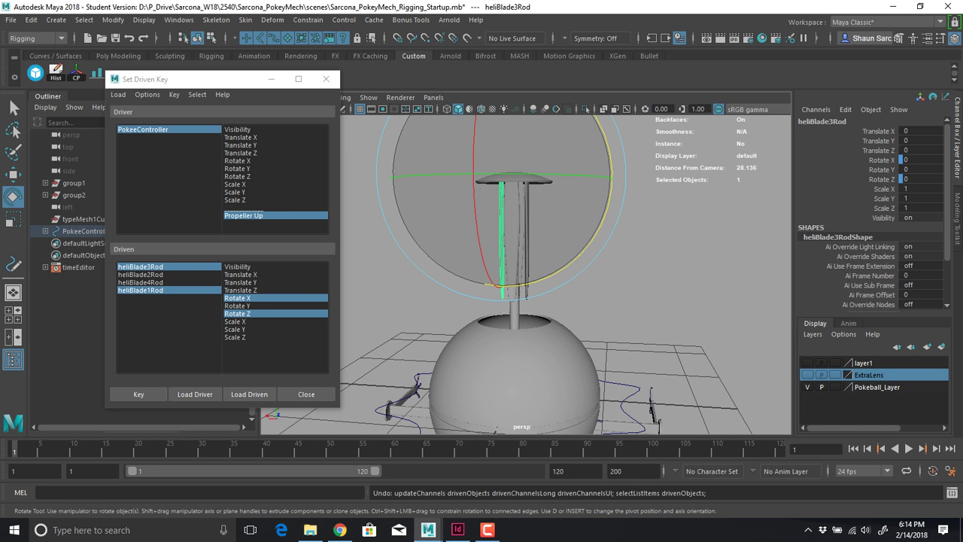
pyautogui.moveTo(607, 141); pyautogui.dragTo(560, 267)
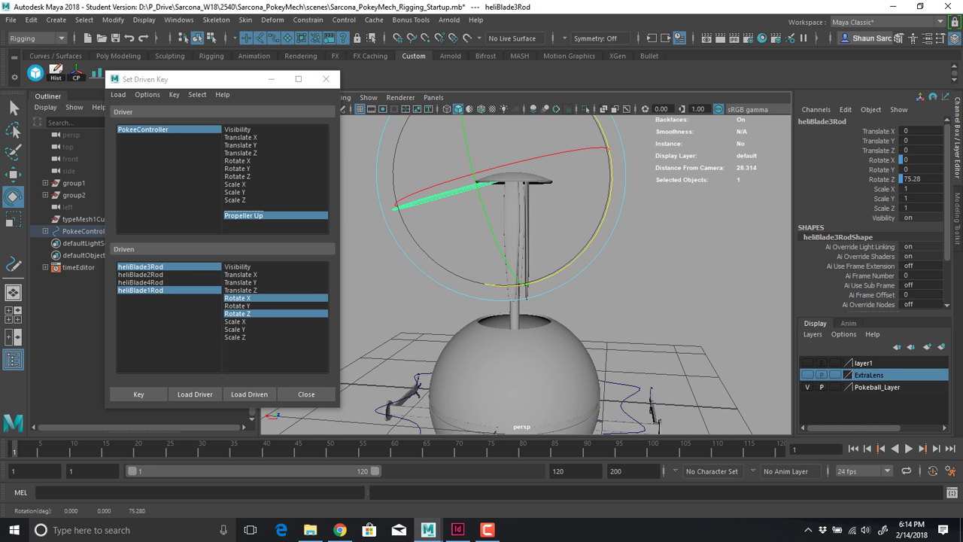
pyautogui.click(919, 179)
pyautogui.write('75')
pyautogui.press('Return')
# Swing heliBlade2Rod outward by setting its Rotate X to -75
pyautogui.click(141, 275)
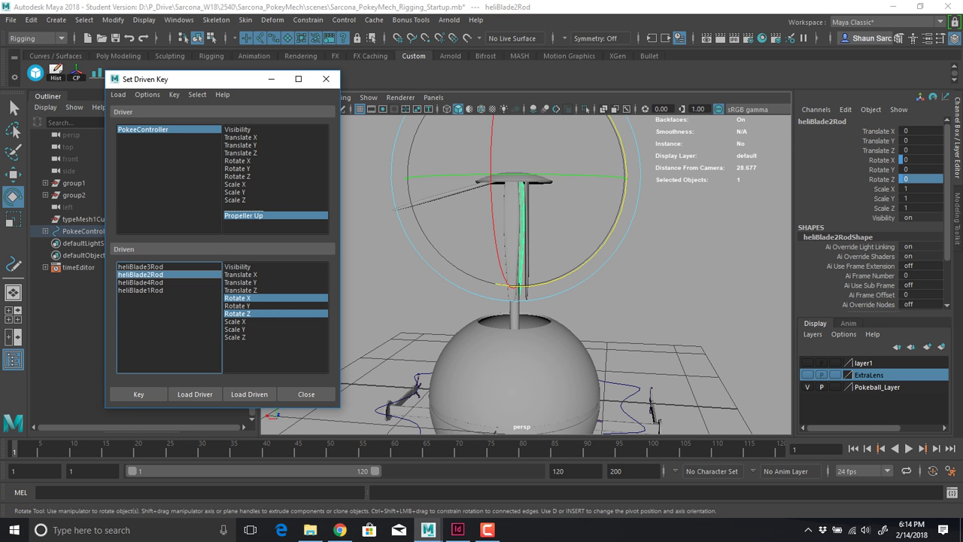
pyautogui.keyDown('alt'); pyautogui.moveTo(579, 206); pyautogui.dragTo(535, 248); pyautogui.keyUp('alt')
pyautogui.moveTo(648, 154); pyautogui.dragTo(593, 84)
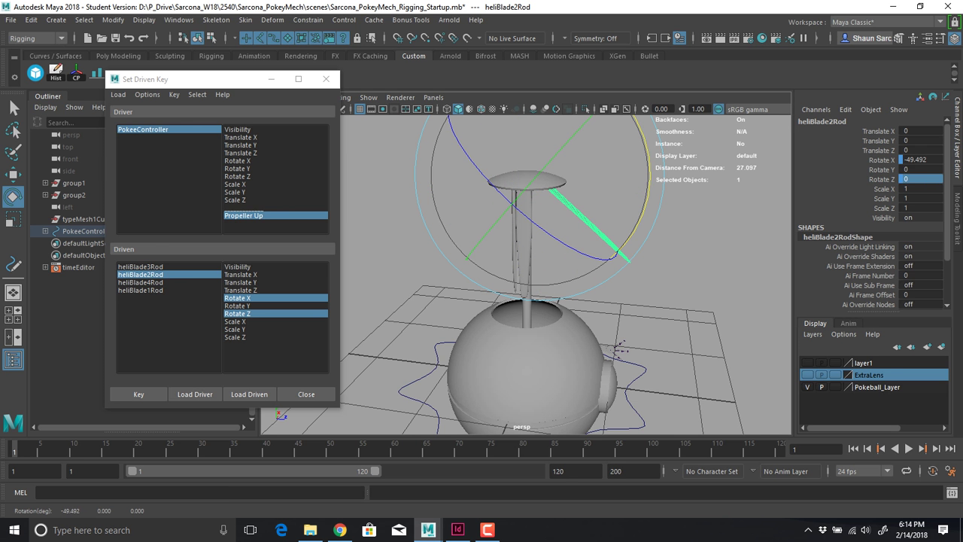
pyautogui.click(919, 159)
pyautogui.write('-75')
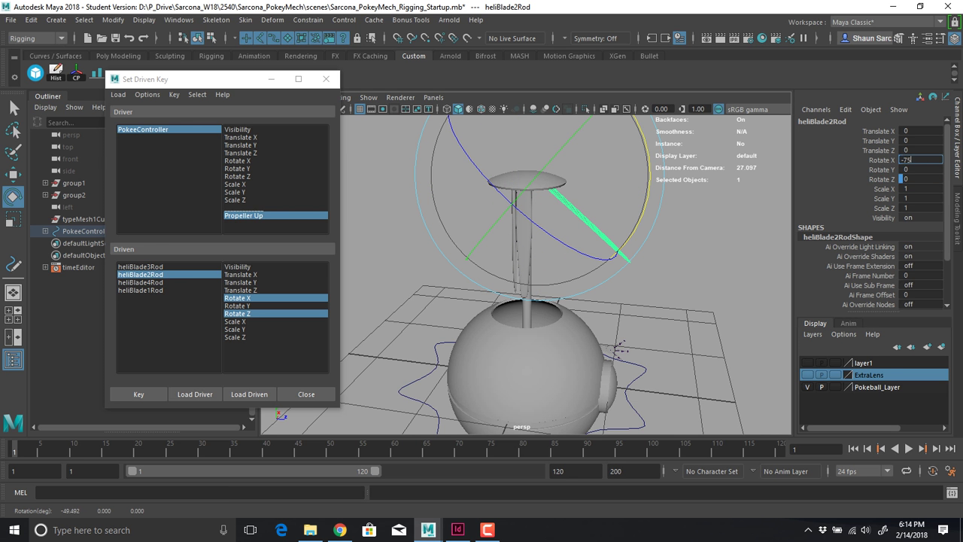
pyautogui.press('Return')
# Swing heliBlade4Rod outward by setting its Rotate Z to -75
pyautogui.click(141, 282)
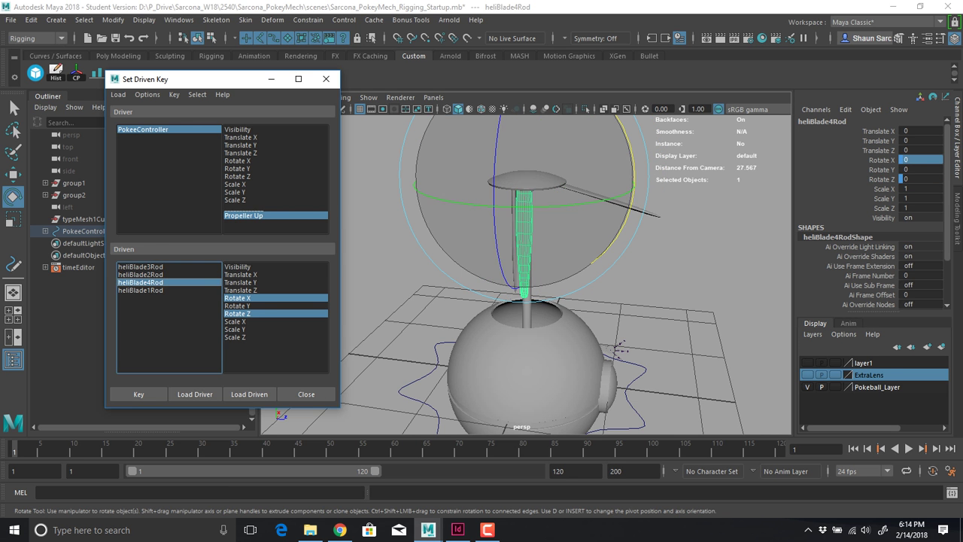
pyautogui.keyDown('alt'); pyautogui.moveTo(565, 226); pyautogui.dragTo(511, 236); pyautogui.keyUp('alt')
pyautogui.keyDown('alt'); pyautogui.moveTo(511, 236); pyautogui.dragTo(506, 286, button='middle'); pyautogui.keyUp('alt')
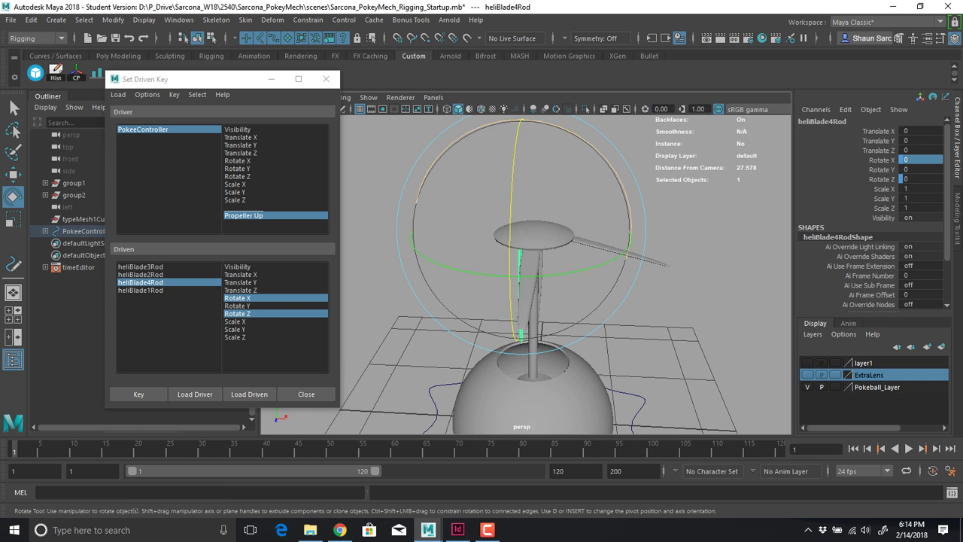
pyautogui.moveTo(528, 120); pyautogui.dragTo(619, 178)
pyautogui.click(920, 179)
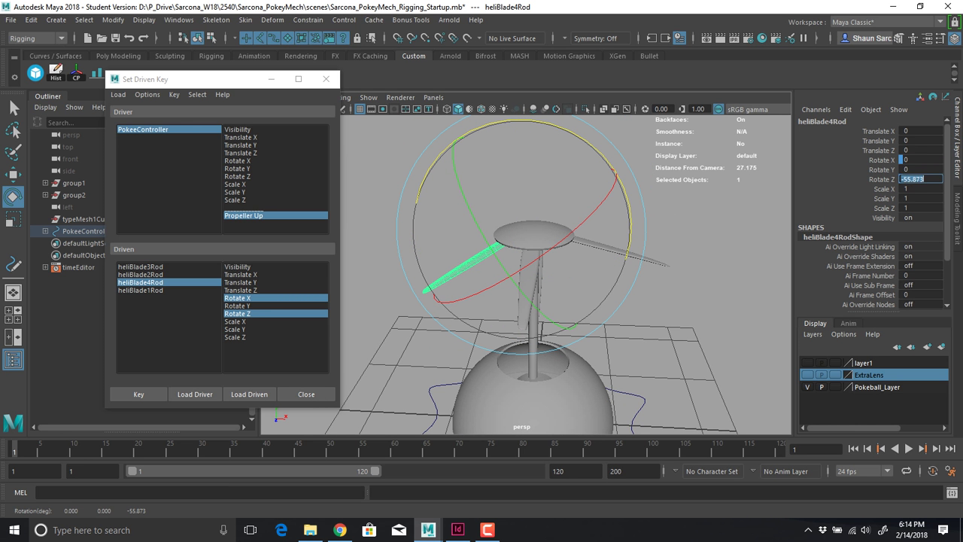
pyautogui.write('-75')
pyautogui.press('Return')
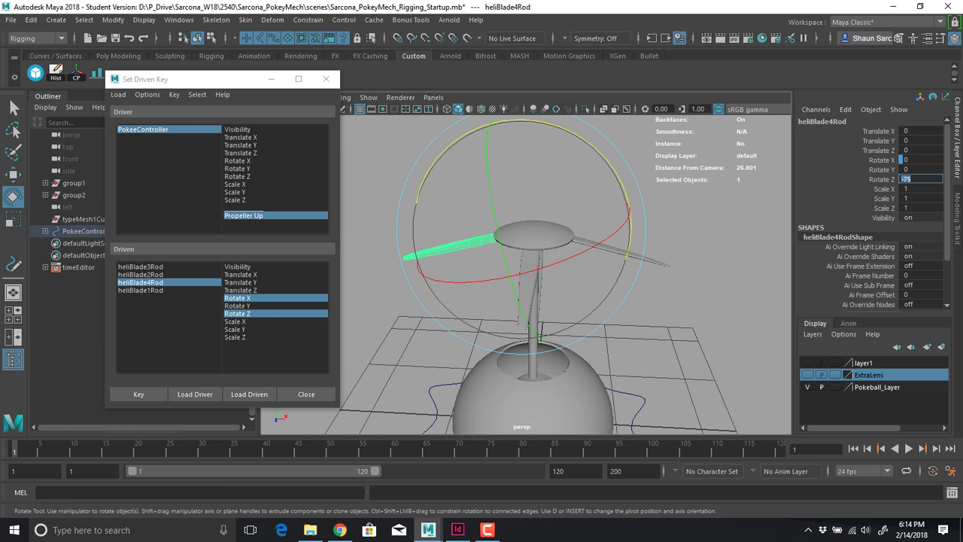
# Set heliBlade1Rod's Rotate X to 75 and key all four blade rods' open rotations against Propeller Up
pyautogui.click(141, 290)
pyautogui.keyDown('alt'); pyautogui.moveTo(466, 316); pyautogui.dragTo(602, 301); pyautogui.keyUp('alt')
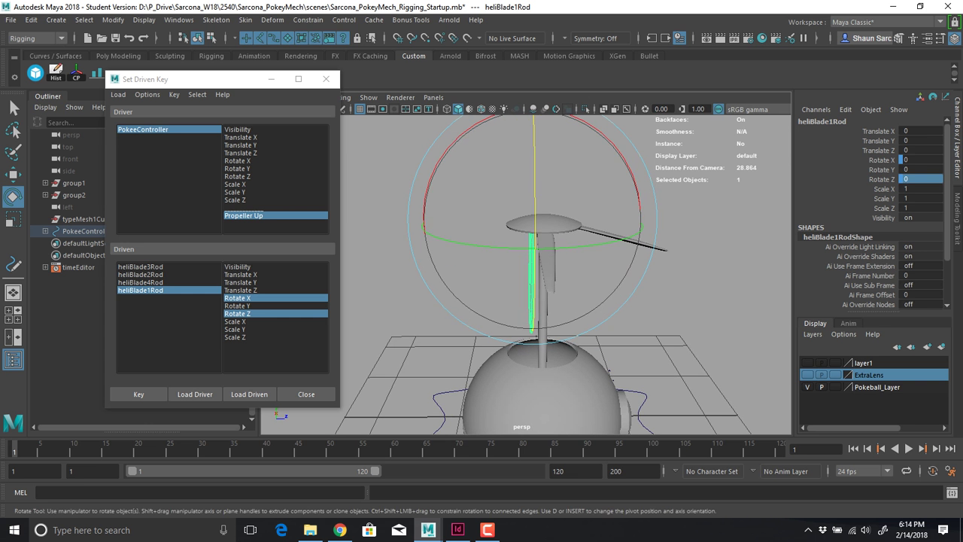
pyautogui.moveTo(614, 149); pyautogui.dragTo(639, 239)
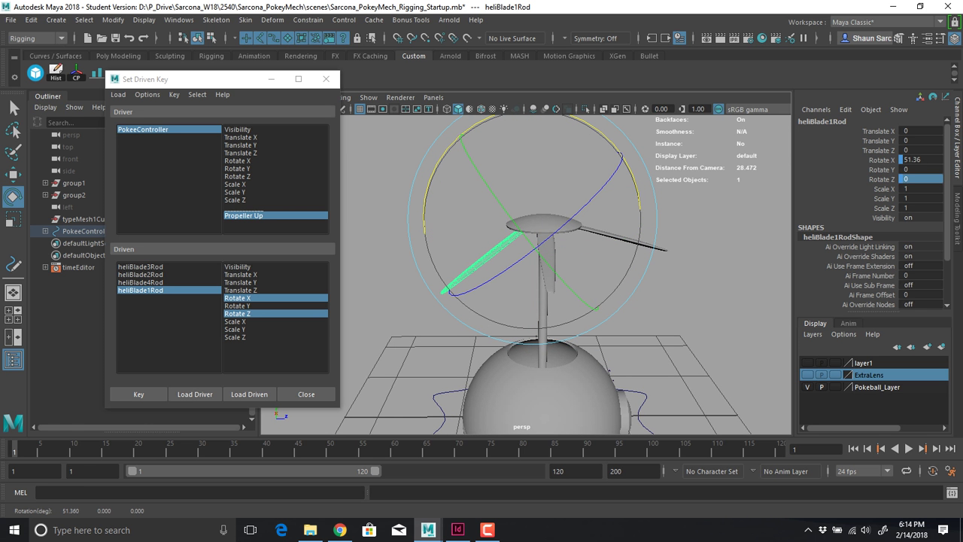
pyautogui.click(921, 160)
pyautogui.write('75')
pyautogui.press('Return')
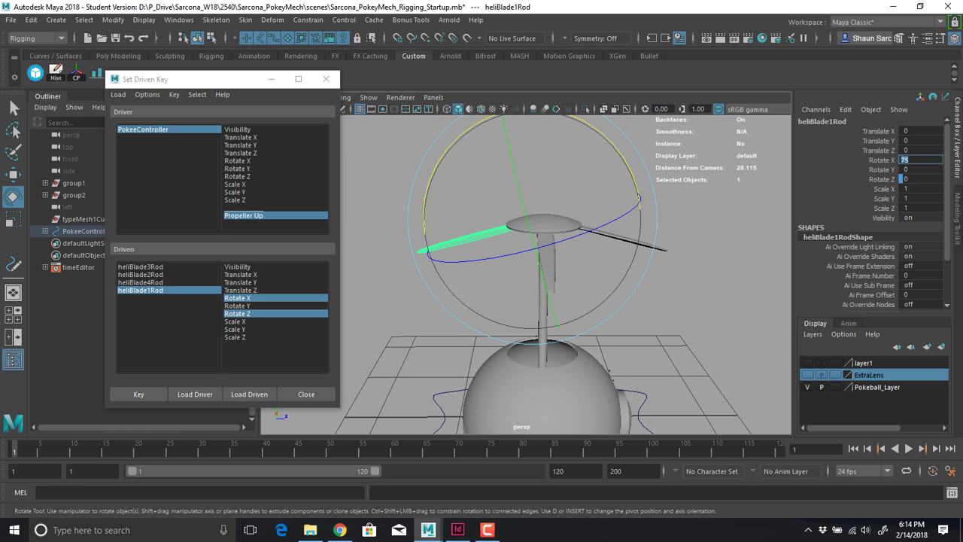
pyautogui.moveTo(143, 267); pyautogui.dragTo(143, 291)
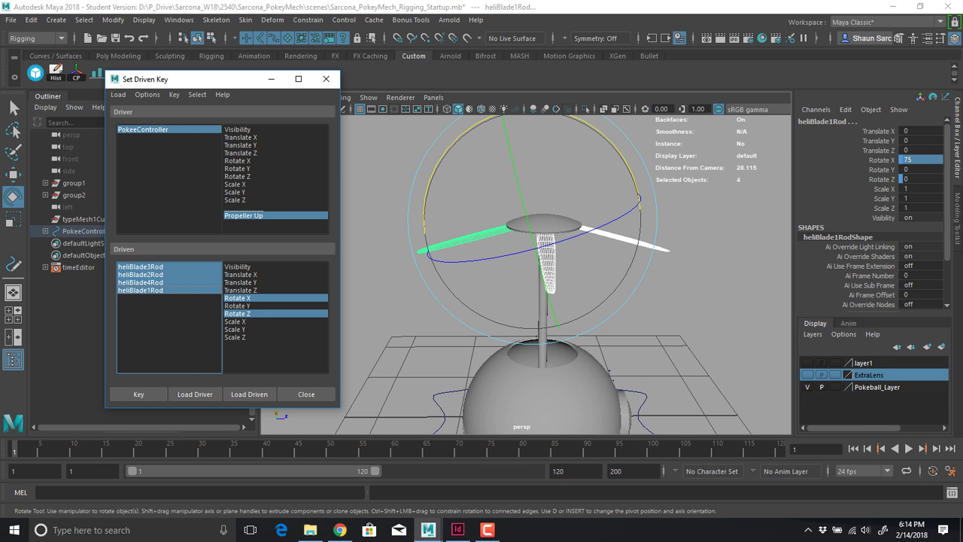
pyautogui.click(138, 393)
# Test PokeeController's Propeller Up by varying its value while viewing the blades, and close Set Driven Key
pyautogui.click(143, 129)
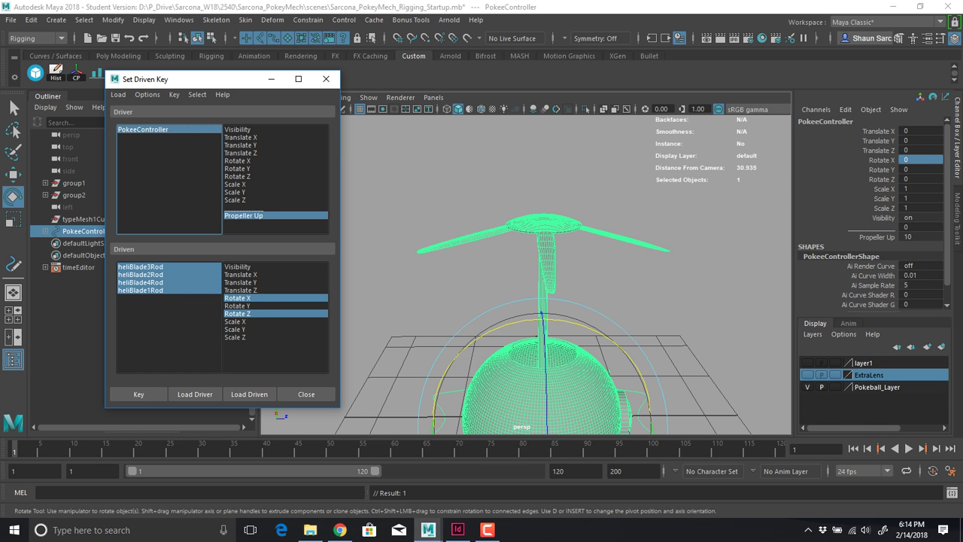
pyautogui.click(909, 237)
pyautogui.moveTo(662, 286)
pyautogui.mouseDown(button='middle')
pyautogui.moveTo(519, 286)
pyautogui.moveTo(658, 286)
pyautogui.mouseUp(button='middle')
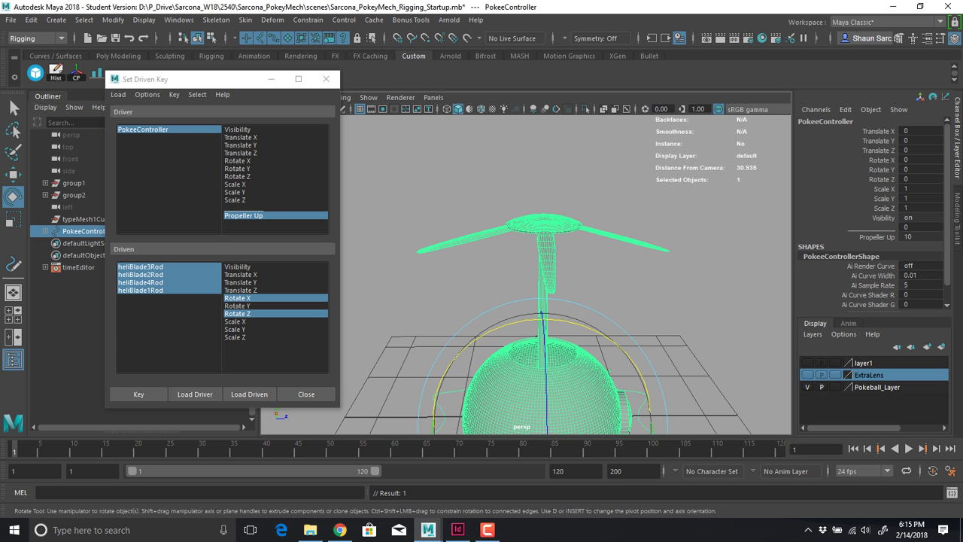
pyautogui.keyDown('alt'); pyautogui.moveTo(579, 290); pyautogui.dragTo(516, 327); pyautogui.keyUp('alt')
pyautogui.moveTo(936, 237)
pyautogui.keyDown('ctrl'); pyautogui.mouseDown()
pyautogui.moveTo(909, 237)
pyautogui.moveTo(942, 237)
pyautogui.mouseUp(); pyautogui.keyUp('ctrl')
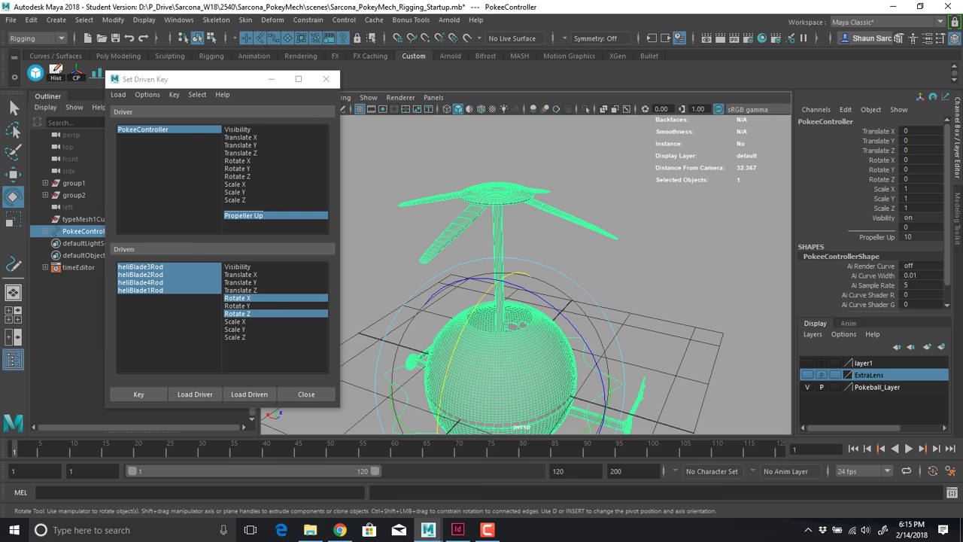
pyautogui.click(326, 79)
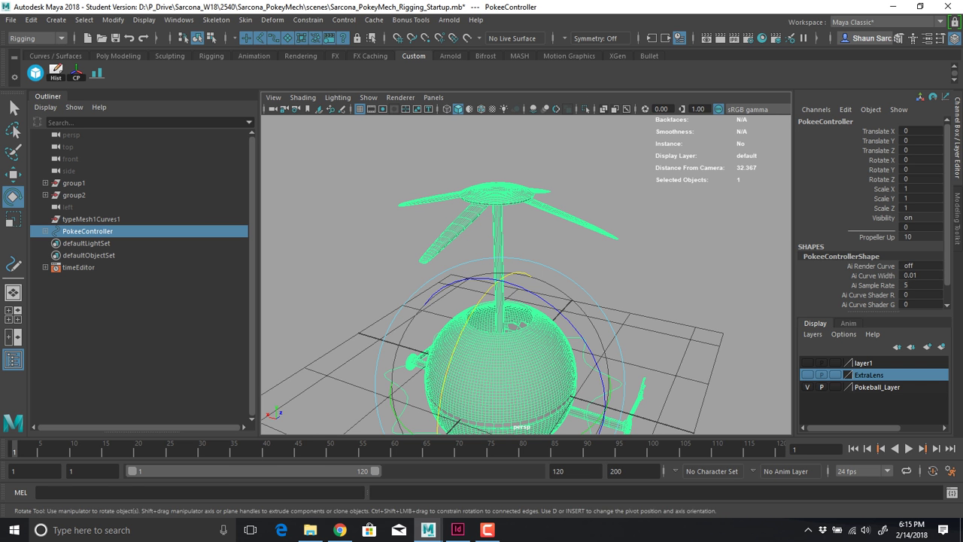
pyautogui.click(877, 236)
pyautogui.click(846, 109)
pyautogui.click(852, 133)
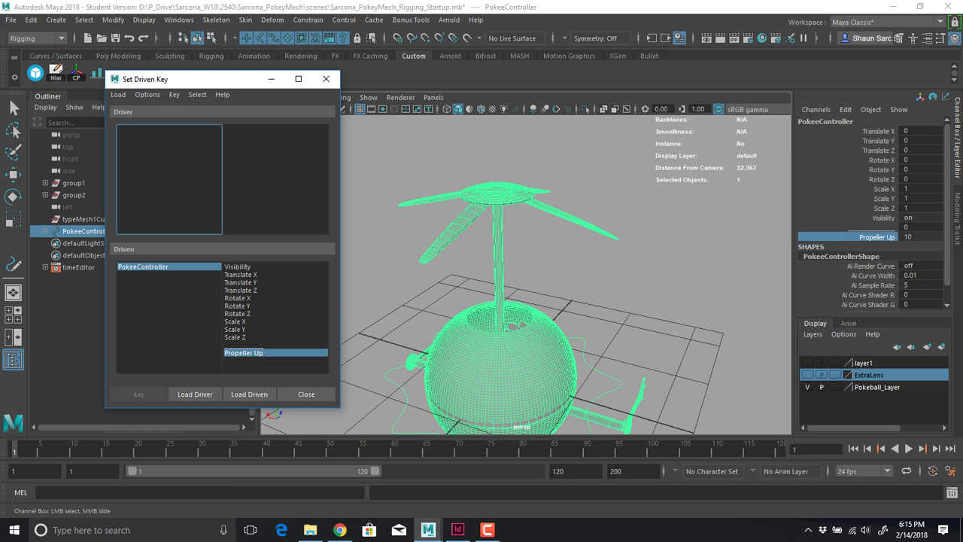
pyautogui.click(498, 197)
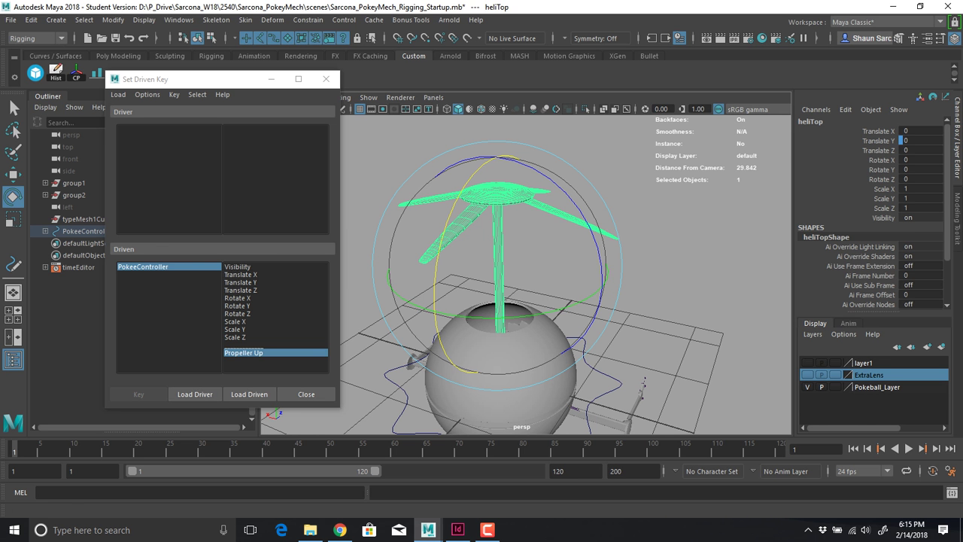
pyautogui.click(249, 395)
pyautogui.click(653, 252)
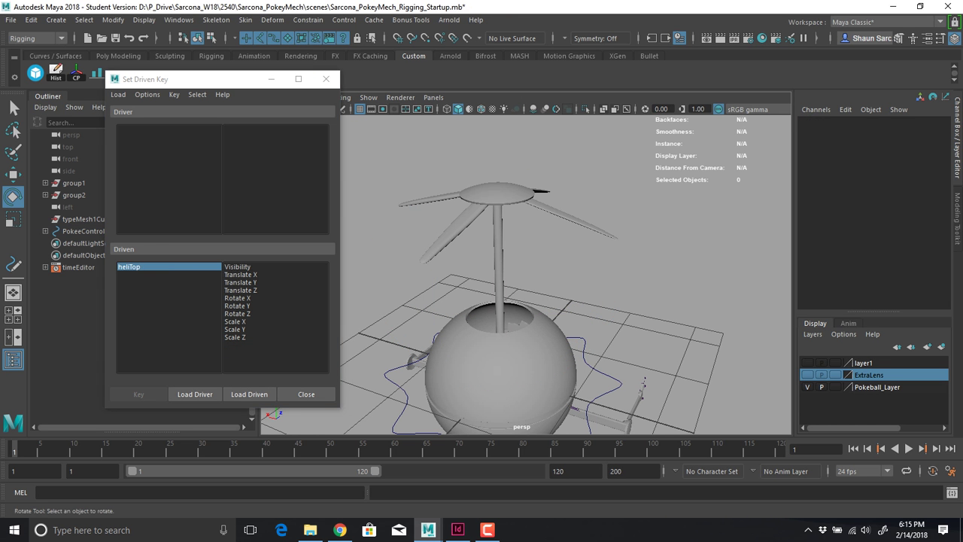
pyautogui.click(326, 79)
pyautogui.keyDown('alt'); pyautogui.moveTo(467, 249); pyautogui.dragTo(414, 214); pyautogui.keyUp('alt')
pyautogui.click(326, 79)
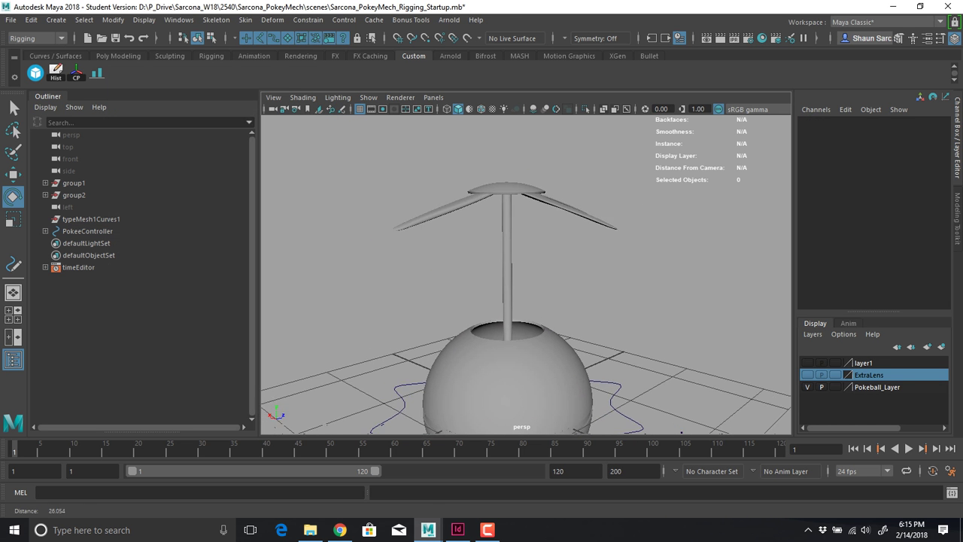
# Open the Graph Editor and move its window clear of the propeller
pyautogui.scroll(3, 525, 275)
pyautogui.click(179, 20)
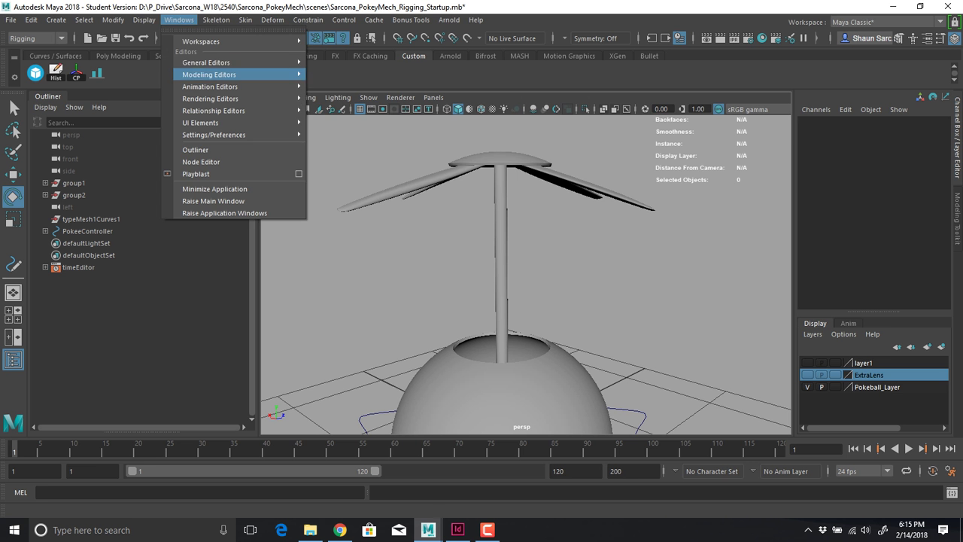
pyautogui.moveTo(218, 86)
pyautogui.click(341, 96)
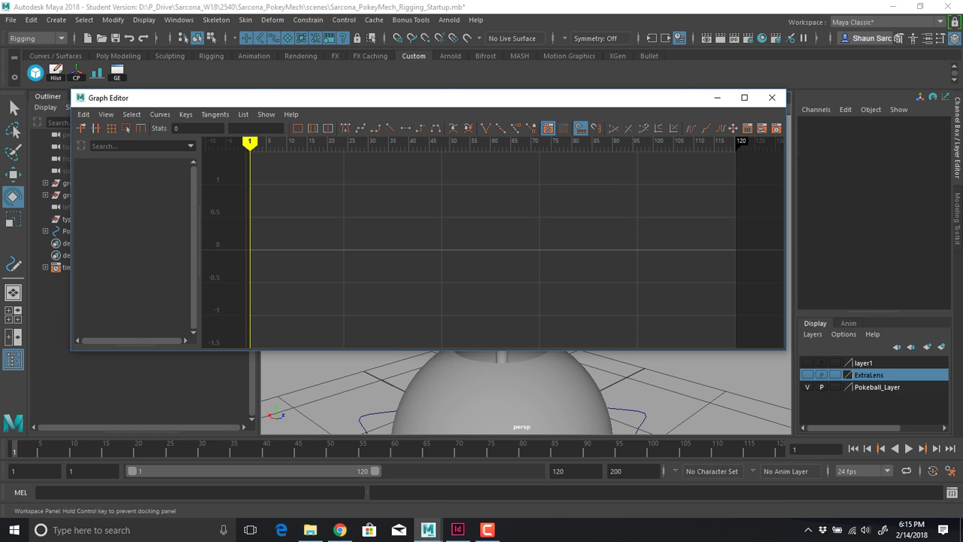
pyautogui.moveTo(340, 97); pyautogui.dragTo(339, 273)
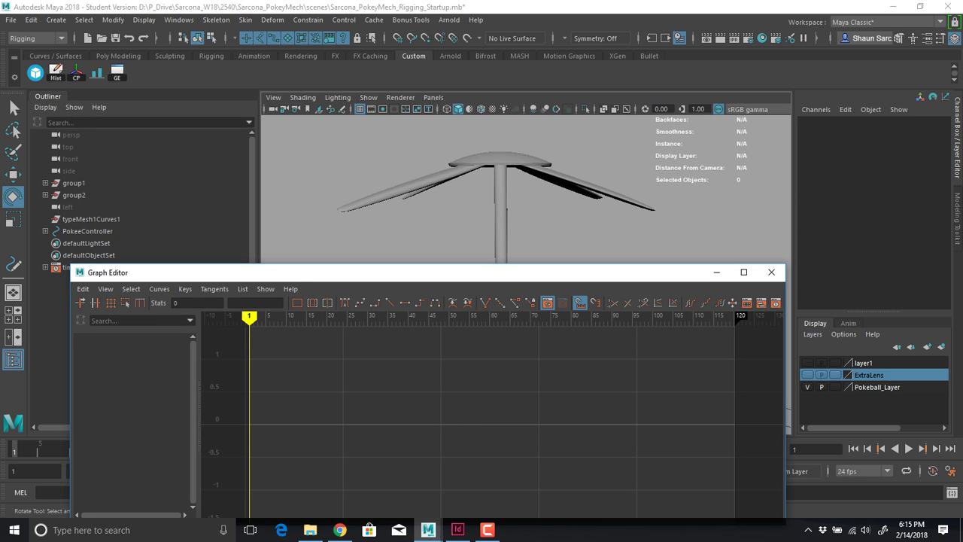
# Examine heliTop's Translate Y driven curve in the Graph Editor, selecting its keys, and briefly play the timeline
pyautogui.click(500, 181)
pyautogui.moveTo(482, 272); pyautogui.dragTo(477, 92)
pyautogui.moveTo(418, 237); pyautogui.dragTo(510, 277)
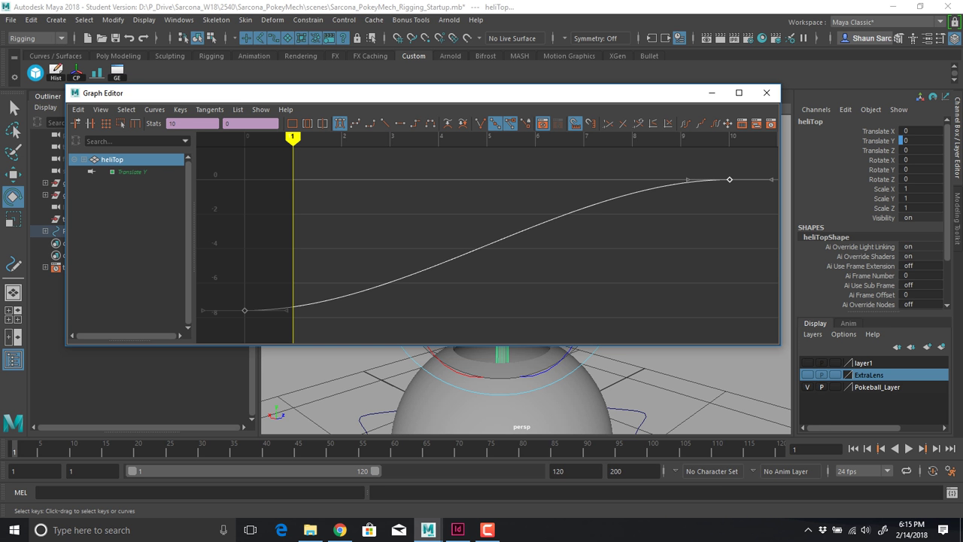
pyautogui.click(909, 449)
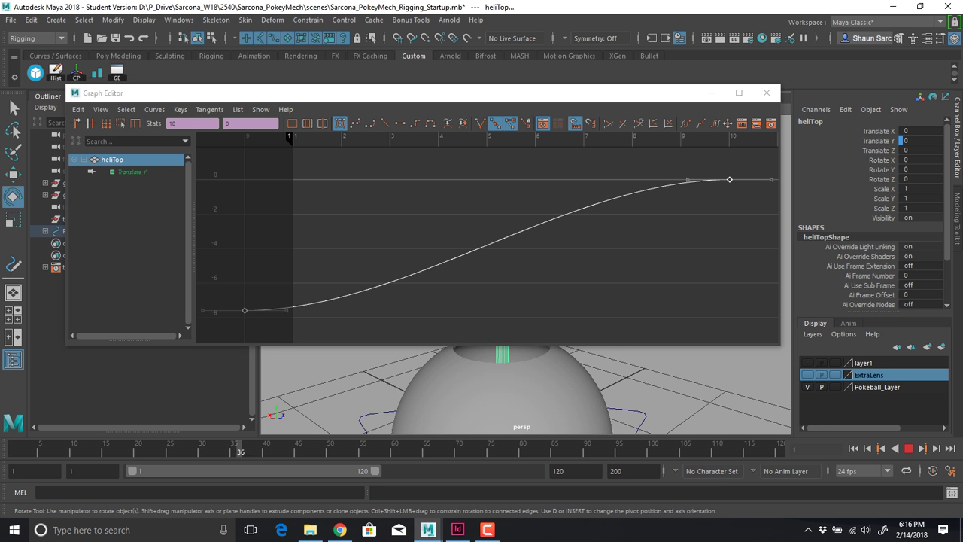
pyautogui.press('Escape')
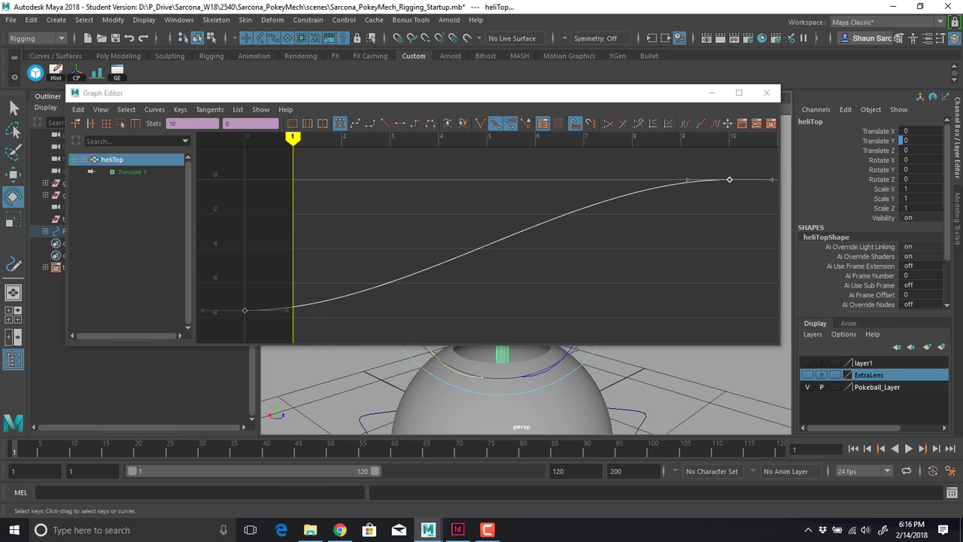
# Examine the start and end keys of heliTop's Translate Y curve, viewing their driver and driven values in turn
pyautogui.keyDown('alt'); pyautogui.moveTo(519, 241); pyautogui.dragTo(422, 245, button='right'); pyautogui.keyUp('alt')
pyautogui.click(378, 274)
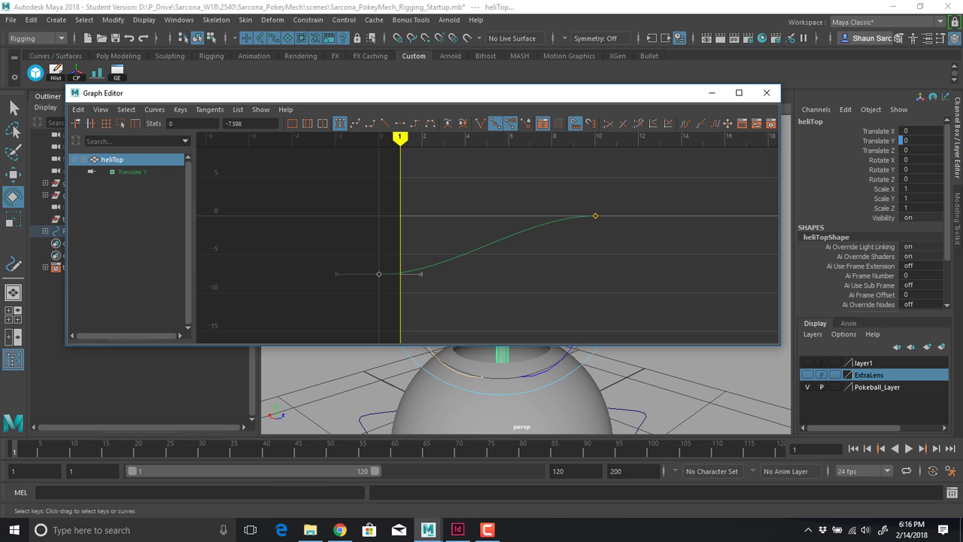
pyautogui.moveTo(573, 199); pyautogui.dragTo(633, 237)
pyautogui.moveTo(247, 123); pyautogui.dragTo(167, 124)
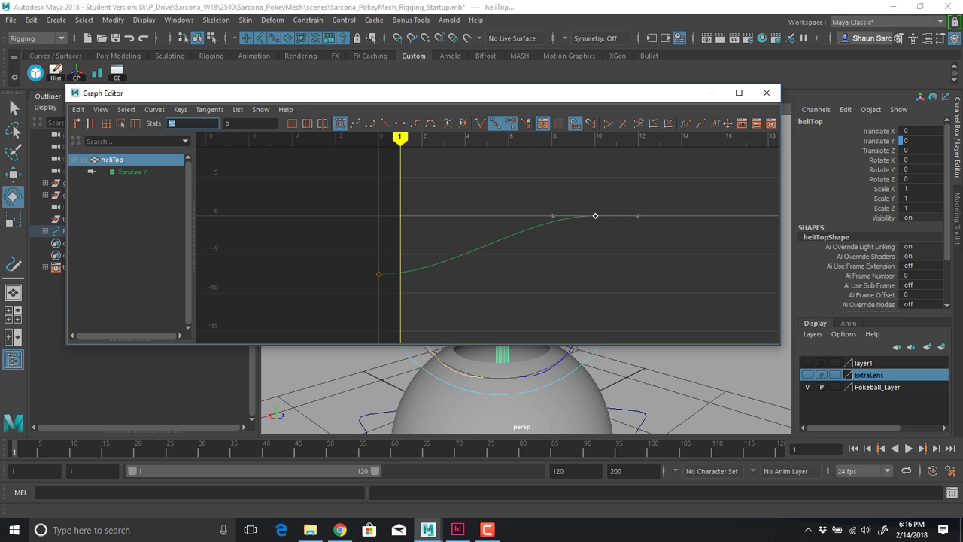
pyautogui.moveTo(386, 246)
pyautogui.mouseDown()
pyautogui.moveTo(396, 263)
pyautogui.moveTo(375, 269)
pyautogui.mouseUp()
# Uncover the model and test the propeller's retracted position by setting PokeeController's Propeller Up to 0
pyautogui.moveTo(376, 94); pyautogui.dragTo(371, 361)
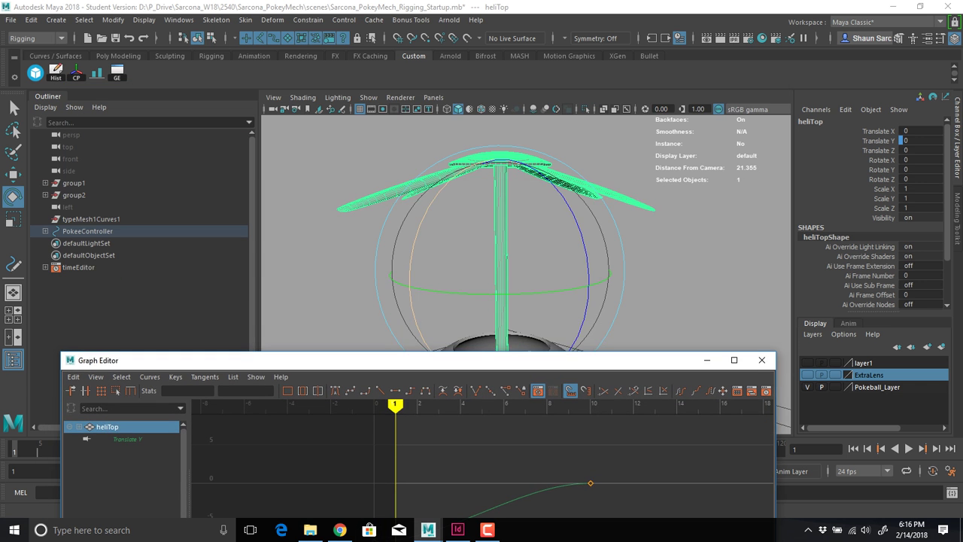
pyautogui.keyDown('alt'); pyautogui.moveTo(436, 301); pyautogui.dragTo(381, 142, button='middle'); pyautogui.keyUp('alt')
pyautogui.click(317, 280)
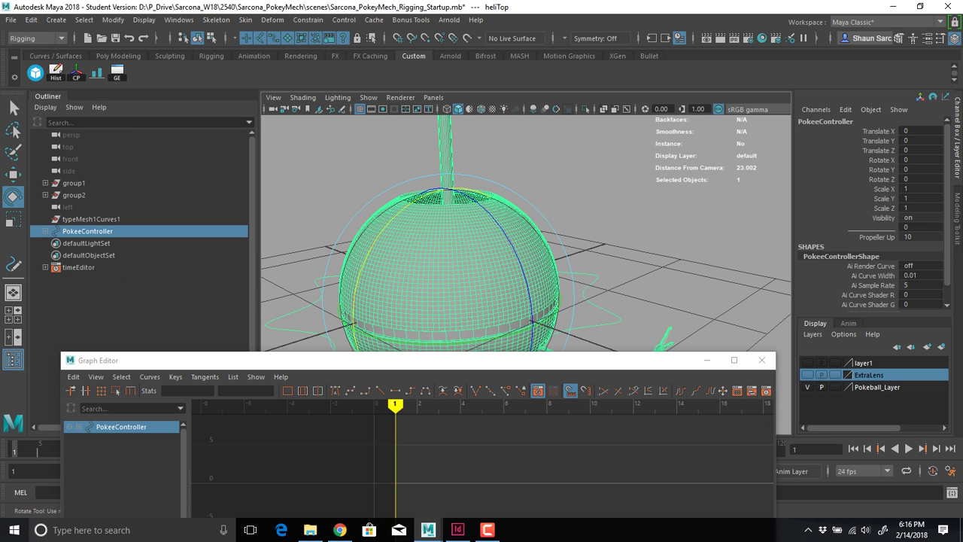
pyautogui.click(919, 237)
pyautogui.write('0')
pyautogui.press('Return')
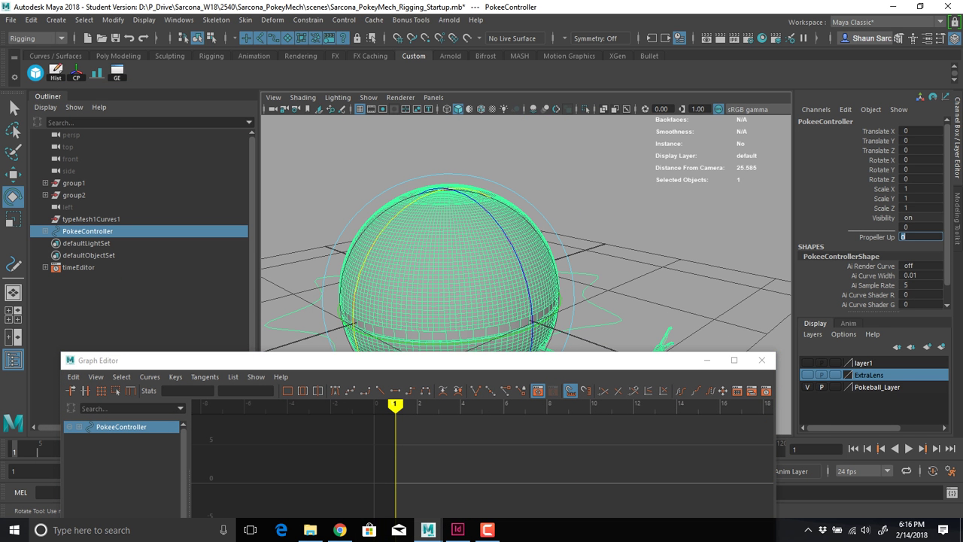
# Inspect the starting key of heliTop's Translate Y curve in the Graph Editor, checking its paired values
pyautogui.moveTo(452, 361); pyautogui.dragTo(465, 149)
pyautogui.click(512, 167)
pyautogui.click(450, 194)
pyautogui.moveTo(341, 329); pyautogui.dragTo(219, 393)
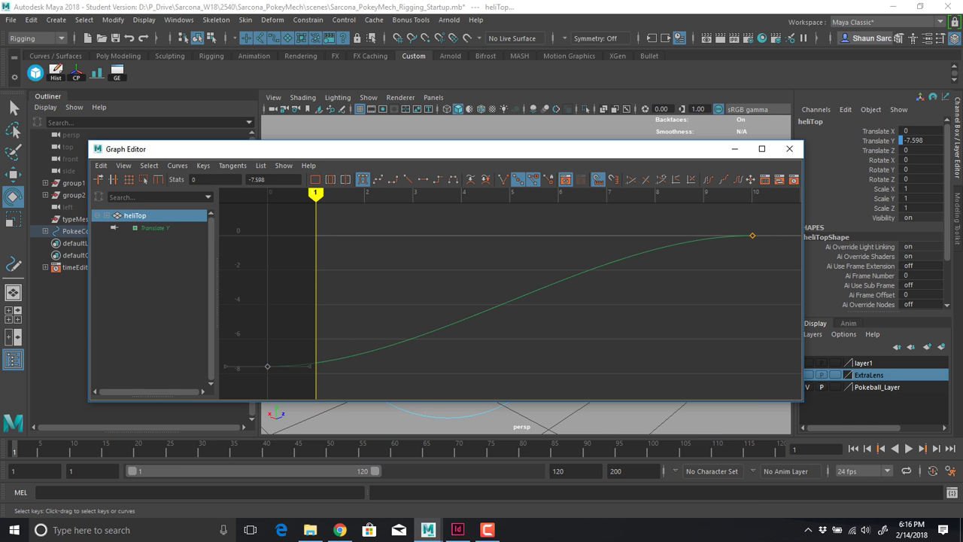
pyautogui.moveTo(269, 180); pyautogui.dragTo(247, 180)
# Test the propeller's raised position by setting PokeeController's Propeller Up to 10 with the whole model in view
pyautogui.moveTo(331, 149); pyautogui.dragTo(317, 367)
pyautogui.click(87, 231)
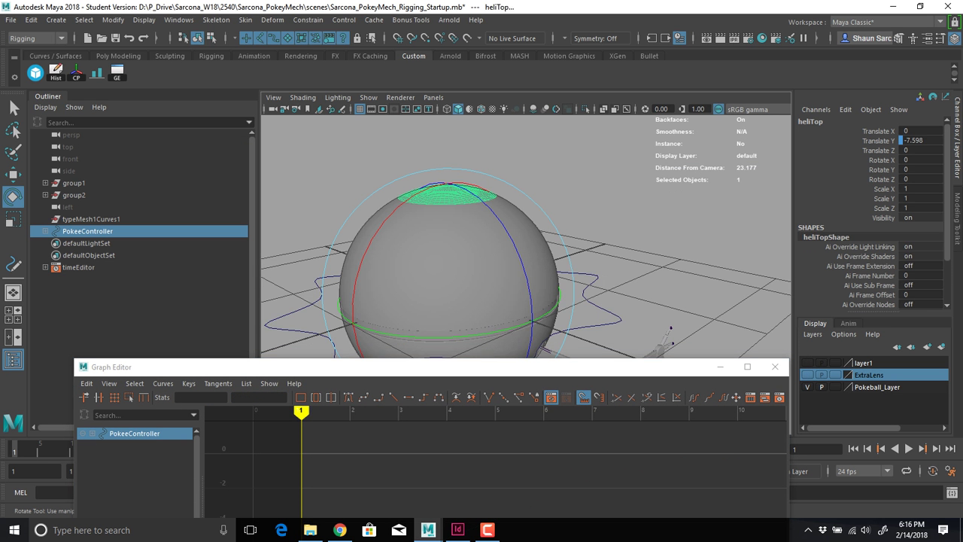
pyautogui.click(920, 237)
pyautogui.write('10')
pyautogui.press('Return')
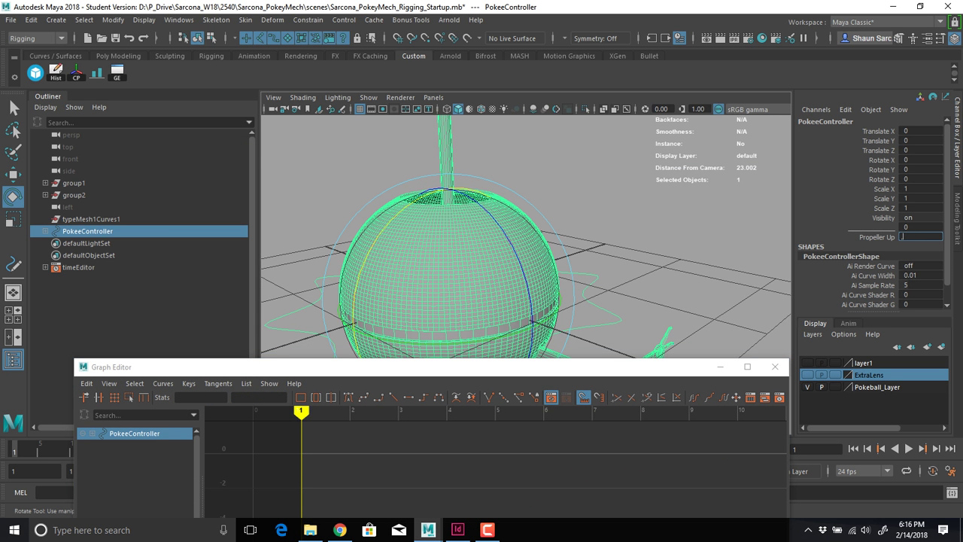
pyautogui.keyDown('alt'); pyautogui.moveTo(446, 226); pyautogui.dragTo(456, 295, button='middle'); pyautogui.keyUp('alt')
pyautogui.scroll(-4, 481, 248)
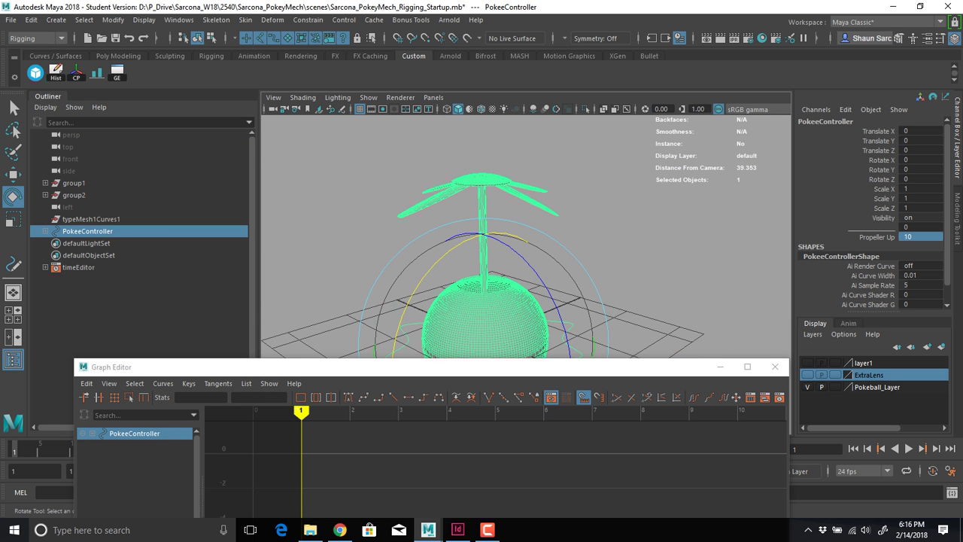
# Inspect the ending key of heliTop's Translate Y curve in the Graph Editor, checking its paired values
pyautogui.click(483, 181)
pyautogui.moveTo(441, 367); pyautogui.dragTo(424, 189)
pyautogui.moveTo(750, 261); pyautogui.dragTo(711, 283)
pyautogui.doubleClick(222, 219)
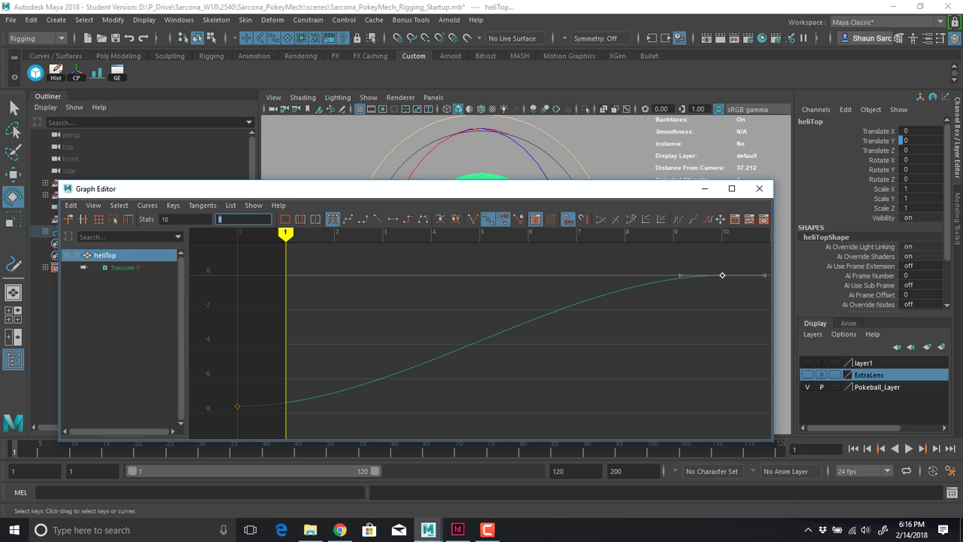
# Raise the incoming tangent of heliTop's last Translate Y key so the curve overshoots, and move that key to 8
pyautogui.click(681, 276)
pyautogui.press('w')
pyautogui.moveTo(681, 276); pyautogui.dragTo(683, 252, button='middle')
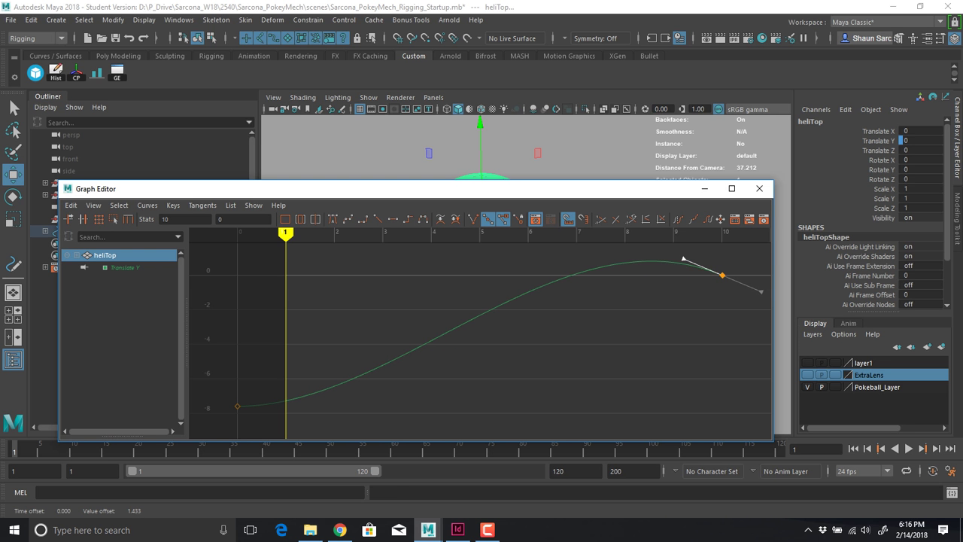
pyautogui.click(723, 275)
pyautogui.moveTo(181, 219); pyautogui.dragTo(154, 219)
pyautogui.write('8')
pyautogui.press('Return')
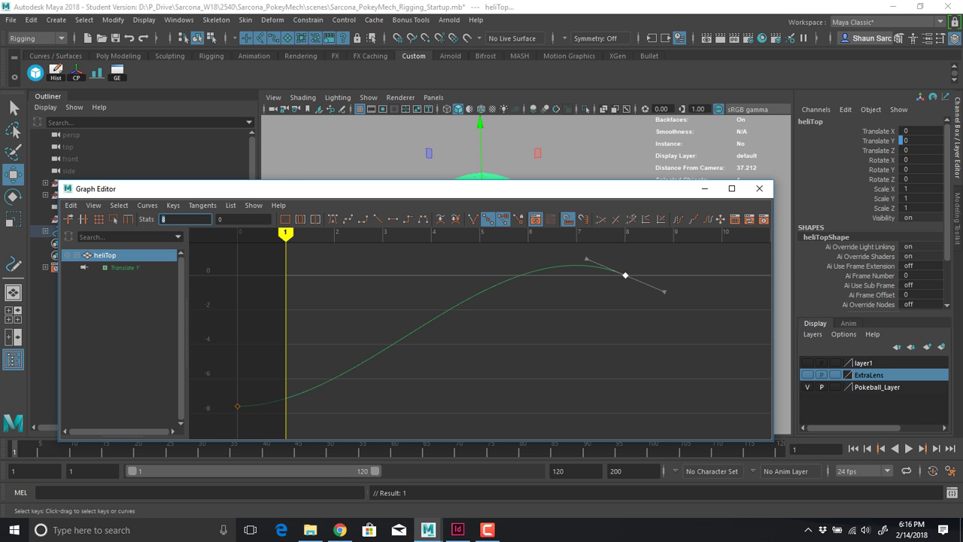
# Steepen the outgoing tangent of heliTop's first Translate Y key so the rise starts faster, and minimize the Graph Editor
pyautogui.moveTo(228, 379); pyautogui.dragTo(299, 417)
pyautogui.moveTo(293, 412); pyautogui.dragTo(294, 367, button='middle')
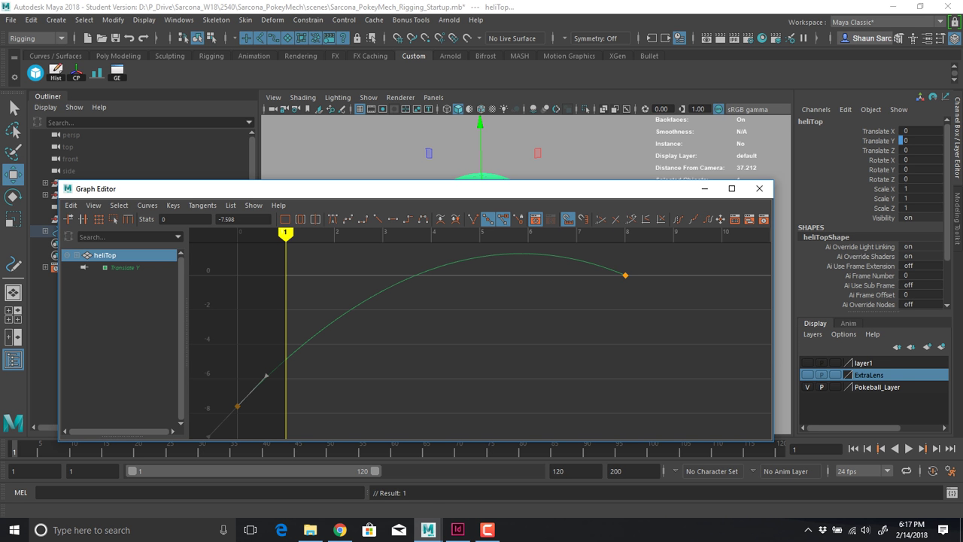
pyautogui.click(705, 189)
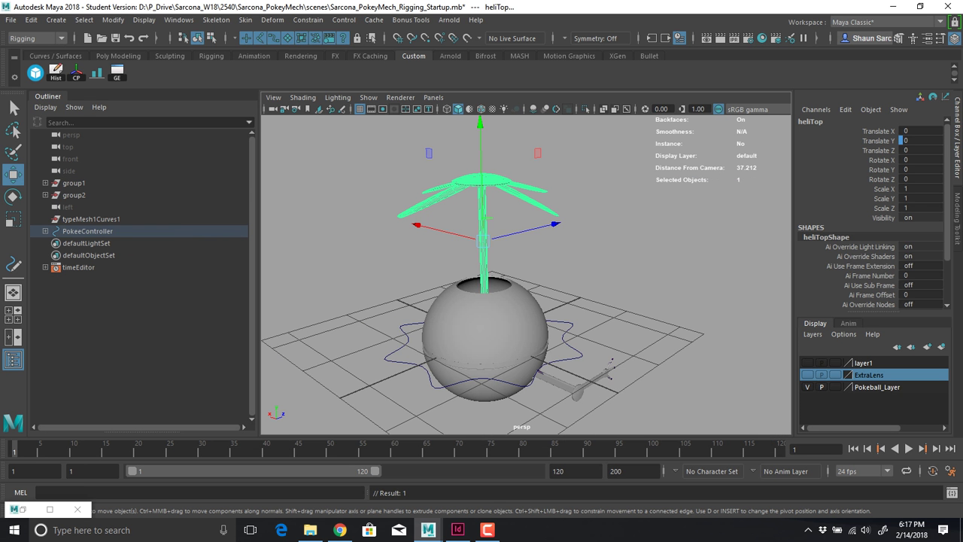
# Test the reshaped rise by setting PokeeController's Propeller Up to 0 and scrubbing it up to 9.9
pyautogui.click(87, 231)
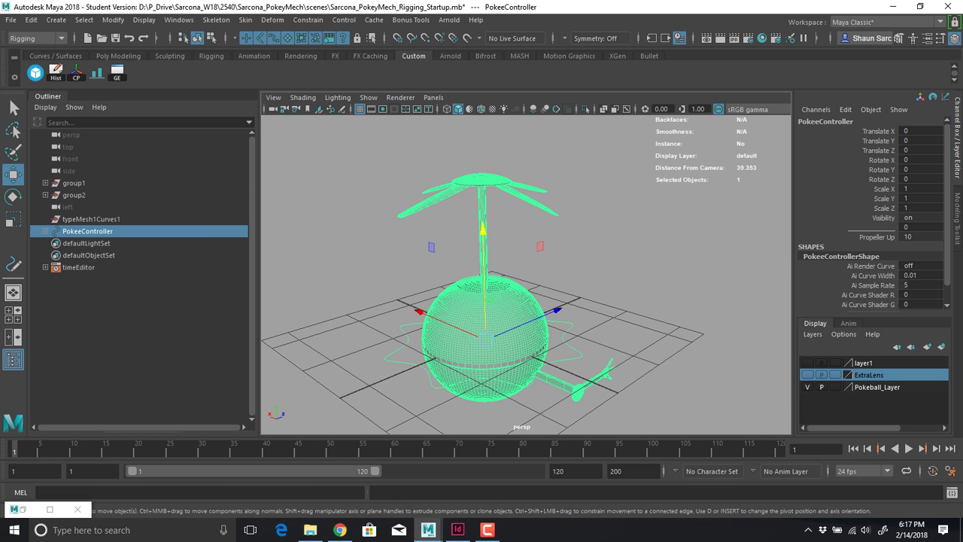
pyautogui.click(921, 237)
pyautogui.write('0')
pyautogui.press('Return')
pyautogui.click(877, 237)
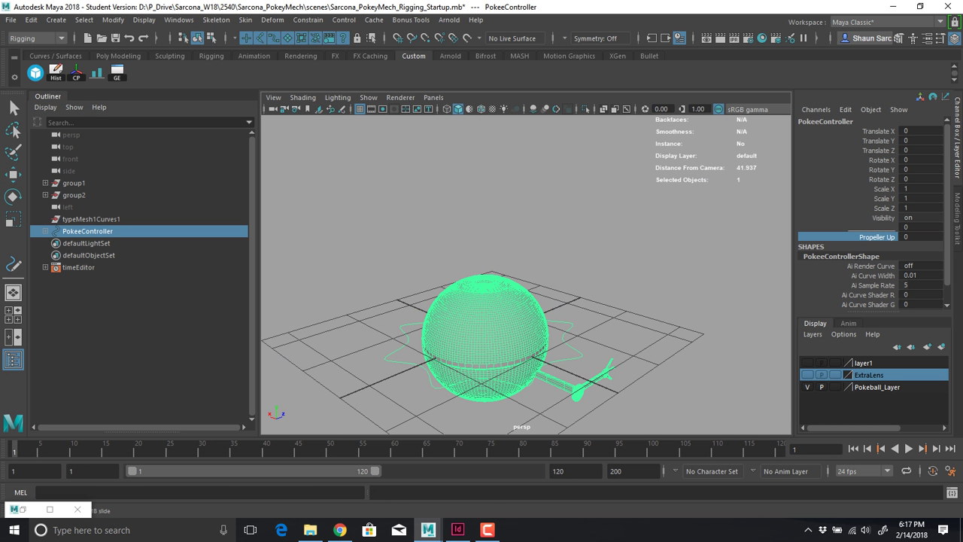
pyautogui.moveTo(617, 255); pyautogui.dragTo(653, 256, button='middle')
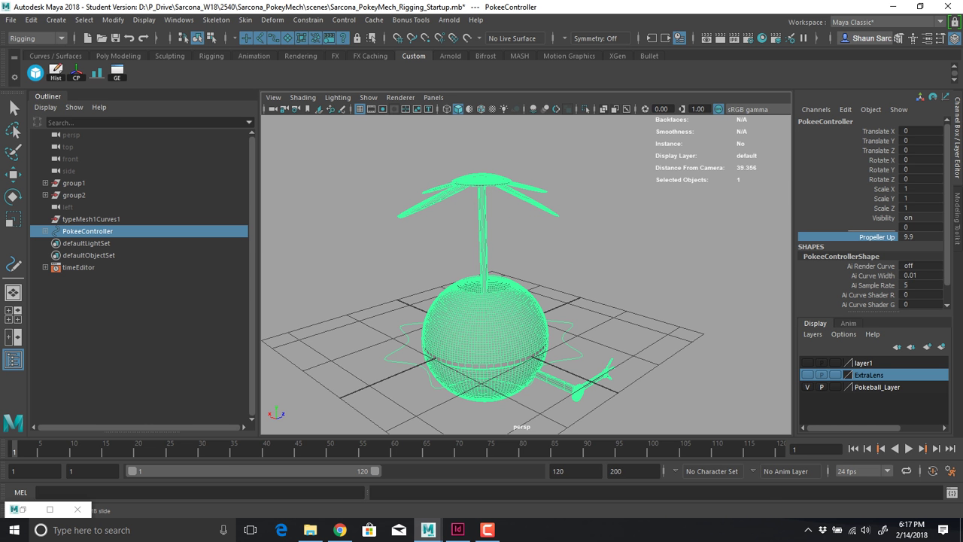
# Exaggerate the overshoot of heliTop's Translate Y curve by raising the last key's incoming tangent much higher
pyautogui.click(23, 509)
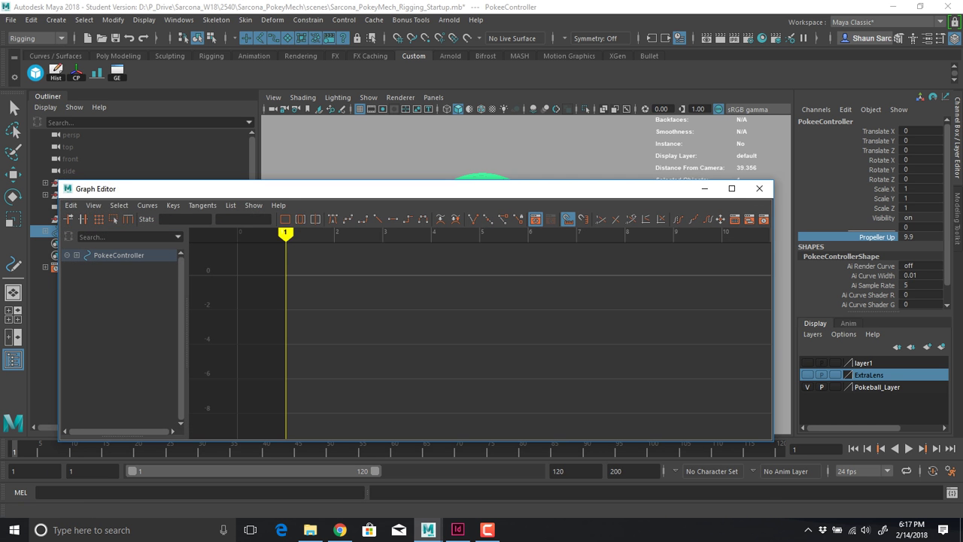
pyautogui.moveTo(416, 189); pyautogui.dragTo(411, 237)
pyautogui.click(482, 180)
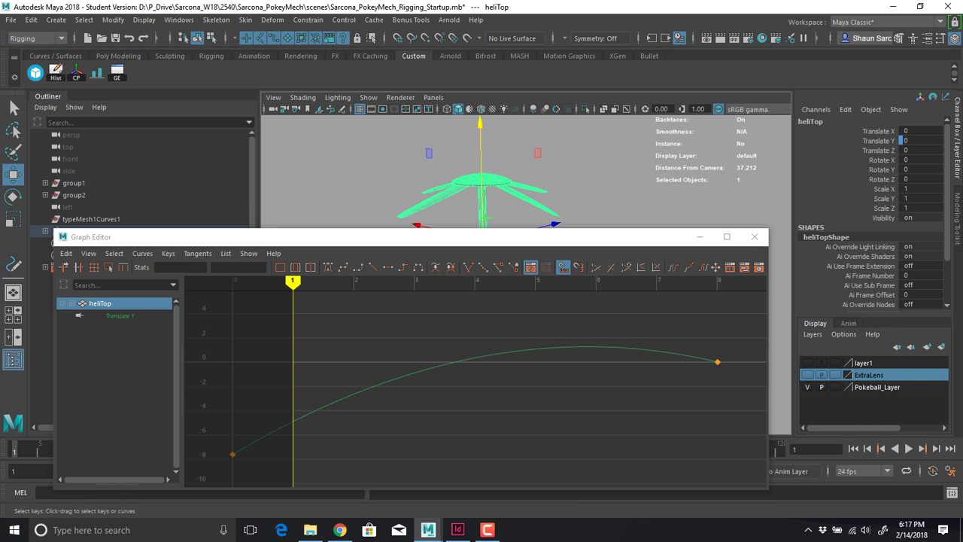
pyautogui.click(482, 356)
pyautogui.moveTo(683, 355); pyautogui.dragTo(684, 355)
pyautogui.moveTo(684, 355); pyautogui.dragTo(684, 316, button='middle')
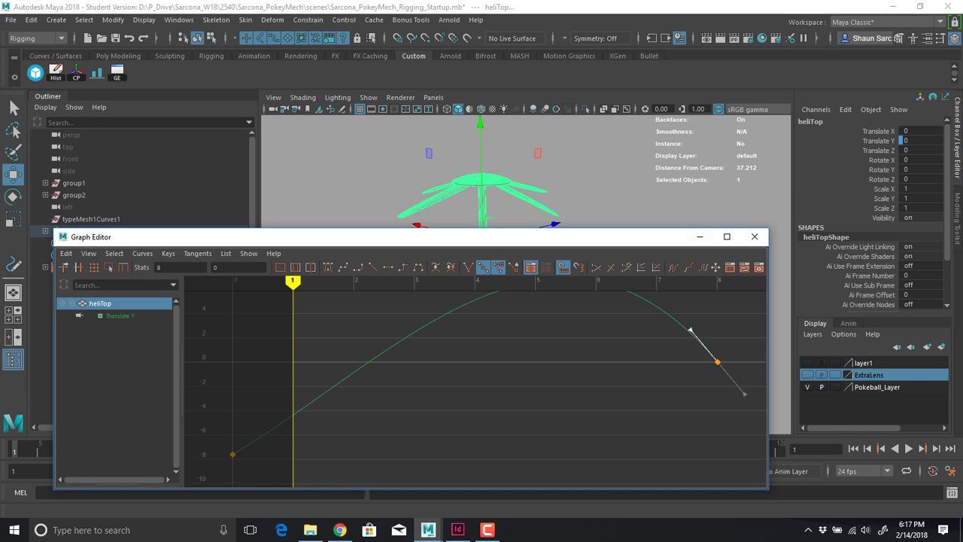
# Uncover the model and test the exaggerated overshoot by scrubbing PokeeController's Propeller Up to 10
pyautogui.moveTo(638, 237); pyautogui.dragTo(593, 479)
pyautogui.click(580, 356)
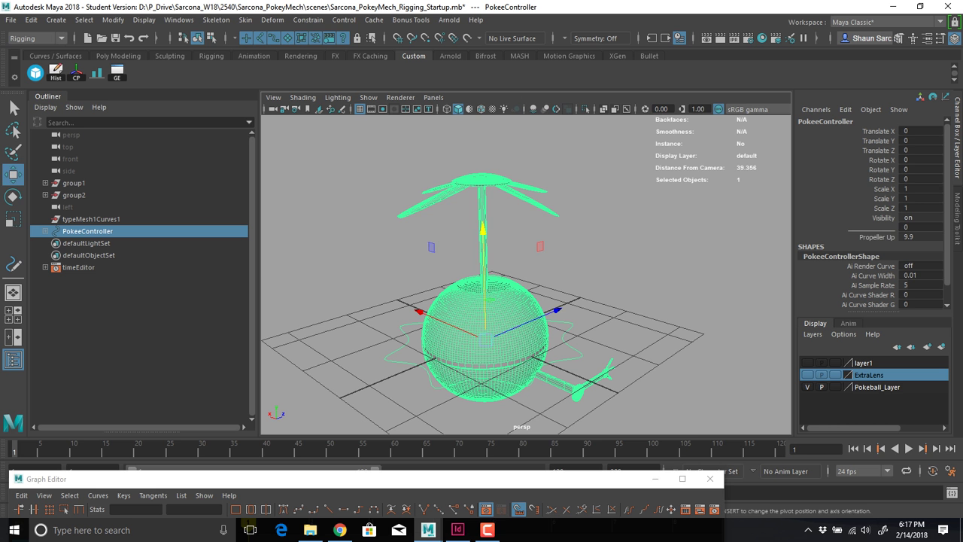
pyautogui.click(877, 237)
pyautogui.moveTo(677, 264)
pyautogui.mouseDown(button='middle')
pyautogui.moveTo(598, 264)
pyautogui.moveTo(677, 263)
pyautogui.mouseUp(button='middle')
# Reduce heliTop's Translate Y overshoot by lowering the last key's incoming tangent, and minimize the Graph Editor
pyautogui.moveTo(248, 479); pyautogui.dragTo(320, 318)
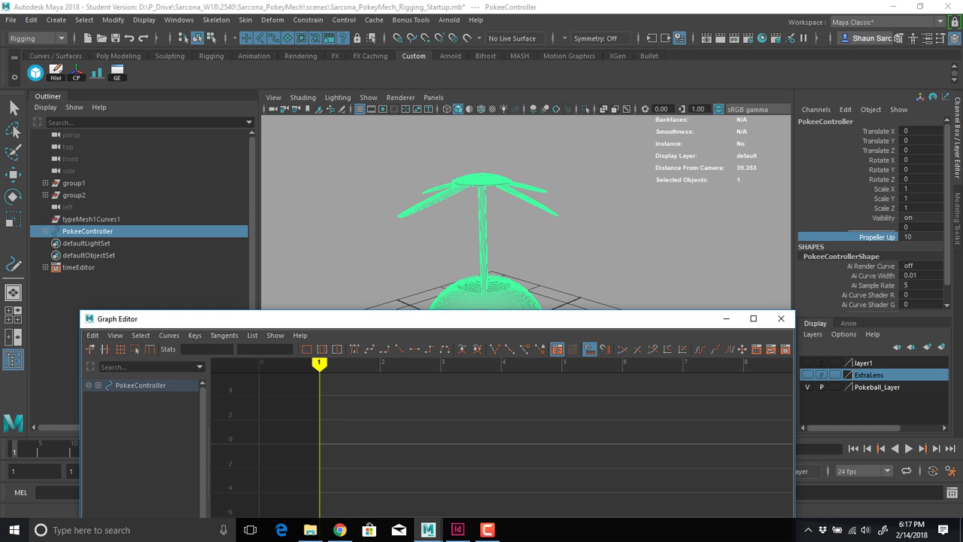
pyautogui.click(483, 182)
pyautogui.moveTo(610, 428); pyautogui.dragTo(762, 511)
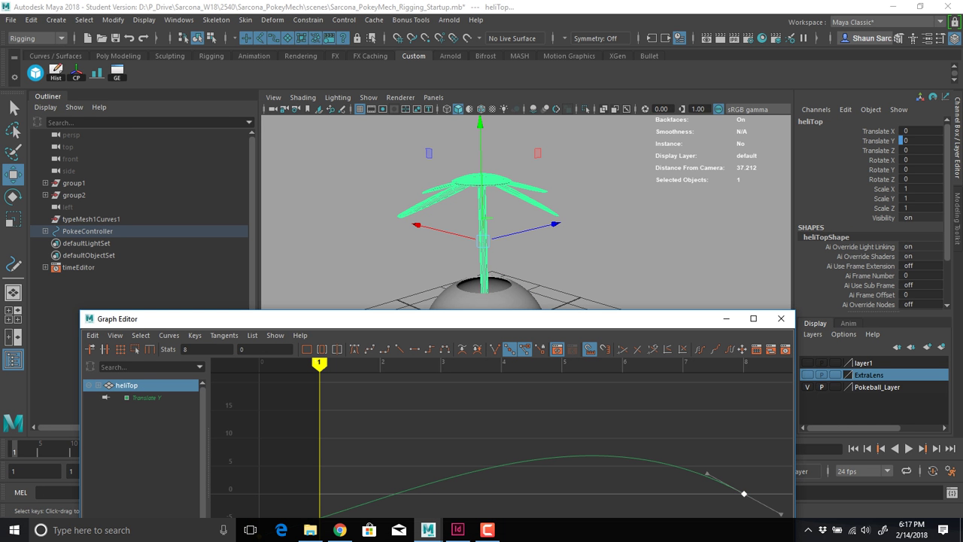
pyautogui.moveTo(696, 456); pyautogui.dragTo(726, 478)
pyautogui.moveTo(708, 473); pyautogui.dragTo(706, 486, button='middle')
pyautogui.click(726, 318)
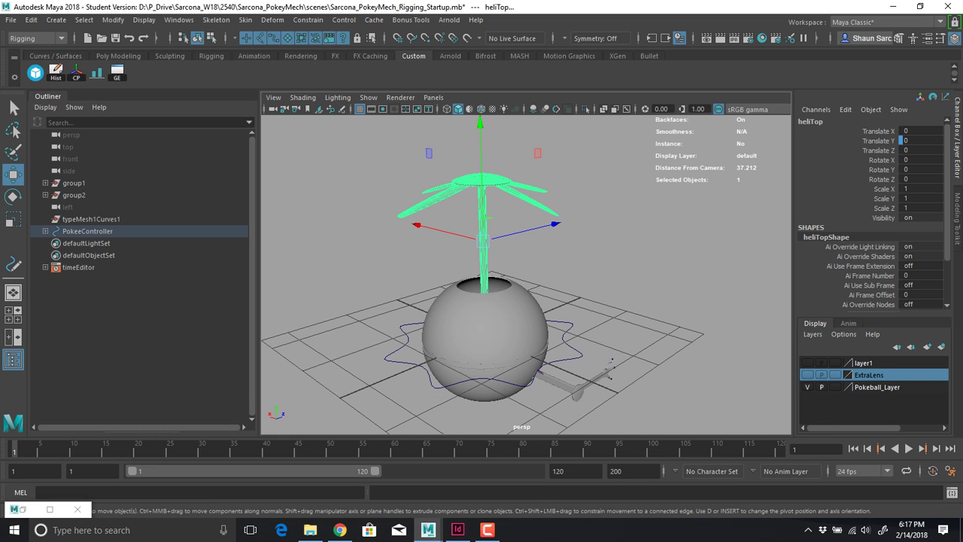
# Check the propeller partway through its rise by scrubbing PokeeController's Propeller Up to 4.8
pyautogui.click(571, 325)
pyautogui.click(877, 237)
pyautogui.moveTo(708, 253); pyautogui.dragTo(667, 252, button='middle')
pyautogui.keyDown('alt'); pyautogui.moveTo(667, 252); pyautogui.dragTo(638, 239); pyautogui.keyUp('alt')
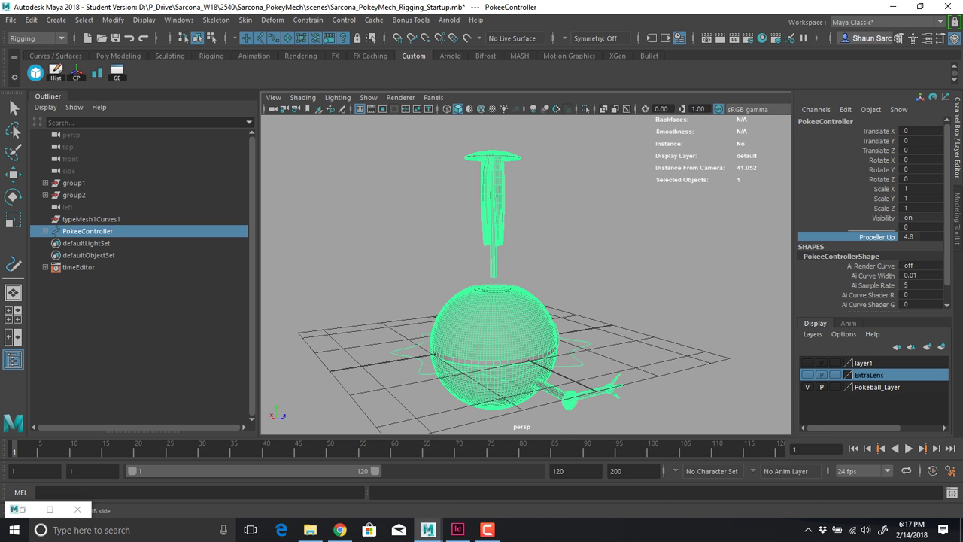
# Flatten the last key's tangent on heliTop's Translate Y curve further so the rod stays inside the ball, and minimize the Graph Editor
pyautogui.click(50, 509)
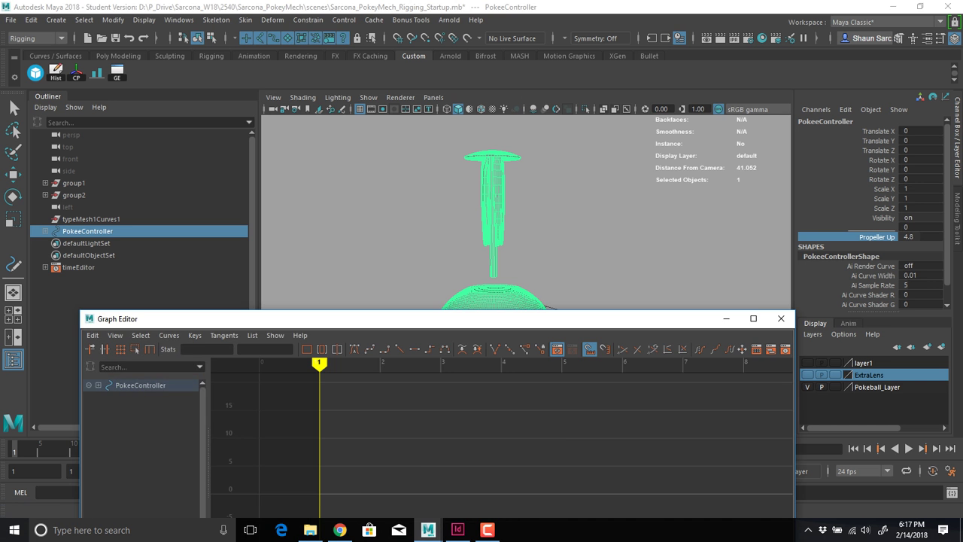
pyautogui.click(493, 199)
pyautogui.click(745, 462)
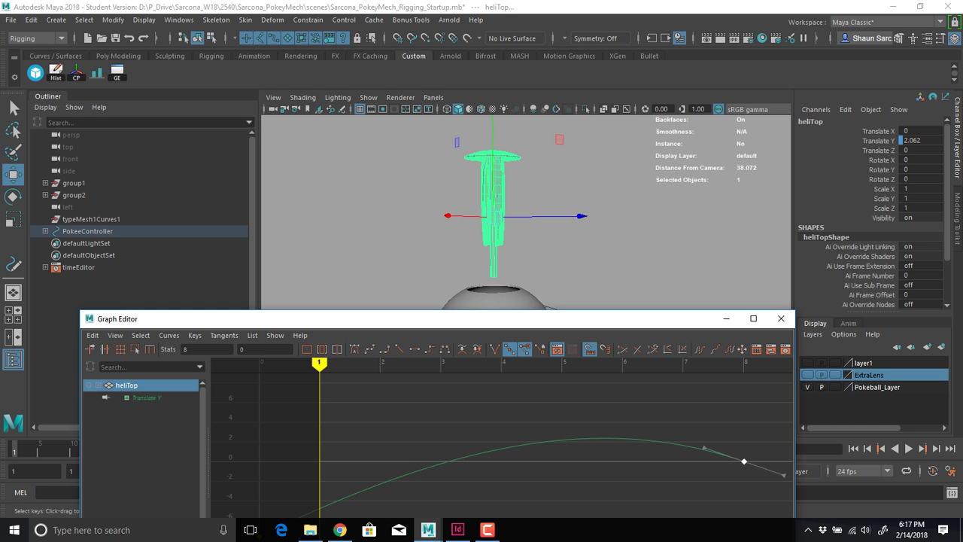
pyautogui.moveTo(671, 425); pyautogui.dragTo(714, 460)
pyautogui.moveTo(714, 460); pyautogui.dragTo(714, 466, button='middle')
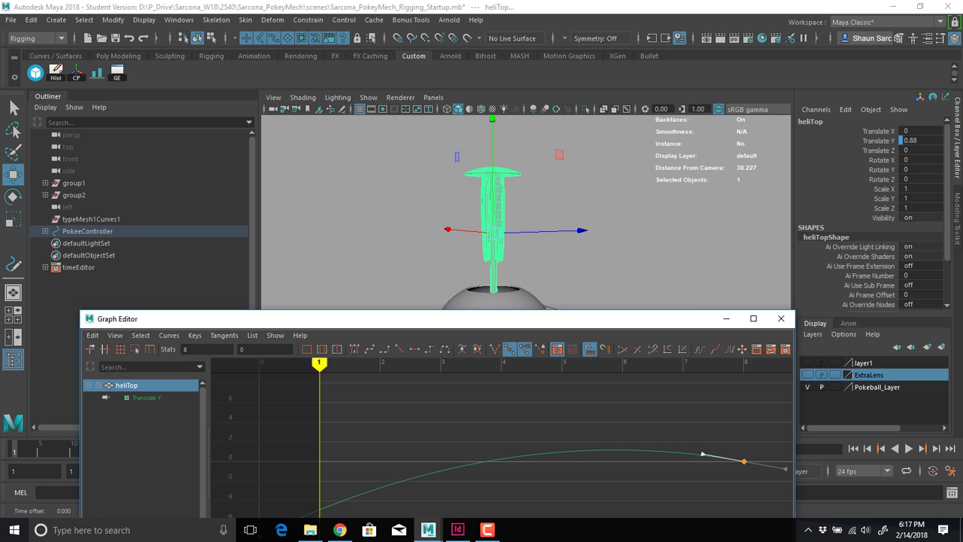
pyautogui.click(726, 319)
# Scrub PokeeController's Propeller Up to 9.1 and examine the raised rod and opening blades from several angles
pyautogui.click(87, 231)
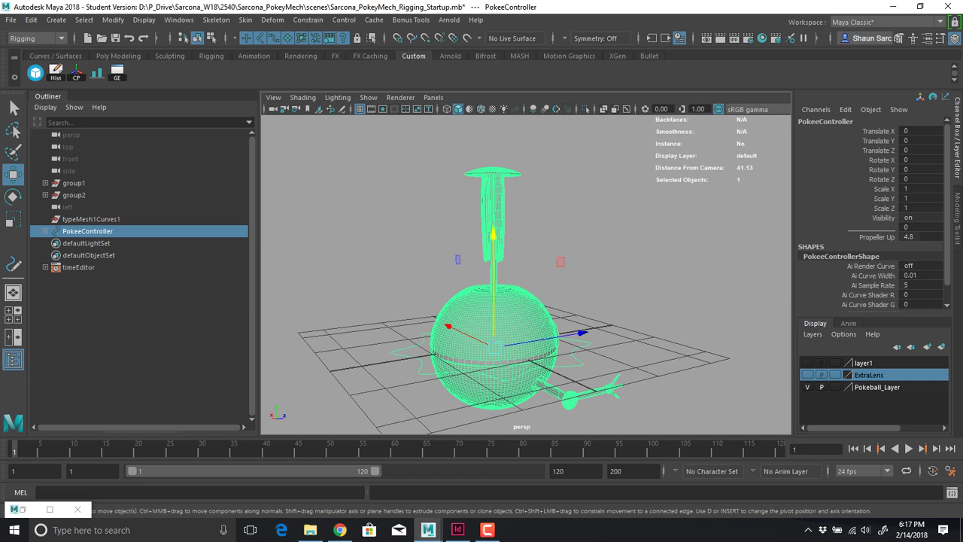
pyautogui.click(876, 238)
pyautogui.moveTo(639, 256); pyautogui.dragTo(663, 256, button='middle')
pyautogui.keyDown('alt'); pyautogui.moveTo(663, 256); pyautogui.dragTo(559, 242); pyautogui.keyUp('alt')
pyautogui.keyDown('alt'); pyautogui.moveTo(560, 242); pyautogui.dragTo(439, 237, button='middle'); pyautogui.keyUp('alt')
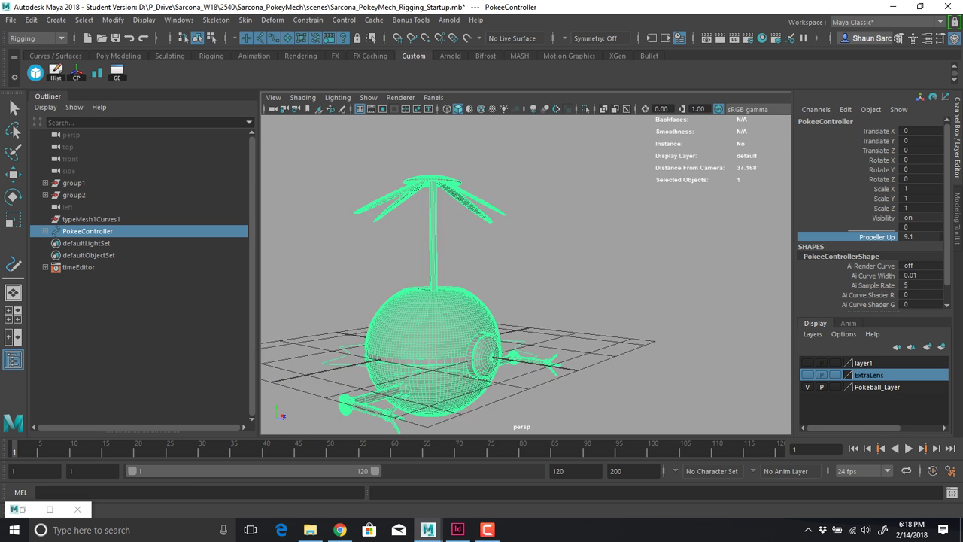
pyautogui.keyDown('alt'); pyautogui.moveTo(440, 237); pyautogui.dragTo(519, 249, button='right'); pyautogui.keyUp('alt')
pyautogui.keyDown('alt'); pyautogui.moveTo(520, 248); pyautogui.dragTo(604, 269, button='middle'); pyautogui.keyUp('alt')
pyautogui.keyDown('alt'); pyautogui.moveTo(604, 269); pyautogui.dragTo(587, 237); pyautogui.keyUp('alt')
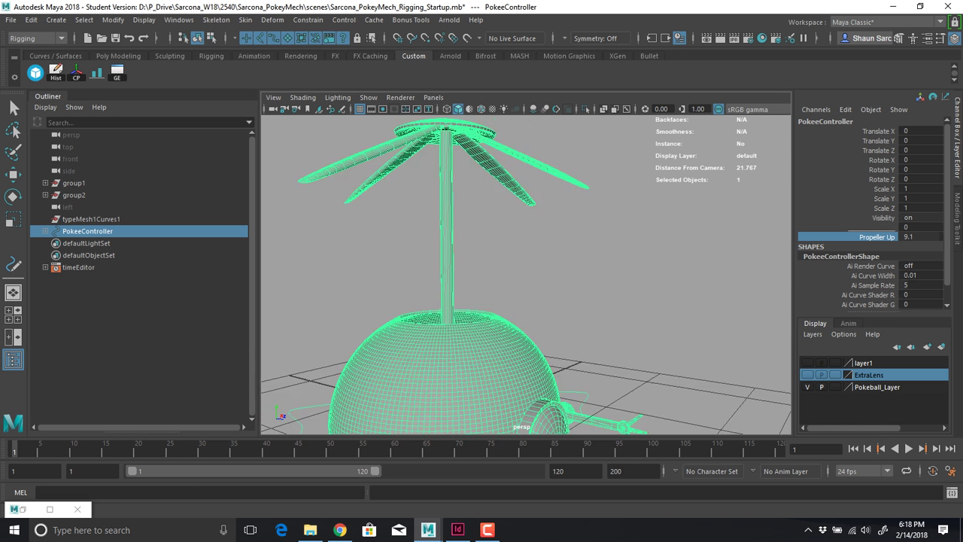
pyautogui.keyDown('alt'); pyautogui.moveTo(587, 237); pyautogui.dragTo(520, 181, button='right'); pyautogui.keyUp('alt')
pyautogui.keyDown('alt'); pyautogui.moveTo(519, 180); pyautogui.dragTo(518, 211); pyautogui.keyUp('alt')
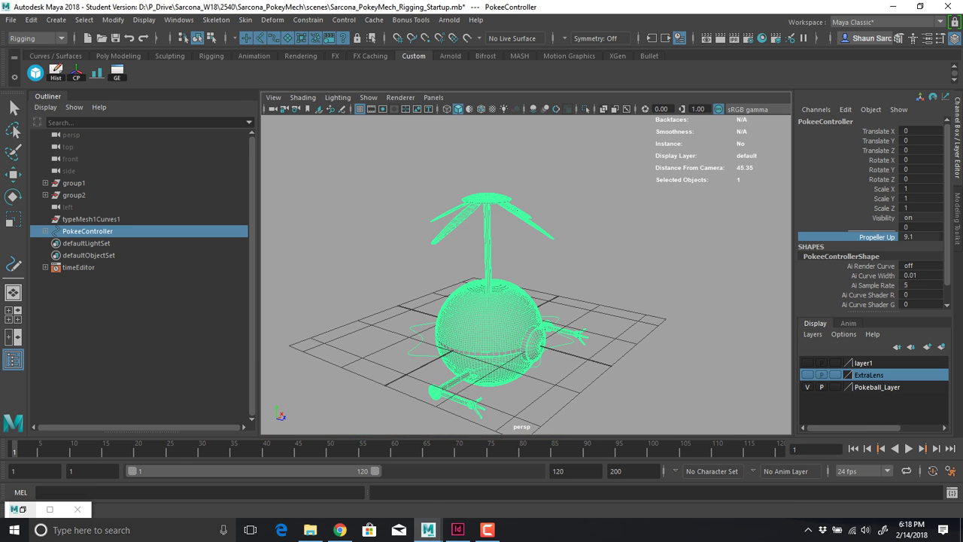
# Select all propeller parts and show their driven curves together in the Graph Editor
pyautogui.click(23, 509)
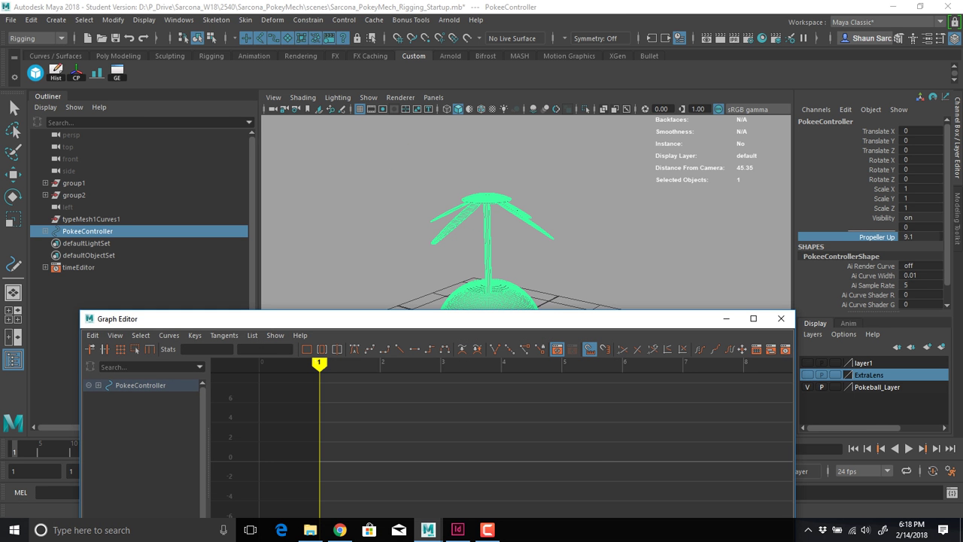
pyautogui.moveTo(445, 178); pyautogui.dragTo(515, 210)
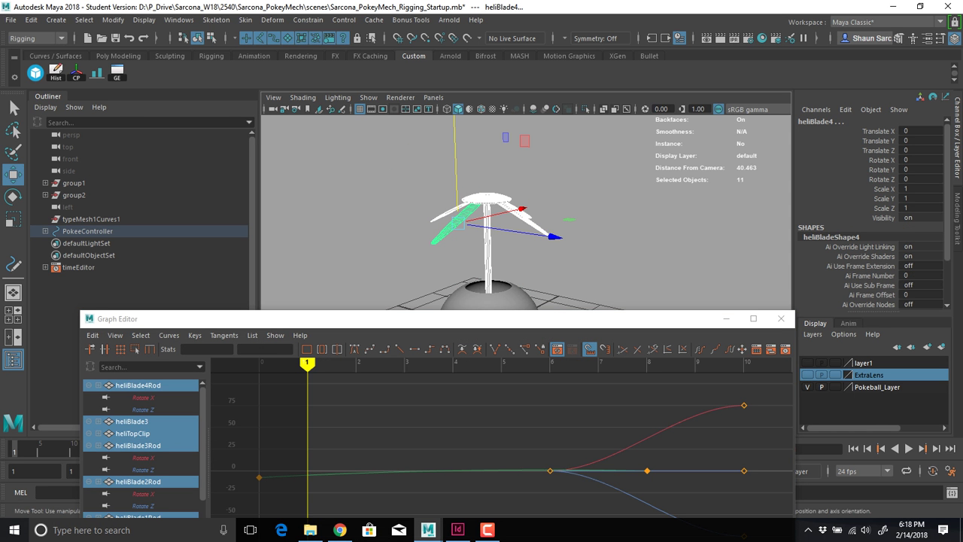
pyautogui.click(587, 188)
pyautogui.hotkey('ctrl', 'z')
pyautogui.moveTo(436, 319); pyautogui.dragTo(435, 99)
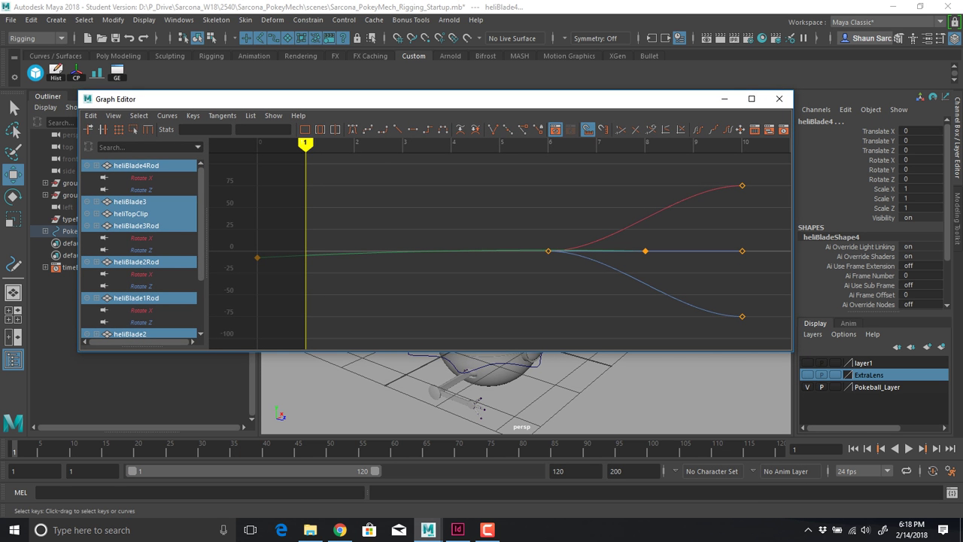
# Isolate the four blade rods' curves in the Graph Editor and move their first keys from 6 to 4
pyautogui.click(137, 166)
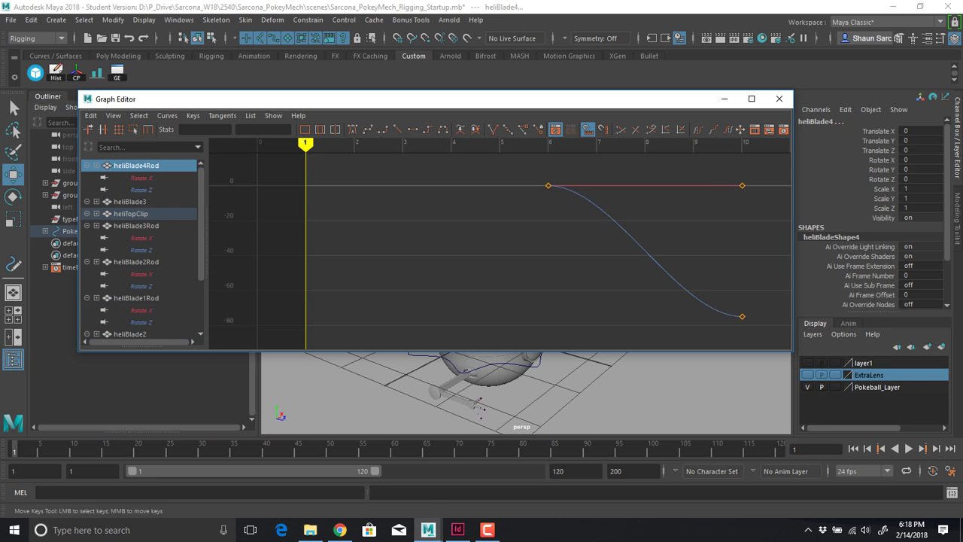
pyautogui.keyDown('ctrl'); pyautogui.click(137, 226); pyautogui.keyUp('ctrl')
pyautogui.keyDown('ctrl'); pyautogui.click(137, 262); pyautogui.keyUp('ctrl')
pyautogui.keyDown('ctrl'); pyautogui.click(137, 298); pyautogui.keyUp('ctrl')
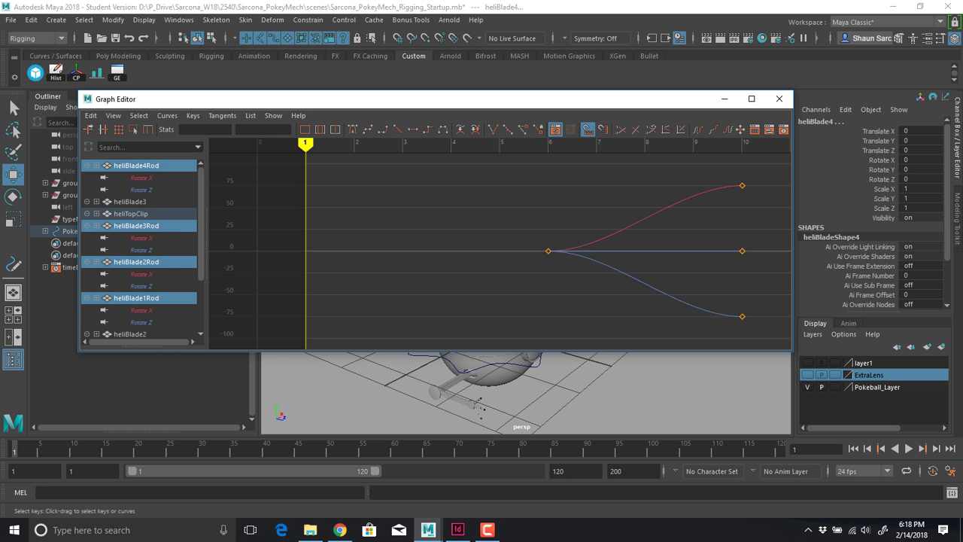
pyautogui.moveTo(530, 232); pyautogui.dragTo(569, 271)
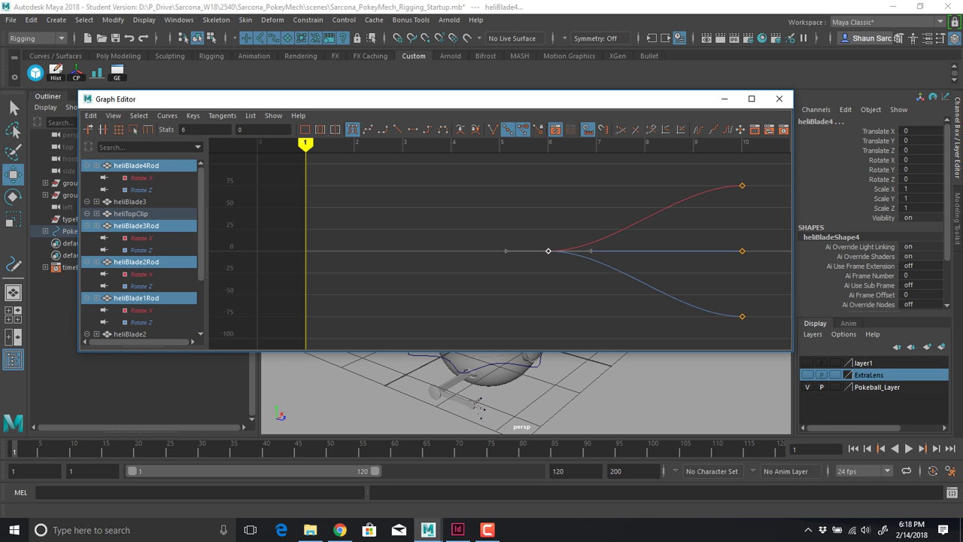
pyautogui.doubleClick(185, 129)
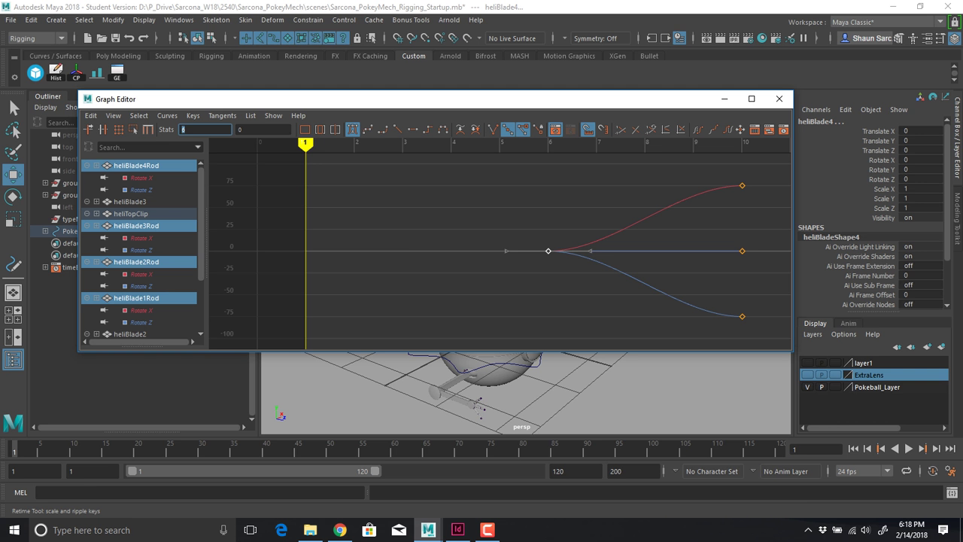
pyautogui.write('4')
pyautogui.press('Return')
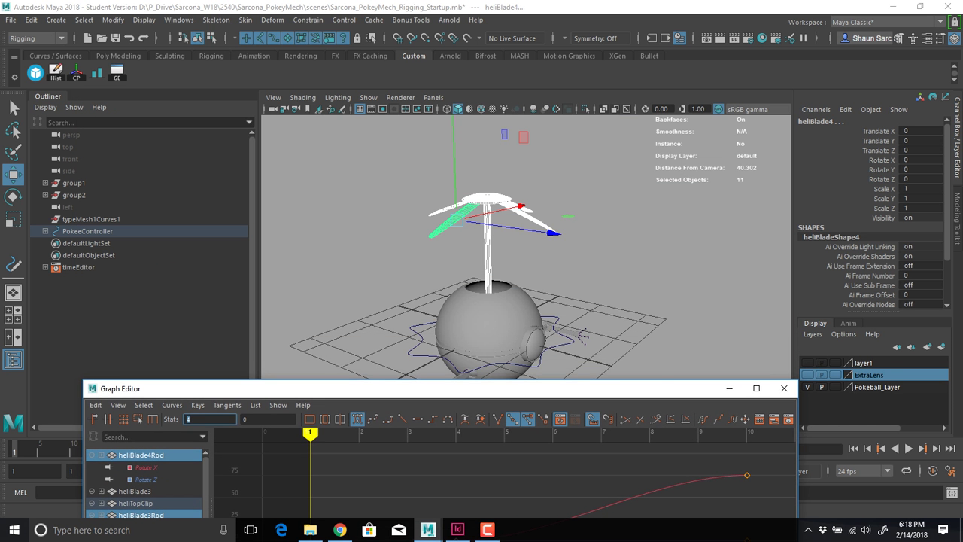
# Scrub PokeeController's Propeller Up down to 2.4 and back up to 10 to check the blades' unfolding
pyautogui.keyDown('alt'); pyautogui.moveTo(421, 328); pyautogui.dragTo(406, 308, button='middle'); pyautogui.keyUp('alt')
pyautogui.click(406, 309)
pyautogui.click(877, 237)
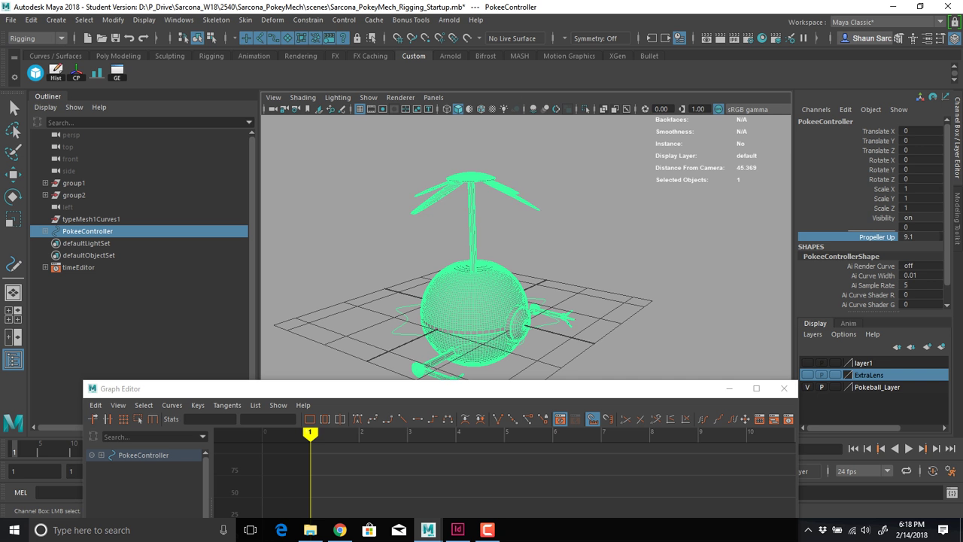
pyautogui.moveTo(640, 249); pyautogui.dragTo(493, 248, button='middle')
pyautogui.moveTo(775, 236); pyautogui.dragTo(771, 236, button='middle')
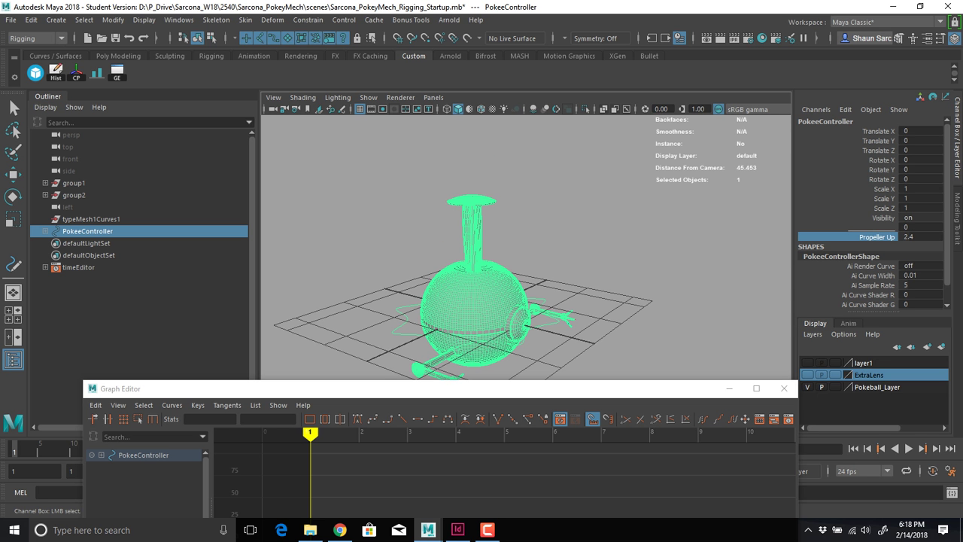
pyautogui.moveTo(489, 248); pyautogui.dragTo(648, 248, button='middle')
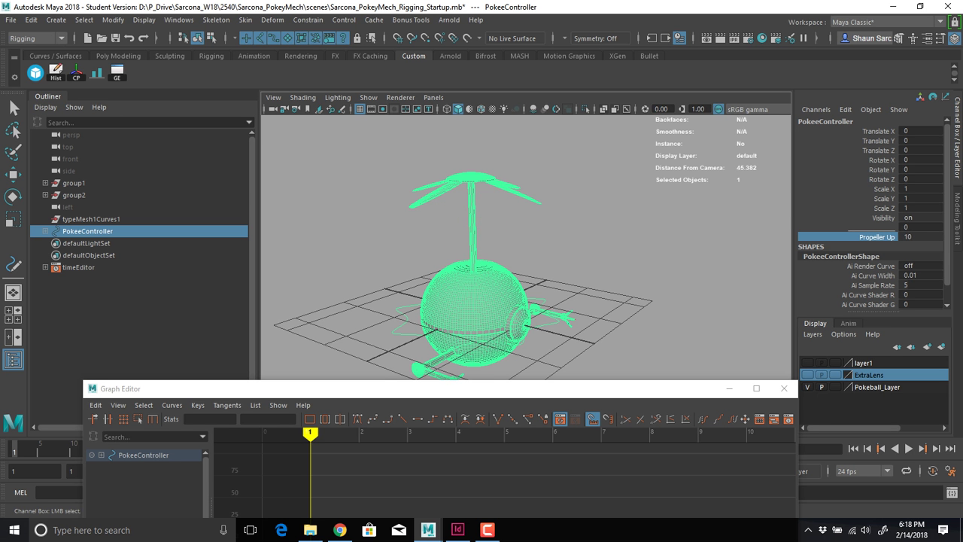
# Select the propeller parts, move the blade rods' starting rotation keys to 2, and close the Graph Editor
pyautogui.press('w')
pyautogui.moveTo(395, 150); pyautogui.dragTo(555, 233)
pyautogui.moveTo(451, 388); pyautogui.dragTo(460, 129)
pyautogui.moveTo(450, 264); pyautogui.dragTo(480, 297)
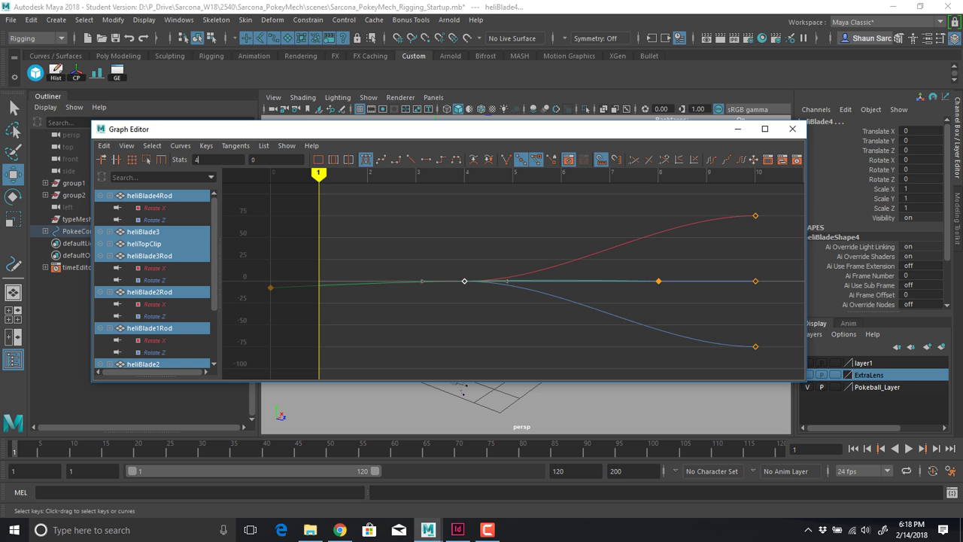
pyautogui.doubleClick(202, 160)
pyautogui.write('2')
pyautogui.press('Tab')
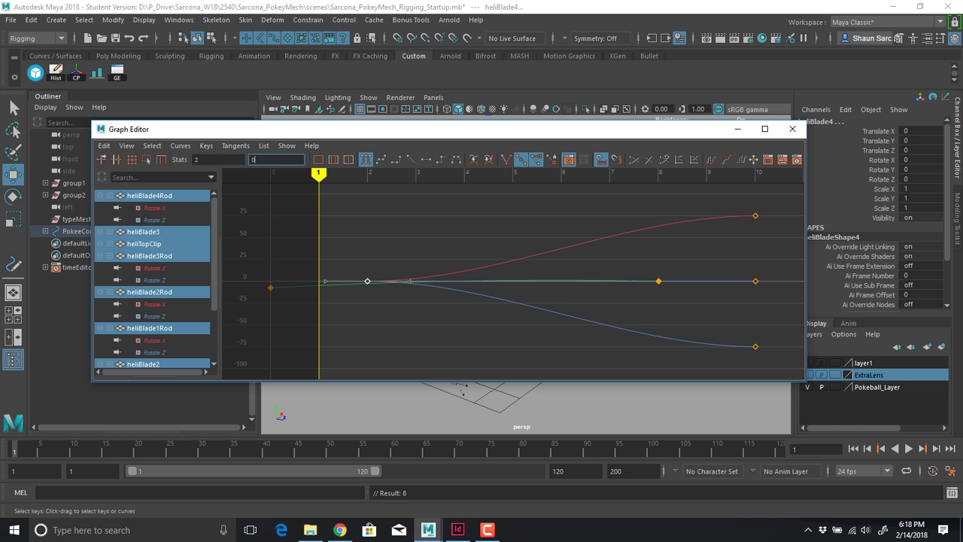
pyautogui.click(792, 129)
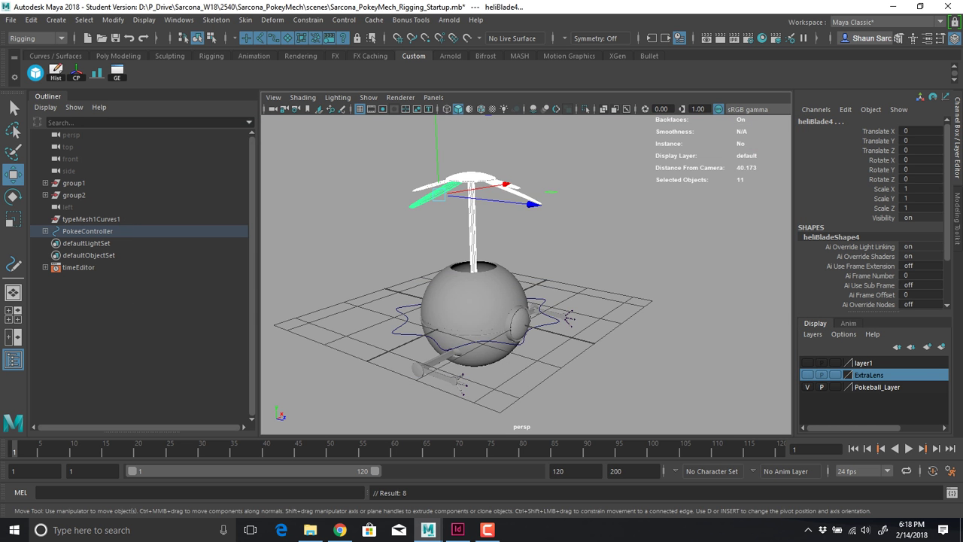
# Scrub PokeeController's Propeller Up, ending at 10, and examine the propeller's motion from several angles
pyautogui.click(662, 233)
pyautogui.click(557, 322)
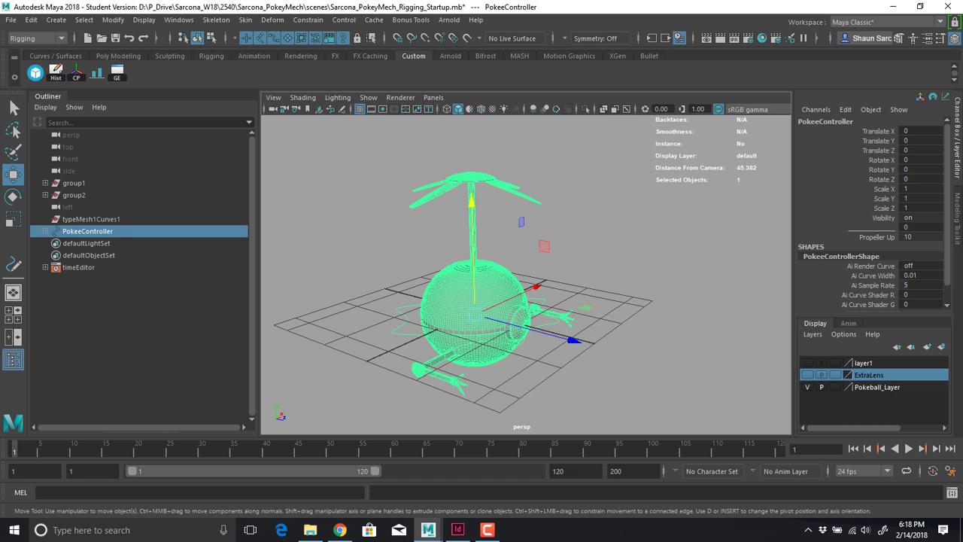
pyautogui.click(877, 237)
pyautogui.moveTo(677, 256)
pyautogui.mouseDown(button='middle')
pyautogui.moveTo(598, 256)
pyautogui.moveTo(678, 256)
pyautogui.mouseUp(button='middle')
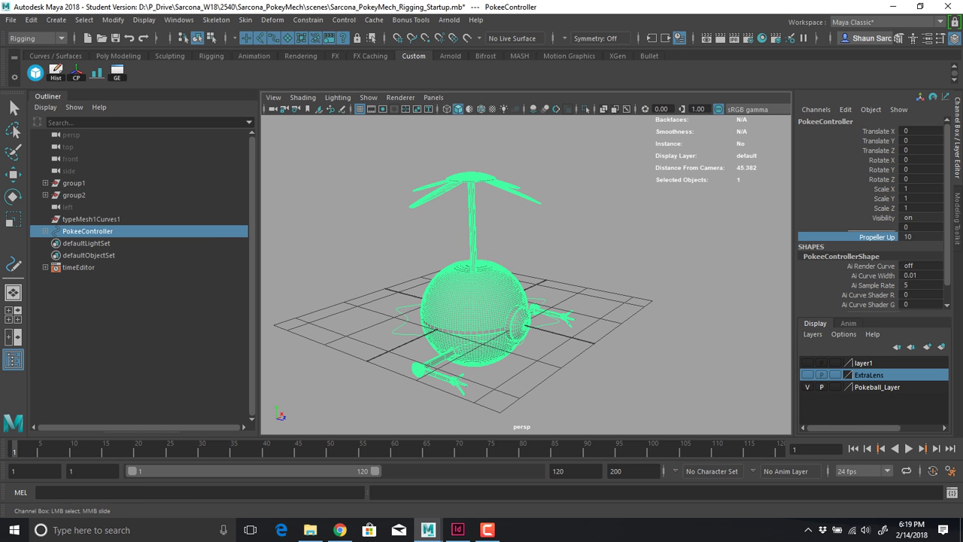
pyautogui.keyDown('alt'); pyautogui.moveTo(617, 278); pyautogui.dragTo(535, 252); pyautogui.keyUp('alt')
pyautogui.moveTo(603, 256)
pyautogui.mouseDown(button='middle')
pyautogui.moveTo(519, 256)
pyautogui.moveTo(602, 256)
pyautogui.mouseUp(button='middle')
pyautogui.keyDown('alt'); pyautogui.moveTo(519, 286); pyautogui.dragTo(564, 324); pyautogui.keyUp('alt')
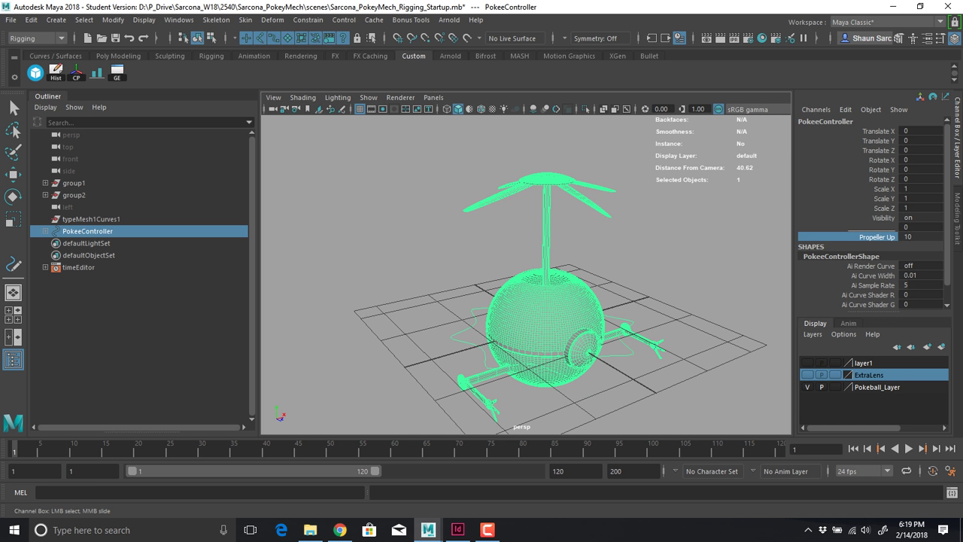
pyautogui.keyDown('alt'); pyautogui.moveTo(565, 324); pyautogui.dragTo(510, 319, button='middle'); pyautogui.keyUp('alt')
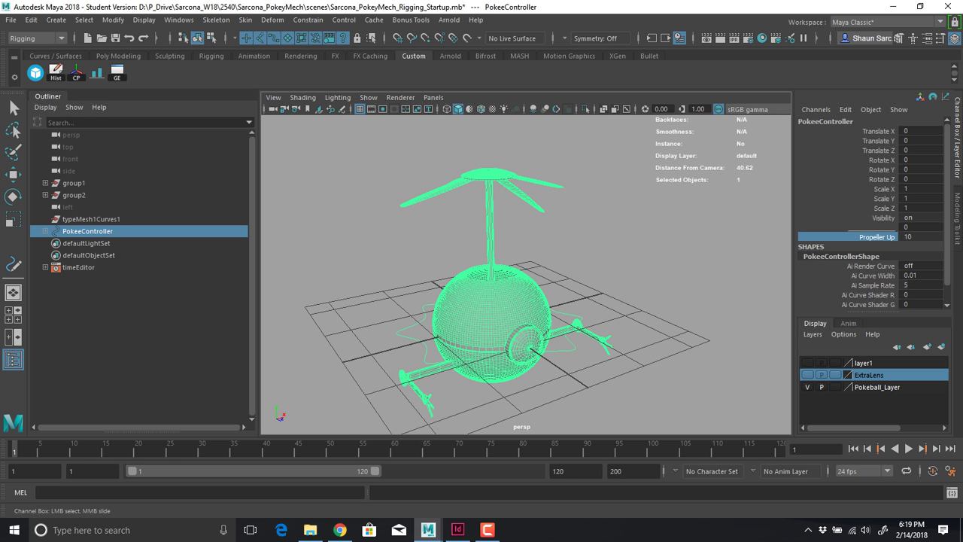
# Select heliTop, try rotating it about Y by roughly 28 degrees, and undo the rotation
pyautogui.click(491, 225)
pyautogui.press('w')
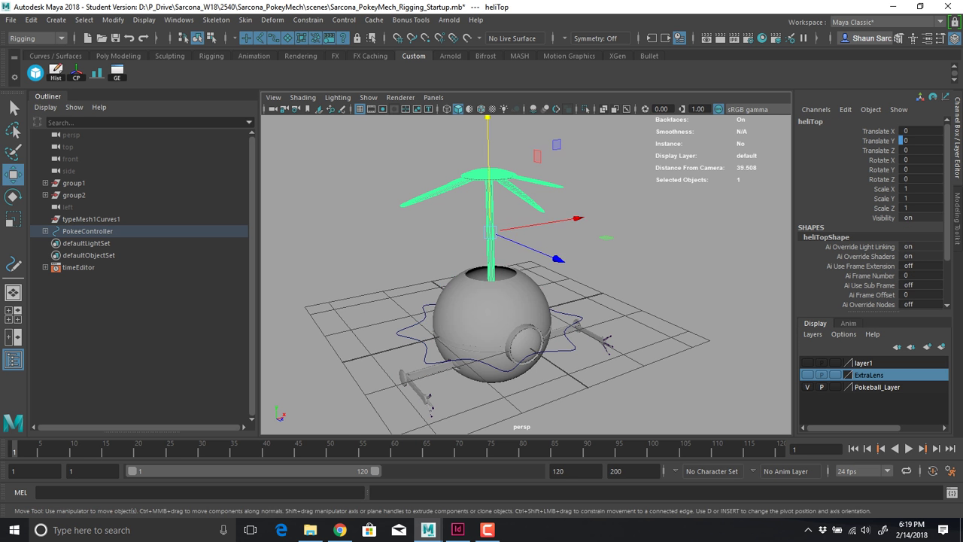
pyautogui.press('e')
pyautogui.moveTo(535, 262); pyautogui.dragTo(483, 264)
pyautogui.hotkey('ctrl', 'z')
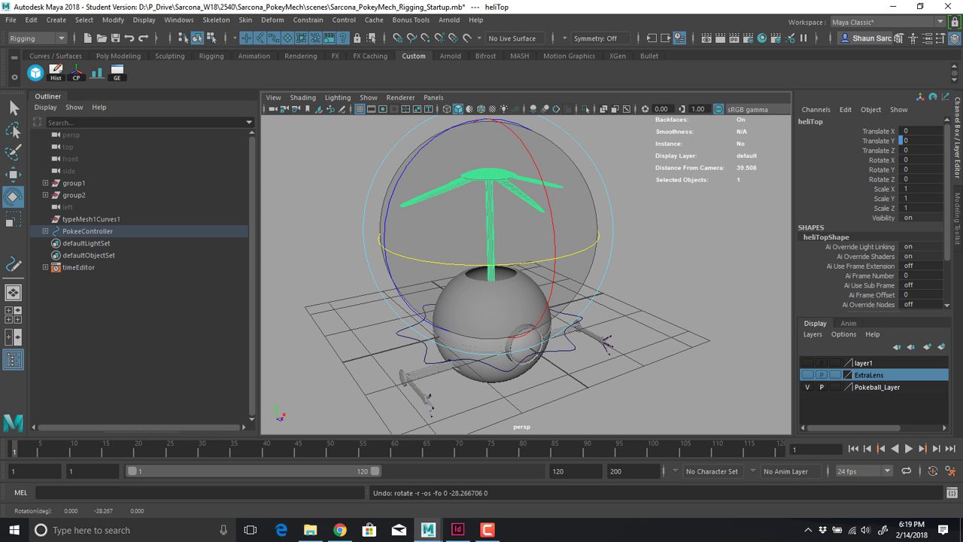
# Open the Expression Editor for heliTop's Rotate Y, and reposition and enlarge it for entering an expression
pyautogui.click(882, 170)
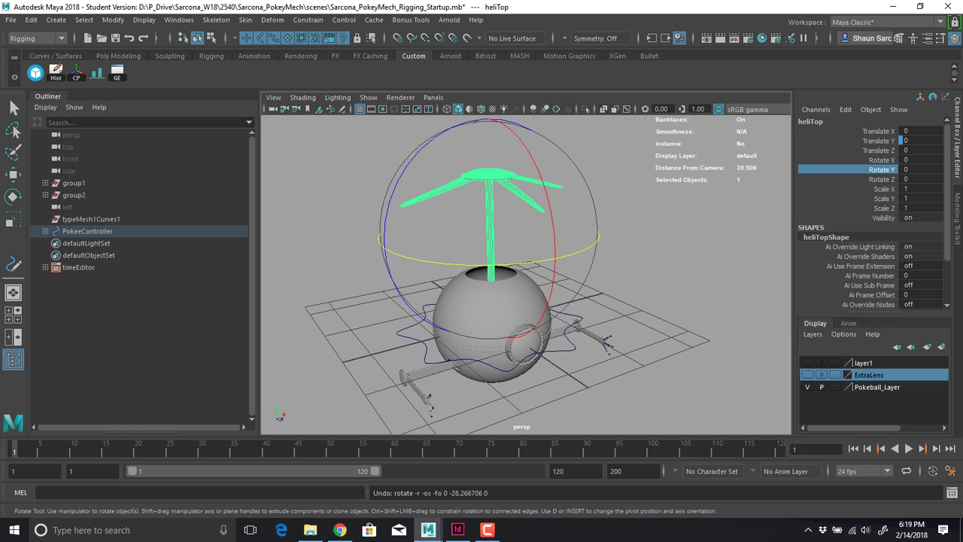
pyautogui.click(846, 110)
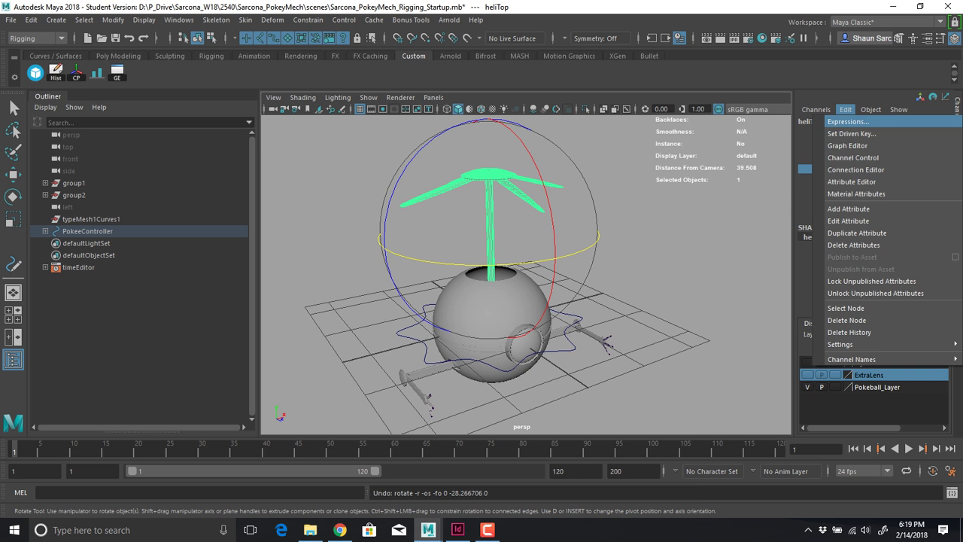
pyautogui.click(848, 121)
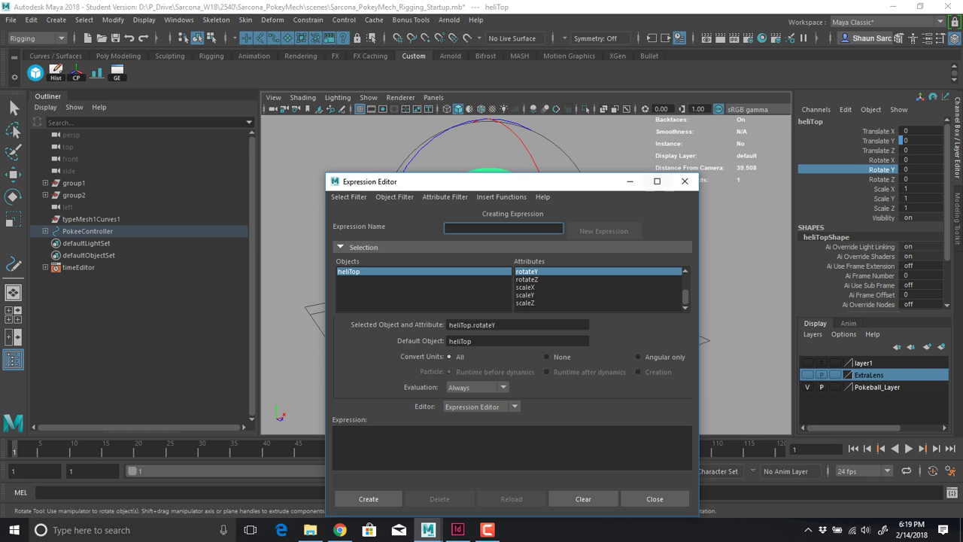
pyautogui.moveTo(595, 173); pyautogui.dragTo(593, 53)
pyautogui.moveTo(579, 62); pyautogui.dragTo(553, 70)
pyautogui.click(308, 319)
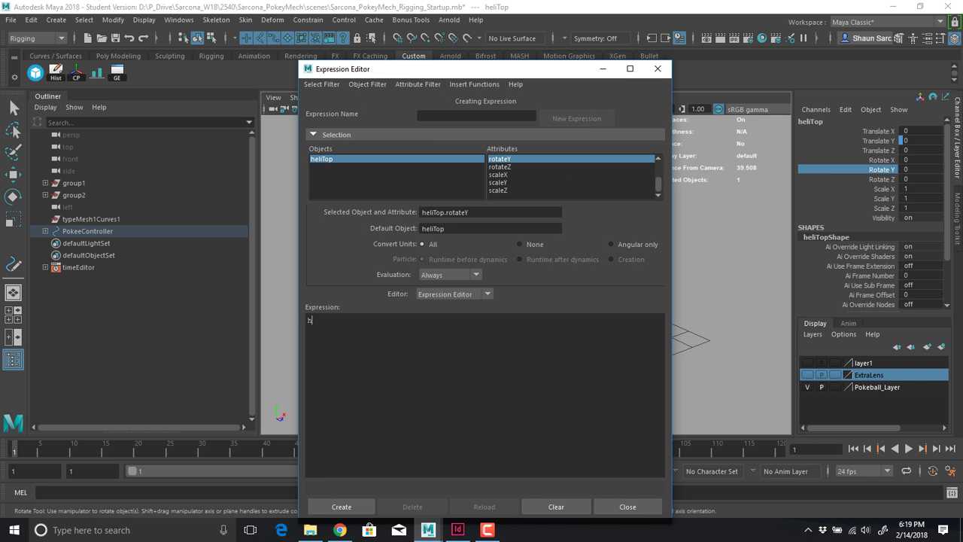
# Enlarge the expression text, enter heliTop.ry=time; and widen the Expression Editor to fit it
pyautogui.keyDown('ctrl'); pyautogui.scroll(20, 485, 395); pyautogui.keyUp('ctrl')
pyautogui.write('heli')
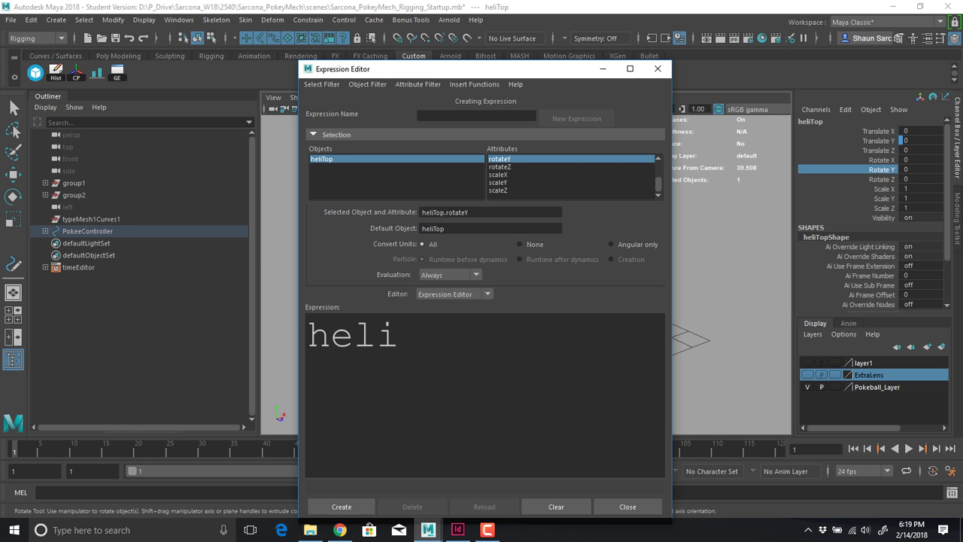
pyautogui.write('Top.t')
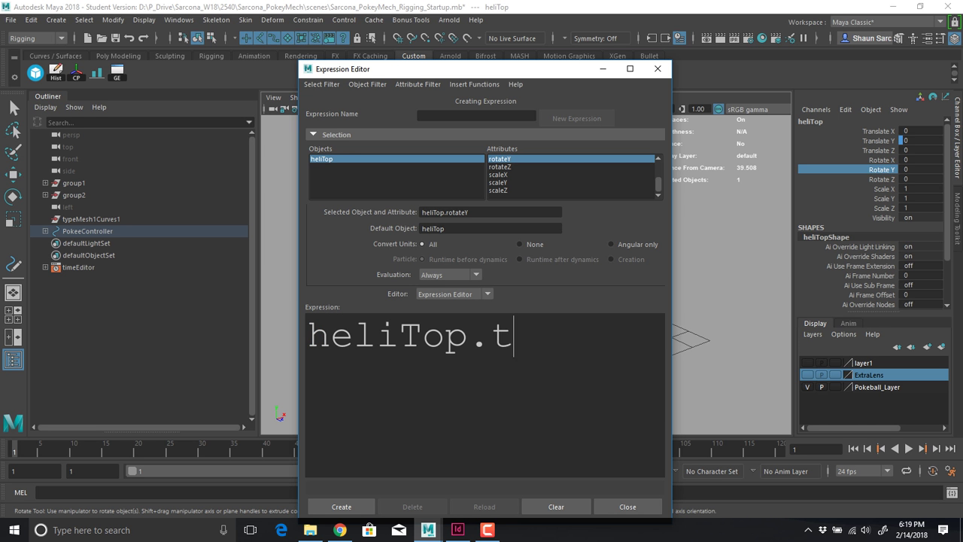
pyautogui.press('BackSpace')
pyautogui.write('ry=time;')
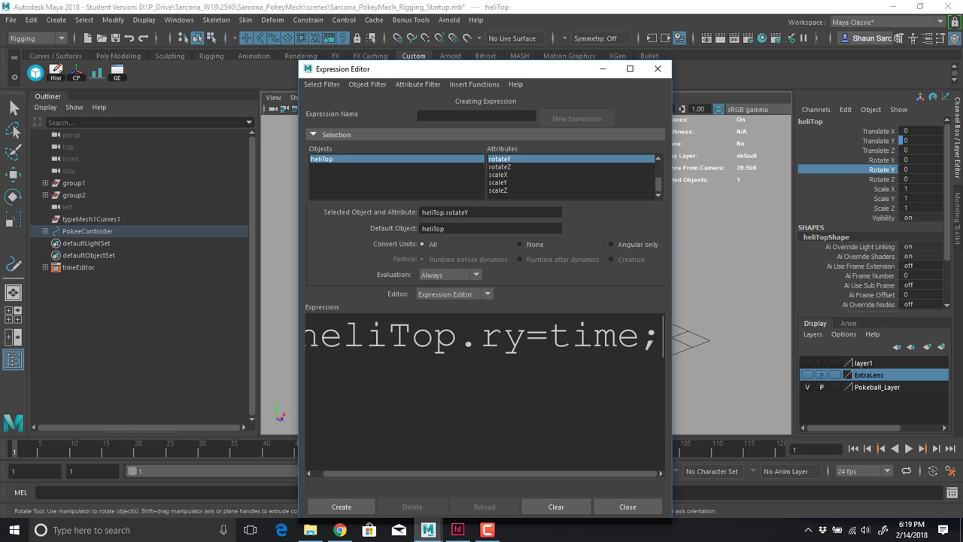
pyautogui.moveTo(672, 302); pyautogui.dragTo(809, 301)
# Review the object, attribute and time parts of heliTop.ry=time; and create the expression
pyautogui.moveTo(536, 336); pyautogui.dragTo(308, 336)
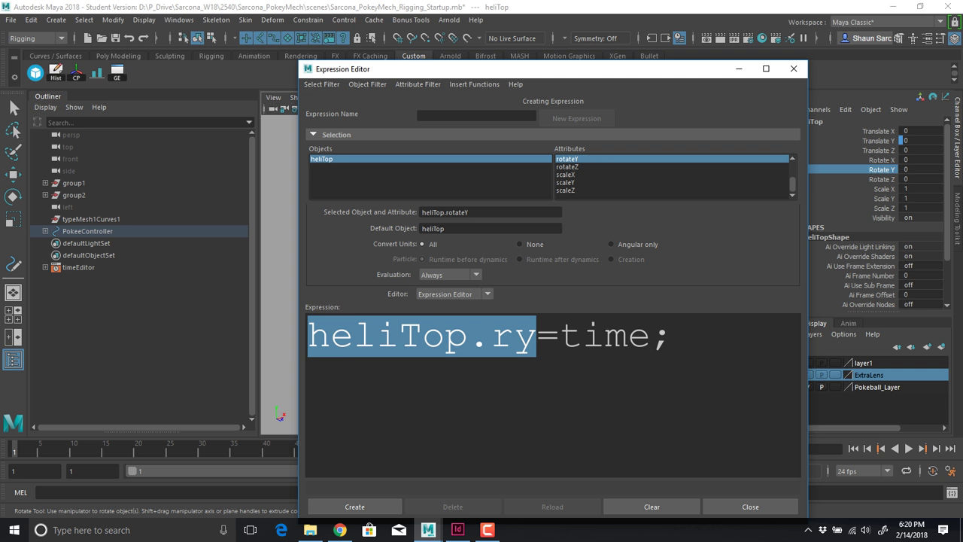
pyautogui.moveTo(536, 336); pyautogui.dragTo(309, 336)
pyautogui.moveTo(560, 336); pyautogui.dragTo(651, 337)
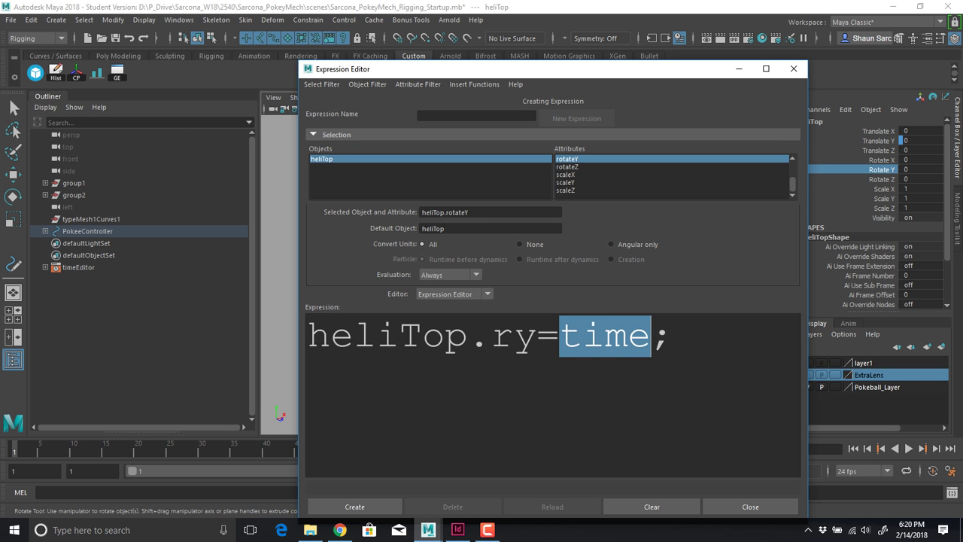
pyautogui.moveTo(468, 337); pyautogui.dragTo(309, 337)
pyautogui.moveTo(512, 69); pyautogui.dragTo(395, 69)
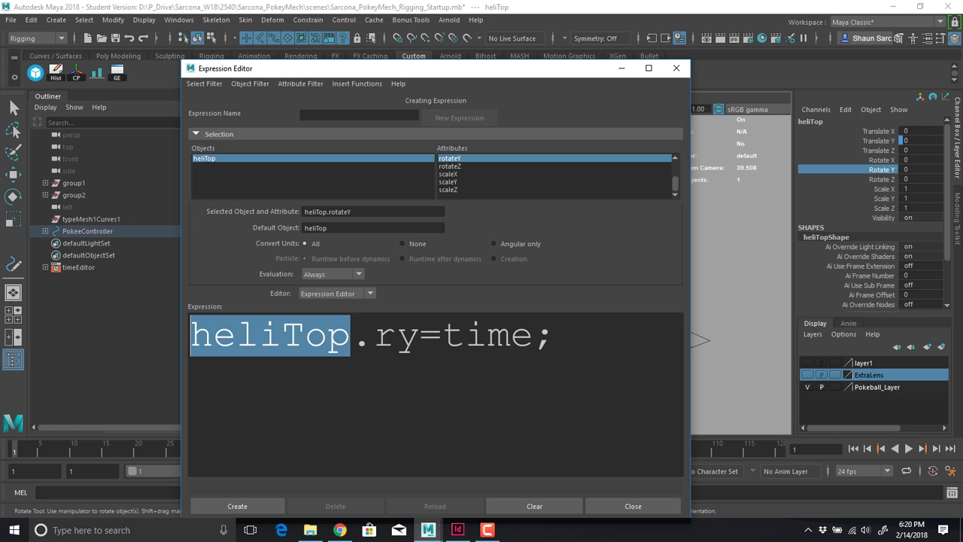
pyautogui.doubleClick(396, 336)
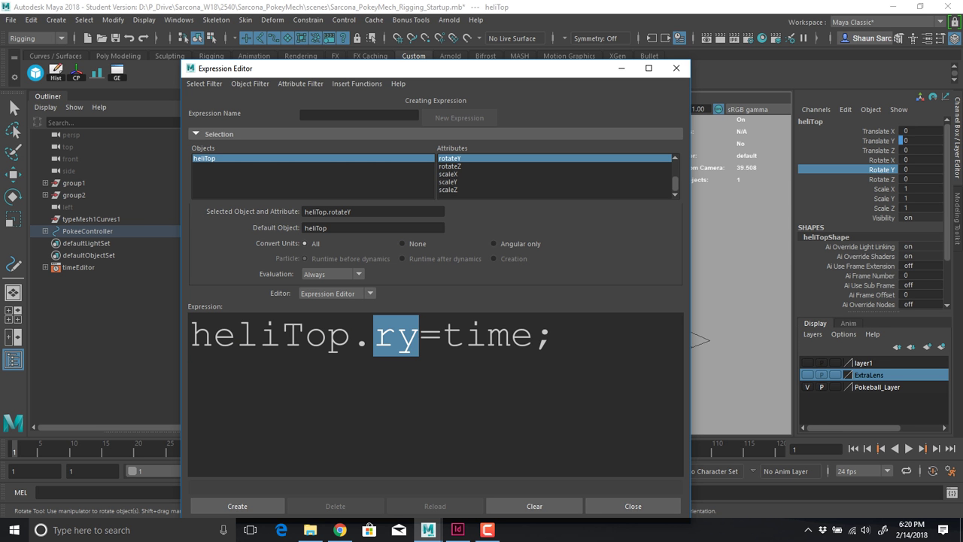
pyautogui.moveTo(443, 337); pyautogui.dragTo(534, 336)
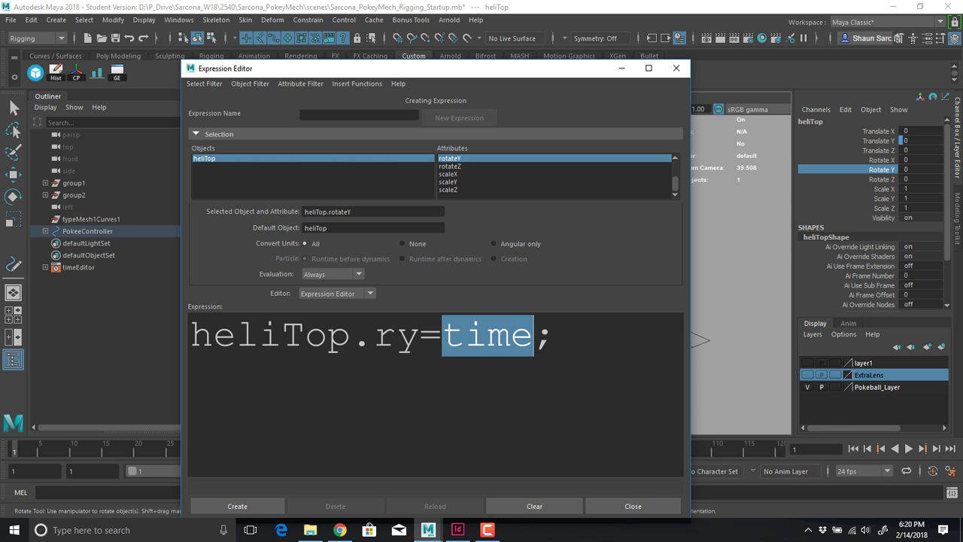
pyautogui.click(238, 505)
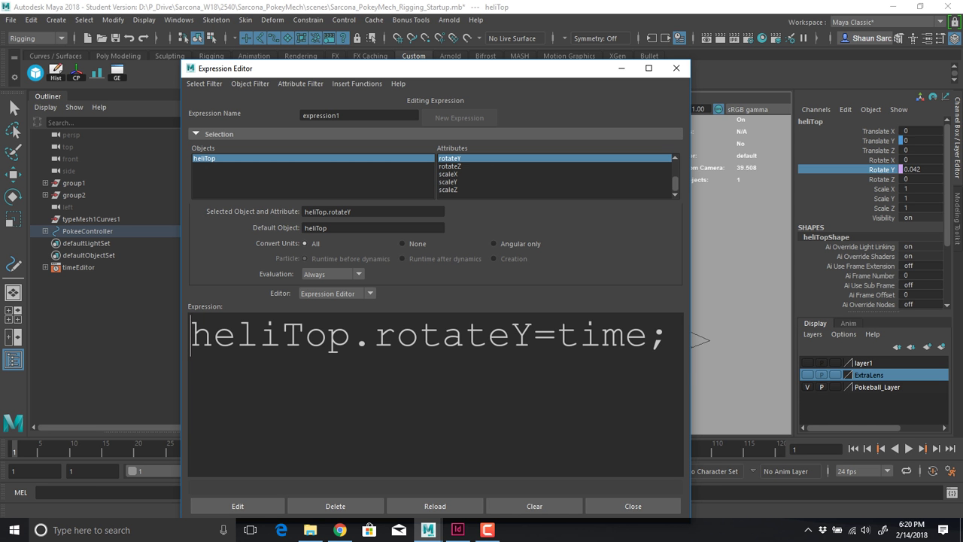
# Change heliTop to helitop in the expression, restore the capital T, and reapply the expression
pyautogui.moveTo(346, 68); pyautogui.dragTo(250, 25)
pyautogui.moveTo(257, 293); pyautogui.dragTo(278, 293)
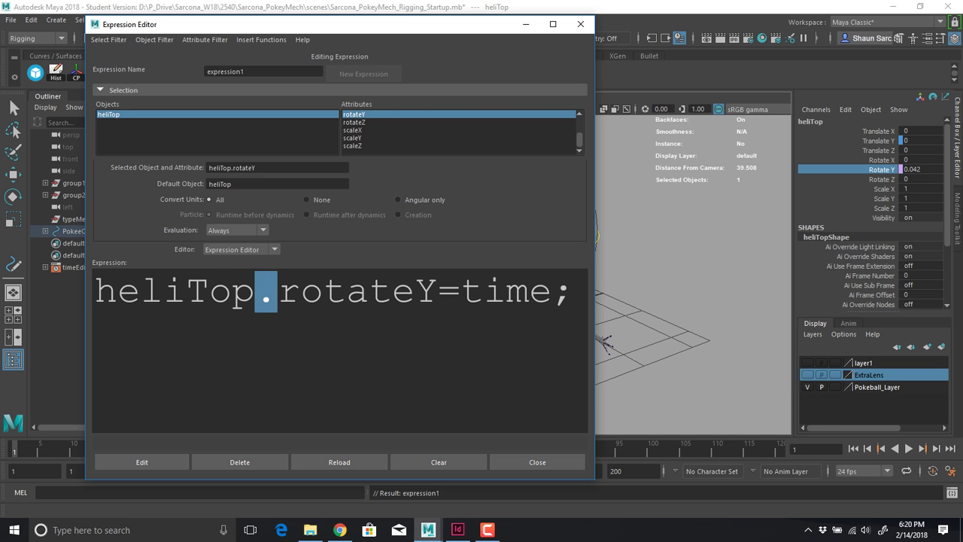
pyautogui.click(209, 293)
pyautogui.moveTo(188, 293); pyautogui.dragTo(210, 294)
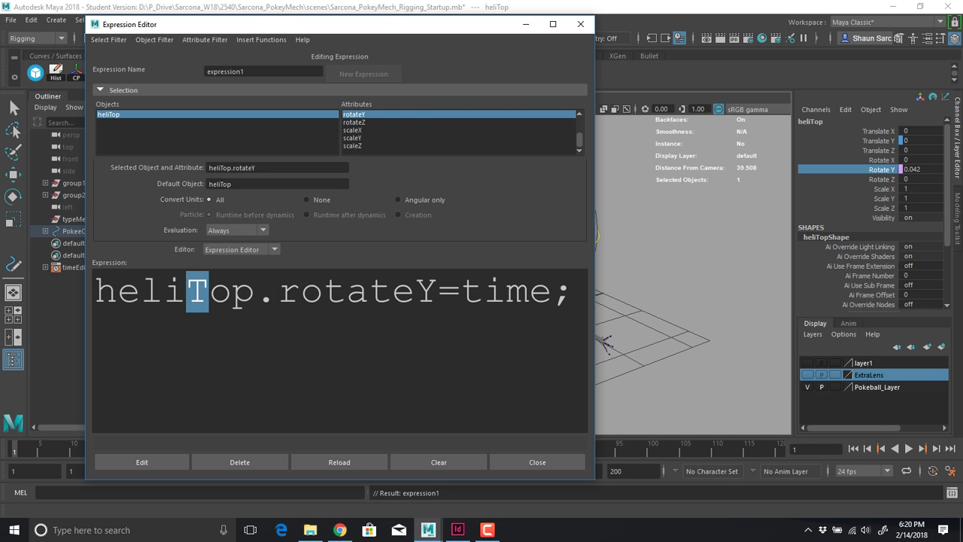
pyautogui.write('t')
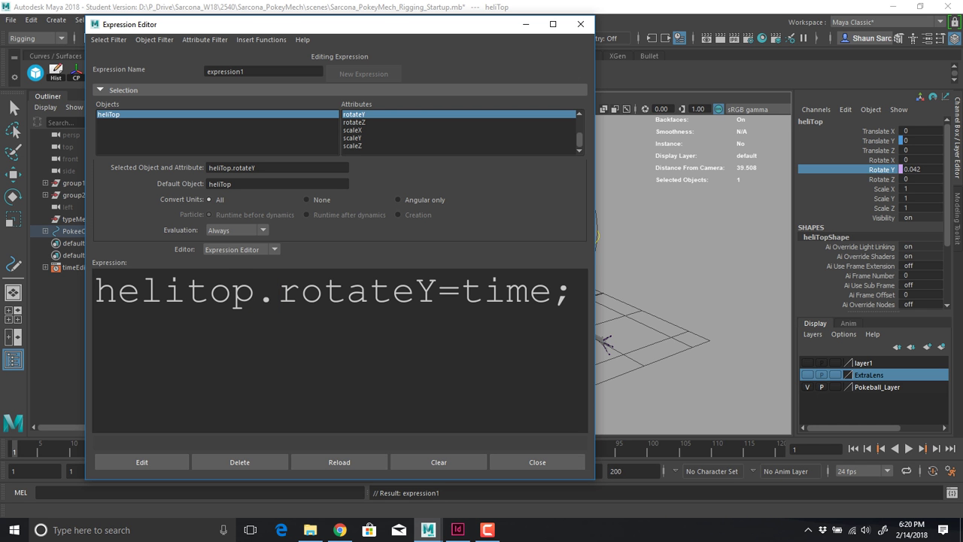
pyautogui.hotkey('shift', 'Left')
pyautogui.write('T')
pyautogui.click(141, 462)
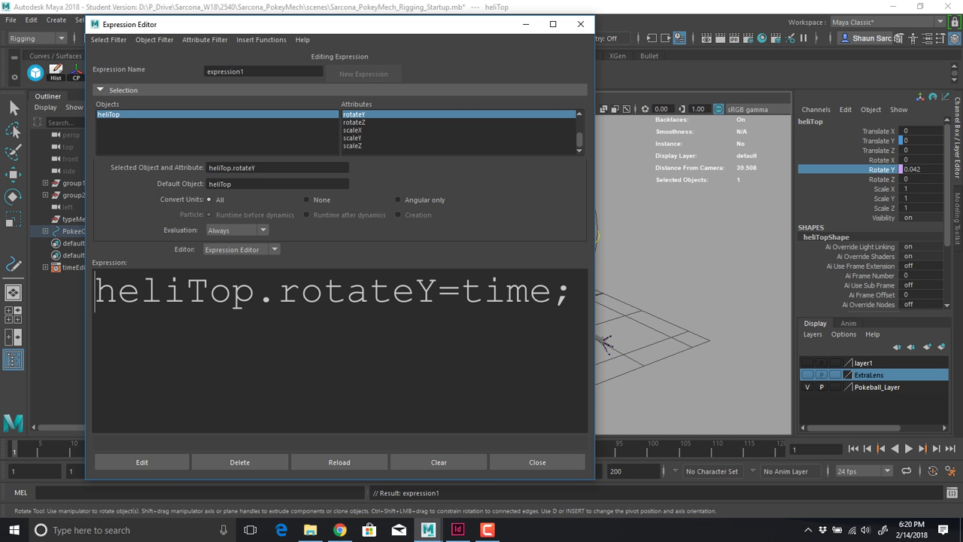
# Highlight time in the expression, move the Expression Editor aside, and play the animation to check the propeller's rotation
pyautogui.moveTo(462, 292); pyautogui.dragTo(551, 292)
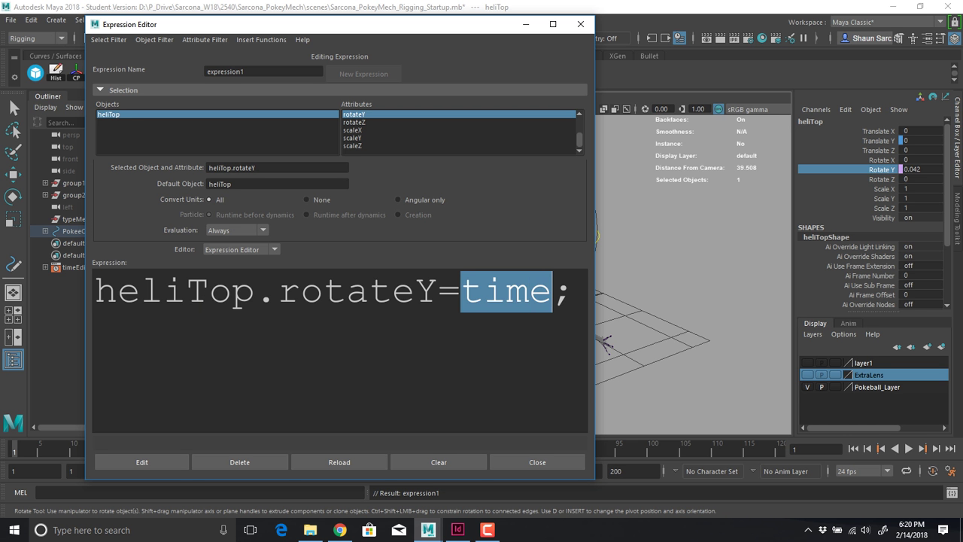
pyautogui.moveTo(316, 24); pyautogui.dragTo(302, 484)
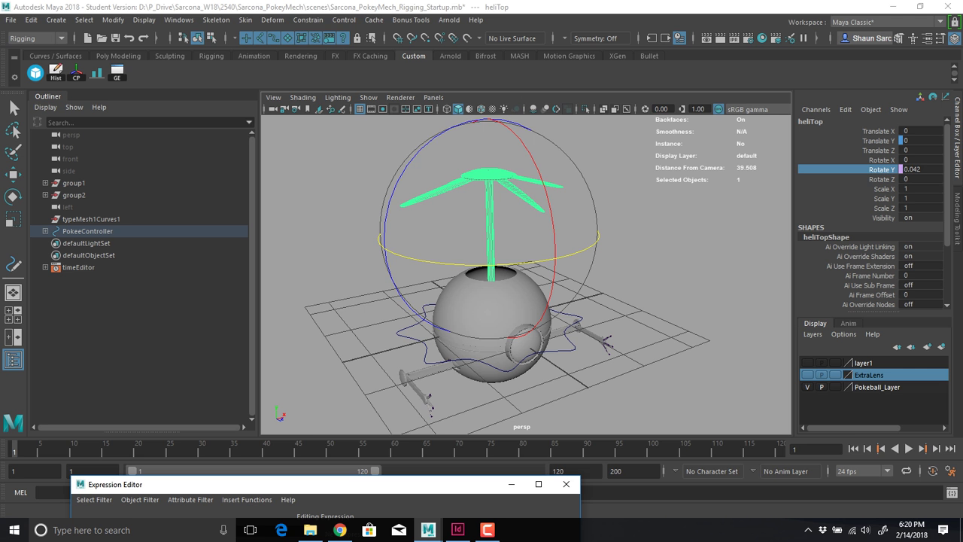
pyautogui.click(909, 449)
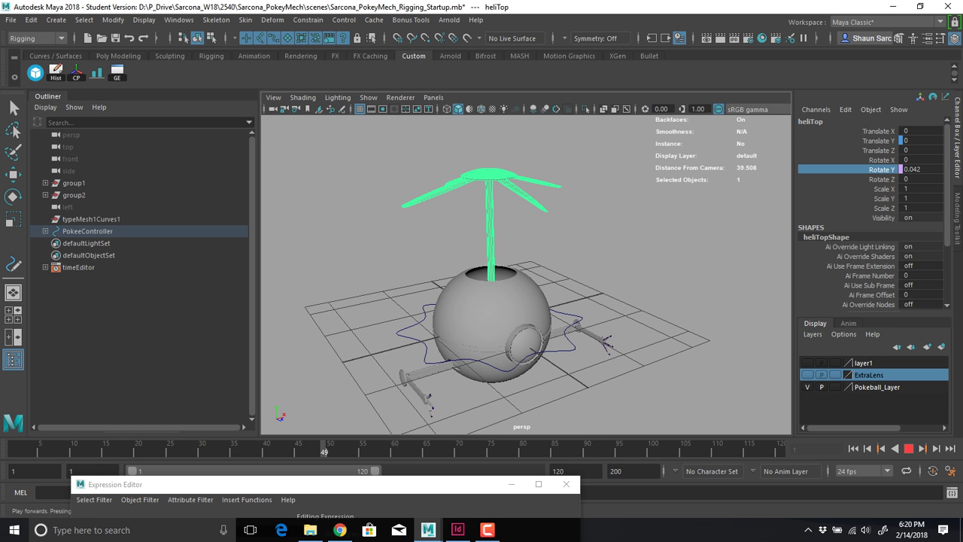
pyautogui.click(909, 448)
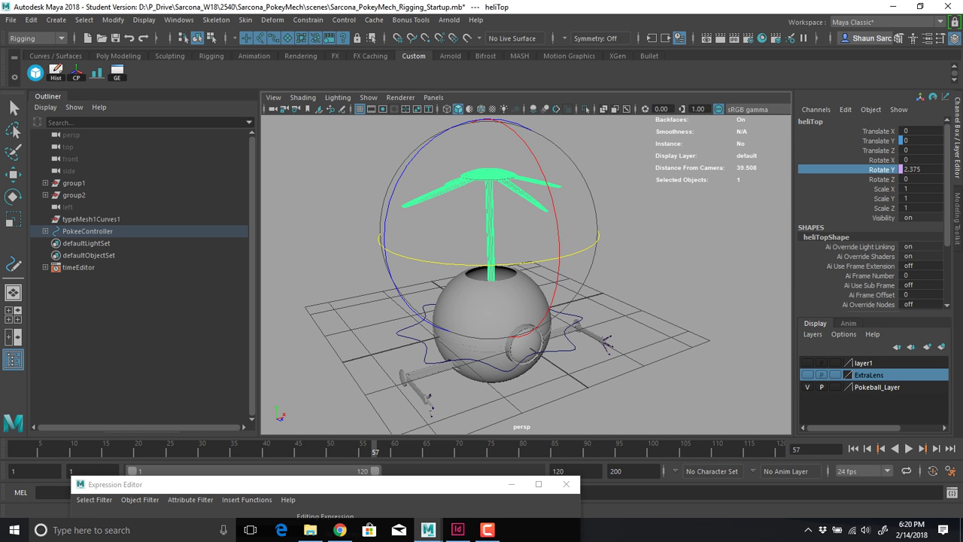
# Go to frame 24 to check heliTop's Rotate Y at one second, and replay the animation from there
pyautogui.moveTo(323, 485); pyautogui.dragTo(341, 488)
pyautogui.click(164, 449)
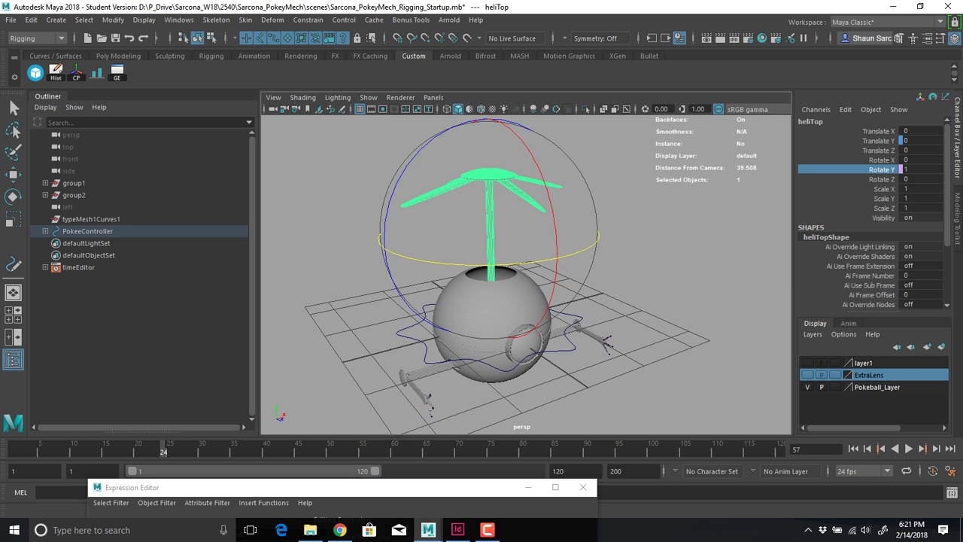
pyautogui.click(909, 449)
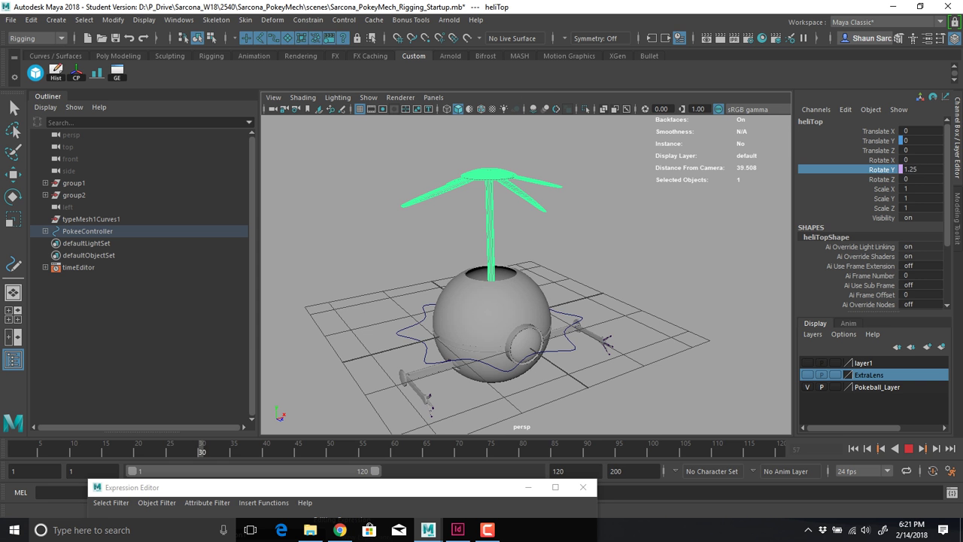
pyautogui.press('Escape')
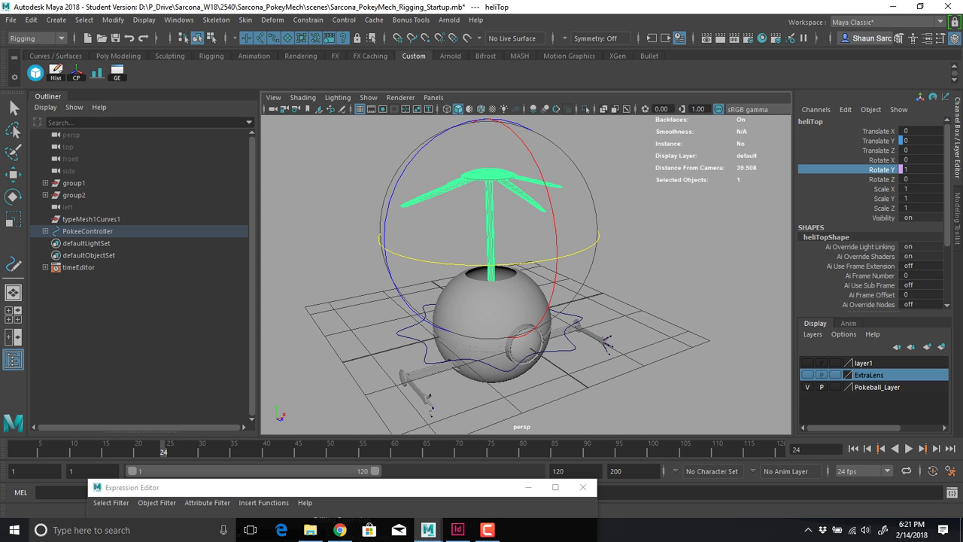
# Bring the Expression Editor back into view, widen it, and prepare to extend the expression after time
pyautogui.moveTo(302, 488); pyautogui.dragTo(207, 66)
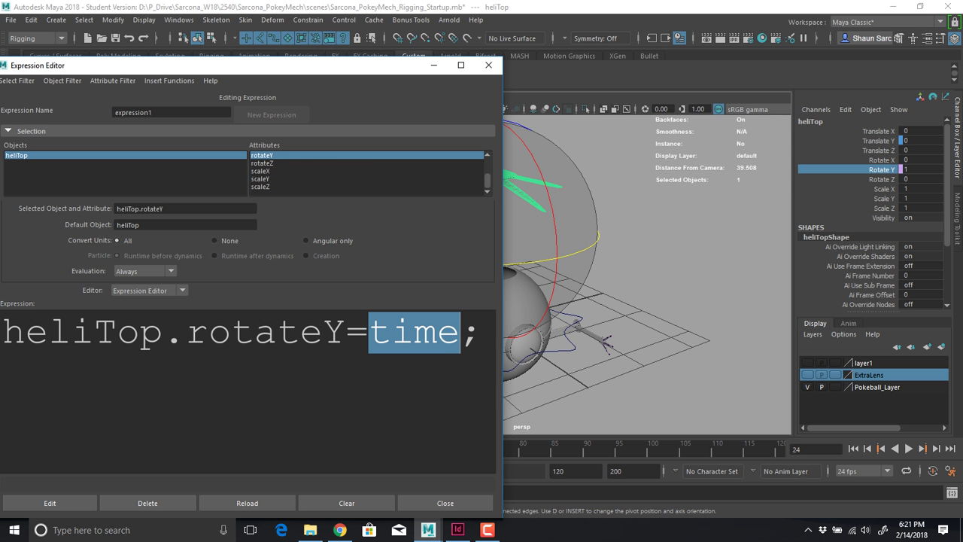
pyautogui.moveTo(503, 286); pyautogui.dragTo(724, 285)
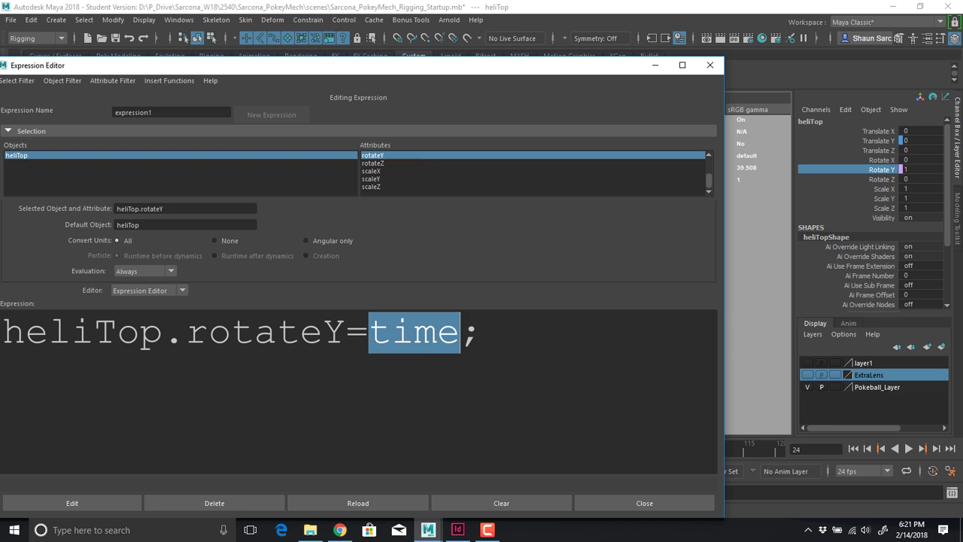
pyautogui.click(461, 332)
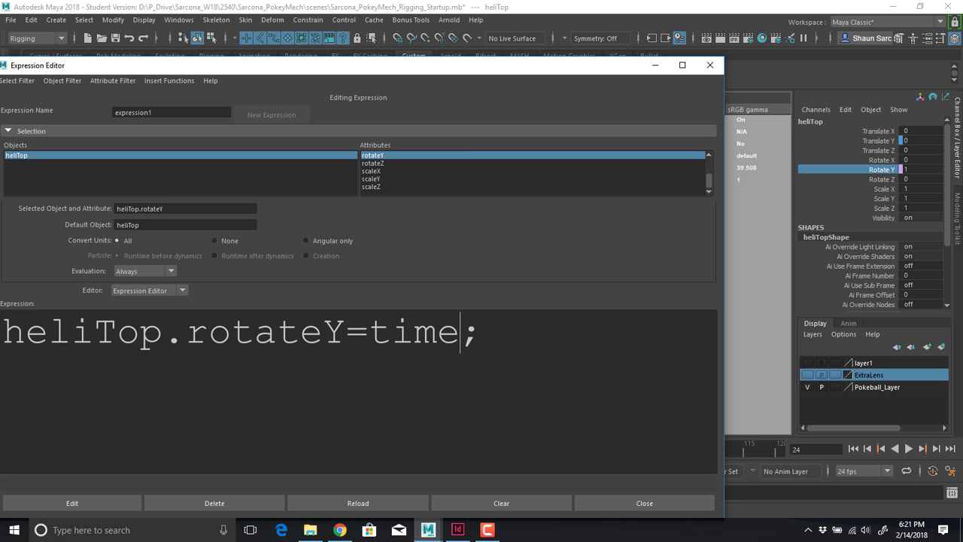
# Try adding +50 after time in heliTop's rotateY expression
pyautogui.write('+50')
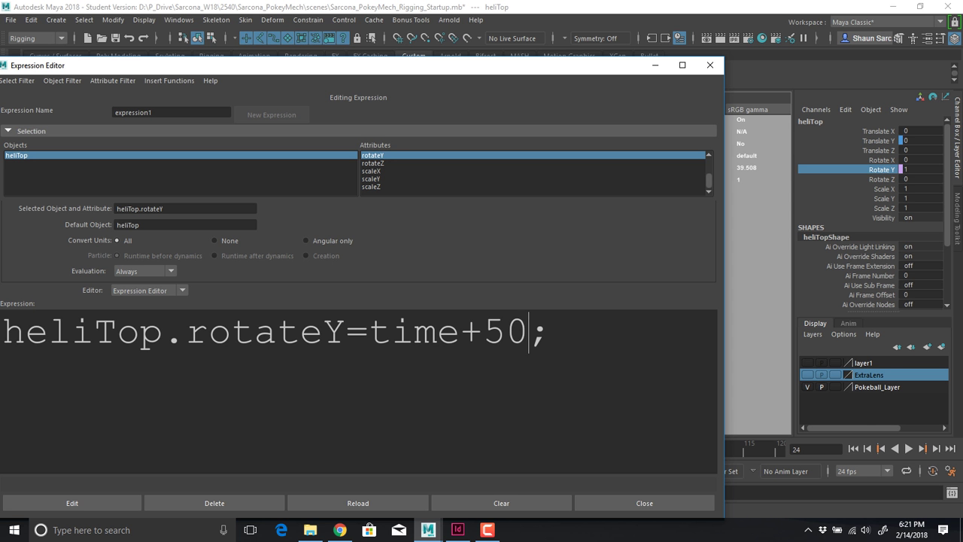
pyautogui.press('BackSpace')
pyautogui.press('BackSpace')
pyautogui.press('BackSpace')
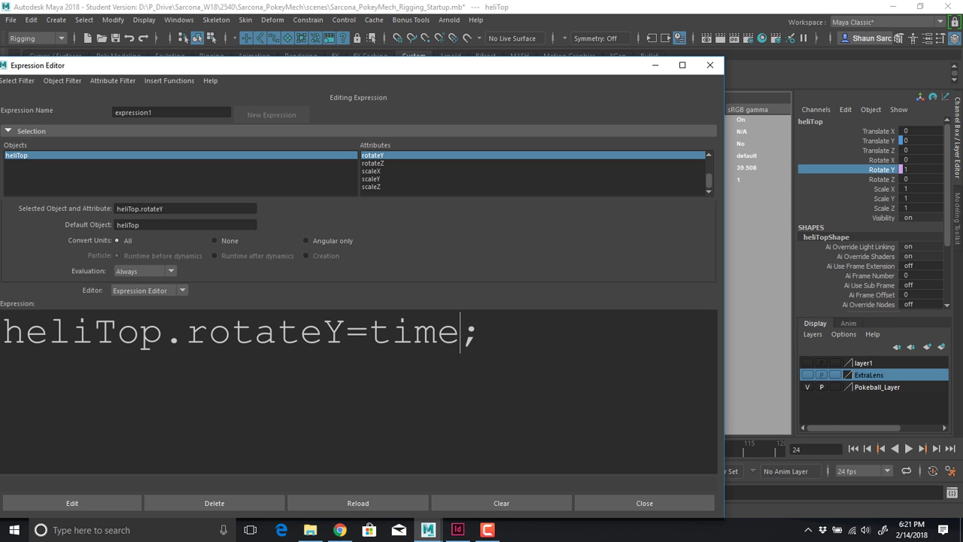
# Multiply time by 100 so the expression reads heliTop.rotateY=time*100; and apply the edit
pyautogui.write('*20')
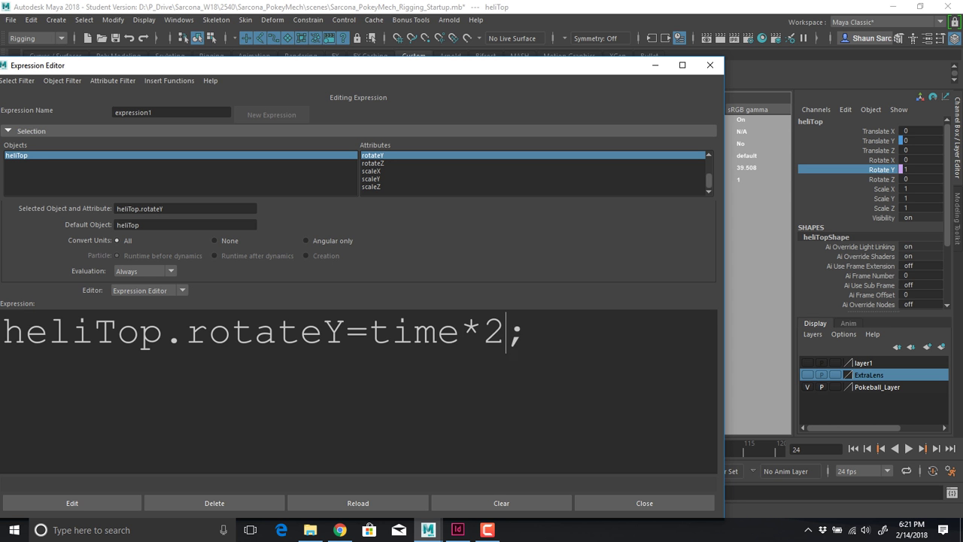
pyautogui.press('BackSpace')
pyautogui.press('BackSpace')
pyautogui.write('100')
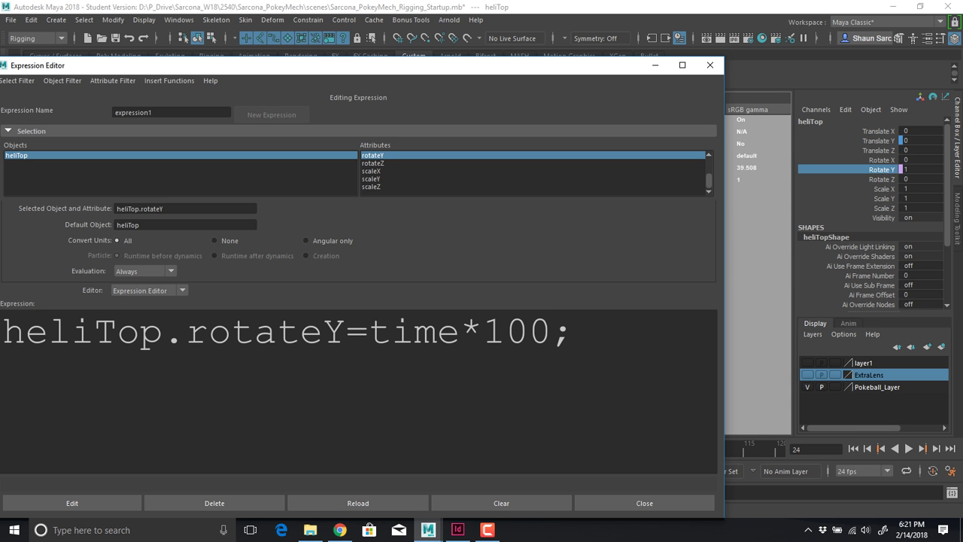
pyautogui.click(73, 503)
# Move the Expression Editor aside and play the animation from the first frame to check the propeller's spin speed
pyautogui.moveTo(165, 65); pyautogui.dragTo(197, 469)
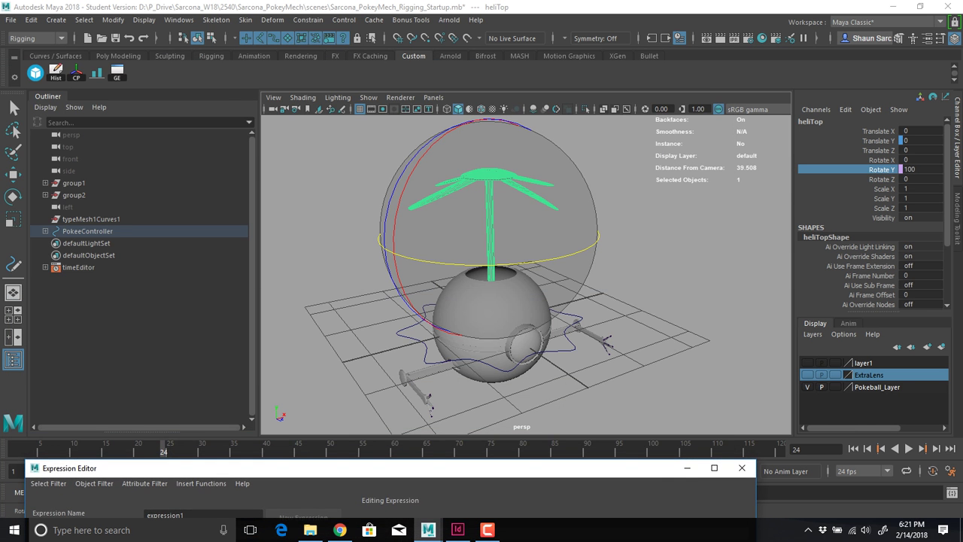
pyautogui.click(854, 448)
pyautogui.click(909, 448)
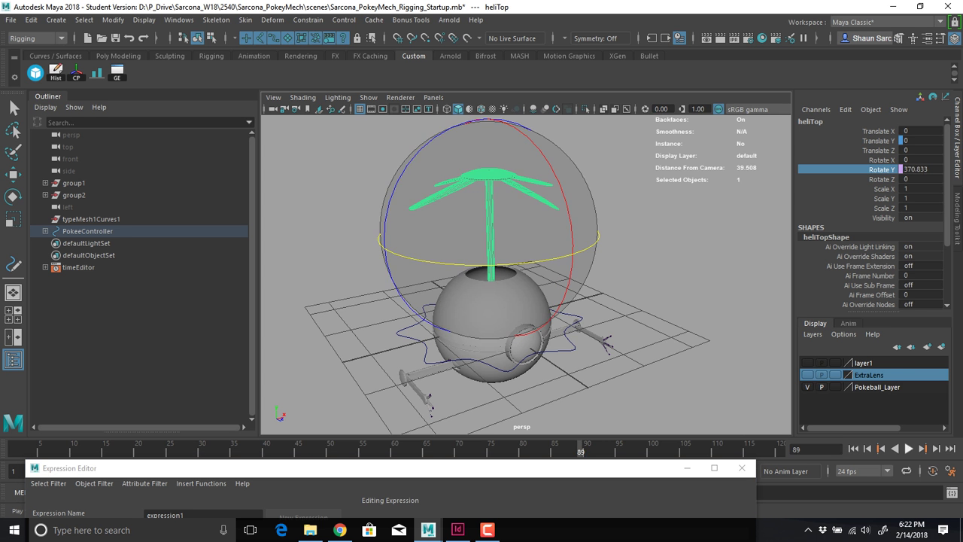
pyautogui.press('Escape')
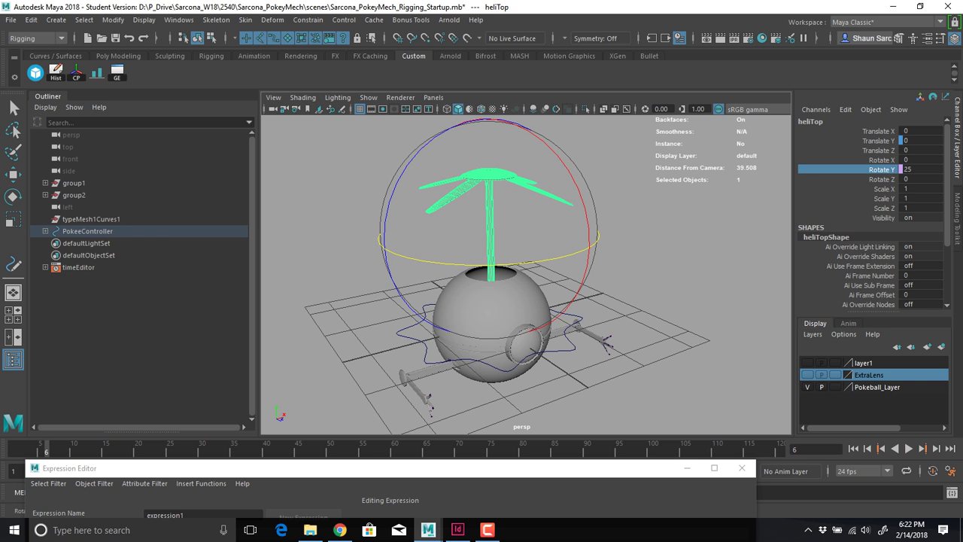
# Raise the expression's time multiplier to 1000 and apply the edit
pyautogui.moveTo(376, 468); pyautogui.dragTo(416, 74)
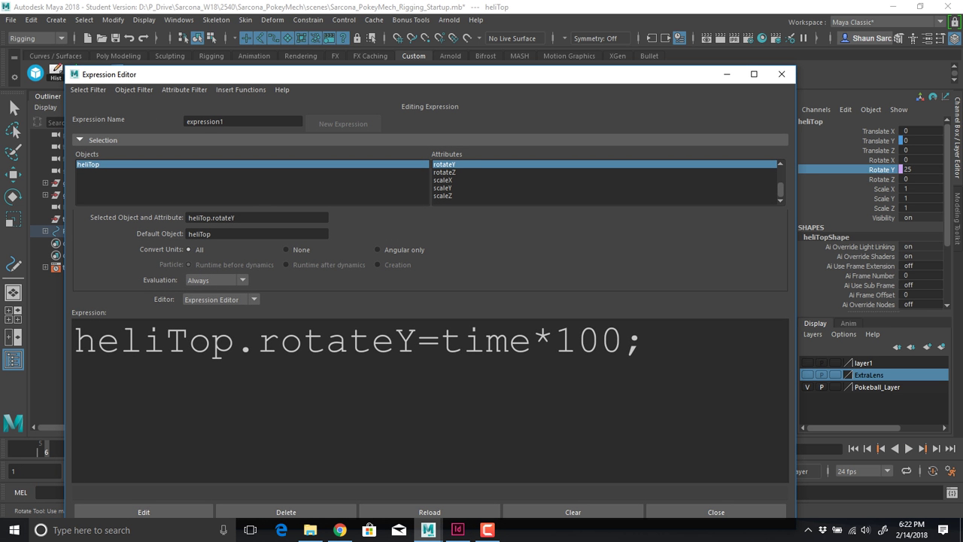
pyautogui.click(600, 342)
pyautogui.write('0')
pyautogui.click(144, 512)
# Uncover the viewport and replay the animation from the first frame to check the spin with the 1000 multiplier
pyautogui.moveTo(301, 75); pyautogui.dragTo(257, 478)
pyautogui.click(854, 448)
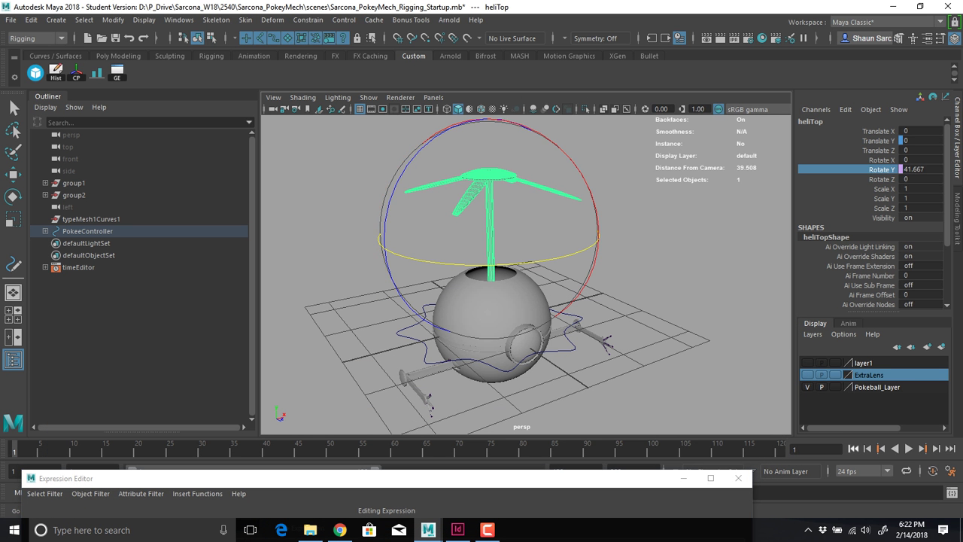
pyautogui.click(909, 448)
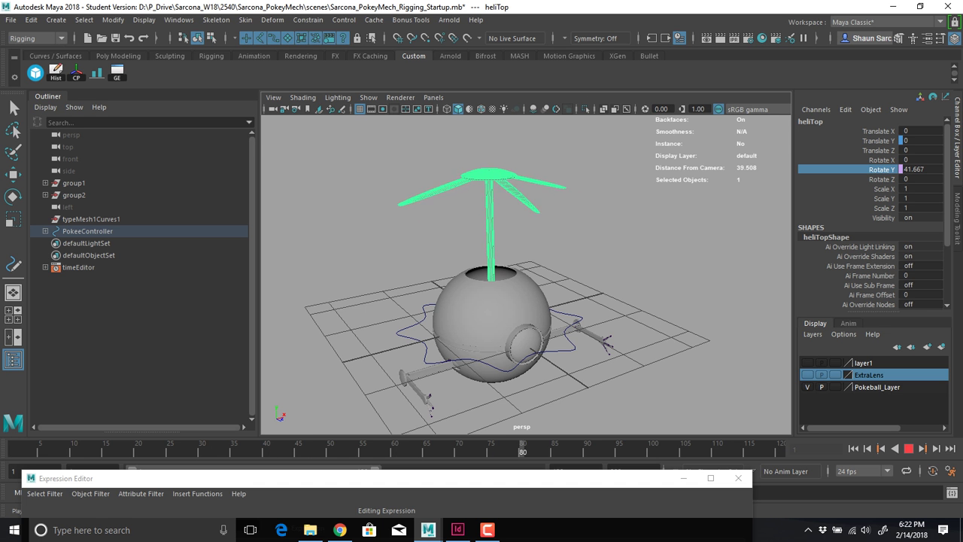
pyautogui.click(909, 449)
# Review the multiplier in heliTop's expression, and move the Expression Editor aside again
pyautogui.moveTo(467, 478); pyautogui.dragTo(486, 60)
pyautogui.moveTo(532, 327); pyautogui.dragTo(621, 328)
pyautogui.moveTo(482, 59); pyautogui.dragTo(500, 441)
# Add a keyable float attribute propellerSpeed to PokeeController with minimum 0, maximum 5 and default 0
pyautogui.click(507, 369)
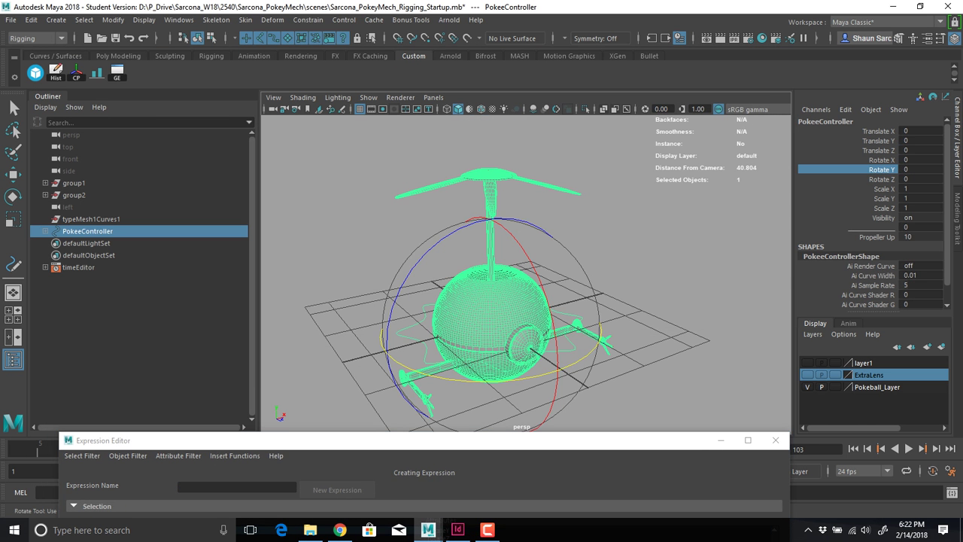
pyautogui.click(113, 19)
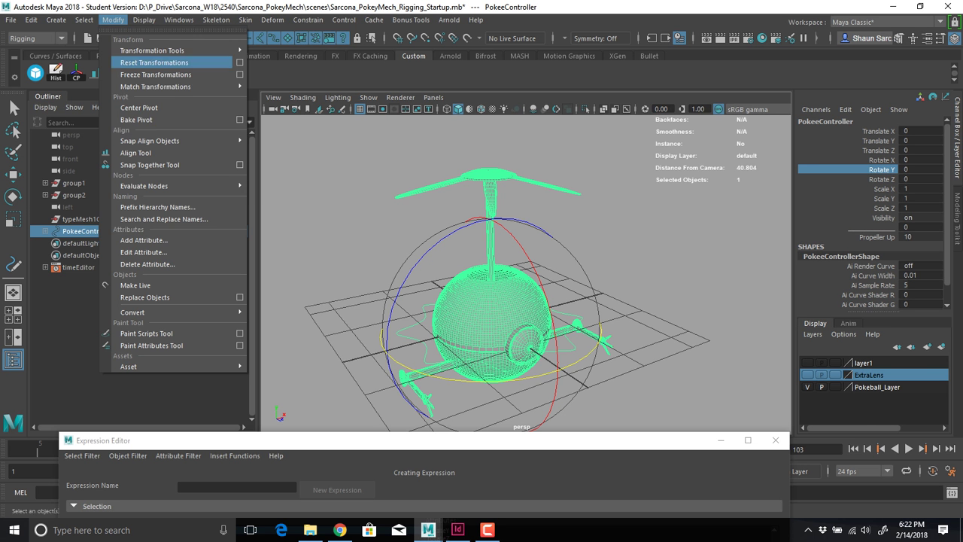
pyautogui.click(144, 240)
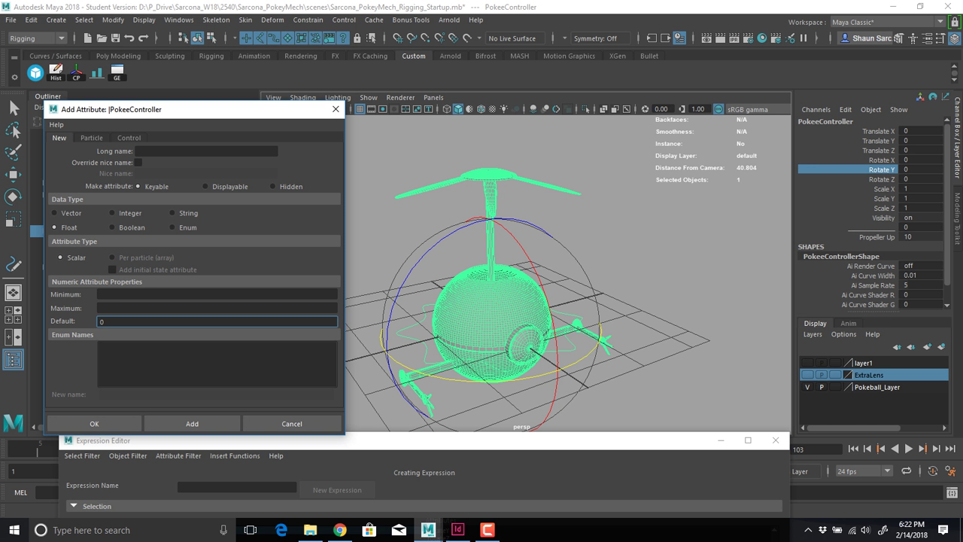
pyautogui.click(173, 151)
pyautogui.write('pro')
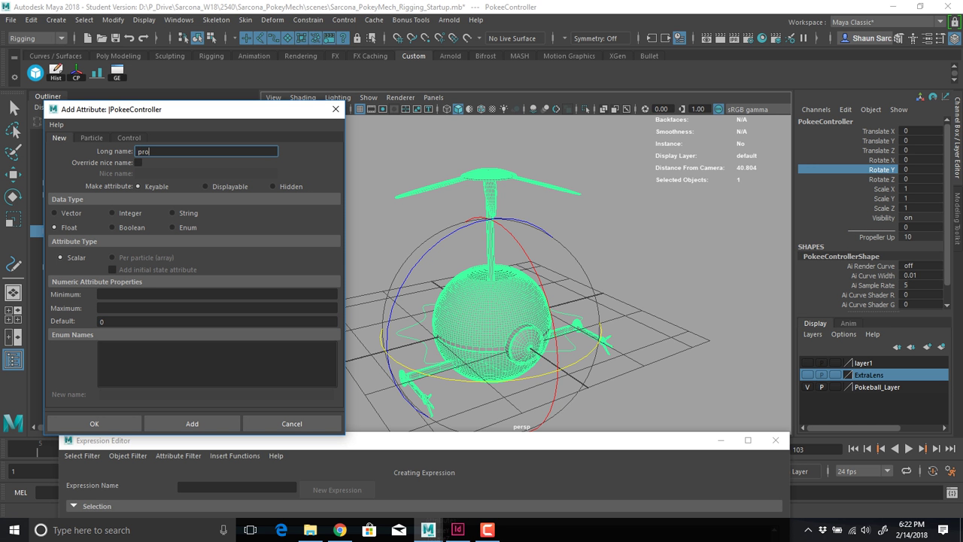
pyautogui.write('pellerSpeed')
pyautogui.click(151, 295)
pyautogui.write('0')
pyautogui.press('Tab')
pyautogui.write('5')
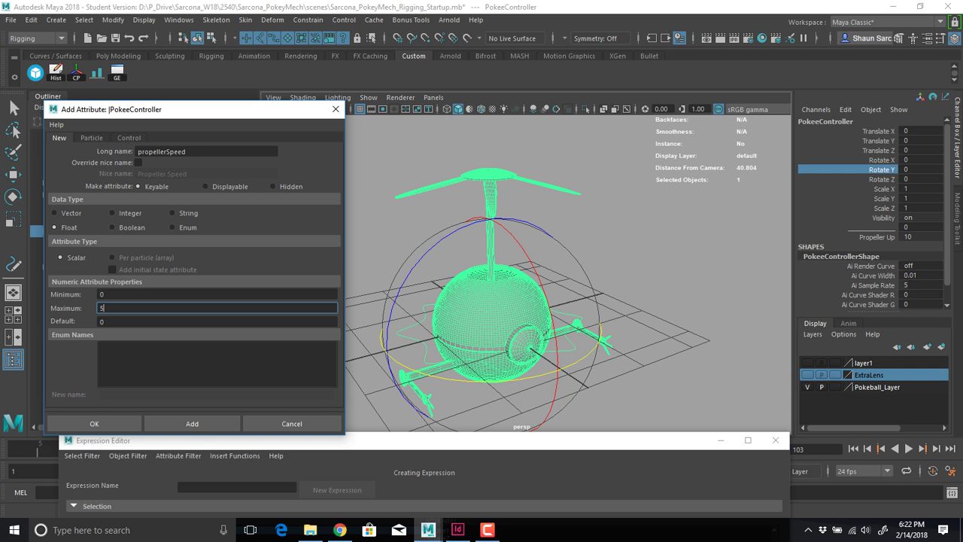
pyautogui.press('Tab')
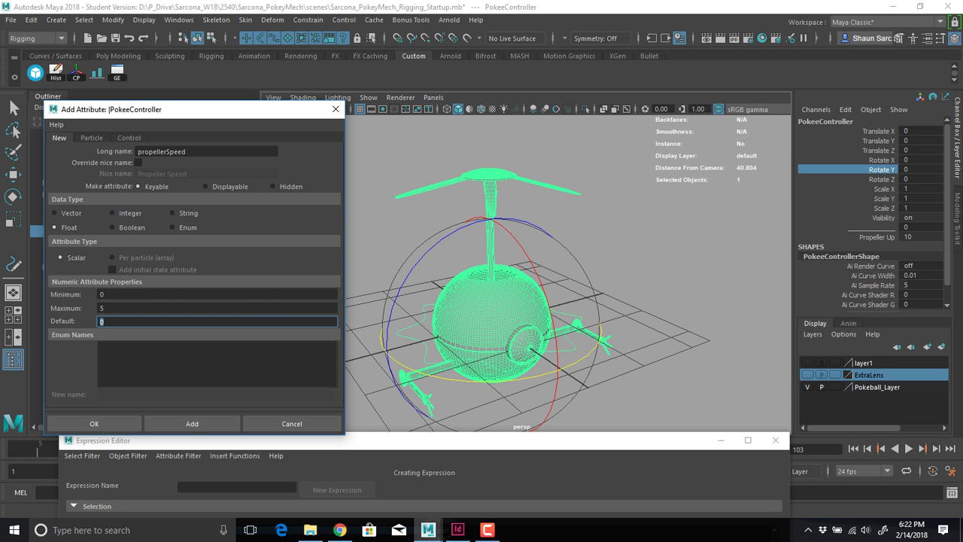
pyautogui.click(94, 424)
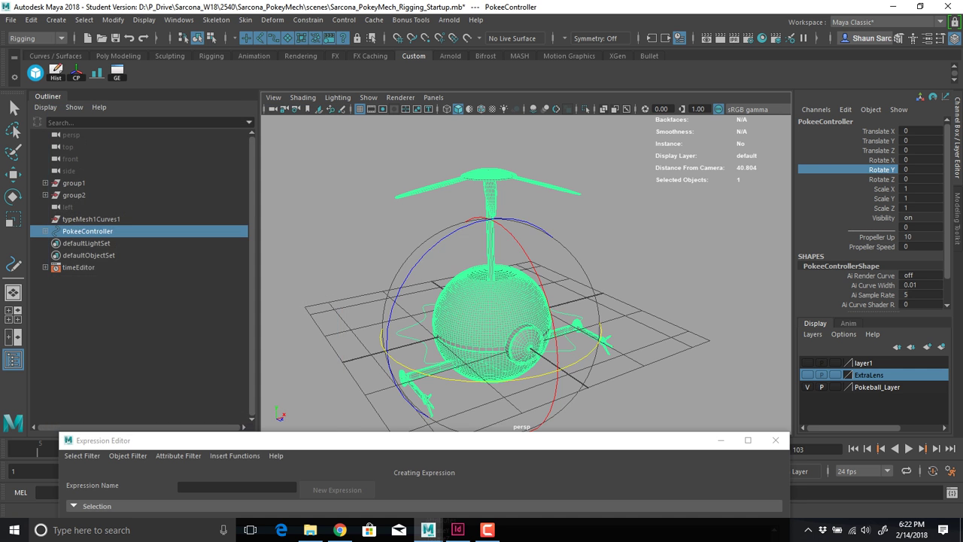
# Select heliTop, list the Expression Editor's contents by expression name, and load expression1 for editing
pyautogui.moveTo(489, 441); pyautogui.dragTo(533, 33)
pyautogui.click(491, 175)
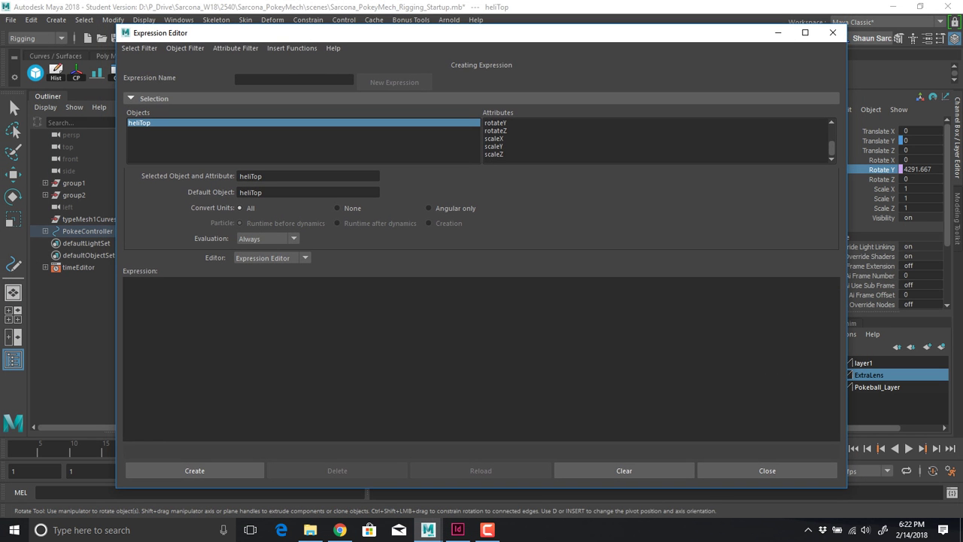
pyautogui.click(140, 47)
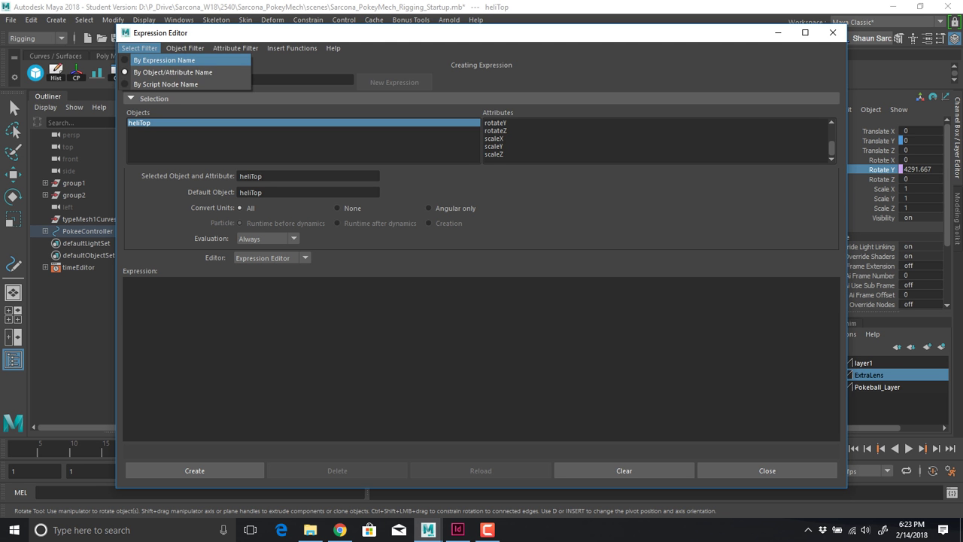
pyautogui.click(164, 60)
pyautogui.click(146, 123)
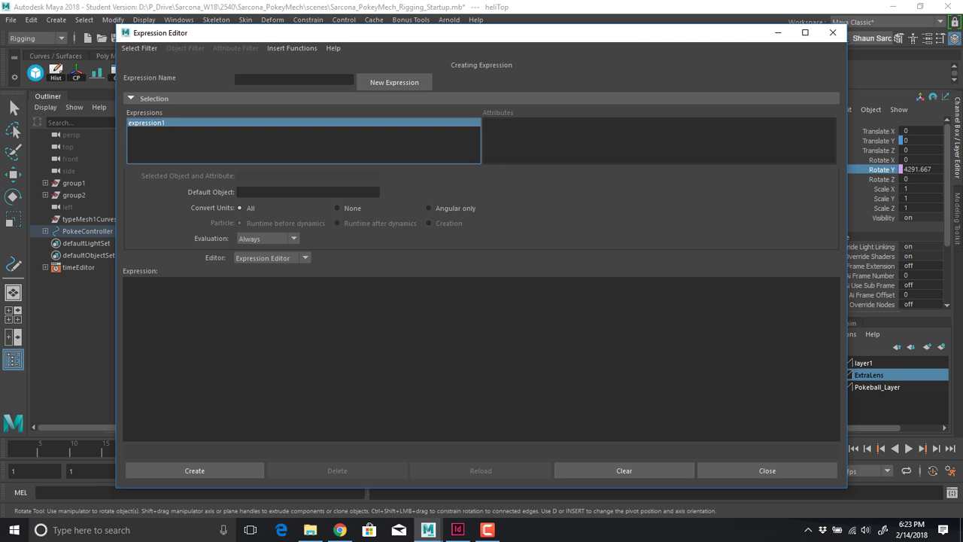
# Replace the time multiplier in expression1 with 500, and reduce it to 250
pyautogui.moveTo(698, 300); pyautogui.dragTo(607, 300)
pyautogui.write('500')
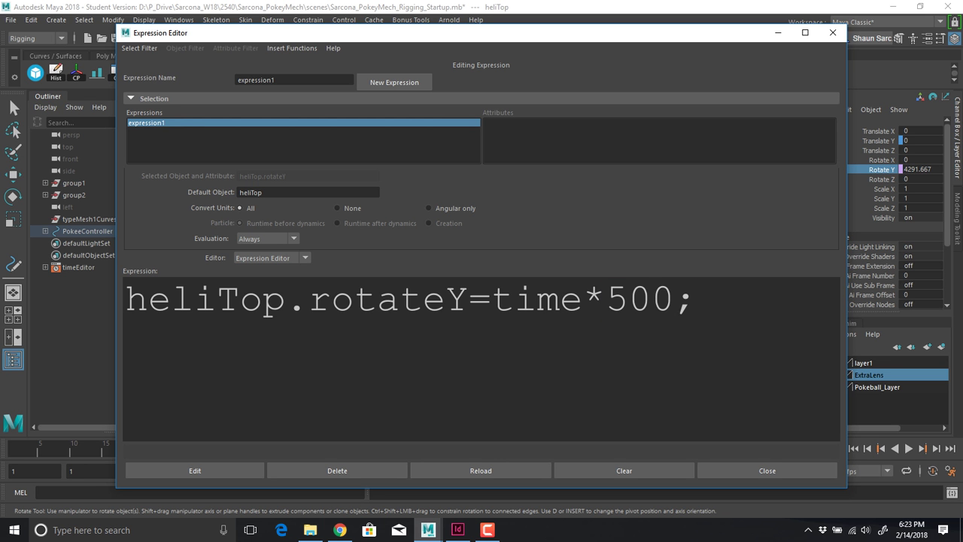
pyautogui.moveTo(126, 300); pyautogui.dragTo(607, 300)
pyautogui.write('250')
# Multiply heliTop's rotateY expression by PokeeController.propellerSpeed, apply the edit, and shrink the expression text to fit
pyautogui.write('*')
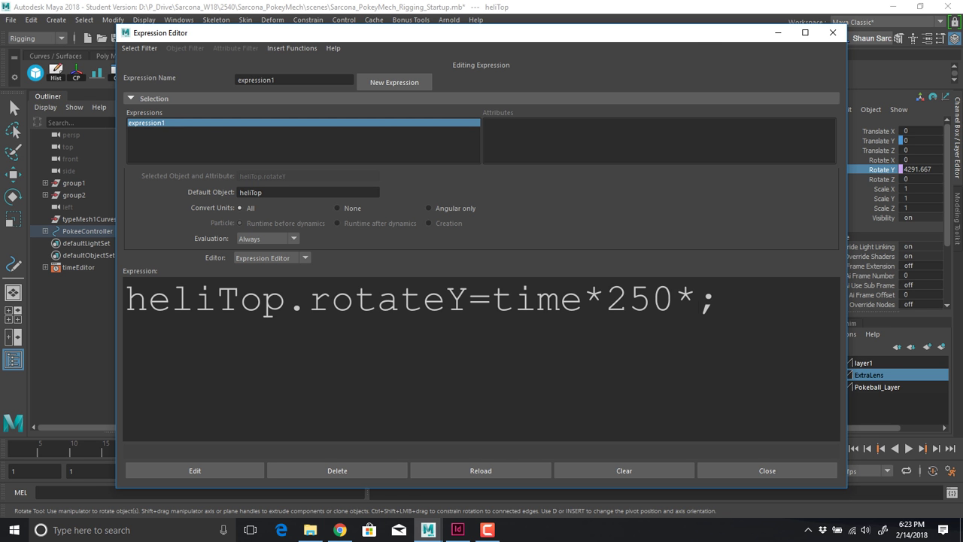
pyautogui.write('pokee')
pyautogui.press('BackSpace')
pyautogui.press('BackSpace')
pyautogui.press('BackSpace')
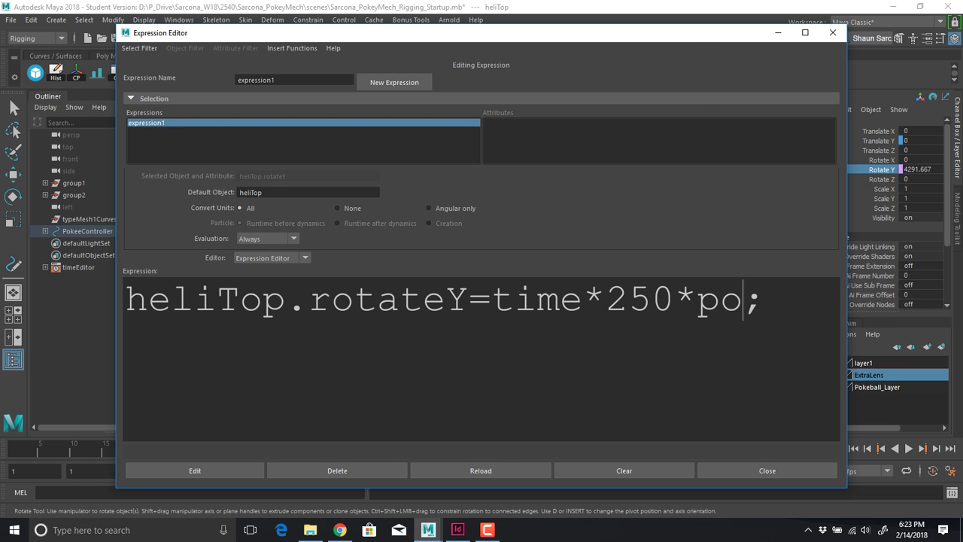
pyautogui.press('BackSpace')
pyautogui.press('BackSpace')
pyautogui.write('Pokee')
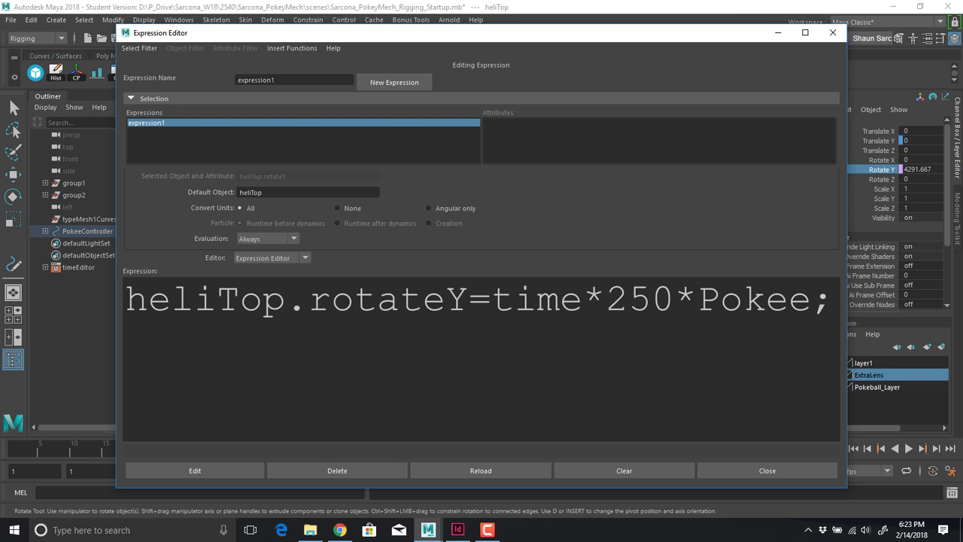
pyautogui.write('Controller.')
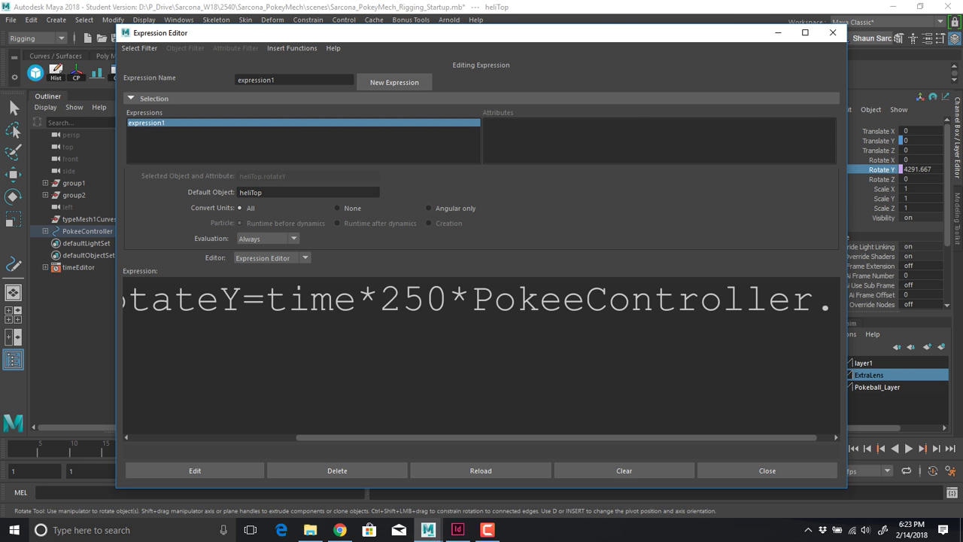
pyautogui.write('propep')
pyautogui.press('BackSpace')
pyautogui.write('l')
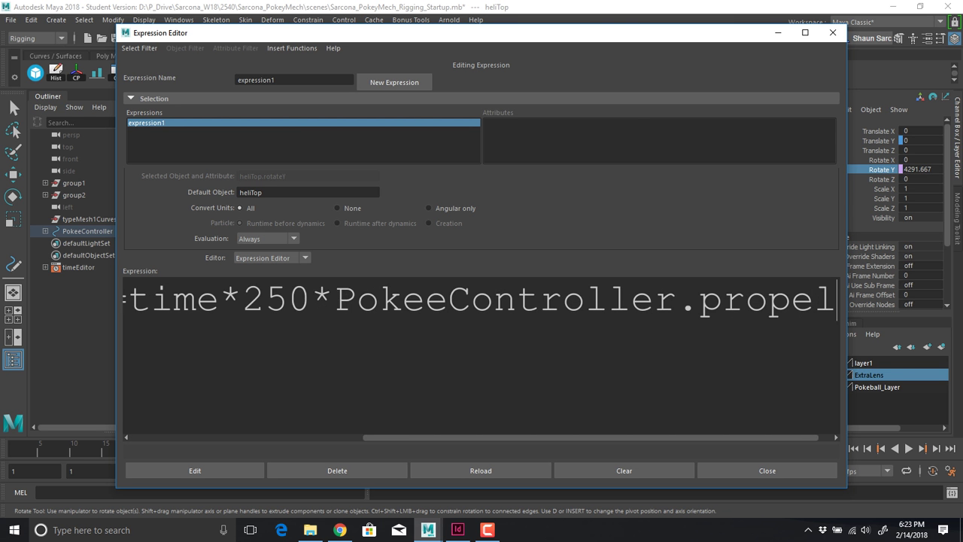
pyautogui.write('lerSpeed')
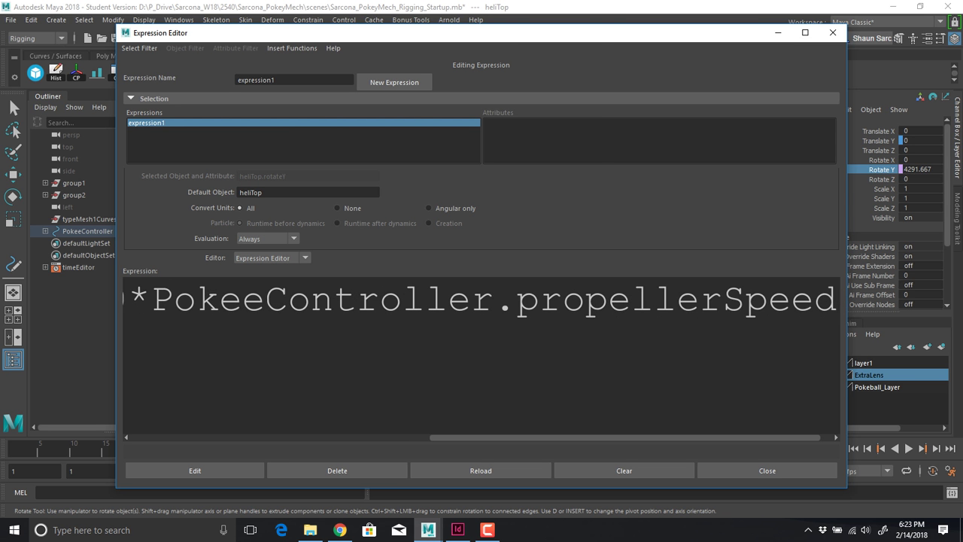
pyautogui.click(195, 471)
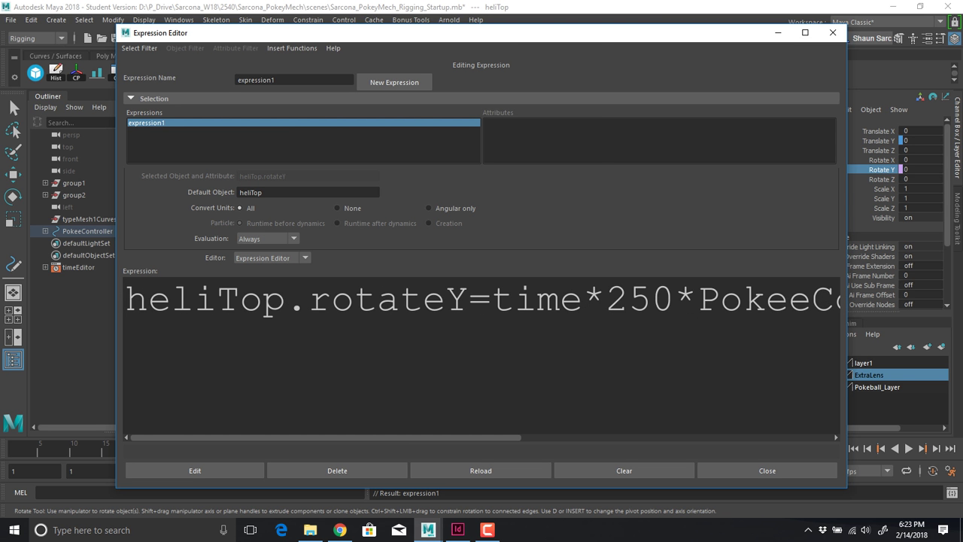
pyautogui.keyDown('ctrl'); pyautogui.scroll(-13, 482, 358); pyautogui.keyUp('ctrl')
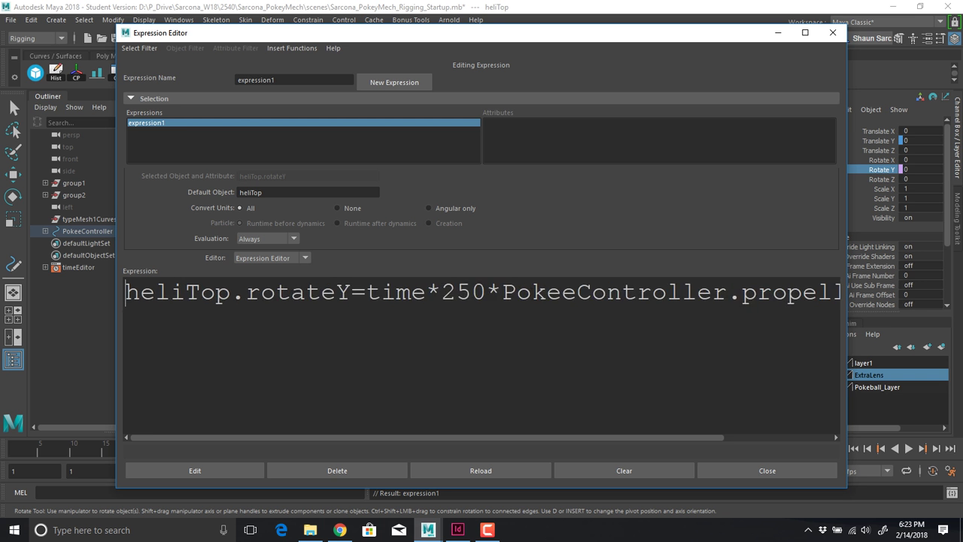
pyautogui.keyDown('ctrl'); pyautogui.scroll(-6, 482, 357); pyautogui.keyUp('ctrl')
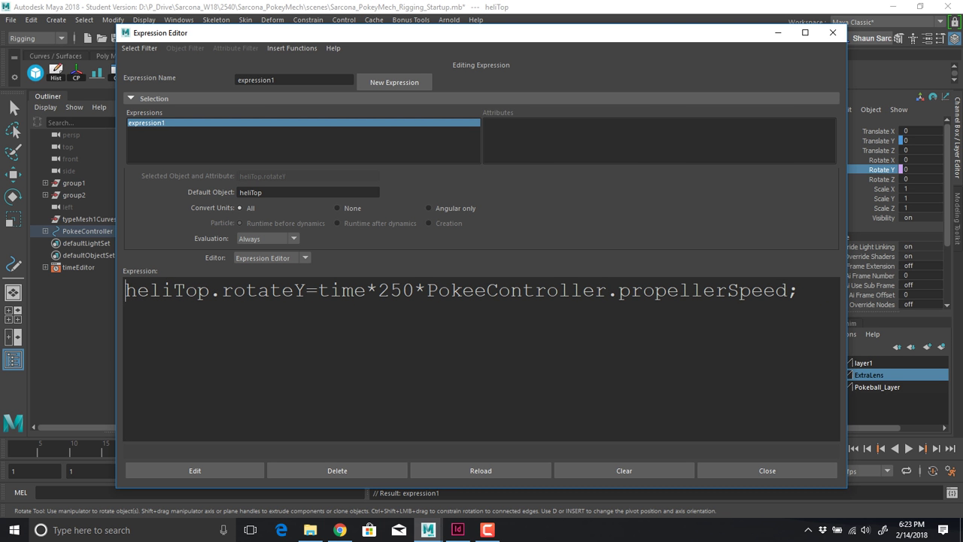
# Minimize the Expression Editor, select PokeeController's Propeller Speed, and play the animation from frame 1 to check the propeller
pyautogui.click(778, 33)
pyautogui.click(636, 259)
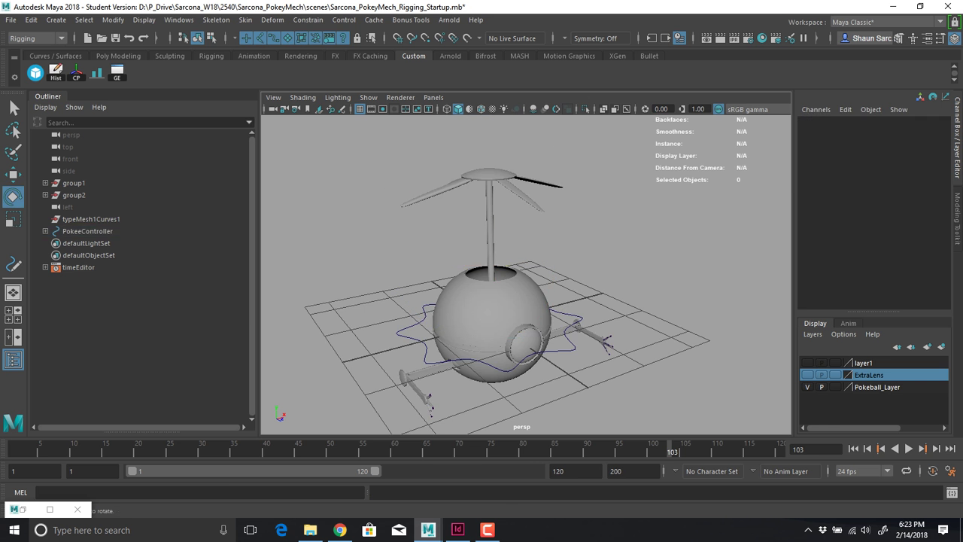
pyautogui.click(576, 347)
pyautogui.click(872, 247)
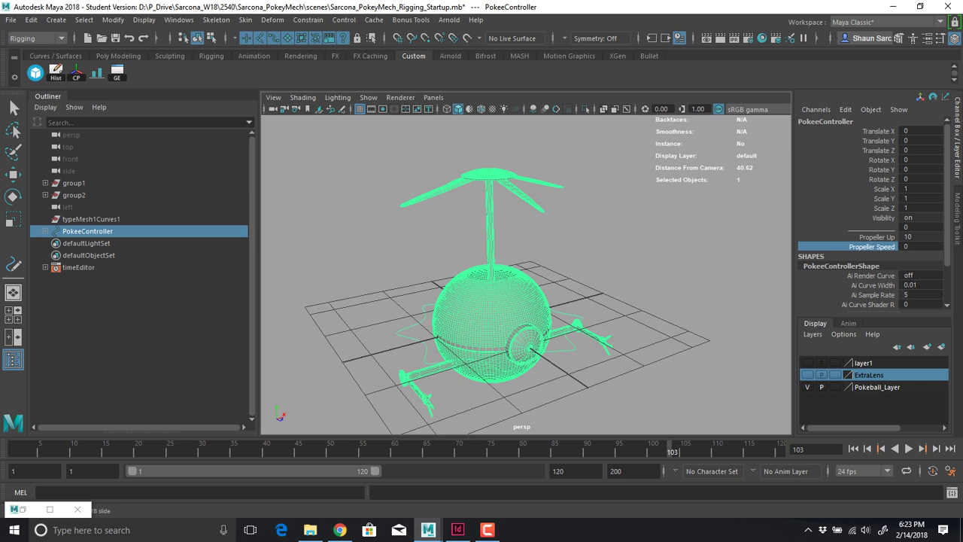
pyautogui.keyDown('alt'); pyautogui.moveTo(527, 301); pyautogui.dragTo(482, 305); pyautogui.keyUp('alt')
pyautogui.click(854, 448)
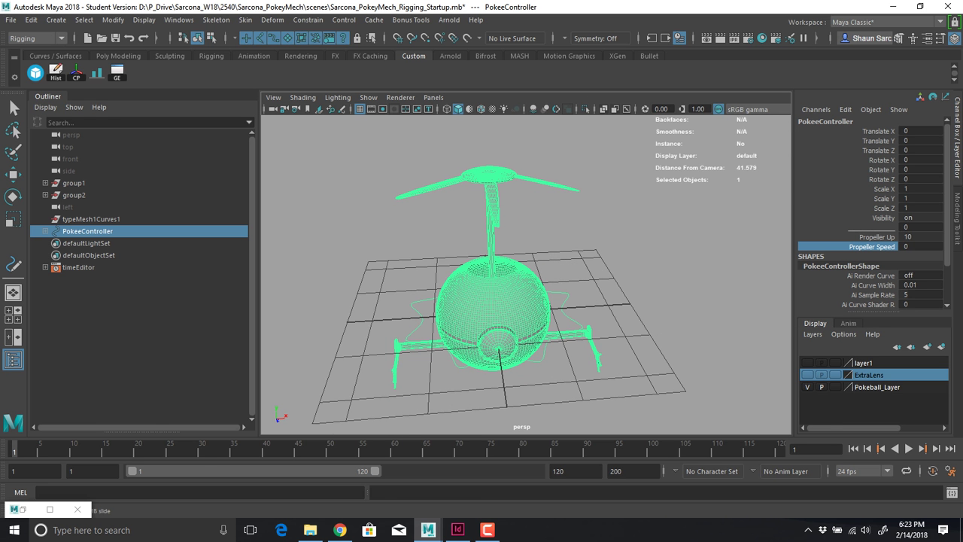
pyautogui.hotkey('alt', 'v')
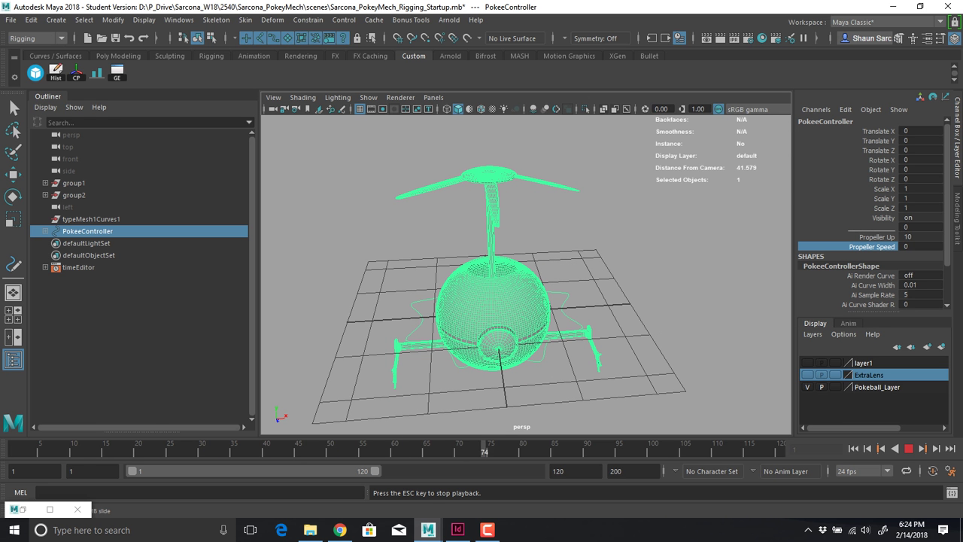
pyautogui.press('Escape')
# Examine how time, 250 and PokeeController.propellerSpeed combine in the expression at frame 24, shortening the Expression Editor to see the timeline
pyautogui.click(24, 509)
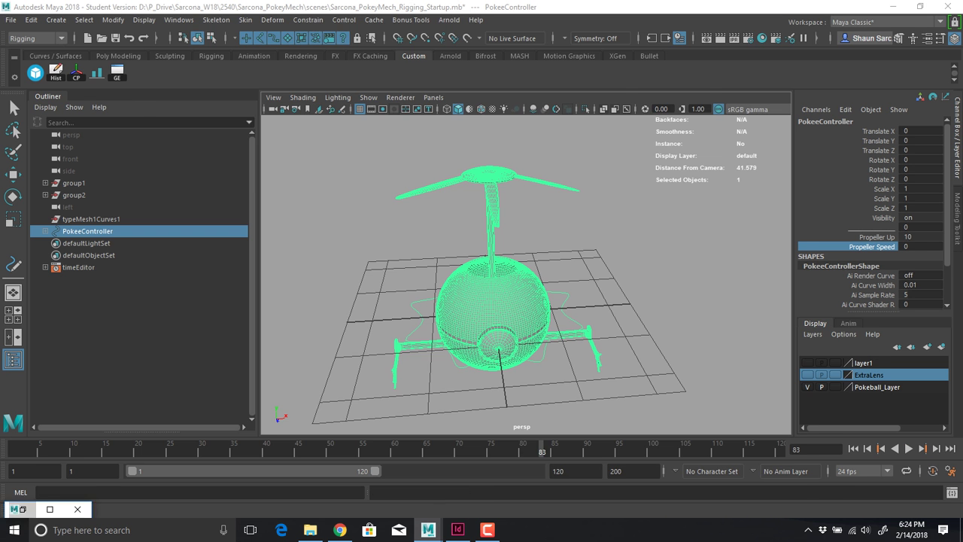
pyautogui.moveTo(422, 33); pyautogui.dragTo(352, 35)
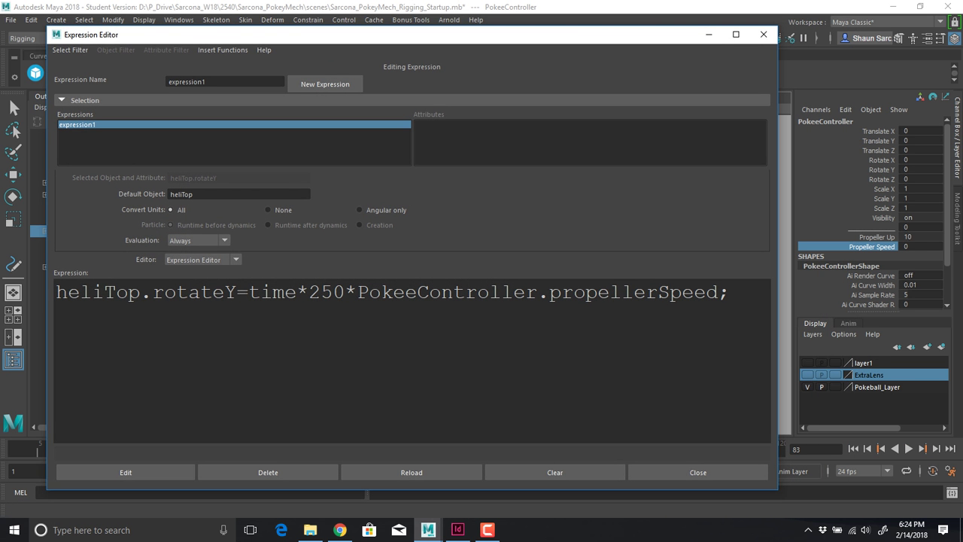
pyautogui.moveTo(249, 292); pyautogui.dragTo(322, 292)
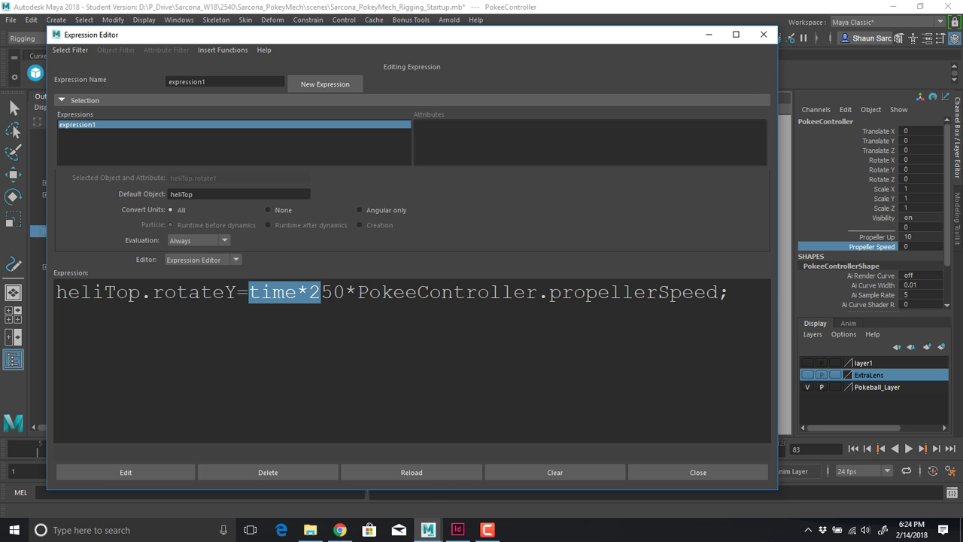
pyautogui.moveTo(324, 490); pyautogui.dragTo(324, 403)
pyautogui.click(163, 450)
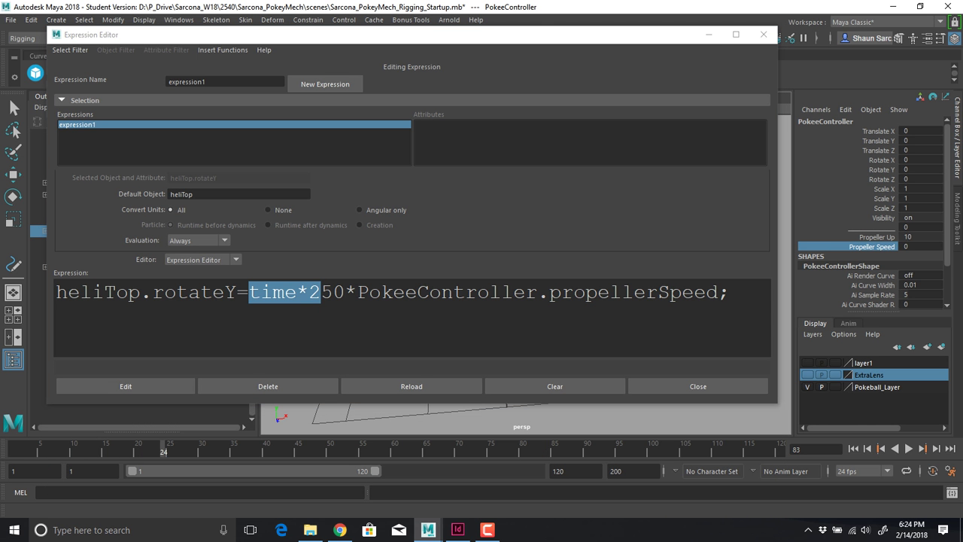
pyautogui.moveTo(163, 449); pyautogui.dragTo(169, 449)
pyautogui.click(163, 450)
pyautogui.doubleClick(273, 292)
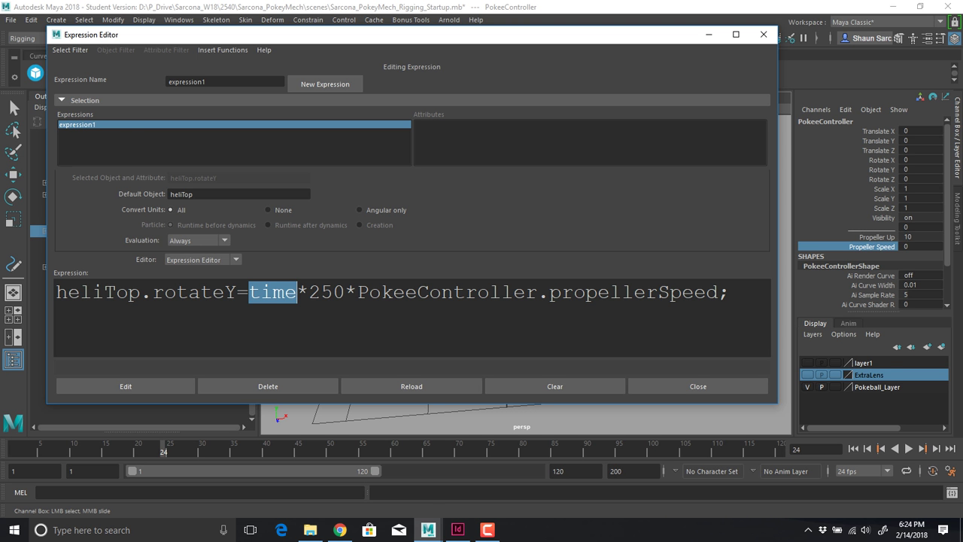
pyautogui.moveTo(345, 292); pyautogui.dragTo(250, 293)
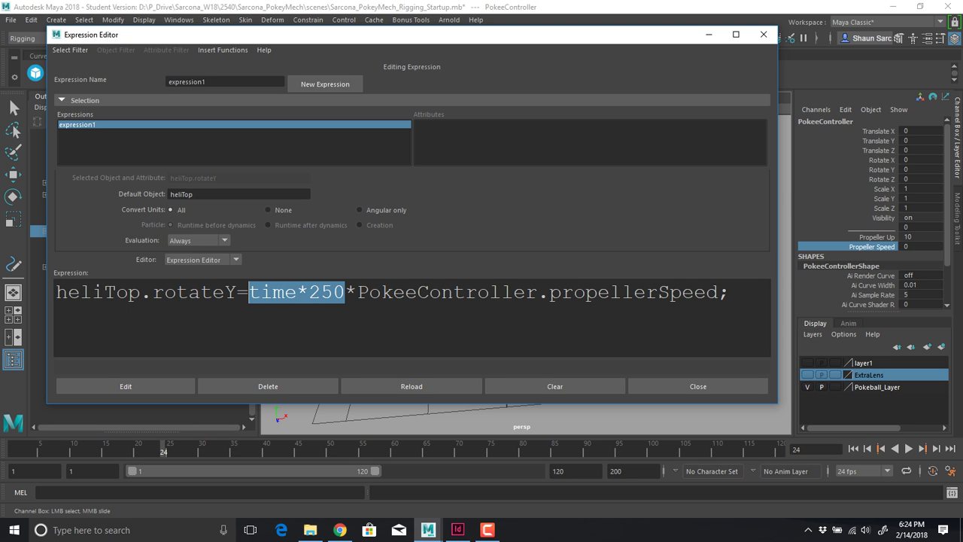
pyautogui.moveTo(358, 292); pyautogui.dragTo(719, 292)
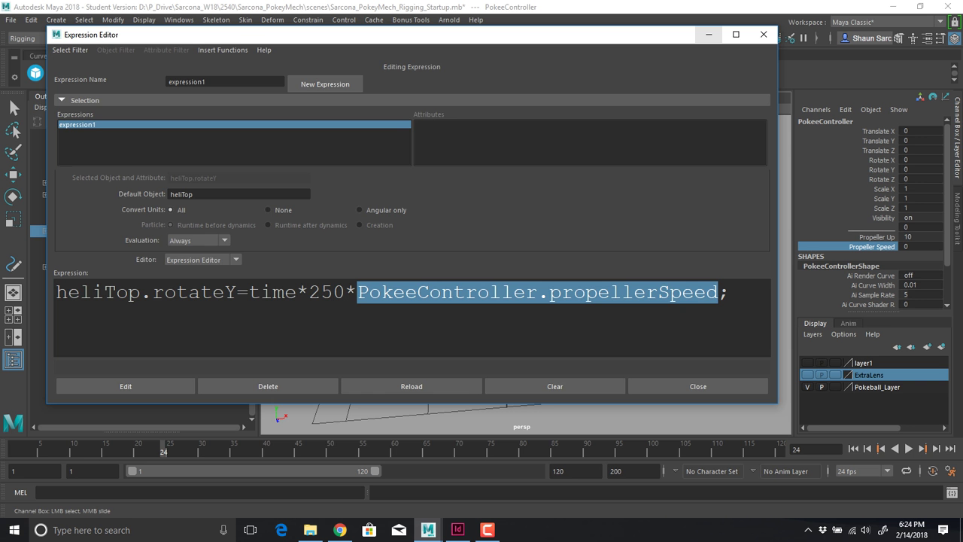
pyautogui.click(708, 35)
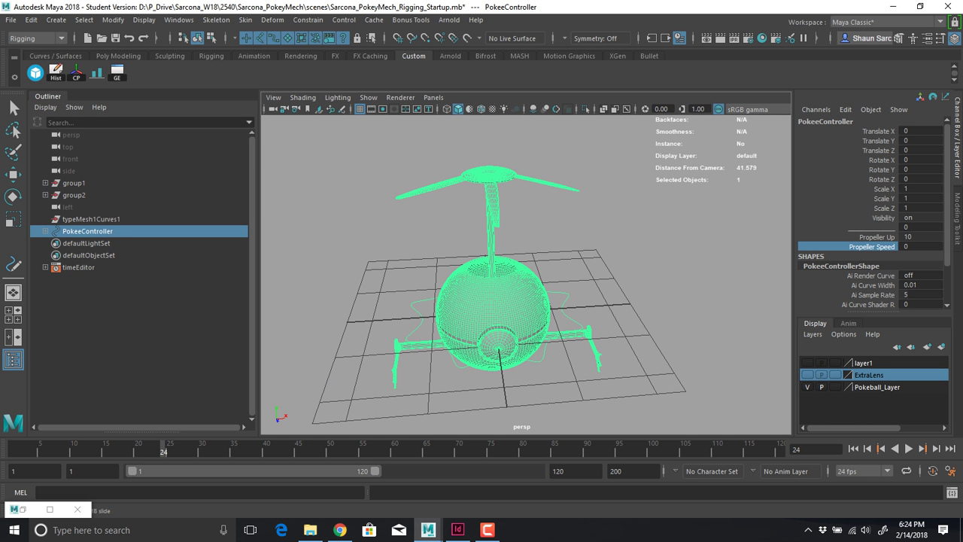
# Set a key on PokeeController's Propeller Speed at frame 40
pyautogui.click(14, 449)
pyautogui.rightClick(834, 247)
pyautogui.press('Escape')
pyautogui.hotkey('alt', 'v')
pyautogui.hotkey('alt', 'v')
pyautogui.rightClick(871, 247)
pyautogui.click(877, 25)
# Set PokeeController's Propeller Speed to 3 at frame 65 and key it
pyautogui.hotkey('alt', 'v')
pyautogui.hotkey('alt', 'v')
pyautogui.click(920, 247)
pyautogui.write('5')
pyautogui.press('Return')
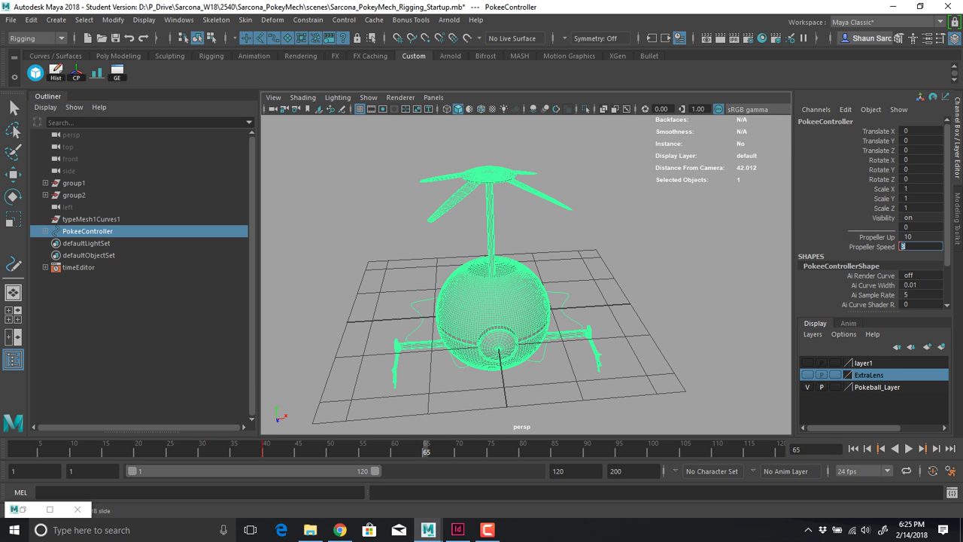
pyautogui.click(871, 247)
pyautogui.rightClick(872, 247)
pyautogui.click(856, 24)
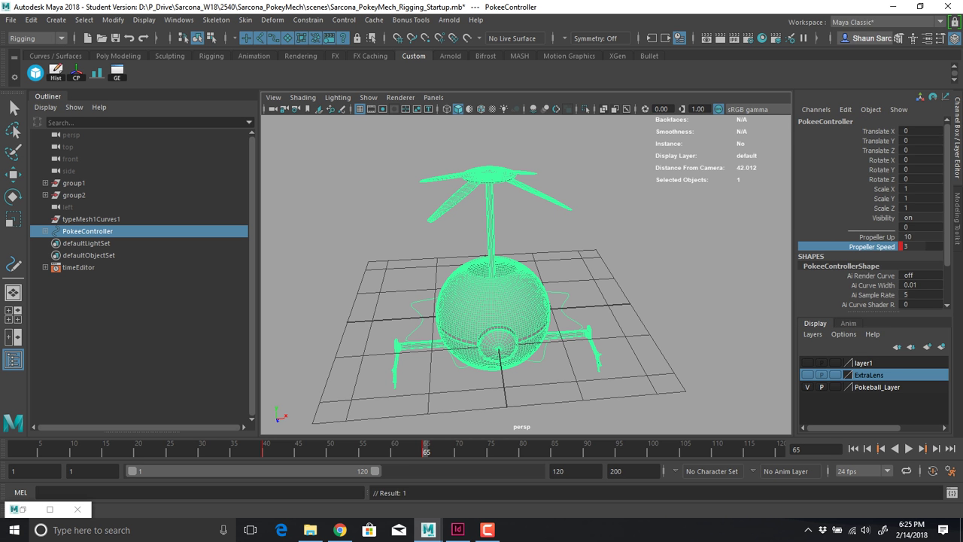
# Play the keyed propeller animation from the first frame and stop it at frame 80
pyautogui.click(853, 449)
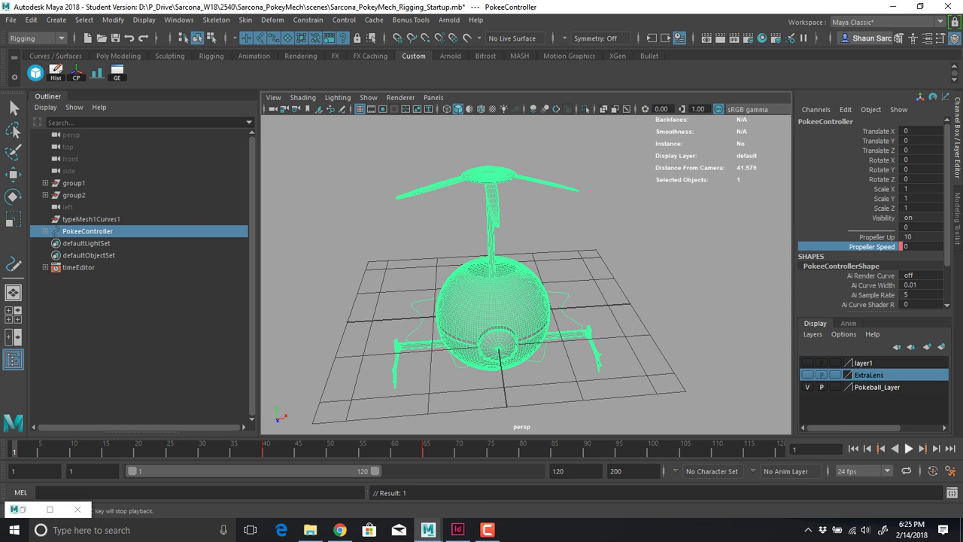
pyautogui.click(909, 448)
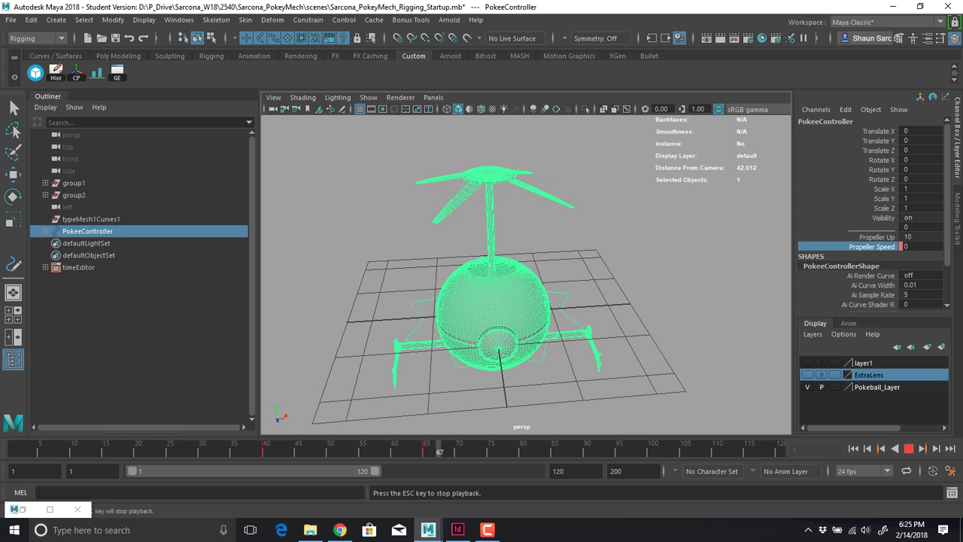
pyautogui.press('Escape')
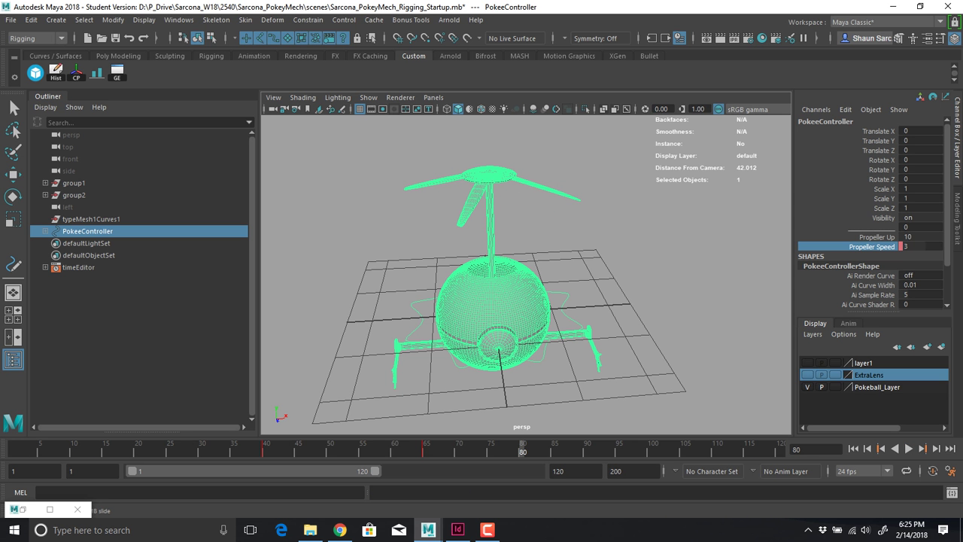
# Render the current frame in Arnold RenderView, widen its window and zoom out to show the whole image
pyautogui.click(449, 20)
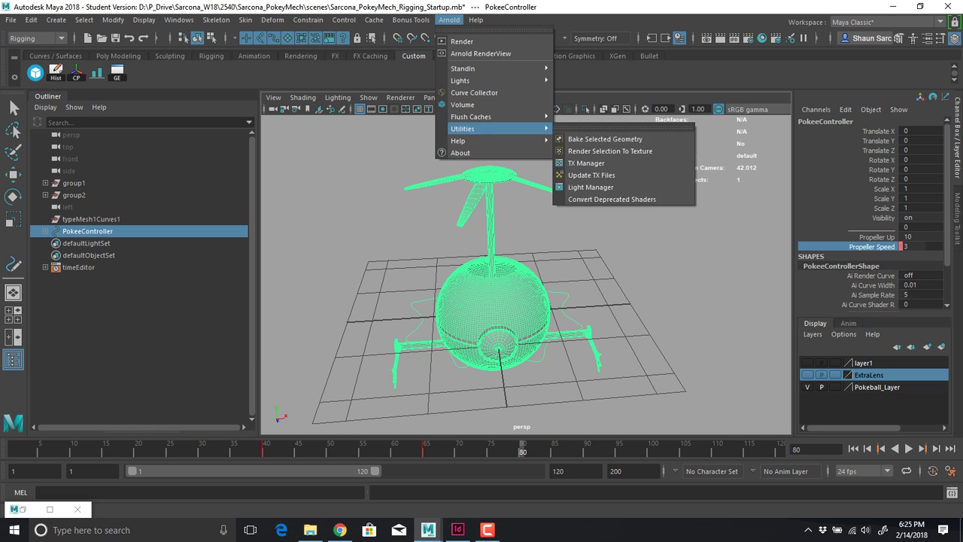
pyautogui.click(462, 42)
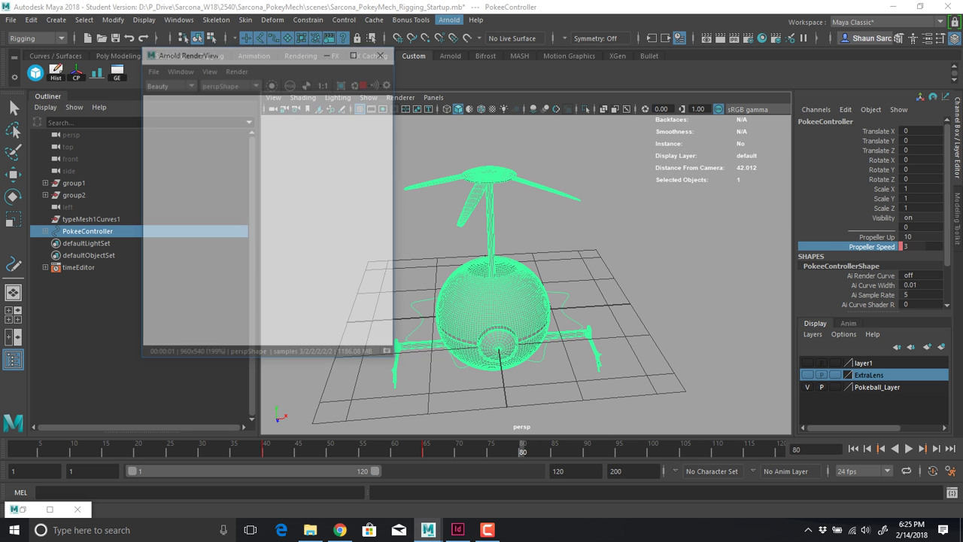
pyautogui.moveTo(395, 239); pyautogui.dragTo(636, 244)
pyautogui.scroll(-3, 443, 244)
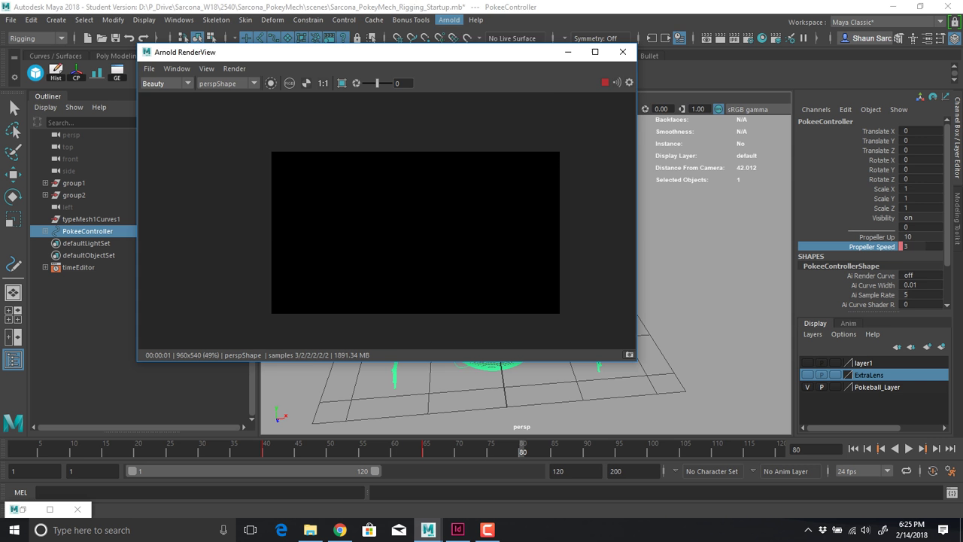
# Add an Arnold Skydome Light to the scene and move the Arnold RenderView aside
pyautogui.click(449, 19)
pyautogui.moveTo(461, 81)
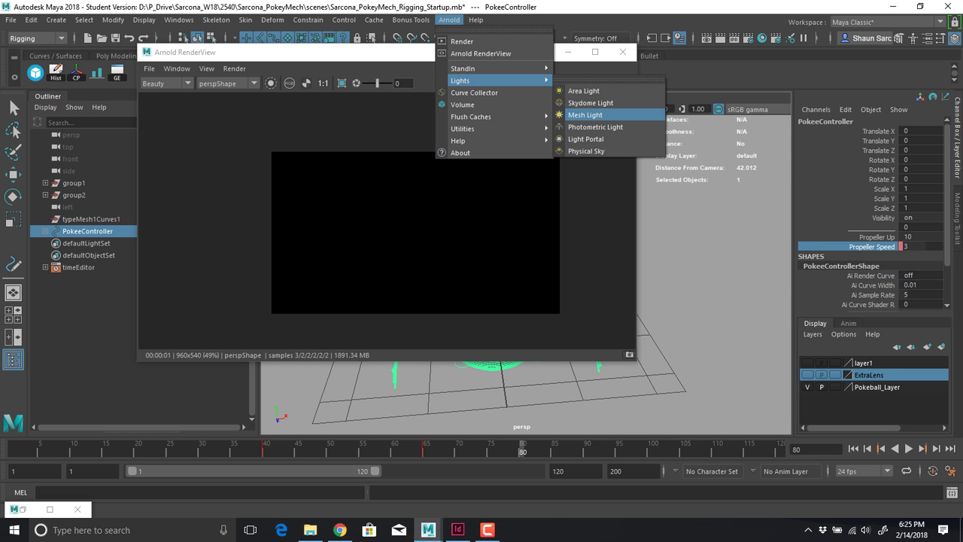
pyautogui.click(591, 104)
pyautogui.moveTo(467, 53); pyautogui.dragTo(404, 87)
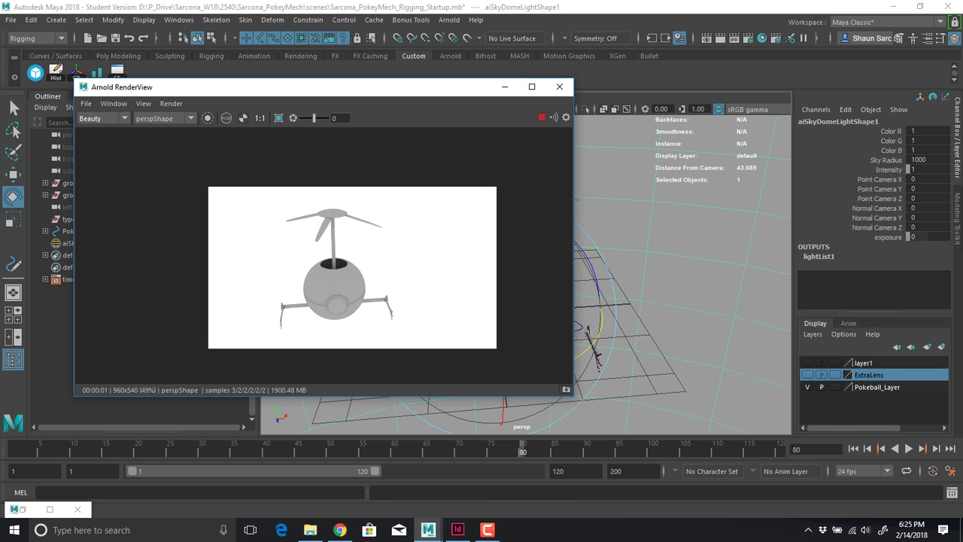
# Enable Motion Blur in the Arnold Renderer render settings and bring the Arnold RenderView to the front
pyautogui.click(748, 37)
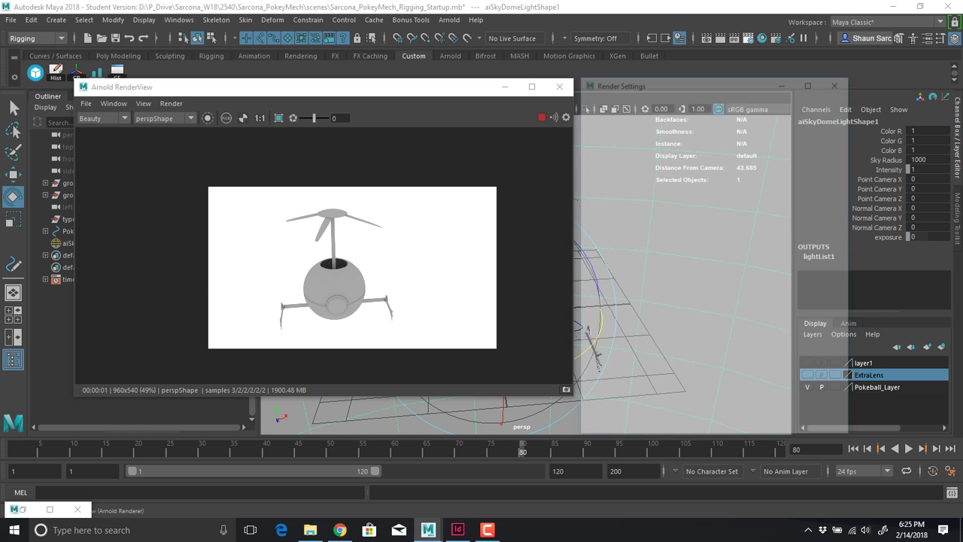
pyautogui.click(654, 145)
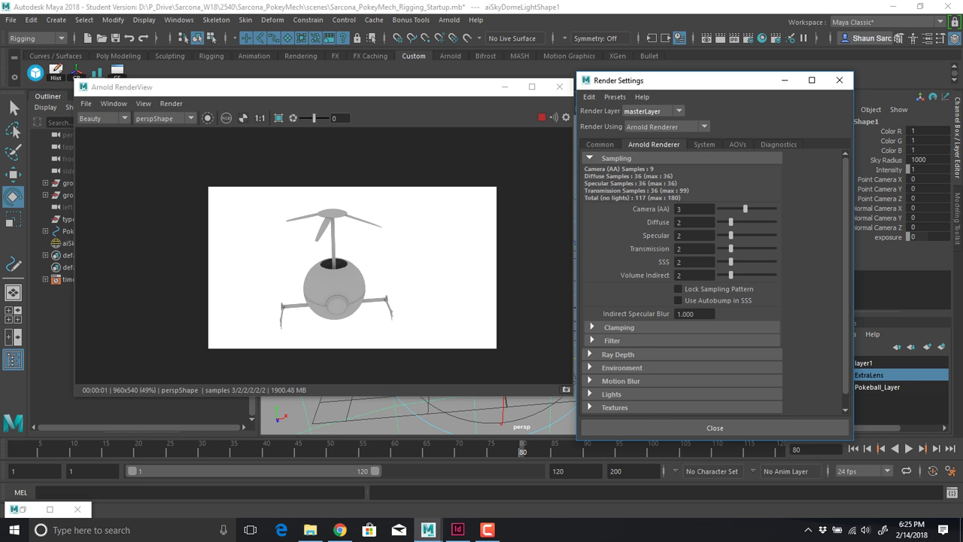
pyautogui.click(620, 381)
pyautogui.click(678, 392)
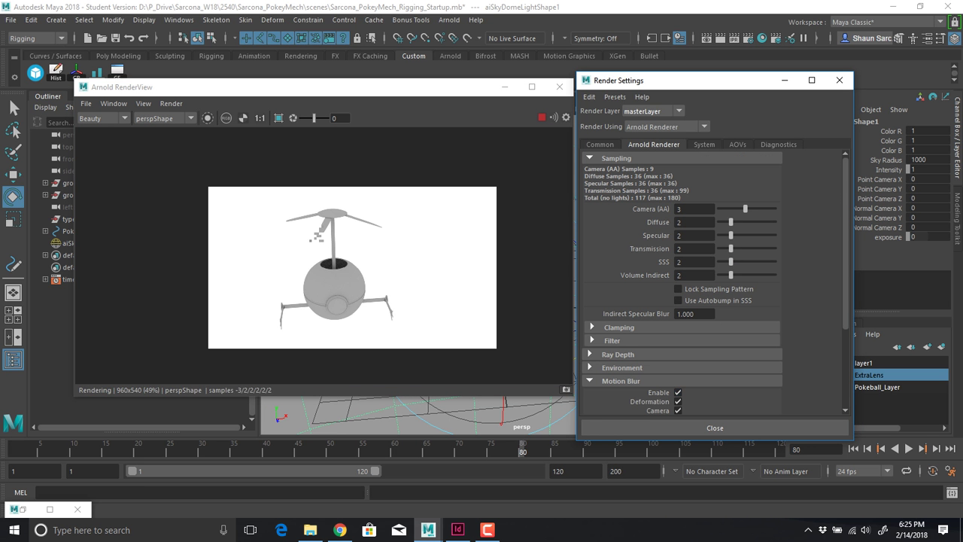
pyautogui.click(323, 87)
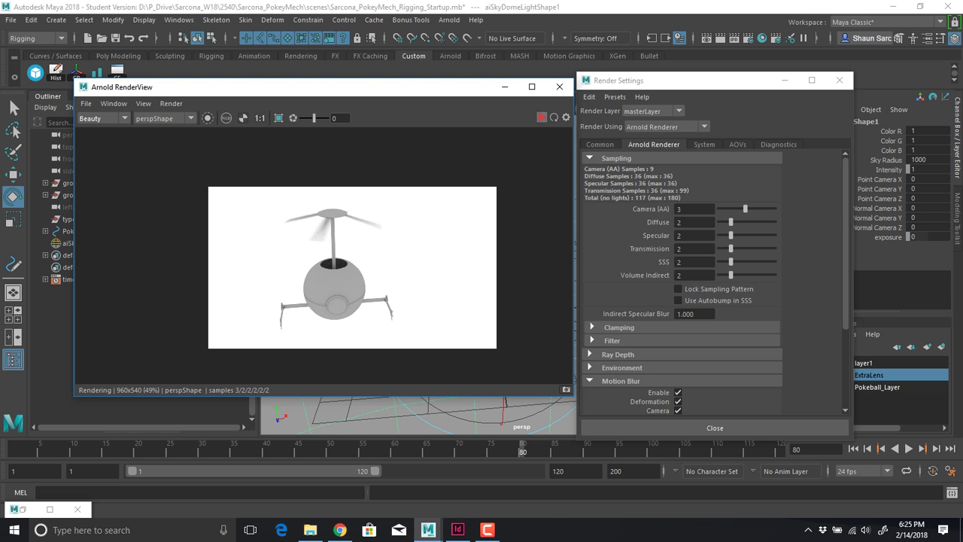
# Configure Arnold motion blur with 9 keys, the End On Frame shutter position and a length of 1.000
pyautogui.scroll(-3, 715, 335)
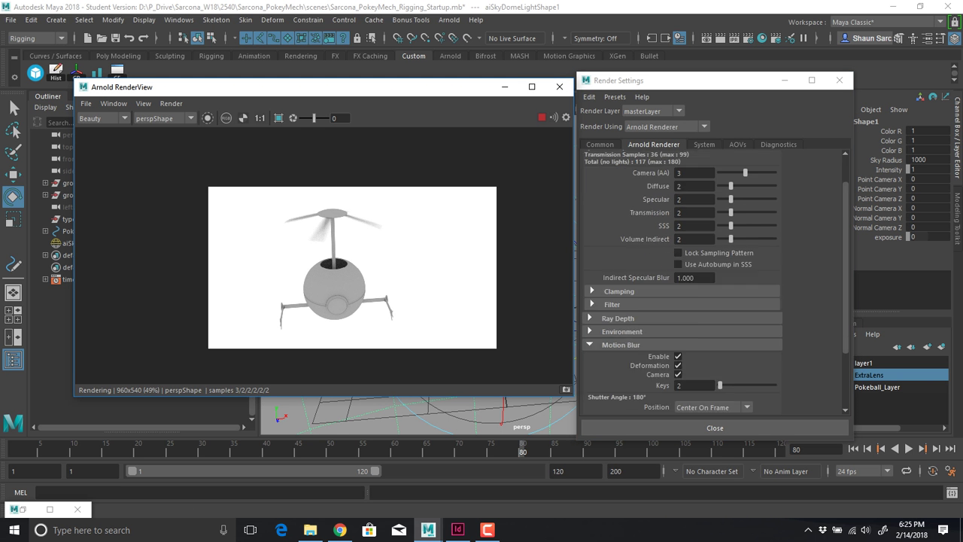
pyautogui.click(713, 336)
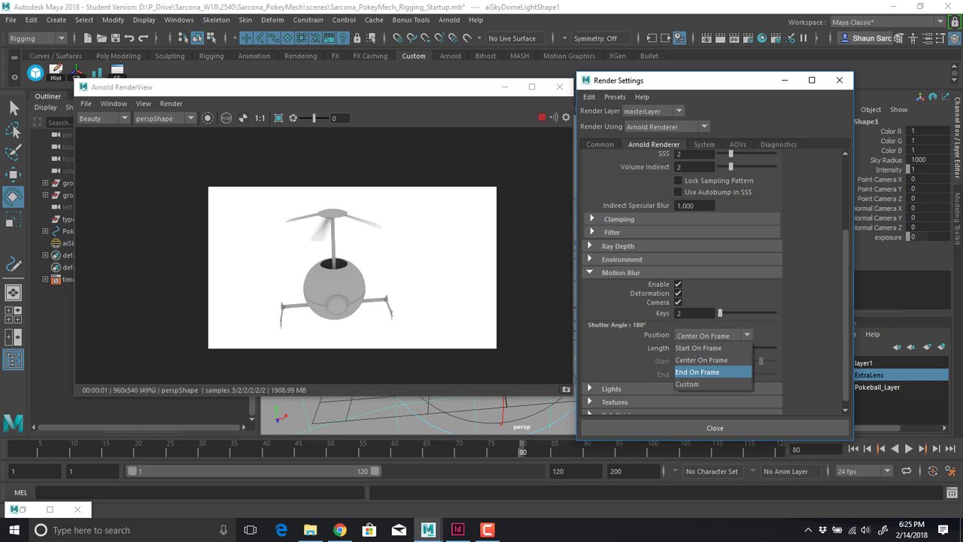
pyautogui.click(698, 371)
pyautogui.moveTo(721, 314); pyautogui.dragTo(734, 313)
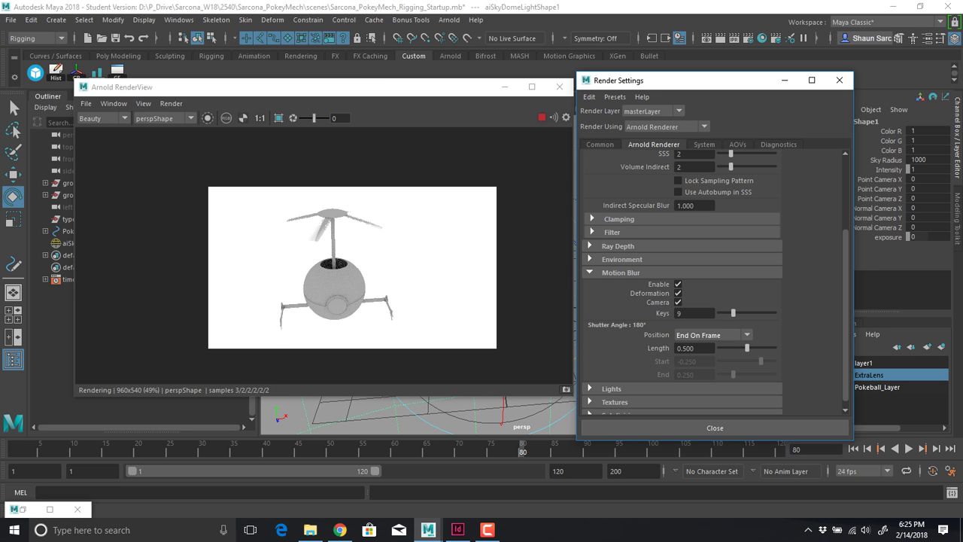
pyautogui.moveTo(747, 349); pyautogui.dragTo(776, 348)
# Examine the propeller's motion blur up close in the Arnold RenderView, and close the render and Render Settings windows
pyautogui.moveTo(476, 87); pyautogui.dragTo(475, 108)
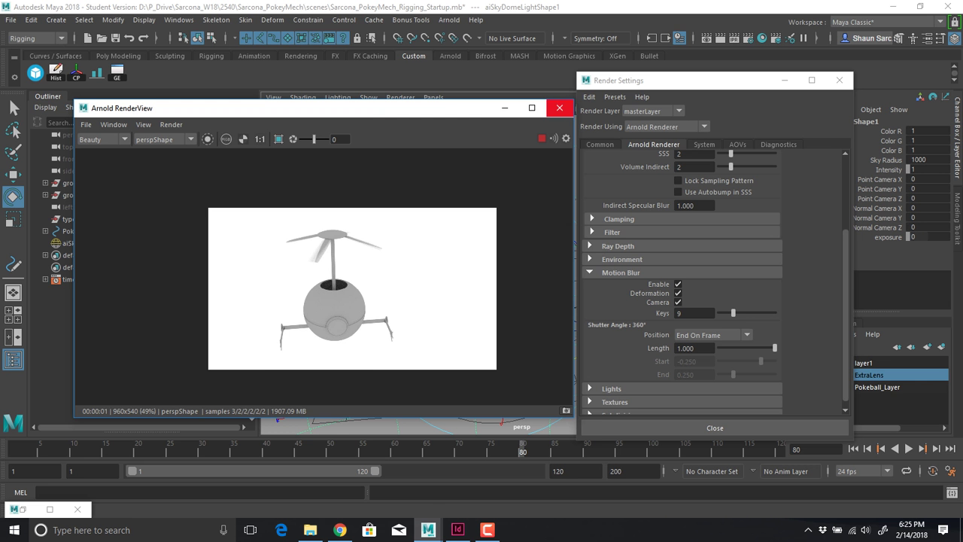
pyautogui.scroll(2, 321, 255)
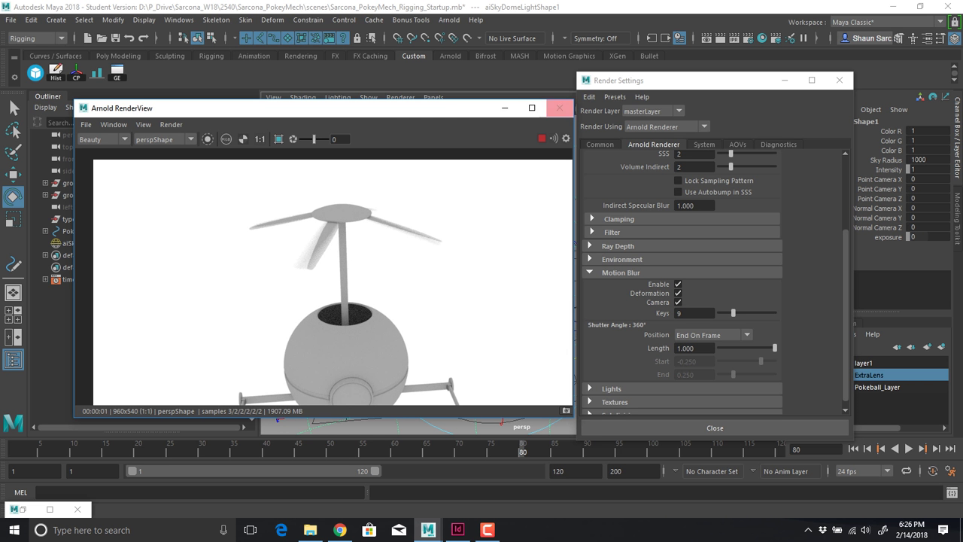
pyautogui.click(559, 107)
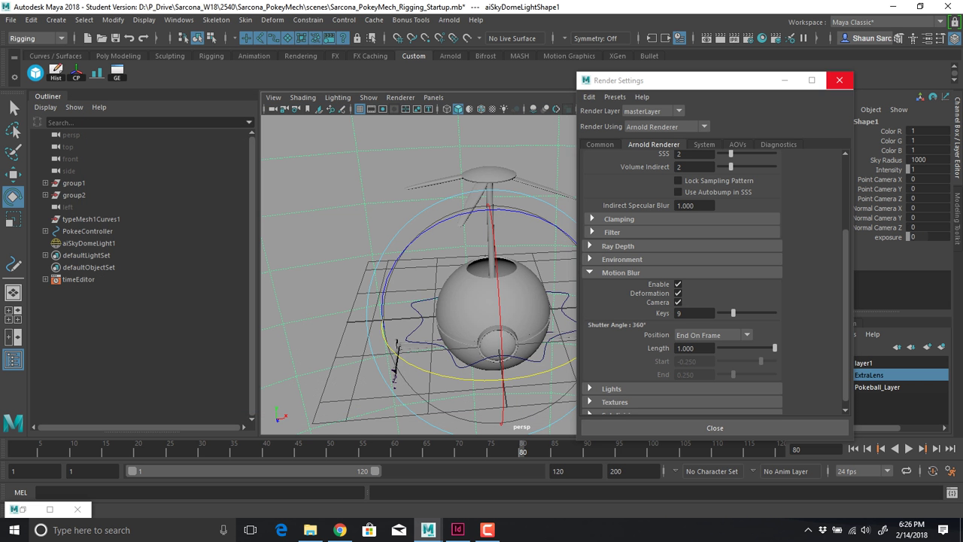
pyautogui.click(839, 80)
# Undo back to the heliTop selection and step forward frame by frame to frame 87 to check its rotation
pyautogui.hotkey('ctrl', 'z')
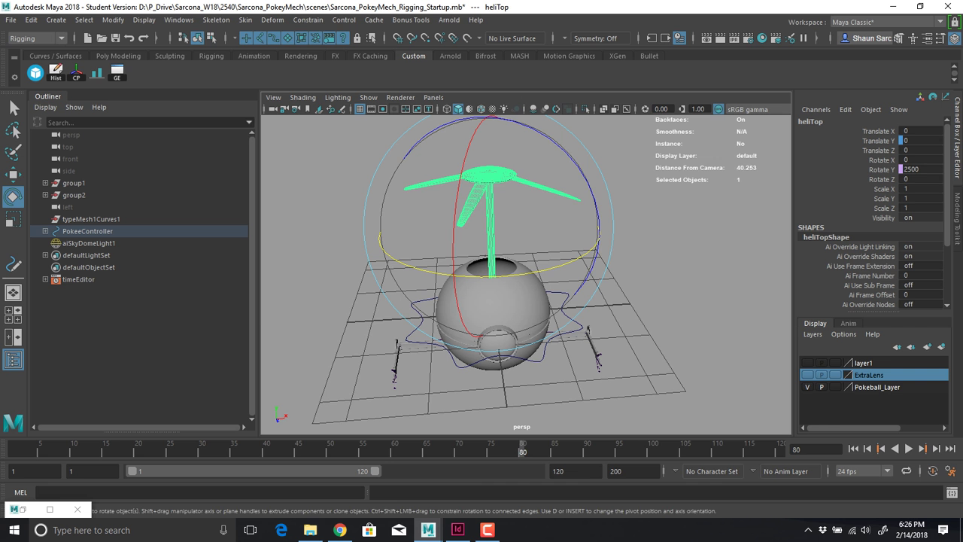
pyautogui.click(936, 449)
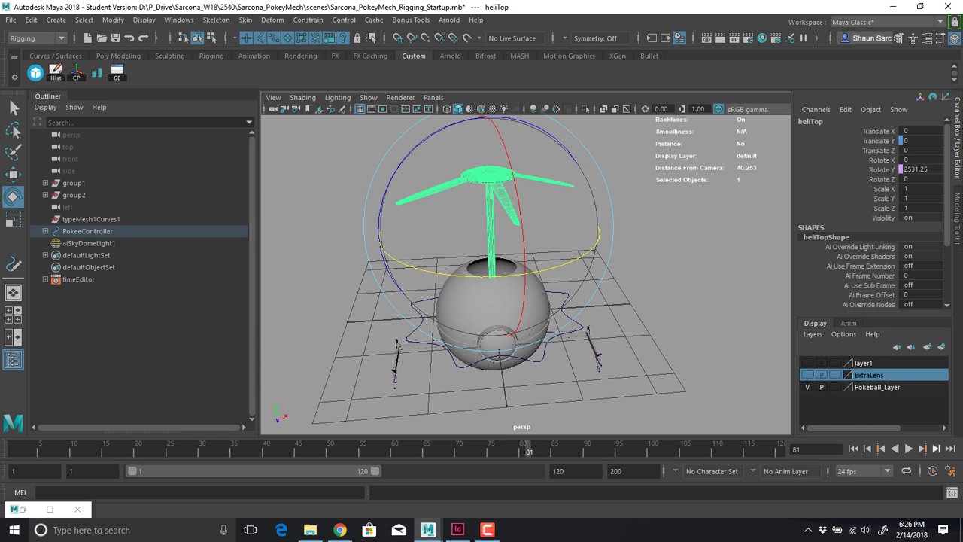
pyautogui.click(936, 449)
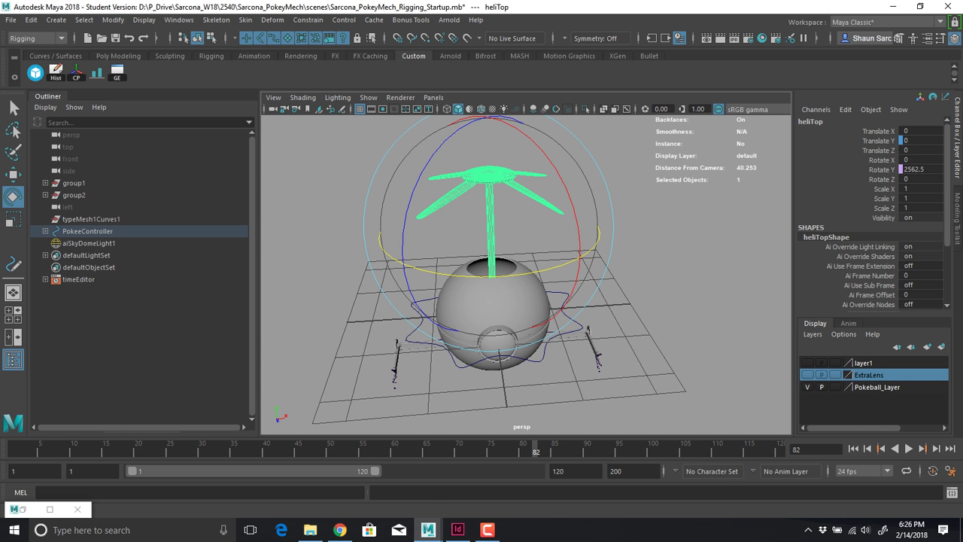
pyautogui.click(936, 449)
pyautogui.hotkey('alt', '.')
pyautogui.hotkey('alt', '.')
pyautogui.hotkey('alt', '.')
pyautogui.hotkey('alt', '.')
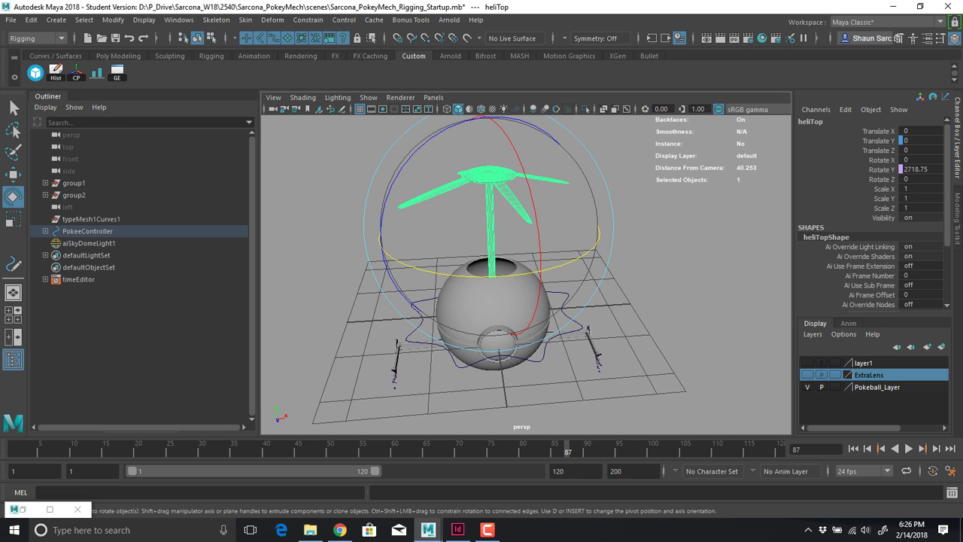
# Set PokeeController's Propeller Speed to 5 at frame 65 and key that channel
pyautogui.click(581, 327)
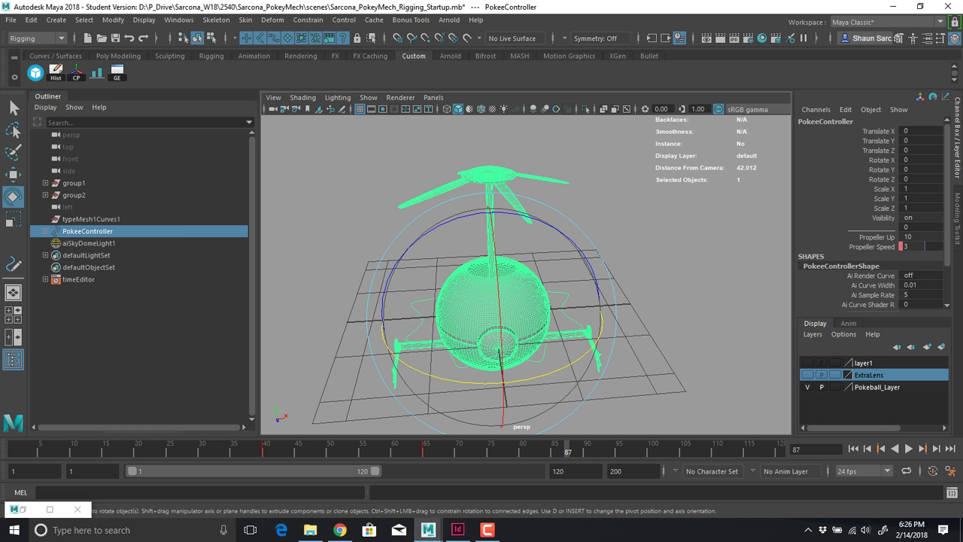
pyautogui.click(921, 247)
pyautogui.click(909, 449)
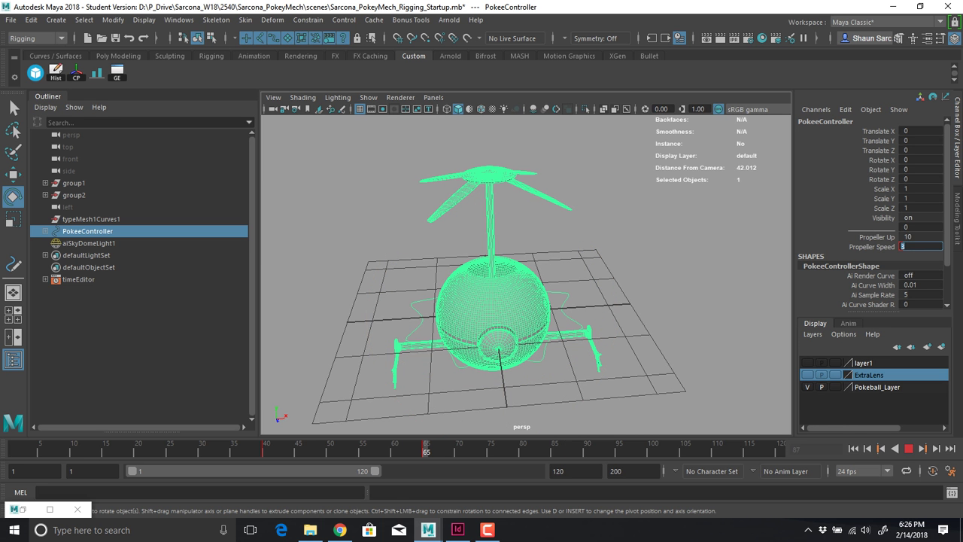
pyautogui.hotkey('alt', 'v')
pyautogui.write('5')
pyautogui.press('Return')
pyautogui.click(873, 247)
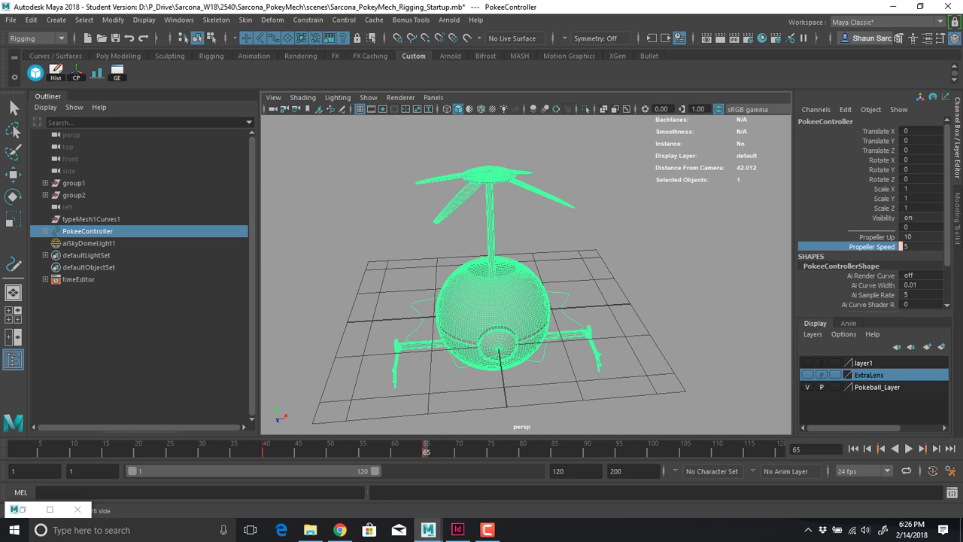
pyautogui.rightClick(873, 247)
pyautogui.click(853, 24)
# Play the animation to frame 78, check the propeller blur in the Arnold RenderView and close the render window
pyautogui.hotkey('alt', 'v')
pyautogui.hotkey('alt', 'v')
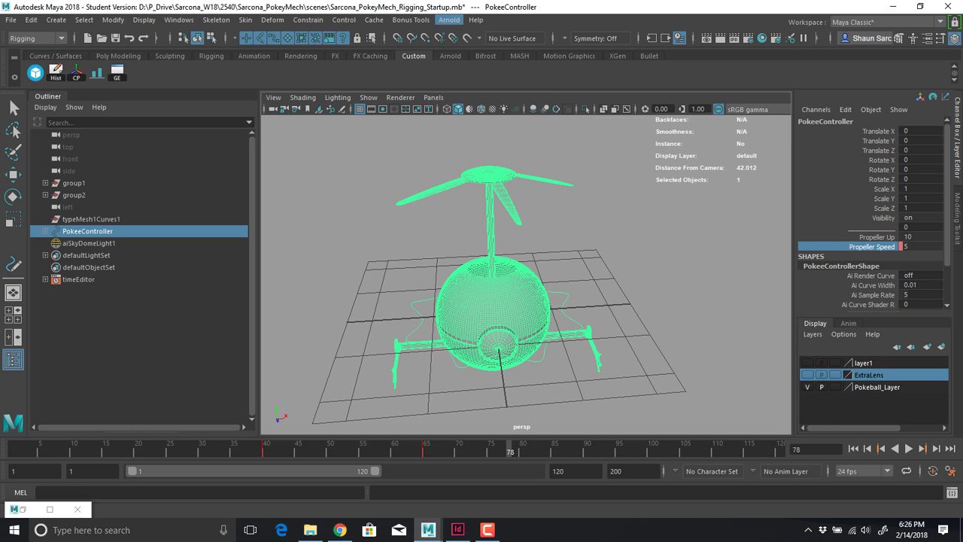
pyautogui.click(450, 21)
pyautogui.press('Escape')
pyautogui.moveTo(510, 450); pyautogui.dragTo(507, 450)
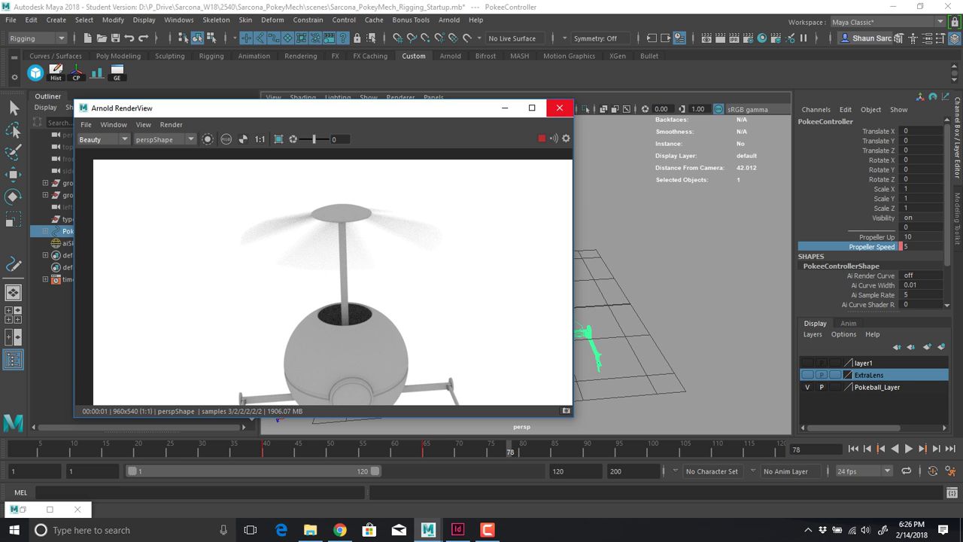
pyautogui.click(559, 107)
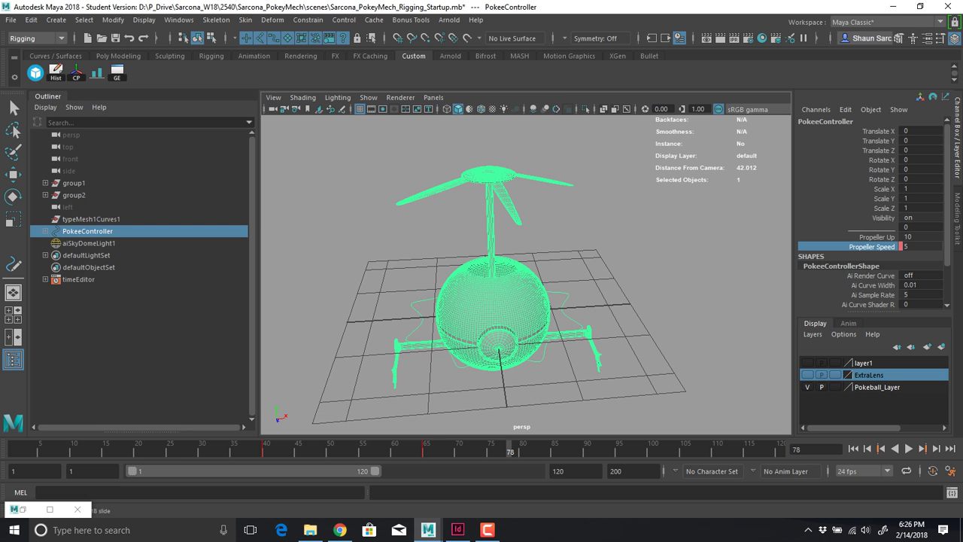
# Set PokeeController's Propeller Speed to 0 at frame 78 without keying it
pyautogui.click(919, 246)
pyautogui.write('0')
pyautogui.press('Return')
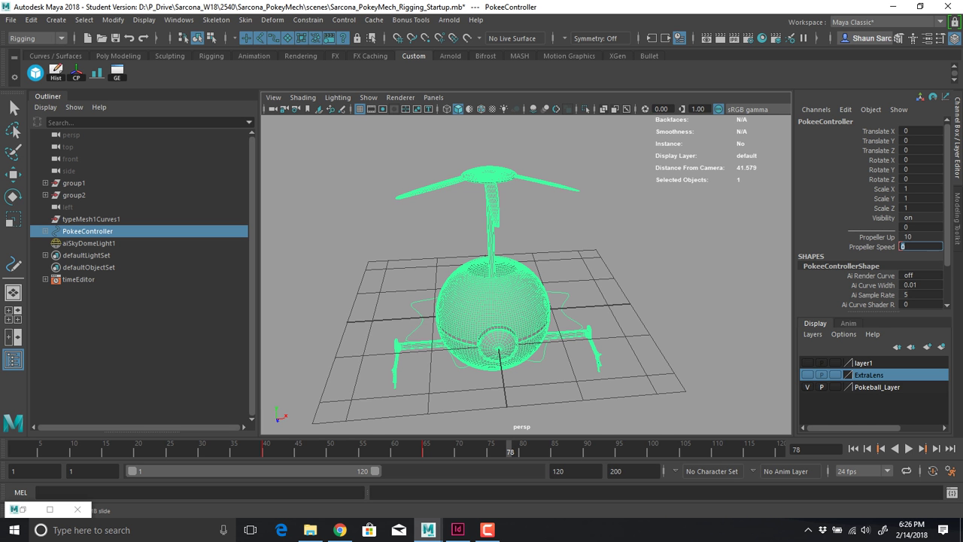
# Open the expression driving heliTop's Rotate Y in the Expression Editor
pyautogui.click(490, 177)
pyautogui.click(879, 169)
pyautogui.click(846, 110)
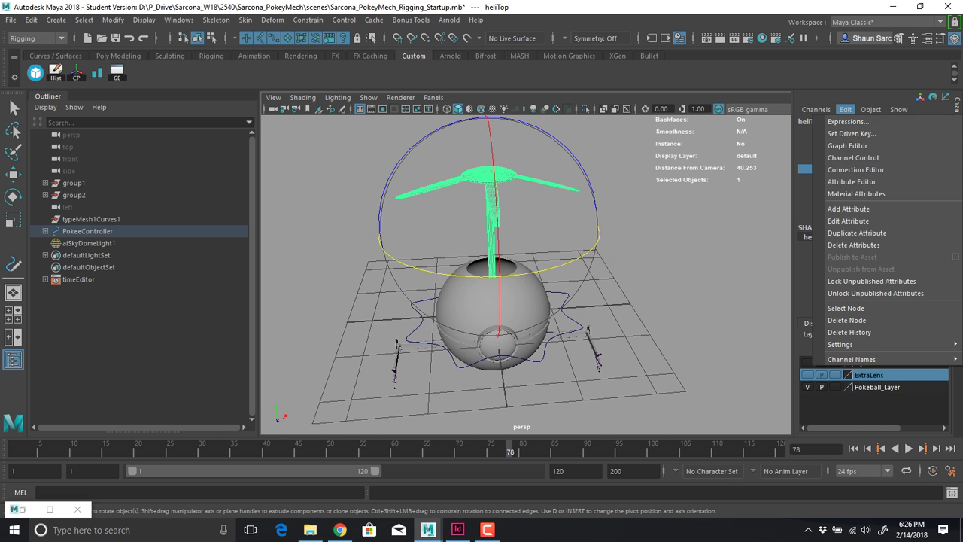
pyautogui.click(848, 122)
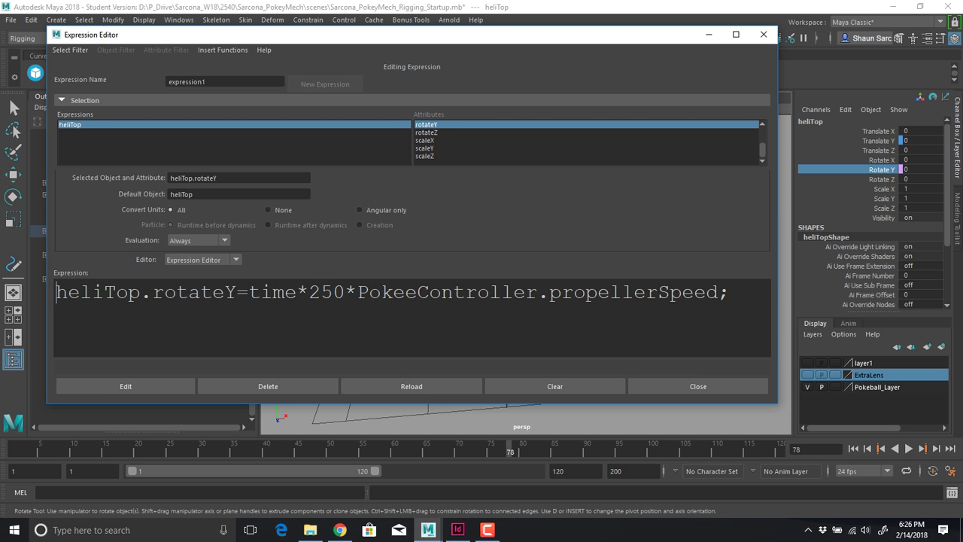
# Try a multiplier of 5 in the heliTop.rotateY expression and restore it to 250
pyautogui.moveTo(309, 292); pyautogui.dragTo(346, 292)
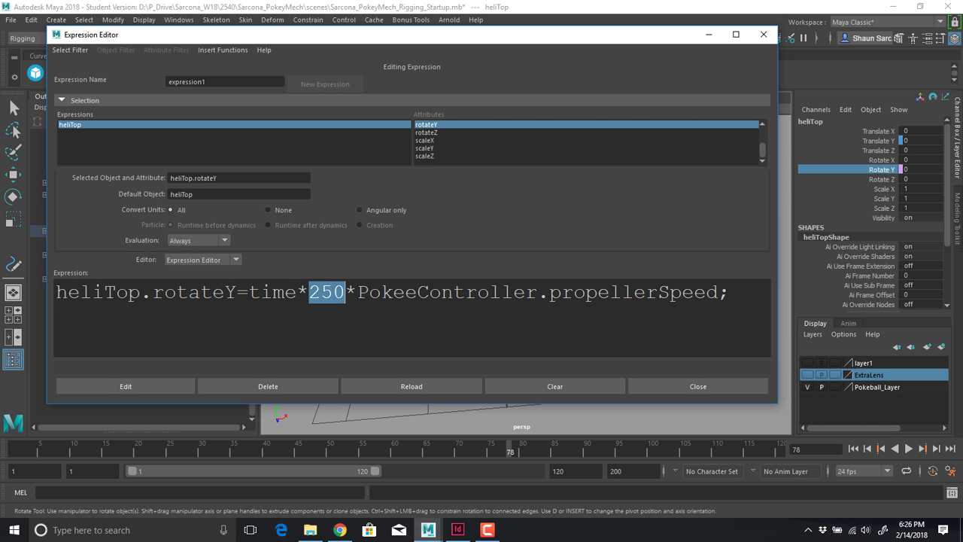
pyautogui.write('5')
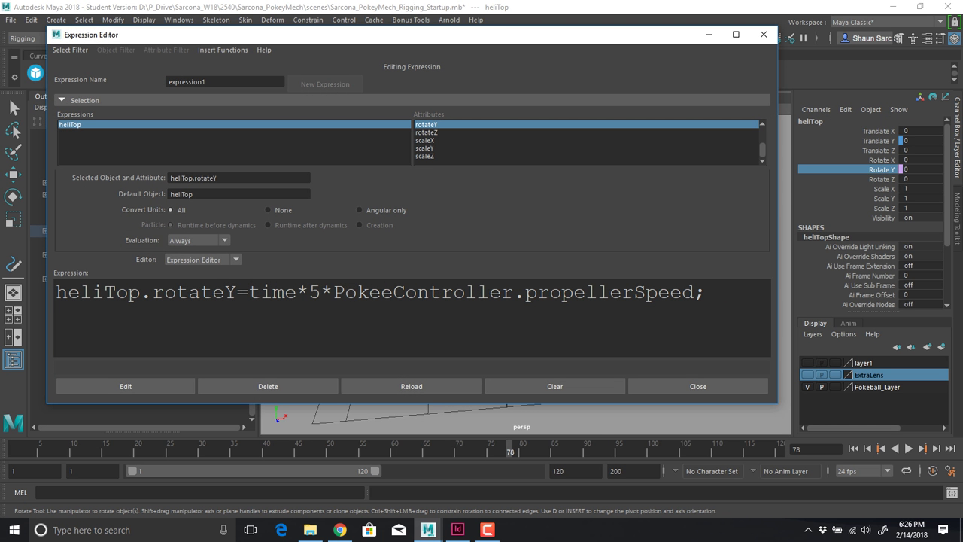
pyautogui.press('BackSpace')
pyautogui.write('250')
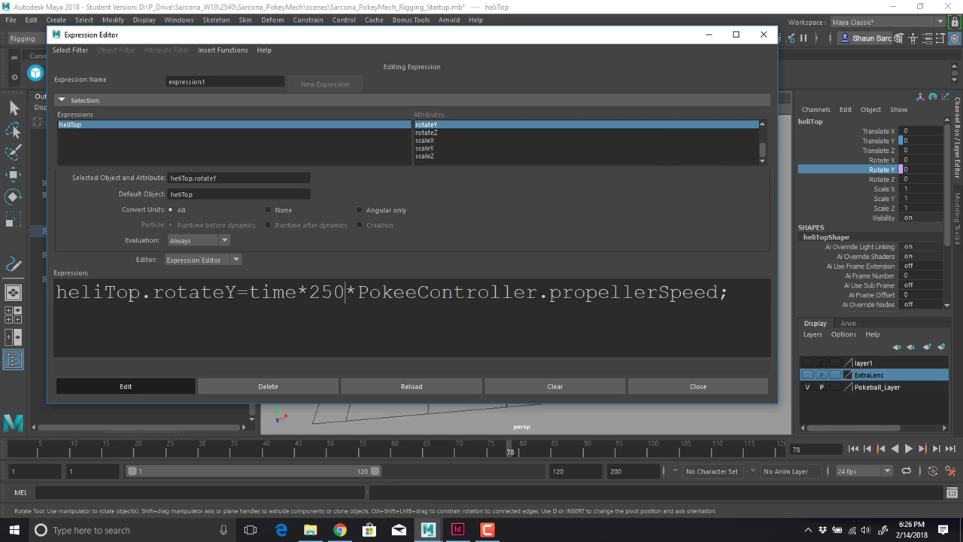
# Review the whole heliTop.rotateY expression and its PokeeController.propellerSpeed term, and close the Expression Editor
pyautogui.hotkey('ctrl', 'a')
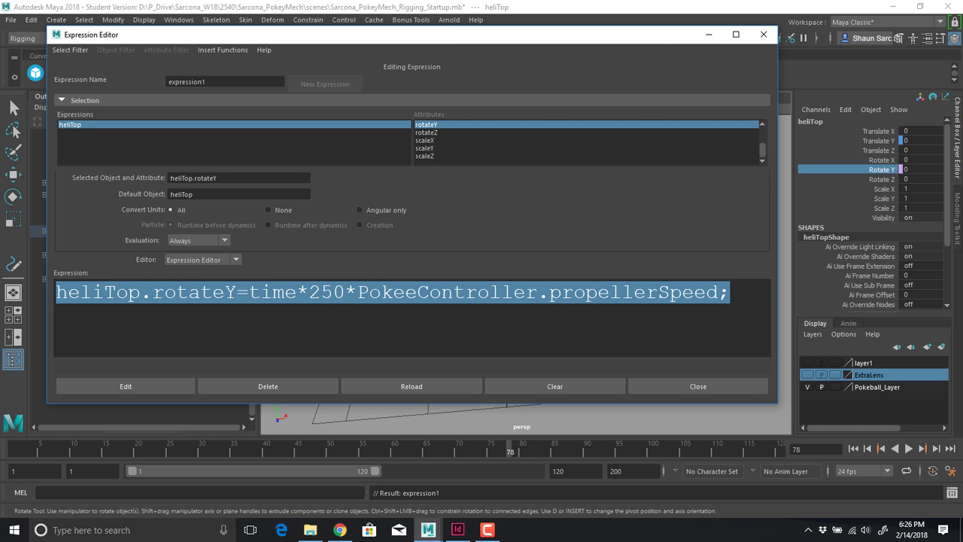
pyautogui.press('Right')
pyautogui.hotkey('ctrl', 'a')
pyautogui.press('Right')
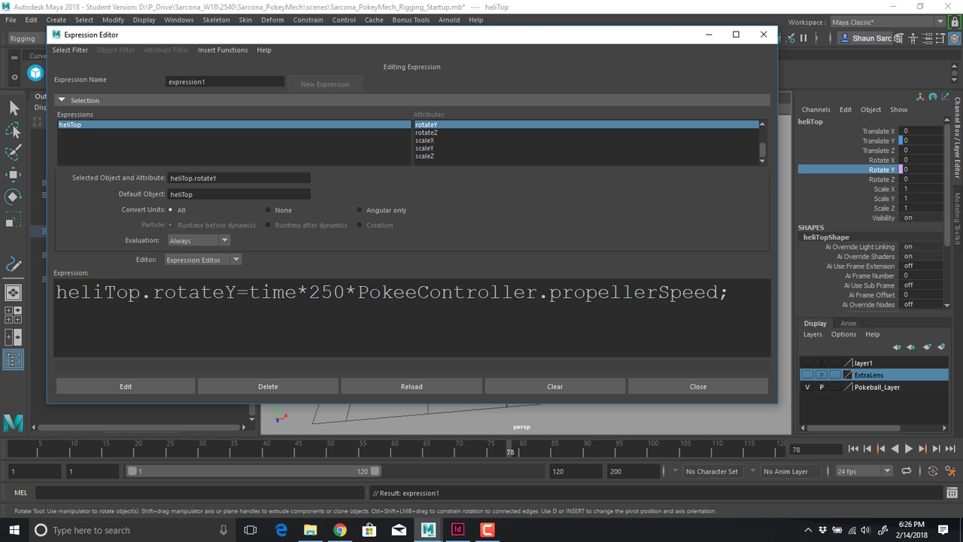
pyautogui.hotkey('ctrl', 'a')
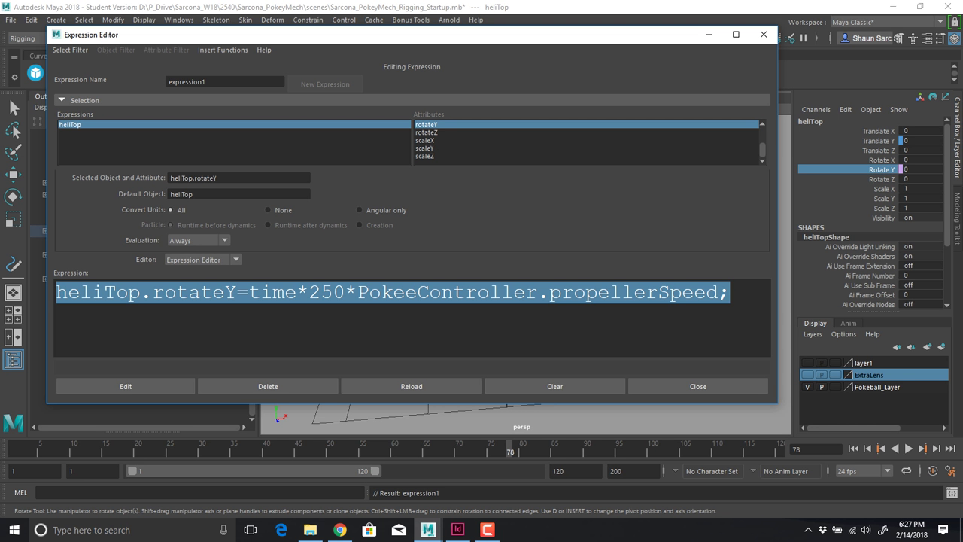
pyautogui.click(660, 295)
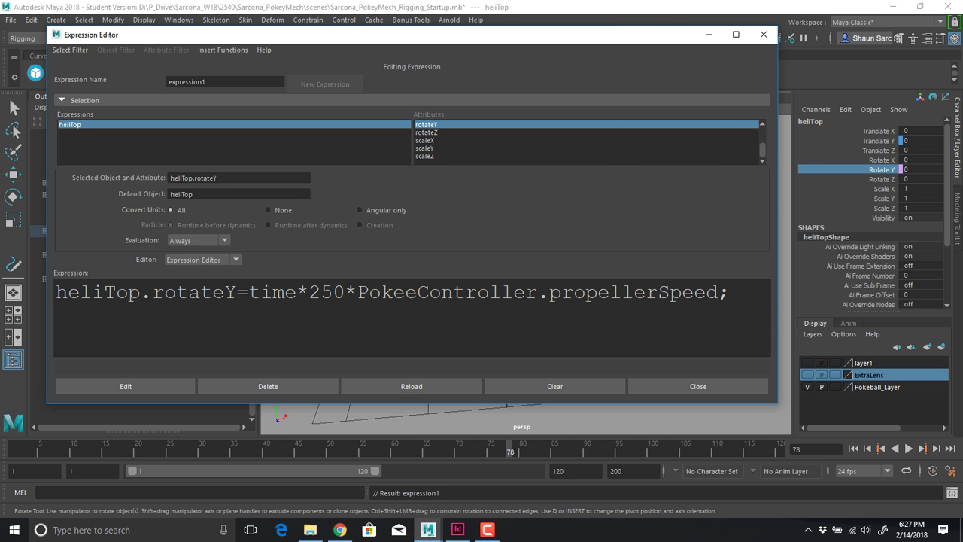
pyautogui.moveTo(357, 293); pyautogui.dragTo(719, 293)
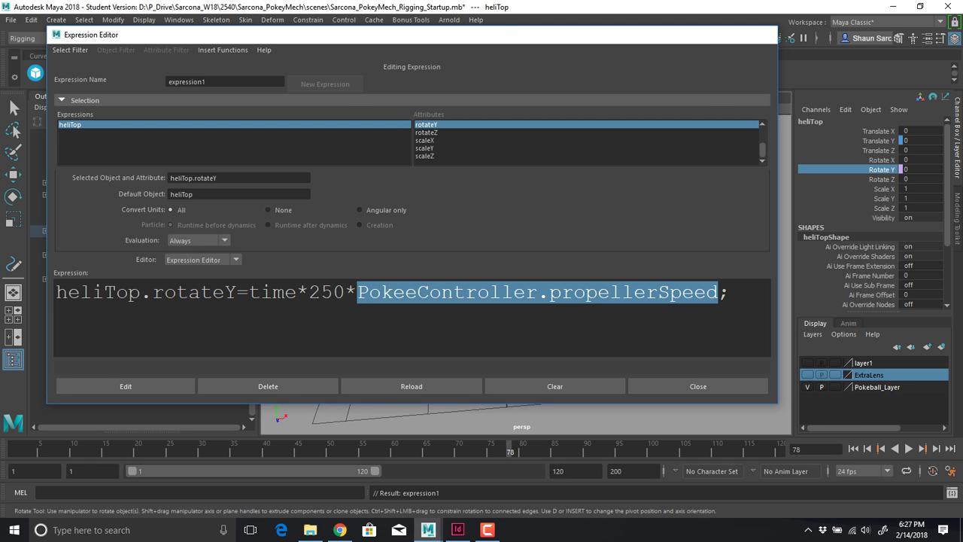
pyautogui.click(764, 35)
# Select PokeeController, play the animation to frame 91 and key its Propeller Speed there at 5
pyautogui.click(569, 295)
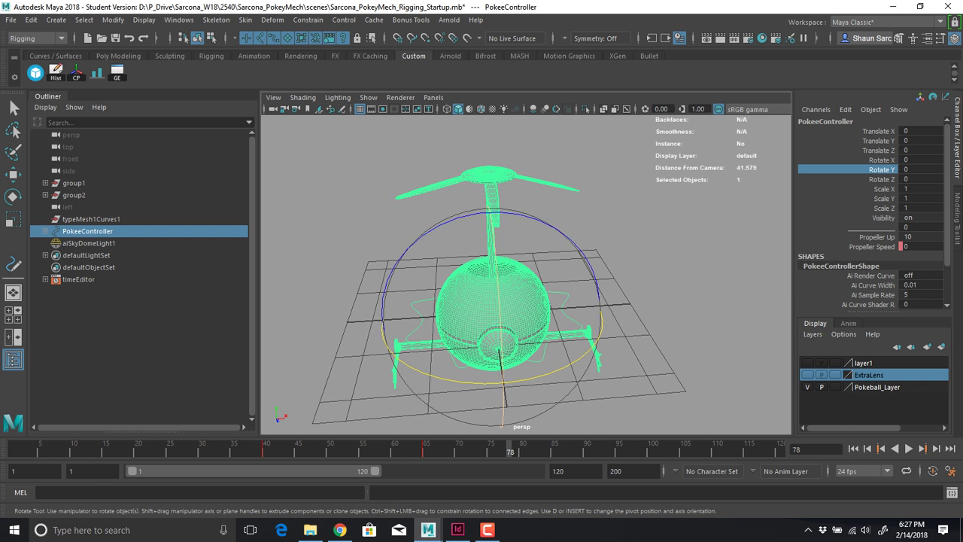
pyautogui.click(909, 448)
pyautogui.hotkey('alt', 'v')
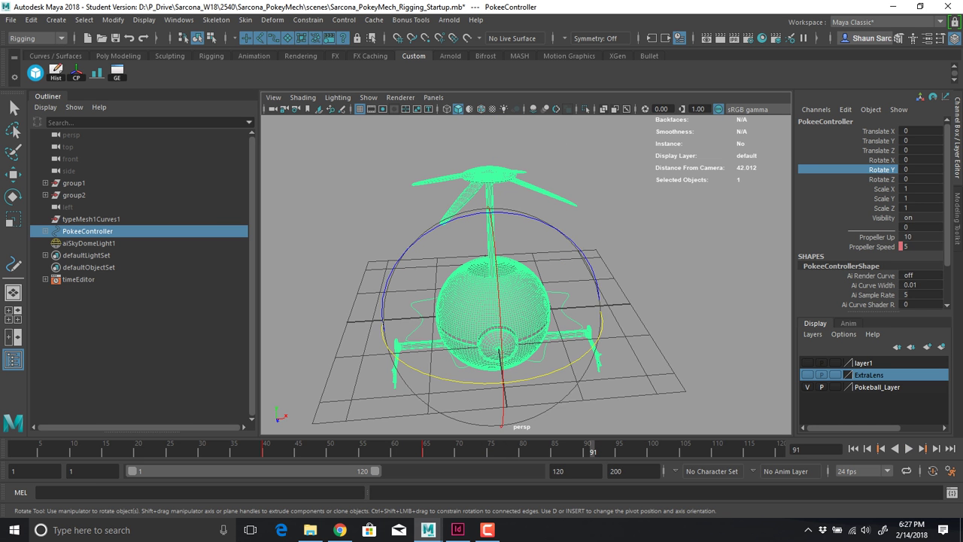
pyautogui.click(872, 247)
pyautogui.rightClick(871, 247)
pyautogui.click(866, 26)
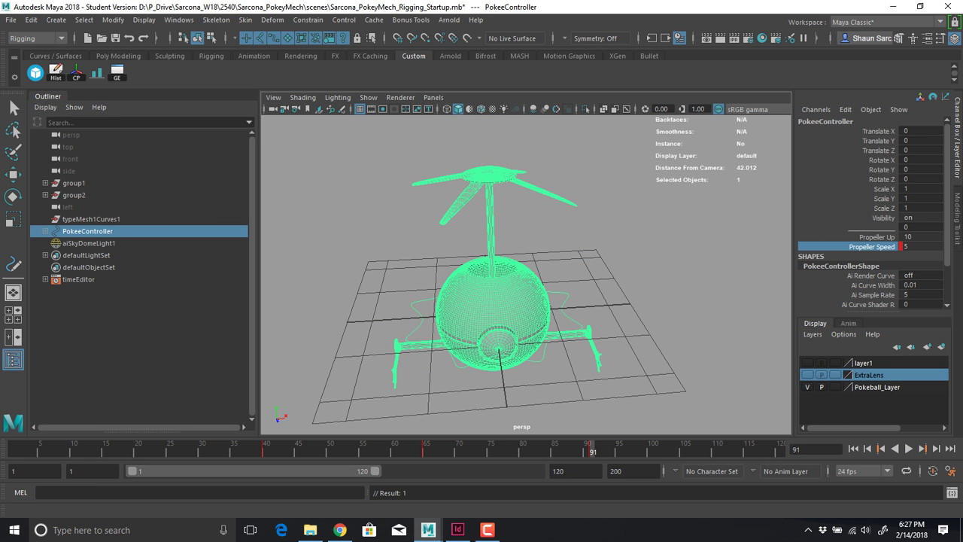
# Set PokeeController's Propeller Speed to 0 at frame 120 and key that channel
pyautogui.moveTo(743, 450); pyautogui.dragTo(780, 450)
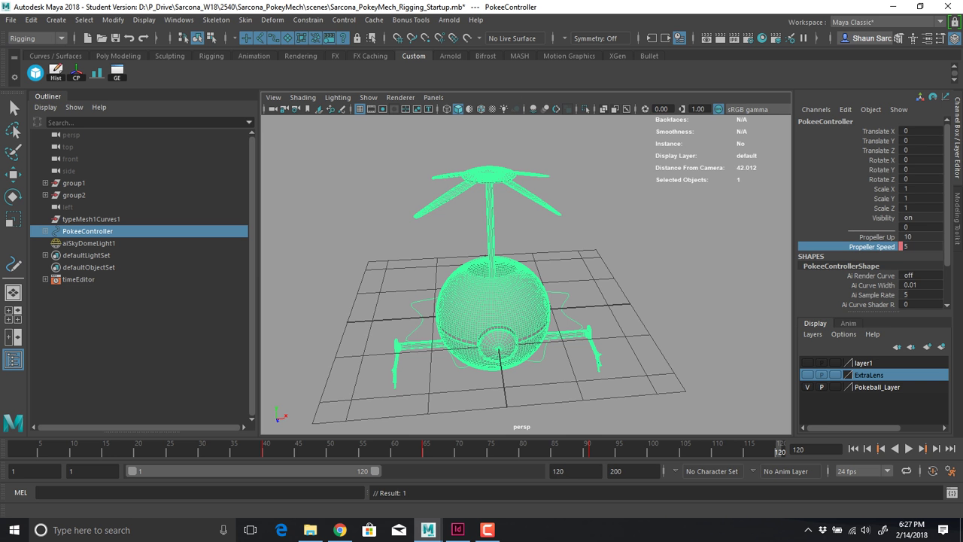
pyautogui.click(916, 247)
pyautogui.write('0')
pyautogui.press('Return')
pyautogui.click(871, 247)
pyautogui.rightClick(872, 246)
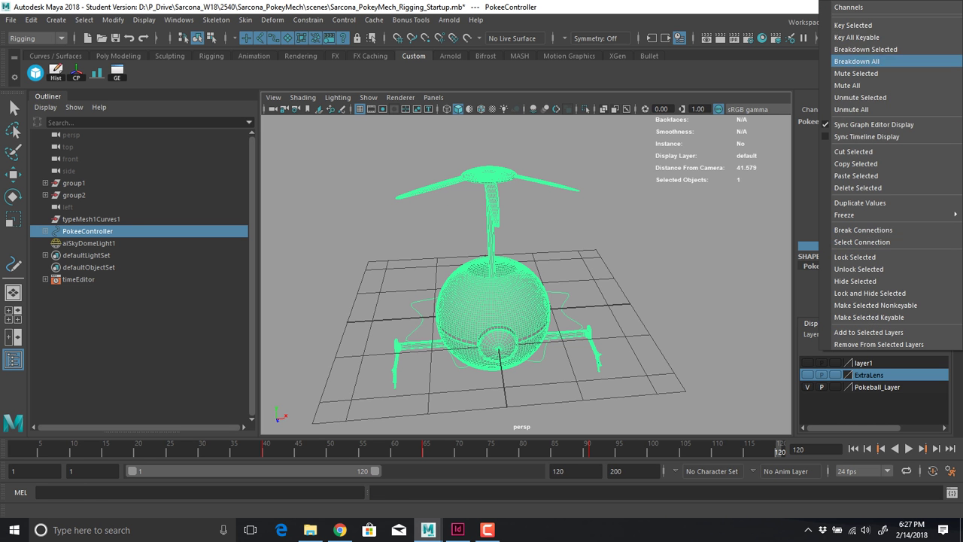
pyautogui.click(858, 25)
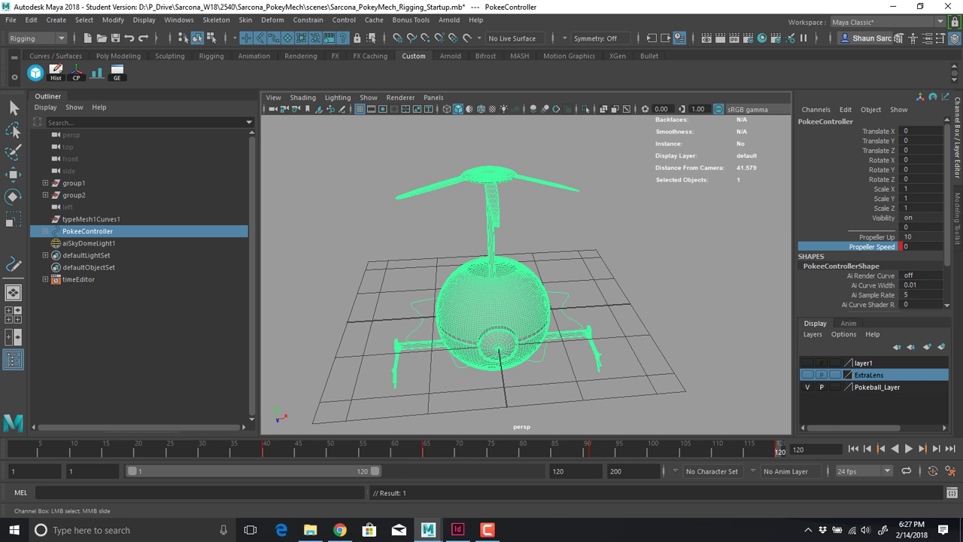
# Extend the playback range to frame 200, select heliTop and play the animation from the start to frame 51
pyautogui.moveTo(375, 471); pyautogui.dragTo(536, 471)
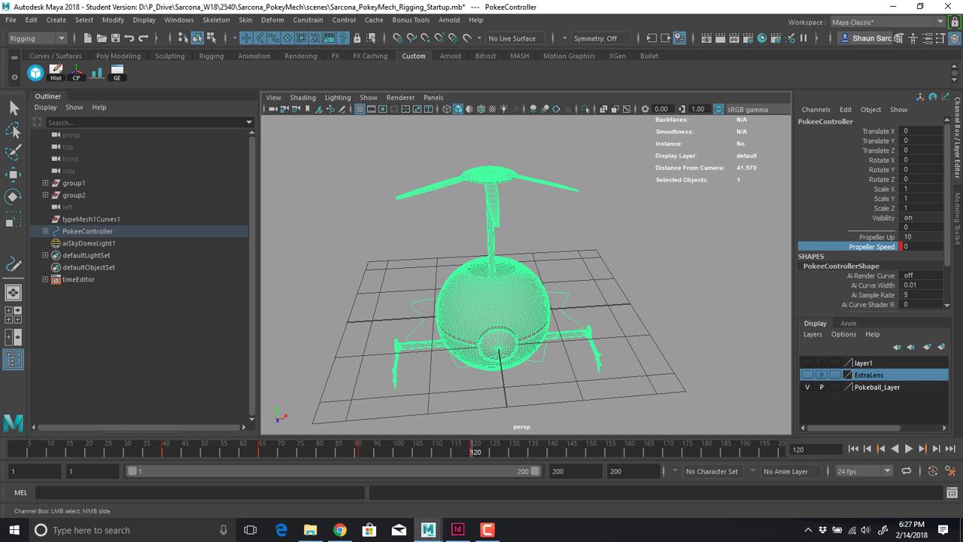
pyautogui.click(490, 176)
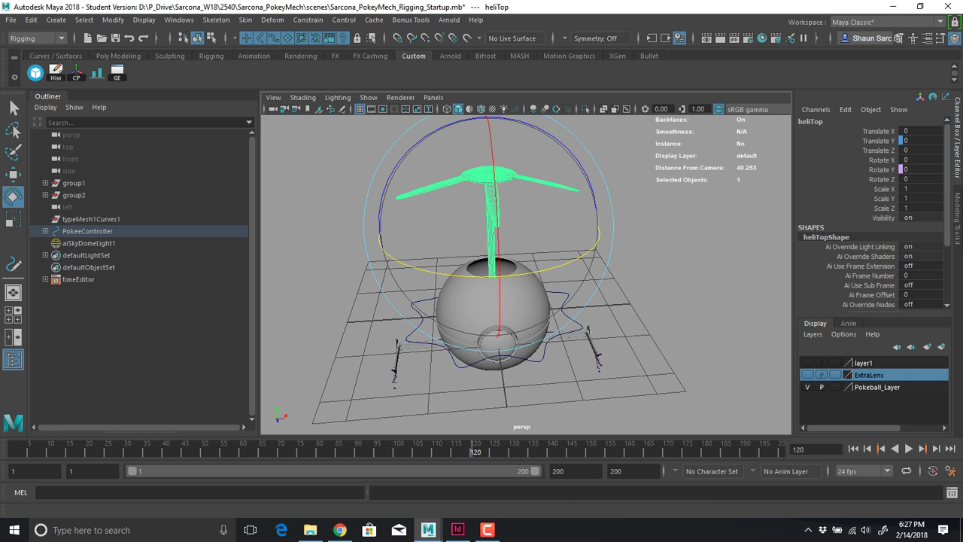
pyautogui.click(936, 448)
pyautogui.click(937, 449)
pyautogui.click(937, 448)
pyautogui.click(937, 449)
pyautogui.click(936, 448)
pyautogui.click(937, 449)
pyautogui.click(937, 448)
pyautogui.click(937, 449)
pyautogui.click(854, 448)
pyautogui.click(937, 449)
pyautogui.click(937, 448)
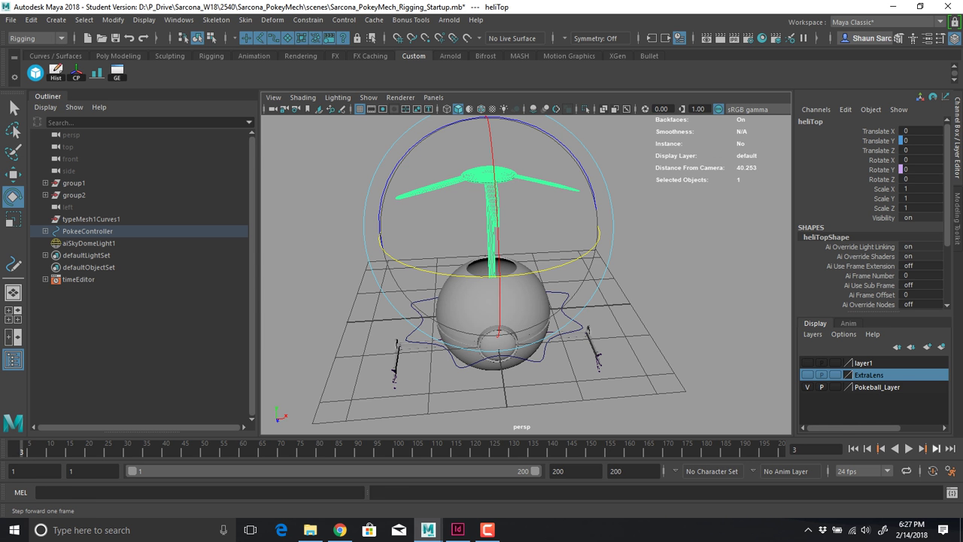
pyautogui.click(937, 448)
pyautogui.click(937, 449)
pyautogui.click(937, 448)
pyautogui.click(937, 449)
pyautogui.click(937, 448)
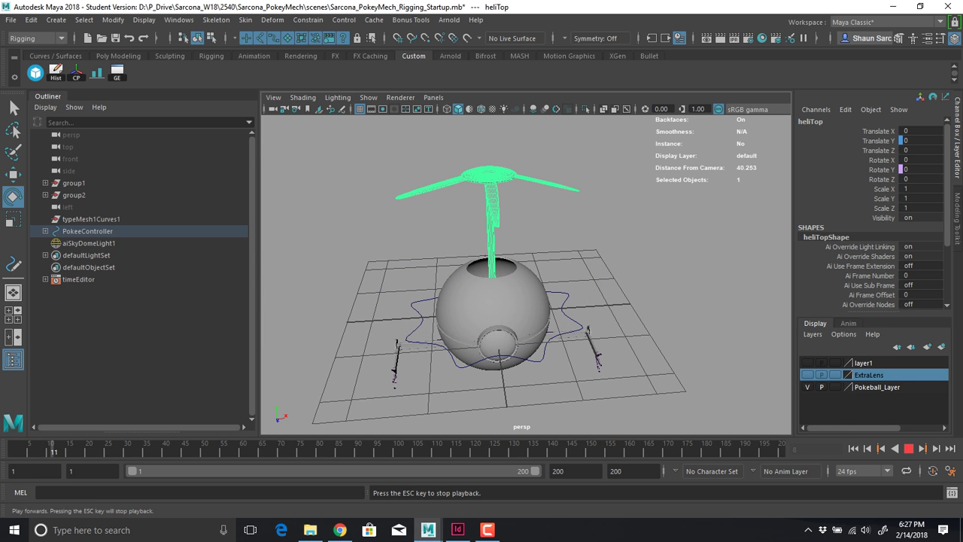
pyautogui.click(909, 448)
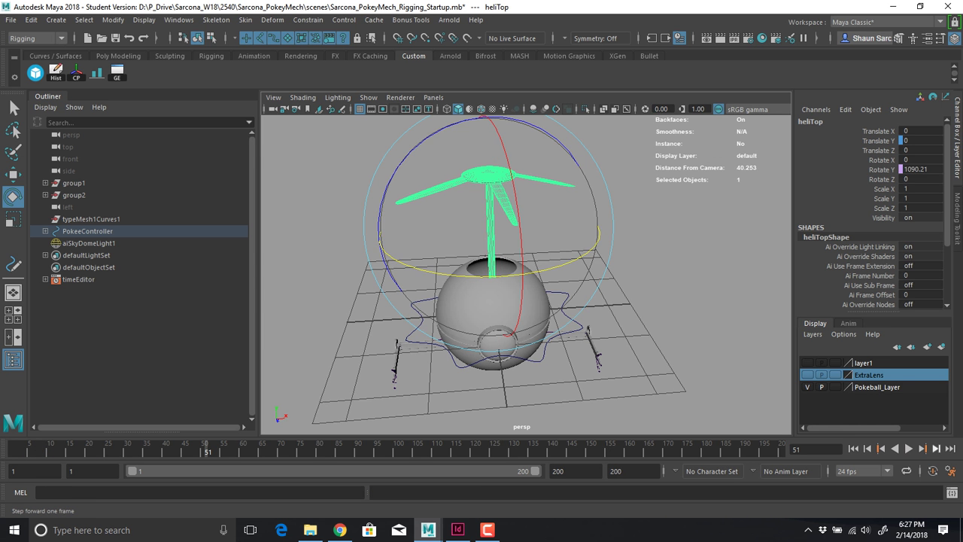
# Step through the animation frame by frame up to frame 121 and examine how heliTop's Rotate Y changes as the keyed speed varies
pyautogui.click(937, 448)
pyautogui.click(937, 448)
pyautogui.click(937, 449)
pyautogui.click(937, 448)
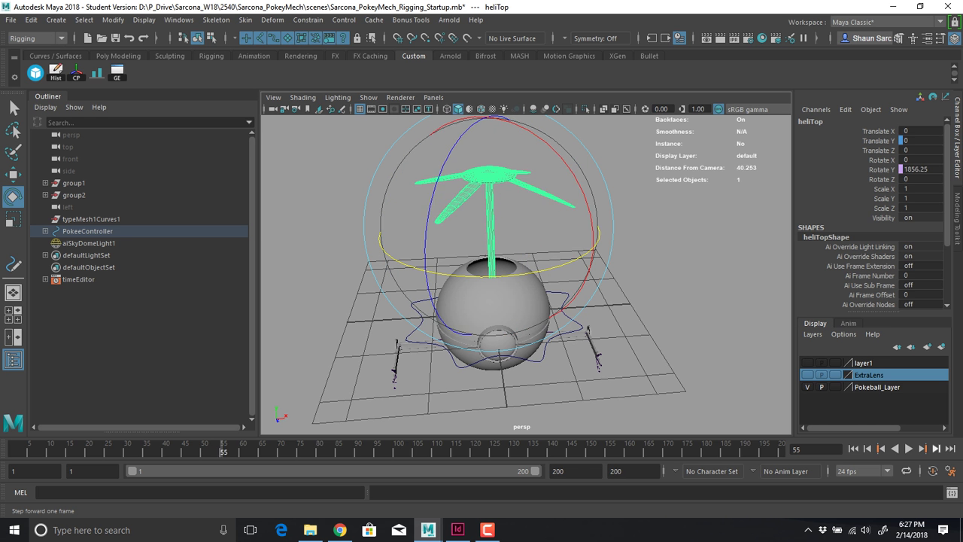
pyautogui.click(937, 448)
pyautogui.hotkey('alt', '.')
pyautogui.hotkey('alt', '.')
pyautogui.hotkey('alt', '.')
pyautogui.hotkey('alt', '.')
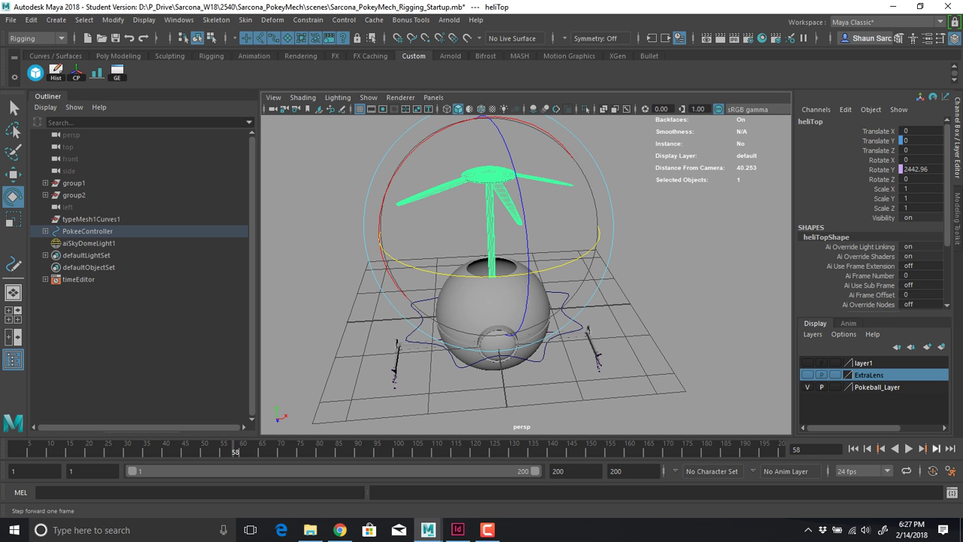
pyautogui.hotkey('alt', '.')
pyautogui.hotkey('alt', '.')
pyautogui.hotkey('alt', '.')
pyautogui.hotkey('alt', '.')
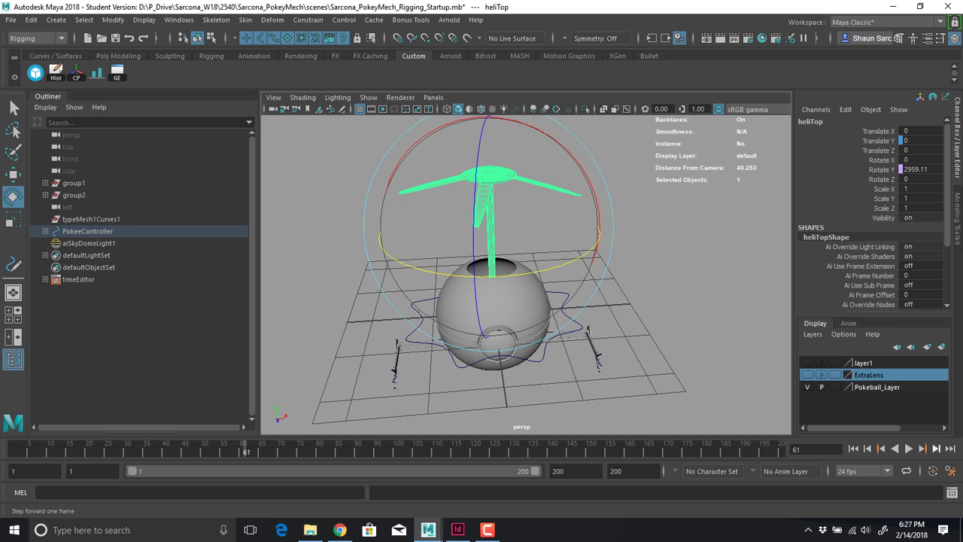
pyautogui.hotkey('alt', '.')
pyautogui.hotkey('alt', '.')
pyautogui.hotkey('alt', '.')
pyautogui.hotkey('alt', '.')
pyautogui.hotkey('alt', '.')
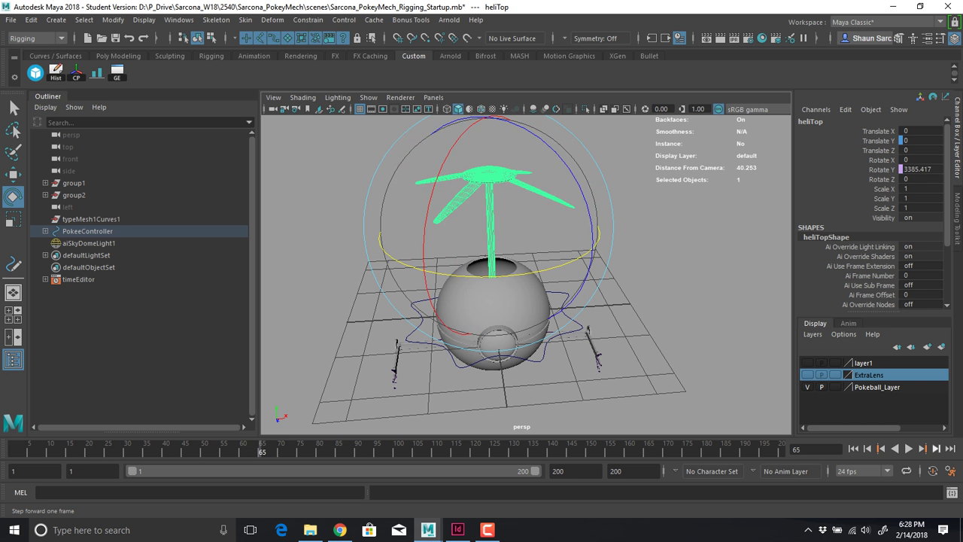
pyautogui.hotkey('alt', '.')
pyautogui.hotkey('alt', '.')
pyautogui.hotkey('alt', '.')
pyautogui.hotkey('alt', '.')
pyautogui.hotkey('alt', '.')
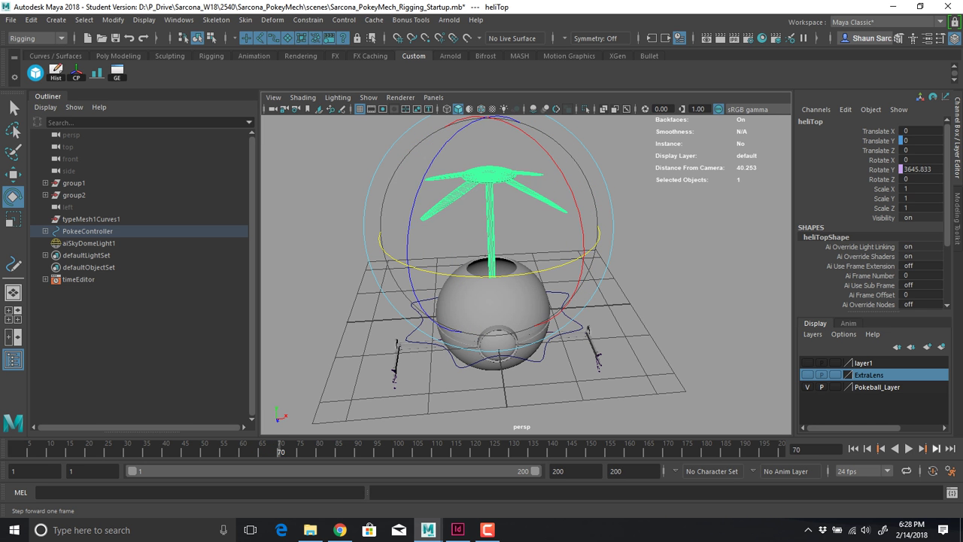
pyautogui.hotkey('alt', '.')
pyautogui.hotkey('alt', '.')
pyautogui.hotkey('alt', '.')
pyautogui.hotkey('alt', '.')
pyautogui.hotkey('alt', '.')
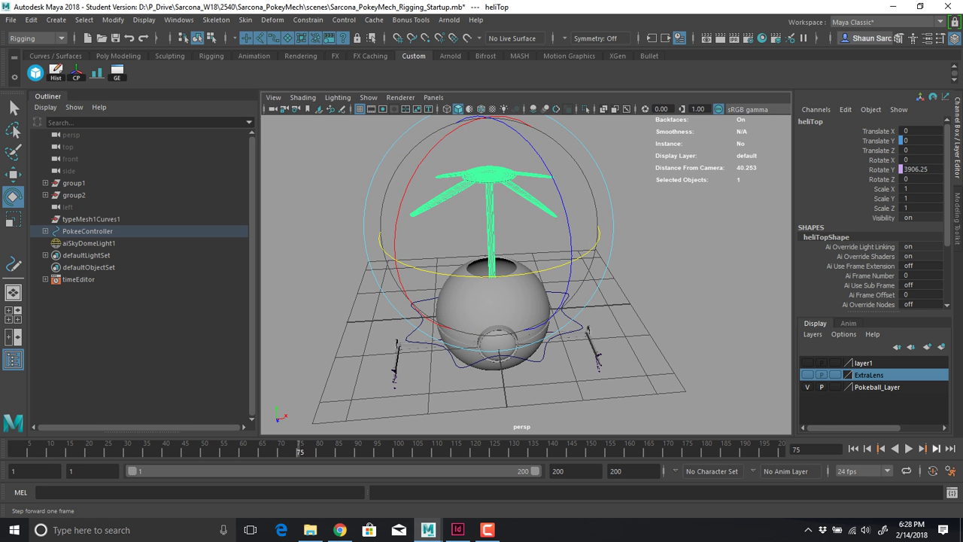
pyautogui.hotkey('alt', '.')
pyautogui.hotkey('alt', '.')
pyautogui.hotkey('alt', '.')
pyautogui.hotkey('alt', '.')
pyautogui.hotkey('alt', '.')
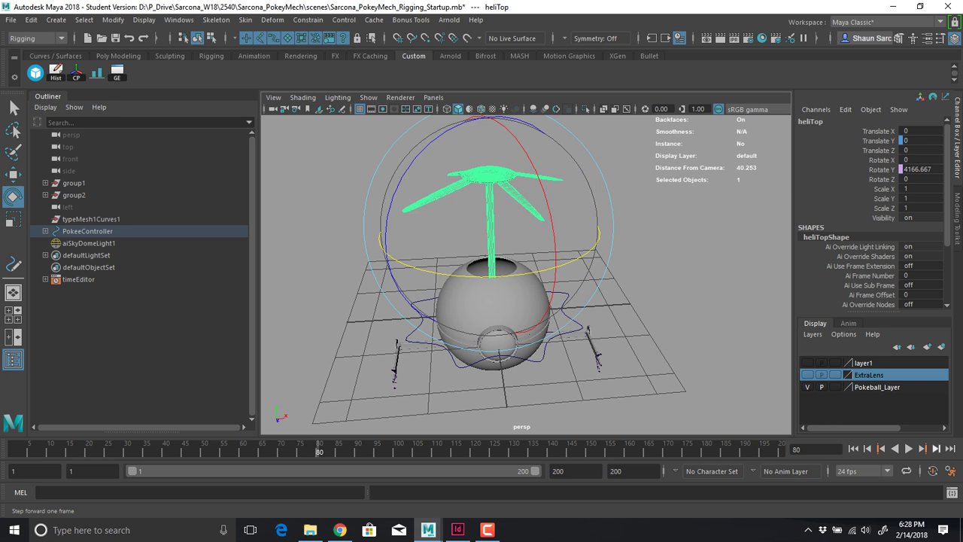
pyautogui.hotkey('alt', '.')
pyautogui.hotkey('alt', '.')
pyautogui.hotkey('alt', '.')
pyautogui.hotkey('alt', '.')
pyautogui.hotkey('alt', '.')
pyautogui.hotkey('alt', '.')
pyautogui.hotkey('alt', '.')
pyautogui.hotkey('alt', '.')
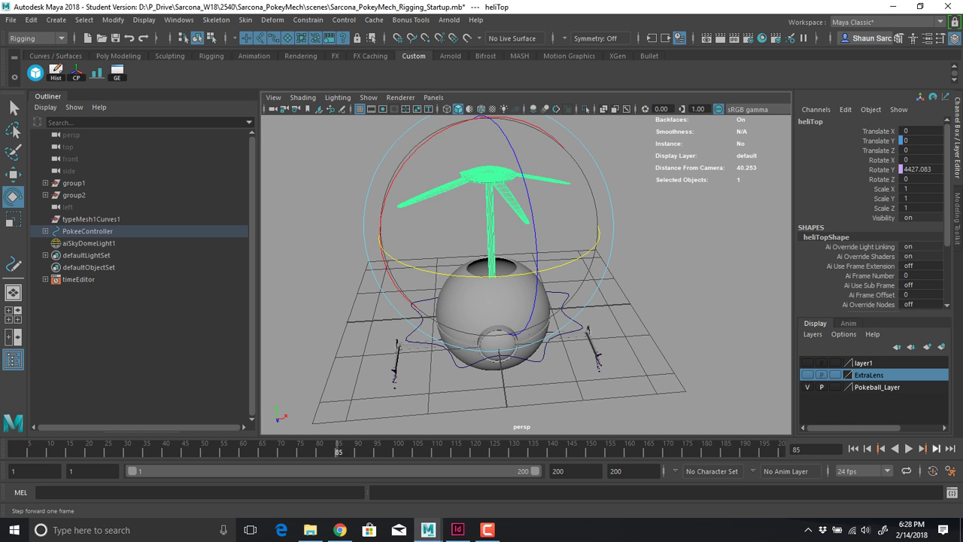
pyautogui.hotkey('alt', '.')
pyautogui.hotkey('alt', '.')
pyautogui.hotkey('alt', '.')
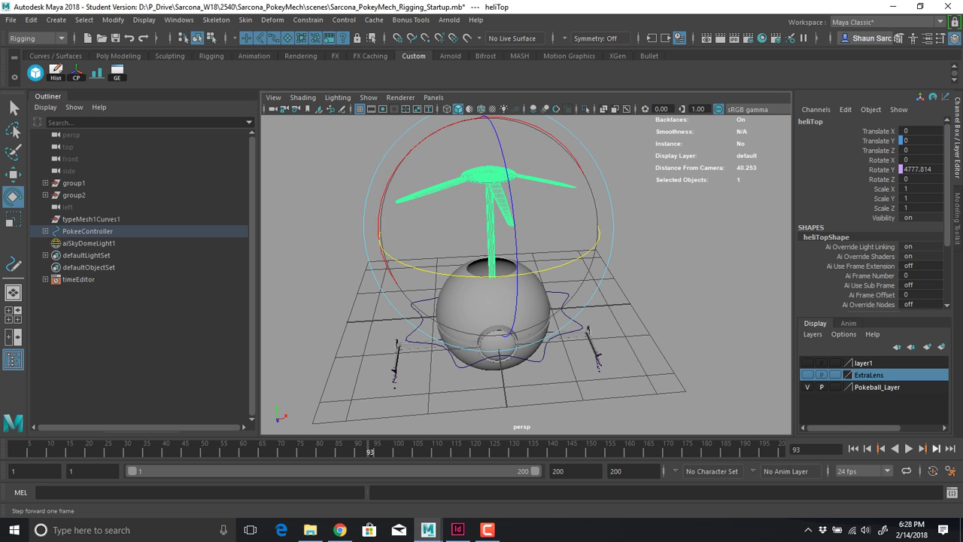
pyautogui.hotkey('alt', '.')
pyautogui.hotkey('alt', '.')
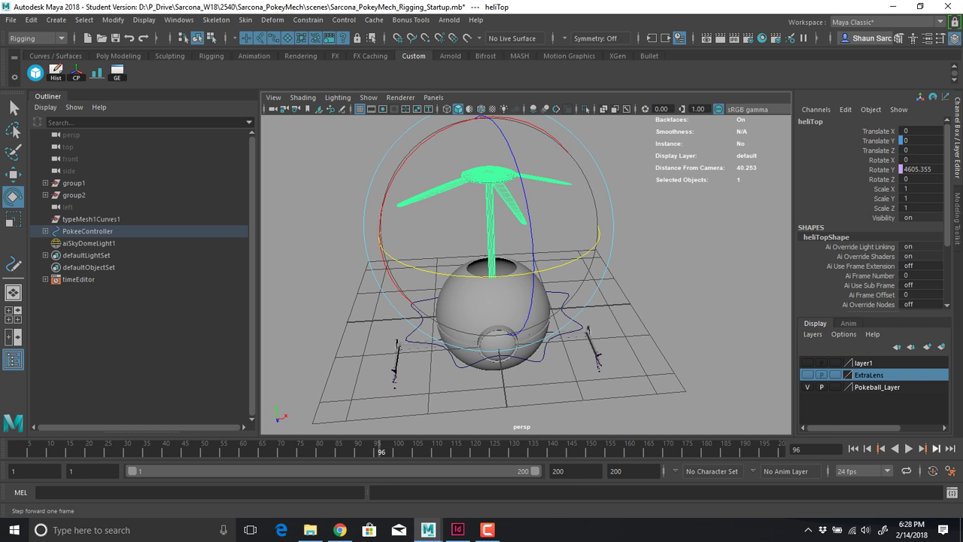
pyautogui.click(936, 449)
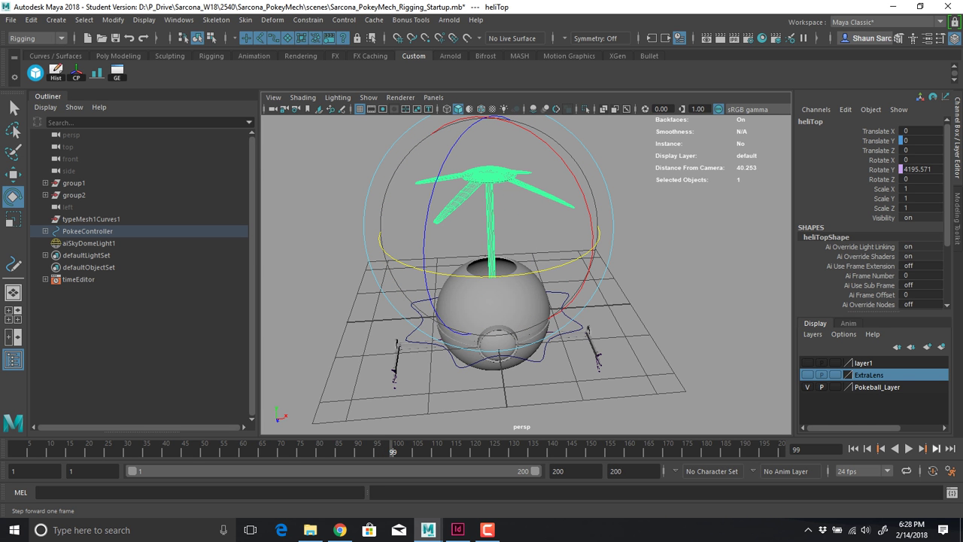
pyautogui.hotkey('alt', '.')
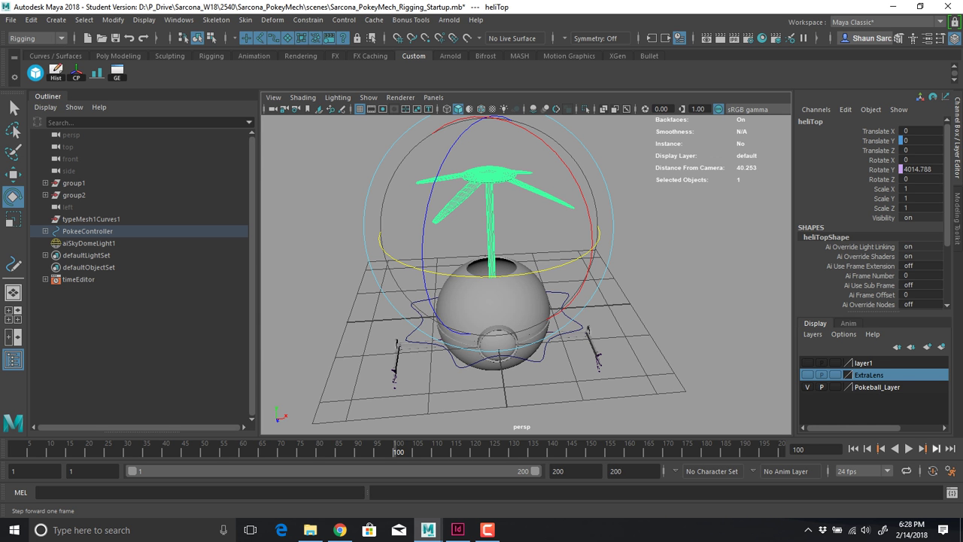
pyautogui.hotkey('alt', '.')
pyautogui.hotkey('alt', '.')
pyautogui.hotkey('alt', '.')
pyautogui.hotkey('alt', '.')
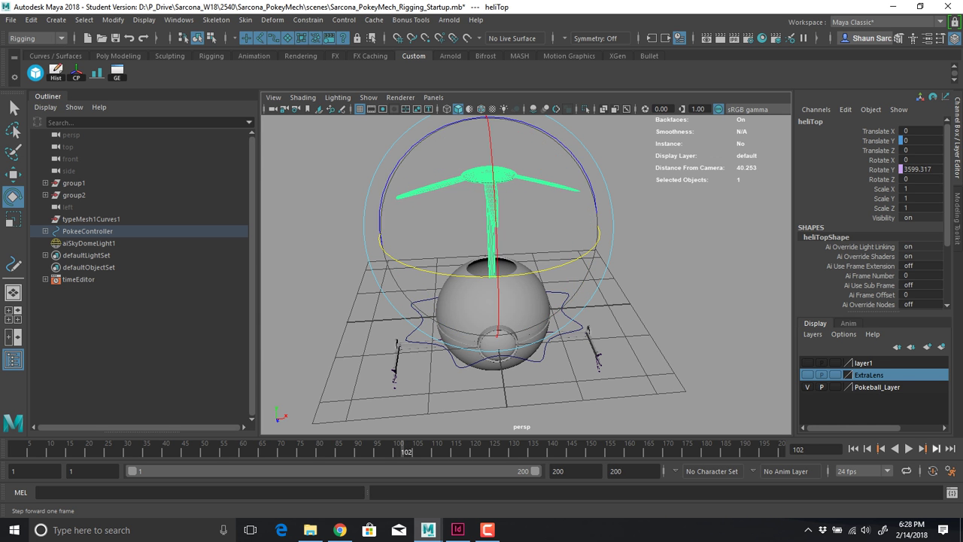
pyautogui.hotkey('alt', '.')
pyautogui.hotkey('alt', '.')
pyautogui.hotkey('alt', '.')
pyautogui.hotkey('alt', '.')
pyautogui.hotkey('alt', '.')
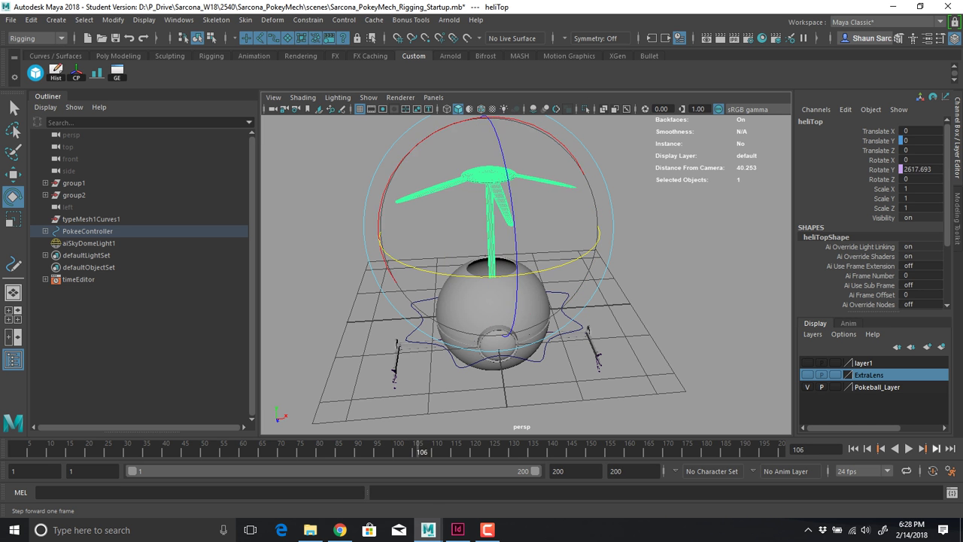
pyautogui.hotkey('alt', '.')
pyautogui.hotkey('alt', '.')
pyautogui.hotkey('alt', '.')
pyautogui.hotkey('alt', '.')
pyautogui.hotkey('alt', '.')
pyautogui.hotkey('alt', '.')
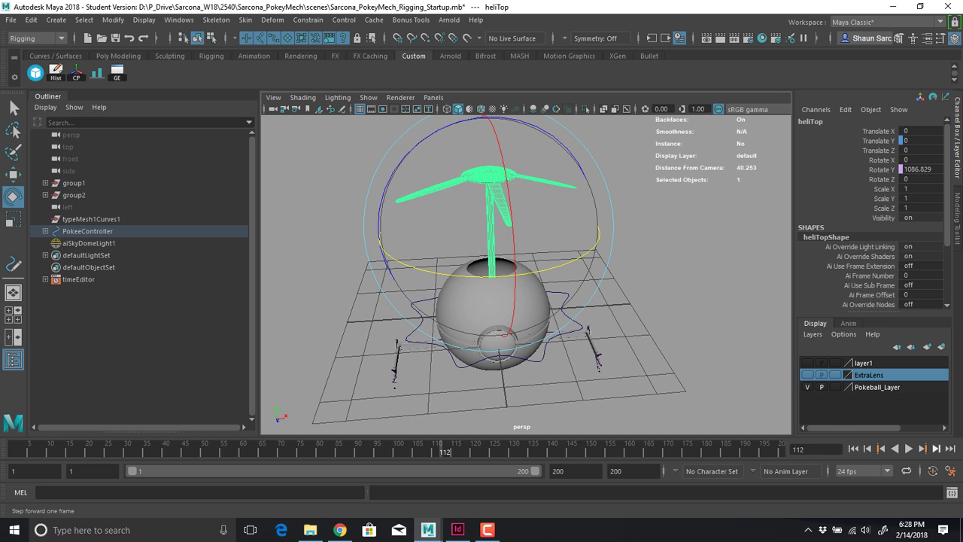
pyautogui.hotkey('alt', '.')
pyautogui.hotkey('alt', '.')
pyautogui.hotkey('alt', '.')
pyautogui.hotkey('alt', '.')
pyautogui.hotkey('alt', '.')
pyautogui.hotkey('alt', '.')
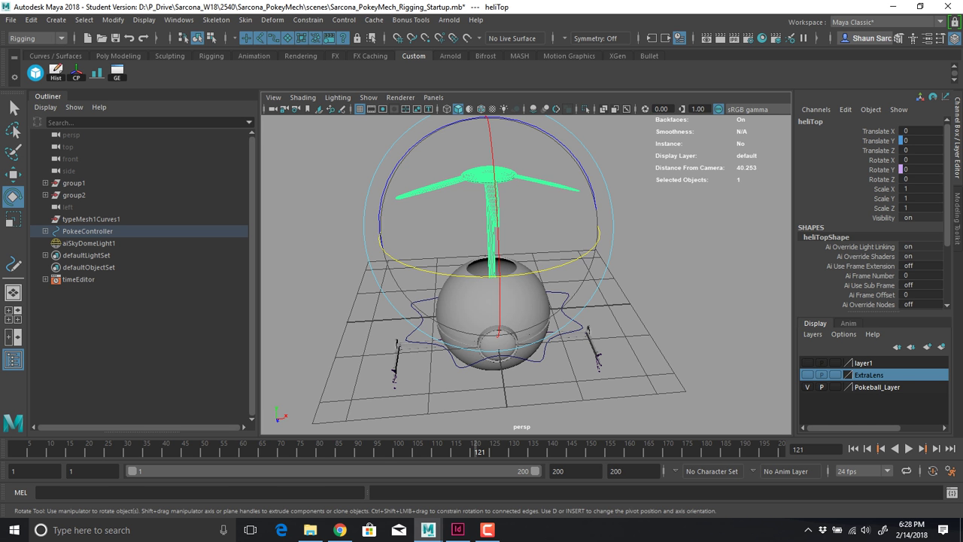
# Select PokeeController and delete all animation keys from its Propeller Speed channel
pyautogui.press('q')
pyautogui.click(564, 308)
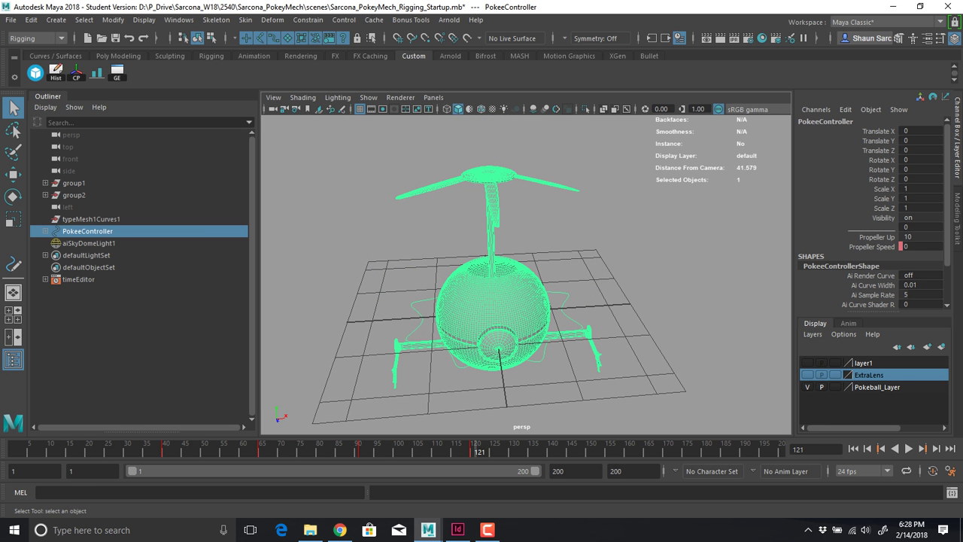
pyautogui.click(873, 247)
pyautogui.rightClick(872, 247)
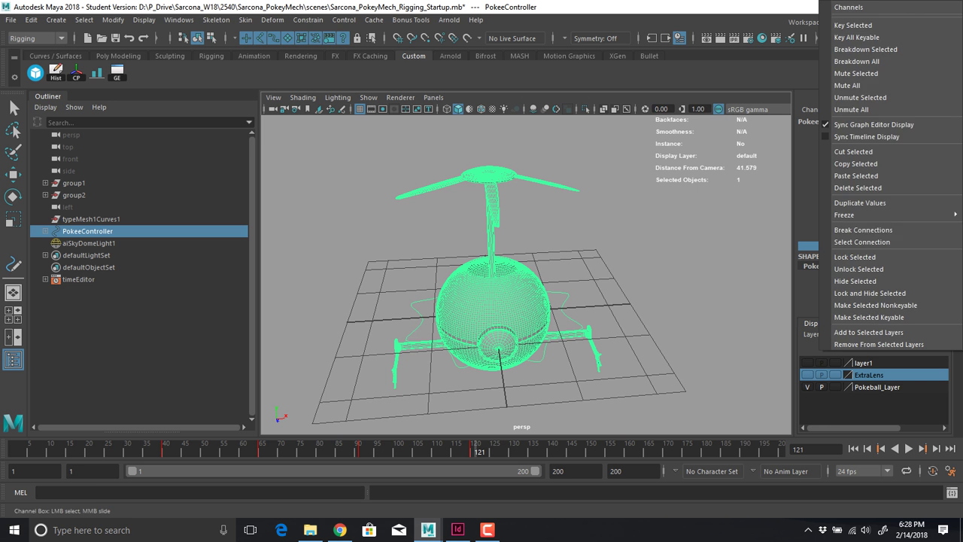
pyautogui.click(866, 25)
pyautogui.rightClick(872, 246)
pyautogui.click(866, 187)
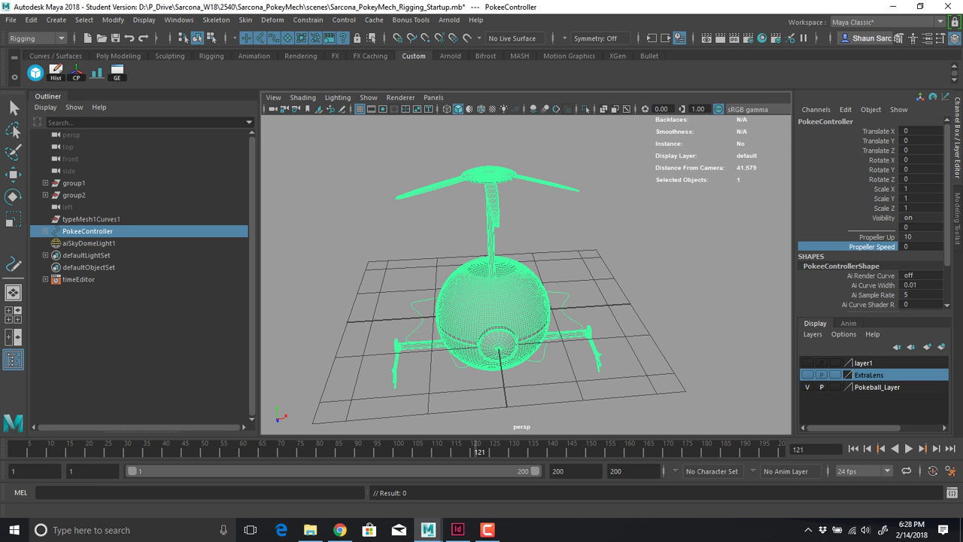
# Return the animation to frame 1 and save the scene
pyautogui.click(853, 448)
pyautogui.keyDown('alt'); pyautogui.moveTo(640, 323); pyautogui.dragTo(564, 316); pyautogui.keyUp('alt')
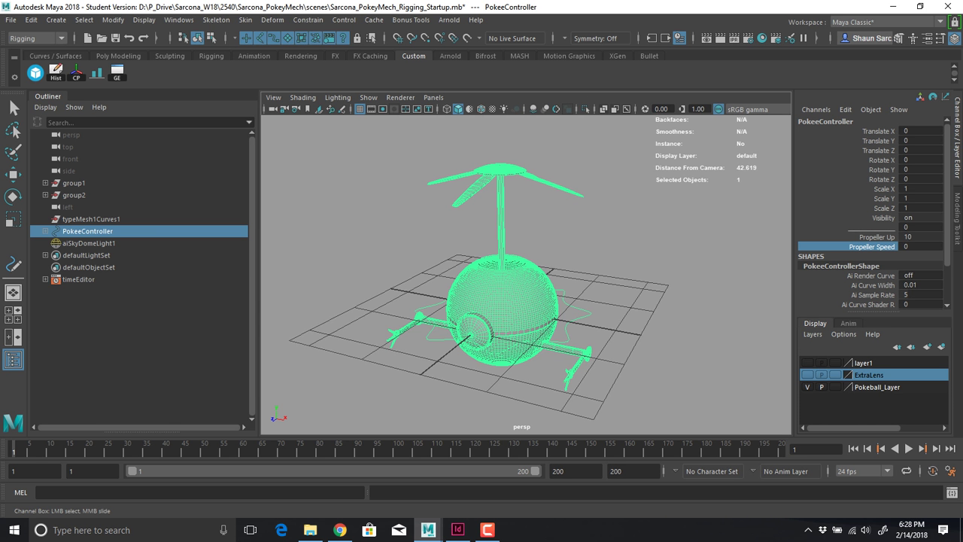
pyautogui.keyDown('alt'); pyautogui.moveTo(565, 316); pyautogui.dragTo(541, 310); pyautogui.keyUp('alt')
pyautogui.keyDown('alt'); pyautogui.moveTo(541, 310); pyautogui.dragTo(576, 313, button='right'); pyautogui.keyUp('alt')
pyautogui.keyDown('alt'); pyautogui.moveTo(576, 313); pyautogui.dragTo(587, 335, button='middle'); pyautogui.keyUp('alt')
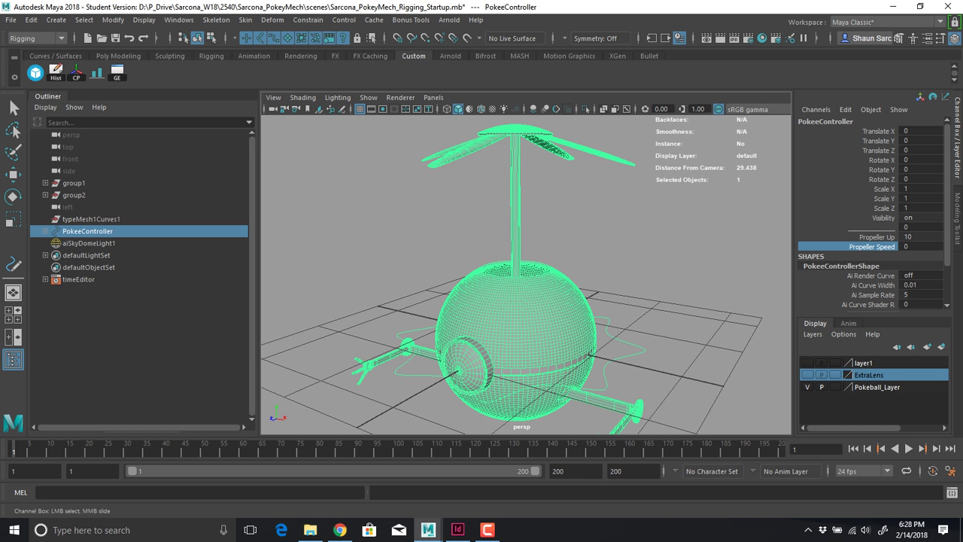
pyautogui.press('q')
pyautogui.hotkey('ctrl', 's')
# Select the leftShoulder joint, go up to its root parent and examine the ball's interior in wireframe display
pyautogui.click(456, 276)
pyautogui.keyDown('alt'); pyautogui.moveTo(457, 277); pyautogui.dragTo(400, 278, button='right'); pyautogui.keyUp('alt')
pyautogui.keyDown('alt'); pyautogui.moveTo(481, 278); pyautogui.dragTo(487, 253); pyautogui.keyUp('alt')
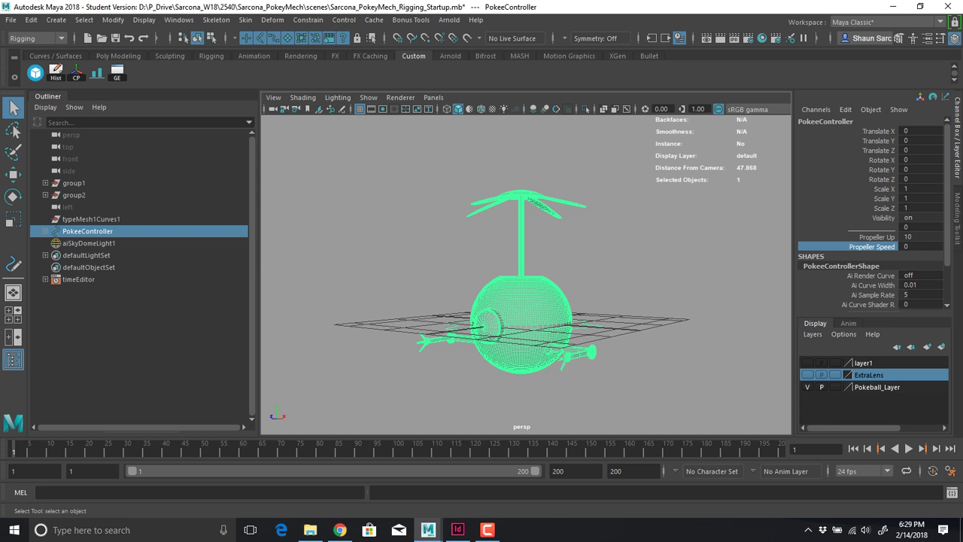
pyautogui.keyDown('alt'); pyautogui.moveTo(521, 323); pyautogui.dragTo(521, 273, button='middle'); pyautogui.keyUp('alt')
pyautogui.keyDown('alt'); pyautogui.moveTo(521, 273); pyautogui.dragTo(580, 272, button='right'); pyautogui.keyUp('alt')
pyautogui.keyDown('alt'); pyautogui.moveTo(549, 256); pyautogui.dragTo(665, 325); pyautogui.keyUp('alt')
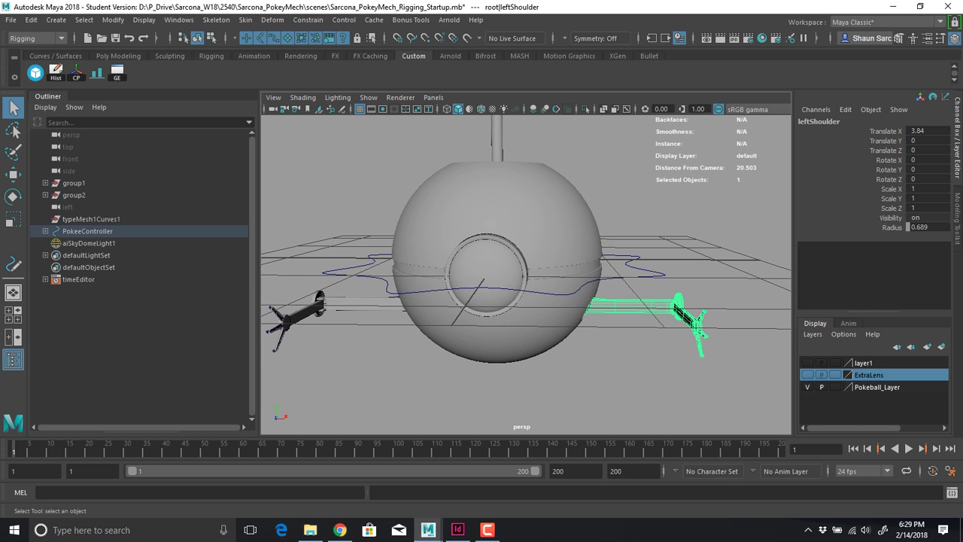
pyautogui.press('Up')
pyautogui.press('f')
pyautogui.press('4')
pyautogui.press('space')
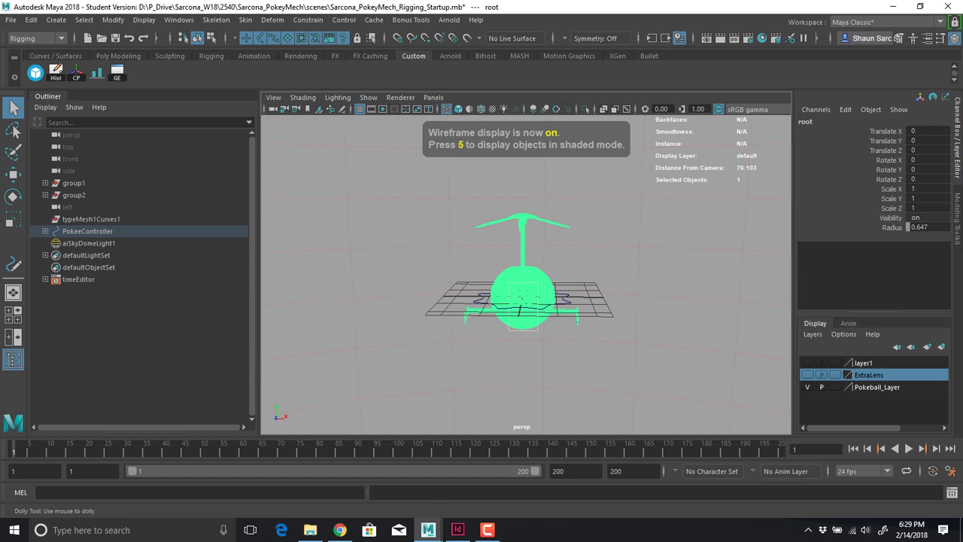
pyautogui.keyDown('alt'); pyautogui.moveTo(467, 286); pyautogui.dragTo(602, 286, button='right'); pyautogui.keyUp('alt')
pyautogui.keyDown('alt'); pyautogui.moveTo(466, 286); pyautogui.dragTo(715, 301); pyautogui.keyUp('alt')
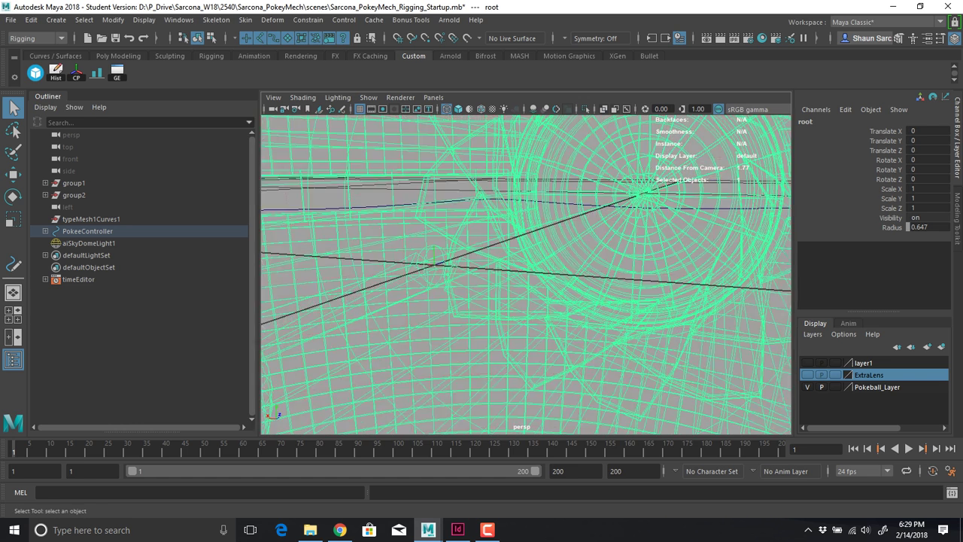
# Restore shaded display and select four neighbouring aperture blades behind the front lens, including polySurface11 and polySurface5, to inspect their arrangement
pyautogui.press('5')
pyautogui.moveTo(617, 264)
pyautogui.keyDown('alt'); pyautogui.mouseDown(button='middle')
pyautogui.moveTo(542, 294)
pyautogui.moveTo(489, 339)
pyautogui.mouseUp(button='middle'); pyautogui.keyUp('alt')
pyautogui.click(630, 332)
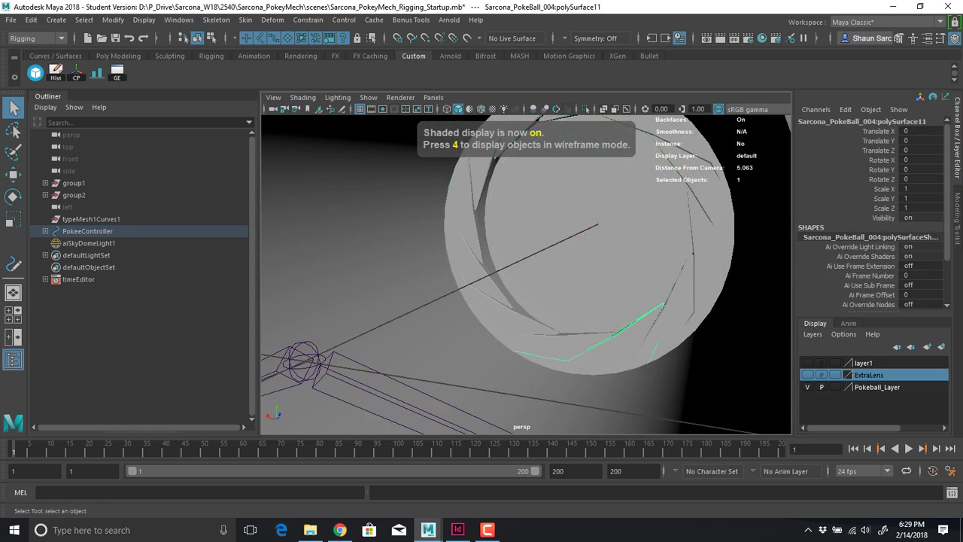
pyautogui.press('f')
pyautogui.keyDown('alt'); pyautogui.moveTo(542, 256); pyautogui.dragTo(625, 252); pyautogui.keyUp('alt')
pyautogui.keyDown('alt'); pyautogui.moveTo(541, 218); pyautogui.dragTo(549, 294, button='middle'); pyautogui.keyUp('alt')
pyautogui.keyDown('alt'); pyautogui.moveTo(549, 294); pyautogui.dragTo(451, 286, button='right'); pyautogui.keyUp('alt')
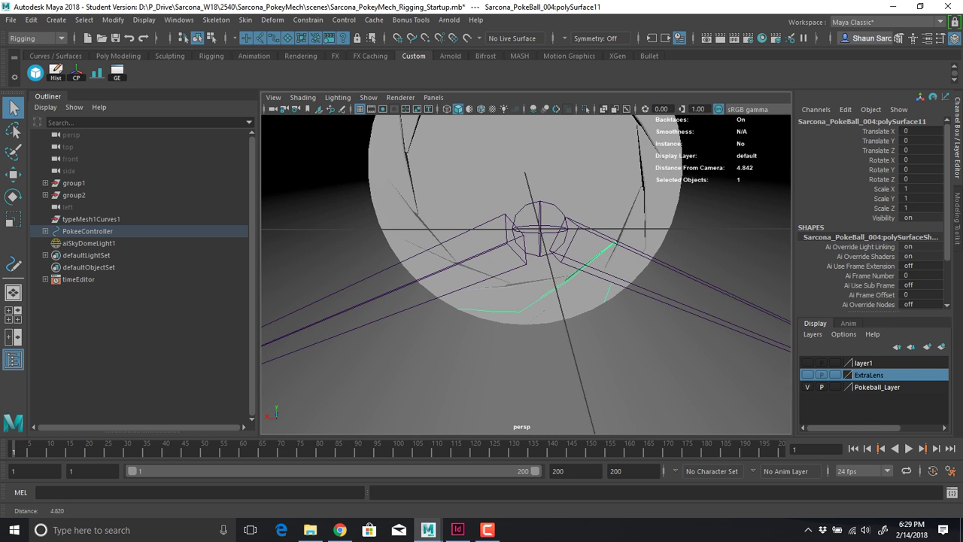
pyautogui.keyDown('alt'); pyautogui.moveTo(482, 271); pyautogui.dragTo(444, 297, button='middle'); pyautogui.keyUp('alt')
pyautogui.keyDown('alt'); pyautogui.moveTo(452, 294); pyautogui.dragTo(512, 293, button='right'); pyautogui.keyUp('alt')
pyautogui.keyDown('shift'); pyautogui.click(672, 282); pyautogui.keyUp('shift')
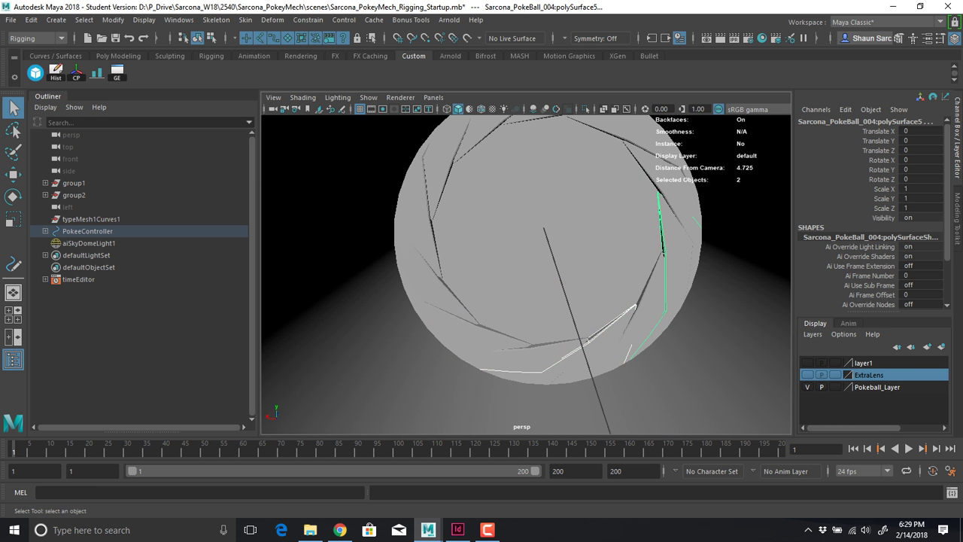
pyautogui.keyDown('shift'); pyautogui.click(680, 207); pyautogui.keyUp('shift')
pyautogui.keyDown('shift'); pyautogui.click(653, 144); pyautogui.keyUp('shift')
pyautogui.keyDown('alt'); pyautogui.moveTo(541, 248); pyautogui.dragTo(543, 272, button='middle'); pyautogui.keyUp('alt')
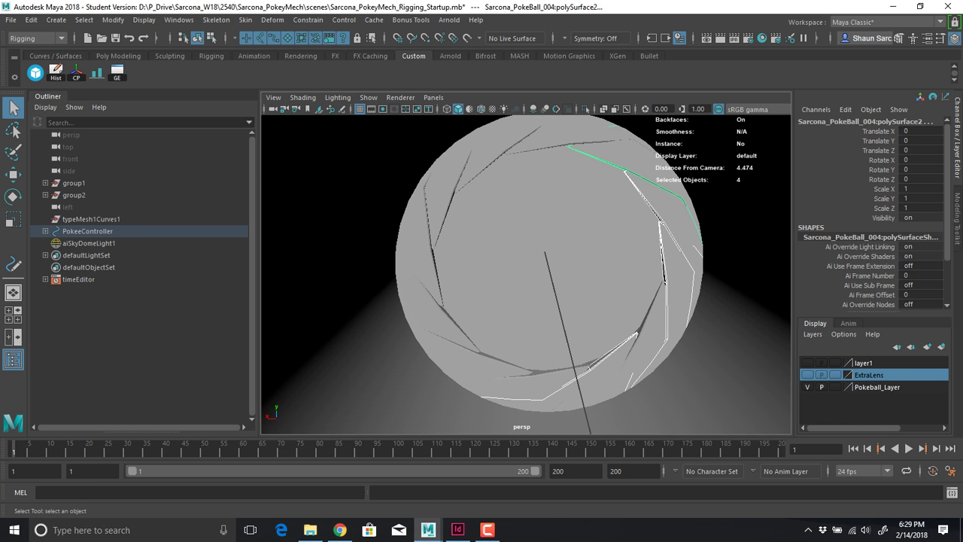
pyautogui.keyDown('alt'); pyautogui.moveTo(587, 271); pyautogui.dragTo(451, 264); pyautogui.keyUp('alt')
pyautogui.keyDown('alt'); pyautogui.moveTo(557, 271); pyautogui.dragTo(406, 271, button='right'); pyautogui.keyUp('alt')
pyautogui.keyDown('alt'); pyautogui.moveTo(452, 271); pyautogui.dragTo(632, 297); pyautogui.keyUp('alt')
pyautogui.keyDown('alt'); pyautogui.moveTo(542, 263); pyautogui.dragTo(545, 310, button='middle'); pyautogui.keyUp('alt')
pyautogui.keyDown('alt'); pyautogui.moveTo(541, 301); pyautogui.dragTo(490, 301, button='right'); pyautogui.keyUp('alt')
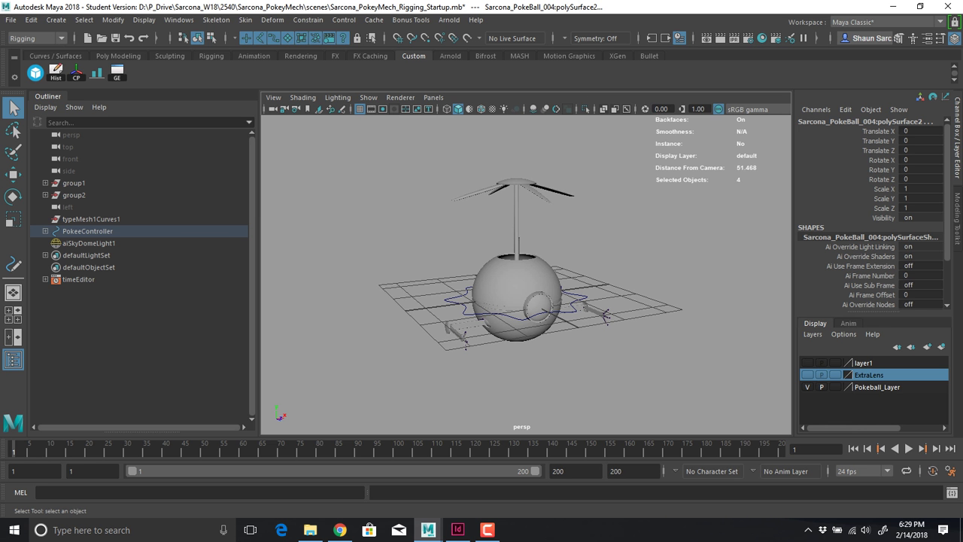
# Switch to File Explorer and open the 2540 folder inside the DEMO folder
pyautogui.press('super+e')
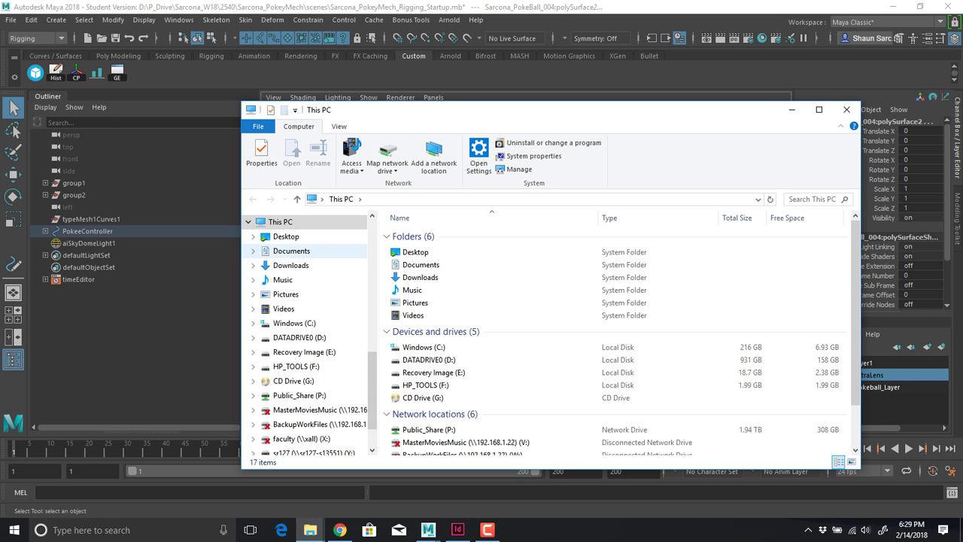
pyautogui.scroll(-1, 305, 265)
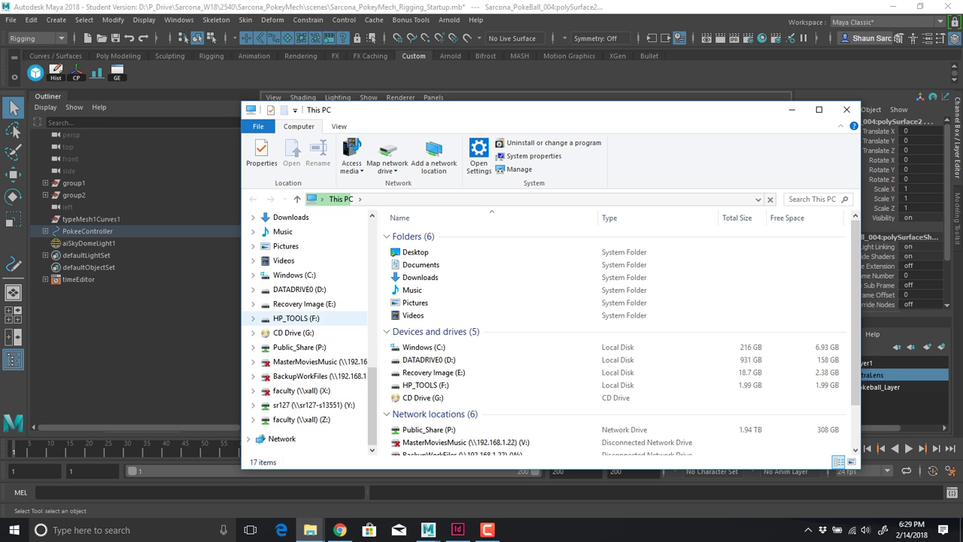
pyautogui.scroll(4, 305, 290)
pyautogui.scroll(6, 305, 291)
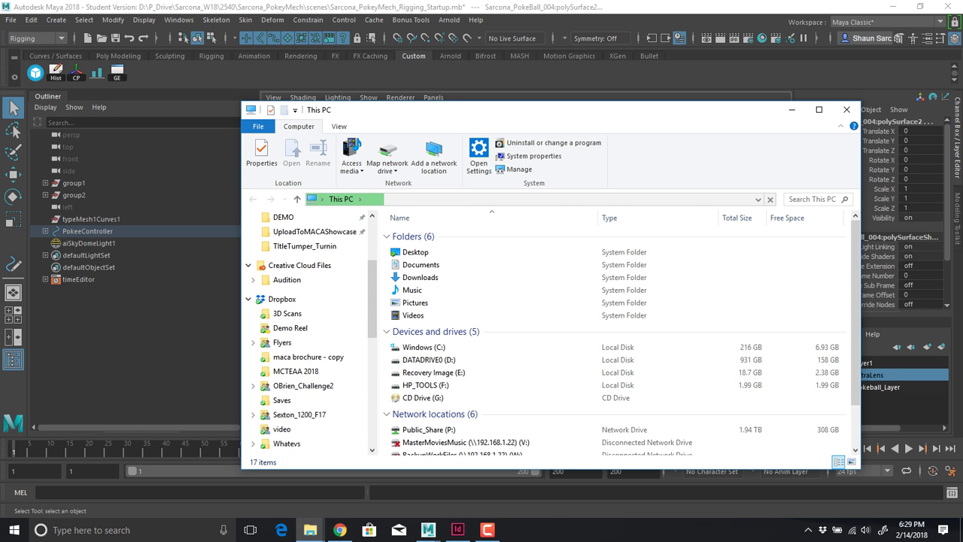
pyautogui.click(285, 319)
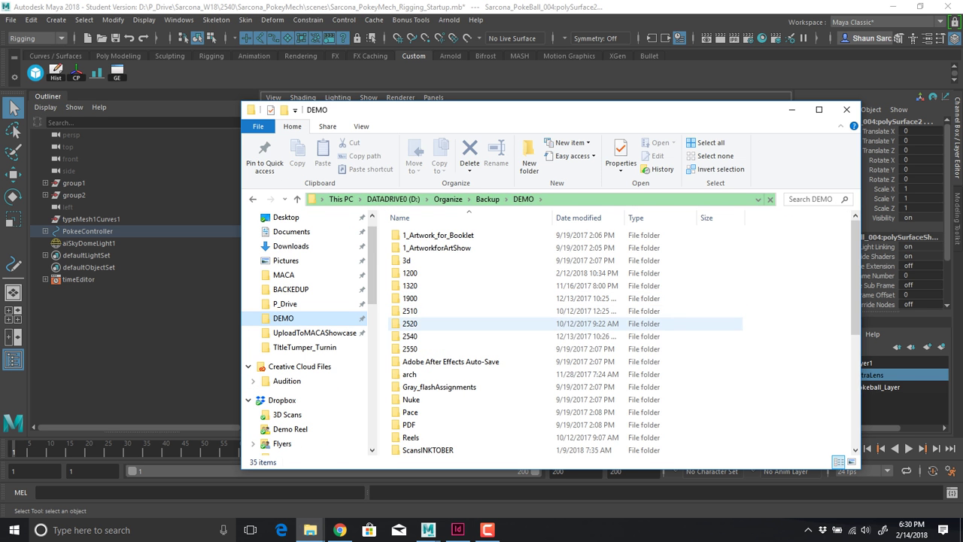
pyautogui.doubleClick(410, 336)
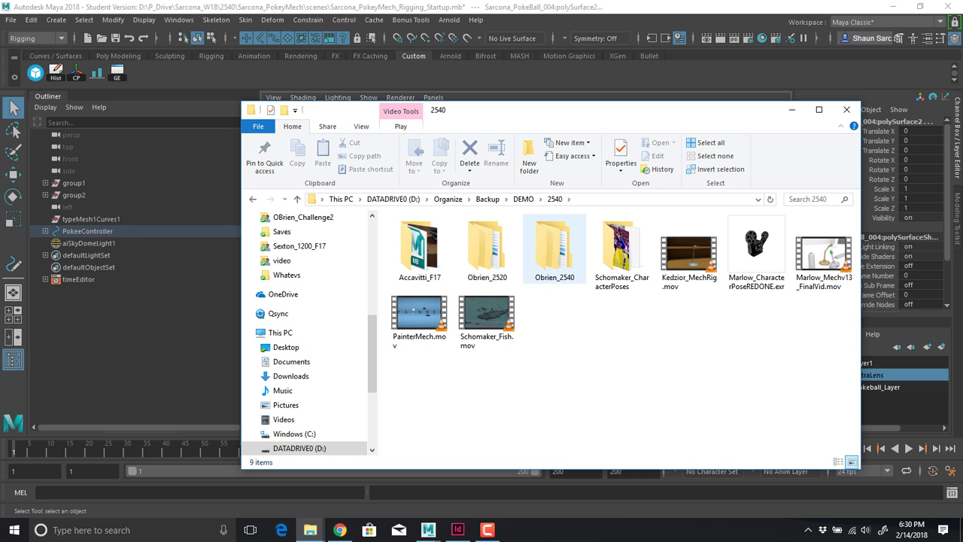
# Open the movies folder of the student's PokeyMech project, watch the finished PokeyMech movie in VLC media player and close the player
pyautogui.doubleClick(555, 247)
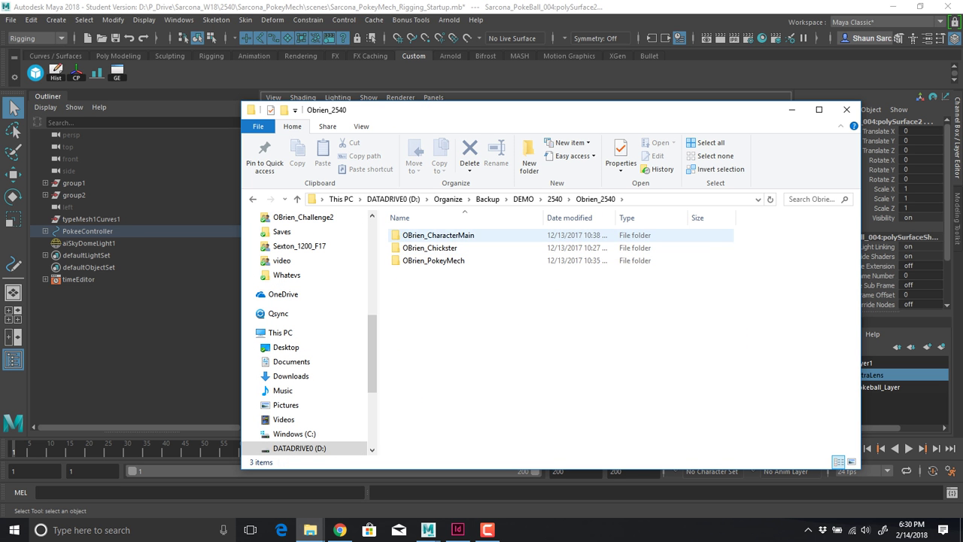
pyautogui.doubleClick(439, 261)
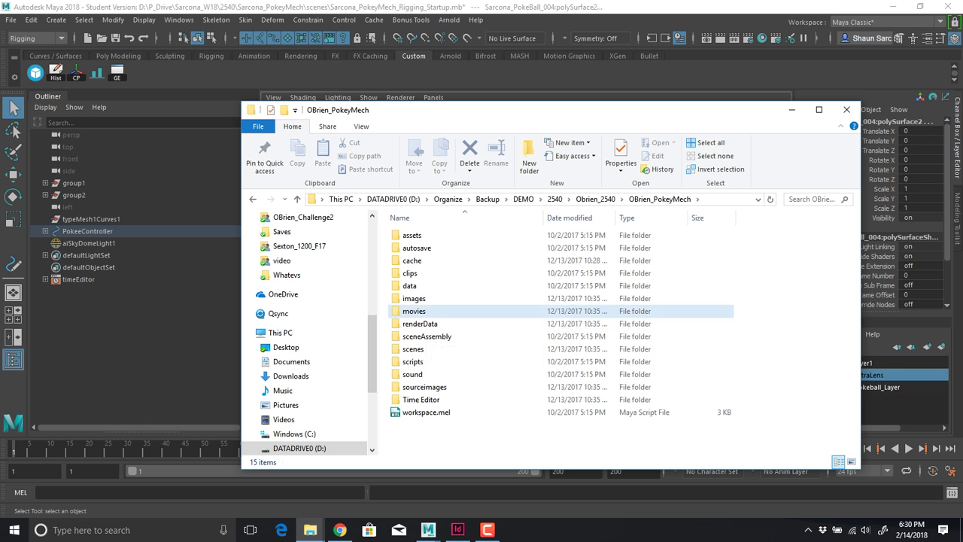
pyautogui.doubleClick(414, 311)
pyautogui.doubleClick(420, 256)
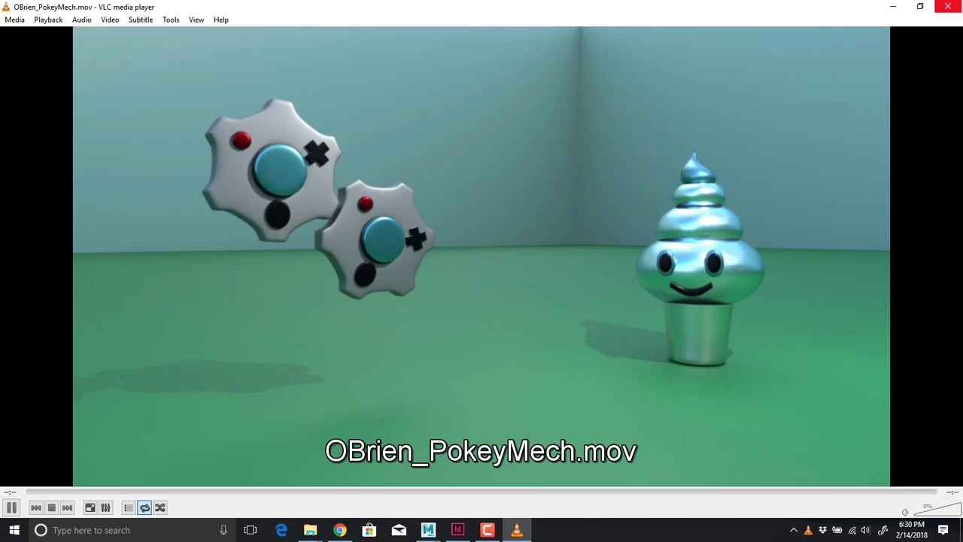
pyautogui.click(948, 6)
# Go back up to the 2540 folder, check the first student's F17 folder, and look through the DEMO folder's files for further examples
pyautogui.click(595, 200)
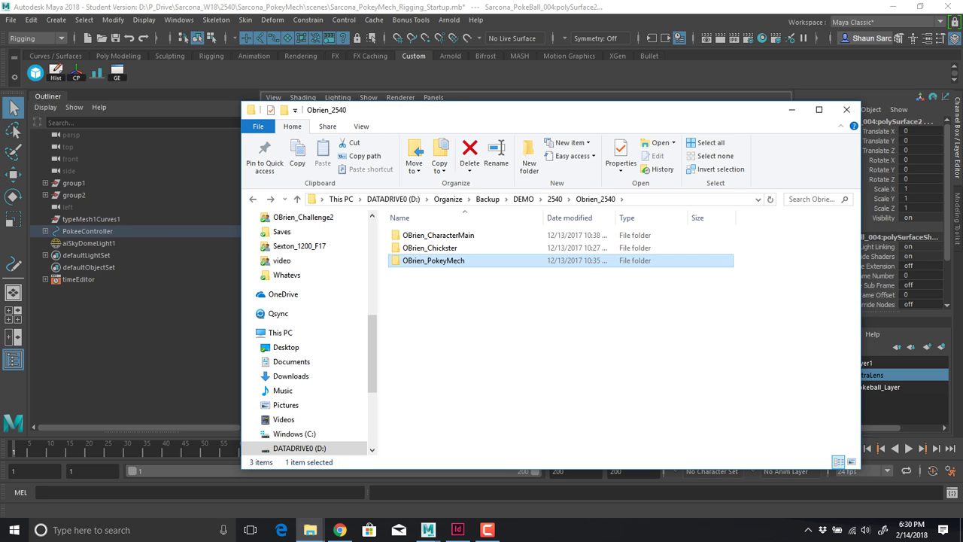
pyautogui.hotkey('alt', 'Up')
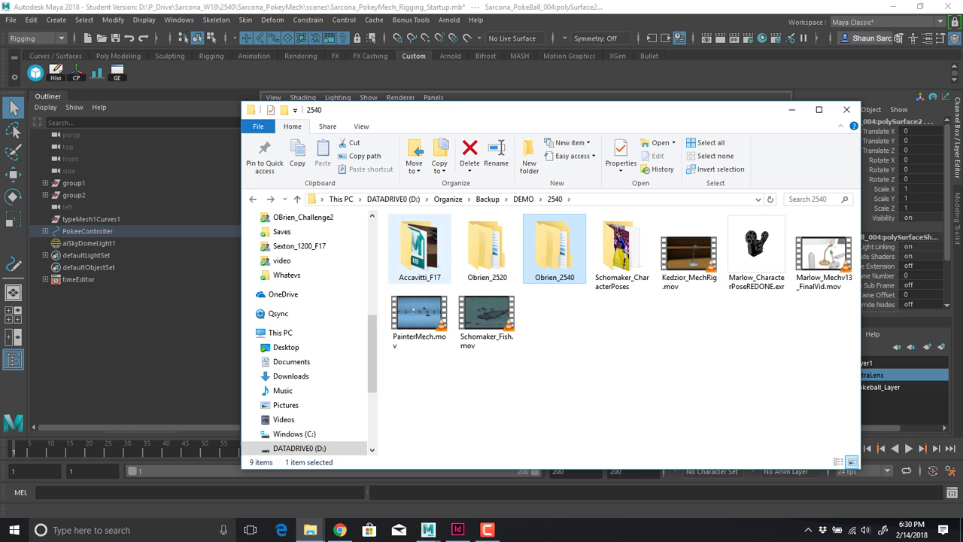
pyautogui.doubleClick(420, 248)
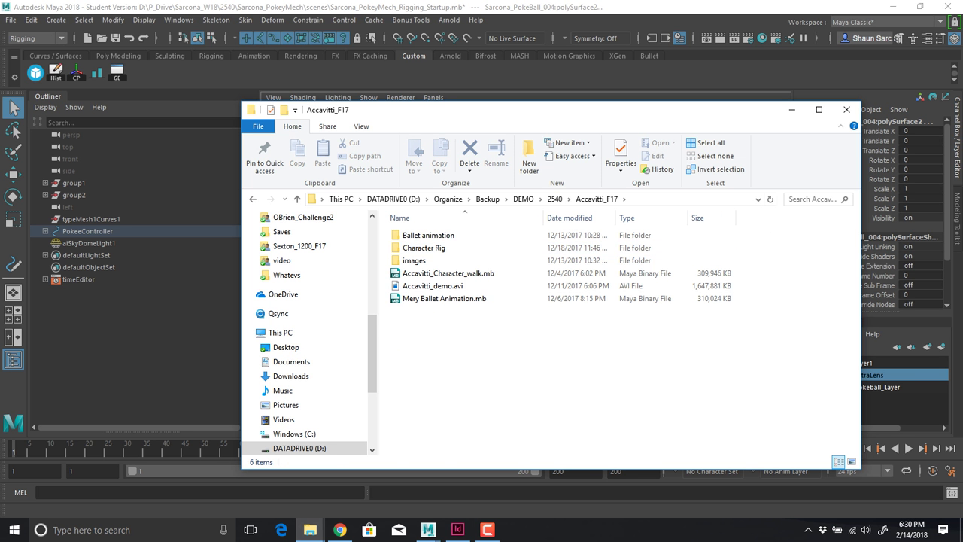
pyautogui.hotkey('alt', 'Left')
pyautogui.hotkey('alt', 'Left')
pyautogui.scroll(-7, 482, 347)
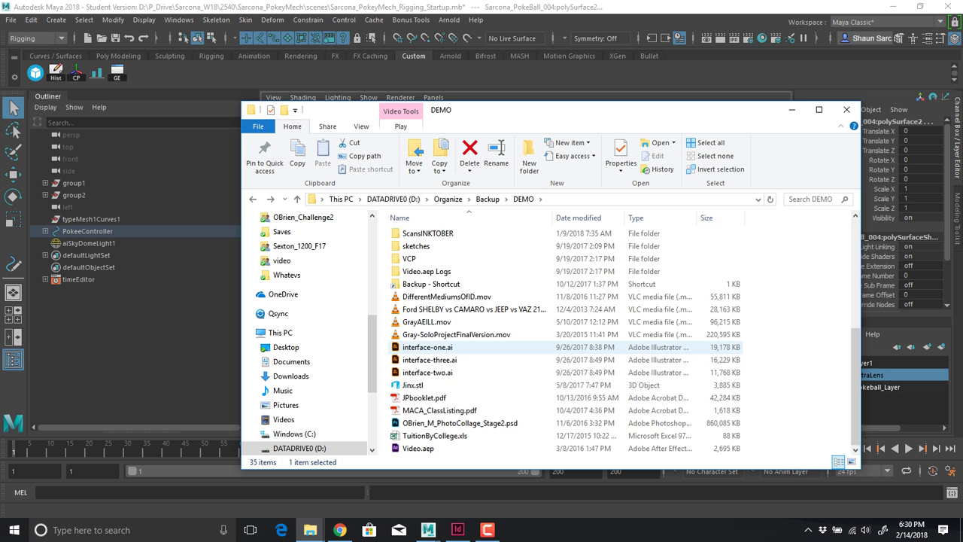
pyautogui.scroll(6, 452, 347)
# Switch back to Maya and view the Pokee robot closer up from its other side
pyautogui.hotkey('alt', 'Tab')
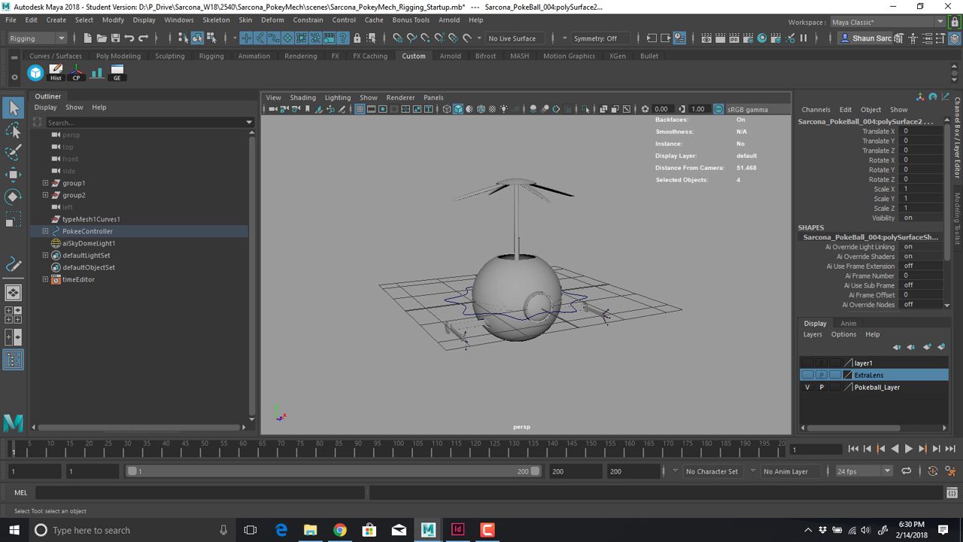
pyautogui.keyDown('alt'); pyautogui.moveTo(572, 301); pyautogui.dragTo(467, 301); pyautogui.keyUp('alt')
pyautogui.keyDown('alt'); pyautogui.moveTo(467, 301); pyautogui.dragTo(530, 303, button='right'); pyautogui.keyUp('alt')
pyautogui.keyDown('alt'); pyautogui.moveTo(531, 302); pyautogui.dragTo(511, 303, button='middle'); pyautogui.keyUp('alt')
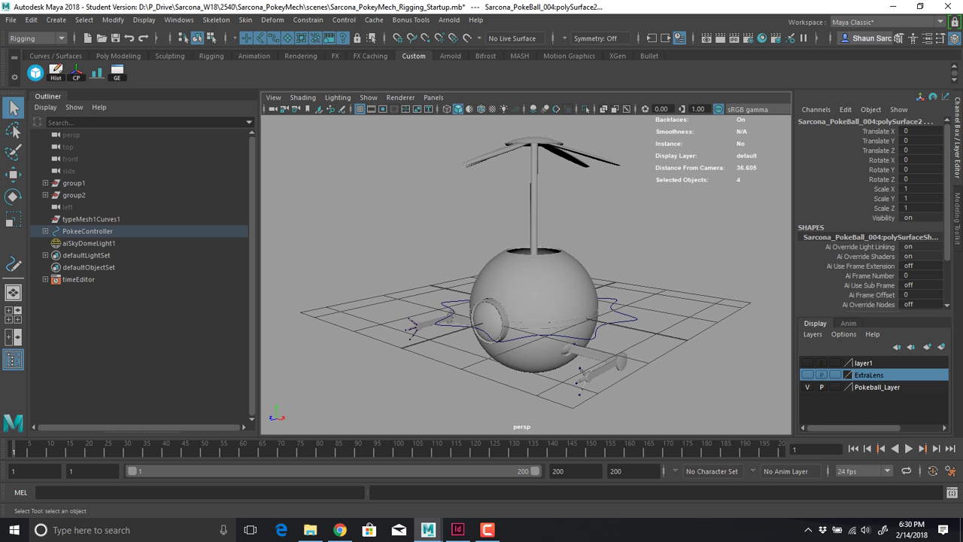